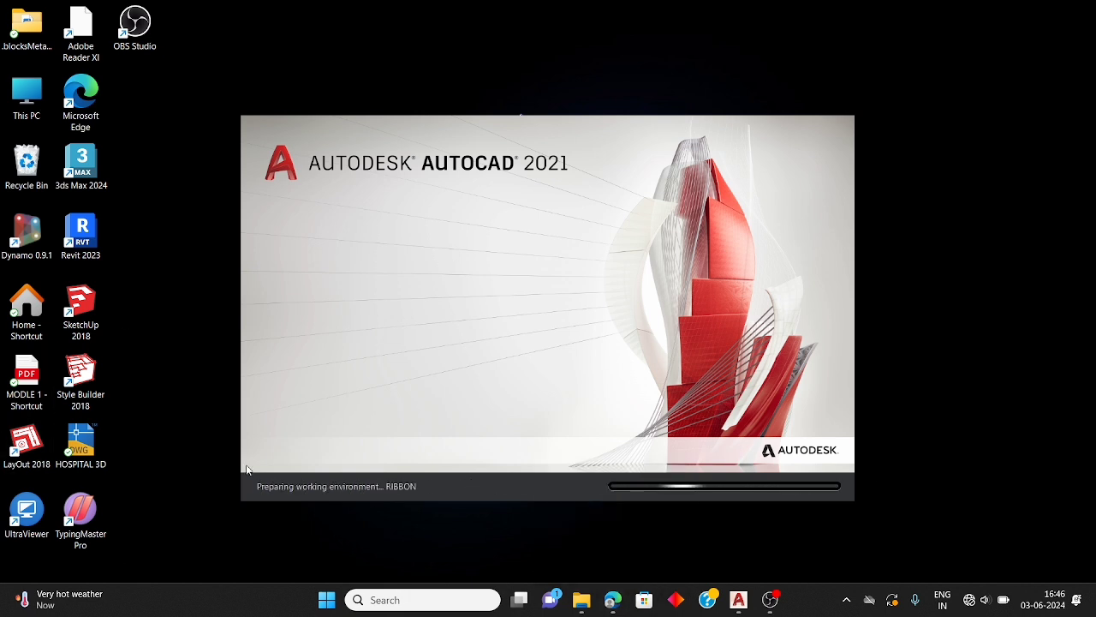
Open the floor-plan image "WhatsApp Image 2024-06-03 at 16.39.11" from the Downloads folder in File Explorer
{"action": "left_click", "coordinate": [583, 603]}
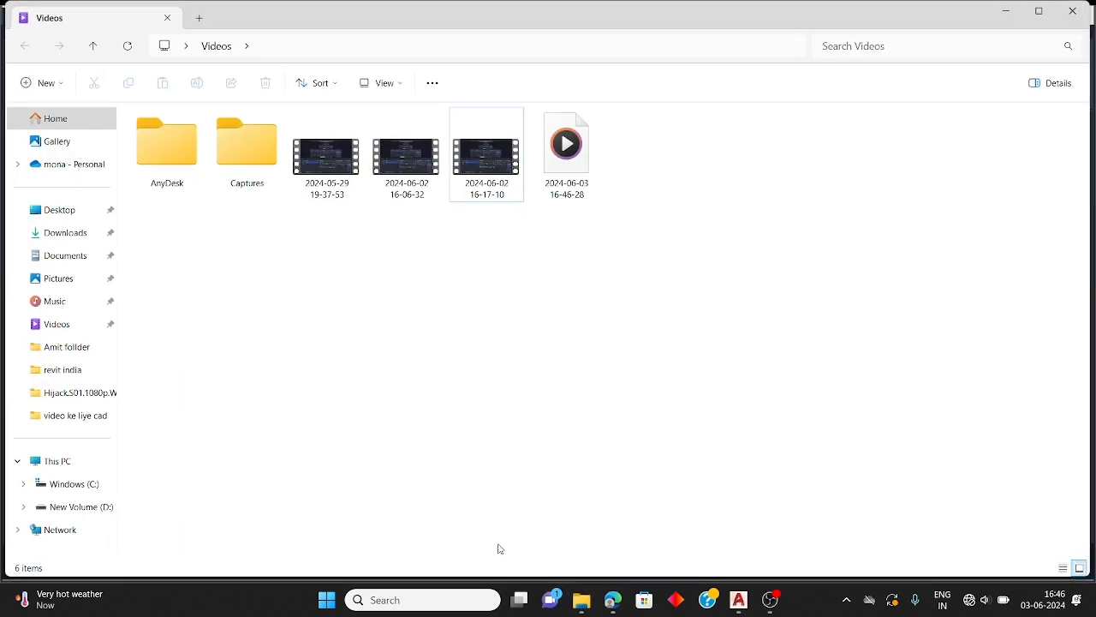
{"action": "left_click", "coordinate": [65, 232]}
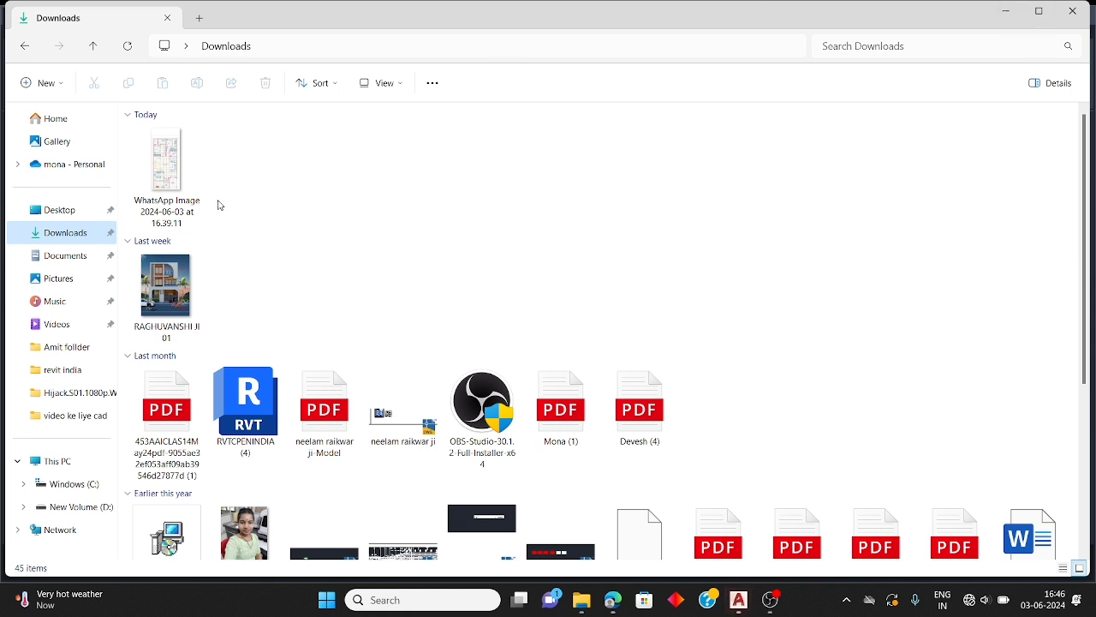
{"action": "double_click", "coordinate": [159, 166]}
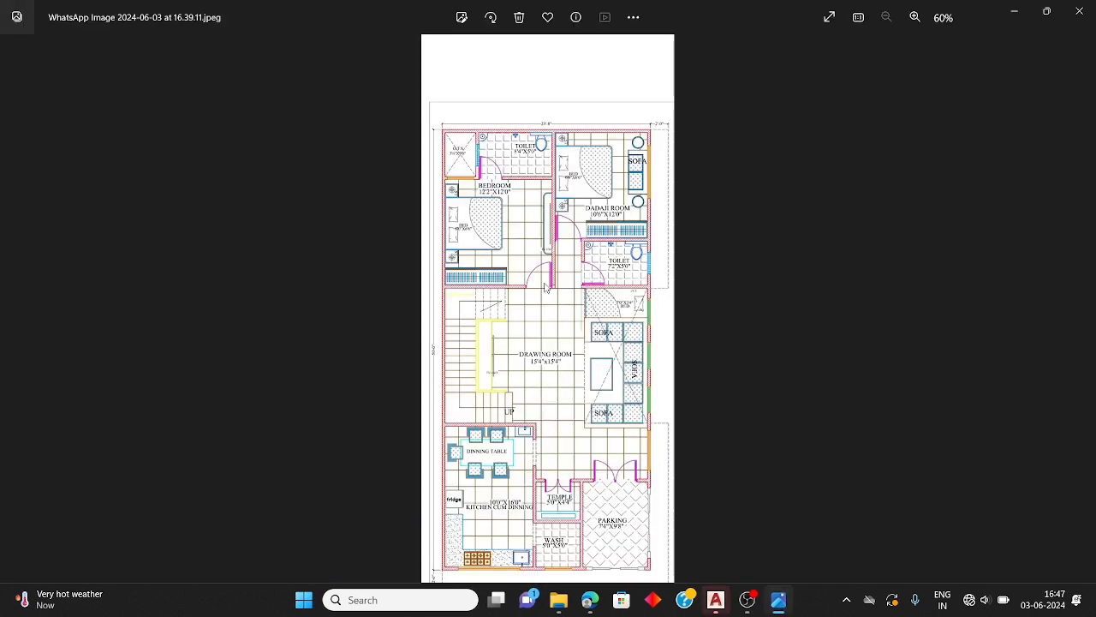
{"action": "key", "text": "alt+F4"}
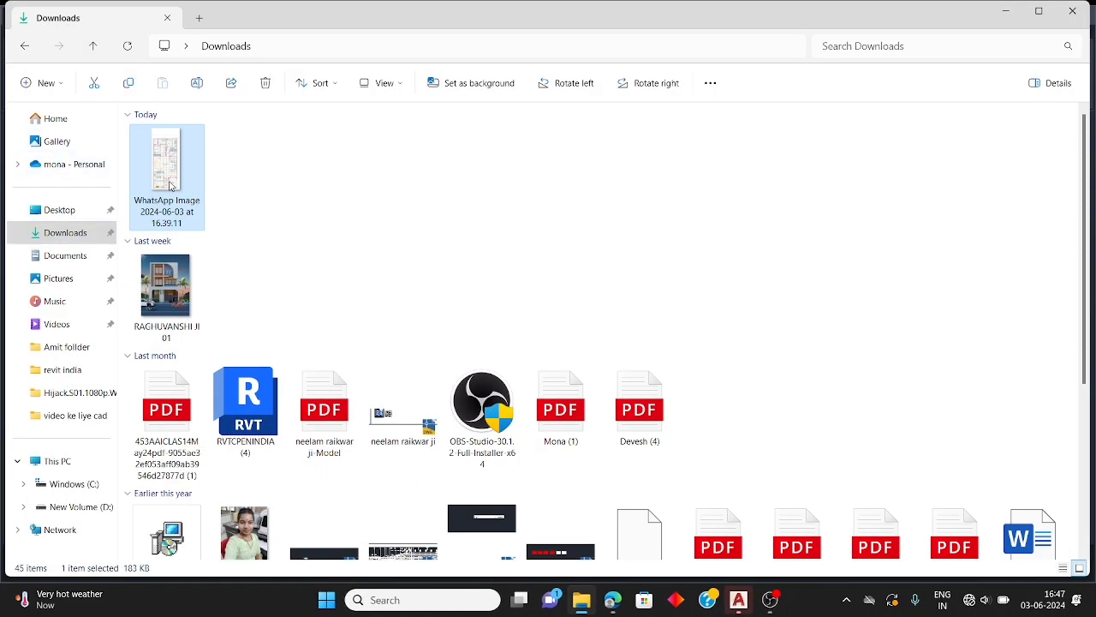
{"action": "scroll", "coordinate": [645, 342], "scroll_direction": "down", "scroll_amount": 5}
{"action": "scroll", "coordinate": [656, 448], "scroll_direction": "up", "scroll_amount": 3}
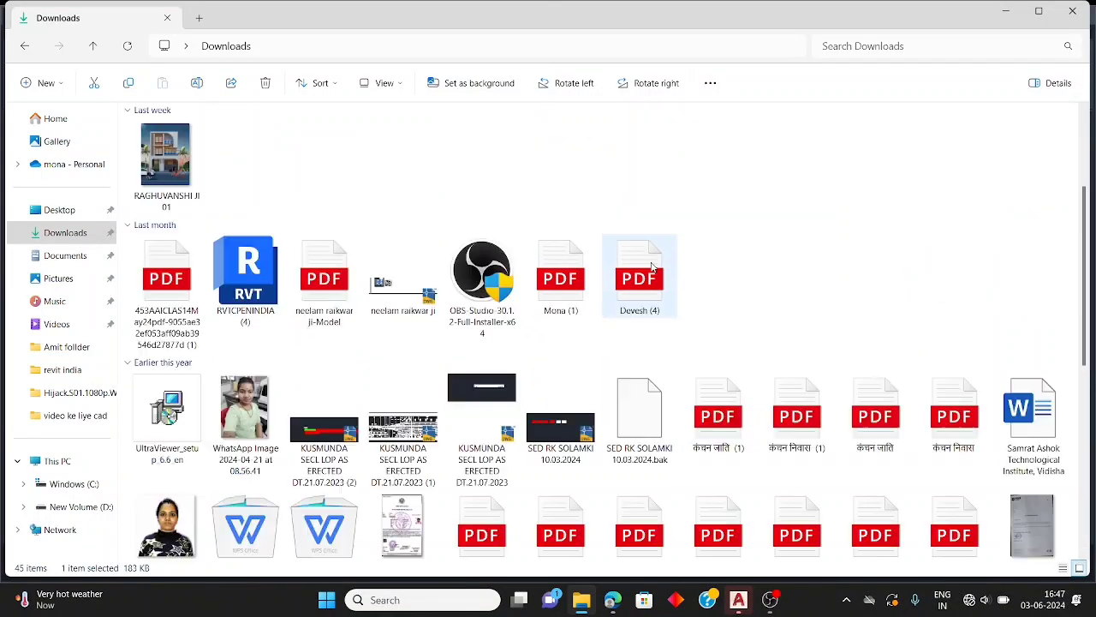
{"action": "scroll", "coordinate": [653, 267], "scroll_direction": "up", "scroll_amount": 2}
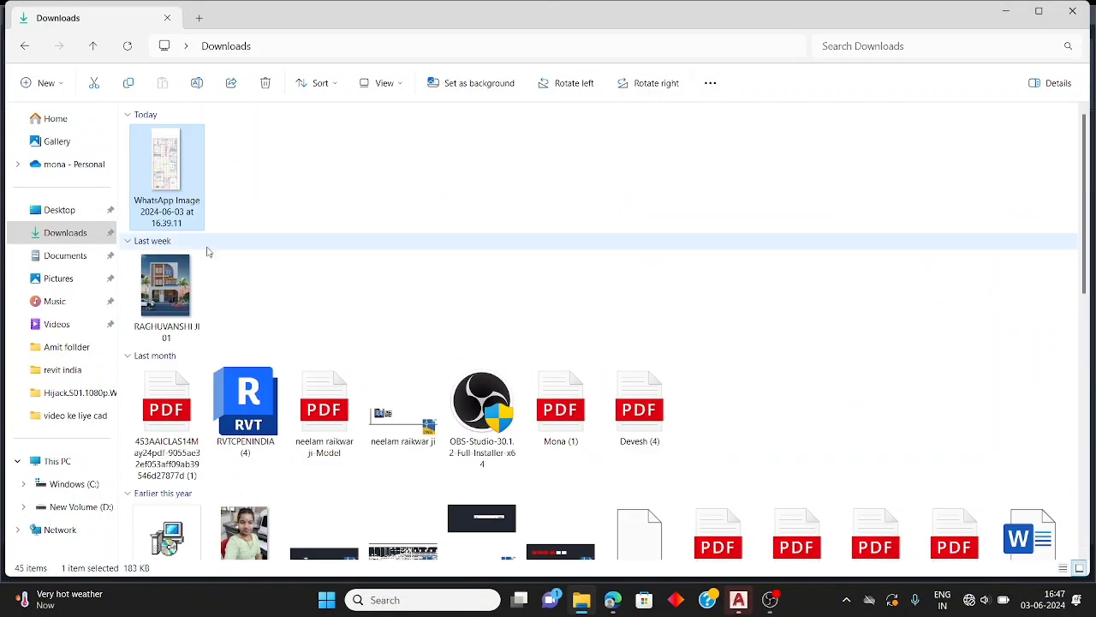
{"action": "double_click", "coordinate": [172, 183]}
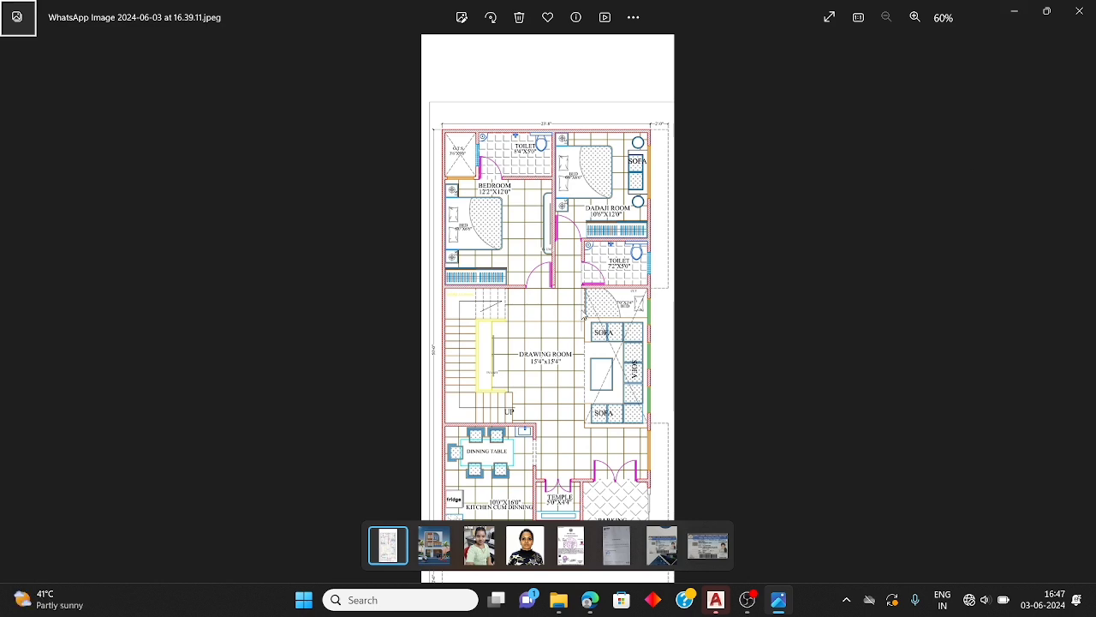
Examine the drawing room, staircase, kitchen, temple, wash and parking areas of the reference floor plan
{"action": "scroll", "coordinate": [583, 315], "scroll_direction": "up", "scroll_amount": 3}
{"action": "scroll", "coordinate": [583, 315], "scroll_direction": "down", "scroll_amount": 3}
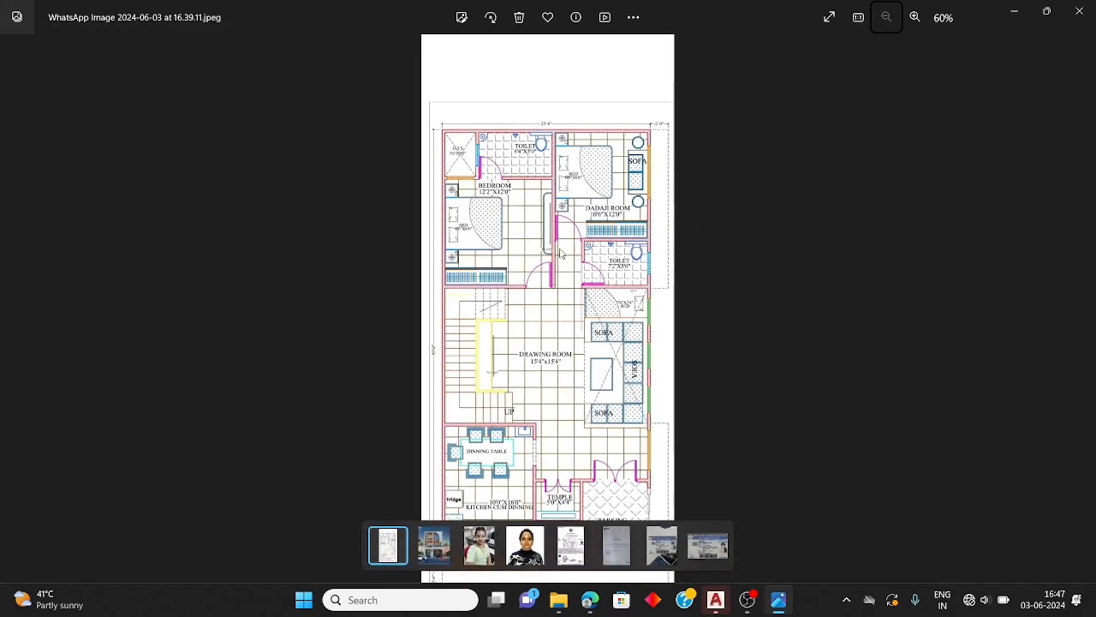
{"action": "scroll", "coordinate": [522, 479], "scroll_direction": "up", "scroll_amount": 2}
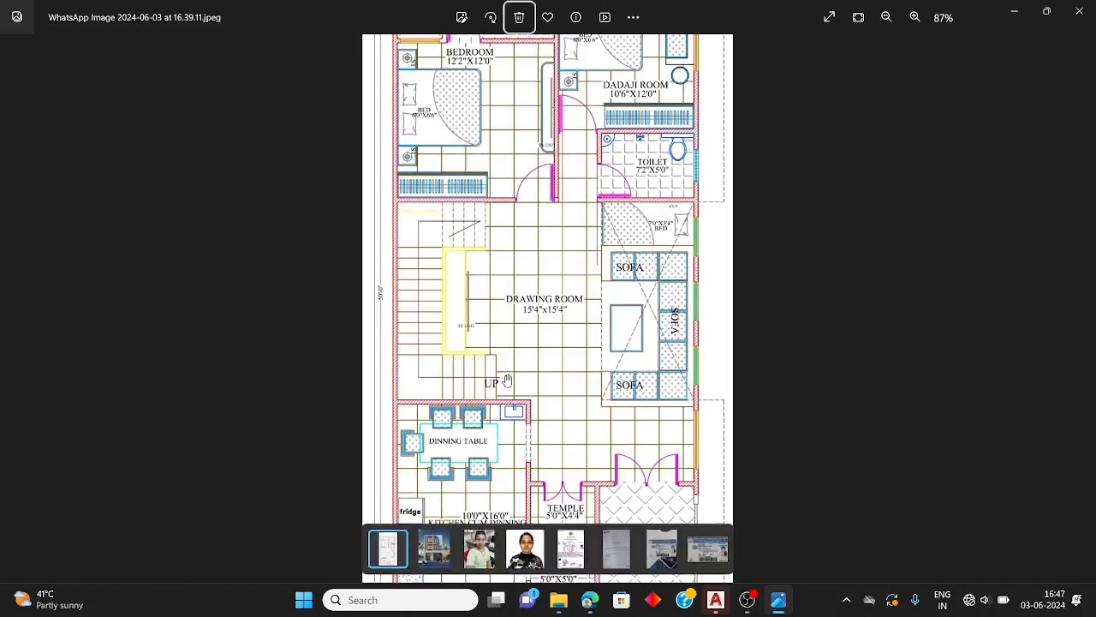
{"action": "scroll", "coordinate": [565, 506], "scroll_direction": "down", "scroll_amount": 2}
{"action": "scroll", "coordinate": [566, 505], "scroll_direction": "up", "scroll_amount": 3}
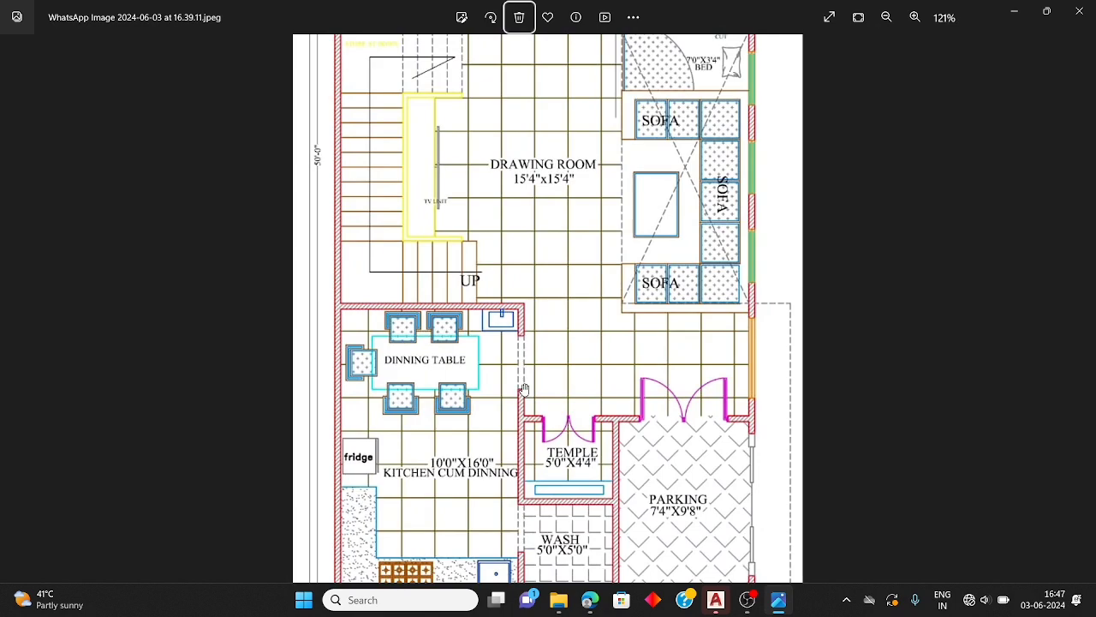
{"action": "scroll", "coordinate": [525, 390], "scroll_direction": "down", "scroll_amount": 2}
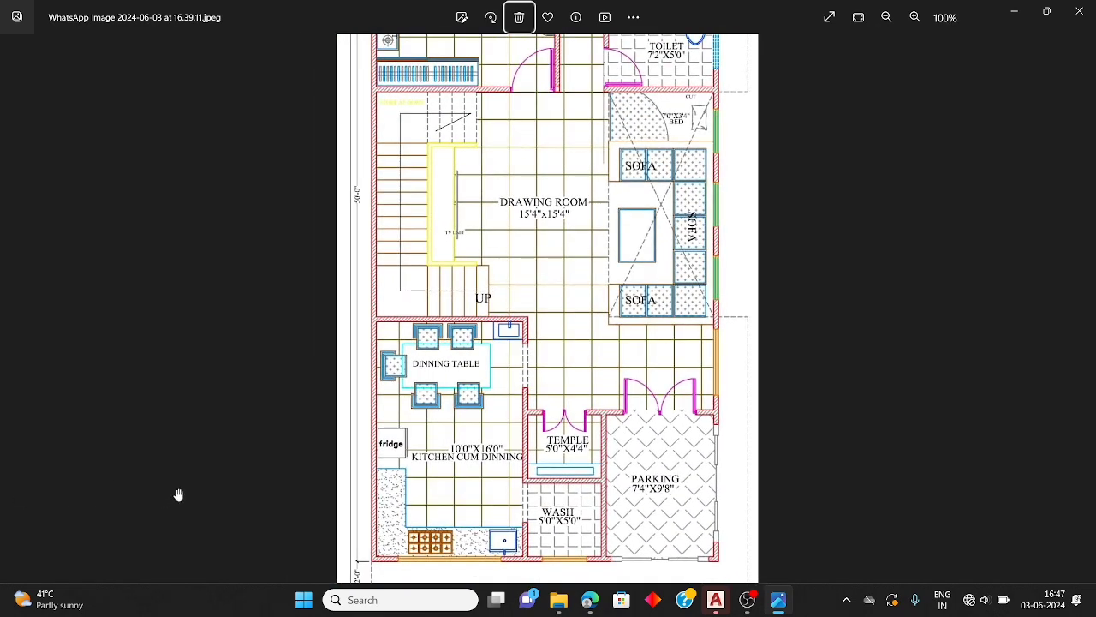
{"action": "scroll", "coordinate": [478, 419], "scroll_direction": "down", "scroll_amount": 2}
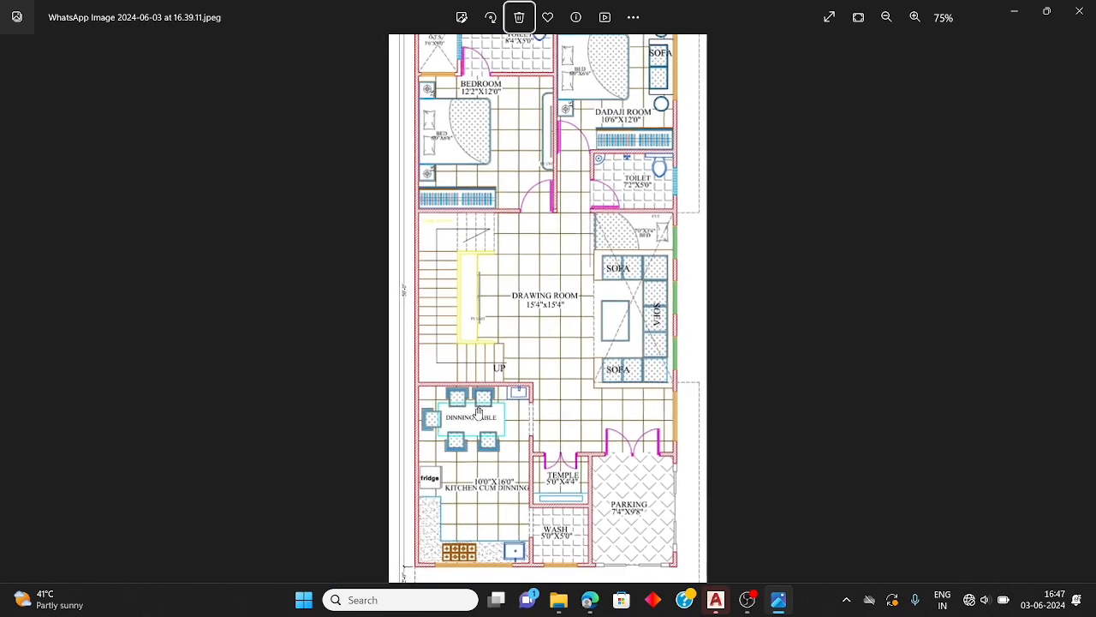
{"action": "scroll", "coordinate": [478, 419], "scroll_direction": "up", "scroll_amount": 3}
{"action": "scroll", "coordinate": [328, 227], "scroll_direction": "up", "scroll_amount": 4}
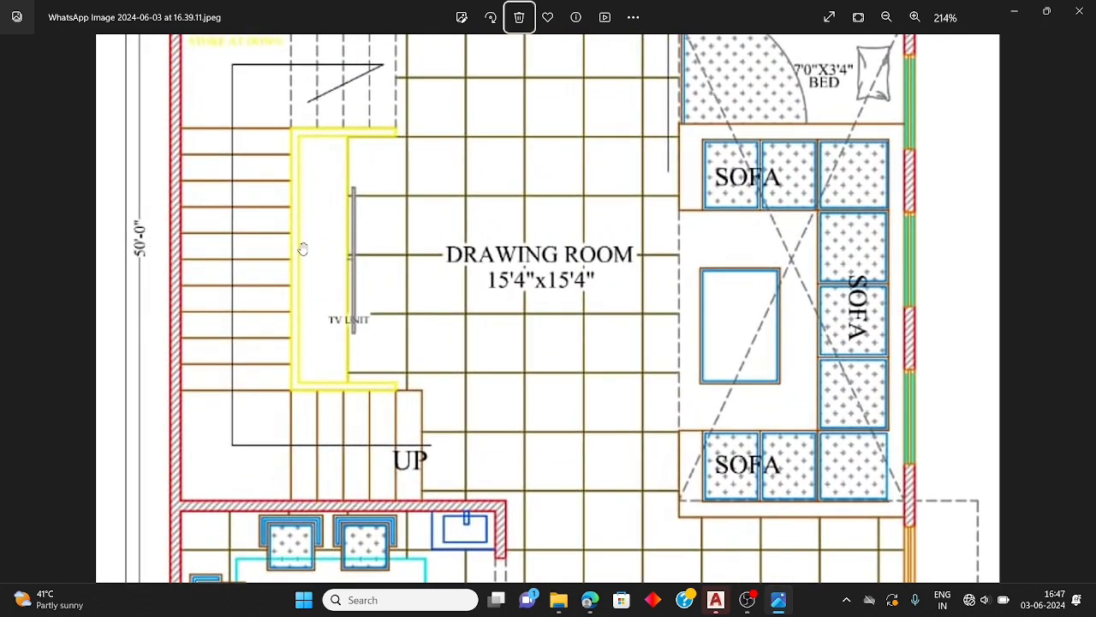
{"action": "scroll", "coordinate": [302, 248], "scroll_direction": "down", "scroll_amount": 5}
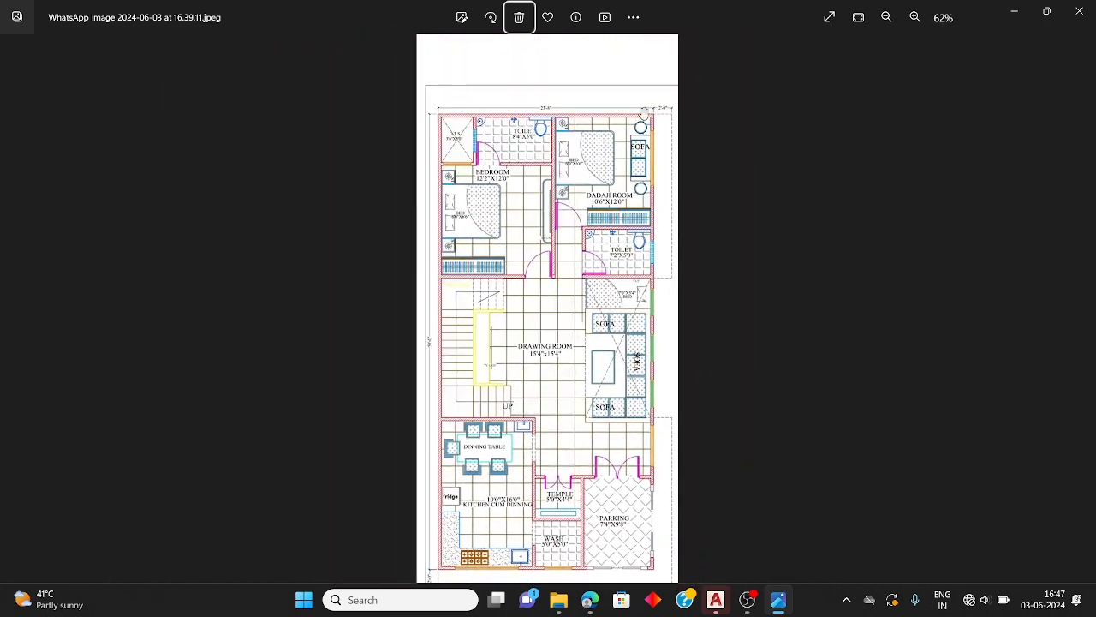
Examine the plan's overall width dimensions, the two bedrooms with their toilets, and how they connect to the drawing room
{"action": "scroll", "coordinate": [561, 106], "scroll_direction": "up", "scroll_amount": 4}
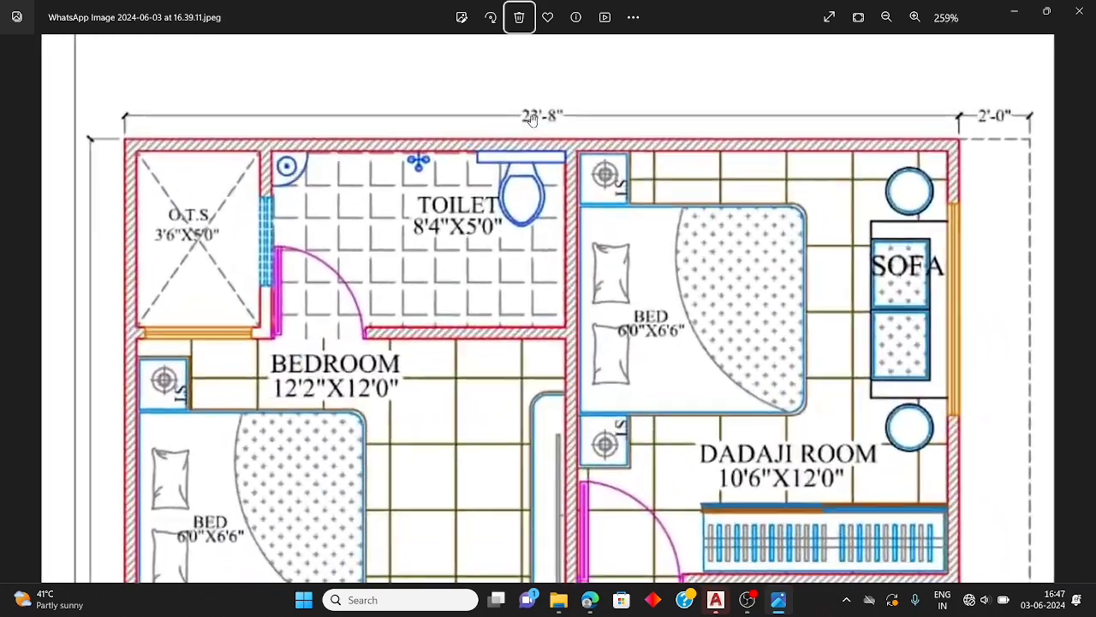
{"action": "scroll", "coordinate": [557, 117], "scroll_direction": "down", "scroll_amount": 4}
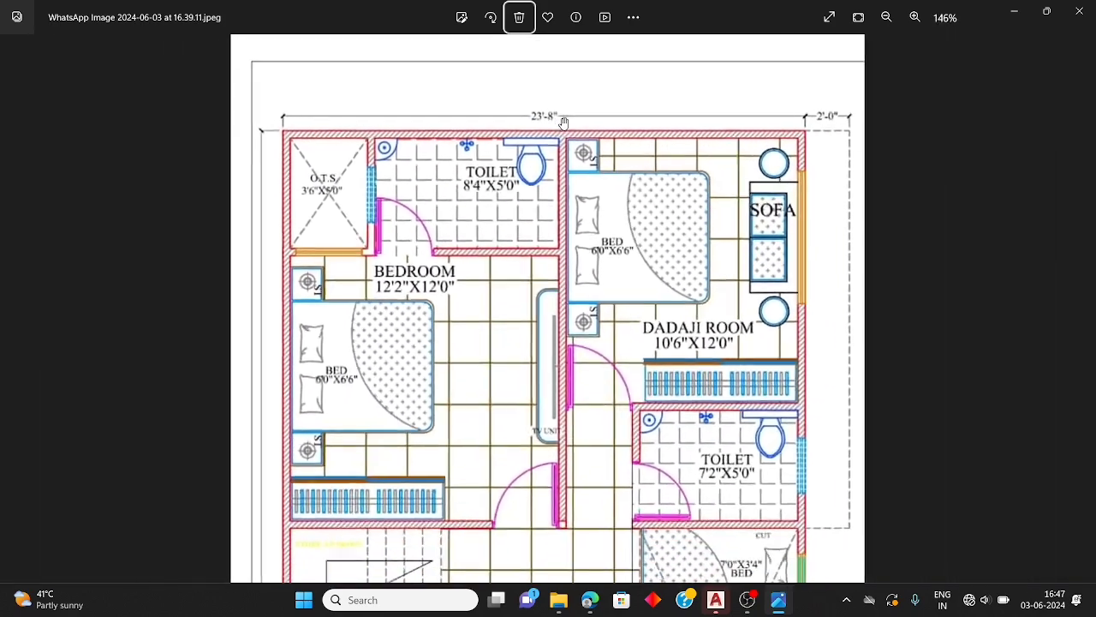
{"action": "scroll", "coordinate": [563, 122], "scroll_direction": "down", "scroll_amount": 1}
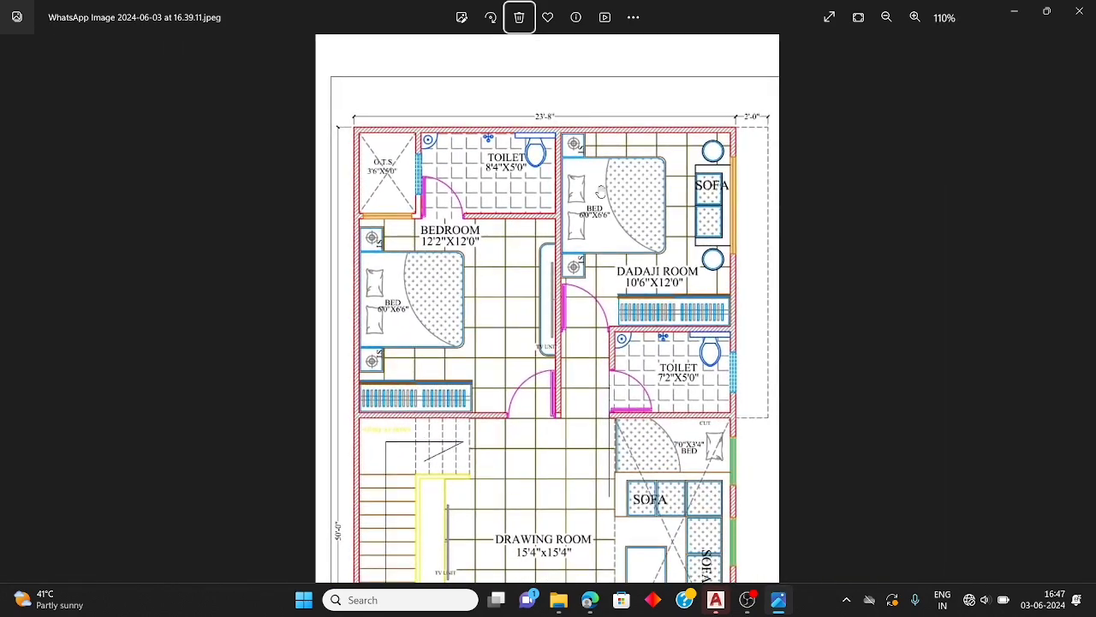
{"action": "scroll", "coordinate": [555, 250], "scroll_direction": "down", "scroll_amount": 2}
{"action": "scroll", "coordinate": [591, 238], "scroll_direction": "down", "scroll_amount": 2}
{"action": "scroll", "coordinate": [516, 315], "scroll_direction": "up", "scroll_amount": 5}
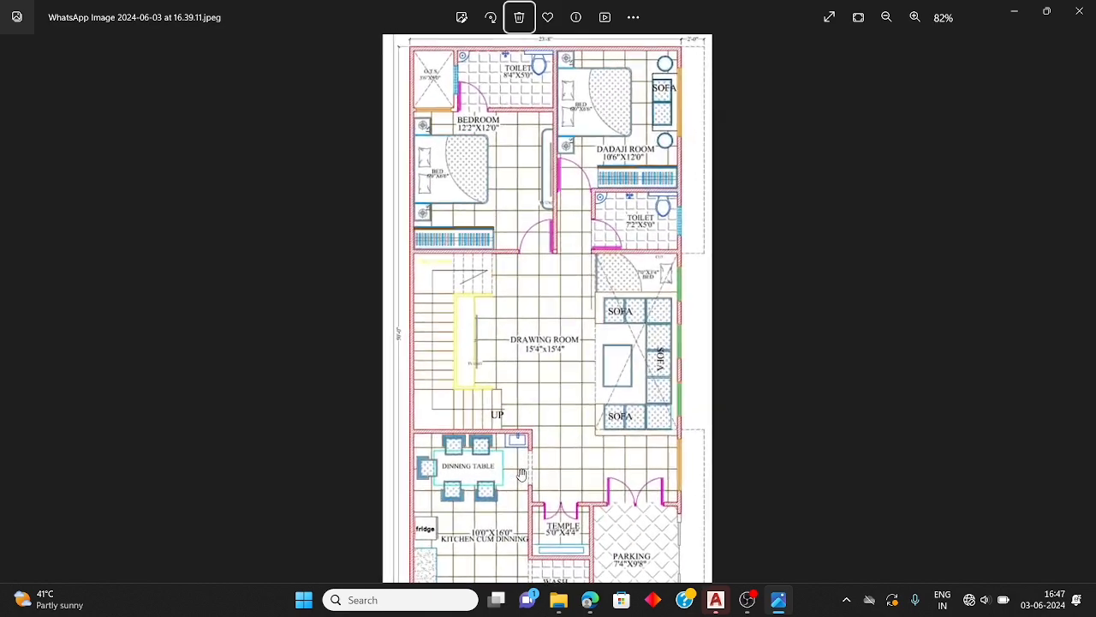
{"action": "scroll", "coordinate": [517, 291], "scroll_direction": "down", "scroll_amount": 4}
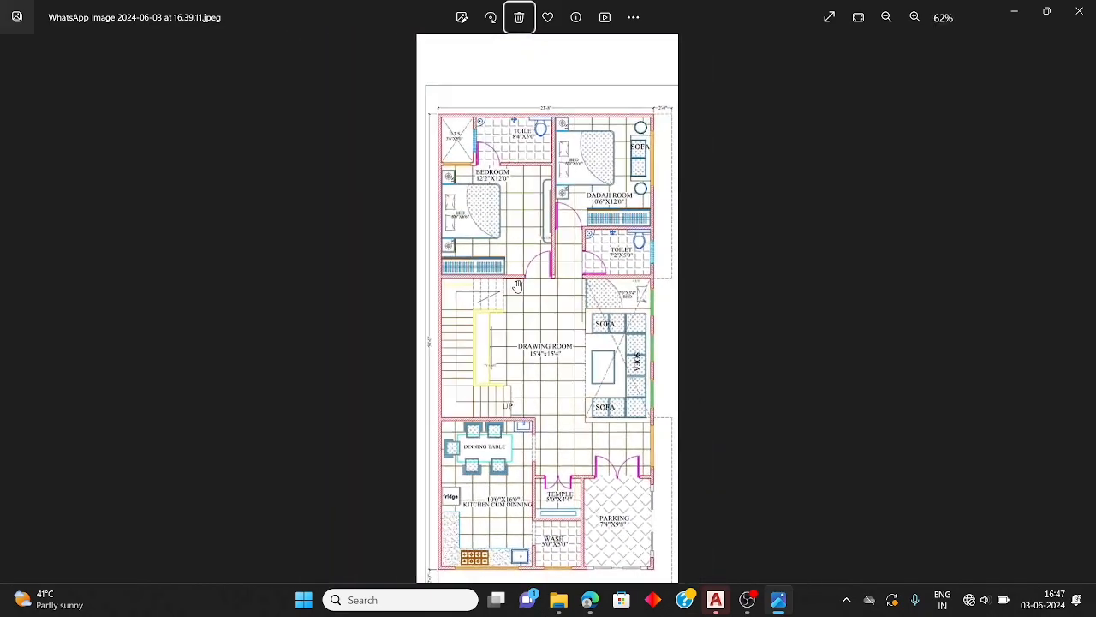
{"action": "scroll", "coordinate": [641, 327], "scroll_direction": "up", "scroll_amount": 4}
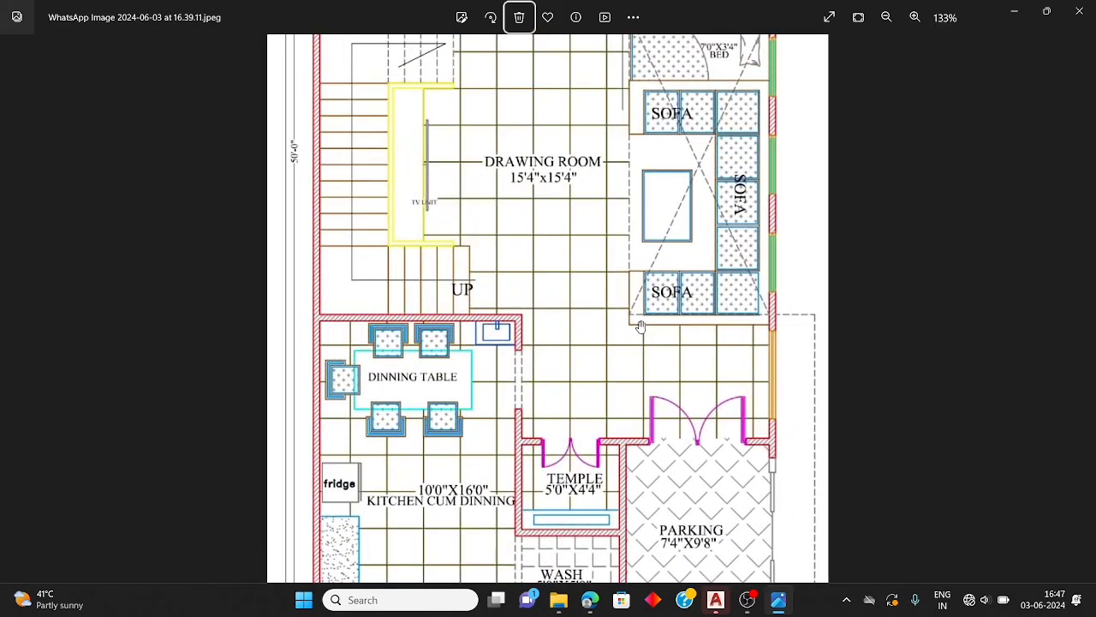
{"action": "scroll", "coordinate": [531, 322], "scroll_direction": "down", "scroll_amount": 2}
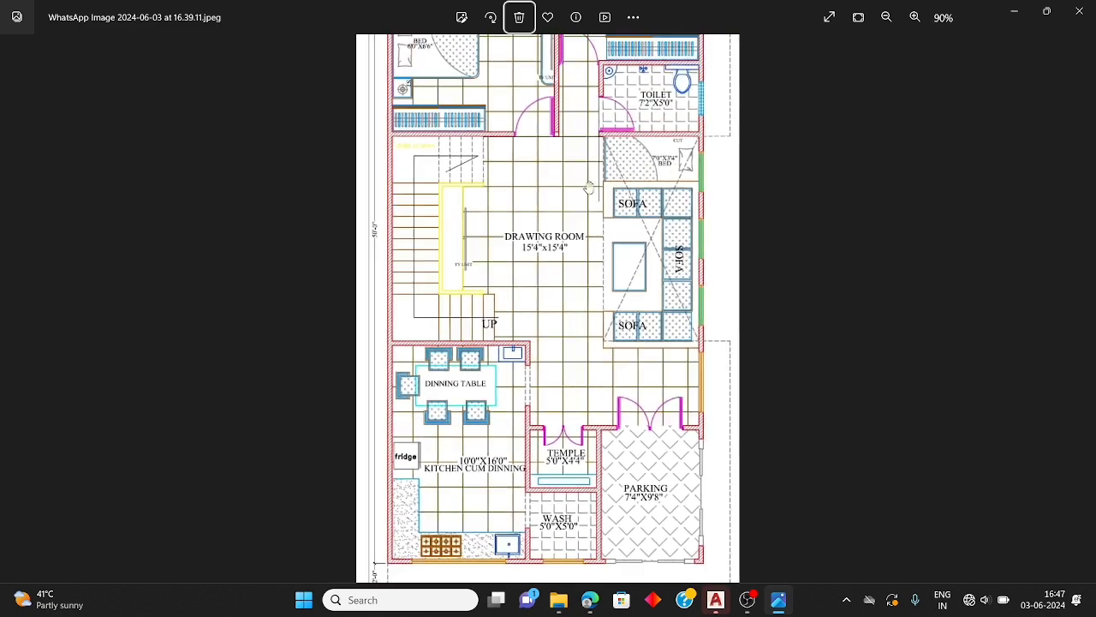
{"action": "scroll", "coordinate": [538, 296], "scroll_direction": "up", "scroll_amount": 2}
{"action": "scroll", "coordinate": [542, 283], "scroll_direction": "down", "scroll_amount": 1}
{"action": "scroll", "coordinate": [540, 282], "scroll_direction": "down", "scroll_amount": 1}
{"action": "scroll", "coordinate": [548, 274], "scroll_direction": "up", "scroll_amount": 3}
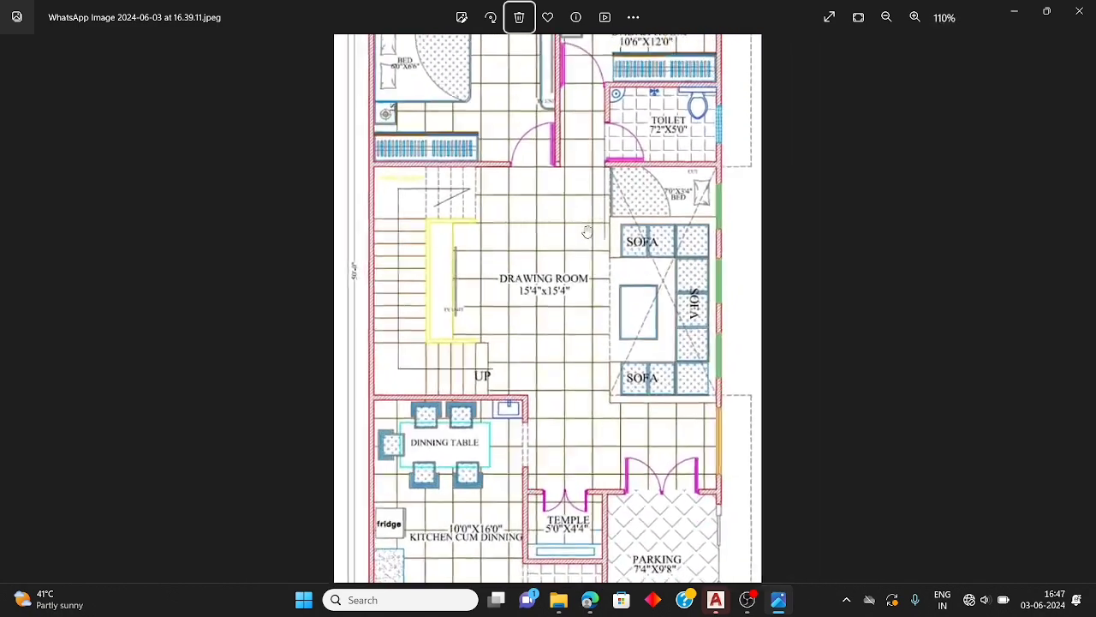
Minimize the image viewer and File Explorer, switch to AutoCAD, and open the recent drawing Drawing1
{"action": "left_click", "coordinate": [1017, 12]}
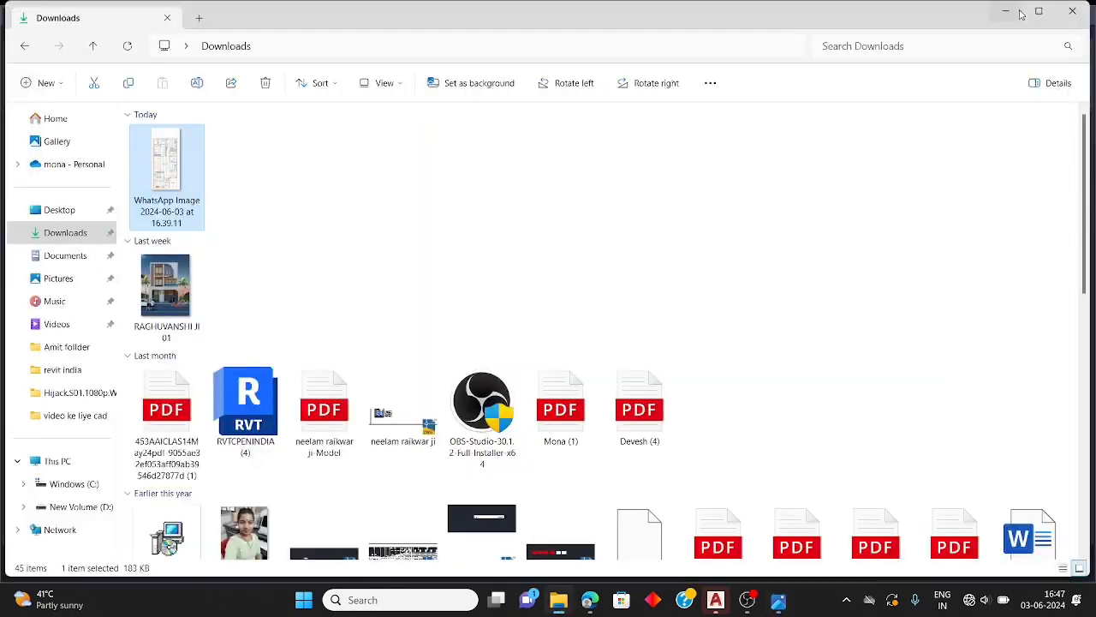
{"action": "left_click", "coordinate": [1005, 12]}
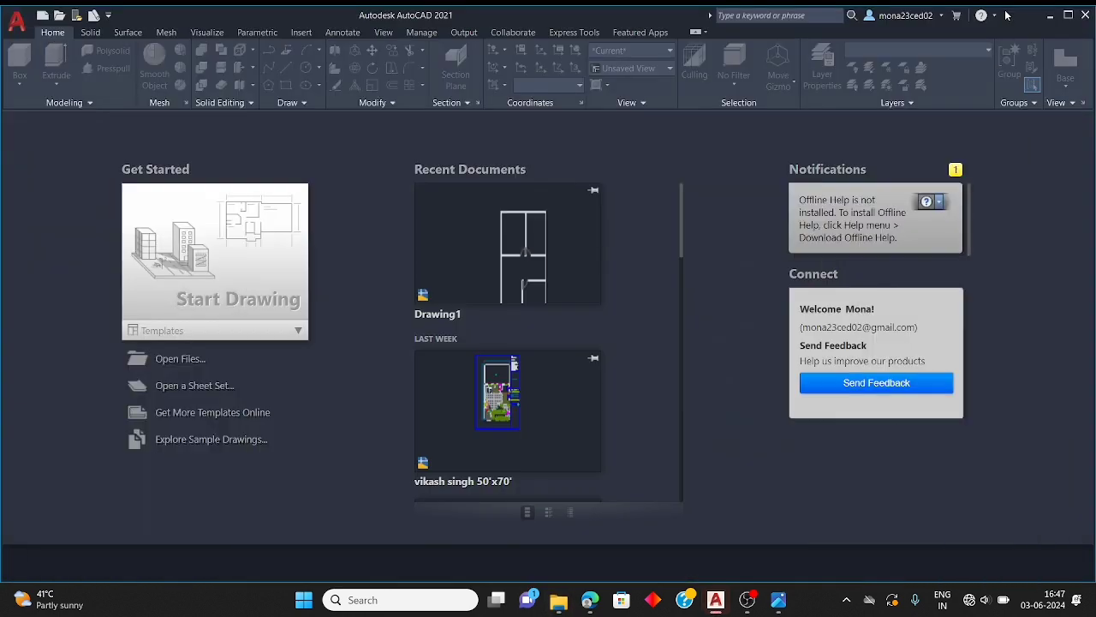
{"action": "left_click", "coordinate": [483, 256]}
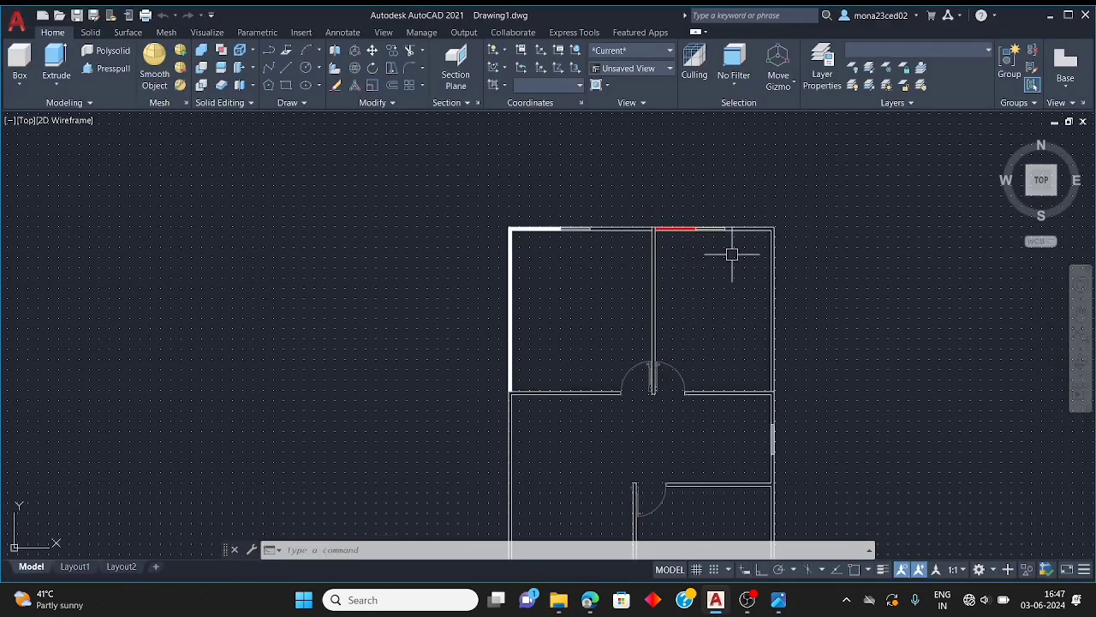
{"action": "scroll", "coordinate": [238, 209], "scroll_direction": "down", "scroll_amount": 2}
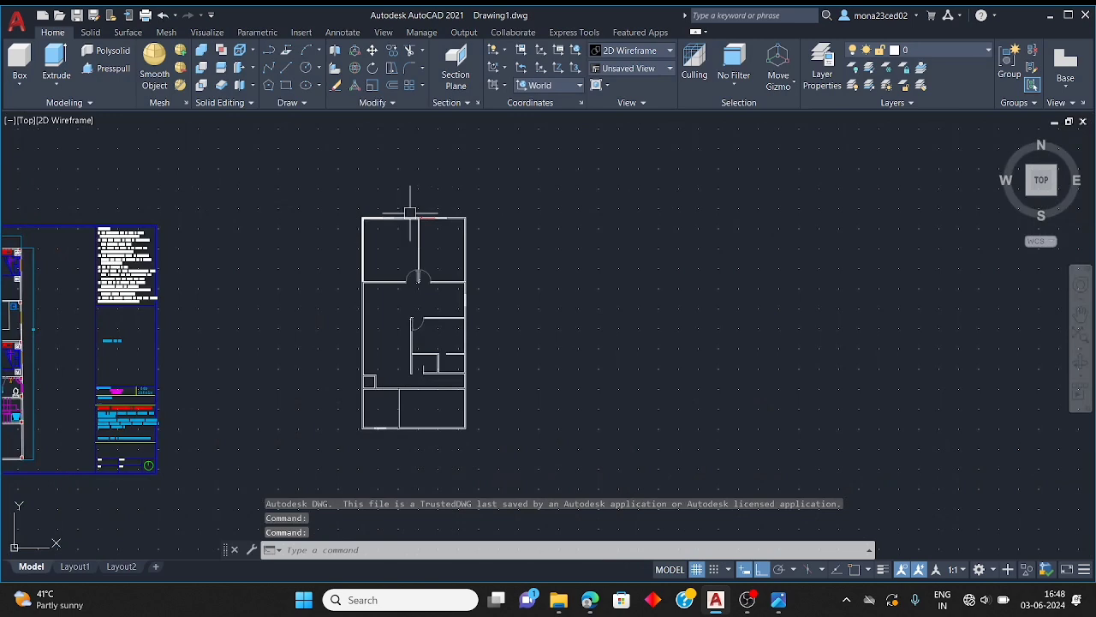
{"action": "key", "text": "Escape"}
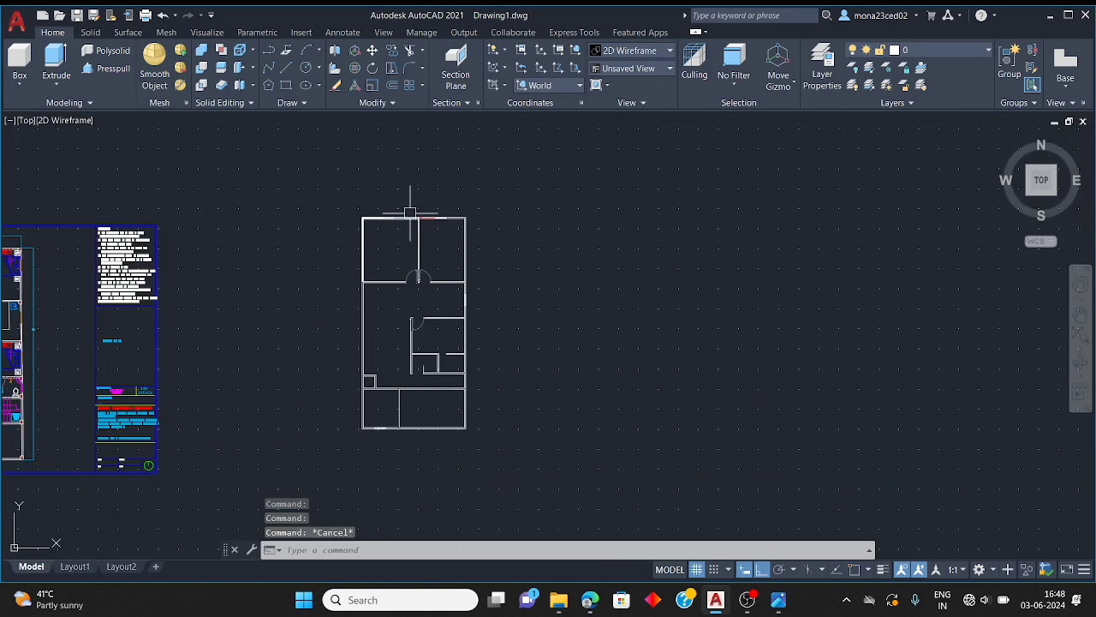
Erase the entire old white floor plan beside the framed drawing sheet in model space
{"action": "left_click", "coordinate": [319, 207]}
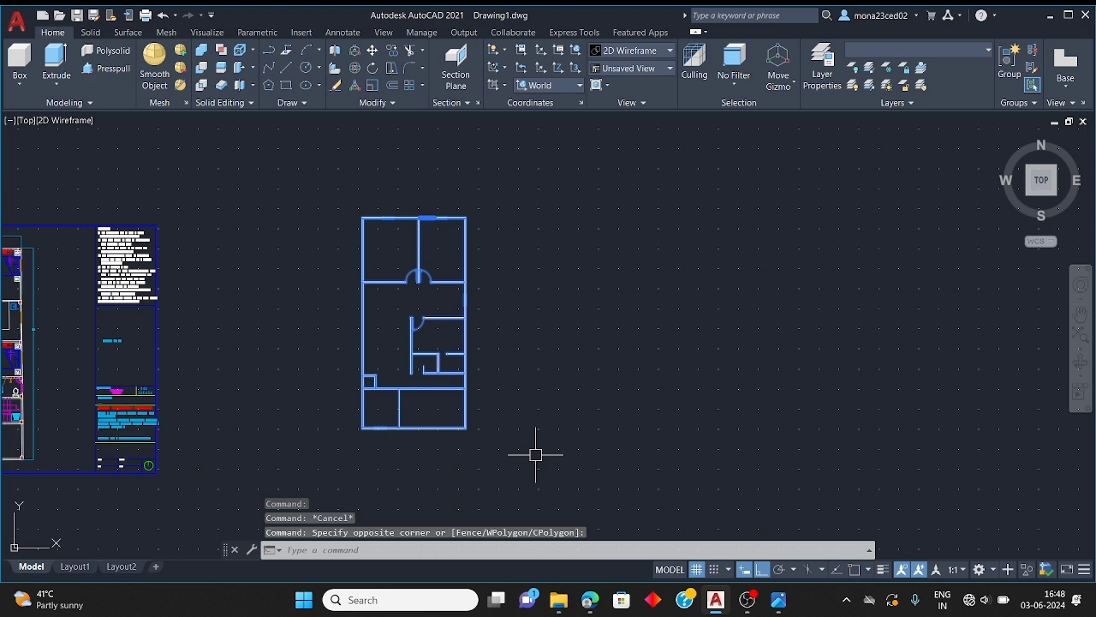
{"action": "key", "text": "Delete"}
{"action": "key", "text": "Escape"}
{"action": "key", "text": "Escape"}
{"action": "key", "text": "Escape"}
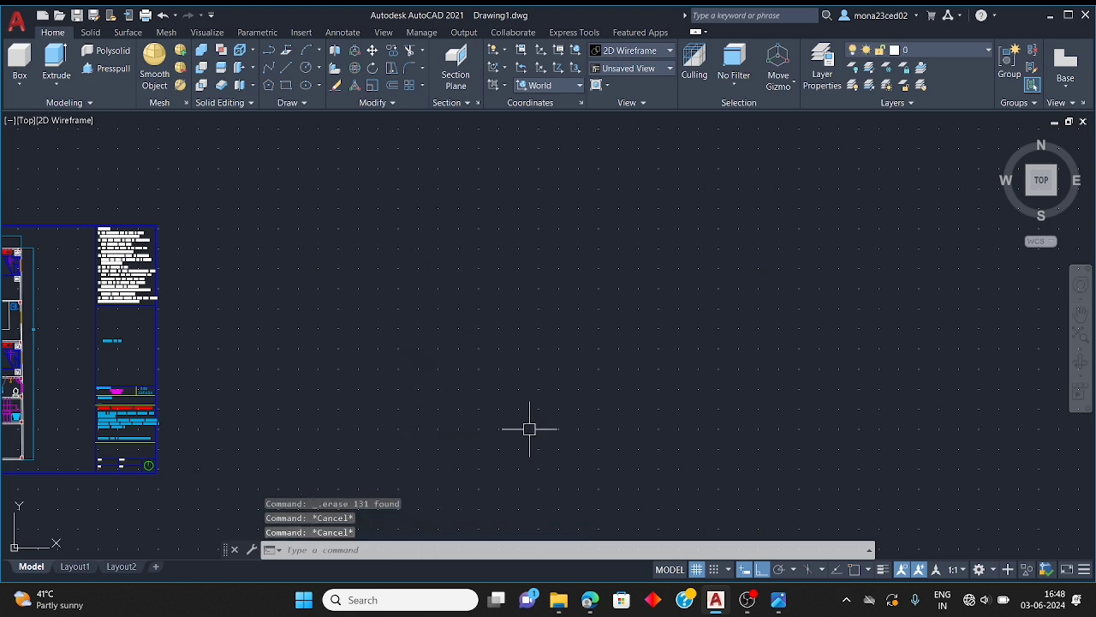
Switch back to the reference image in Photos and examine the overall width, side offset and rear room dimensions
{"action": "left_click", "coordinate": [779, 601]}
{"action": "scroll", "coordinate": [603, 329], "scroll_direction": "down", "scroll_amount": 3}
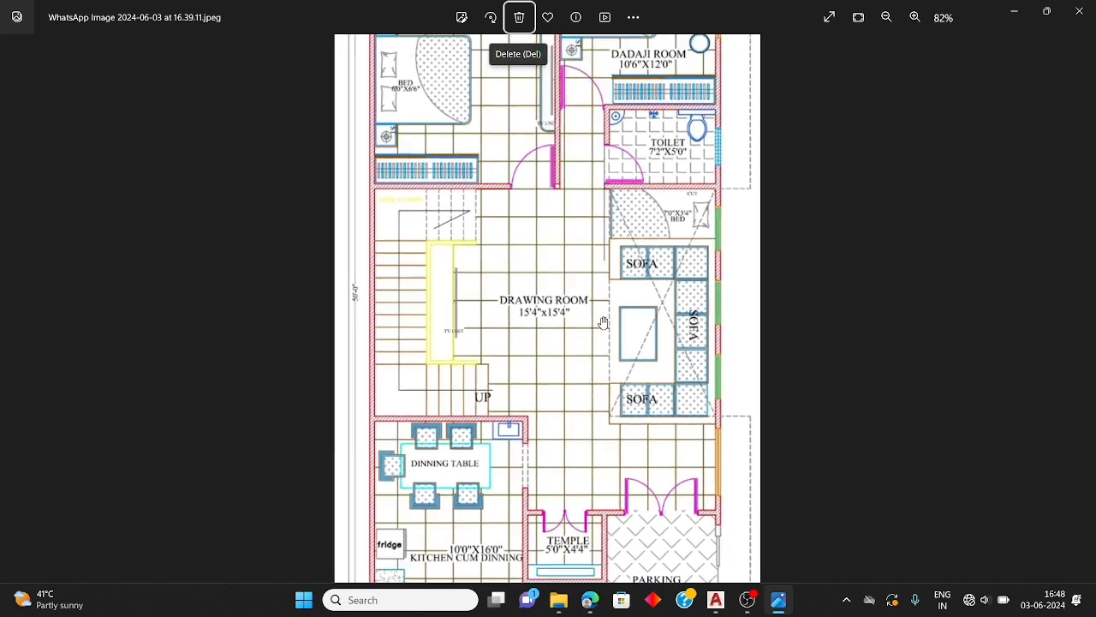
{"action": "scroll", "coordinate": [388, 314], "scroll_direction": "up", "scroll_amount": 3}
{"action": "scroll", "coordinate": [323, 318], "scroll_direction": "down", "scroll_amount": 5}
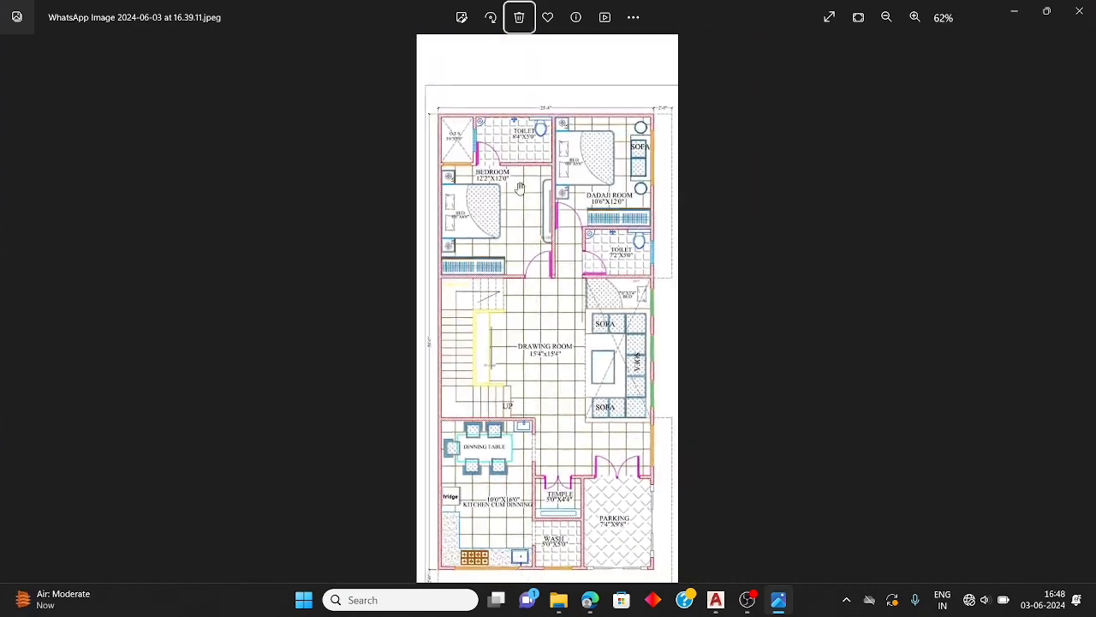
{"action": "scroll", "coordinate": [532, 120], "scroll_direction": "up", "scroll_amount": 5}
{"action": "scroll", "coordinate": [532, 120], "scroll_direction": "up", "scroll_amount": 1}
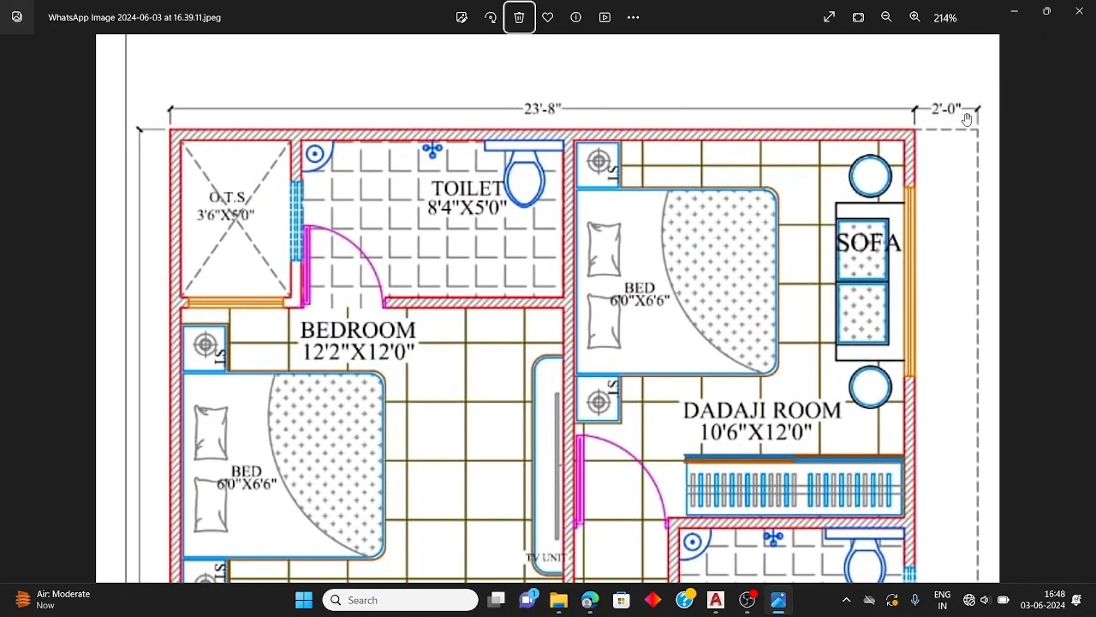
{"action": "scroll", "coordinate": [934, 113], "scroll_direction": "down", "scroll_amount": 2}
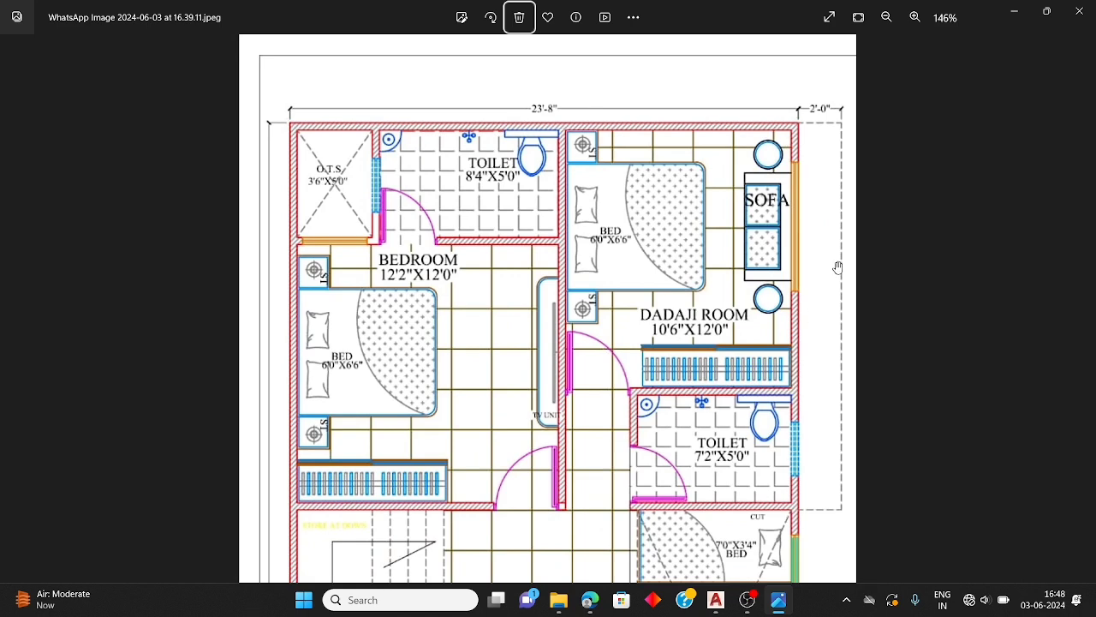
{"action": "scroll", "coordinate": [837, 268], "scroll_direction": "up", "scroll_amount": 2}
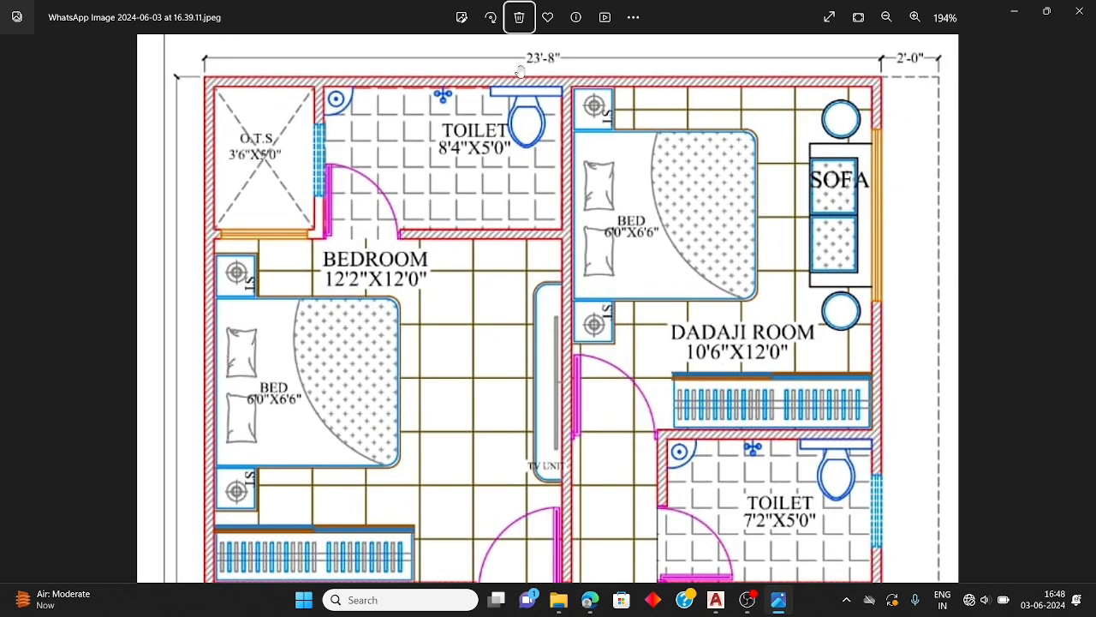
{"action": "scroll", "coordinate": [576, 306], "scroll_direction": "down", "scroll_amount": 3}
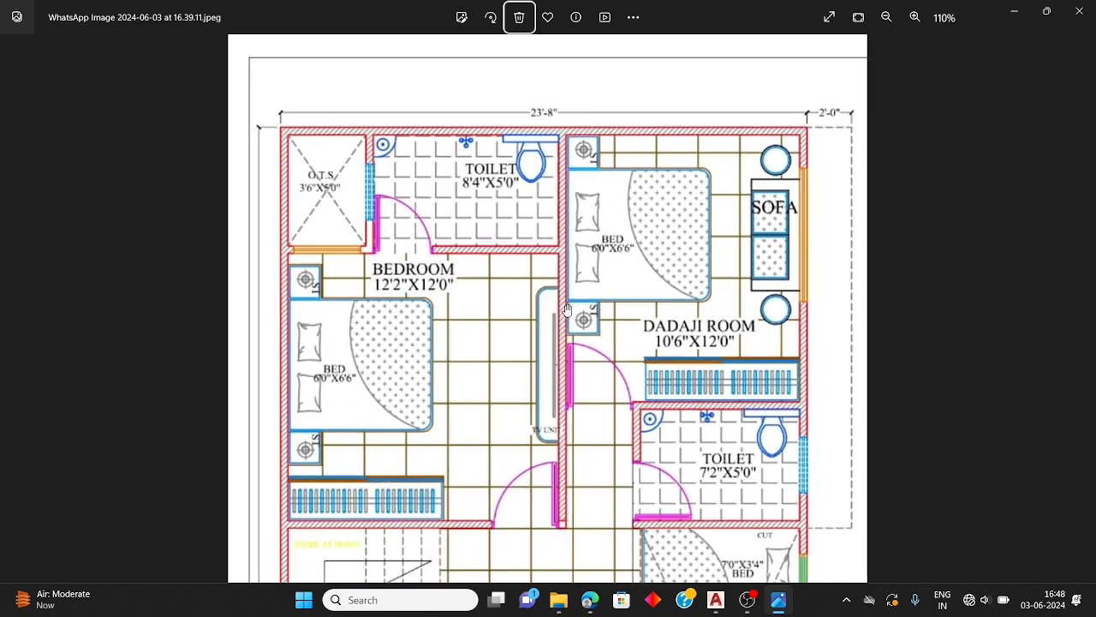
{"action": "left_click", "coordinate": [1014, 12]}
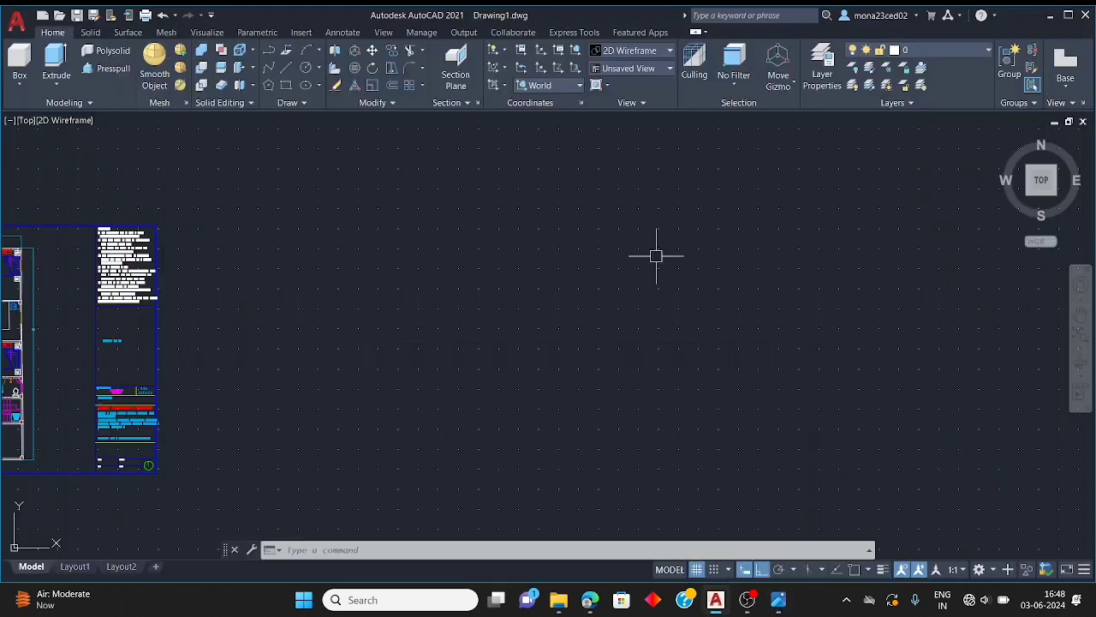
{"action": "key", "text": "Escape"}
{"action": "key", "text": "Escape"}
{"action": "key", "text": "Escape"}
{"action": "left_click", "coordinate": [573, 243]}
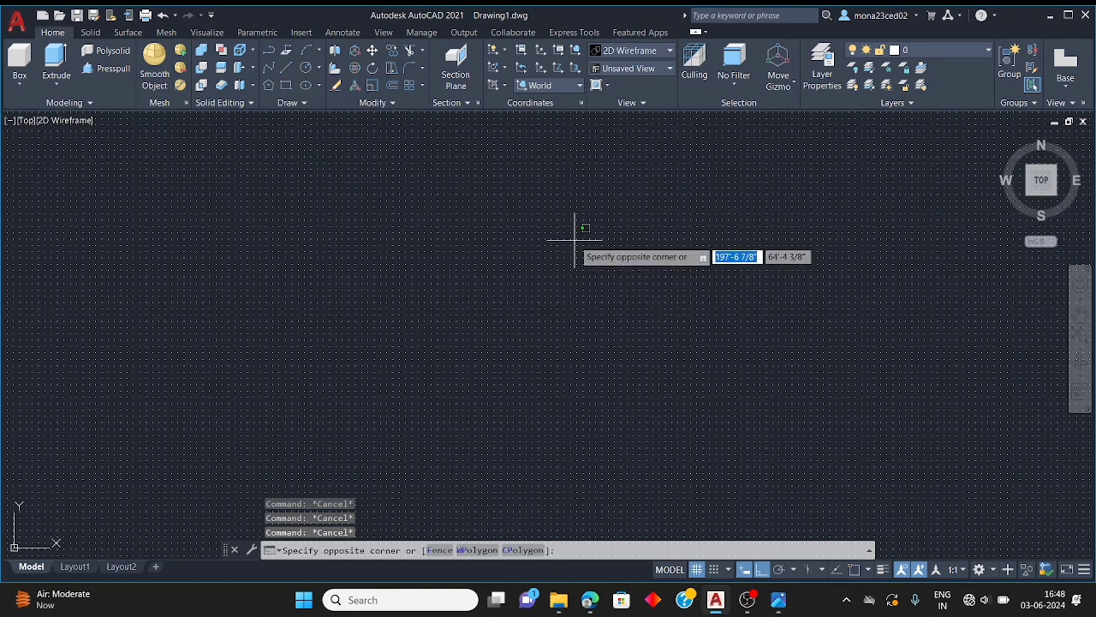
{"action": "type", "text": "l"}
{"action": "key", "text": "Return"}
{"action": "type", "text": "50"}
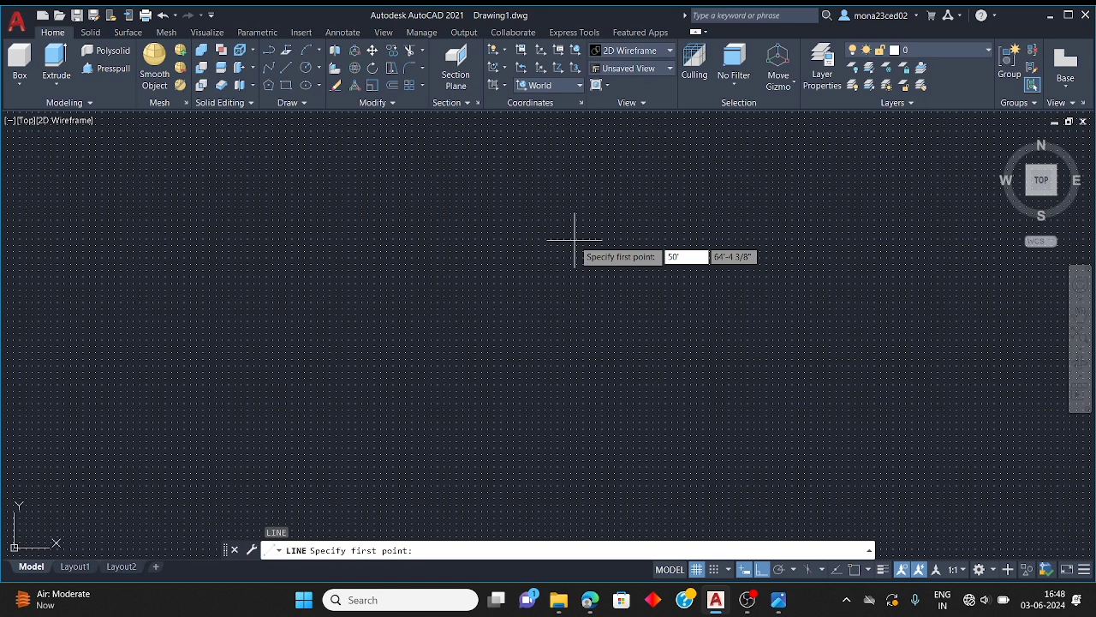
{"action": "key", "text": "Escape"}
{"action": "key", "text": "Escape"}
{"action": "key", "text": "Escape"}
{"action": "type", "text": "p"}
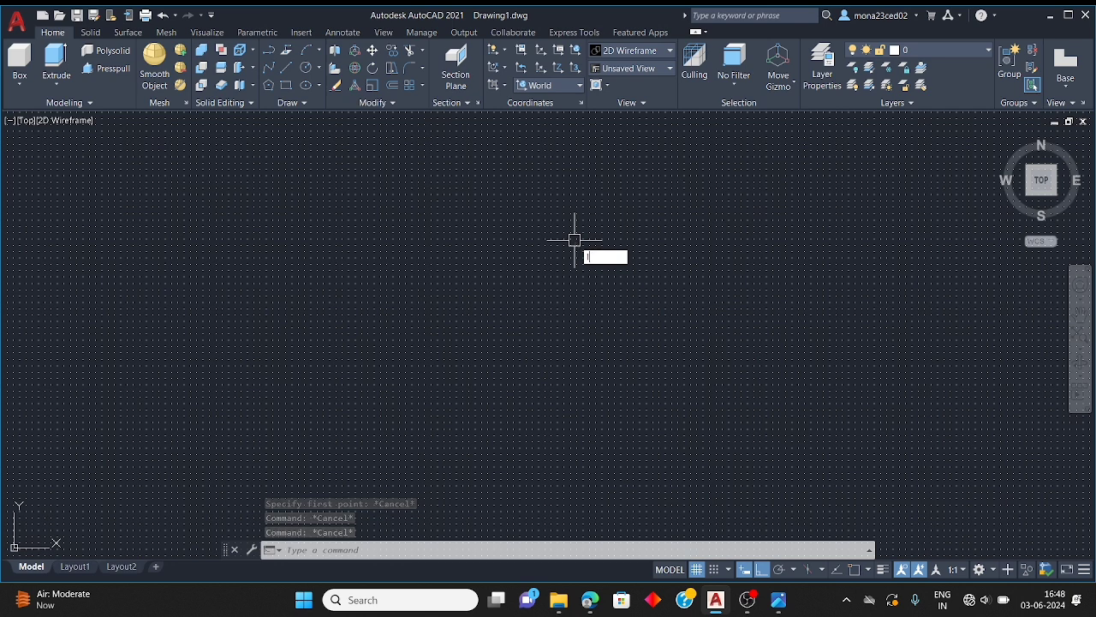
{"action": "type", "text": "l"}
{"action": "key", "text": "Return"}
{"action": "type", "text": "28"}
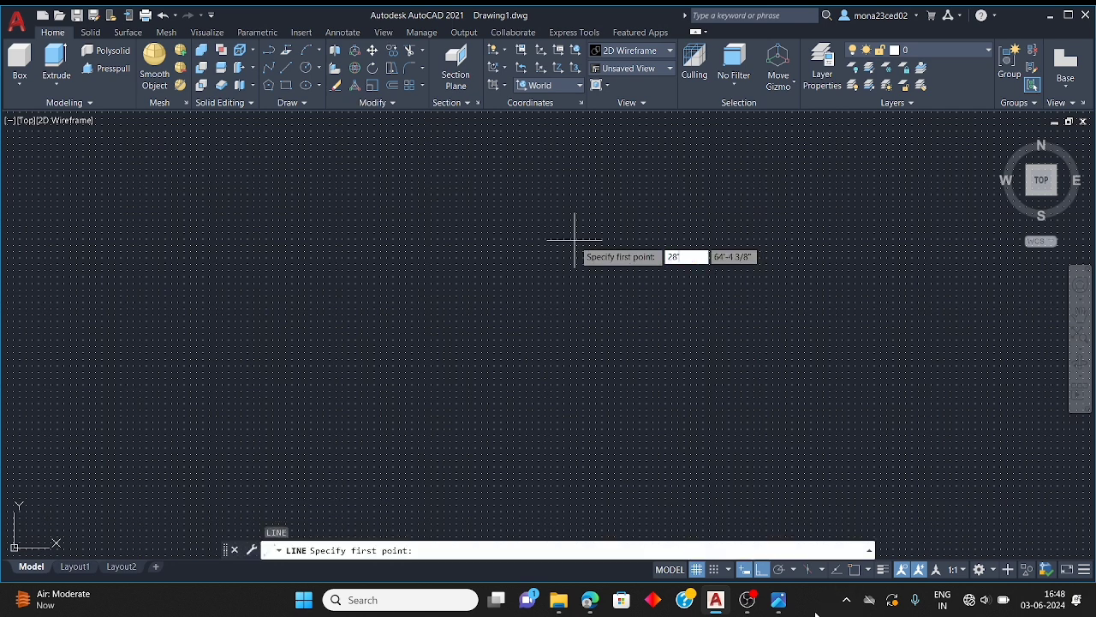
Check the overall width dimension above the plan in the reference image, and return to AutoCAD
{"action": "left_click", "coordinate": [777, 601]}
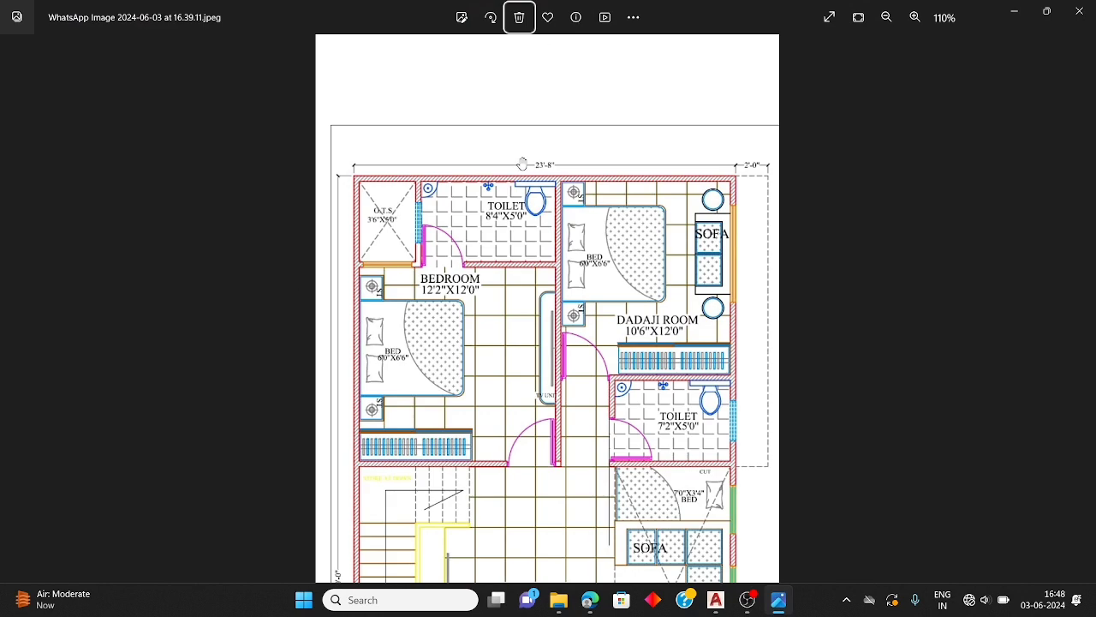
{"action": "scroll", "coordinate": [522, 164], "scroll_direction": "up", "scroll_amount": 3}
{"action": "scroll", "coordinate": [522, 164], "scroll_direction": "down", "scroll_amount": 3}
{"action": "left_click", "coordinate": [1014, 11]}
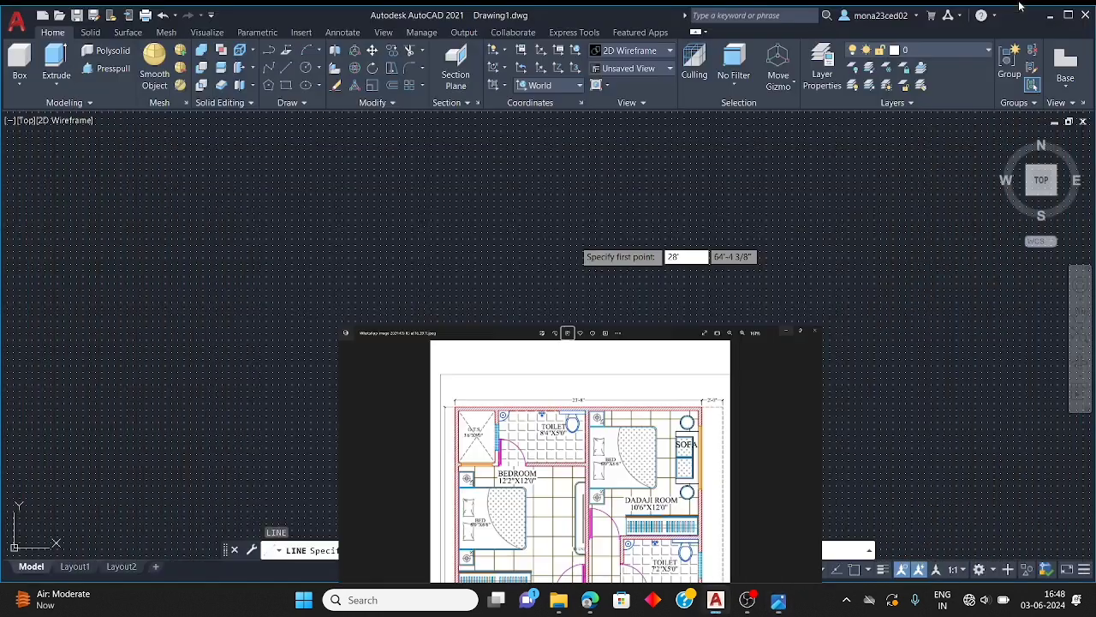
Start the house outline with a horizontal line 23'8" long for the top edge in the empty area
{"action": "left_click", "coordinate": [289, 62]}
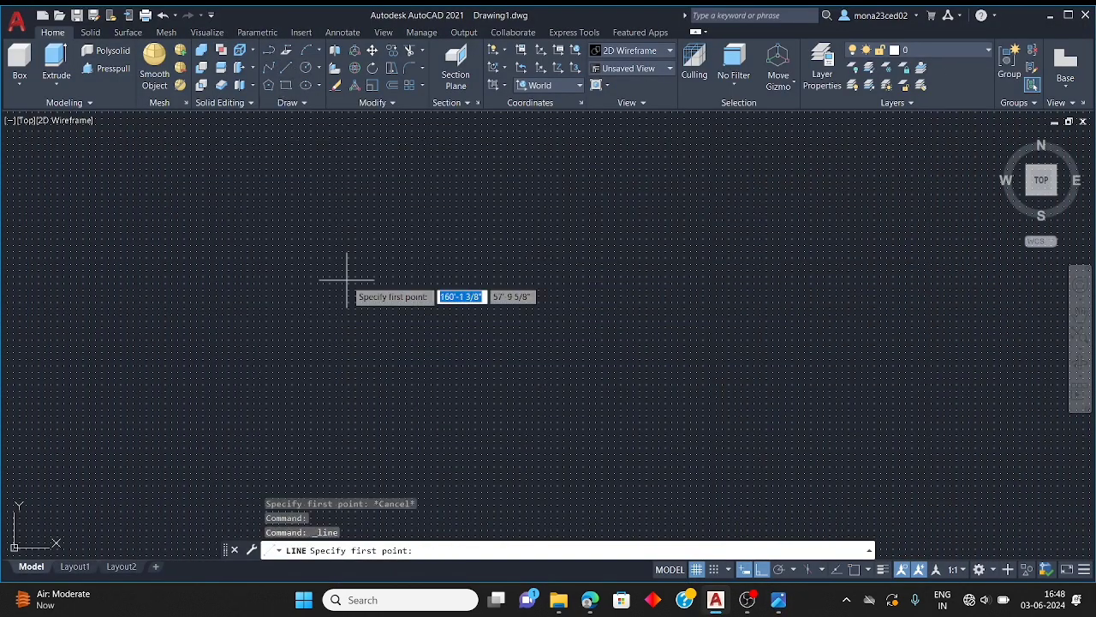
{"action": "left_click", "coordinate": [304, 217]}
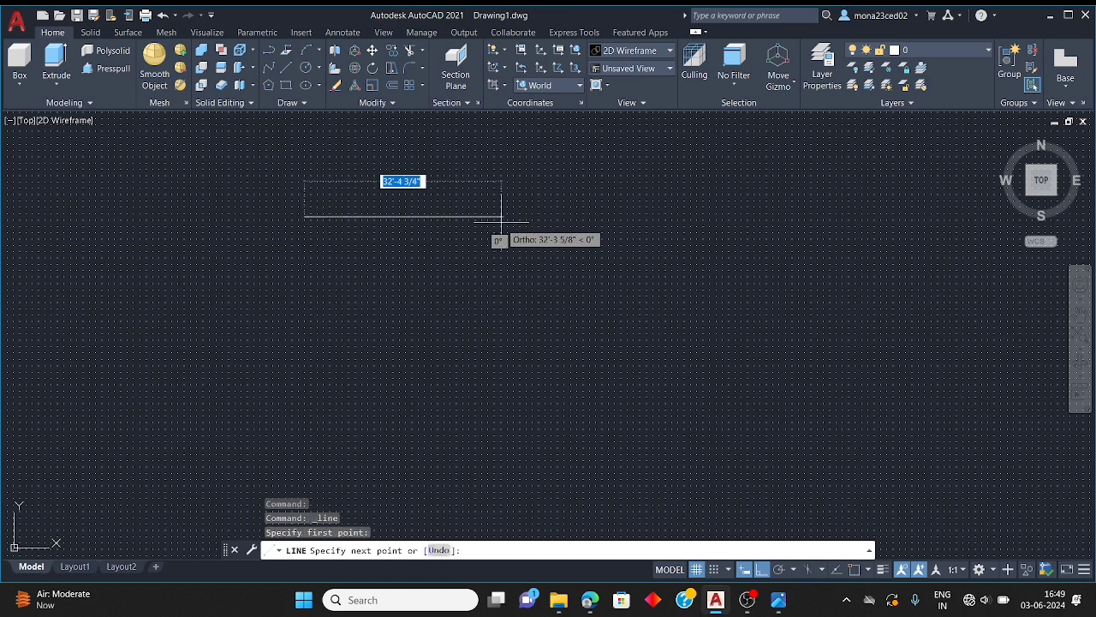
{"action": "type", "text": "23"}
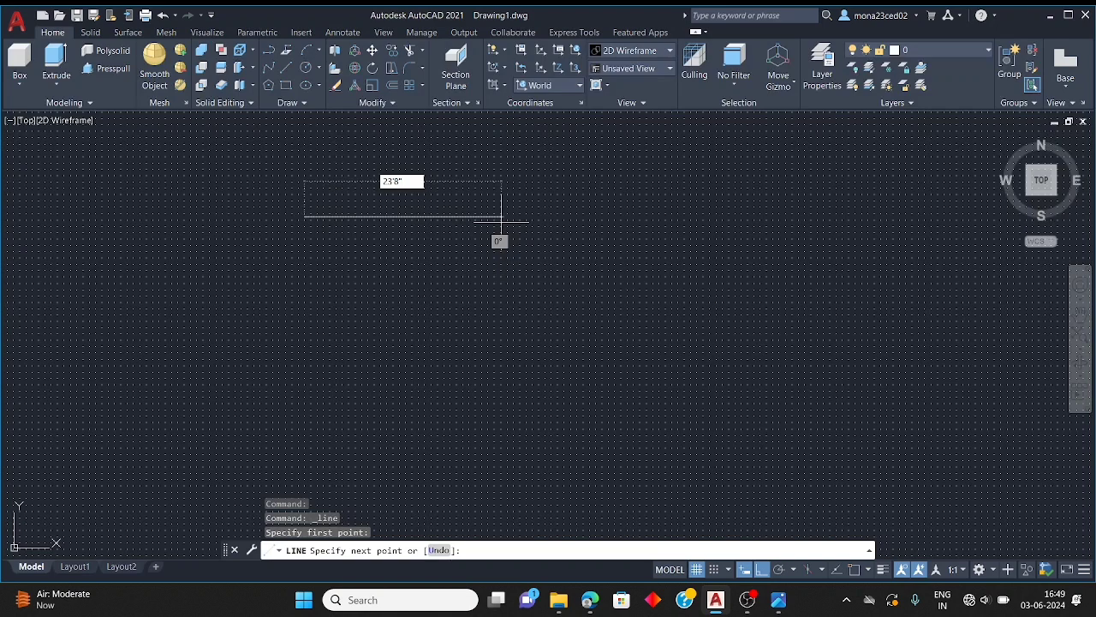
{"action": "type", "text": "'8\""}
{"action": "key", "text": "Return"}
Continue the outline straight down 50' from the right end of the top edge
{"action": "scroll", "coordinate": [441, 218], "scroll_direction": "up", "scroll_amount": 3}
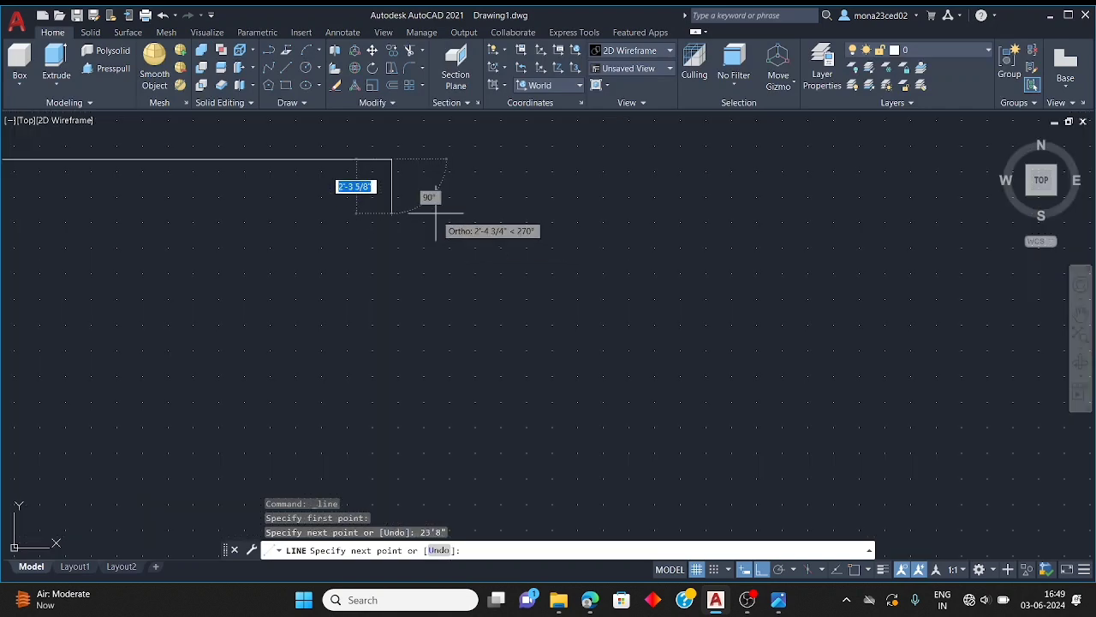
{"action": "scroll", "coordinate": [734, 237], "scroll_direction": "down", "scroll_amount": 4}
{"action": "scroll", "coordinate": [734, 223], "scroll_direction": "up", "scroll_amount": 2}
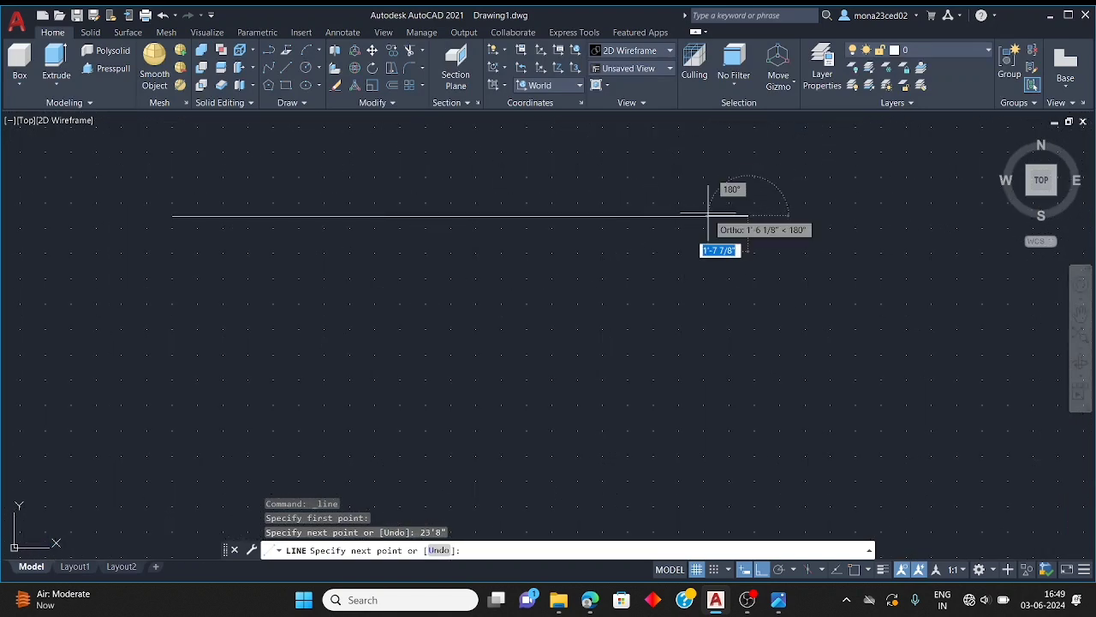
{"action": "scroll", "coordinate": [709, 215], "scroll_direction": "down", "scroll_amount": 1}
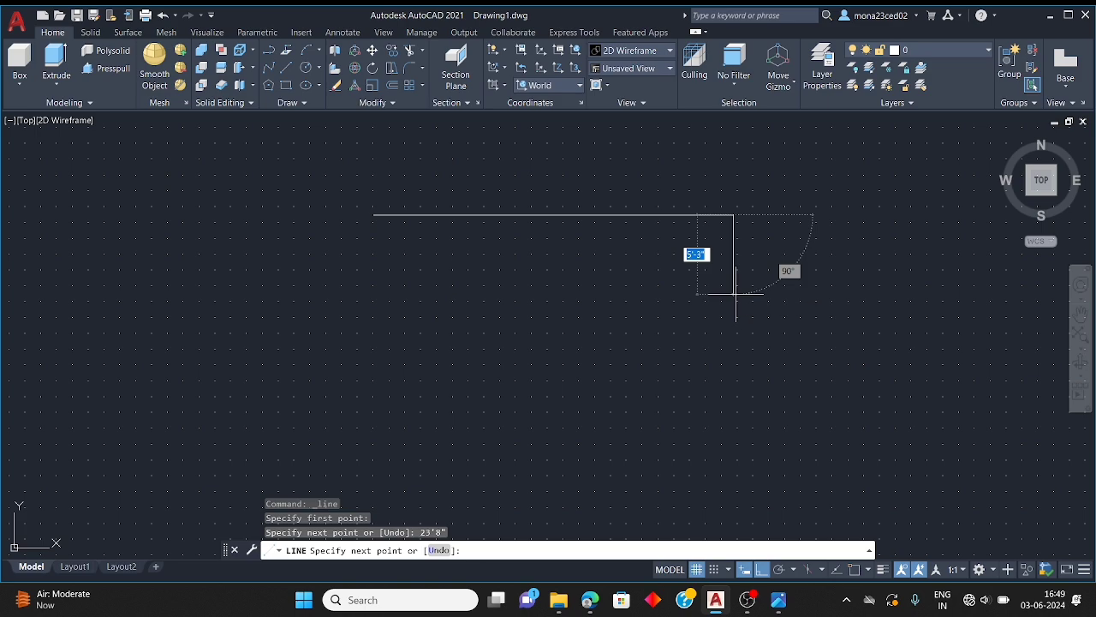
{"action": "key", "text": "Return"}
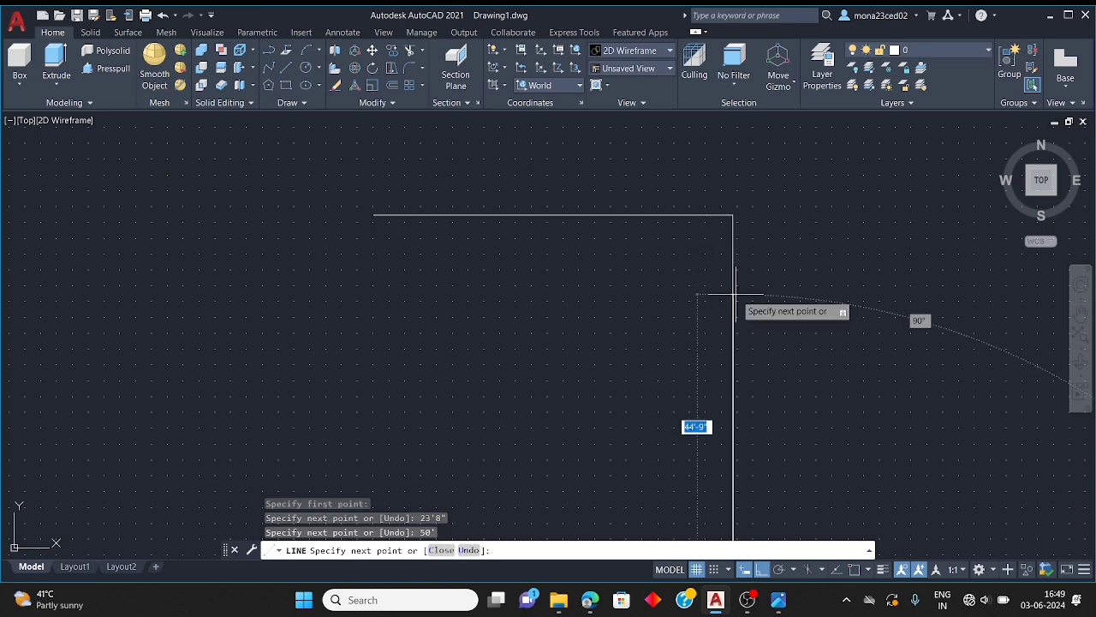
Continue the outline horizontally to the left by 23'8" to form the bottom edge
{"action": "scroll", "coordinate": [732, 295], "scroll_direction": "down", "scroll_amount": 5}
{"action": "scroll", "coordinate": [710, 289], "scroll_direction": "up", "scroll_amount": 3}
{"action": "scroll", "coordinate": [673, 347], "scroll_direction": "up", "scroll_amount": 2}
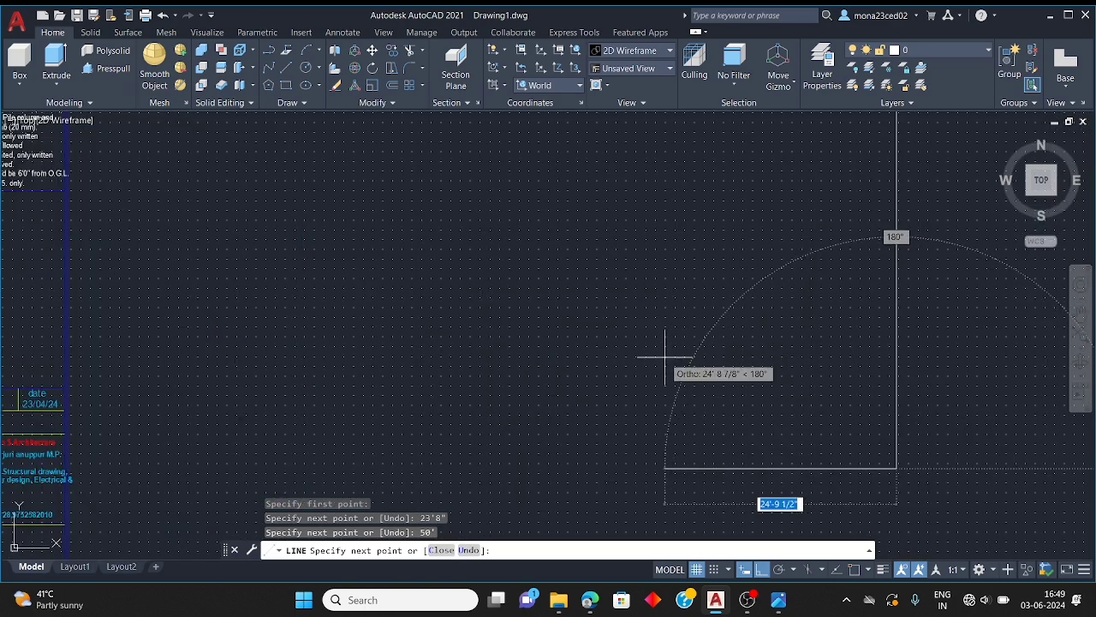
{"action": "type", "text": "23"}
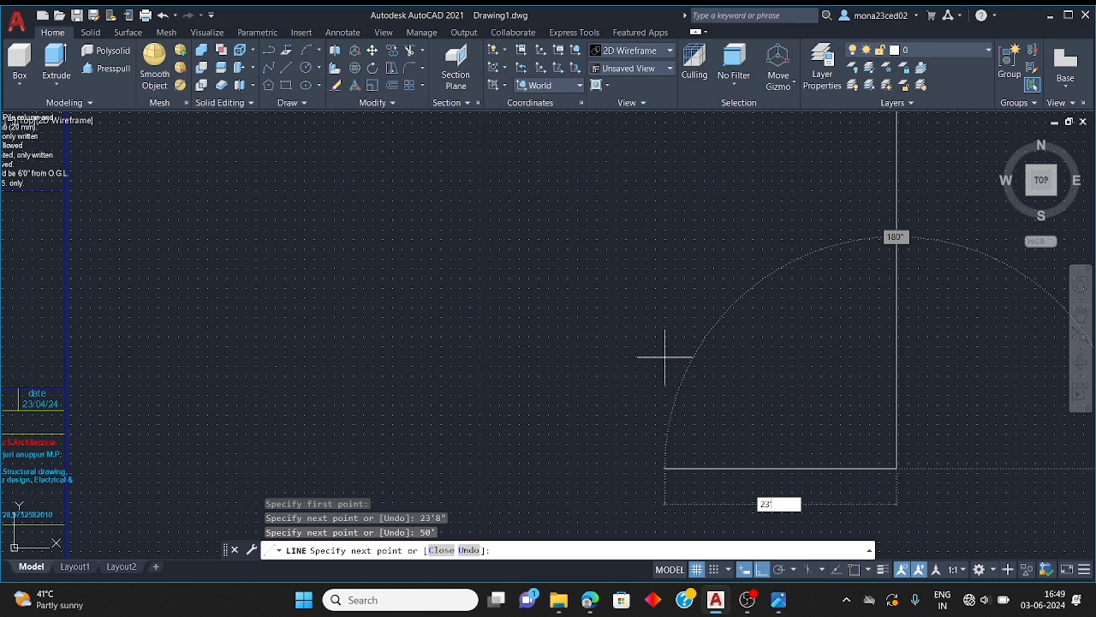
{"action": "type", "text": "'8\""}
{"action": "key", "text": "Return"}
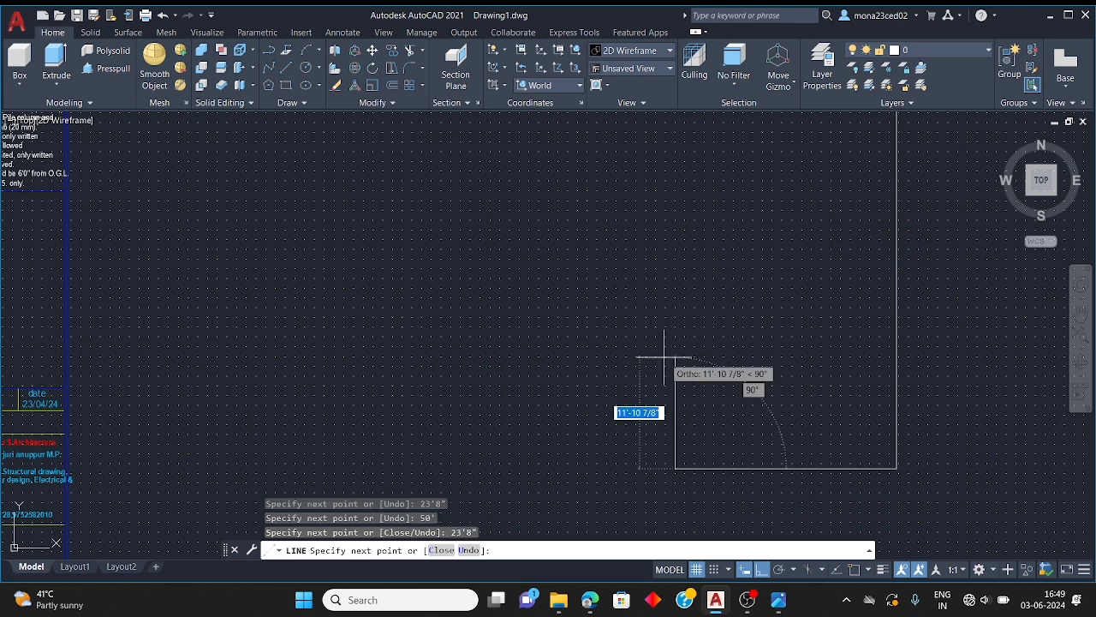
Draw the left edge 50' upward to complete the rectangular outline, and end the Line command
{"action": "type", "text": "50"}
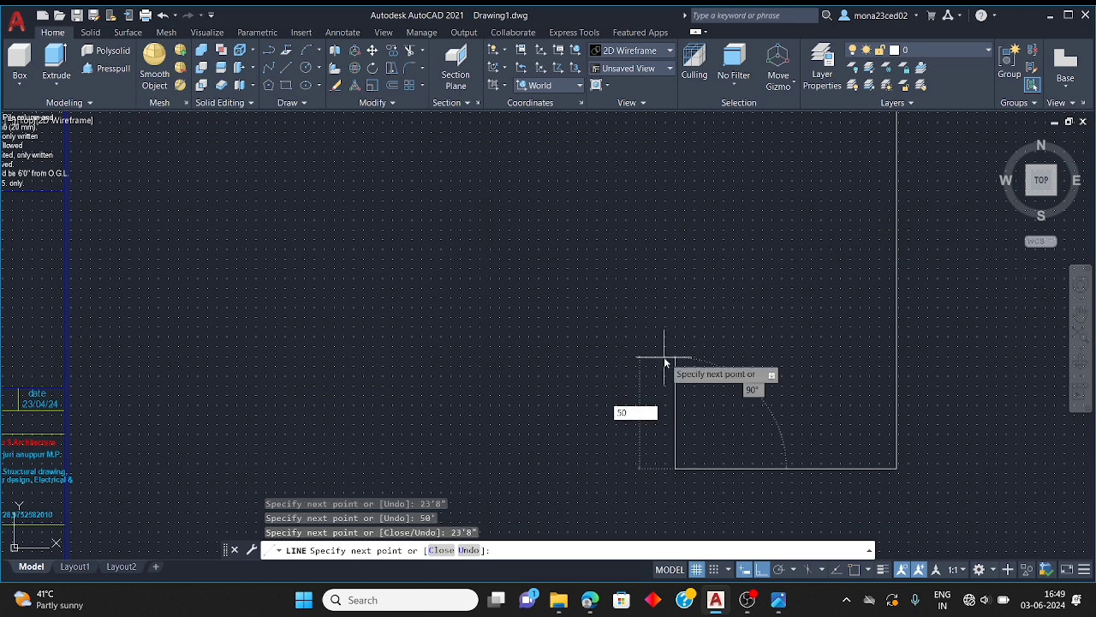
{"action": "key", "text": "Return"}
{"action": "scroll", "coordinate": [648, 362], "scroll_direction": "down", "scroll_amount": 6}
{"action": "scroll", "coordinate": [611, 366], "scroll_direction": "up", "scroll_amount": 8}
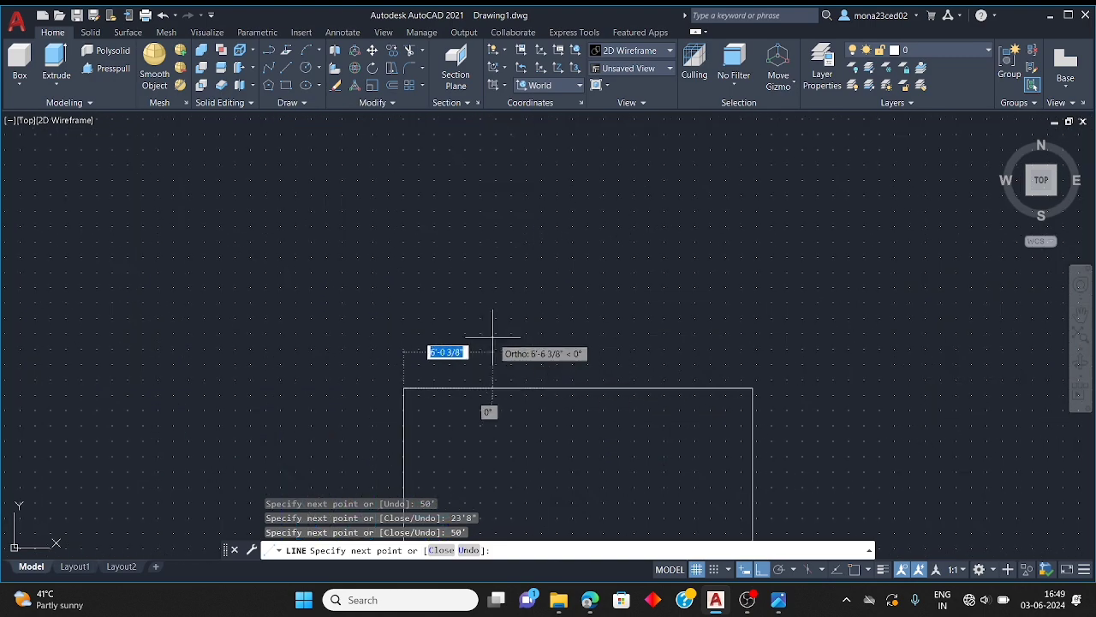
{"action": "key", "text": "Escape"}
{"action": "key", "text": "Escape"}
{"action": "key", "text": "Escape"}
{"action": "key", "text": "Escape"}
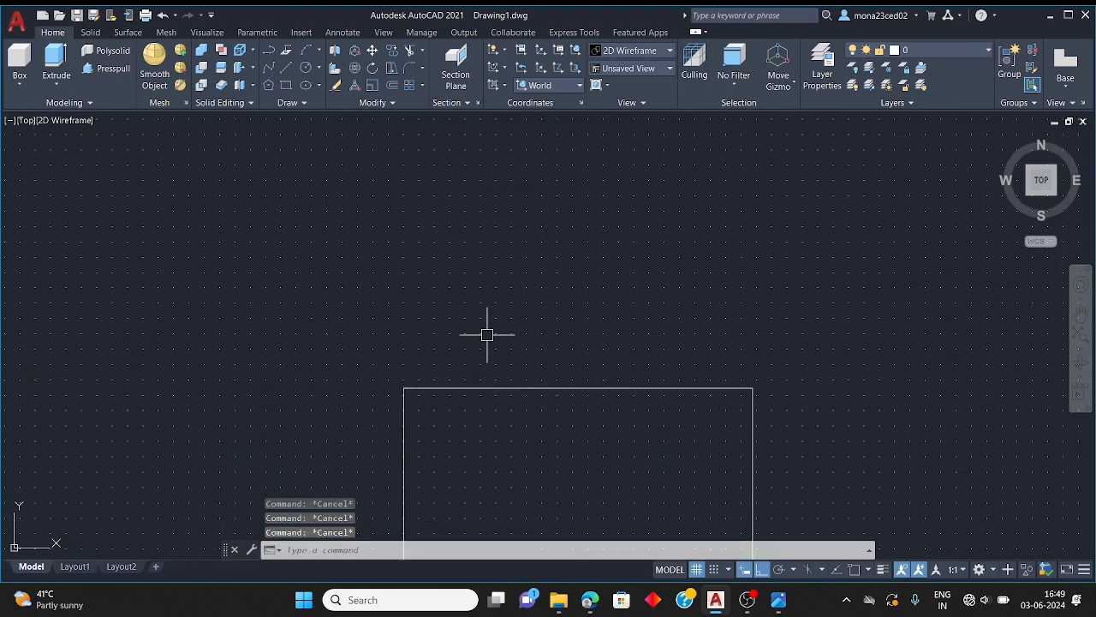
{"action": "scroll", "coordinate": [519, 283], "scroll_direction": "down", "scroll_amount": 4}
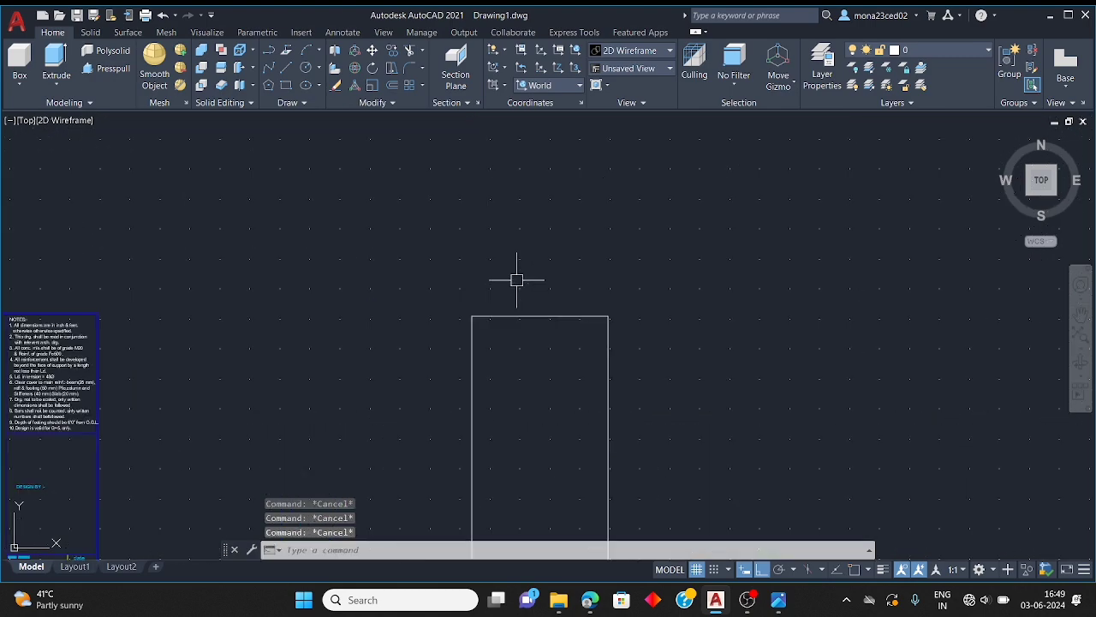
{"action": "scroll", "coordinate": [522, 281], "scroll_direction": "up", "scroll_amount": 6}
{"action": "scroll", "coordinate": [540, 253], "scroll_direction": "down", "scroll_amount": 4}
{"action": "scroll", "coordinate": [586, 230], "scroll_direction": "up", "scroll_amount": 4}
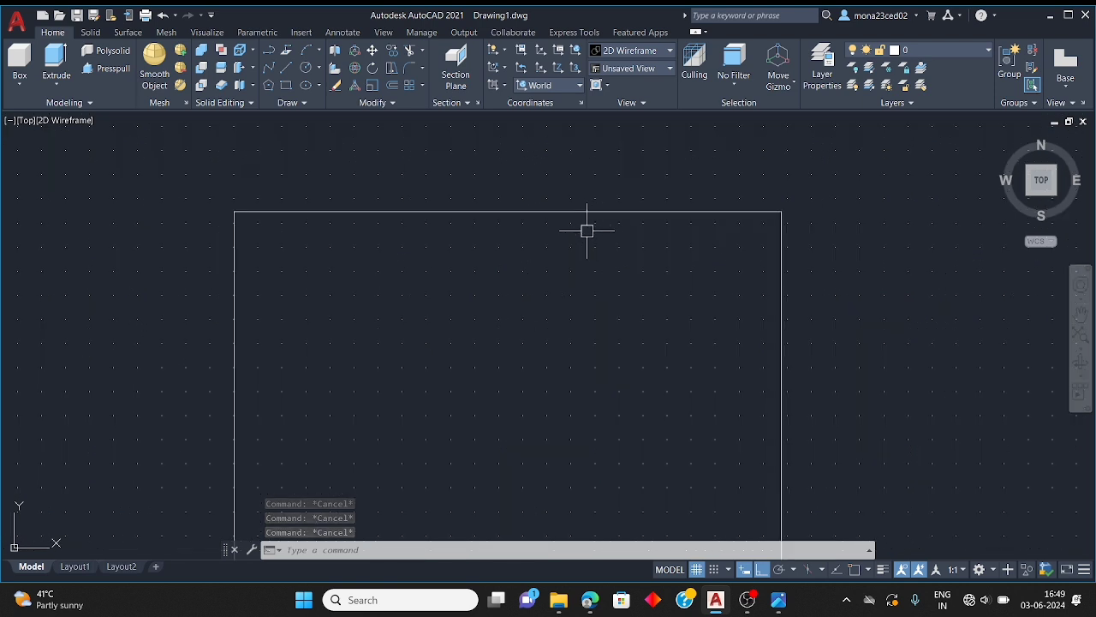
{"action": "key", "text": "Escape"}
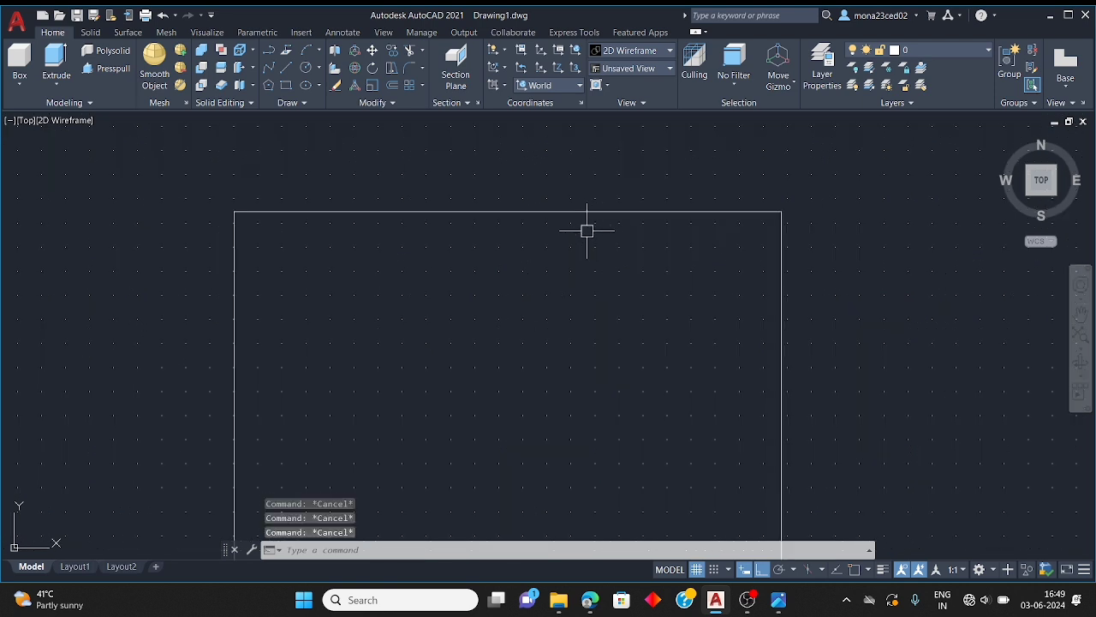
{"action": "type", "text": "P"}
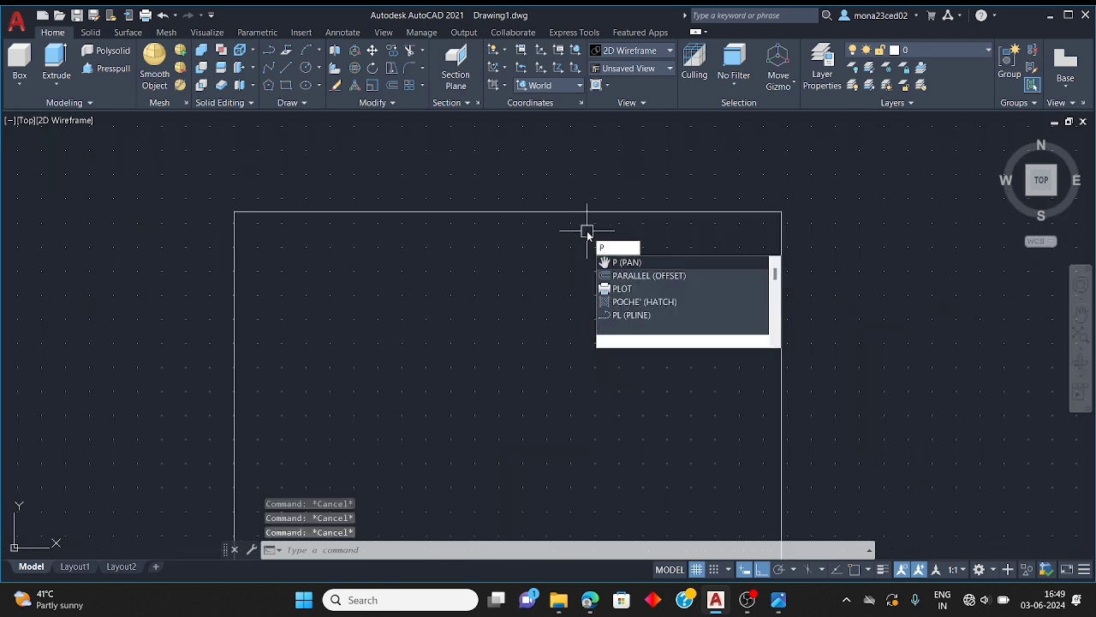
{"action": "key", "text": "BackSpace"}
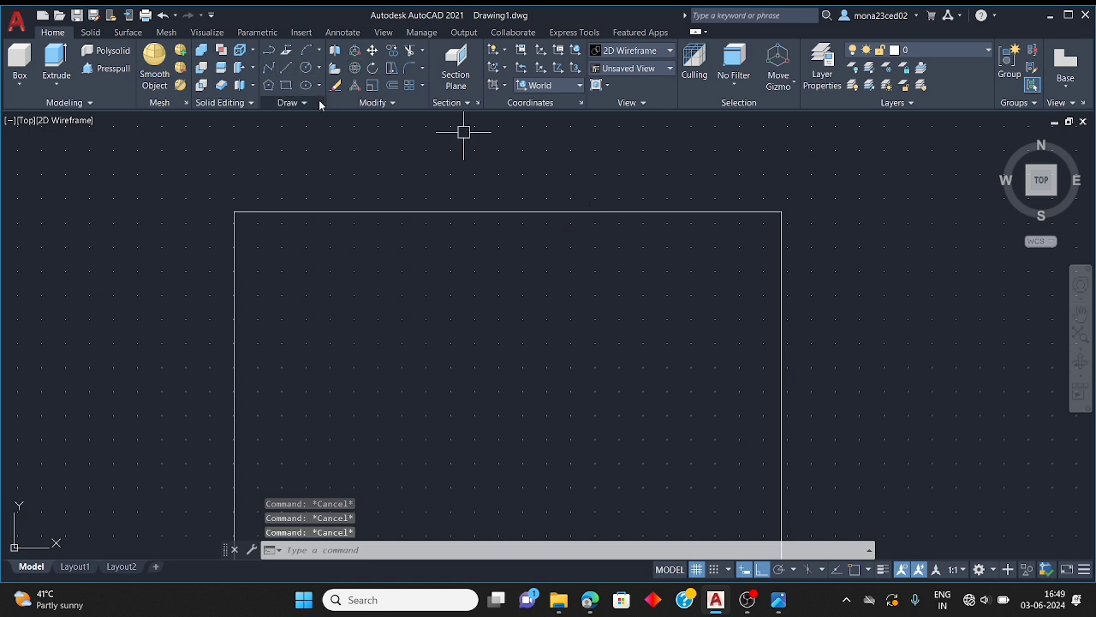
{"action": "type", "text": "r"}
{"action": "key", "text": "Return"}
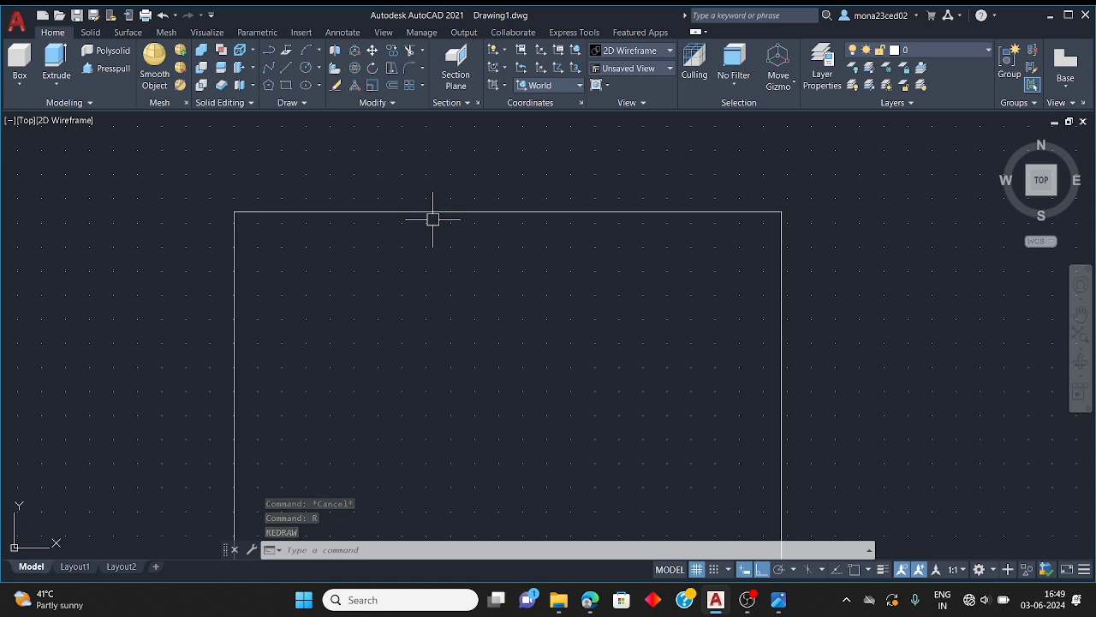
Offset the outline's top and right edges 4" inward to form the outer wall thickness
{"action": "type", "text": "o"}
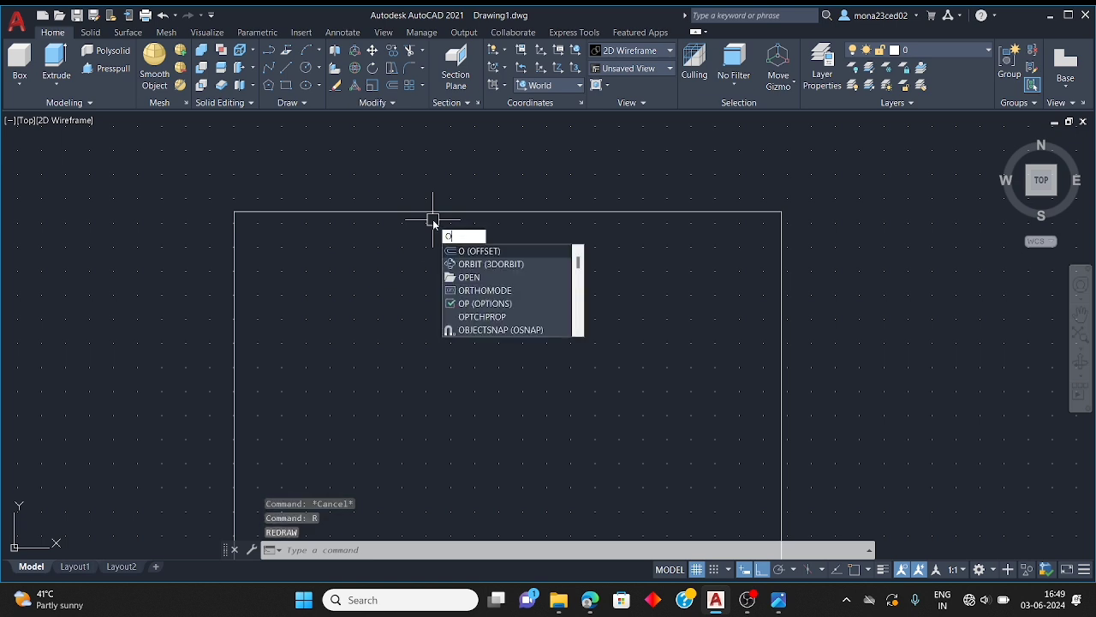
{"action": "key", "text": "Return"}
{"action": "type", "text": "4"}
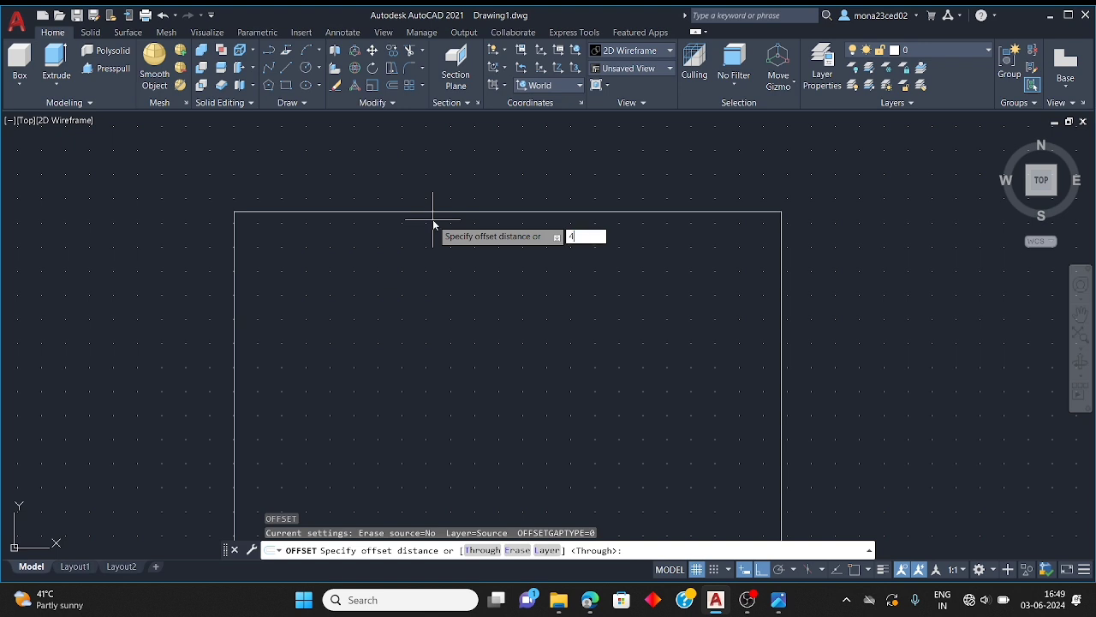
{"action": "key", "text": "Return"}
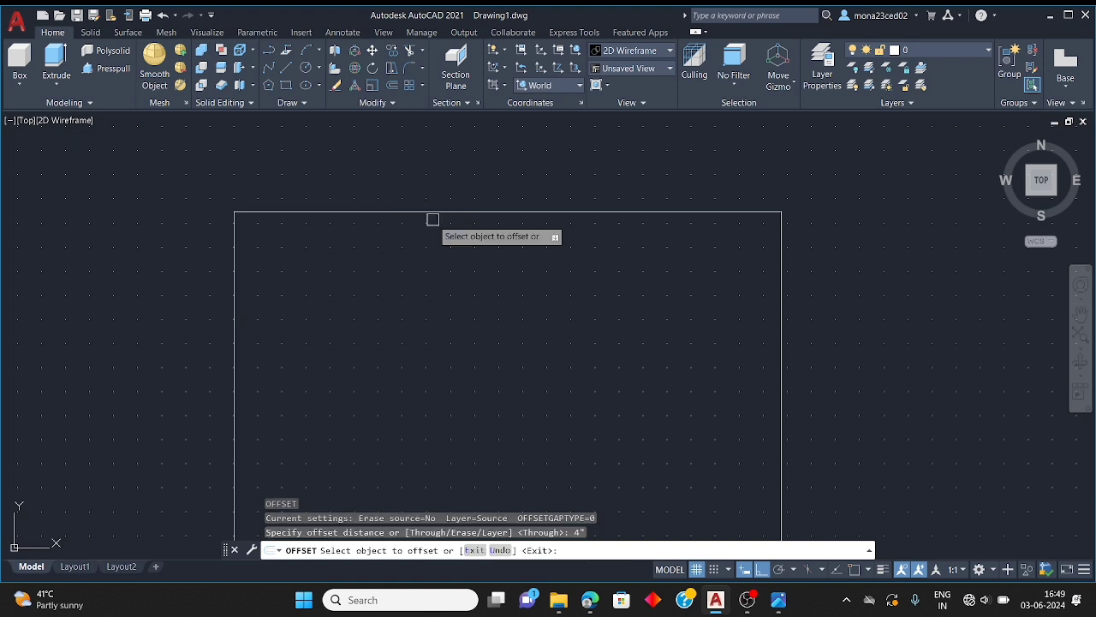
{"action": "left_click", "coordinate": [451, 214]}
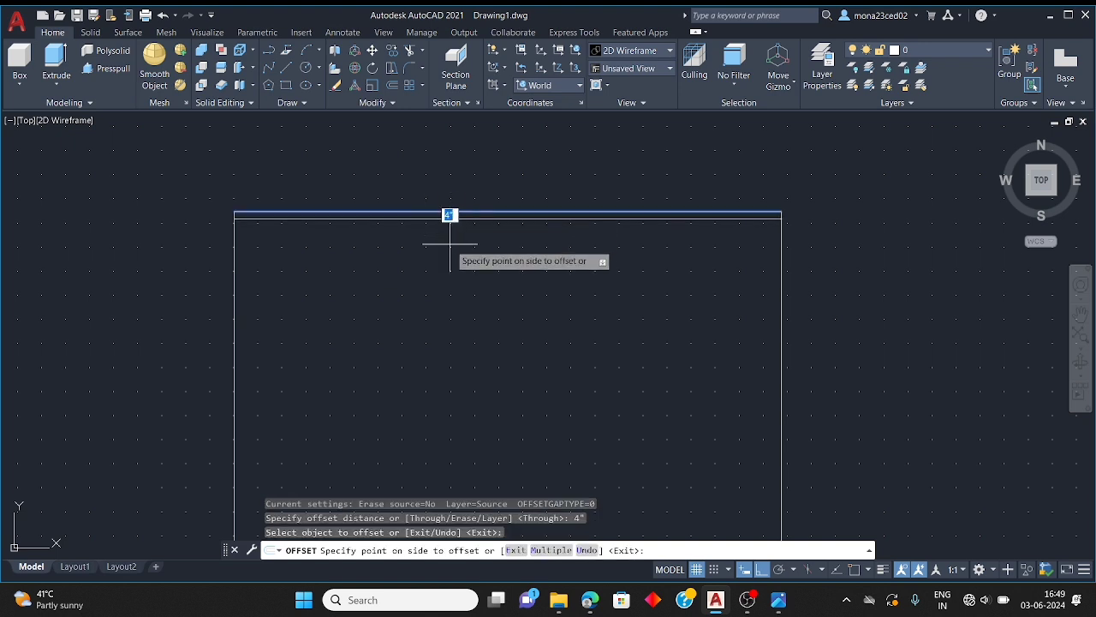
{"action": "left_click", "coordinate": [450, 235]}
{"action": "left_click", "coordinate": [781, 275]}
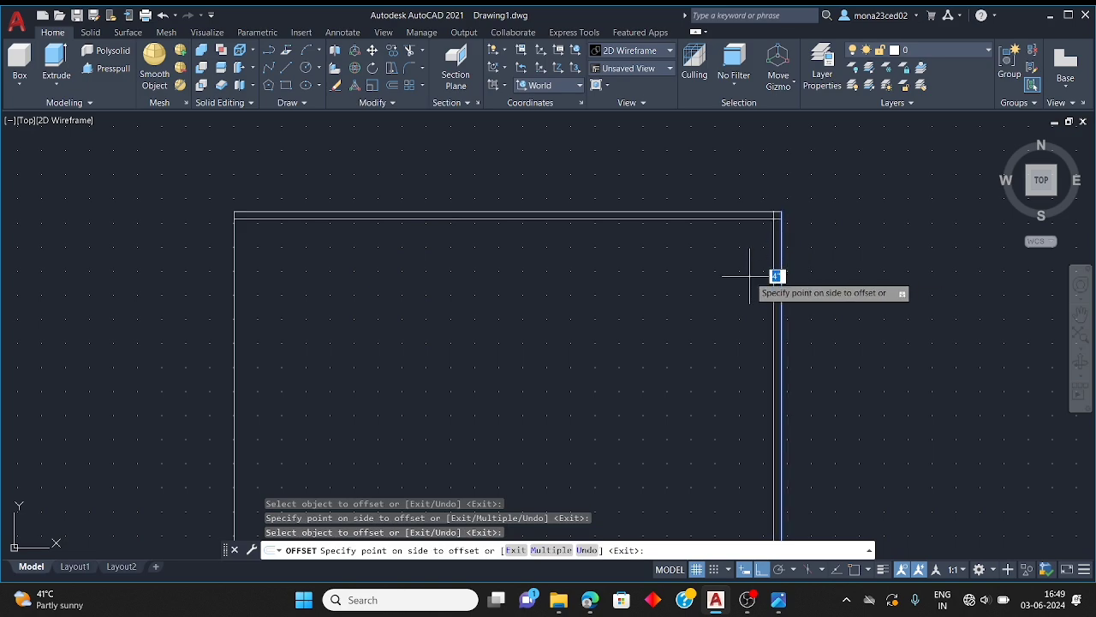
{"action": "left_click", "coordinate": [750, 276]}
Offset the outline's bottom and left edges inward by the same 4" wall thickness
{"action": "scroll", "coordinate": [625, 201], "scroll_direction": "down", "scroll_amount": 4}
{"action": "scroll", "coordinate": [611, 384], "scroll_direction": "up", "scroll_amount": 3}
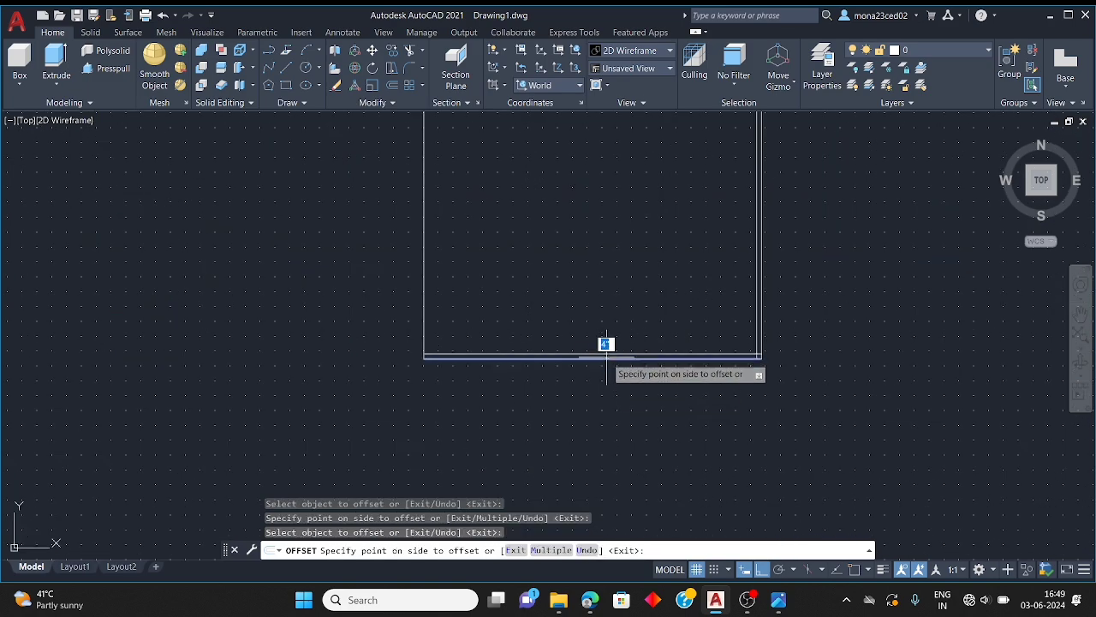
{"action": "left_click", "coordinate": [605, 356]}
{"action": "scroll", "coordinate": [470, 289], "scroll_direction": "up", "scroll_amount": 2}
{"action": "scroll", "coordinate": [443, 255], "scroll_direction": "down", "scroll_amount": 2}
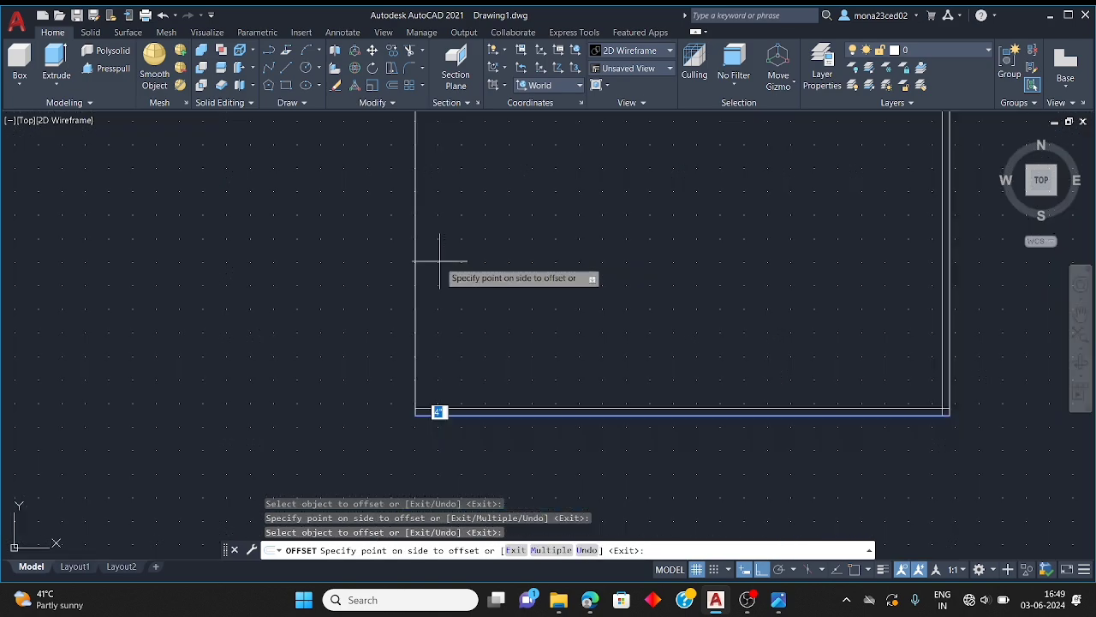
{"action": "scroll", "coordinate": [424, 377], "scroll_direction": "up", "scroll_amount": 3}
{"action": "left_click", "coordinate": [430, 291]}
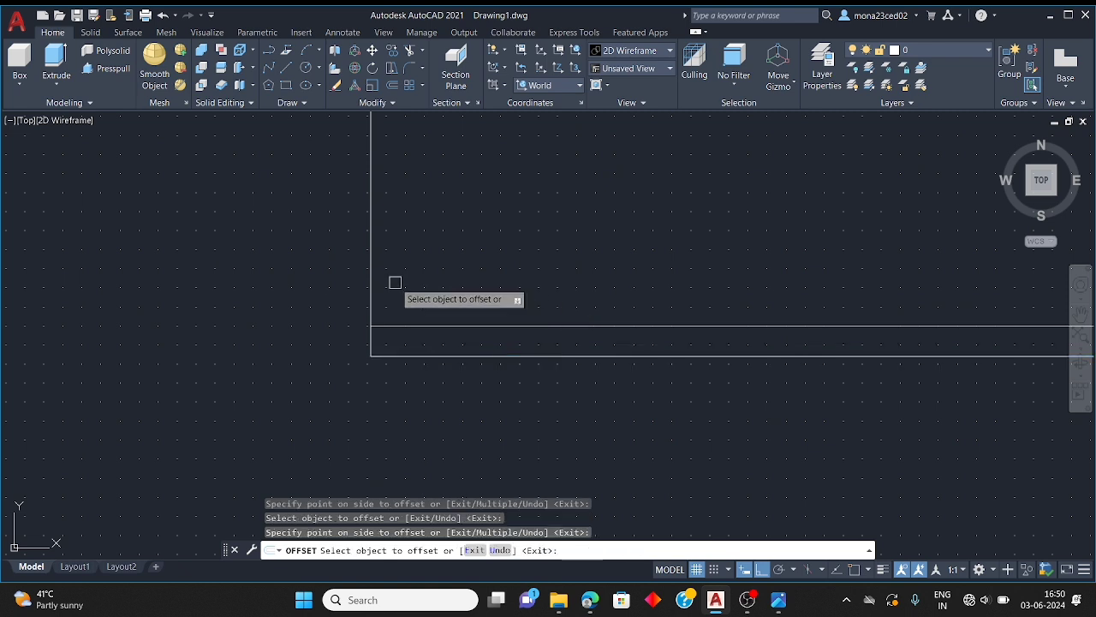
{"action": "left_click", "coordinate": [420, 270]}
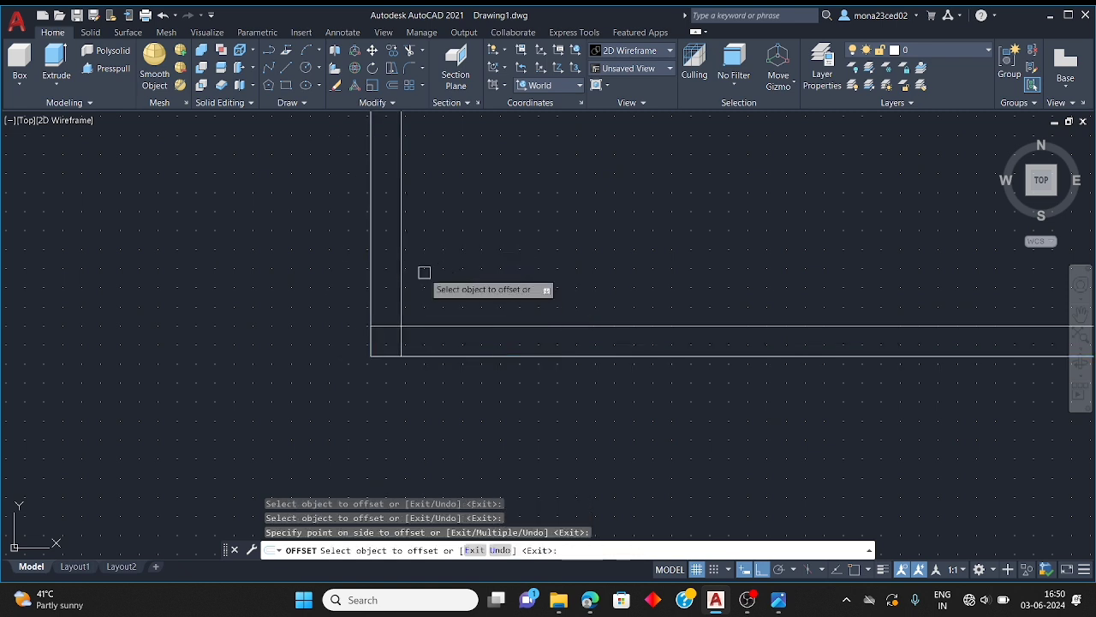
Trim the overlapping inner wall line ends at the outline's lower-left corner
{"action": "key", "text": "Escape"}
{"action": "key", "text": "Escape"}
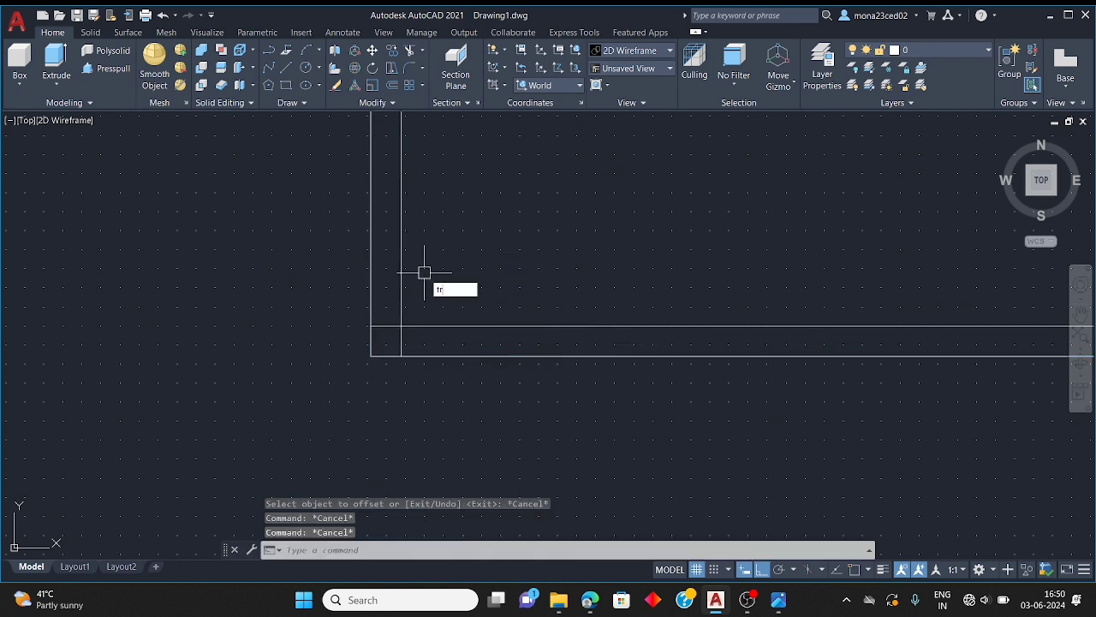
{"action": "key", "text": "Return"}
{"action": "scroll", "coordinate": [411, 337], "scroll_direction": "up", "scroll_amount": 5}
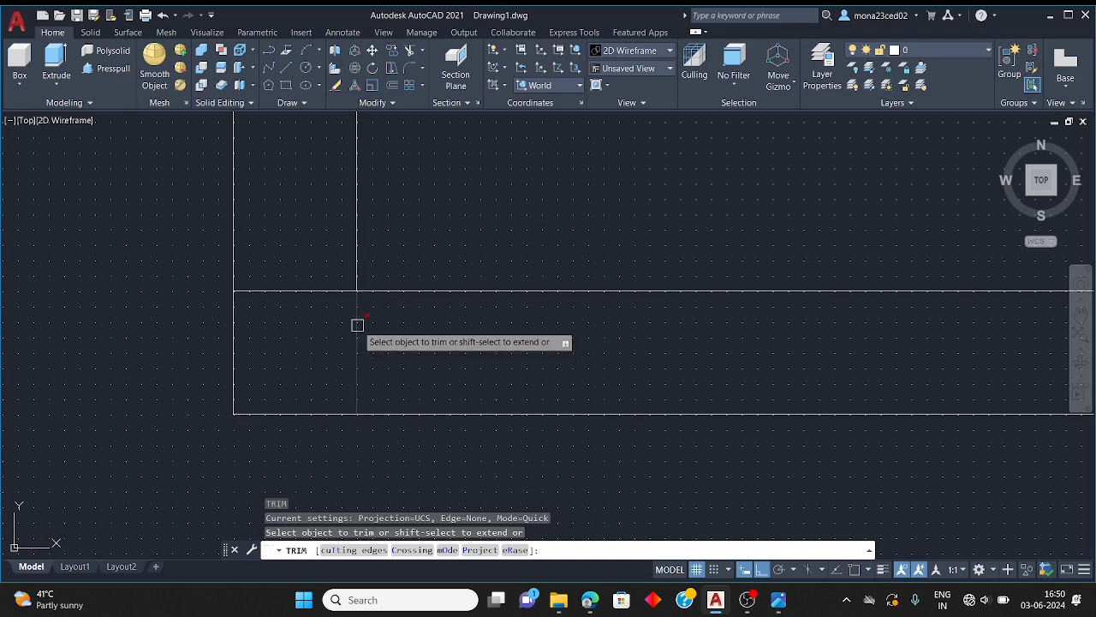
{"action": "left_click", "coordinate": [357, 325]}
{"action": "left_click", "coordinate": [339, 291]}
Trim the inner wall line ends that cross the wall at the outline's lower-right corner
{"action": "scroll", "coordinate": [267, 334], "scroll_direction": "down", "scroll_amount": 10}
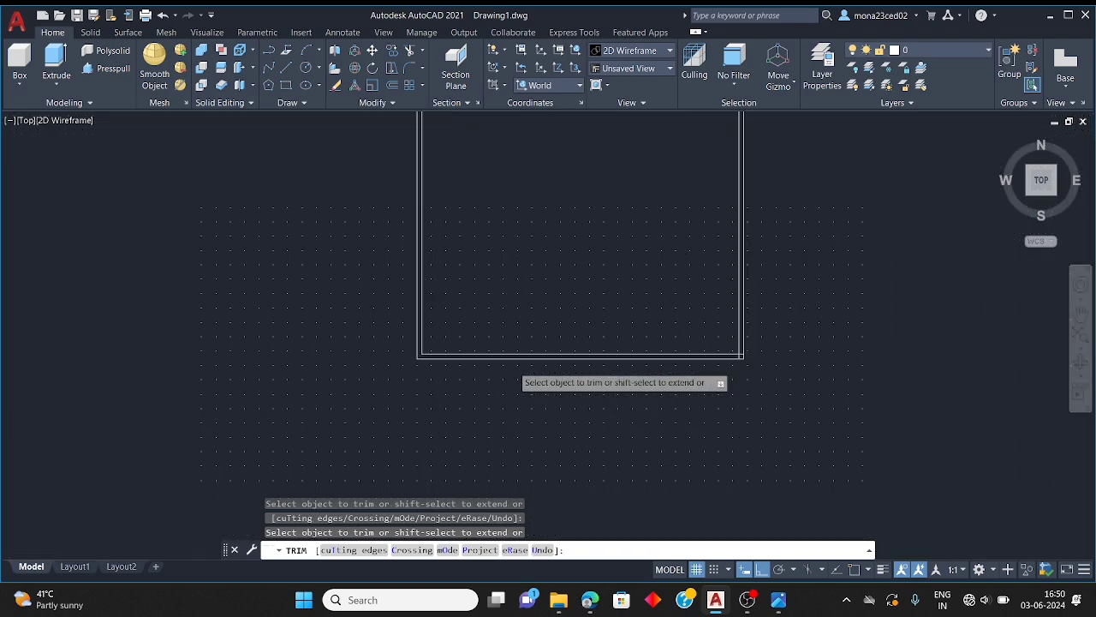
{"action": "scroll", "coordinate": [513, 367], "scroll_direction": "down", "scroll_amount": 2}
{"action": "scroll", "coordinate": [685, 367], "scroll_direction": "up", "scroll_amount": 8}
{"action": "scroll", "coordinate": [410, 289], "scroll_direction": "up", "scroll_amount": 7}
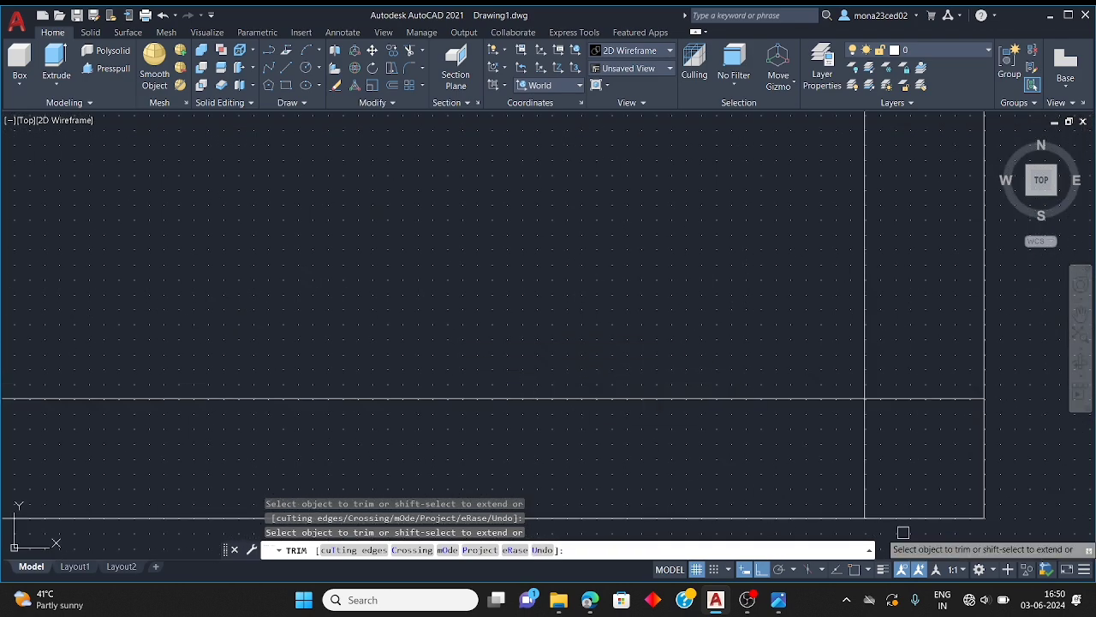
{"action": "left_click", "coordinate": [857, 441]}
{"action": "left_click", "coordinate": [911, 394]}
Trim the inner wall line ends at the outline's upper-right corner
{"action": "scroll", "coordinate": [805, 437], "scroll_direction": "down", "scroll_amount": 10}
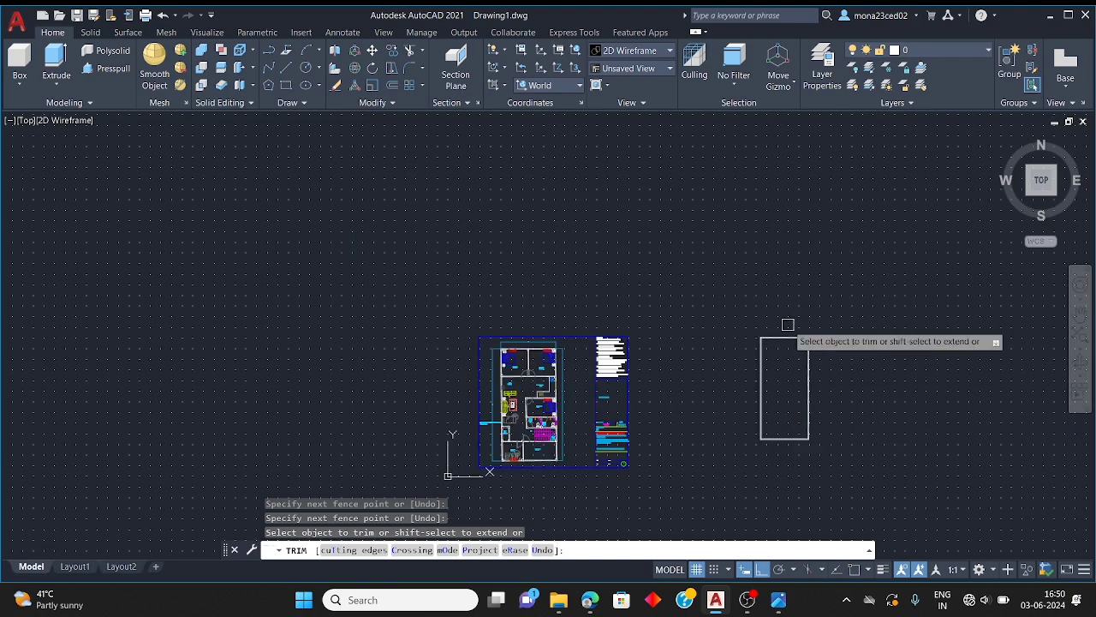
{"action": "scroll", "coordinate": [813, 428], "scroll_direction": "up", "scroll_amount": 8}
{"action": "scroll", "coordinate": [827, 428], "scroll_direction": "up", "scroll_amount": 3}
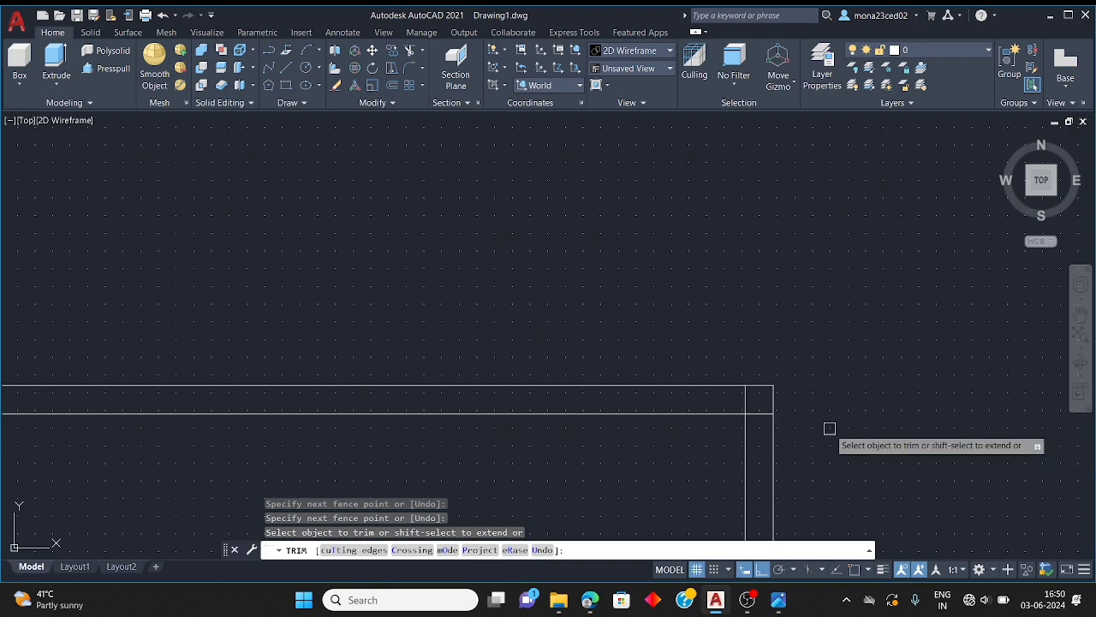
{"action": "left_click", "coordinate": [746, 399]}
{"action": "left_click", "coordinate": [760, 415]}
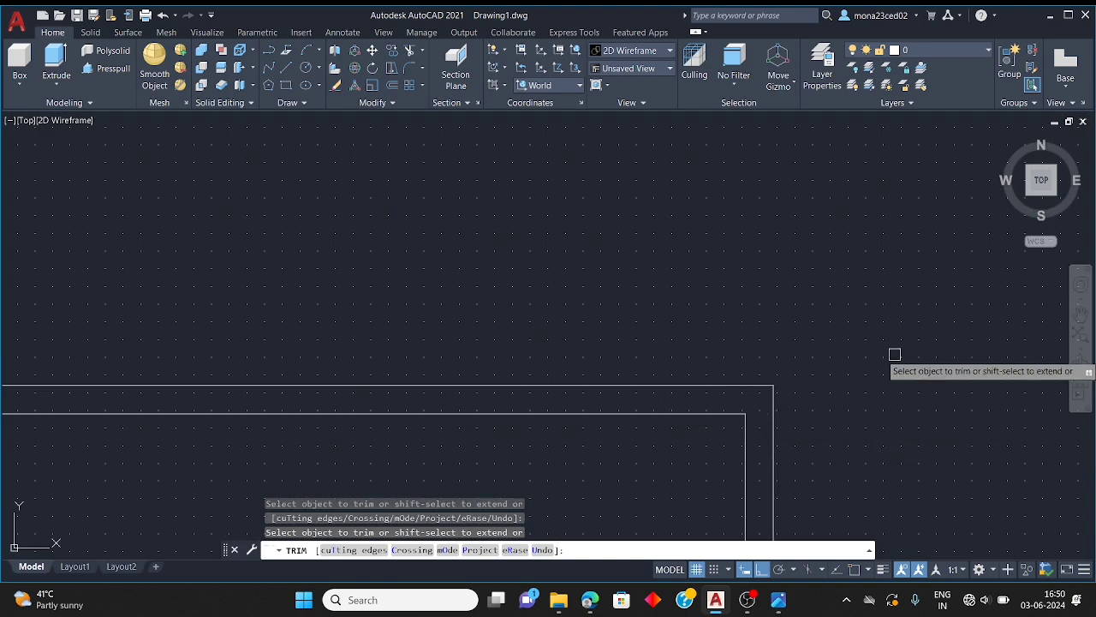
Trim the inner wall line ends at the outline's upper-left corner to complete the clean wall outline
{"action": "scroll", "coordinate": [894, 354], "scroll_direction": "down", "scroll_amount": 6}
{"action": "scroll", "coordinate": [568, 355], "scroll_direction": "up", "scroll_amount": 5}
{"action": "scroll", "coordinate": [656, 391], "scroll_direction": "up", "scroll_amount": 5}
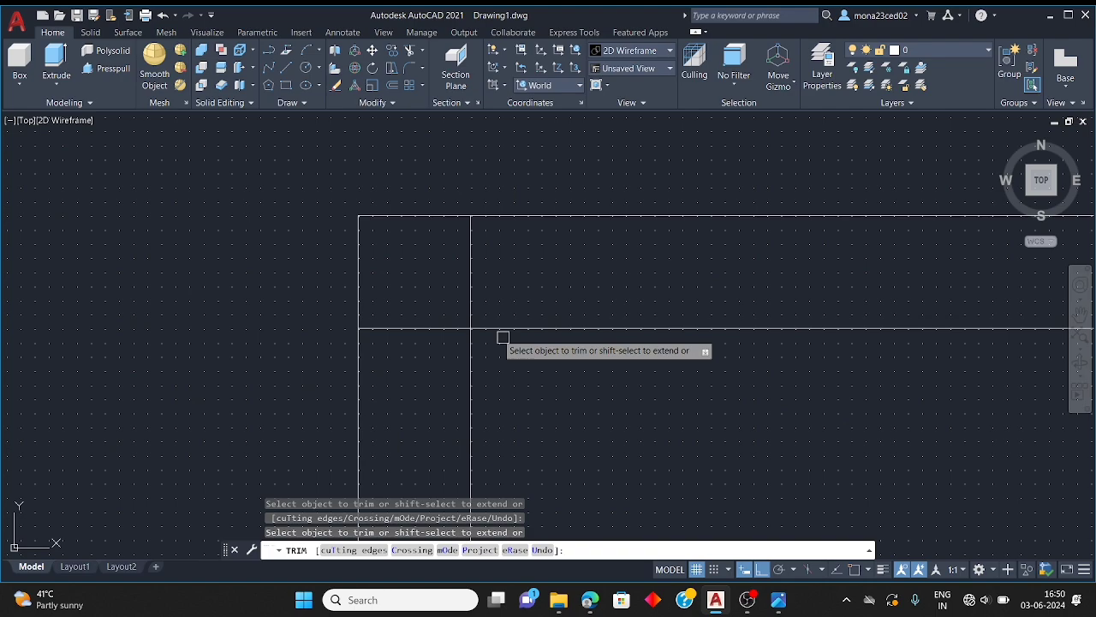
{"action": "left_click", "coordinate": [435, 328]}
{"action": "left_click", "coordinate": [471, 278]}
{"action": "scroll", "coordinate": [480, 247], "scroll_direction": "down", "scroll_amount": 6}
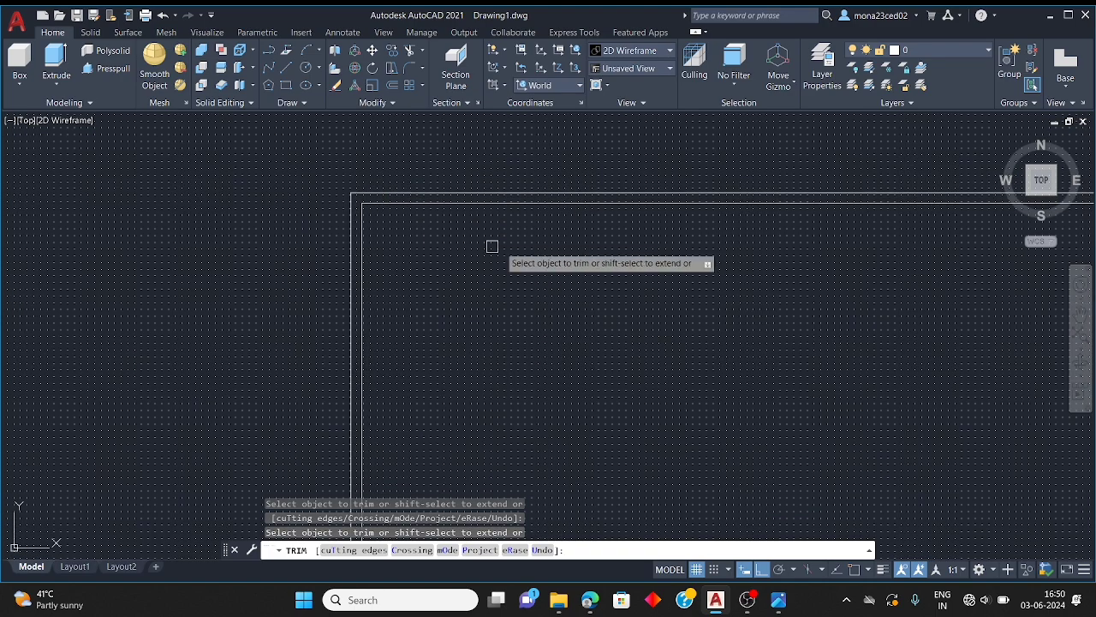
Switch to the reference floor plan image and examine the dimensions and layout of the kitchen cum dining area and its neighbouring rooms
{"action": "scroll", "coordinate": [492, 246], "scroll_direction": "down", "scroll_amount": 5}
{"action": "scroll", "coordinate": [506, 272], "scroll_direction": "up", "scroll_amount": 4}
{"action": "scroll", "coordinate": [661, 282], "scroll_direction": "down", "scroll_amount": 3}
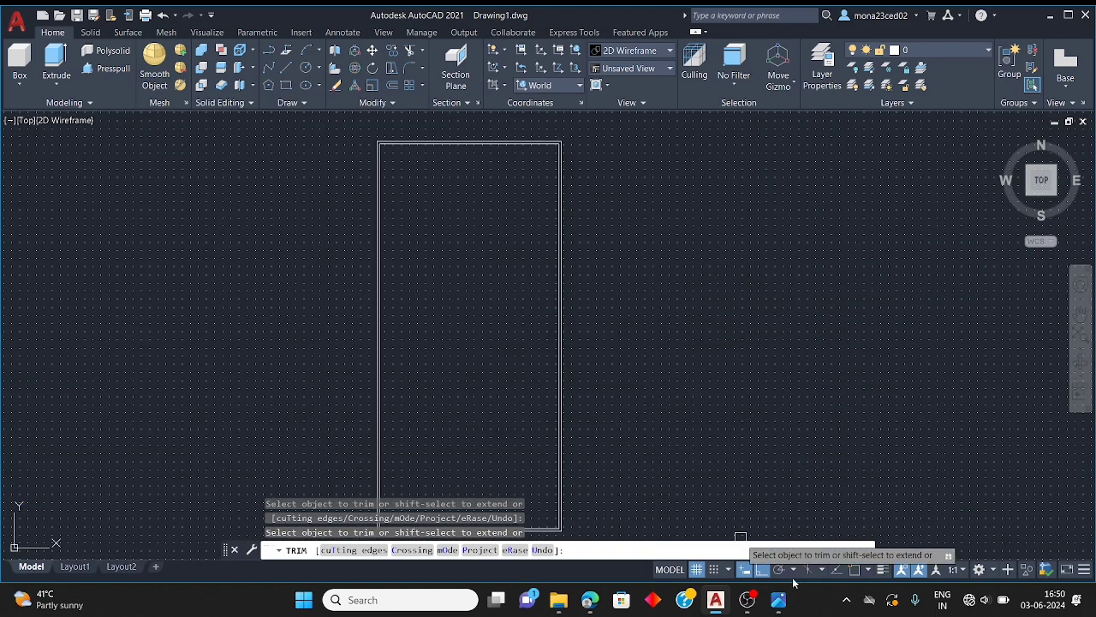
{"action": "left_click", "coordinate": [778, 600]}
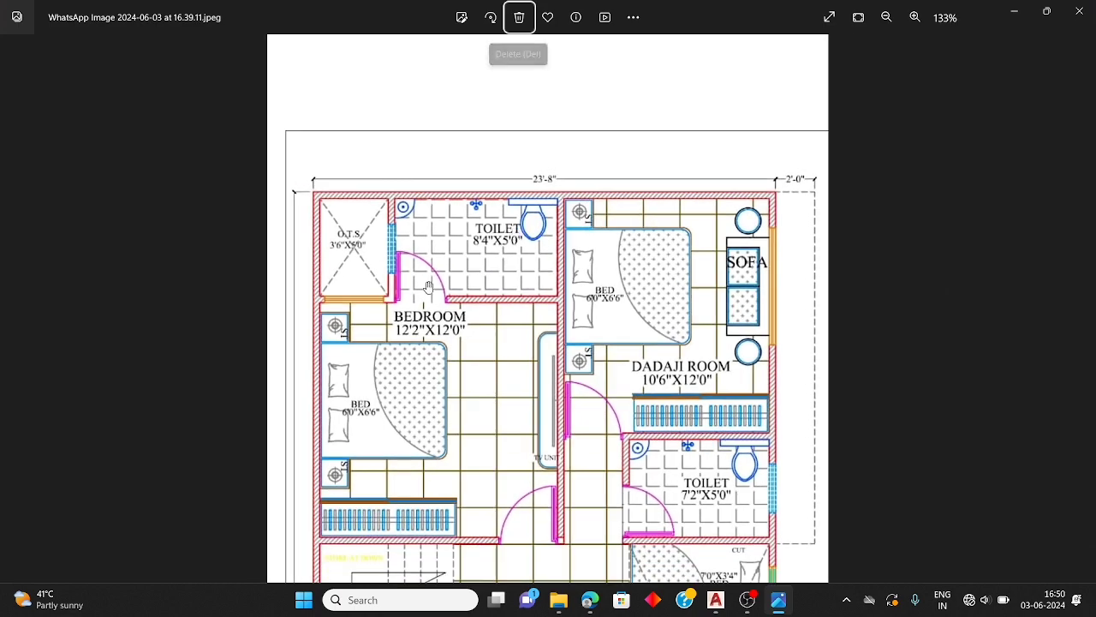
{"action": "scroll", "coordinate": [428, 286], "scroll_direction": "down", "scroll_amount": 5}
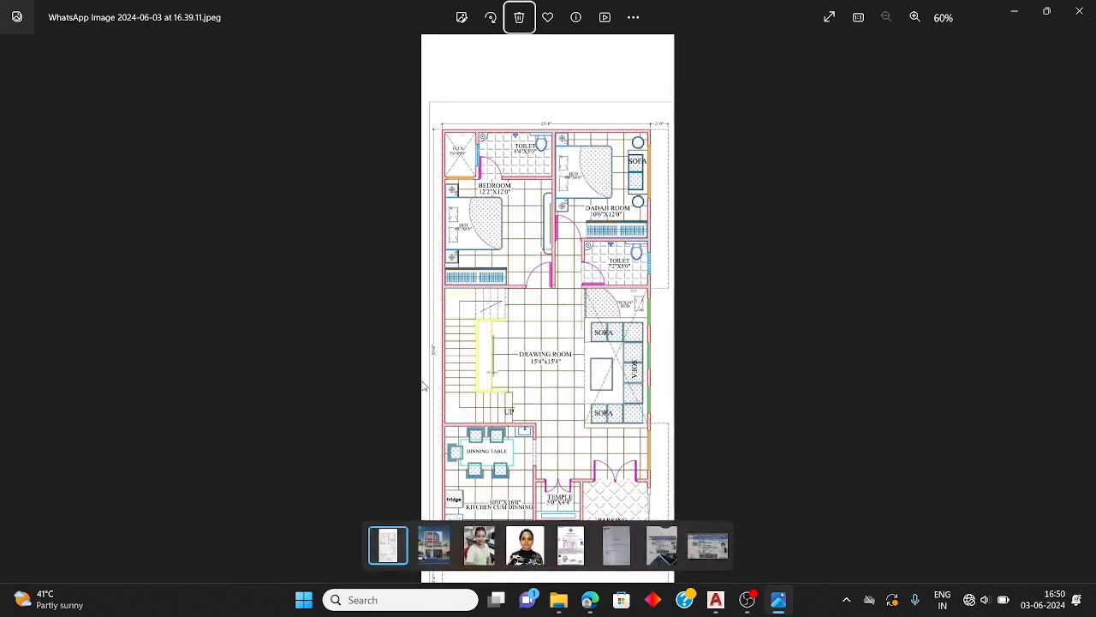
{"action": "scroll", "coordinate": [514, 446], "scroll_direction": "up", "scroll_amount": 5}
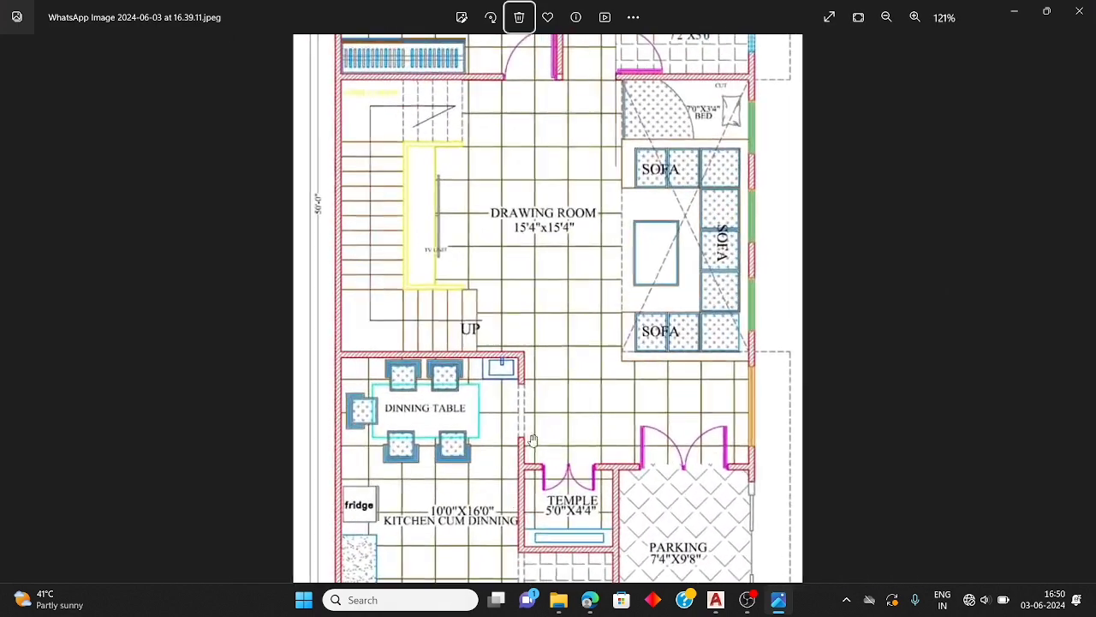
{"action": "scroll", "coordinate": [541, 289], "scroll_direction": "down", "scroll_amount": 2}
{"action": "scroll", "coordinate": [540, 479], "scroll_direction": "up", "scroll_amount": 3}
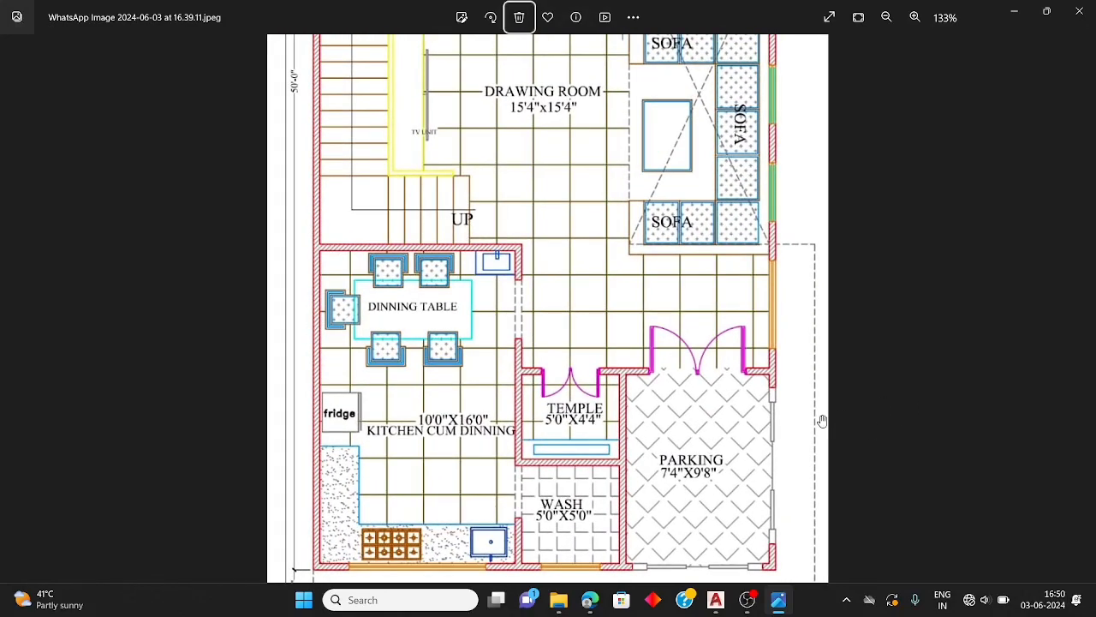
{"action": "scroll", "coordinate": [766, 293], "scroll_direction": "down", "scroll_amount": 3}
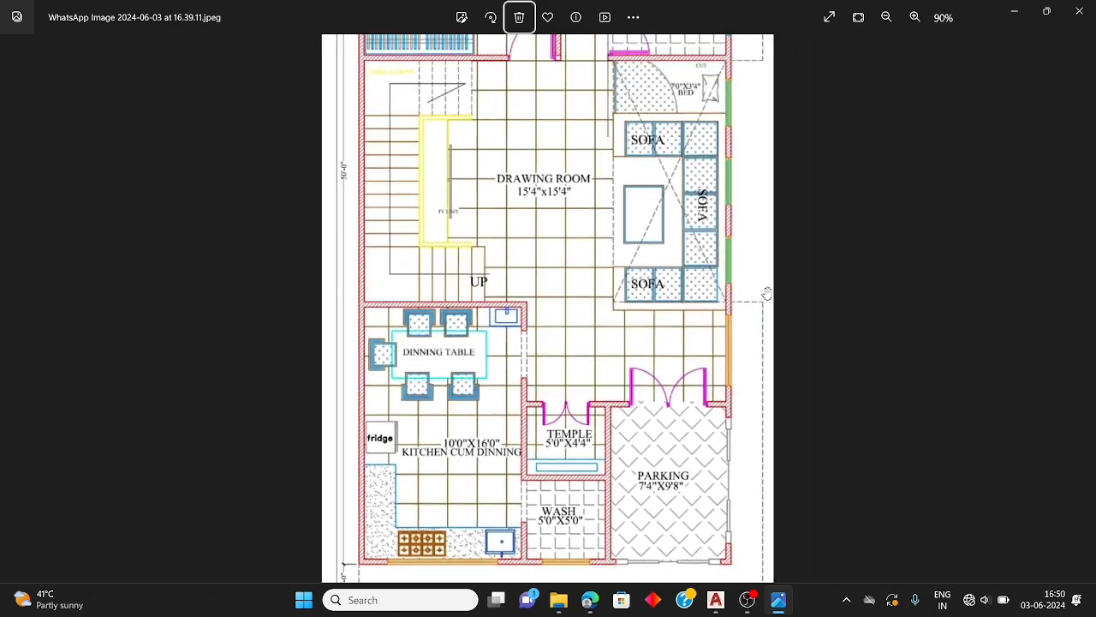
{"action": "scroll", "coordinate": [709, 186], "scroll_direction": "up", "scroll_amount": 4}
{"action": "scroll", "coordinate": [709, 186], "scroll_direction": "down", "scroll_amount": 4}
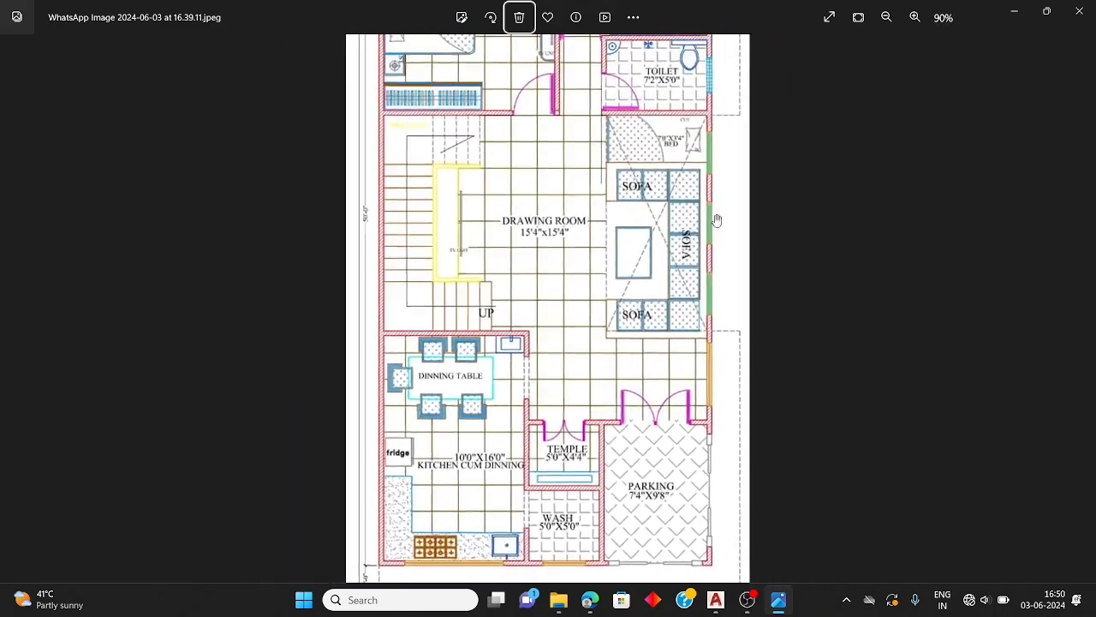
{"action": "scroll", "coordinate": [648, 237], "scroll_direction": "up", "scroll_amount": 3}
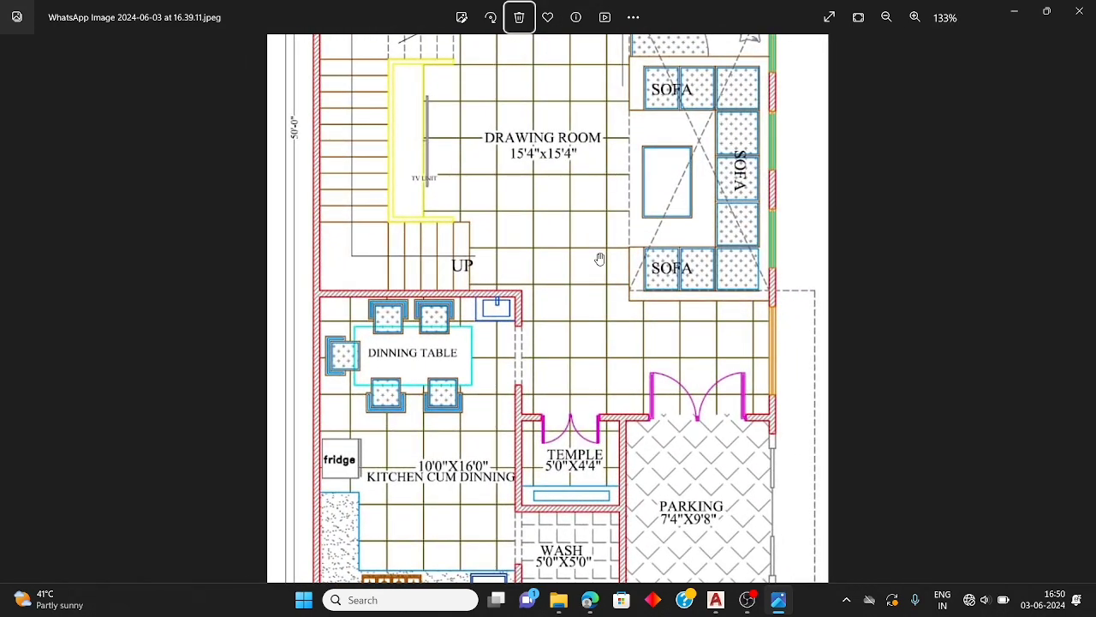
{"action": "scroll", "coordinate": [627, 207], "scroll_direction": "down", "scroll_amount": 3}
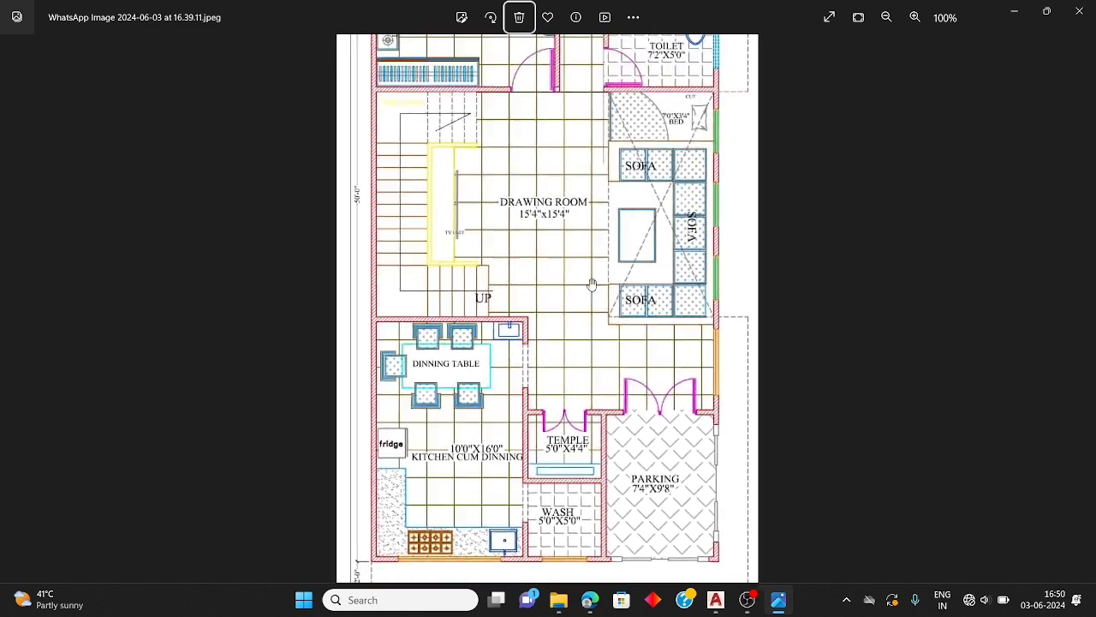
{"action": "scroll", "coordinate": [620, 159], "scroll_direction": "down", "scroll_amount": 1}
{"action": "scroll", "coordinate": [608, 254], "scroll_direction": "up", "scroll_amount": 4}
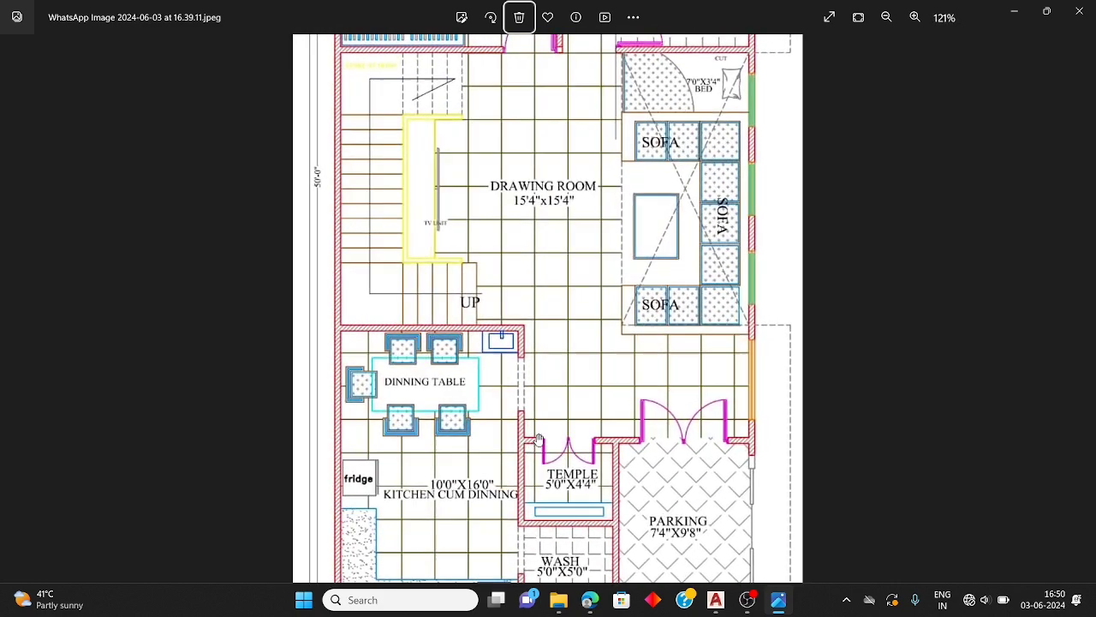
{"action": "scroll", "coordinate": [608, 255], "scroll_direction": "down", "scroll_amount": 3}
{"action": "scroll", "coordinate": [436, 473], "scroll_direction": "up", "scroll_amount": 3}
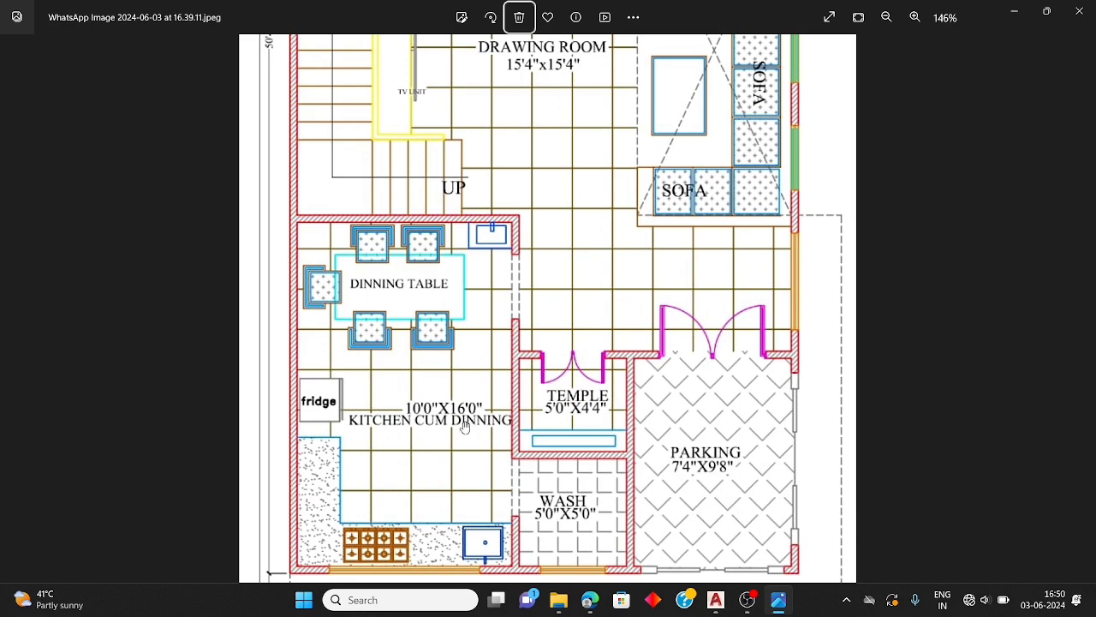
{"action": "left_click", "coordinate": [1014, 10]}
Offset the left wall's inner line 10' to the right to mark the kitchen's width
{"action": "scroll", "coordinate": [464, 352], "scroll_direction": "up", "scroll_amount": 5}
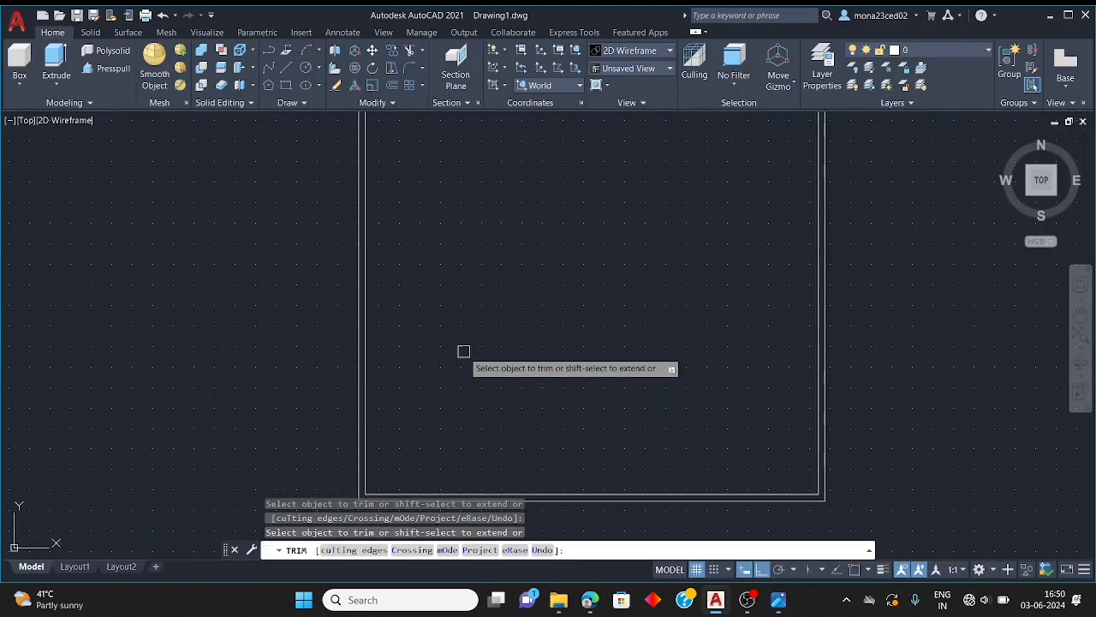
{"action": "key", "text": "Escape"}
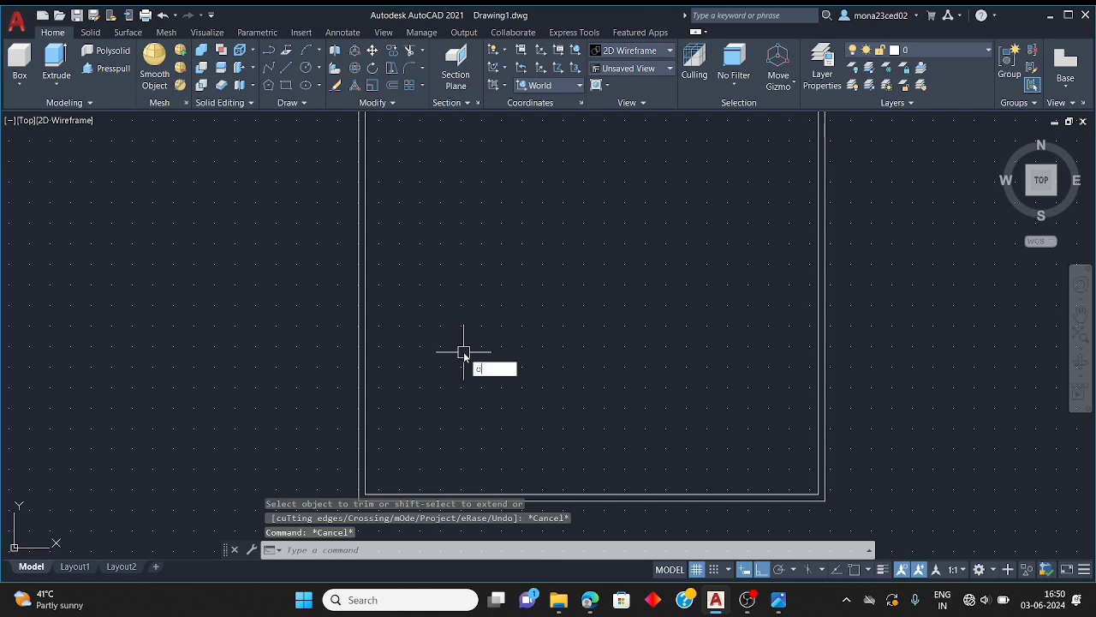
{"action": "key", "text": "Return"}
{"action": "type", "text": "1"}
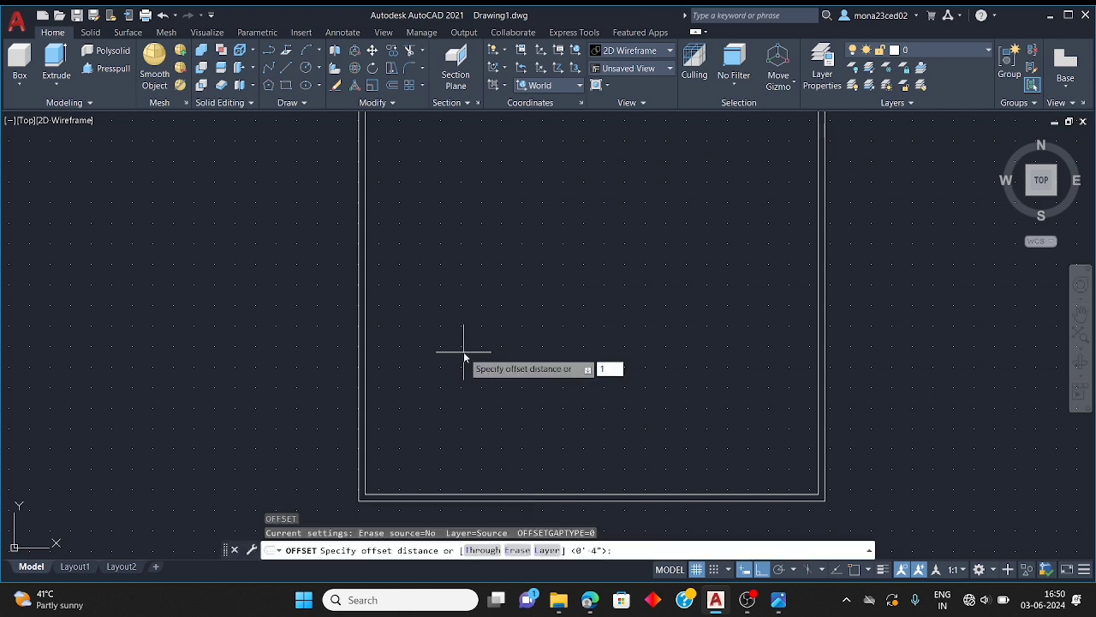
{"action": "type", "text": "0'"}
{"action": "key", "text": "Return"}
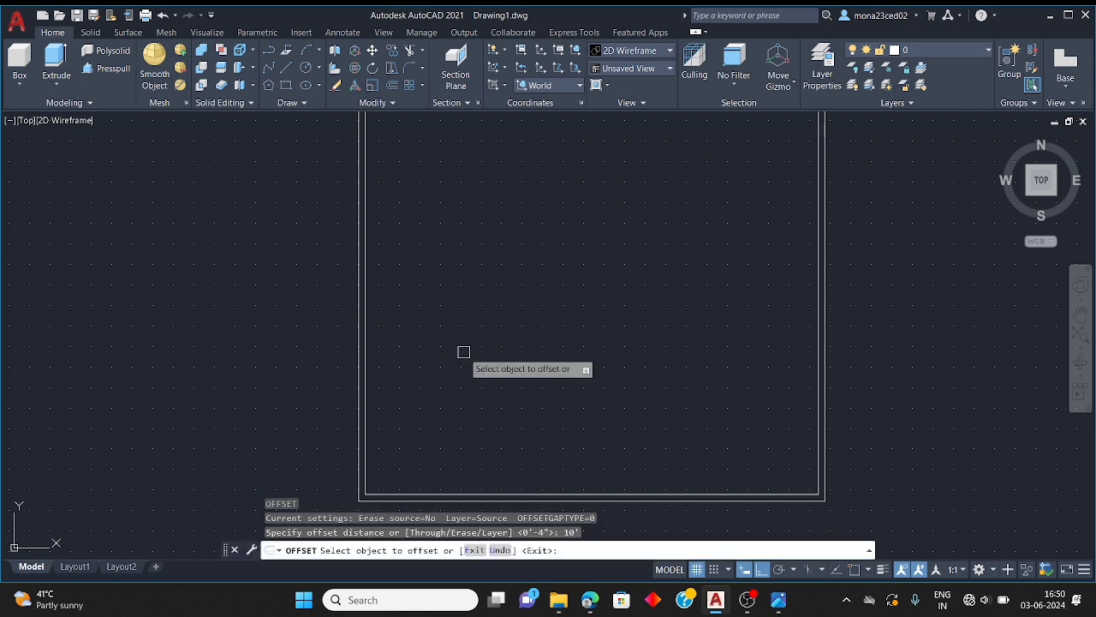
{"action": "scroll", "coordinate": [362, 321], "scroll_direction": "up", "scroll_amount": 2}
{"action": "left_click", "coordinate": [366, 317]}
{"action": "left_click", "coordinate": [522, 373]}
{"action": "scroll", "coordinate": [518, 370], "scroll_direction": "down", "scroll_amount": 5}
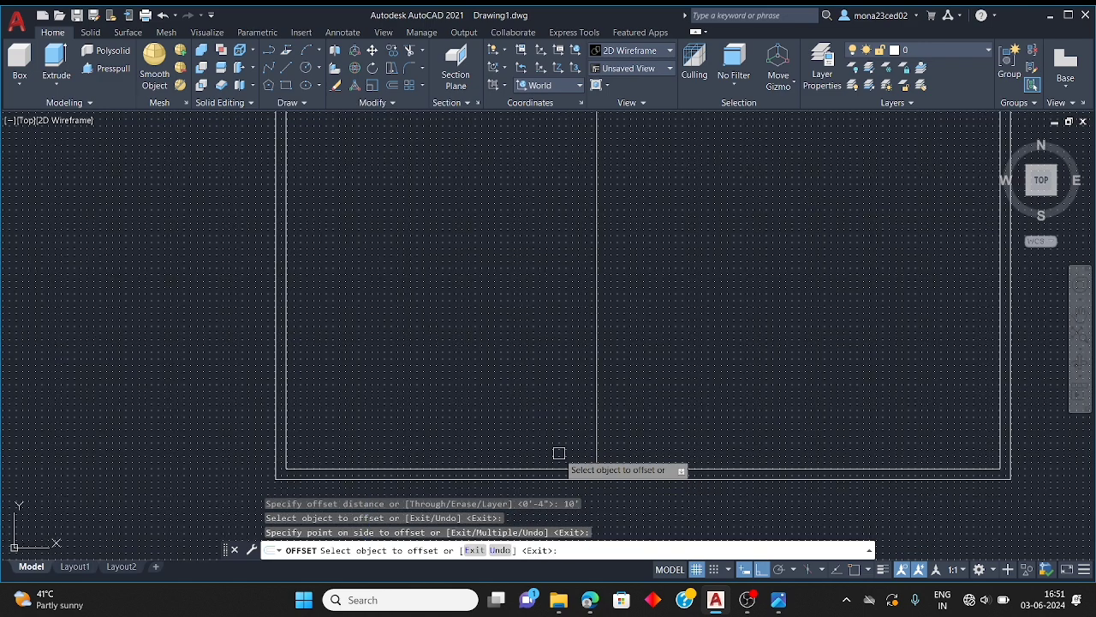
{"action": "key", "text": "Escape"}
Offset the bottom wall's inner line 16' upward to mark the kitchen's length, and end the Offset command
{"action": "key", "text": "Return"}
{"action": "type", "text": "1"}
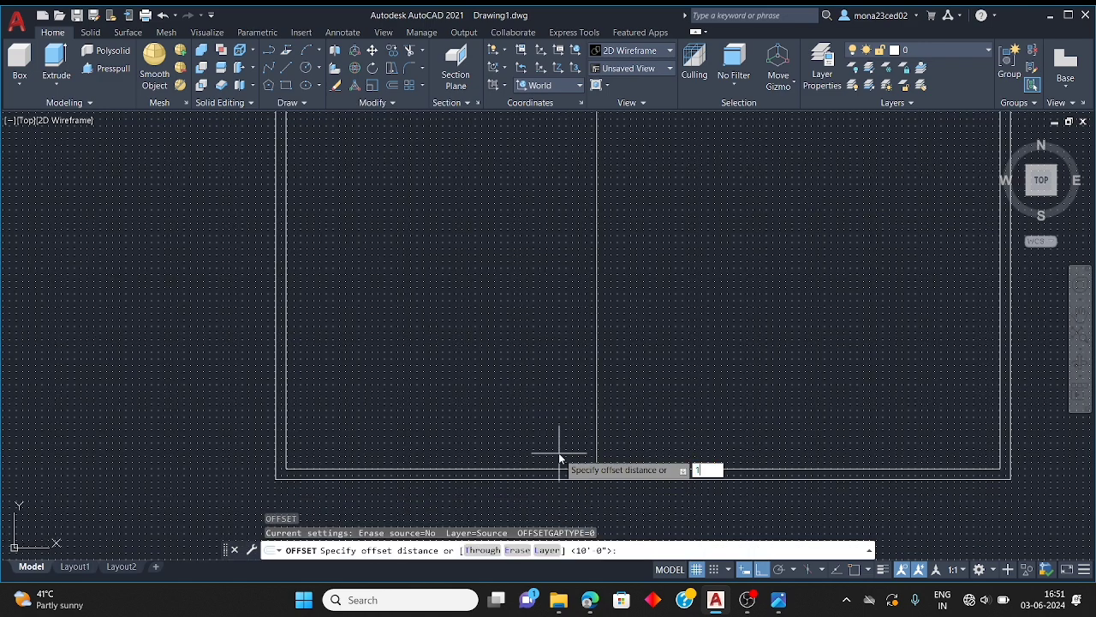
{"action": "type", "text": "6"}
{"action": "key", "text": "Return"}
{"action": "left_click", "coordinate": [543, 469]}
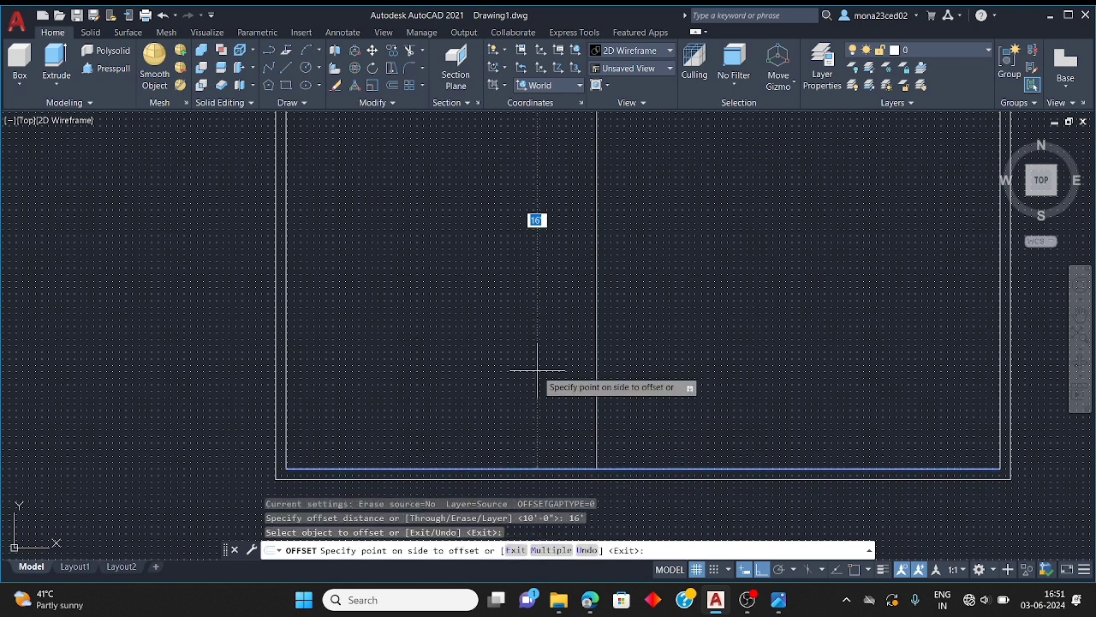
{"action": "left_click", "coordinate": [537, 371]}
{"action": "scroll", "coordinate": [514, 364], "scroll_direction": "down", "scroll_amount": 5}
{"action": "scroll", "coordinate": [503, 358], "scroll_direction": "up", "scroll_amount": 4}
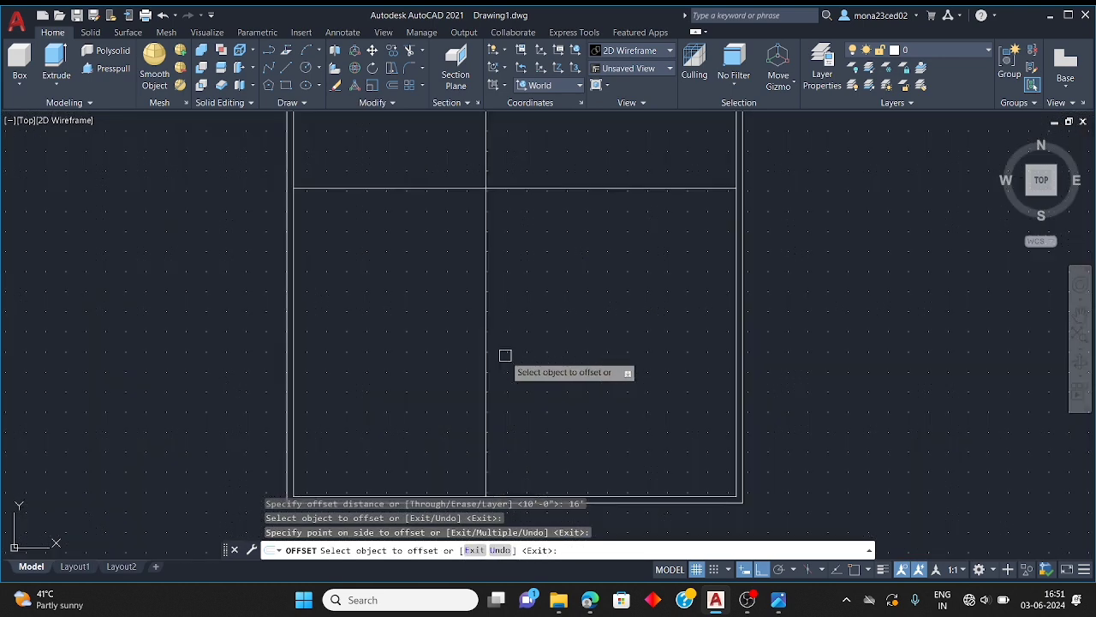
{"action": "key", "text": "Escape"}
{"action": "key", "text": "Escape"}
{"action": "key", "text": "Escape"}
Trim the two kitchen lines beyond their intersection so they form only the kitchen's upper-right corner
{"action": "type", "text": "TR"}
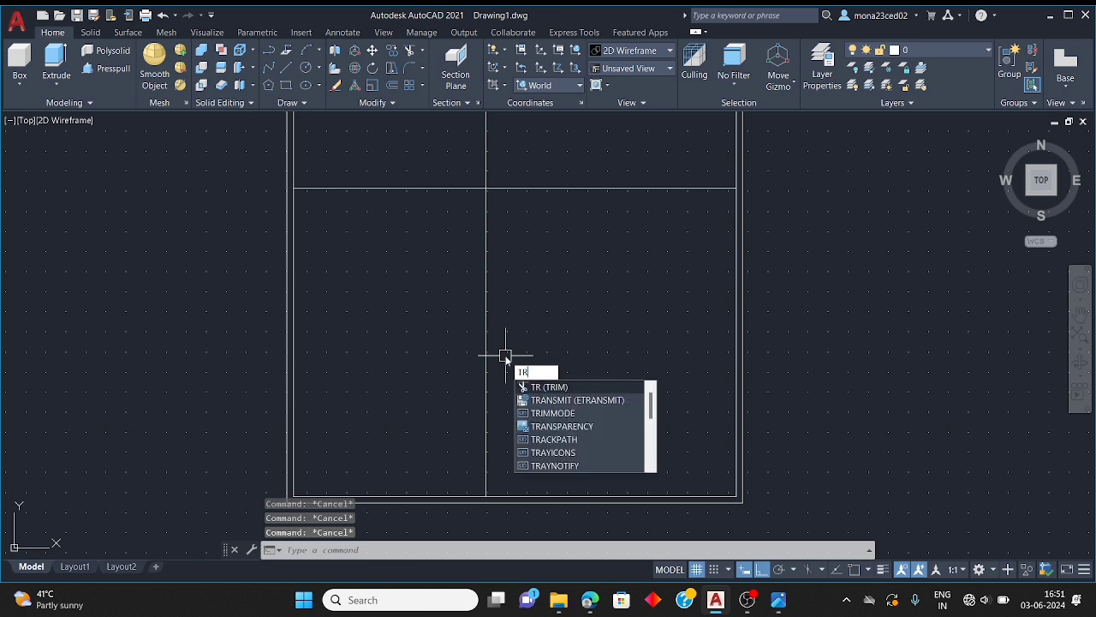
{"action": "key", "text": "Return"}
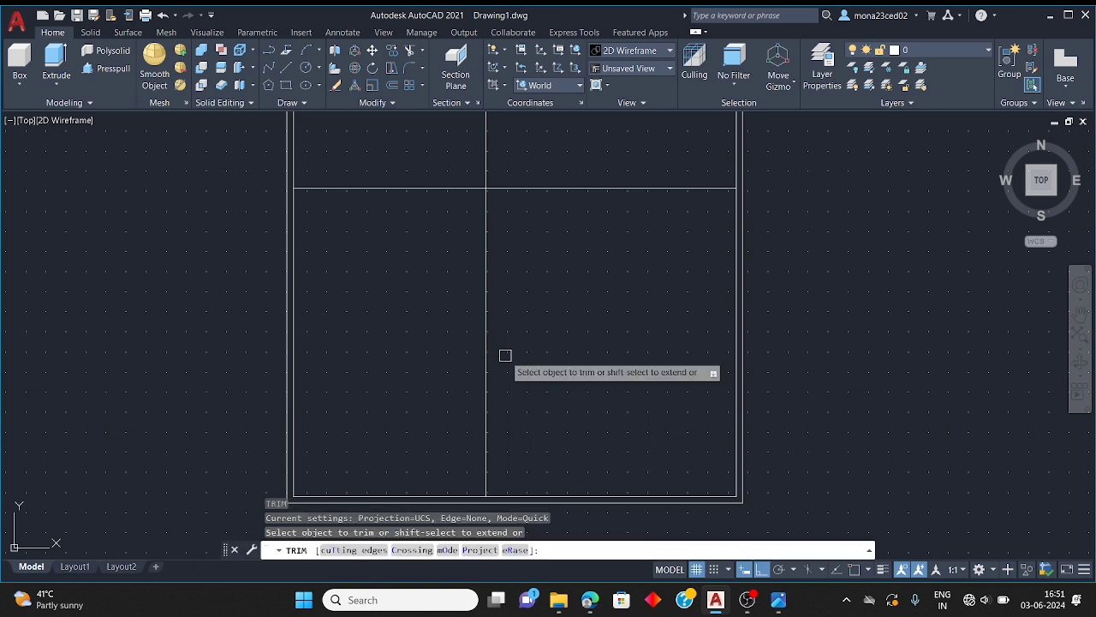
{"action": "left_click", "coordinate": [536, 189]}
{"action": "left_click", "coordinate": [489, 162]}
{"action": "key", "text": "Escape"}
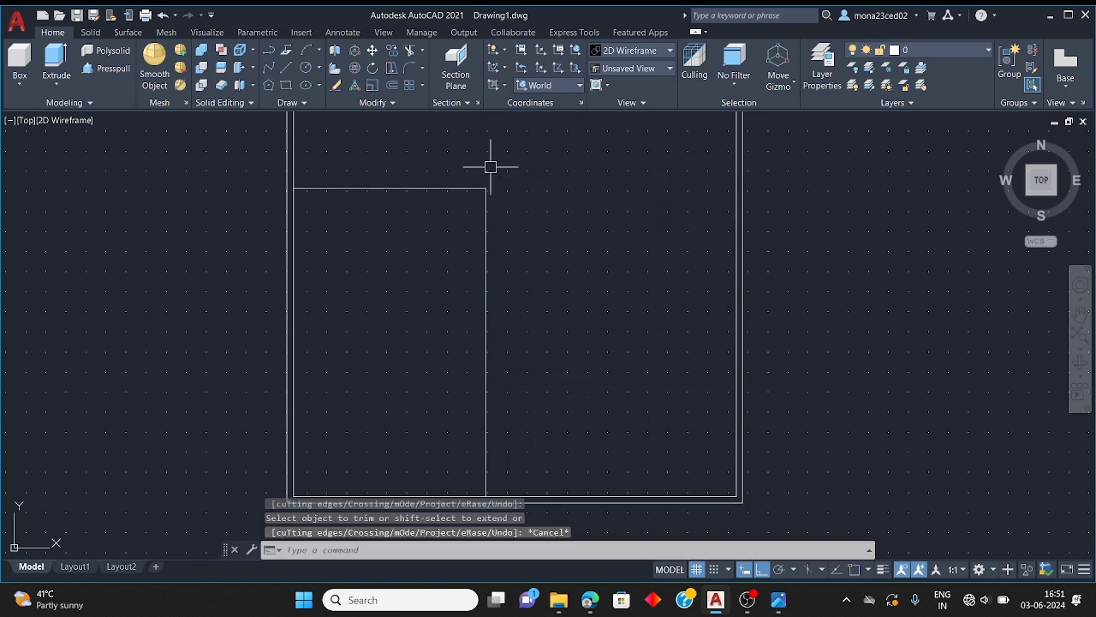
{"action": "key", "text": "Escape"}
{"action": "key", "text": "Escape"}
Offset the kitchen's top and right lines 4" toward the inside of the room to form its wall thickness
{"action": "key", "text": "Return"}
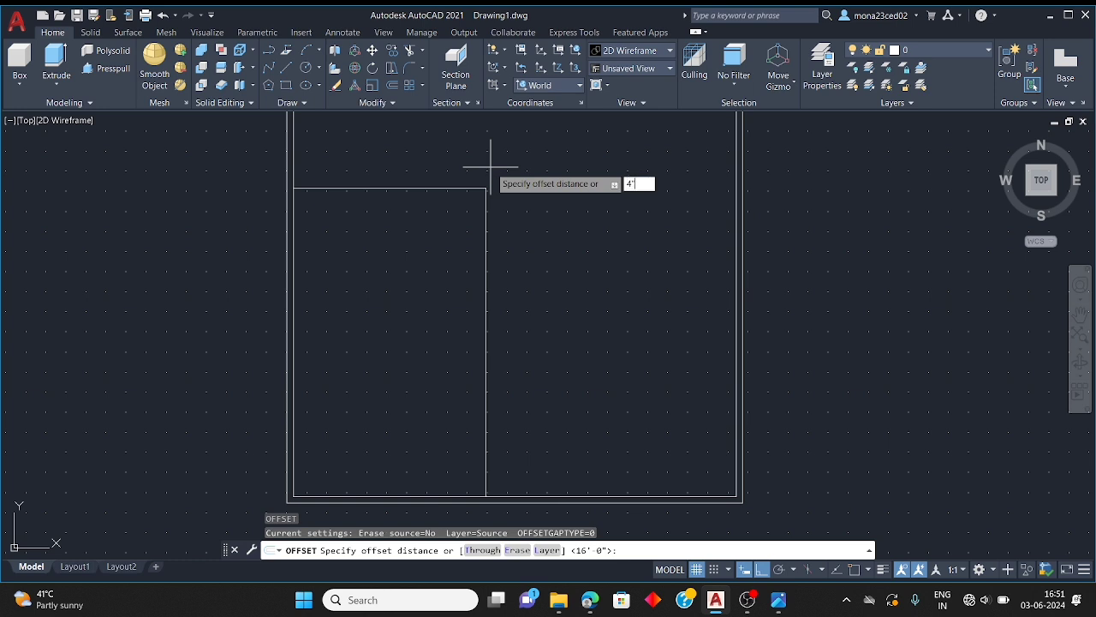
{"action": "key", "text": "Return"}
{"action": "left_click", "coordinate": [454, 189]}
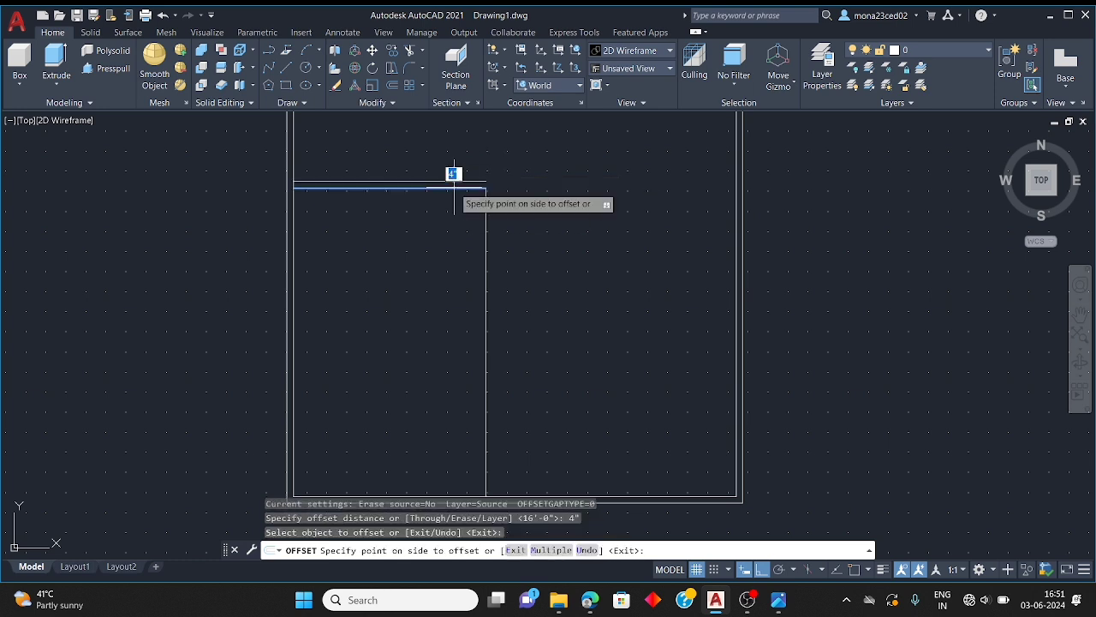
{"action": "left_click", "coordinate": [458, 231]}
{"action": "left_click", "coordinate": [485, 247]}
{"action": "left_click", "coordinate": [465, 251]}
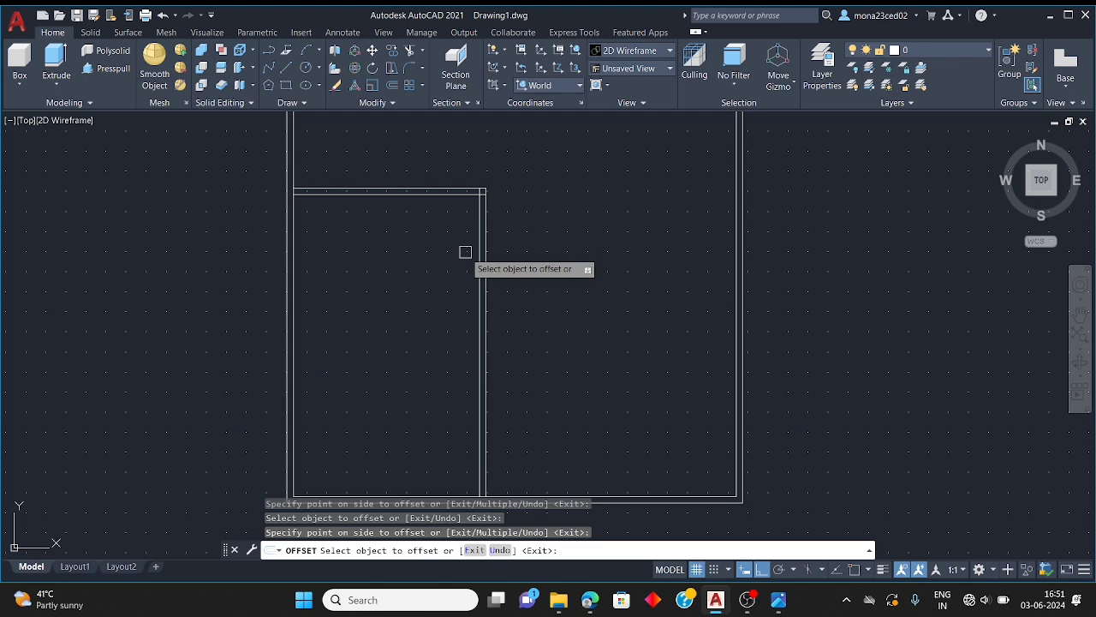
{"action": "key", "text": "Escape"}
{"action": "key", "text": "Escape"}
{"action": "key", "text": "Escape"}
Trim the overlapping ends of the inner wall lines at the kitchen's upper-right corner
{"action": "type", "text": "tr"}
{"action": "key", "text": "Return"}
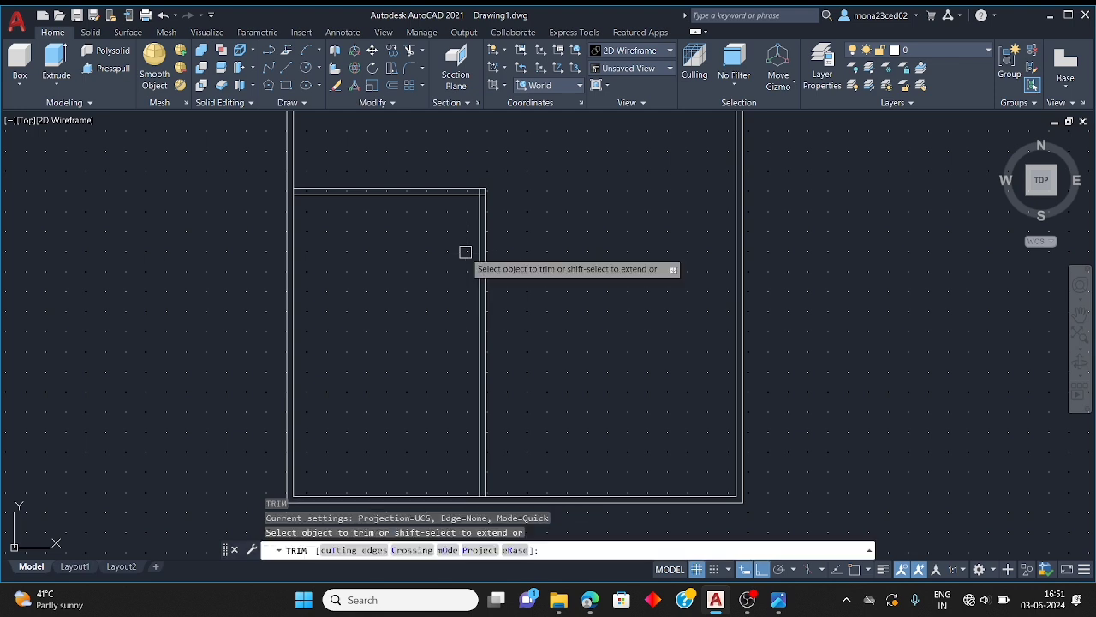
{"action": "scroll", "coordinate": [493, 197], "scroll_direction": "up", "scroll_amount": 6}
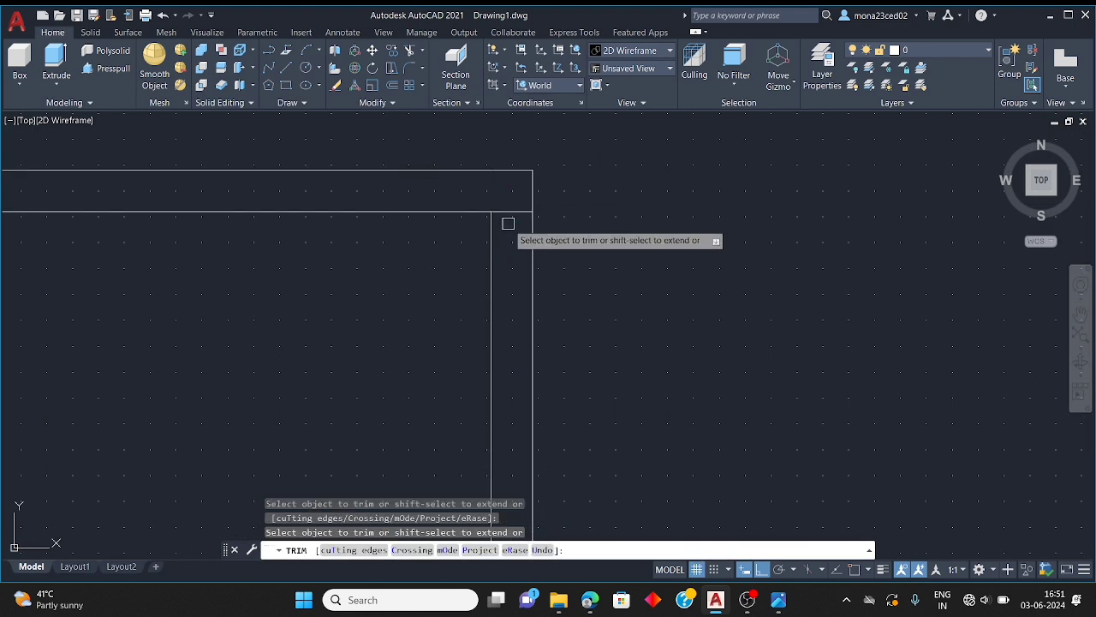
{"action": "left_click_drag", "start_coordinate": [507, 220], "coordinate": [502, 209]}
{"action": "scroll", "coordinate": [502, 210], "scroll_direction": "down", "scroll_amount": 3}
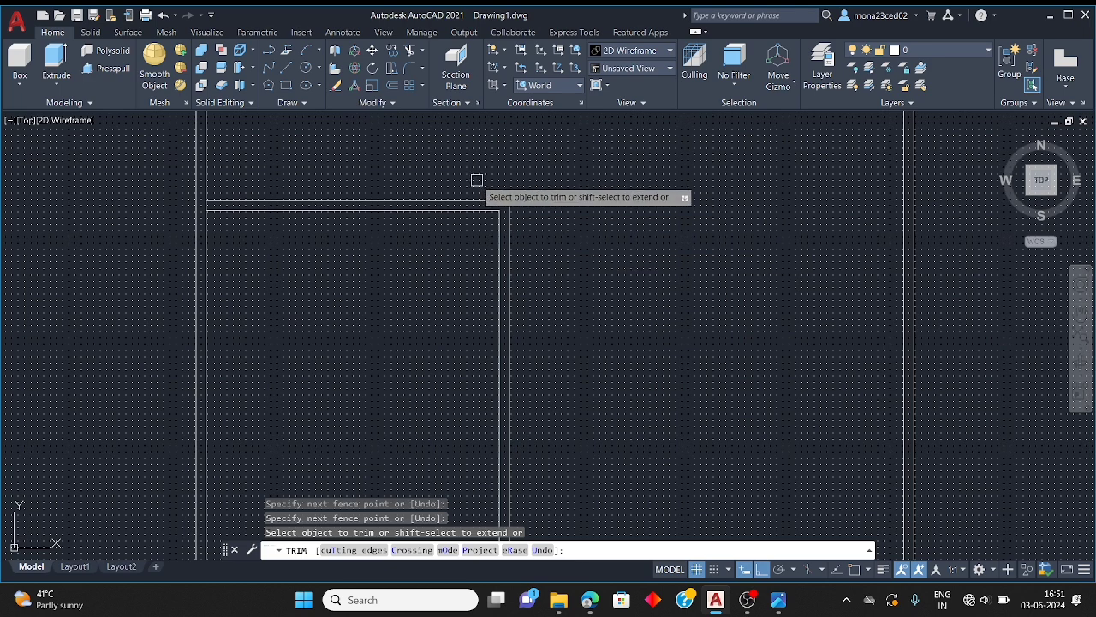
Trim the left outer wall's inner line where the kitchen's top wall meets it
{"action": "scroll", "coordinate": [202, 204], "scroll_direction": "up", "scroll_amount": 6}
{"action": "left_click", "coordinate": [191, 193]}
{"action": "scroll", "coordinate": [380, 122], "scroll_direction": "down", "scroll_amount": 10}
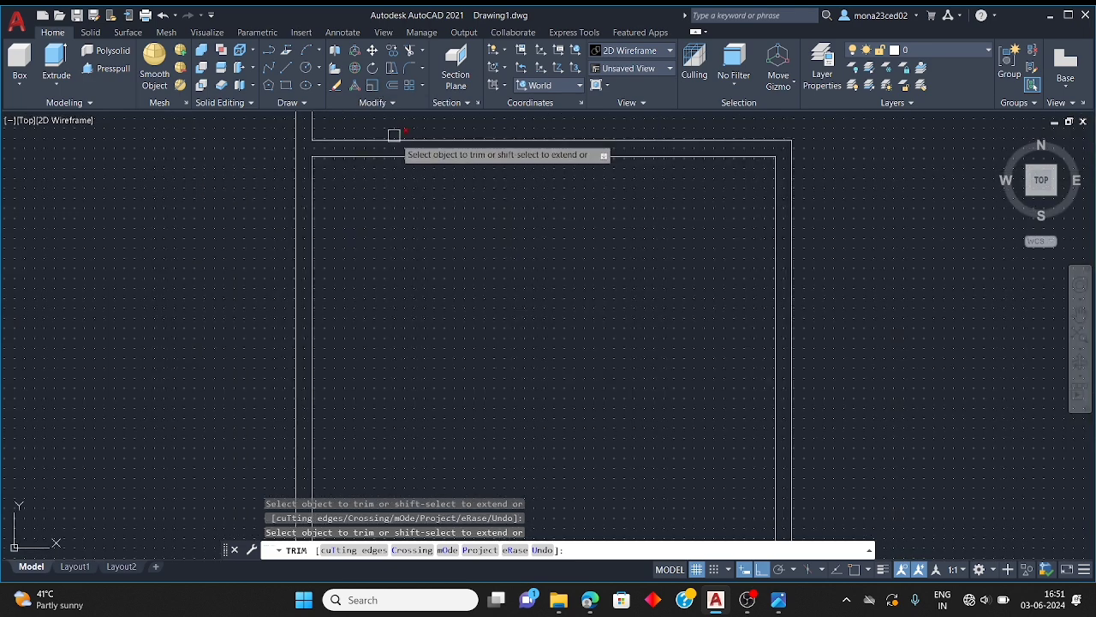
Trim the bottom outer wall's inner line between the two lines of the kitchen's right wall
{"action": "scroll", "coordinate": [436, 281], "scroll_direction": "up", "scroll_amount": 6}
{"action": "scroll", "coordinate": [549, 197], "scroll_direction": "up", "scroll_amount": 8}
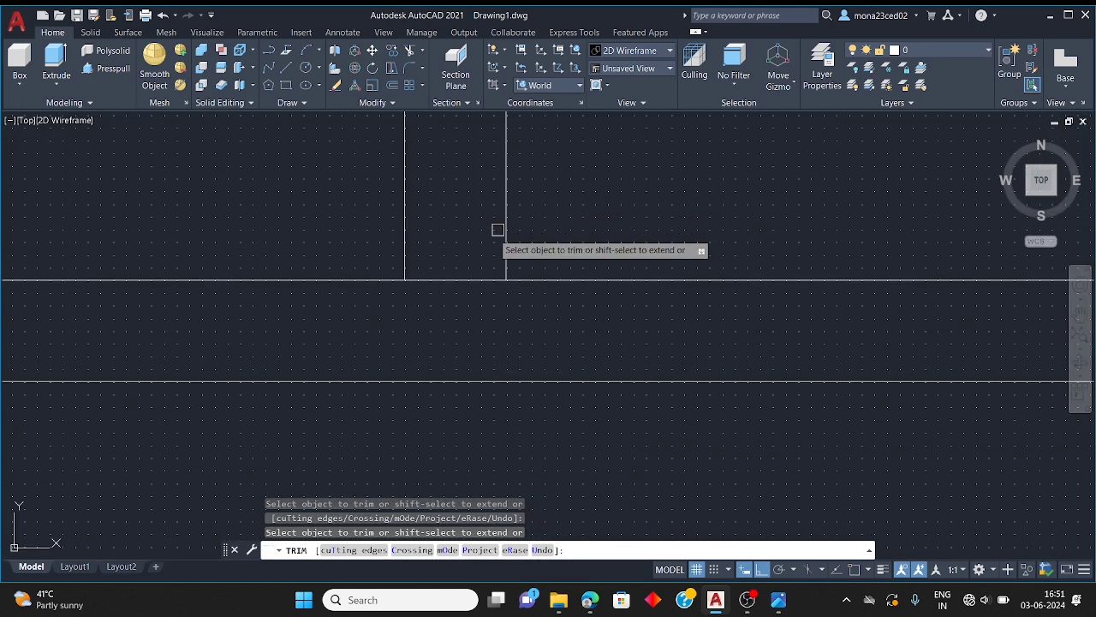
{"action": "scroll", "coordinate": [467, 293], "scroll_direction": "down", "scroll_amount": 12}
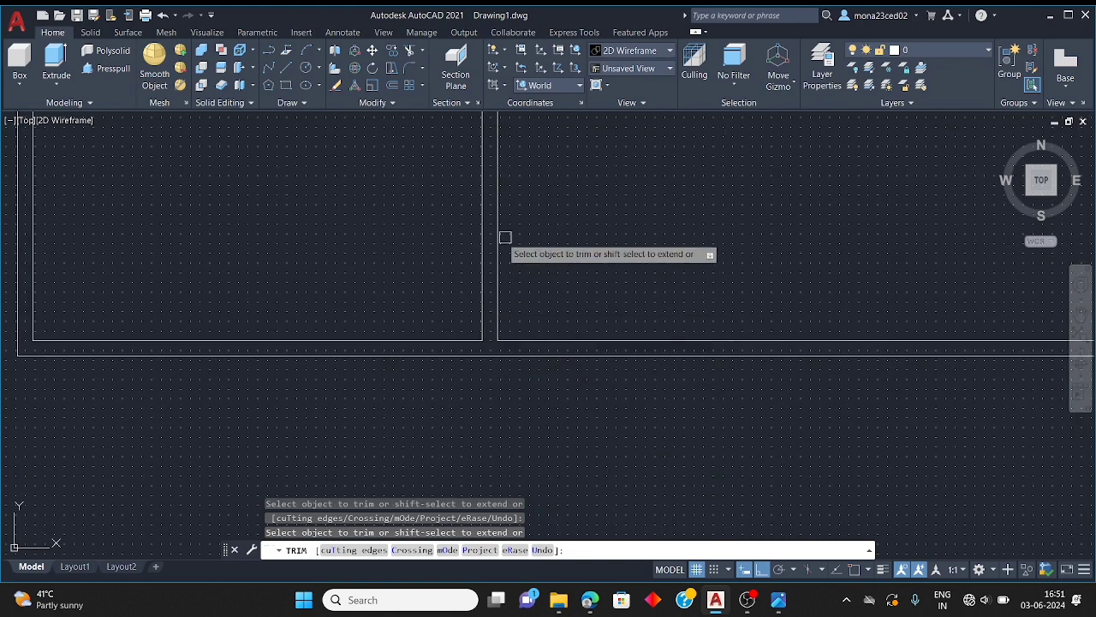
{"action": "scroll", "coordinate": [428, 248], "scroll_direction": "up", "scroll_amount": 2}
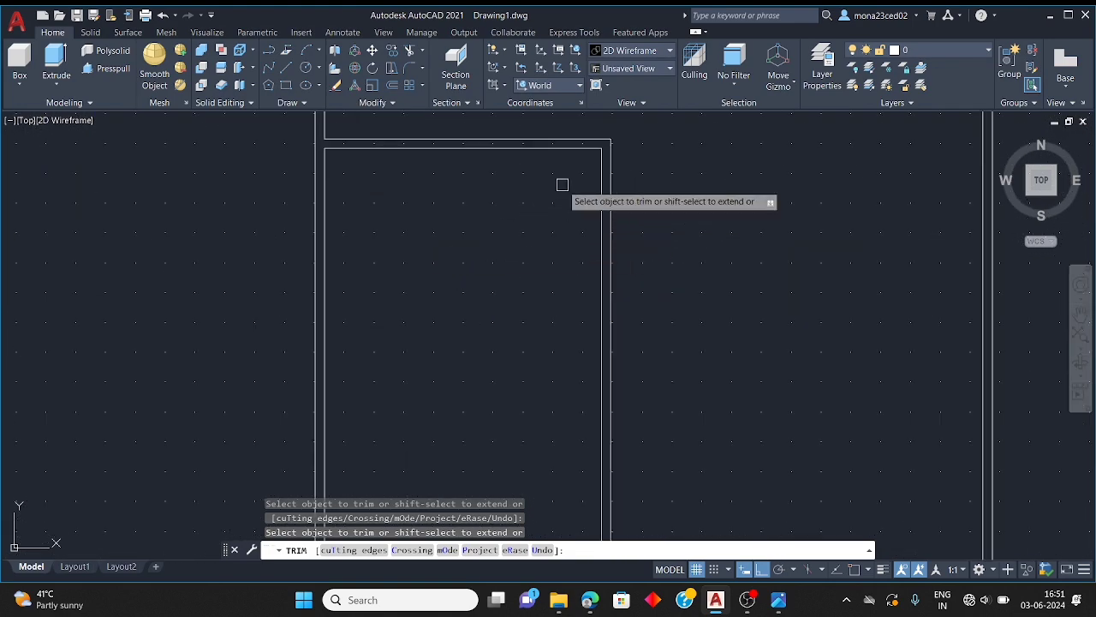
{"action": "scroll", "coordinate": [531, 175], "scroll_direction": "down", "scroll_amount": 2}
Check the kitchen in the reference image, end the Trim command, and copy the OPEN KICHEN label from the existing plan
{"action": "left_click", "coordinate": [773, 600]}
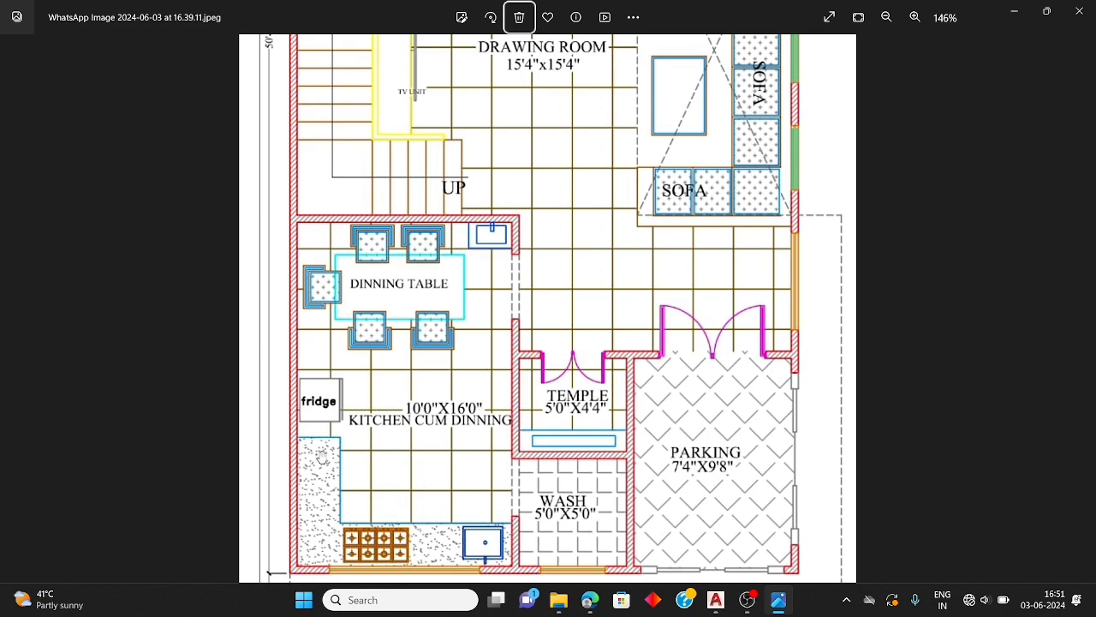
{"action": "left_click", "coordinate": [1015, 12]}
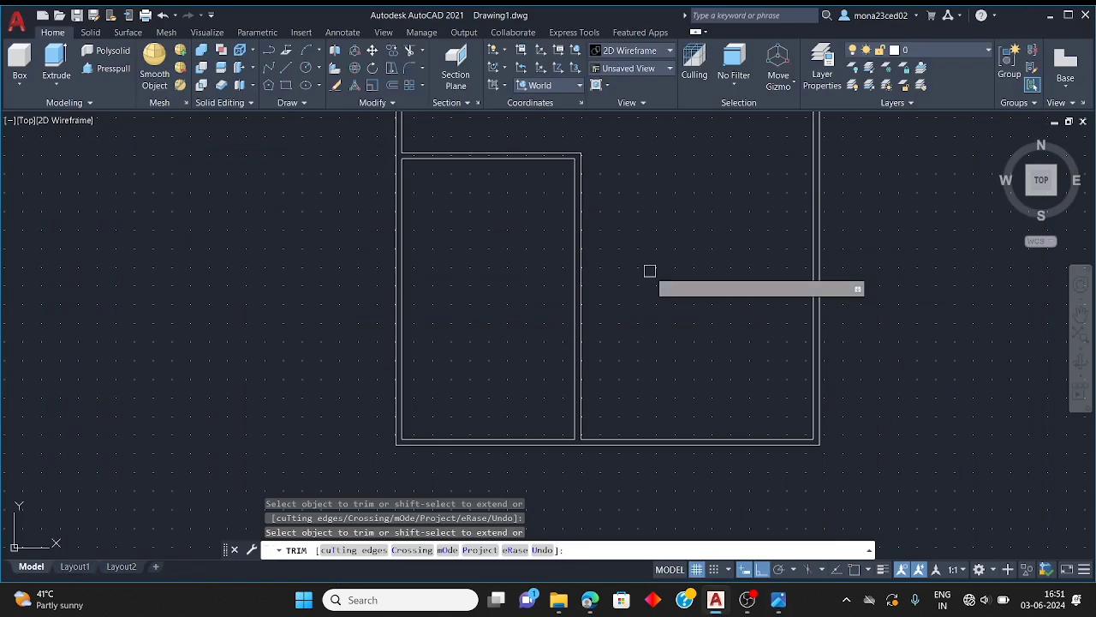
{"action": "scroll", "coordinate": [616, 271], "scroll_direction": "down", "scroll_amount": 5}
{"action": "scroll", "coordinate": [308, 278], "scroll_direction": "up", "scroll_amount": 6}
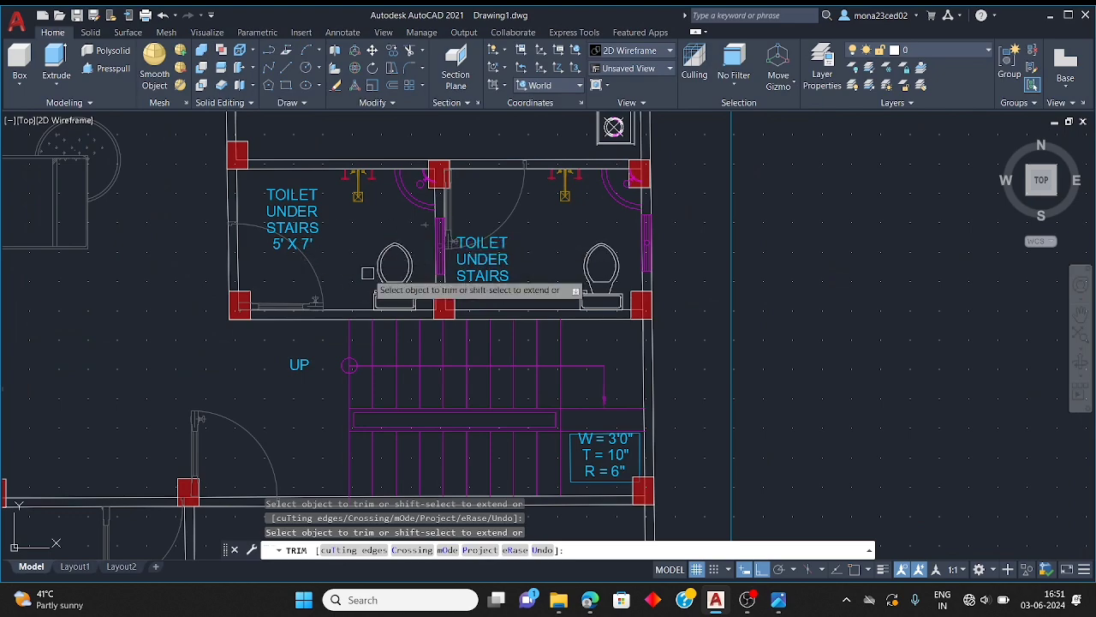
{"action": "key", "text": "Escape"}
{"action": "key", "text": "Escape"}
{"action": "key", "text": "Escape"}
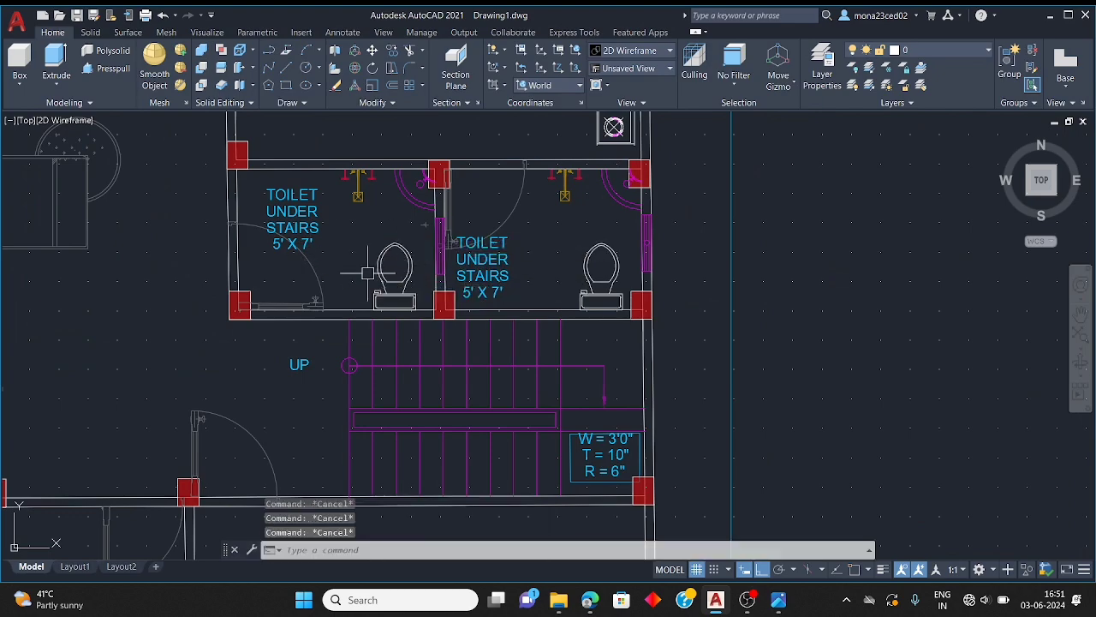
{"action": "scroll", "coordinate": [368, 274], "scroll_direction": "down", "scroll_amount": 5}
{"action": "scroll", "coordinate": [399, 265], "scroll_direction": "up", "scroll_amount": 6}
{"action": "scroll", "coordinate": [391, 289], "scroll_direction": "down", "scroll_amount": 4}
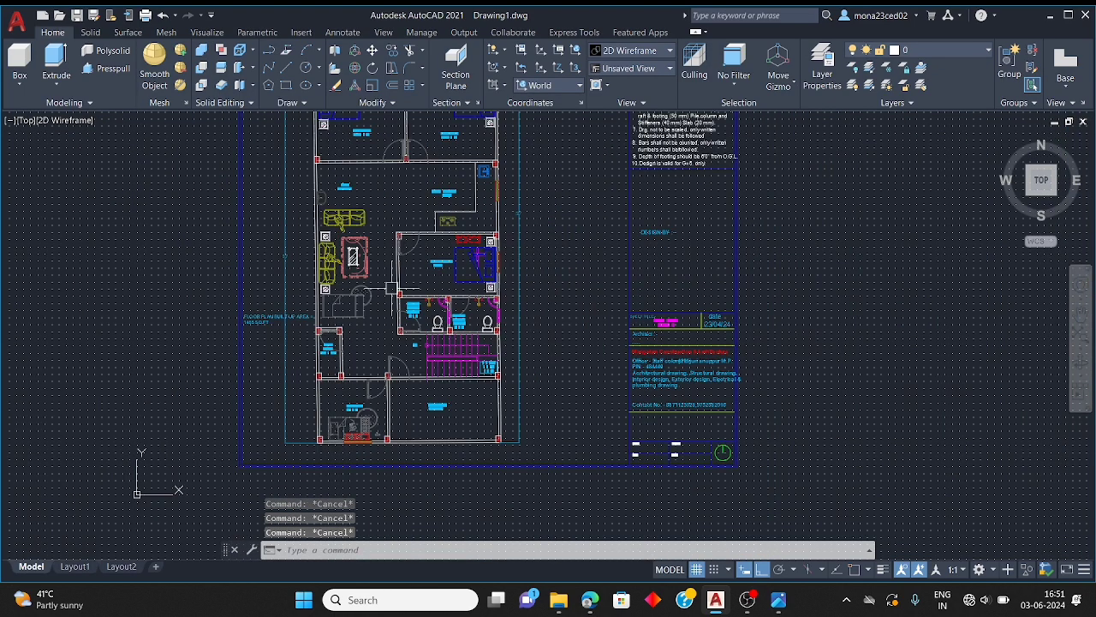
{"action": "scroll", "coordinate": [411, 199], "scroll_direction": "up", "scroll_amount": 6}
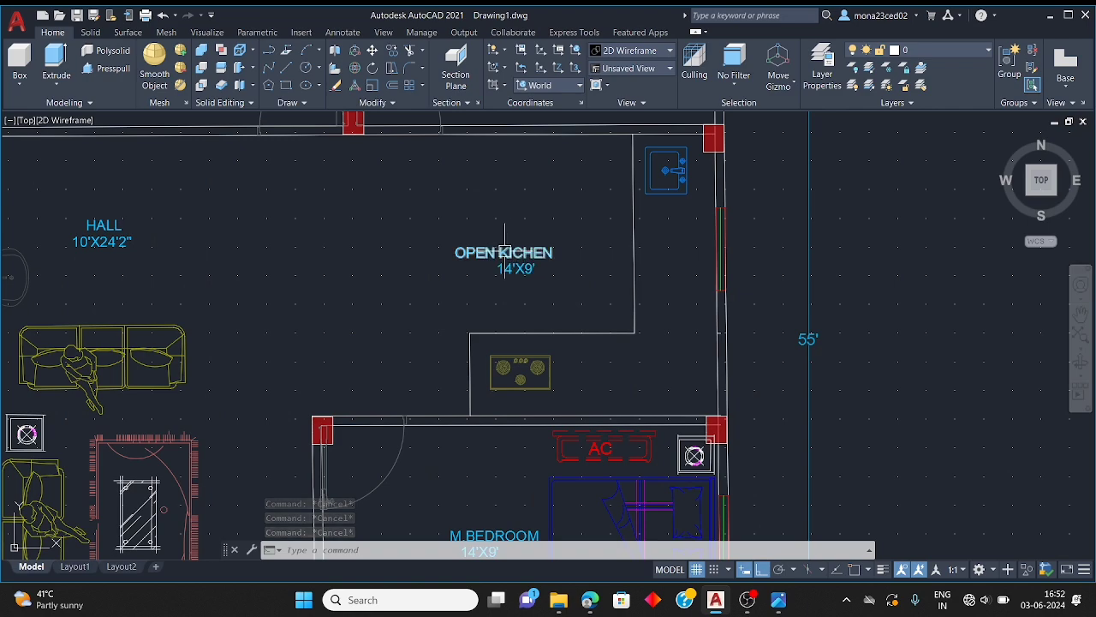
{"action": "left_click", "coordinate": [504, 252]}
{"action": "key", "text": "ctrl+c"}
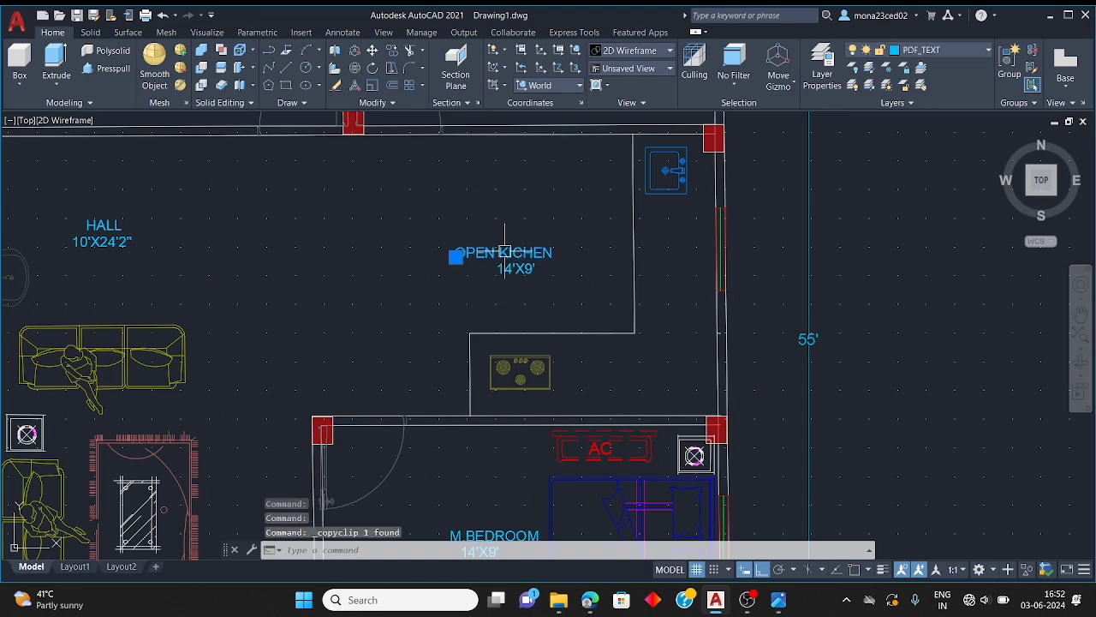
Paste the copied OPEN KICHEN label inside the new kitchen room
{"action": "scroll", "coordinate": [514, 334], "scroll_direction": "down", "scroll_amount": 5}
{"action": "scroll", "coordinate": [822, 328], "scroll_direction": "down", "scroll_amount": 2}
{"action": "scroll", "coordinate": [583, 336], "scroll_direction": "up", "scroll_amount": 4}
{"action": "scroll", "coordinate": [584, 336], "scroll_direction": "up", "scroll_amount": 4}
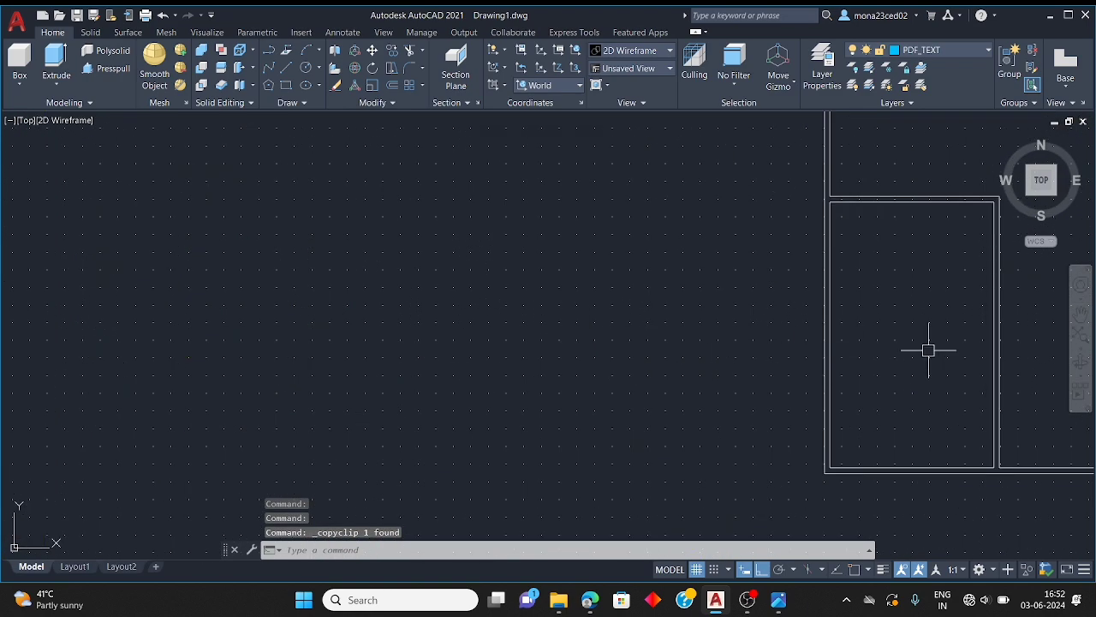
{"action": "key", "text": "ctrl+v"}
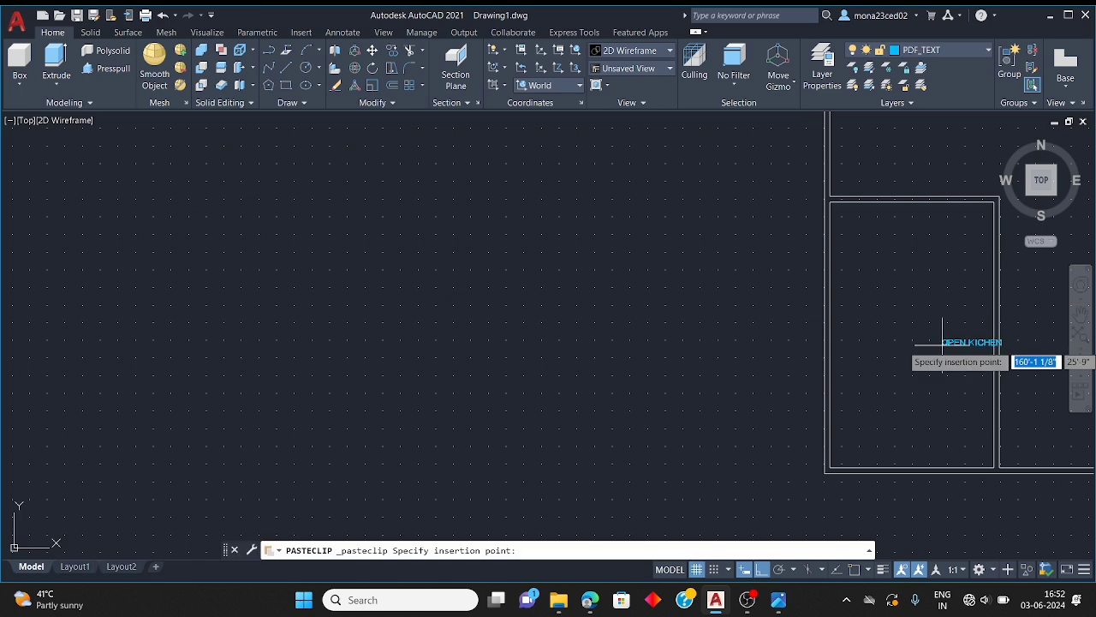
{"action": "scroll", "coordinate": [891, 341], "scroll_direction": "up", "scroll_amount": 5}
{"action": "scroll", "coordinate": [442, 347], "scroll_direction": "down", "scroll_amount": 3}
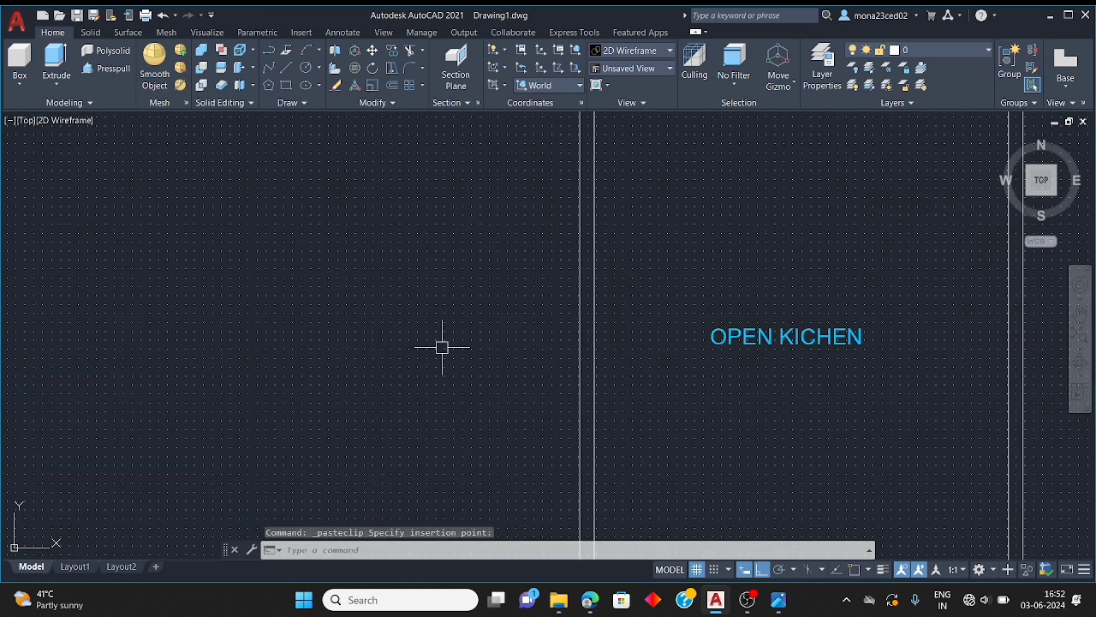
{"action": "key", "text": "Escape"}
{"action": "key", "text": "Escape"}
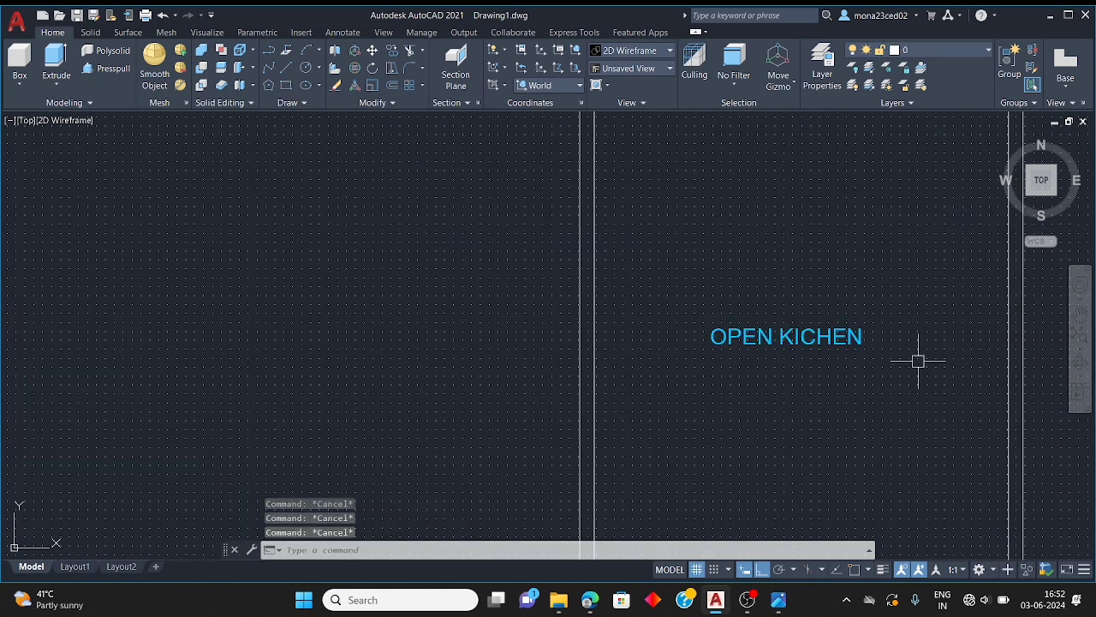
Open the pasted kitchen label for editing and delete all of its text
{"action": "left_click", "coordinate": [859, 334]}
{"action": "double_click", "coordinate": [857, 337]}
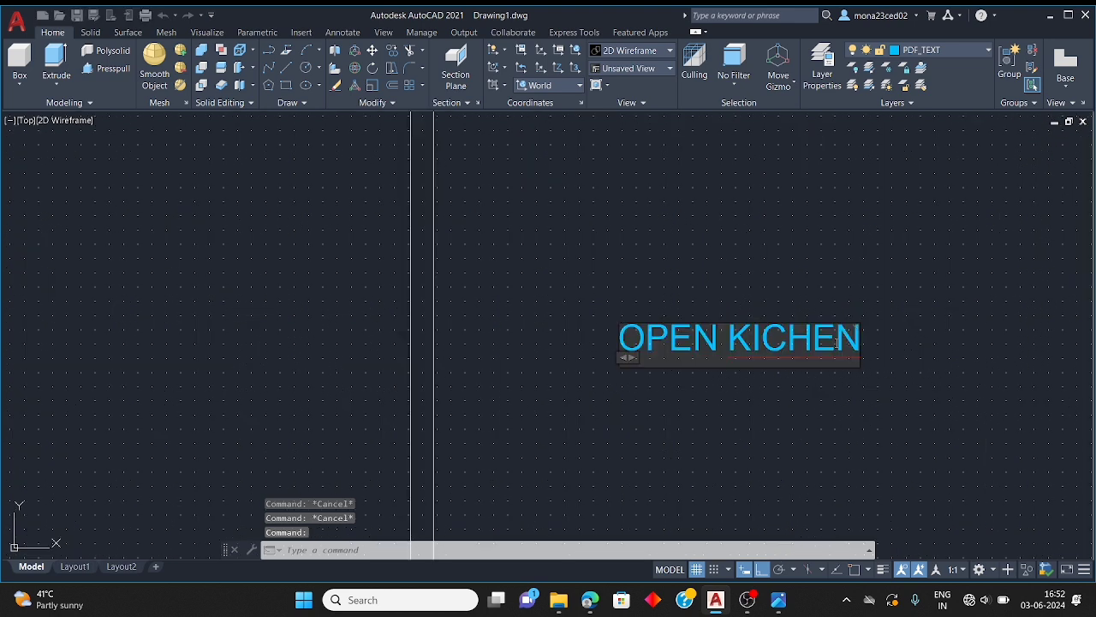
{"action": "key", "text": "BackSpace"}
{"action": "key", "text": "BackSpace"}
{"action": "key", "text": "BackSpace"}
{"action": "key", "text": "BackSpace"}
{"action": "key", "text": "BackSpace"}
{"action": "key", "text": "BackSpace"}
{"action": "key", "text": "BackSpace"}
{"action": "key", "text": "BackSpace"}
{"action": "key", "text": "BackSpace"}
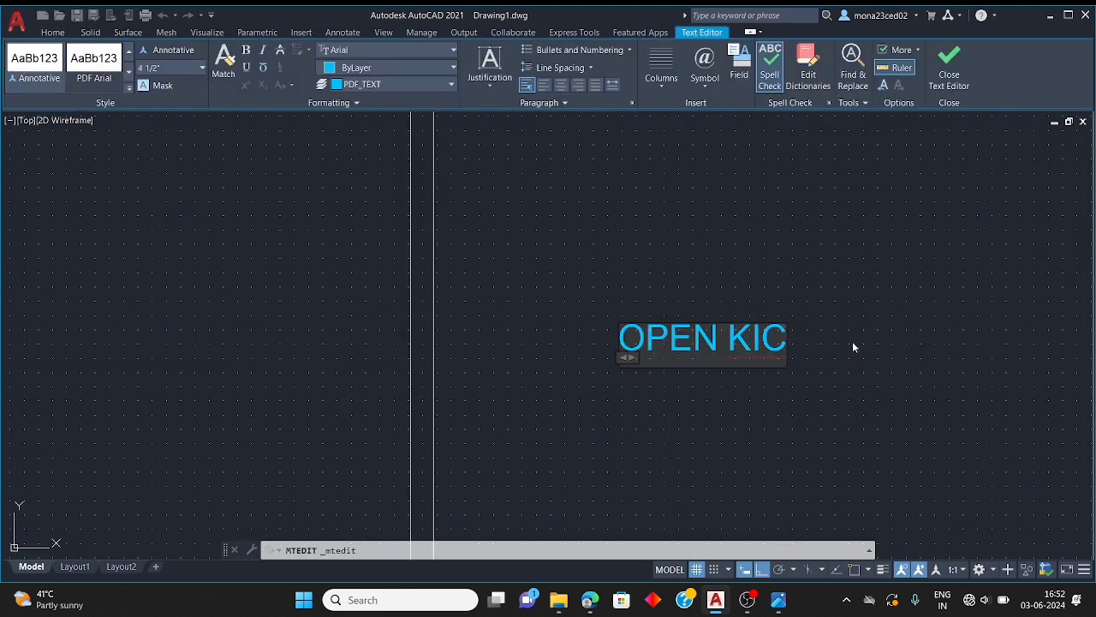
{"action": "key", "text": "BackSpace"}
{"action": "key", "text": "BackSpace"}
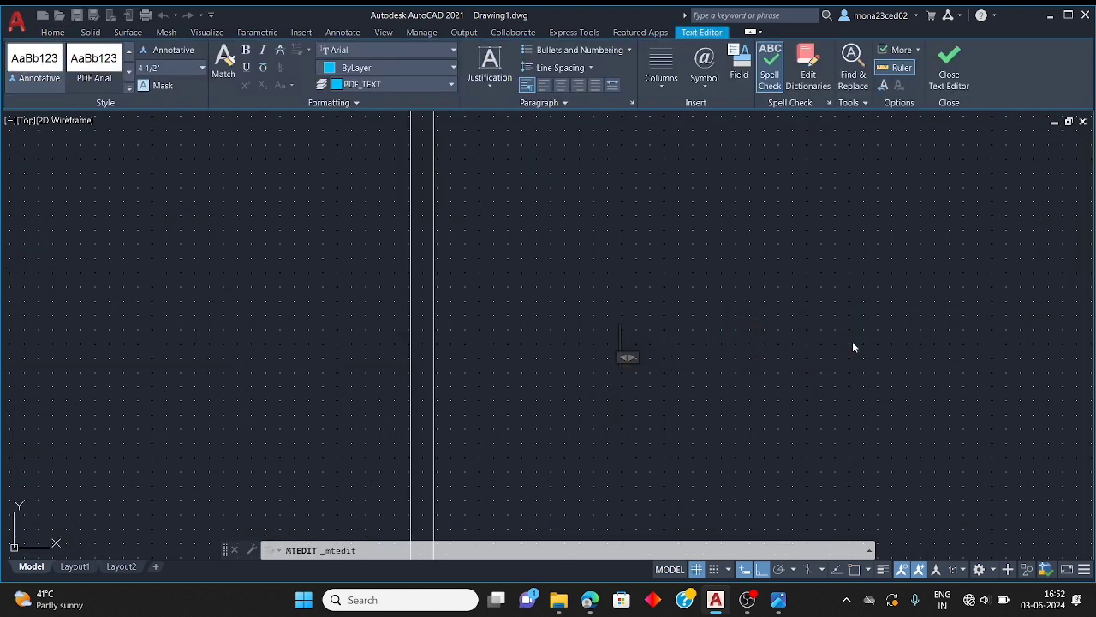
{"action": "type", "text": "kichen"}
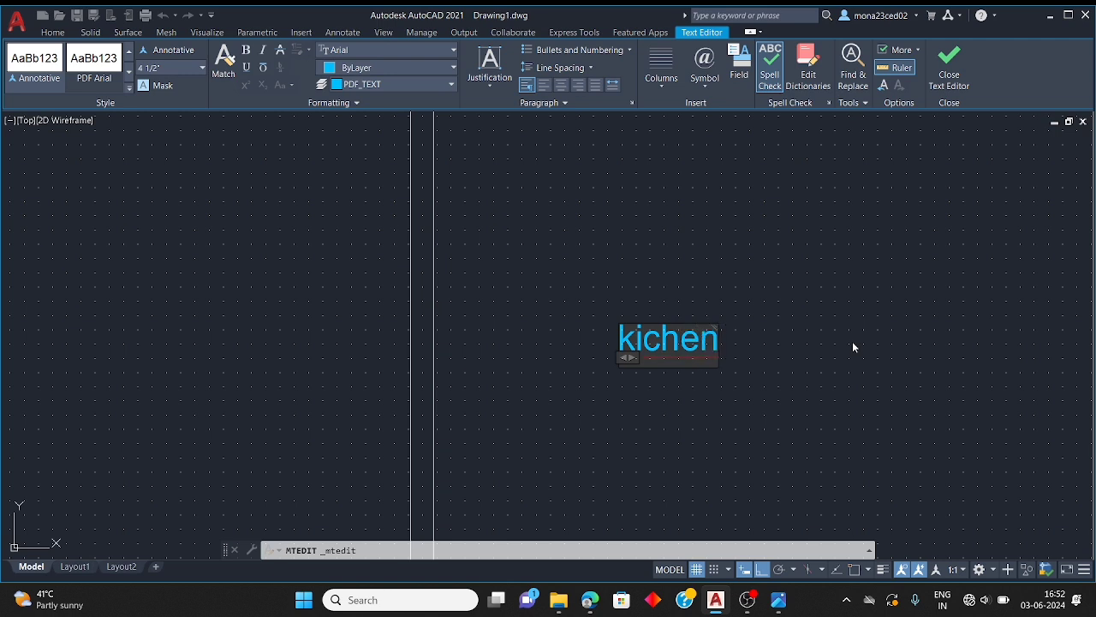
{"action": "key", "text": "BackSpace"}
{"action": "key", "text": "BackSpace"}
{"action": "key", "text": "BackSpace"}
{"action": "key", "text": "BackSpace"}
{"action": "key", "text": "BackSpace"}
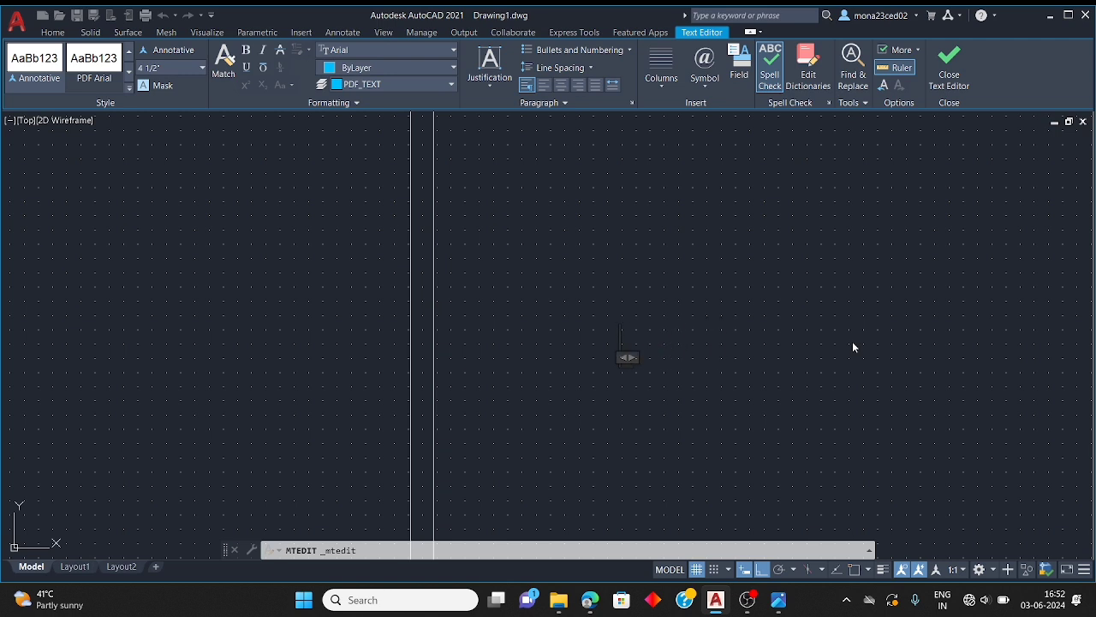
Enter KICHEN with 10'X16' on a second line as the label text, checking the reference image, and finish editing
{"action": "type", "text": "KICHEN"}
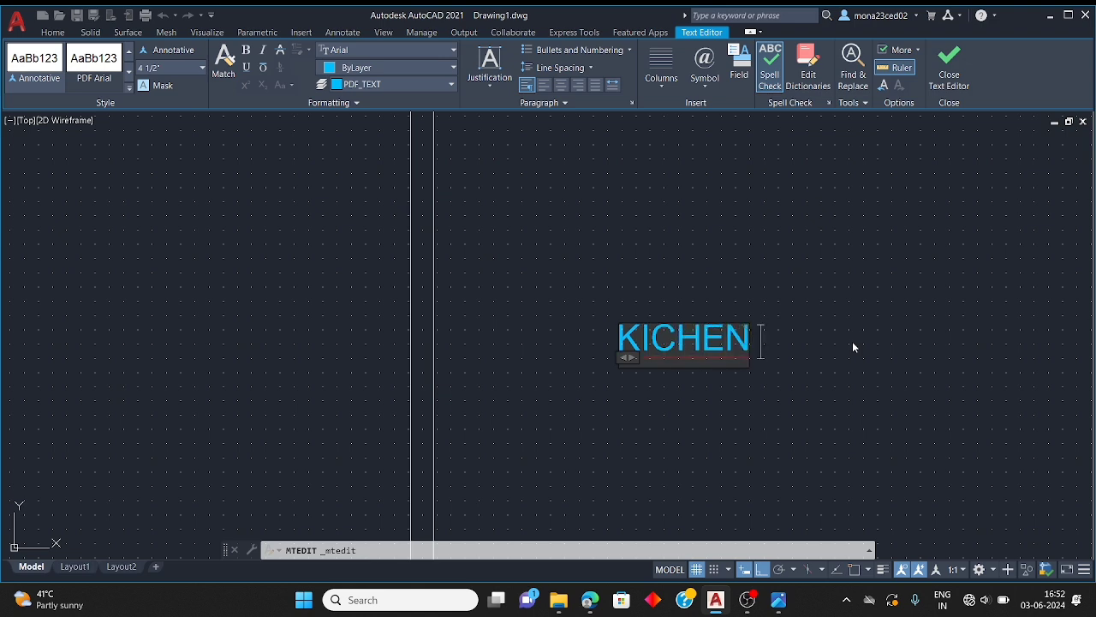
{"action": "left_click", "coordinate": [780, 601]}
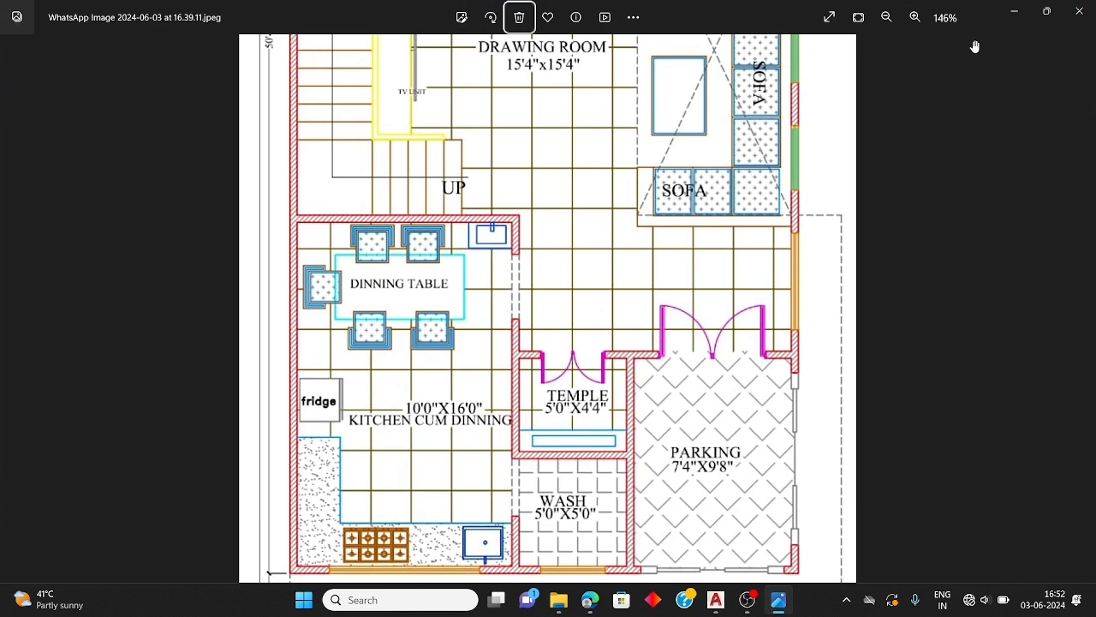
{"action": "left_click", "coordinate": [1014, 12]}
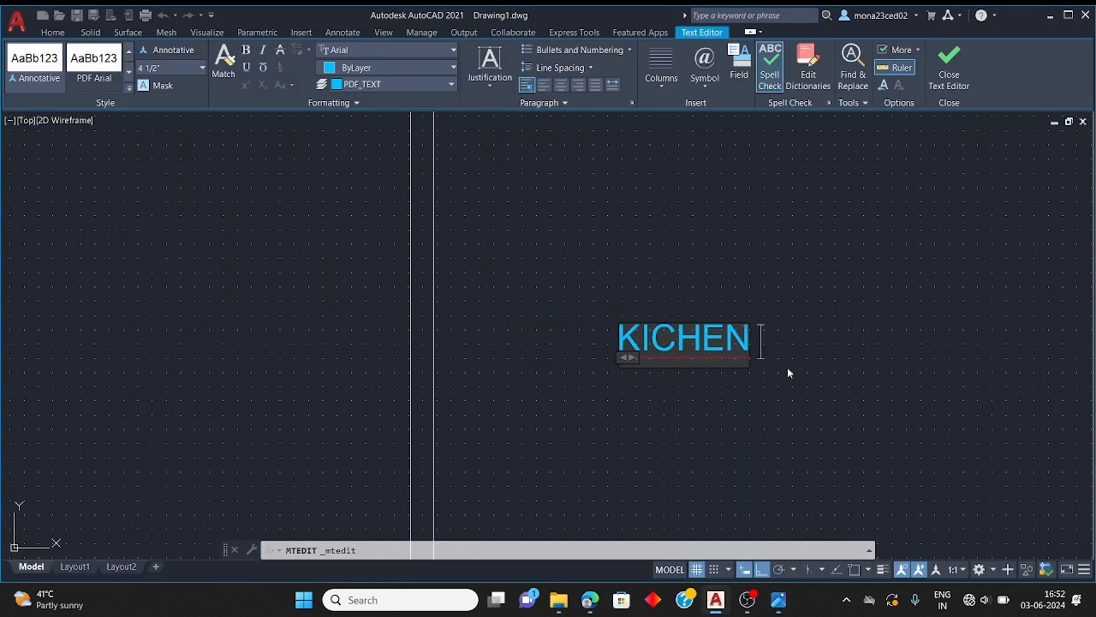
{"action": "key", "text": "Return"}
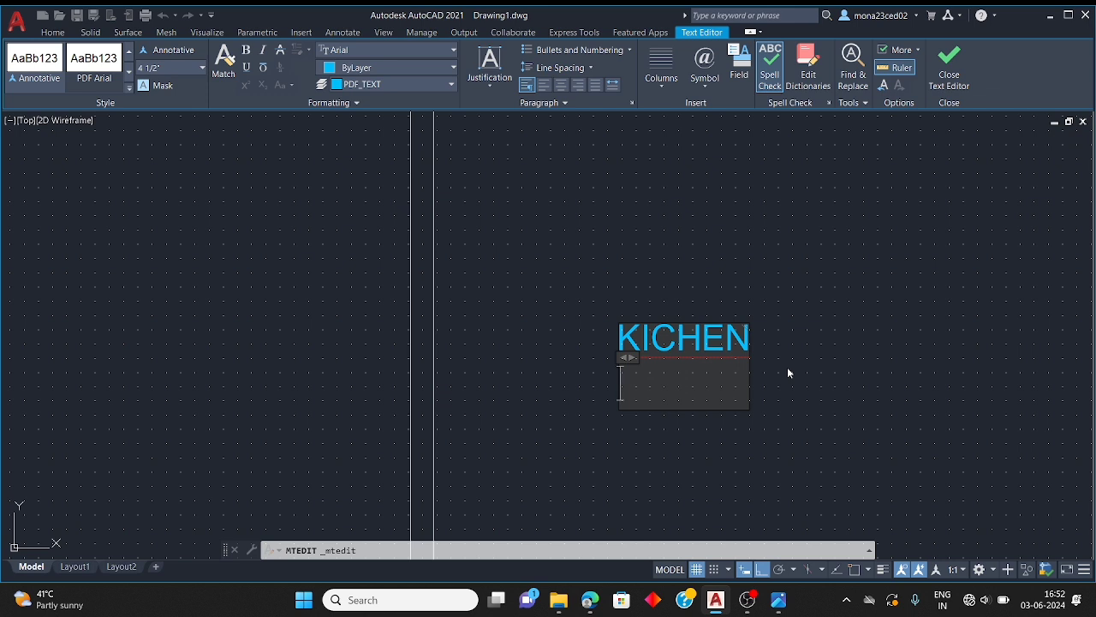
{"action": "type", "text": "19"}
{"action": "key", "text": "BackSpace"}
{"action": "type", "text": "0"}
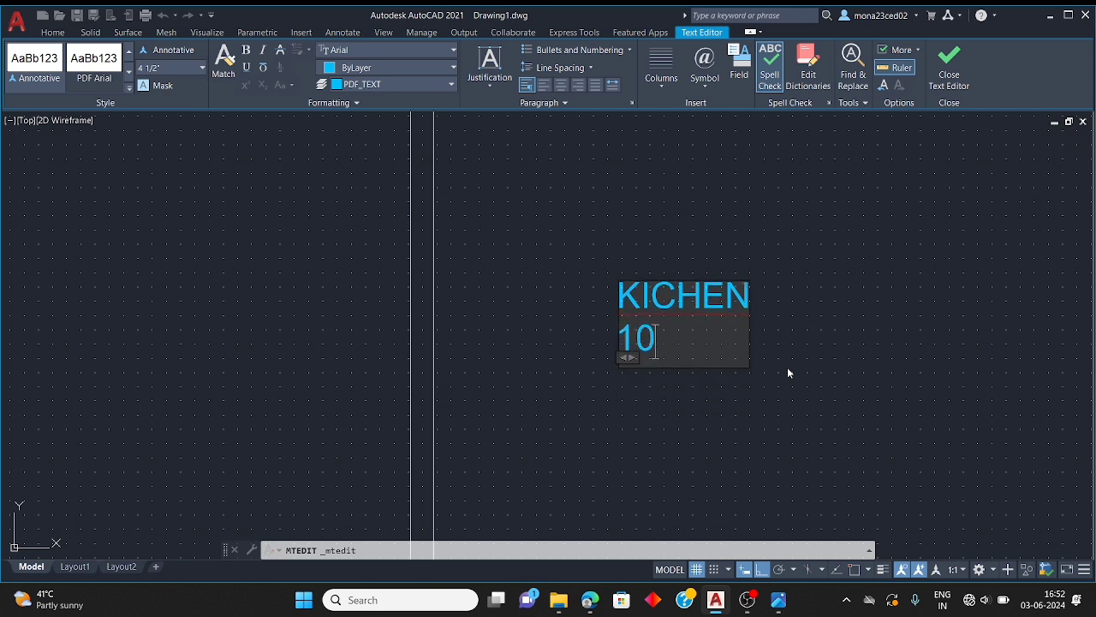
{"action": "type", "text": "'X1"}
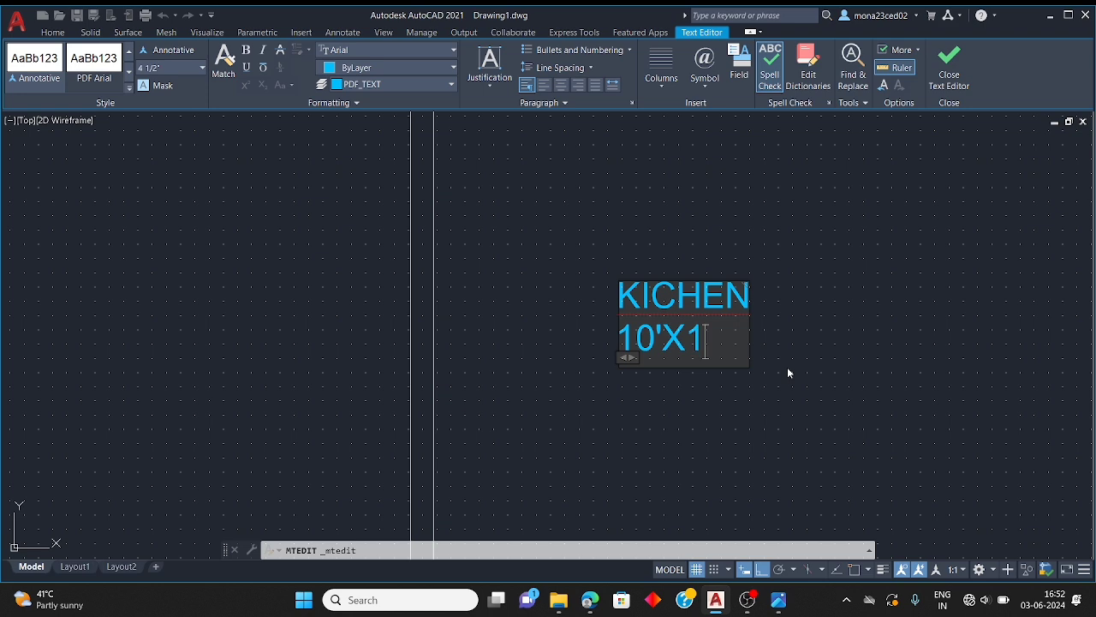
{"action": "type", "text": "6'"}
{"action": "left_click", "coordinate": [812, 374]}
{"action": "scroll", "coordinate": [374, 262], "scroll_direction": "down", "scroll_amount": 5}
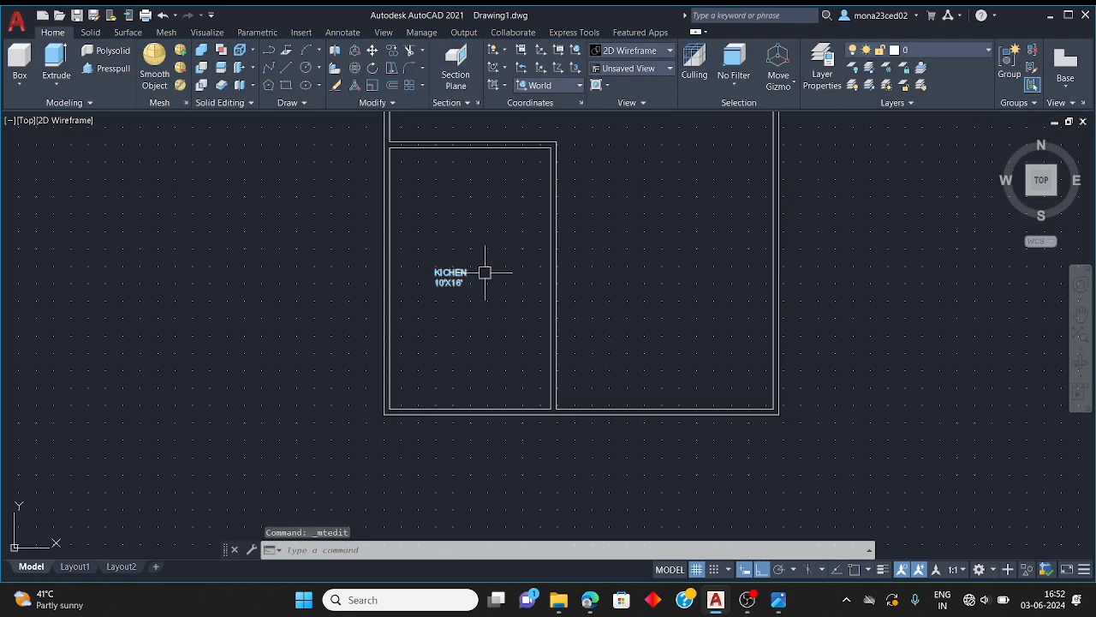
Examine the temple and wash rooms beside the kitchen in the reference image, and return to the drawing
{"action": "scroll", "coordinate": [577, 188], "scroll_direction": "up", "scroll_amount": 4}
{"action": "scroll", "coordinate": [534, 276], "scroll_direction": "down", "scroll_amount": 4}
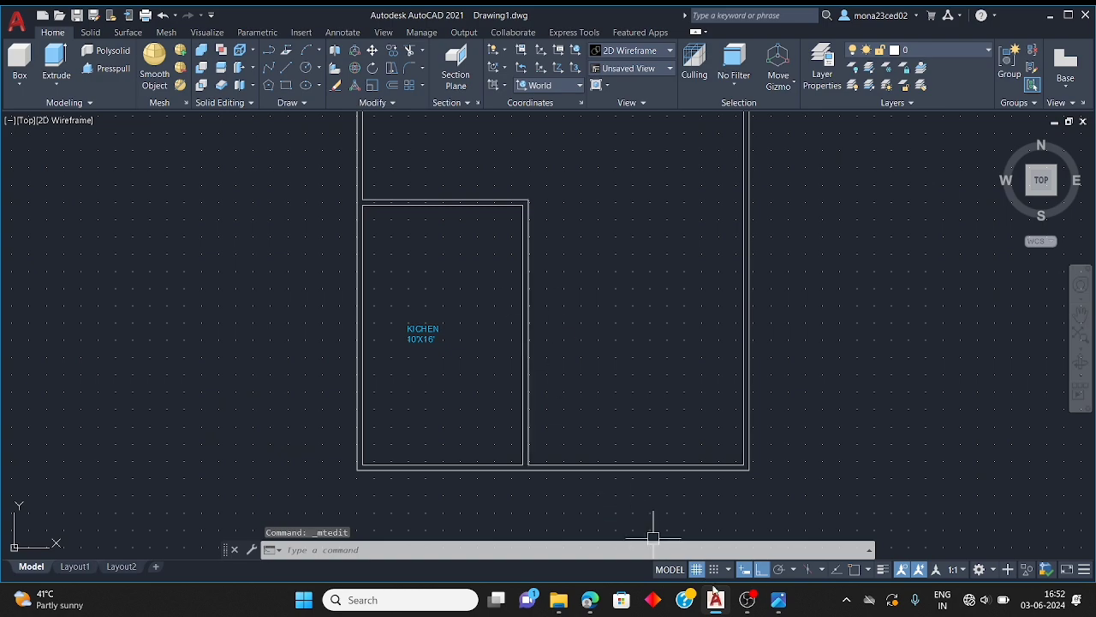
{"action": "left_click", "coordinate": [703, 520]}
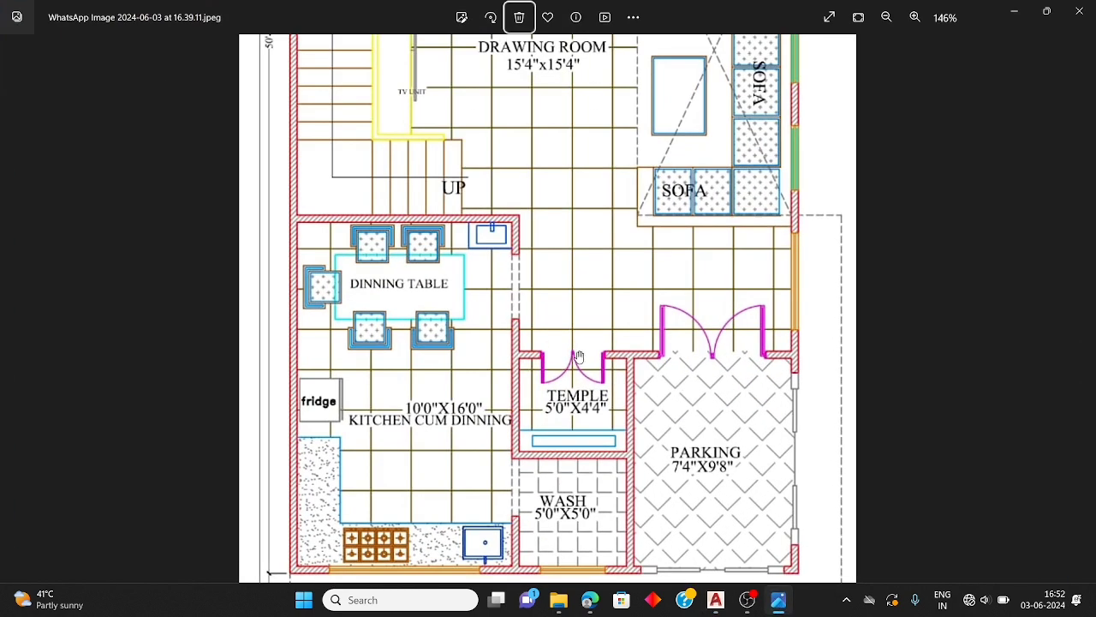
{"action": "scroll", "coordinate": [579, 356], "scroll_direction": "down", "scroll_amount": 3}
{"action": "scroll", "coordinate": [564, 519], "scroll_direction": "up", "scroll_amount": 3}
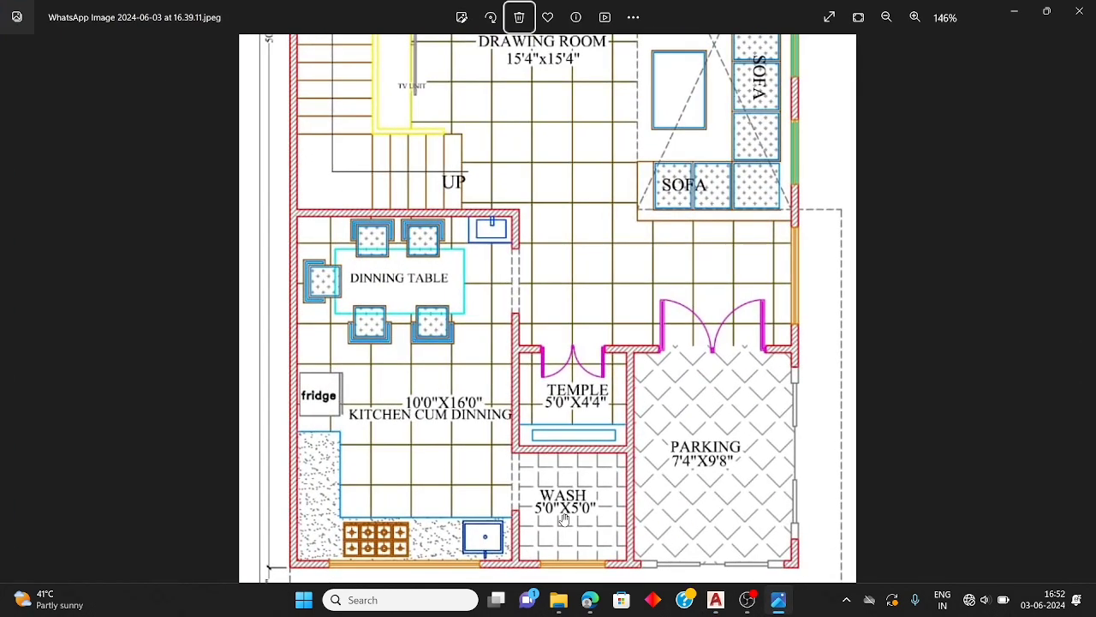
{"action": "left_click", "coordinate": [1011, 10]}
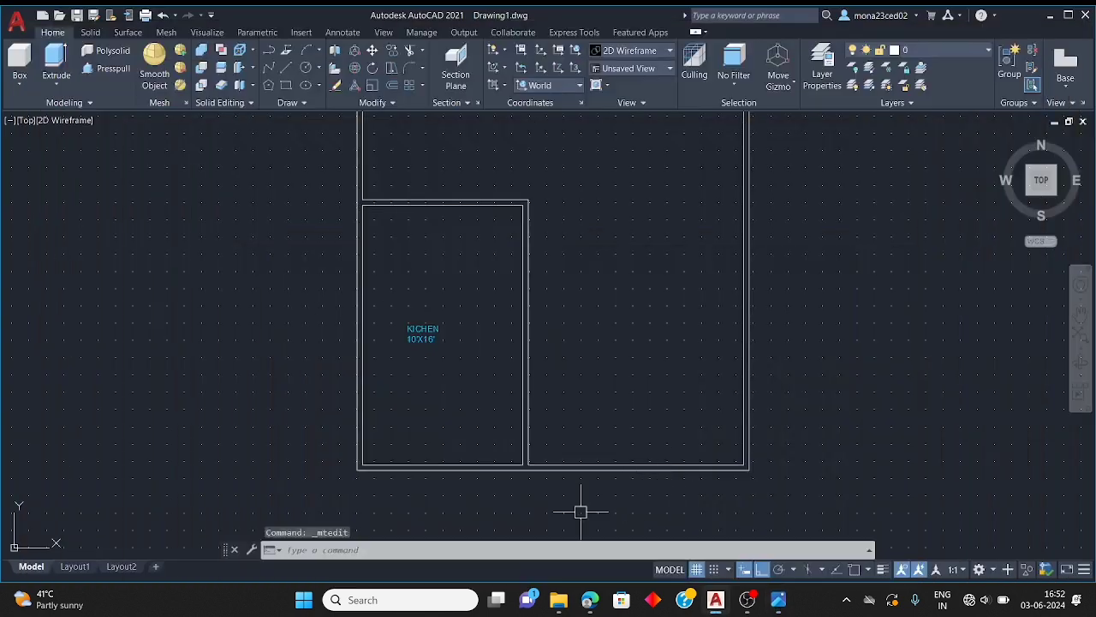
{"action": "scroll", "coordinate": [548, 462], "scroll_direction": "up", "scroll_amount": 2}
{"action": "key", "text": "Escape"}
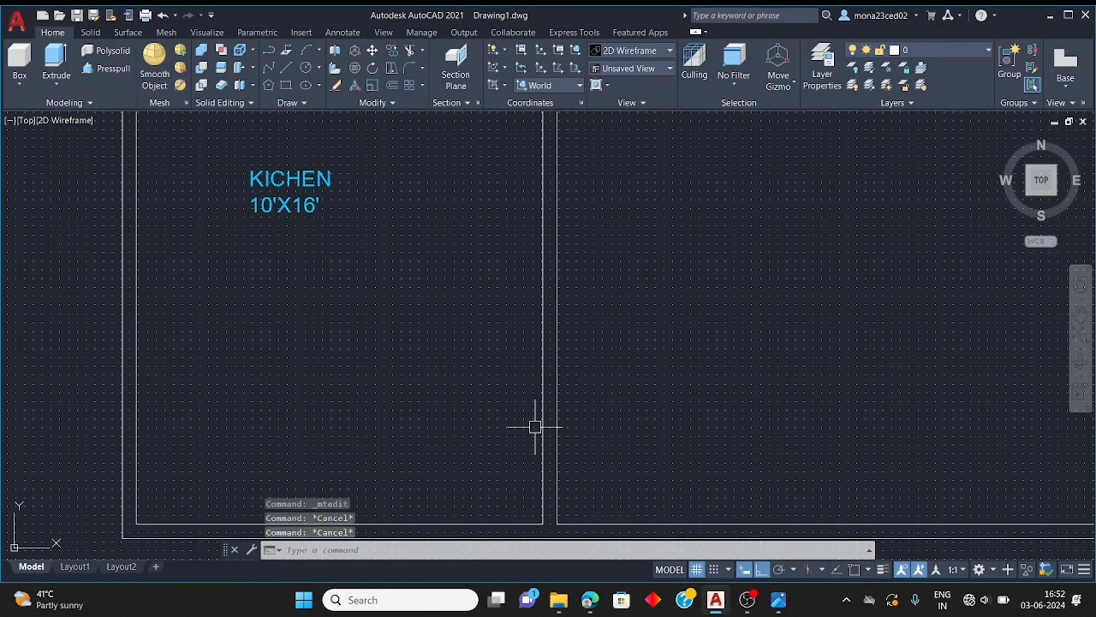
Offset the line of the kitchen's right wall that faces the adjoining space 5' to the right
{"action": "key", "text": "BackSpace"}
{"action": "key", "text": "BackSpace"}
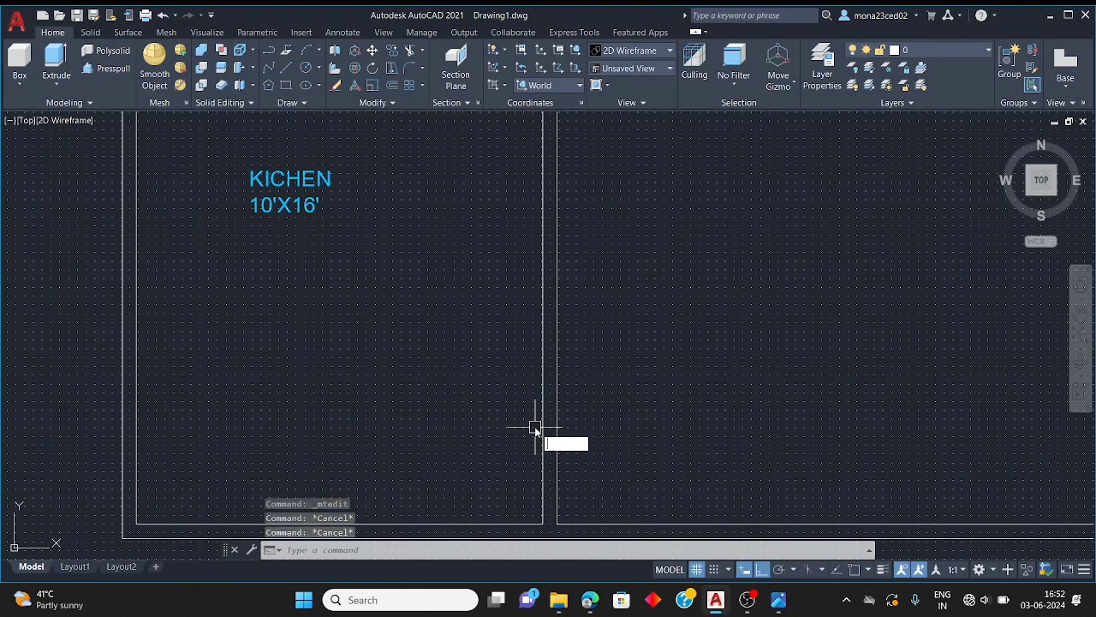
{"action": "type", "text": "o"}
{"action": "key", "text": "Return"}
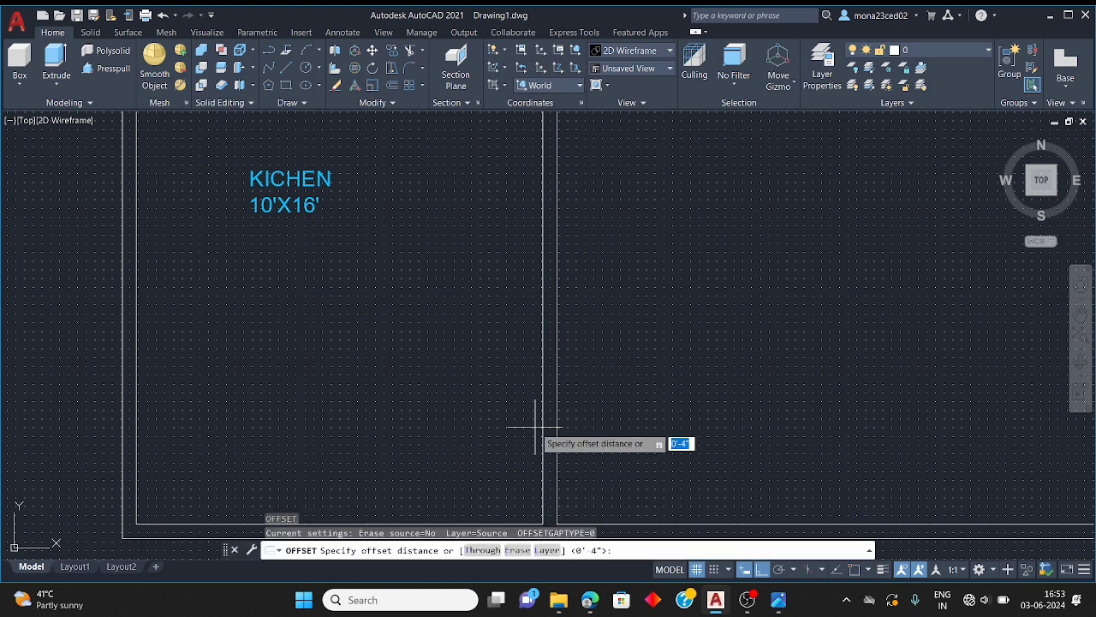
{"action": "type", "text": "5'"}
{"action": "key", "text": "Return"}
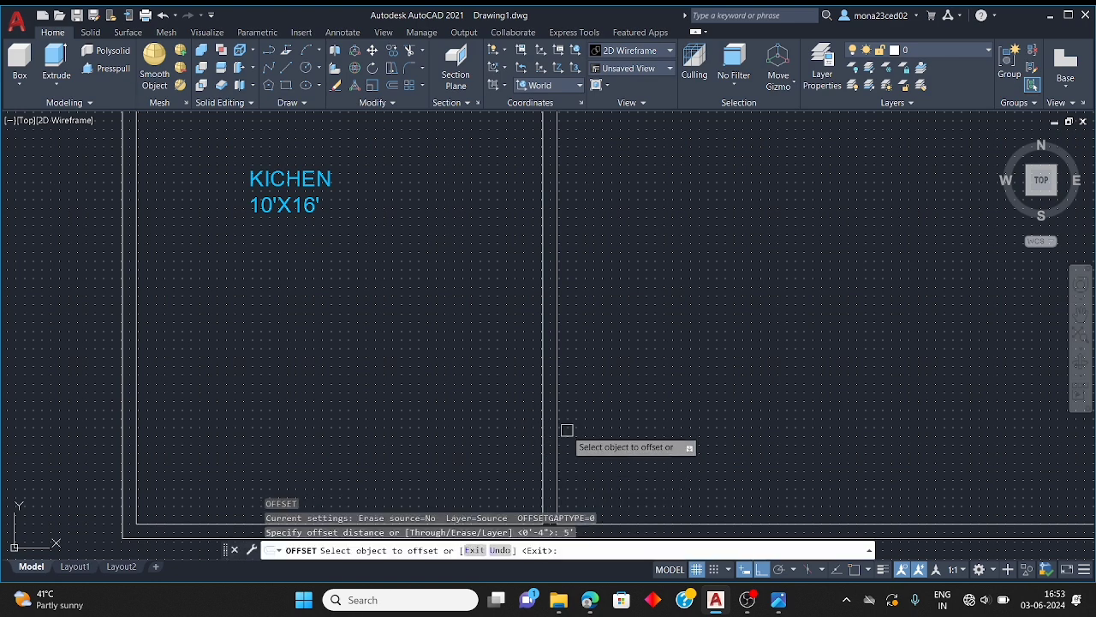
{"action": "left_click", "coordinate": [562, 420]}
{"action": "left_click", "coordinate": [665, 417]}
{"action": "scroll", "coordinate": [643, 399], "scroll_direction": "down", "scroll_amount": 3}
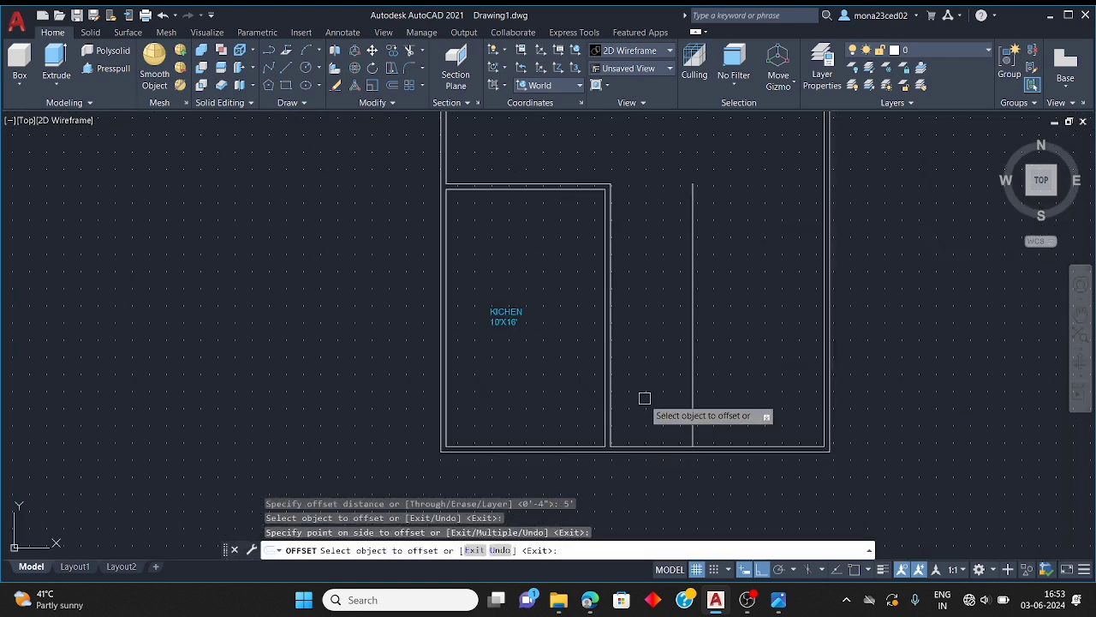
Offset the inner line of the bottom outer wall beside the kitchen 5' upward, and end the Offset command
{"action": "scroll", "coordinate": [654, 458], "scroll_direction": "up", "scroll_amount": 3}
{"action": "left_click", "coordinate": [656, 474]}
{"action": "left_click", "coordinate": [631, 391]}
{"action": "scroll", "coordinate": [636, 352], "scroll_direction": "down", "scroll_amount": 3}
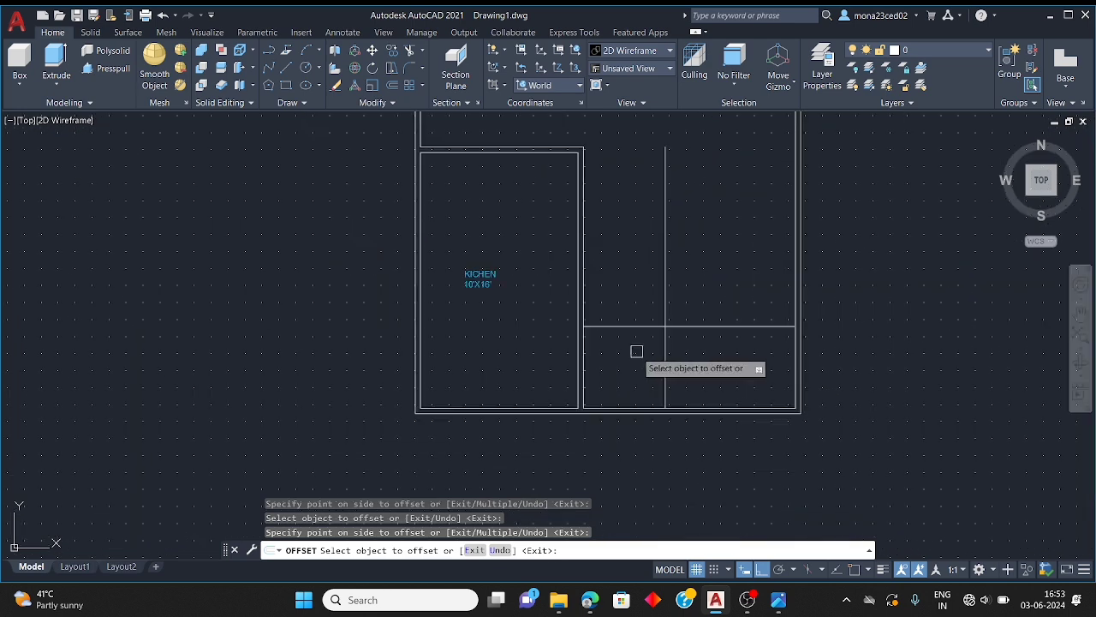
{"action": "scroll", "coordinate": [645, 355], "scroll_direction": "up", "scroll_amount": 3}
{"action": "key", "text": "Escape"}
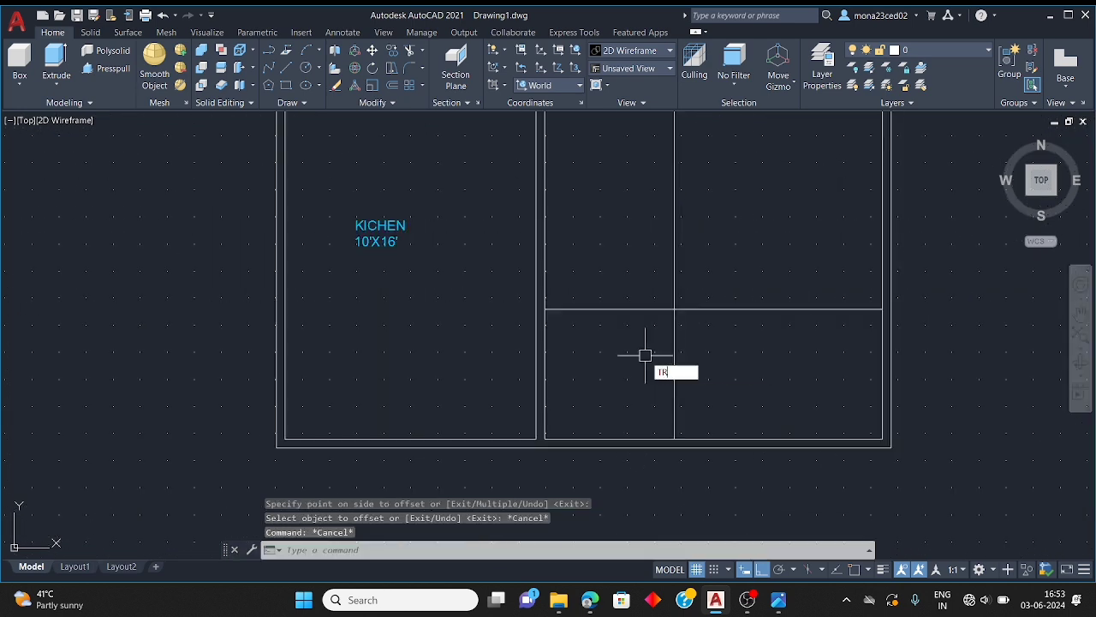
Trim the two crossing offset lines beyond their intersection to leave a closed square room beside the kitchen
{"action": "type", "text": "TR"}
{"action": "key", "text": "Return"}
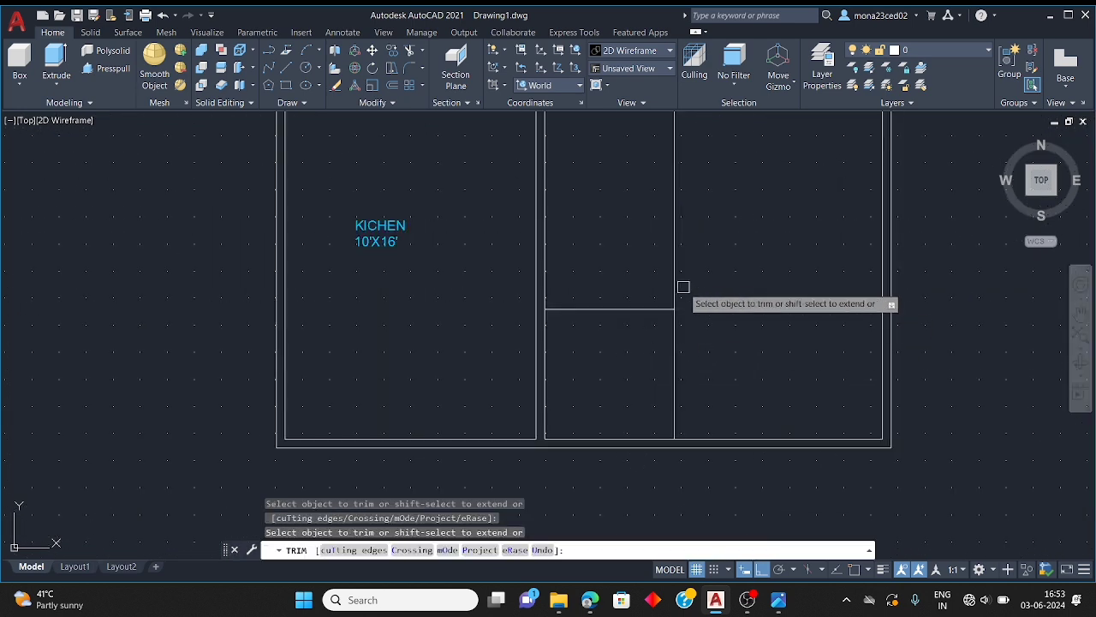
{"action": "scroll", "coordinate": [678, 287], "scroll_direction": "up", "scroll_amount": 2}
{"action": "key", "text": "Escape"}
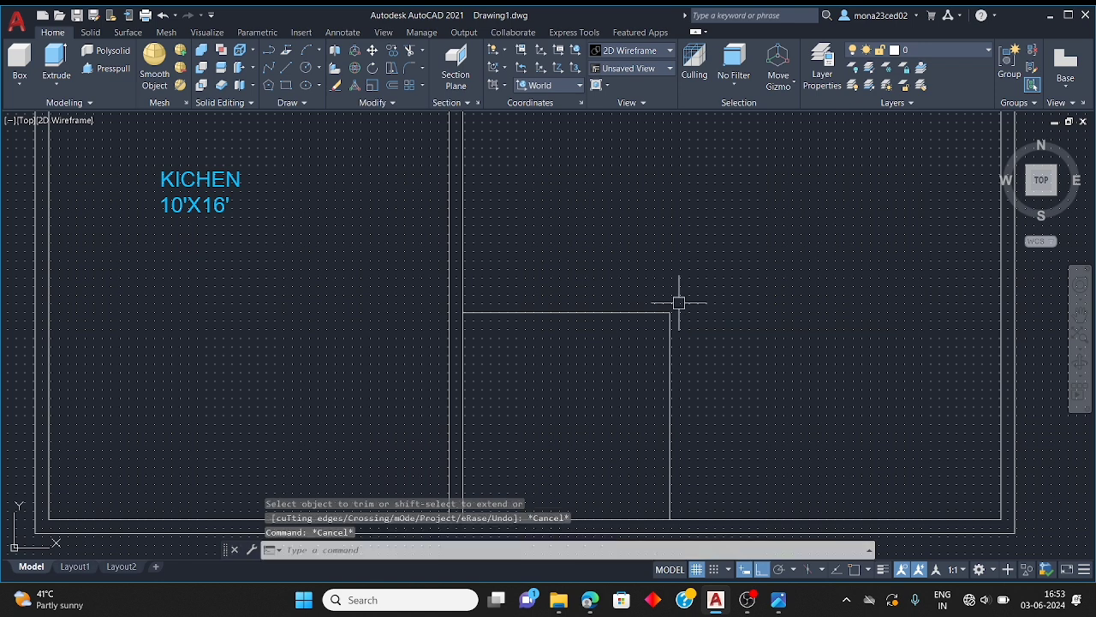
{"action": "key", "text": "Escape"}
Offset the small room's top line upward and its right line outward by 4" to give both walls thickness
{"action": "type", "text": "O"}
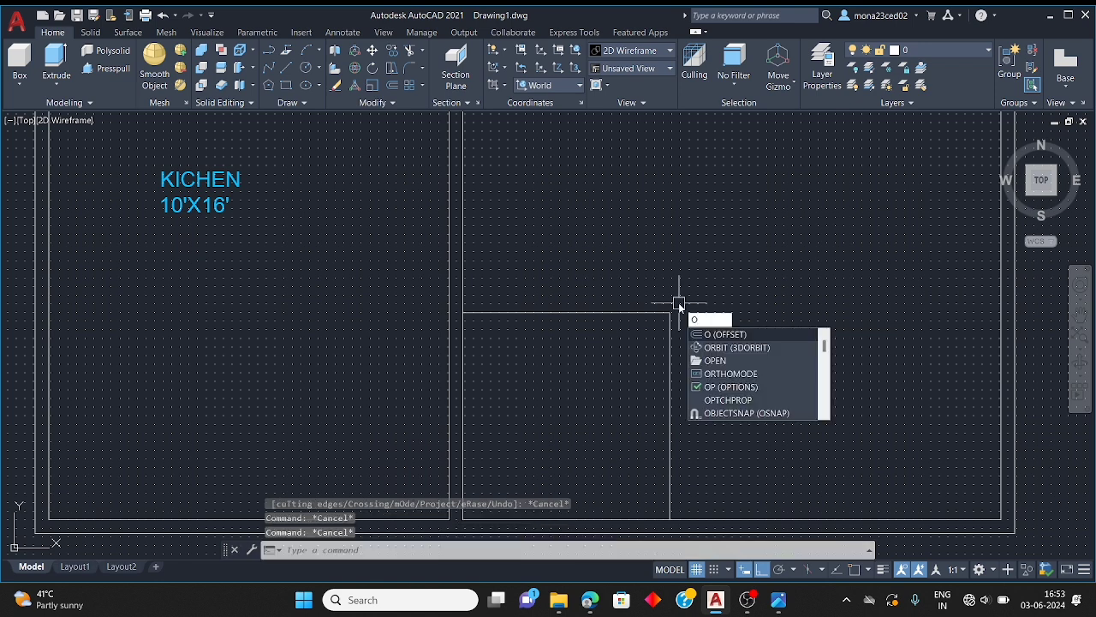
{"action": "key", "text": "Return"}
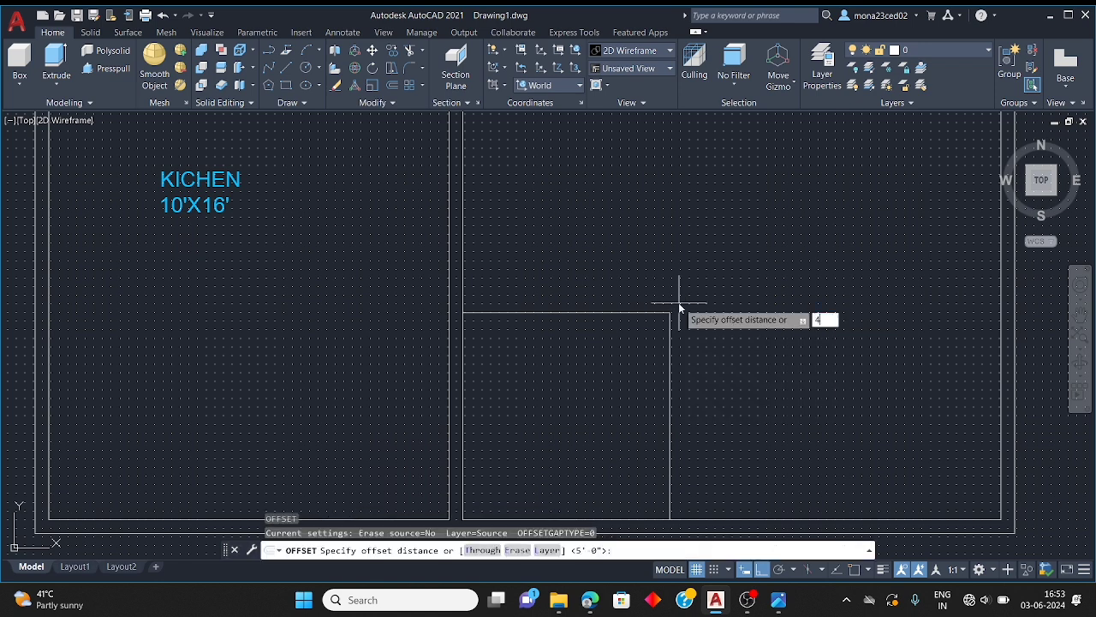
{"action": "type", "text": "4"}
{"action": "key", "text": "Return"}
{"action": "left_click", "coordinate": [633, 312]}
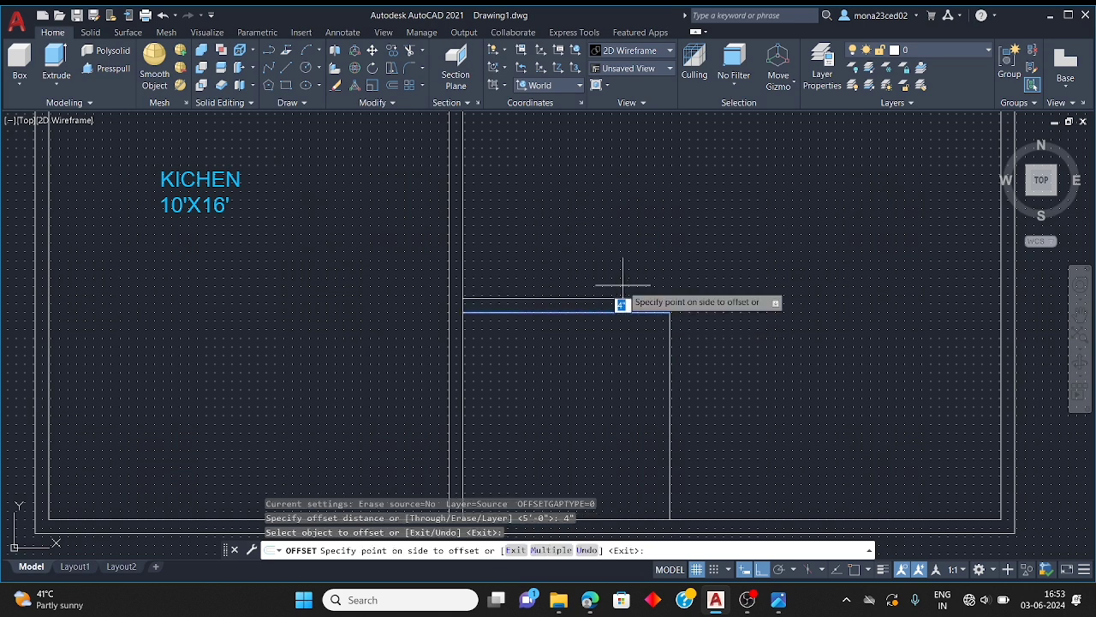
{"action": "left_click", "coordinate": [632, 289]}
{"action": "left_click", "coordinate": [672, 349]}
{"action": "left_click", "coordinate": [699, 357]}
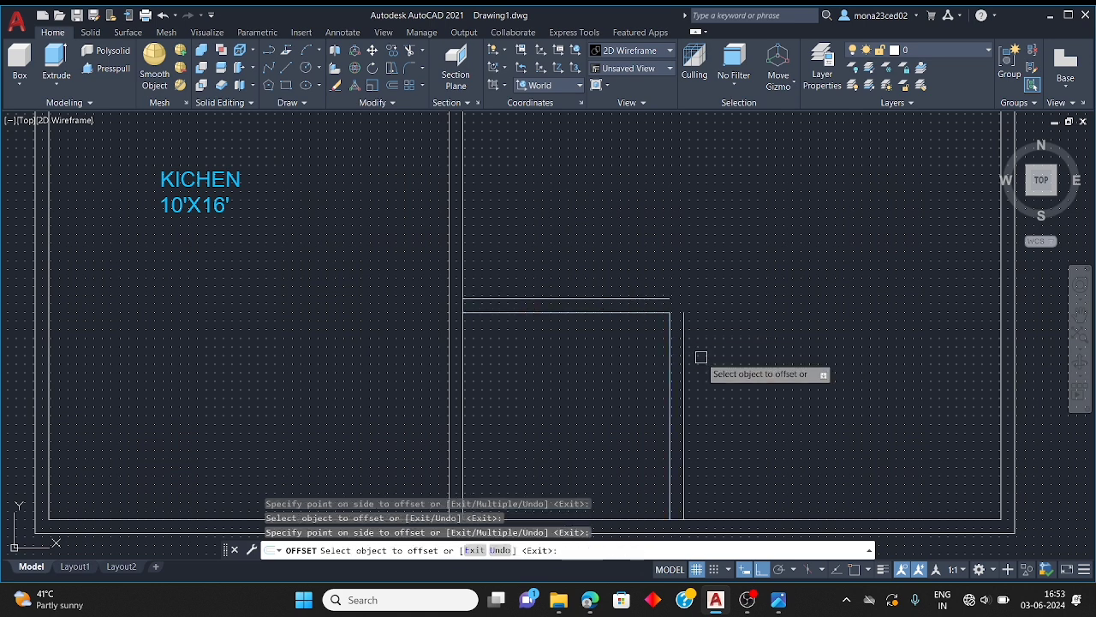
{"action": "key", "text": "Escape"}
{"action": "key", "text": "Escape"}
{"action": "key", "text": "Escape"}
Stretch the upper end of the small room's outer right wall line about 5" upward, past the outer top line
{"action": "left_click", "coordinate": [683, 358]}
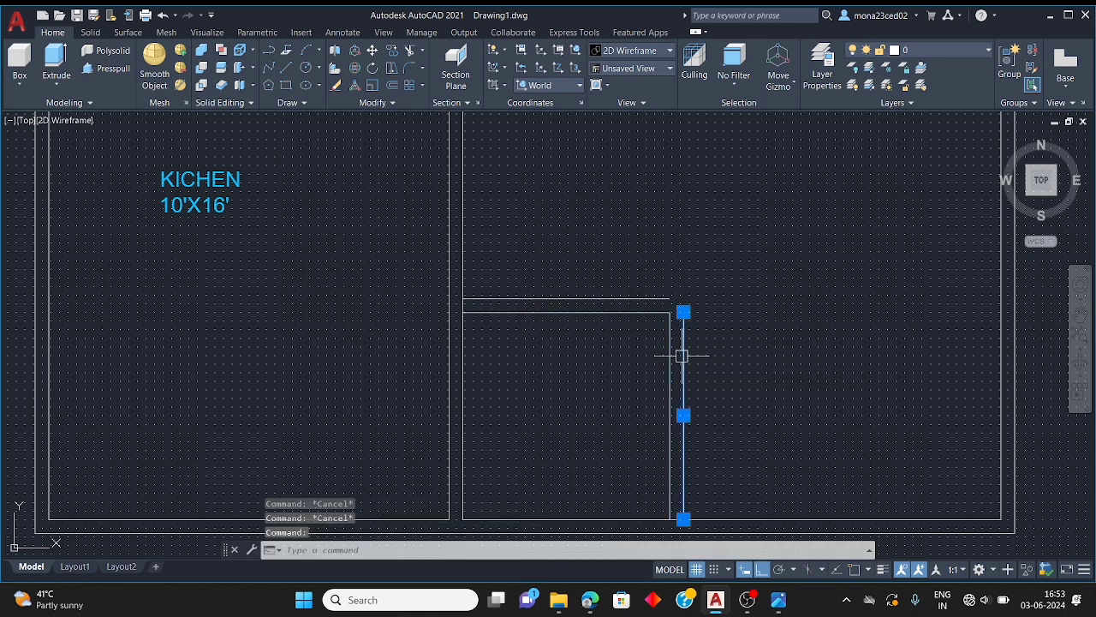
{"action": "scroll", "coordinate": [681, 305], "scroll_direction": "up", "scroll_amount": 6}
{"action": "left_click", "coordinate": [685, 339]}
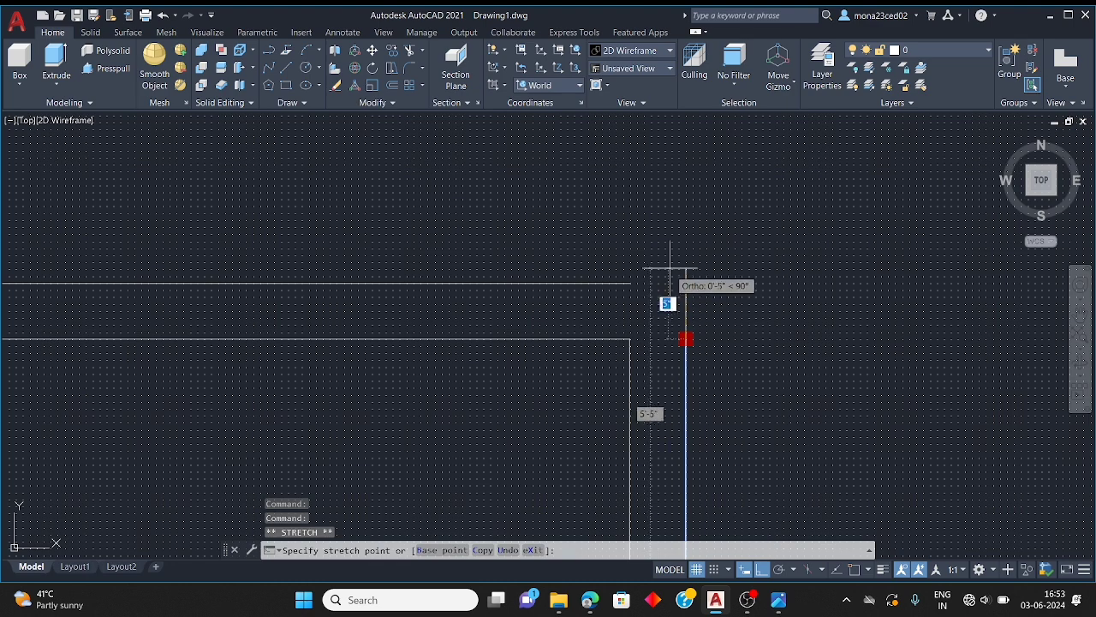
{"action": "key", "text": "Escape"}
{"action": "key", "text": "Escape"}
{"action": "key", "text": "Escape"}
Extend the small room's outer top wall line to meet the outer right wall line
{"action": "type", "text": "ex"}
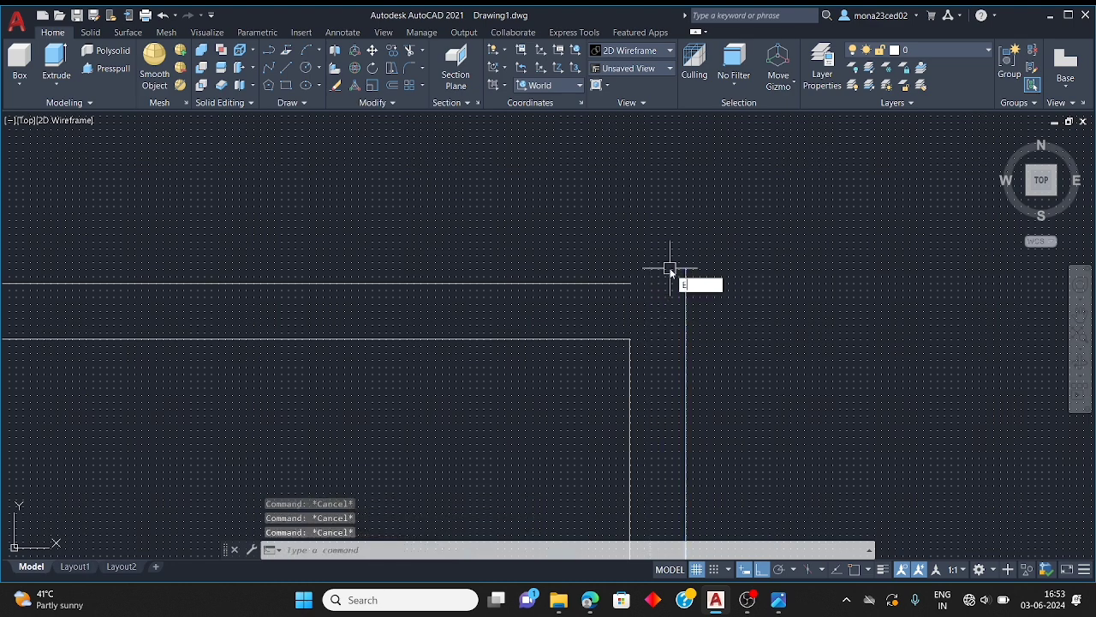
{"action": "key", "text": "Return"}
{"action": "left_click", "coordinate": [595, 283]}
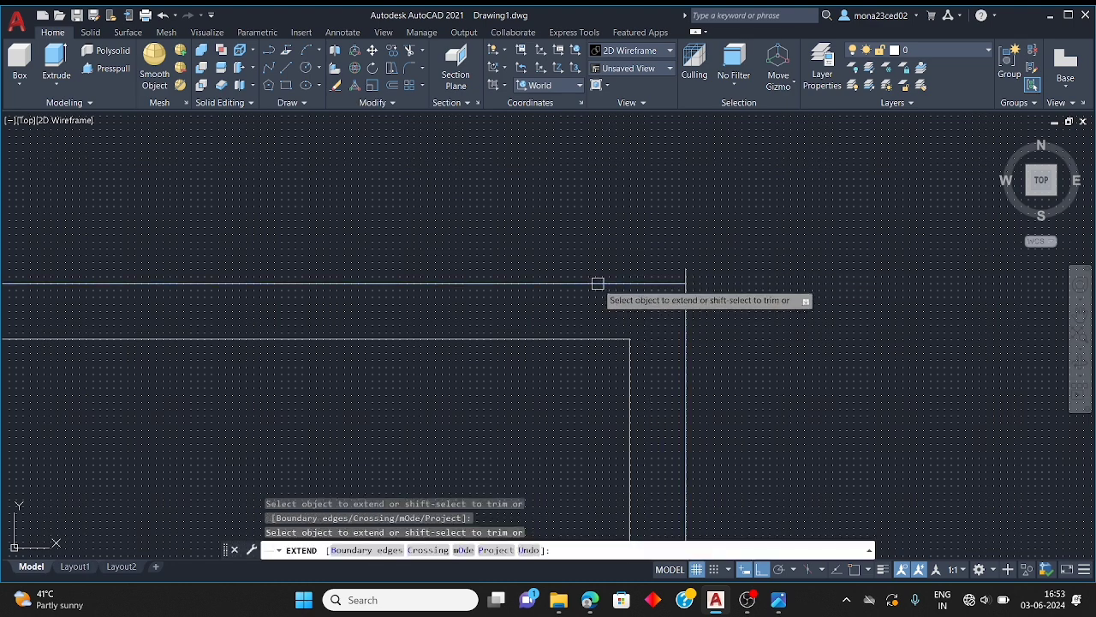
{"action": "key", "text": "Escape"}
Trim the overhanging end of the outer right wall line and the leftover segments at the small room's wall junctions
{"action": "type", "text": "tr"}
{"action": "key", "text": "Return"}
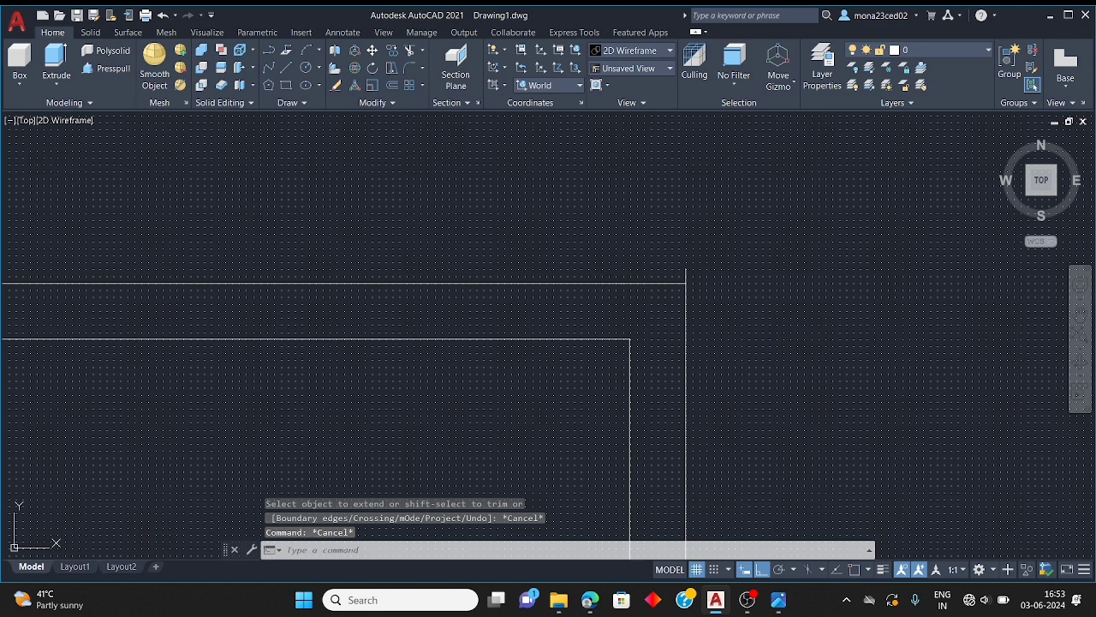
{"action": "left_click", "coordinate": [685, 278]}
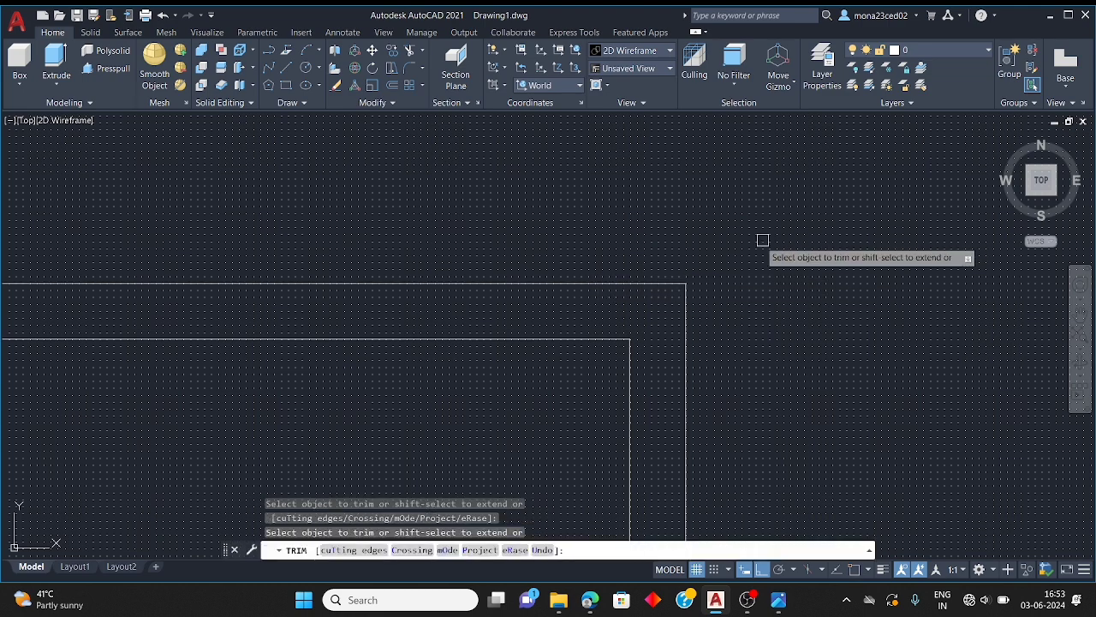
{"action": "scroll", "coordinate": [758, 242], "scroll_direction": "down", "scroll_amount": 2}
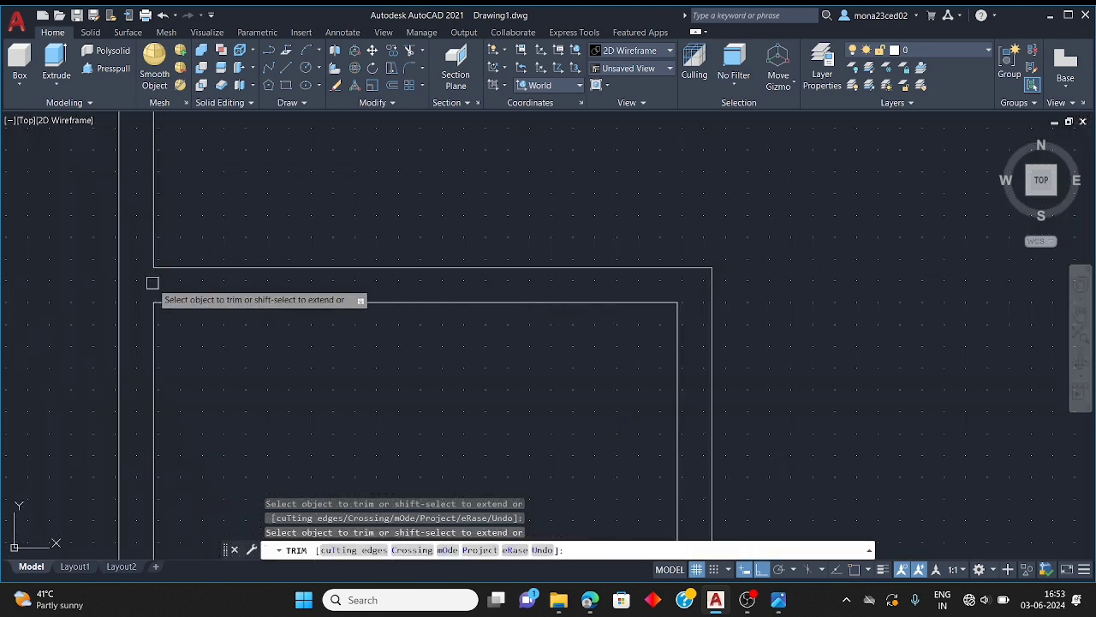
{"action": "scroll", "coordinate": [372, 245], "scroll_direction": "down", "scroll_amount": 3}
{"action": "scroll", "coordinate": [436, 386], "scroll_direction": "up", "scroll_amount": 3}
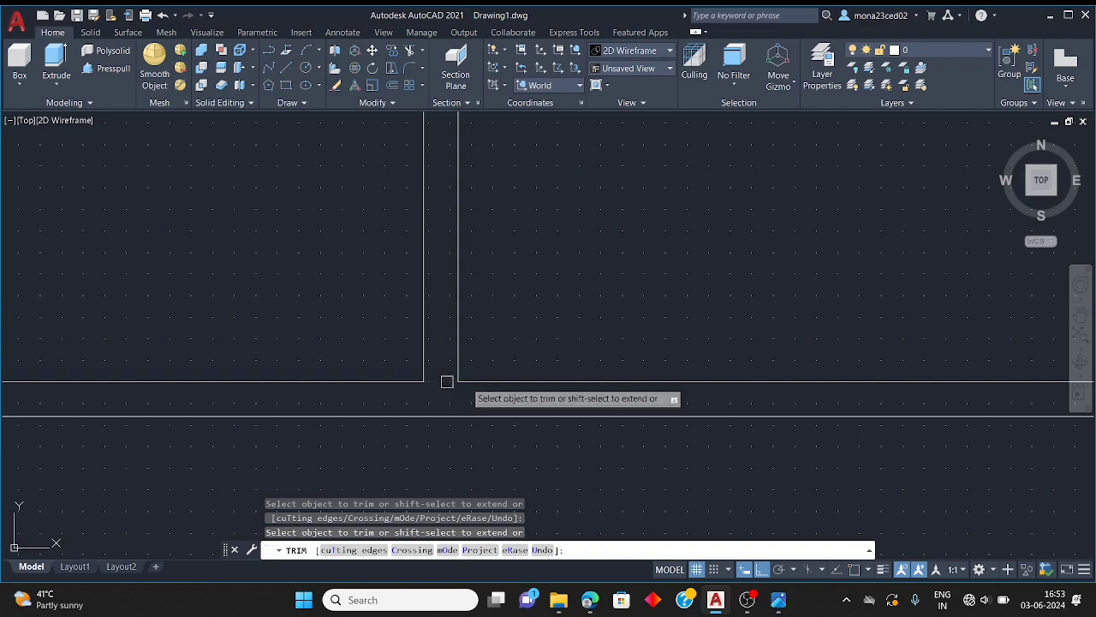
{"action": "scroll", "coordinate": [445, 379], "scroll_direction": "down", "scroll_amount": 6}
{"action": "scroll", "coordinate": [411, 283], "scroll_direction": "up", "scroll_amount": 2}
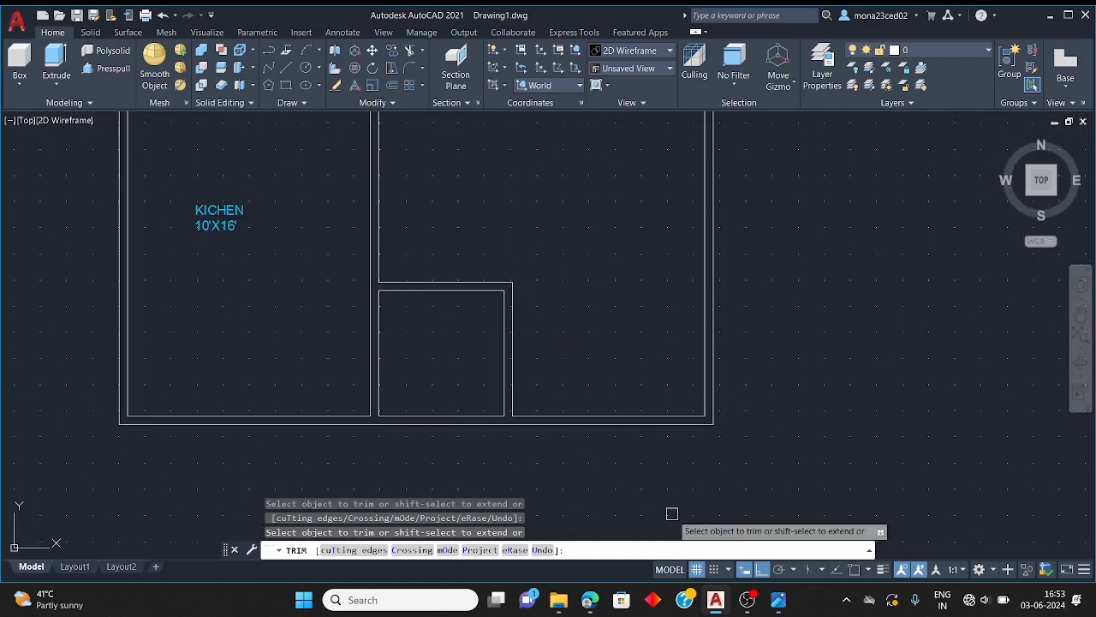
Check the wash room in the reference image, and paste a copy of the kitchen label inside the small room
{"action": "left_click", "coordinate": [777, 600]}
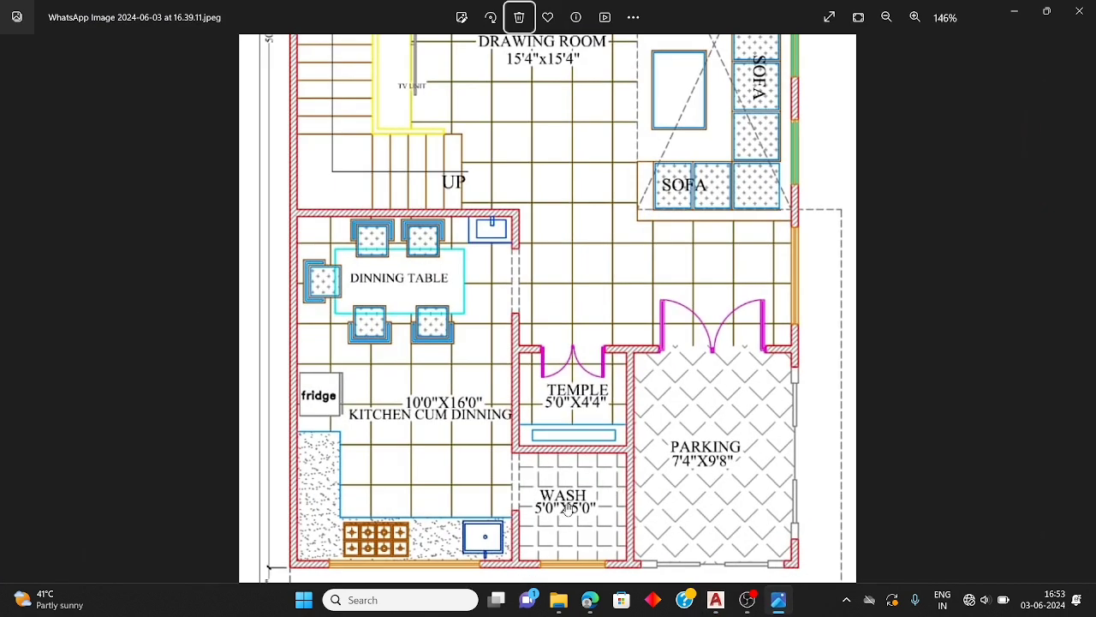
{"action": "left_click", "coordinate": [1014, 10]}
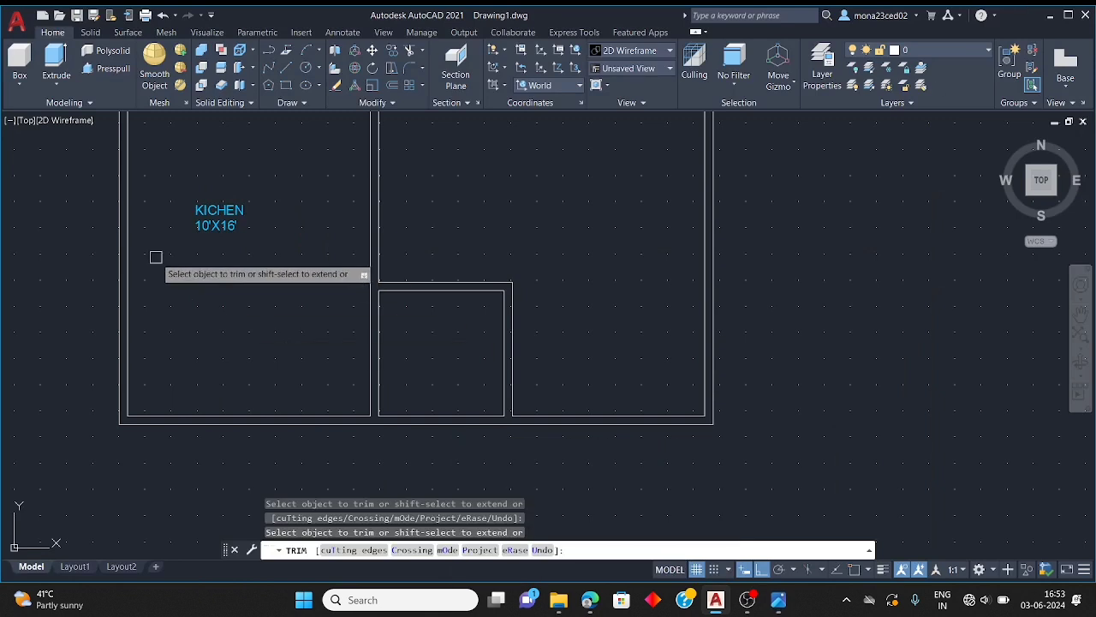
{"action": "key", "text": "Escape"}
{"action": "key", "text": "Escape"}
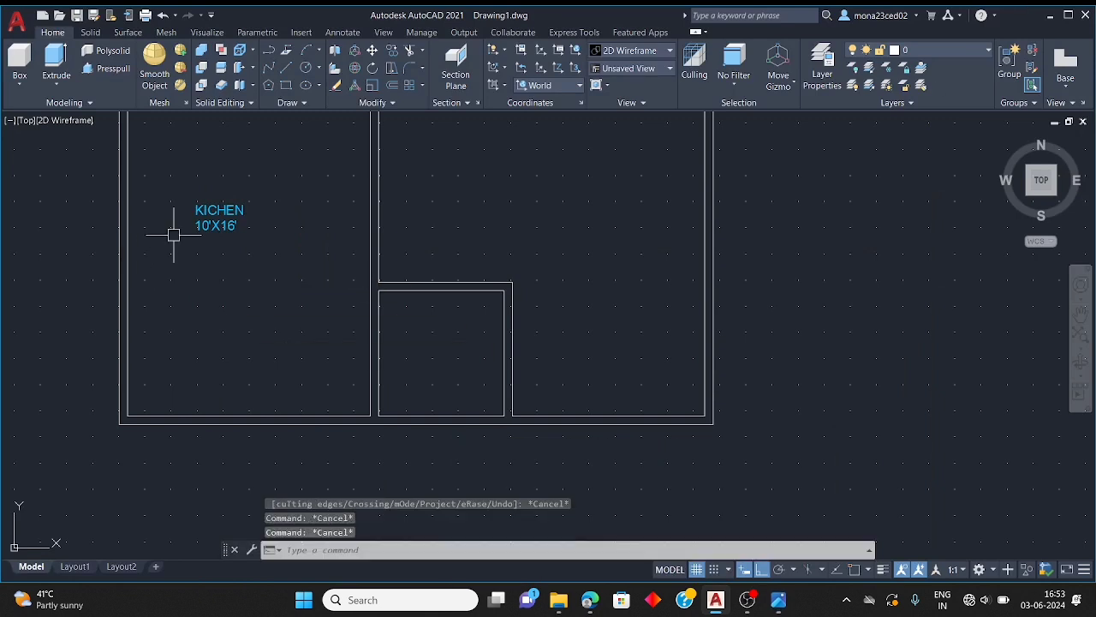
{"action": "left_click", "coordinate": [205, 223]}
{"action": "key", "text": "ctrl+c"}
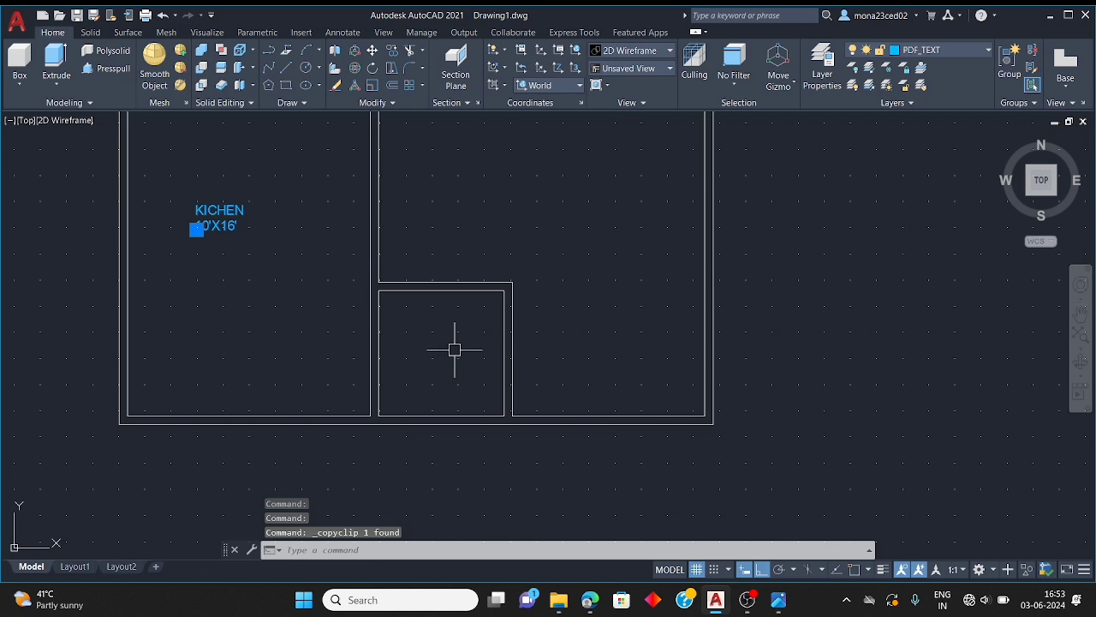
{"action": "key", "text": "ctrl+v"}
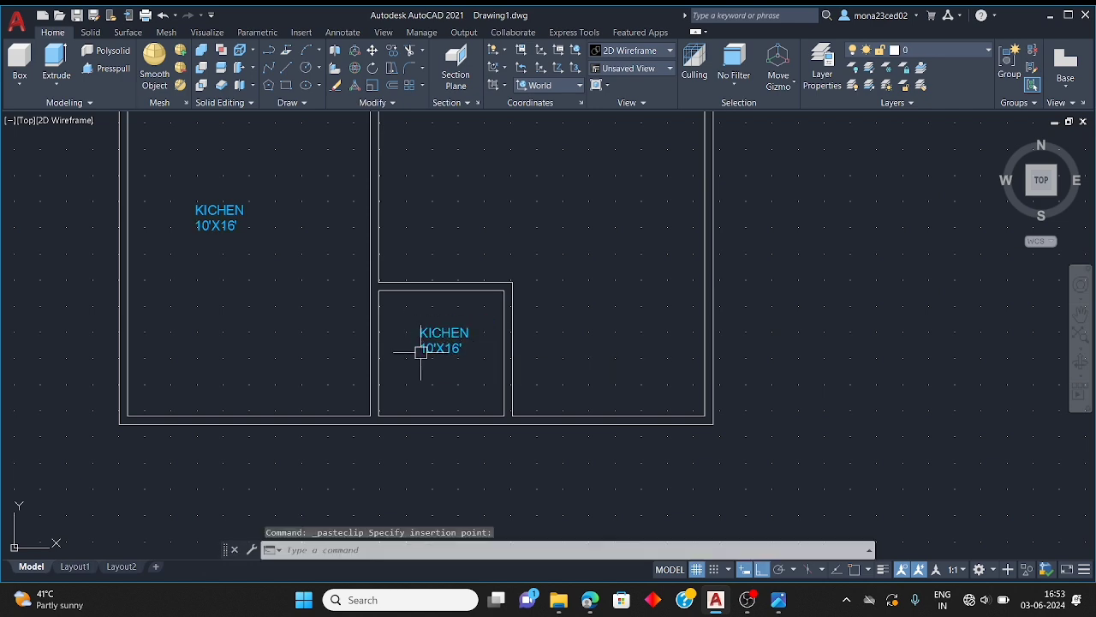
{"action": "scroll", "coordinate": [421, 351], "scroll_direction": "up", "scroll_amount": 4}
{"action": "key", "text": "Escape"}
{"action": "key", "text": "Escape"}
{"action": "key", "text": "Escape"}
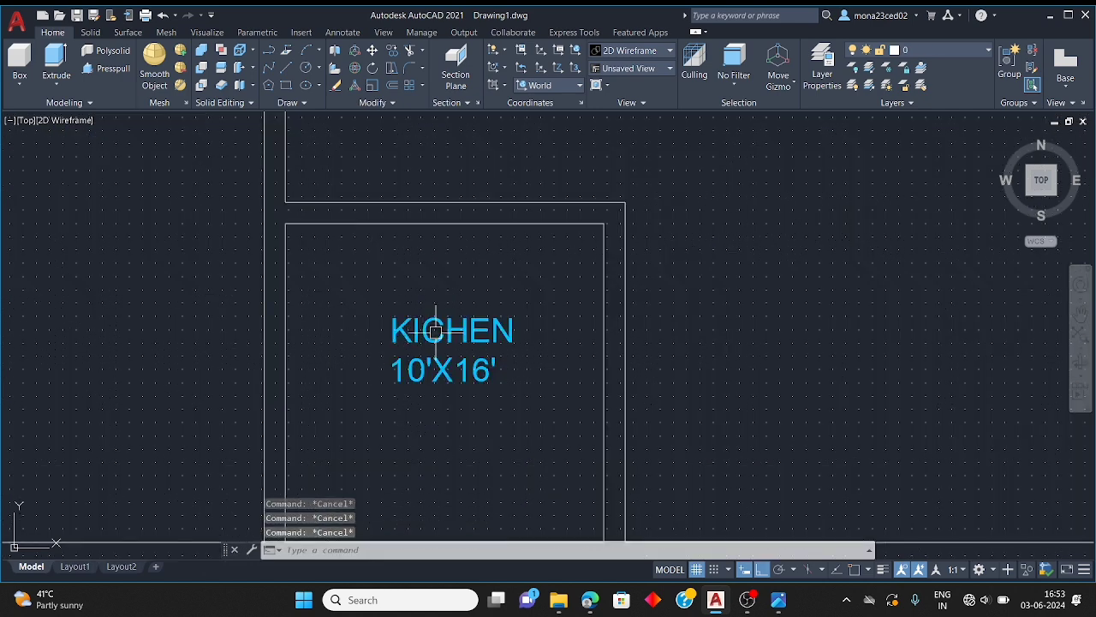
Open the pasted label for editing and replace its first line with WASH
{"action": "double_click", "coordinate": [435, 331]}
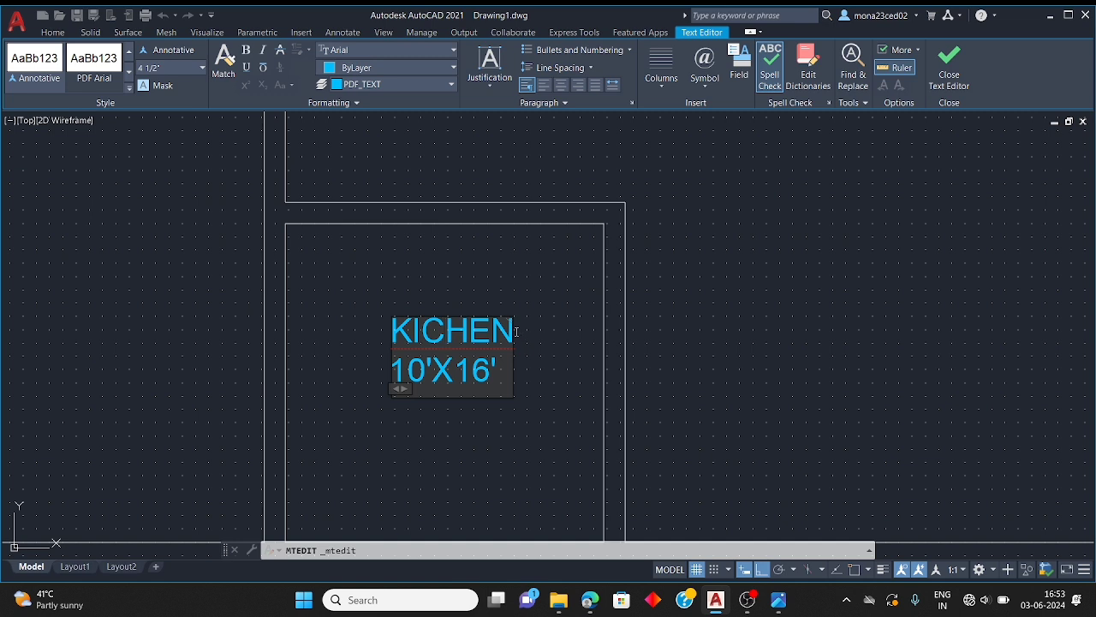
{"action": "key", "text": "BackSpace"}
{"action": "key", "text": "BackSpace"}
{"action": "key", "text": "BackSpace"}
{"action": "key", "text": "BackSpace"}
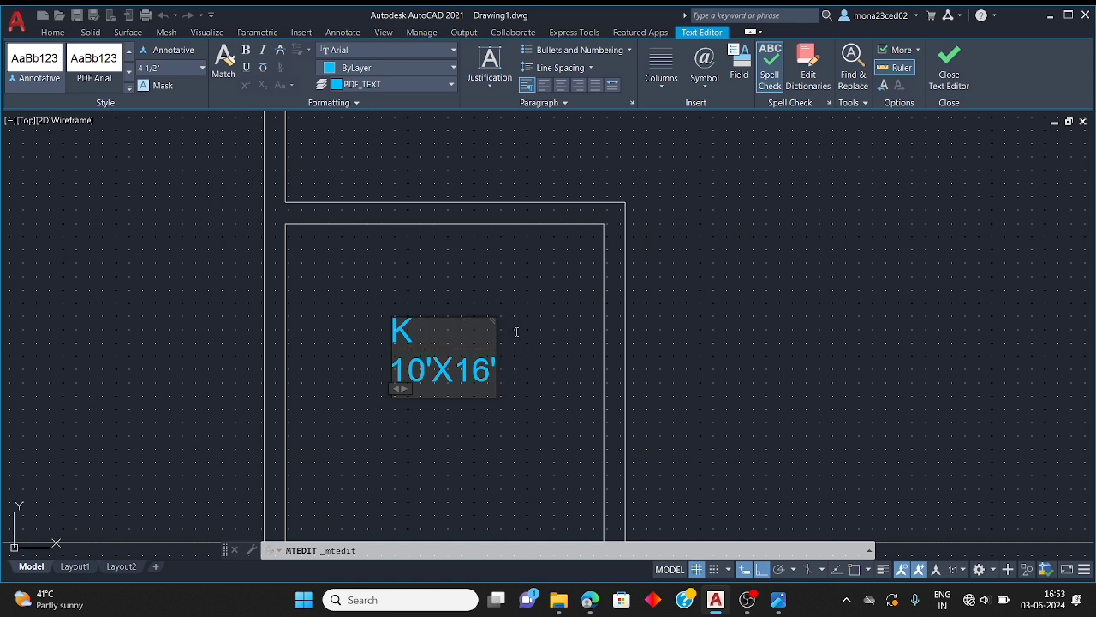
{"action": "type", "text": "WASH"}
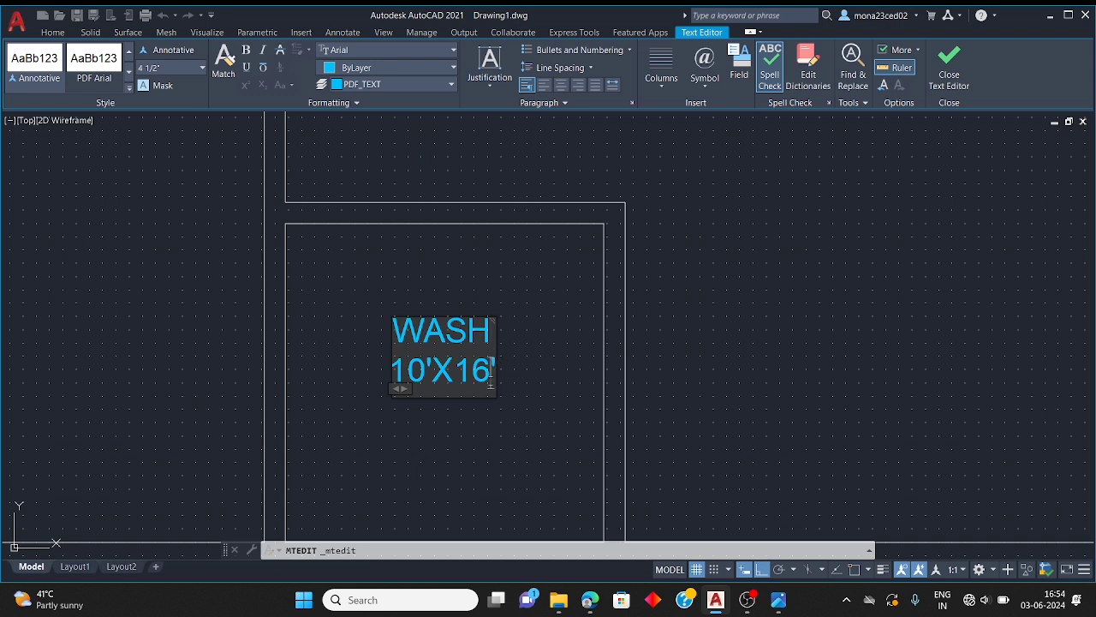
Replace the wash label's second line with 5' X 5' and finish editing the text
{"action": "key", "text": "BackSpace"}
{"action": "key", "text": "BackSpace"}
{"action": "key", "text": "BackSpace"}
{"action": "key", "text": "BackSpace"}
{"action": "key", "text": "BackSpace"}
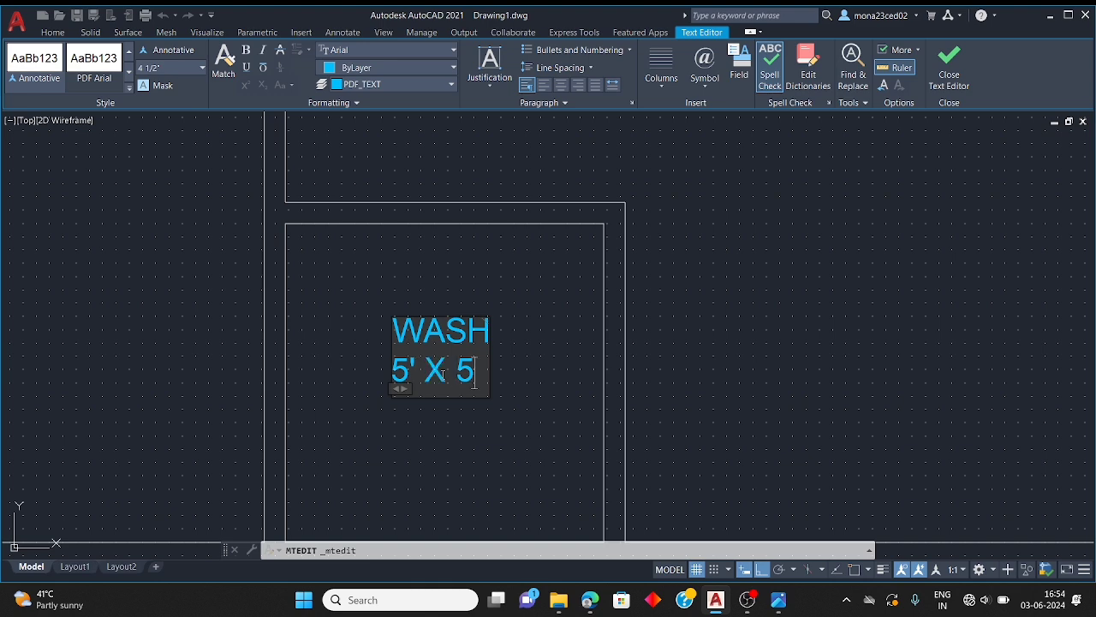
{"action": "left_click", "coordinate": [737, 406]}
{"action": "scroll", "coordinate": [463, 310], "scroll_direction": "down", "scroll_amount": 6}
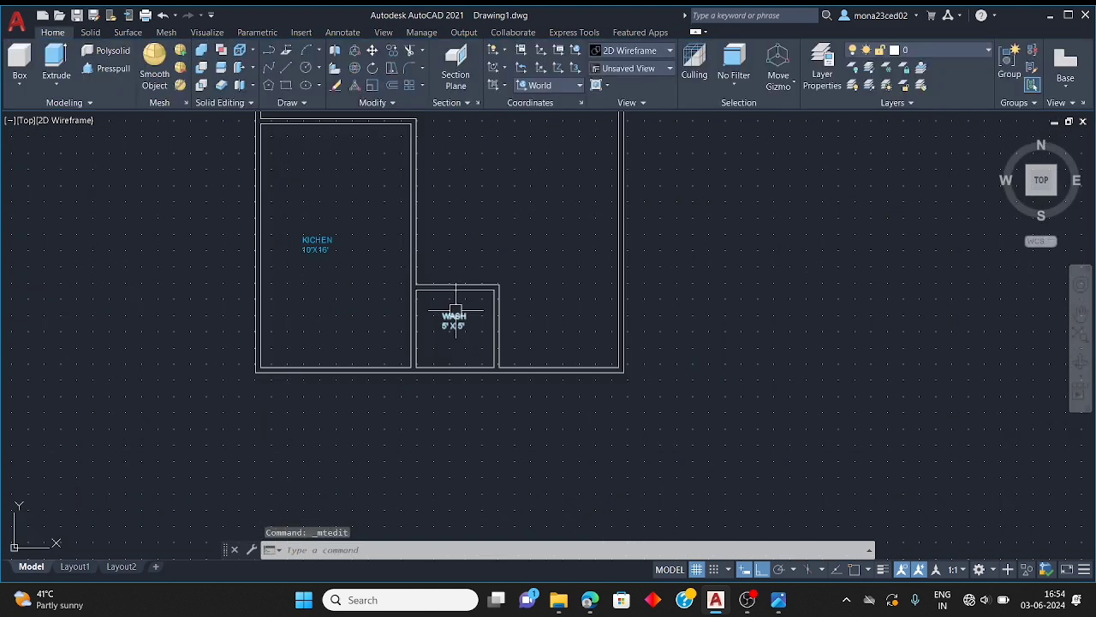
Examine the temple room above the wash room in the reference image, and return to the drawing
{"action": "scroll", "coordinate": [514, 354], "scroll_direction": "up", "scroll_amount": 6}
{"action": "mouse_move", "coordinate": [771, 602]}
{"action": "left_click", "coordinate": [706, 524]}
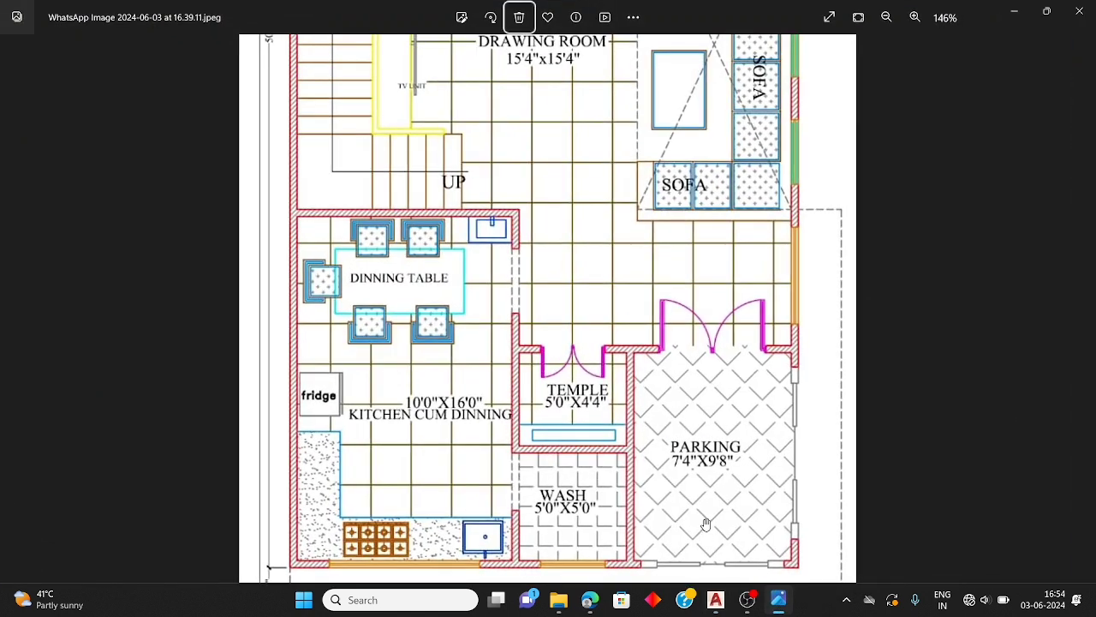
{"action": "scroll", "coordinate": [552, 409], "scroll_direction": "up", "scroll_amount": 1}
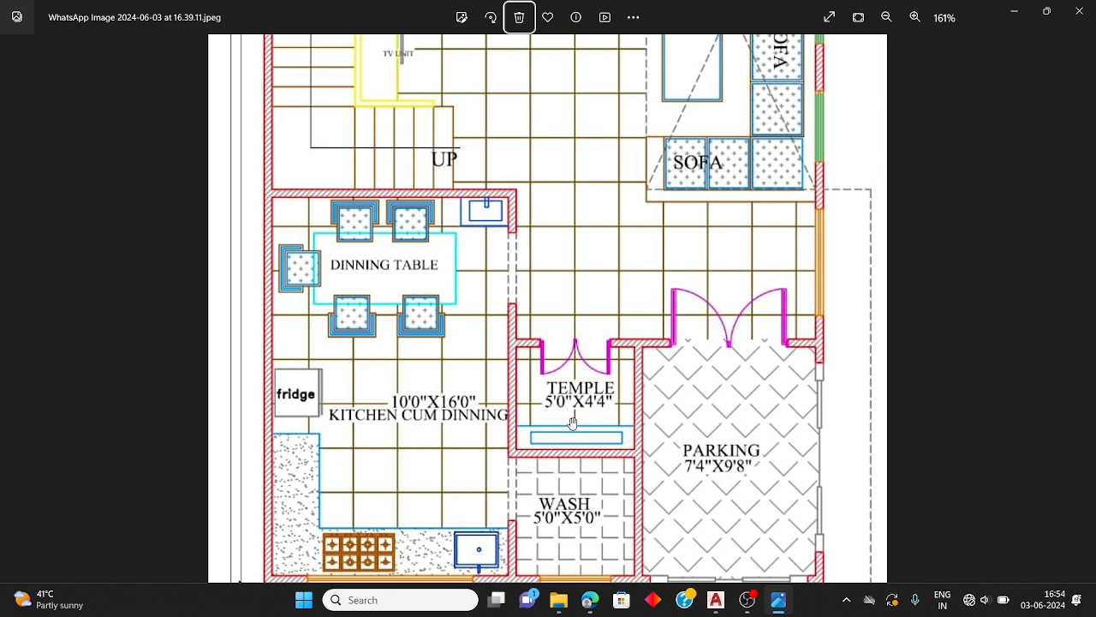
{"action": "left_click", "coordinate": [1014, 11]}
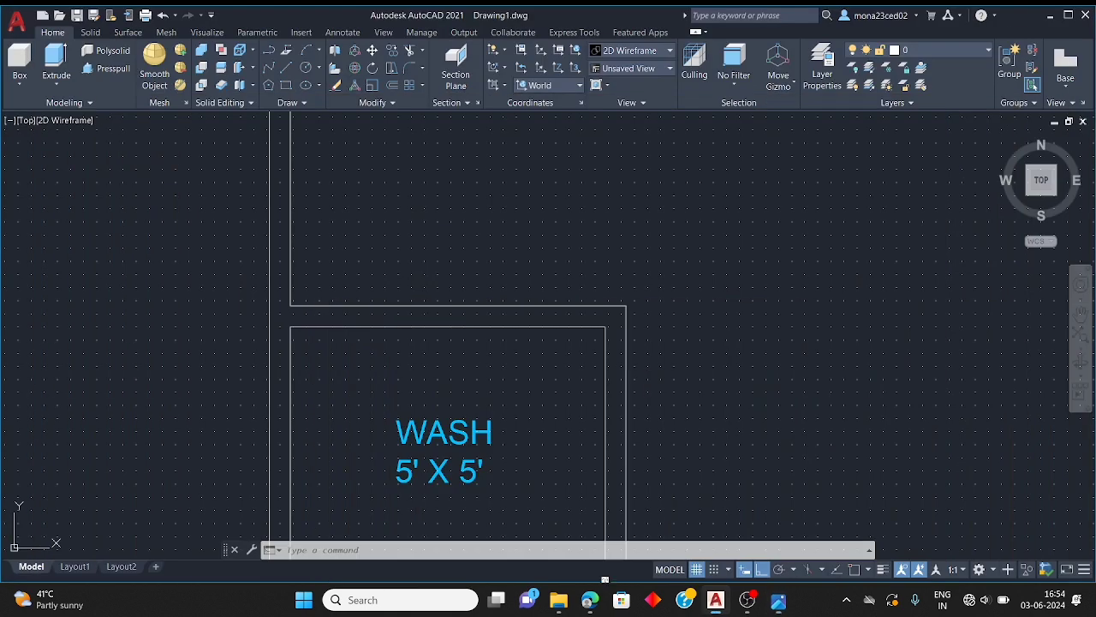
Stretch the wash room's outer right wall line upward to a total length of about 9'-8 3/4"
{"action": "scroll", "coordinate": [530, 349], "scroll_direction": "down", "scroll_amount": 3}
{"action": "scroll", "coordinate": [509, 306], "scroll_direction": "up", "scroll_amount": 2}
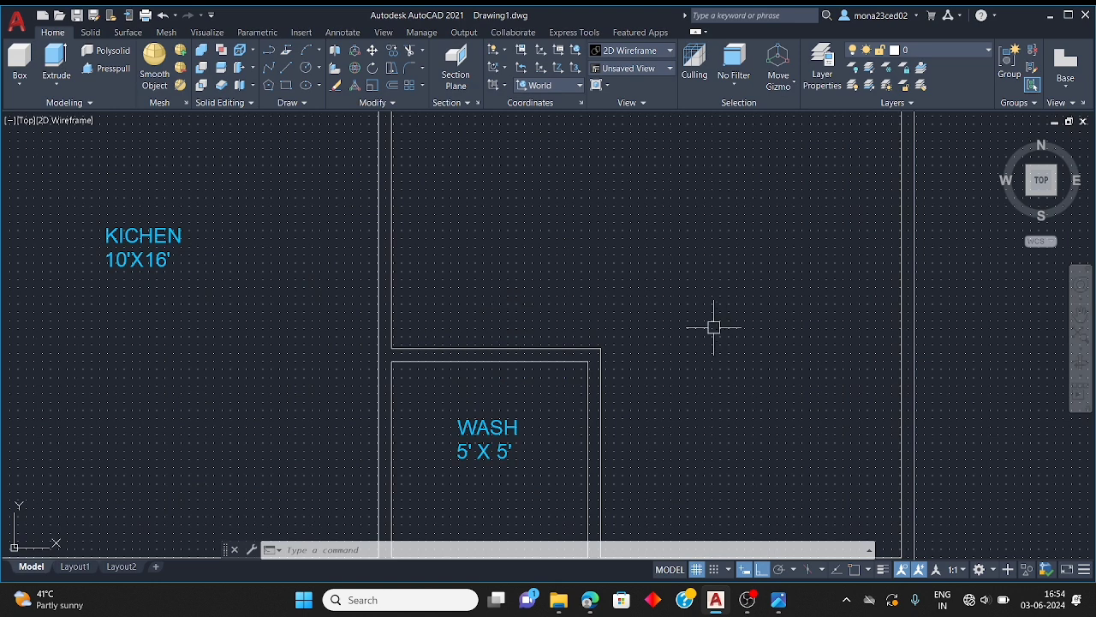
{"action": "key", "text": "Escape"}
{"action": "key", "text": "Escape"}
{"action": "key", "text": "Escape"}
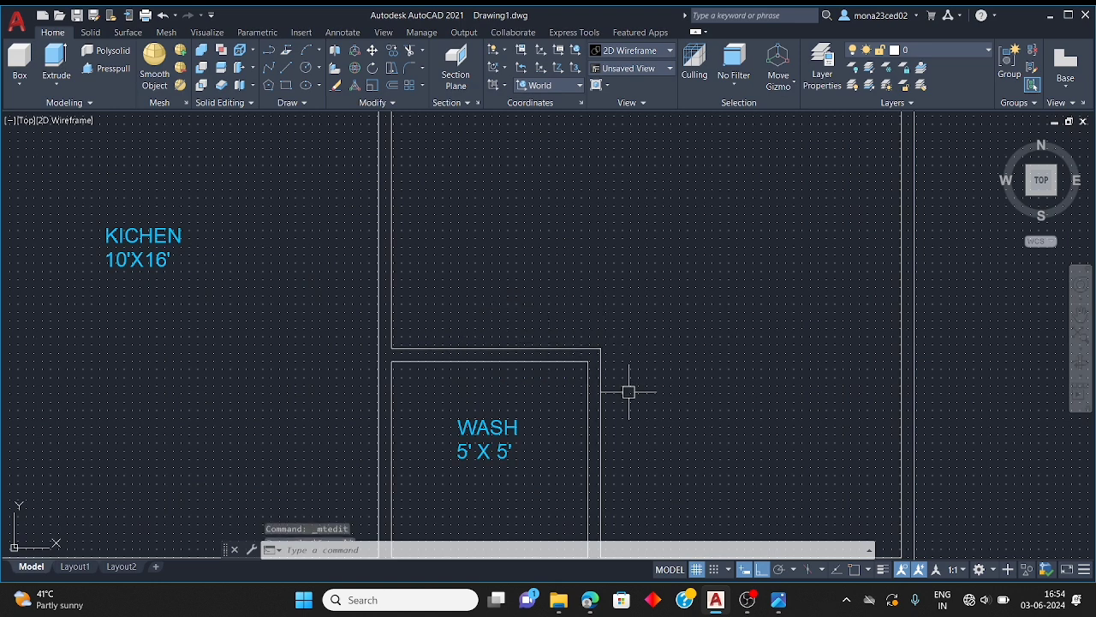
{"action": "left_click", "coordinate": [600, 367]}
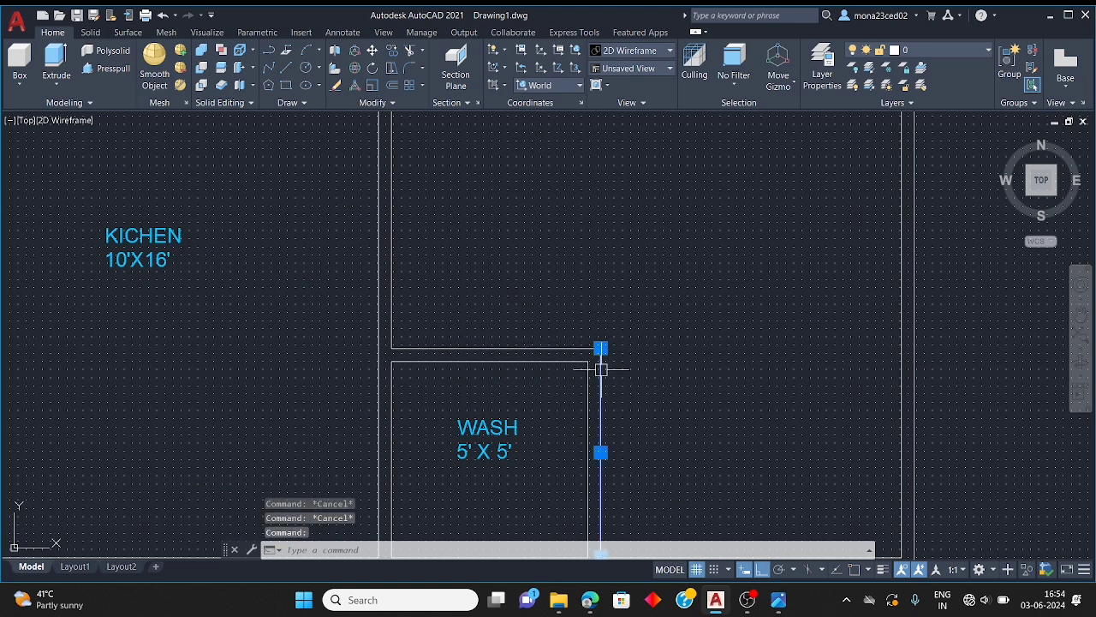
{"action": "left_click", "coordinate": [601, 348]}
{"action": "left_click", "coordinate": [599, 177]}
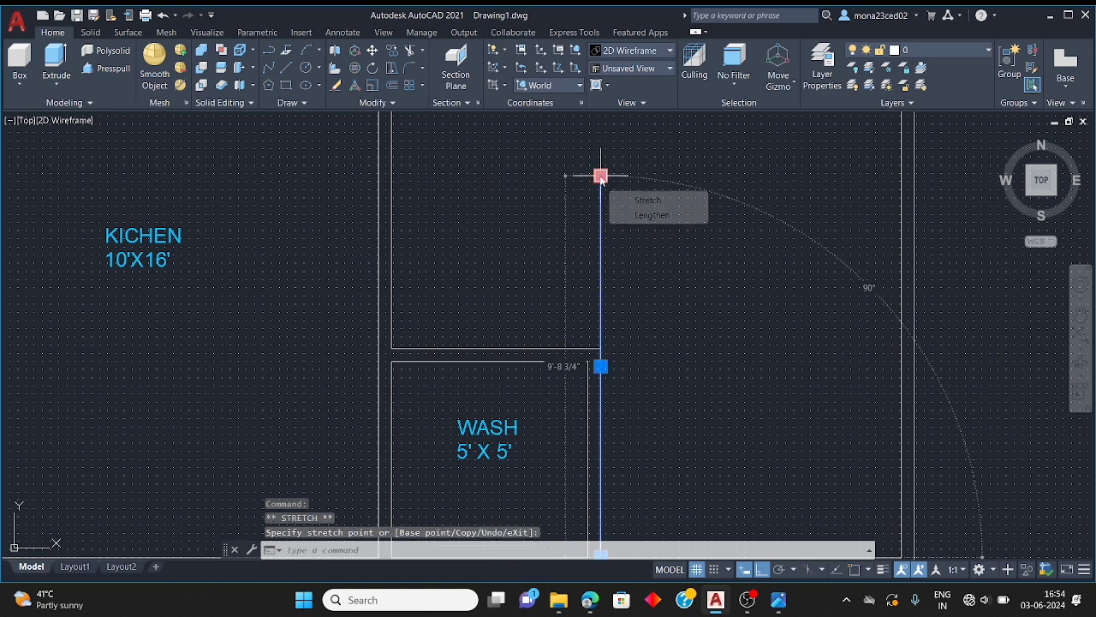
{"action": "key", "text": "Escape"}
{"action": "key", "text": "Escape"}
Offset the wash room's outer upper wall line 4'4" upward to mark the far side of the room above
{"action": "type", "text": "o"}
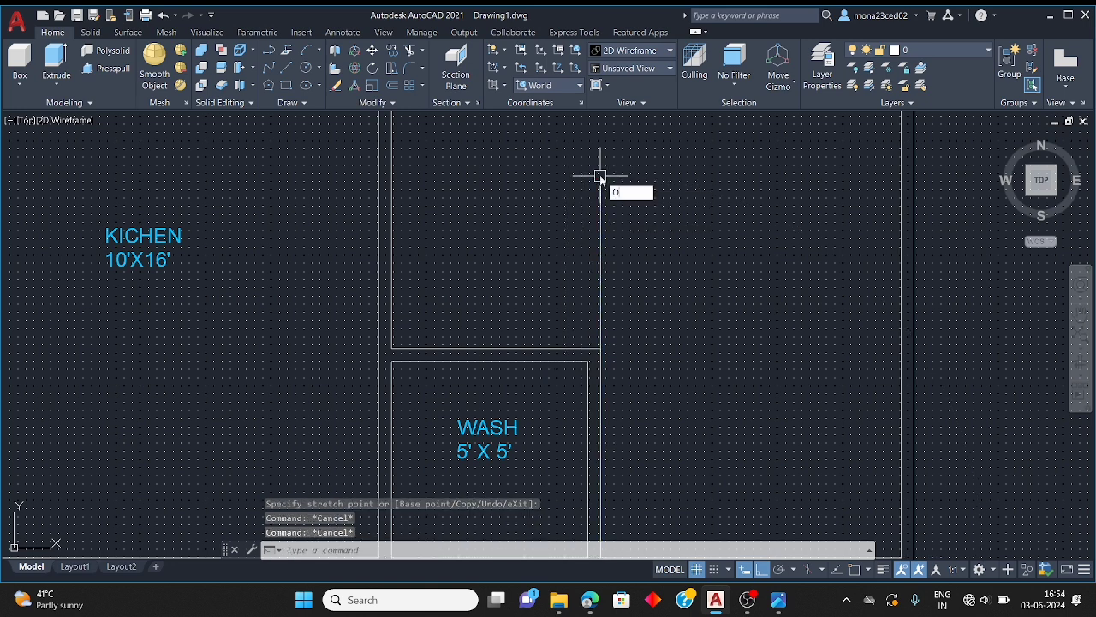
{"action": "key", "text": "Return"}
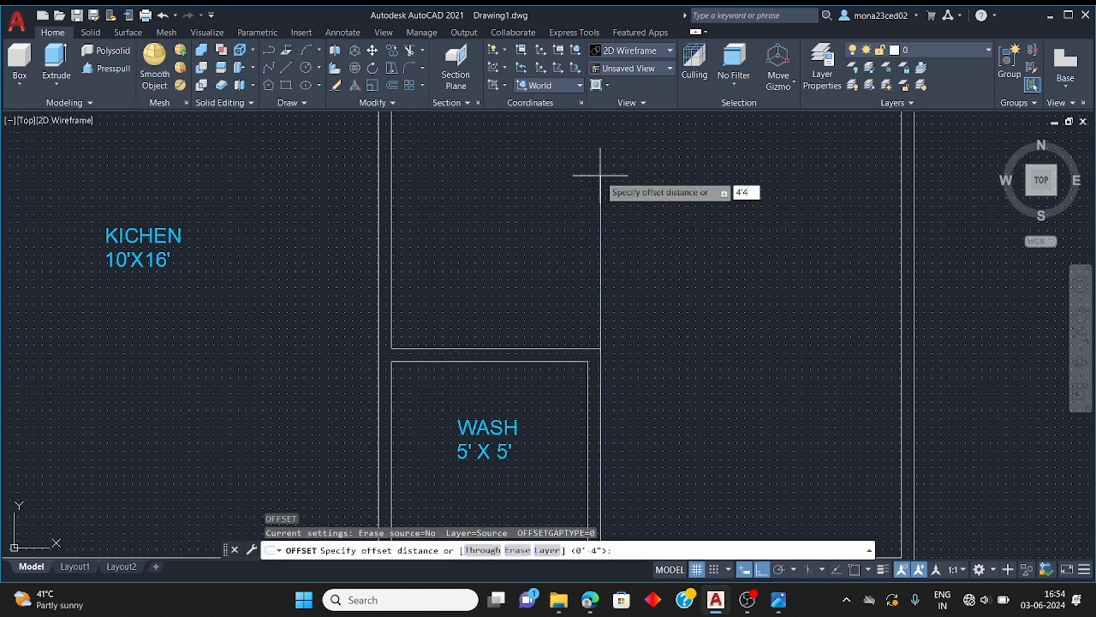
{"action": "key", "text": "Return"}
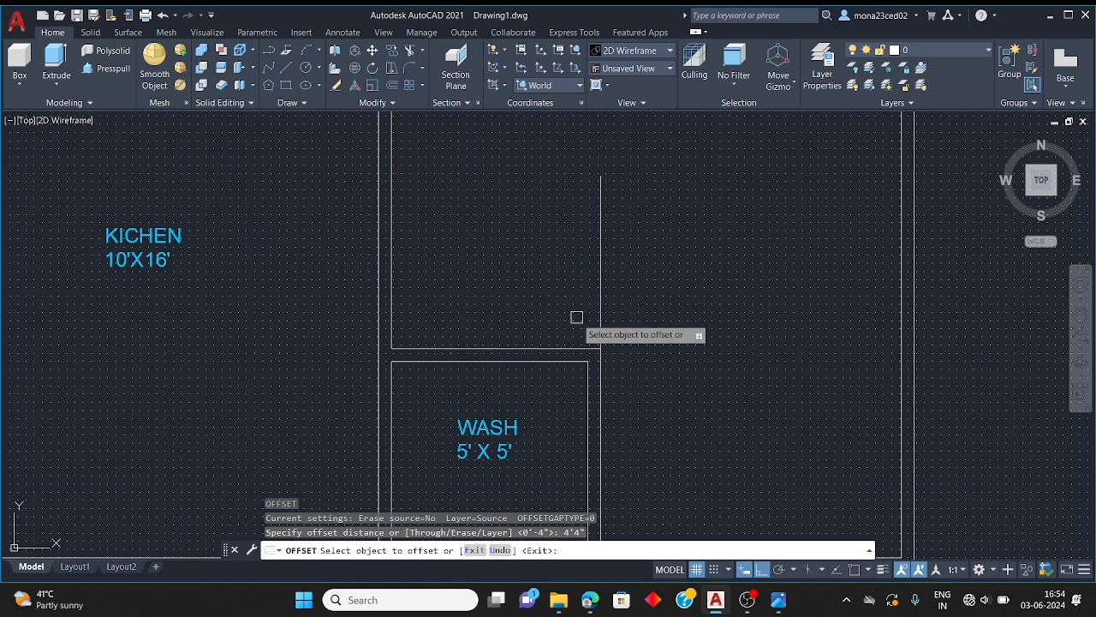
{"action": "left_click", "coordinate": [553, 347]}
{"action": "left_click", "coordinate": [521, 299]}
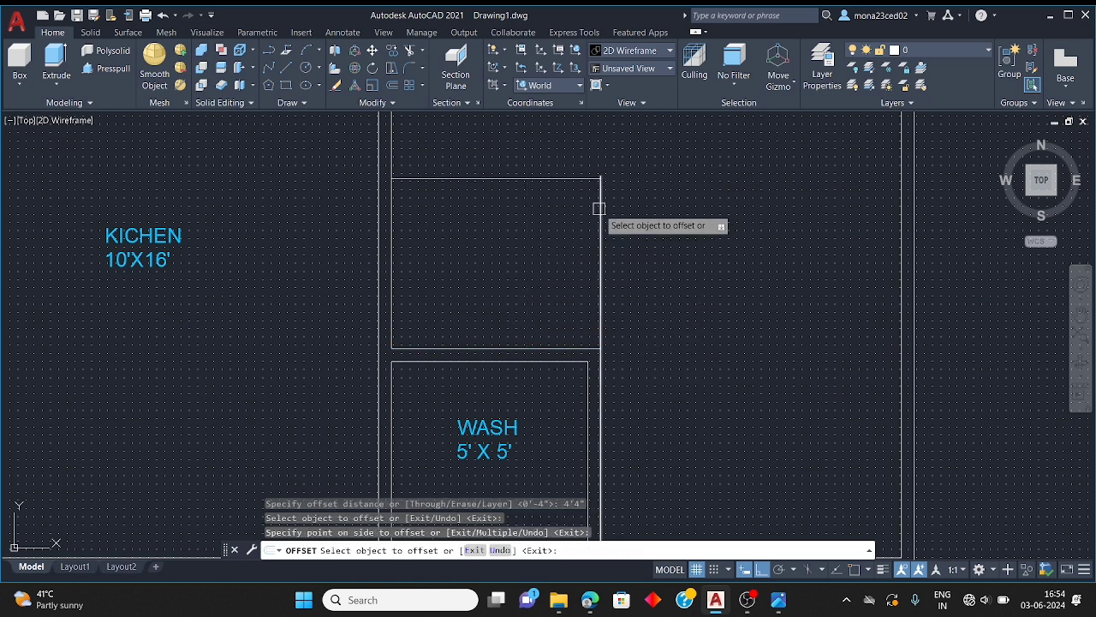
{"action": "scroll", "coordinate": [601, 181], "scroll_direction": "up", "scroll_amount": 3}
{"action": "scroll", "coordinate": [707, 197], "scroll_direction": "down", "scroll_amount": 2}
{"action": "key", "text": "Escape"}
{"action": "key", "text": "Escape"}
{"action": "key", "text": "Escape"}
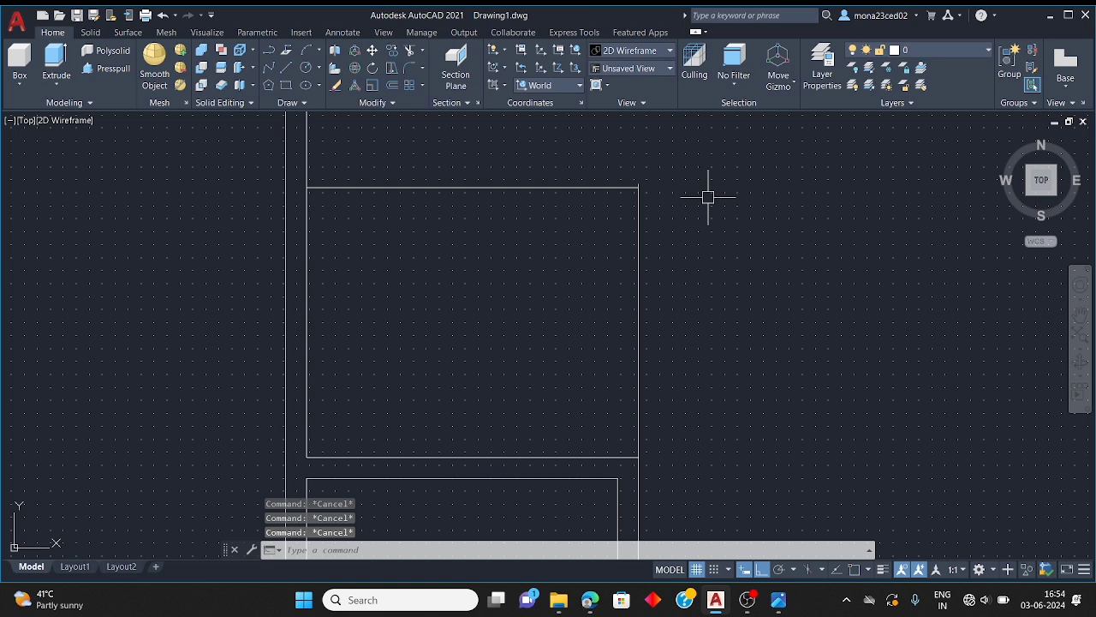
Offset the new upper line of the room above the wash room 4" upward for the wall thickness
{"action": "type", "text": "o"}
{"action": "key", "text": "Return"}
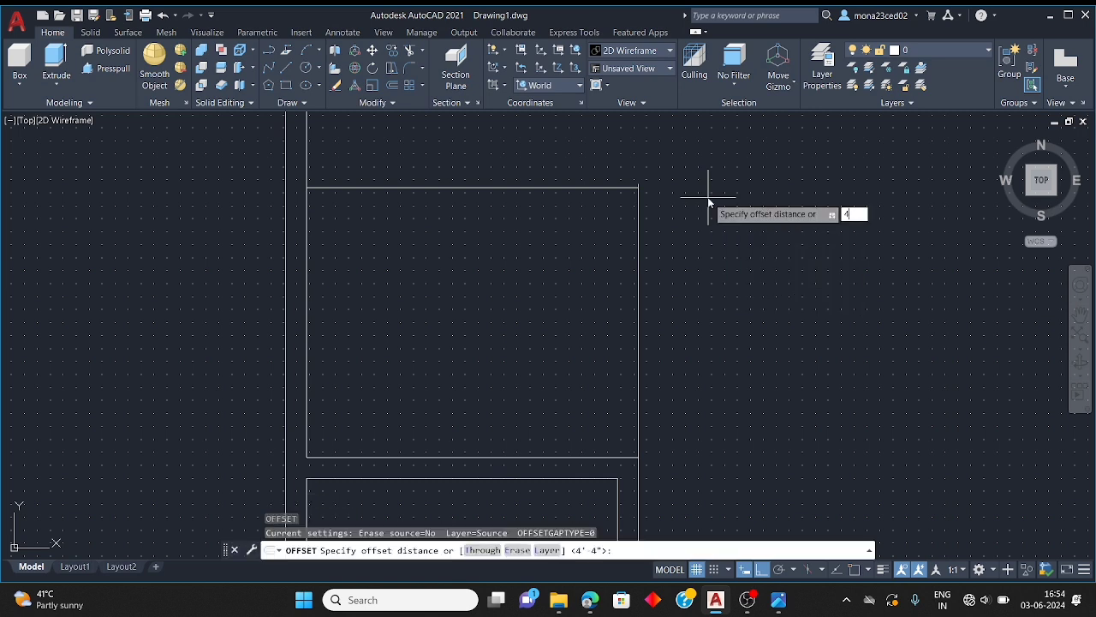
{"action": "type", "text": "4\""}
{"action": "key", "text": "Return"}
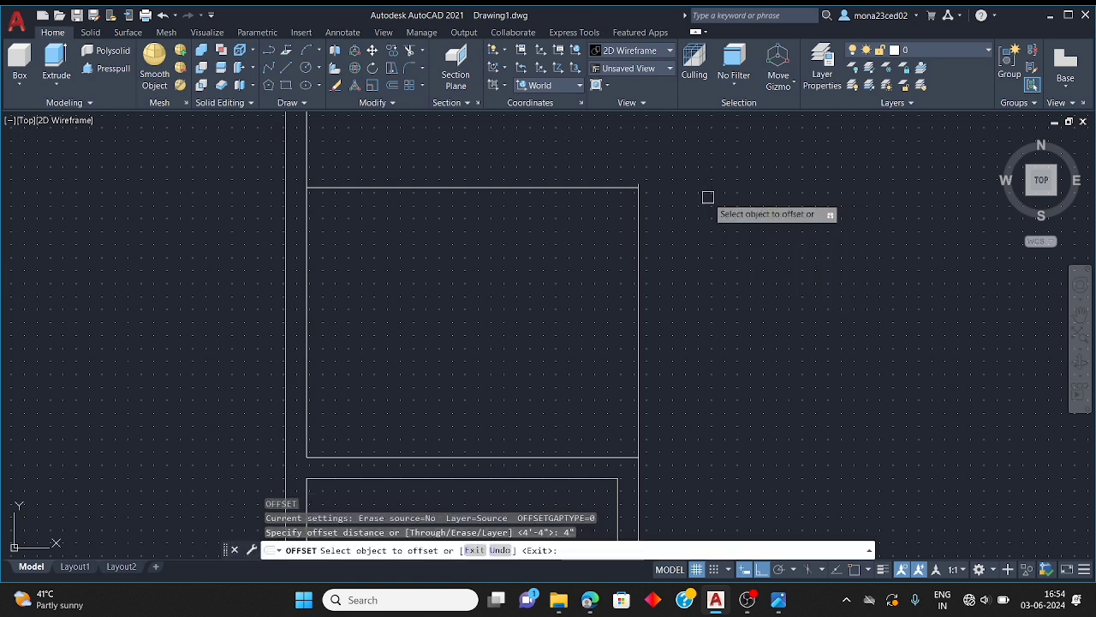
{"action": "left_click", "coordinate": [587, 187]}
{"action": "left_click", "coordinate": [585, 166]}
{"action": "key", "text": "Escape"}
{"action": "key", "text": "Escape"}
{"action": "key", "text": "Escape"}
{"action": "key", "text": "Escape"}
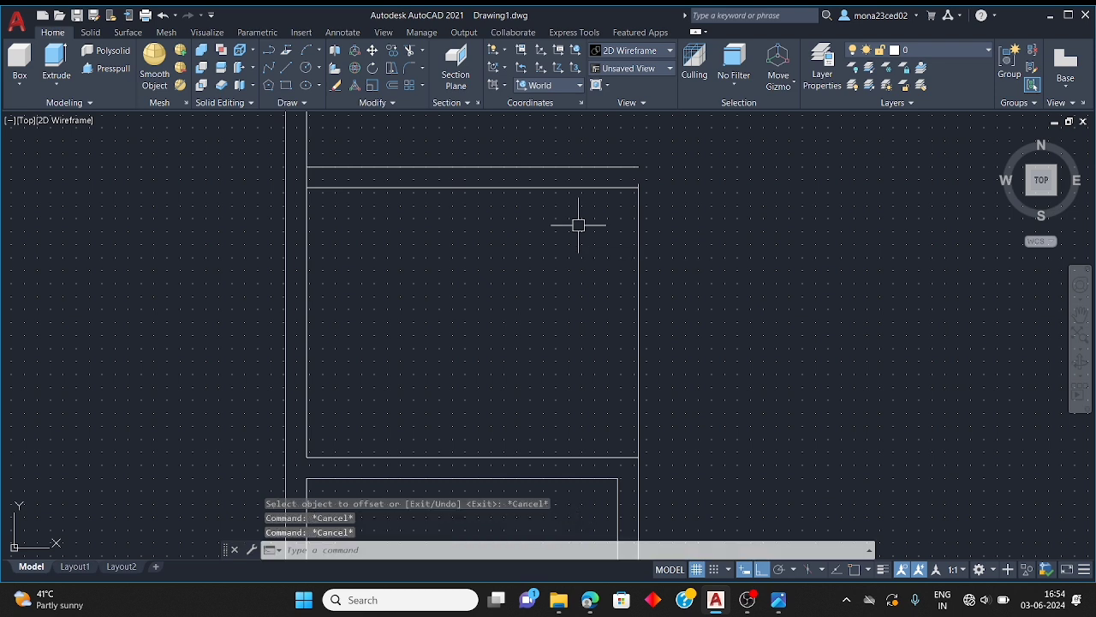
Stretch the outer right wall line upward past both upper wall lines, to a total length of about 10'-4 5/8"
{"action": "left_click", "coordinate": [638, 205]}
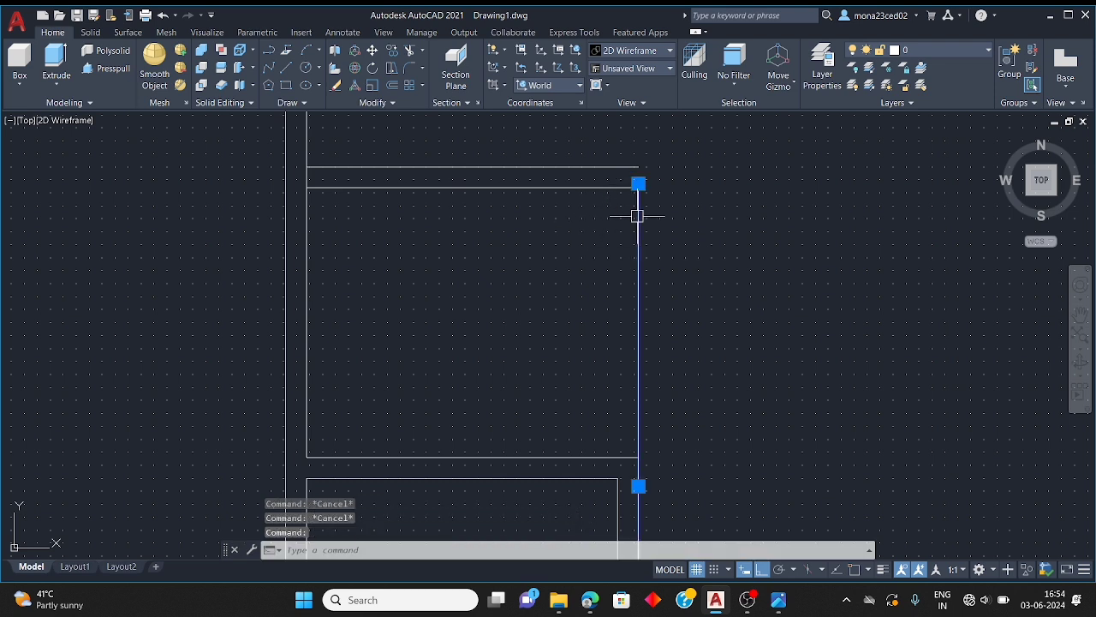
{"action": "left_click", "coordinate": [638, 184]}
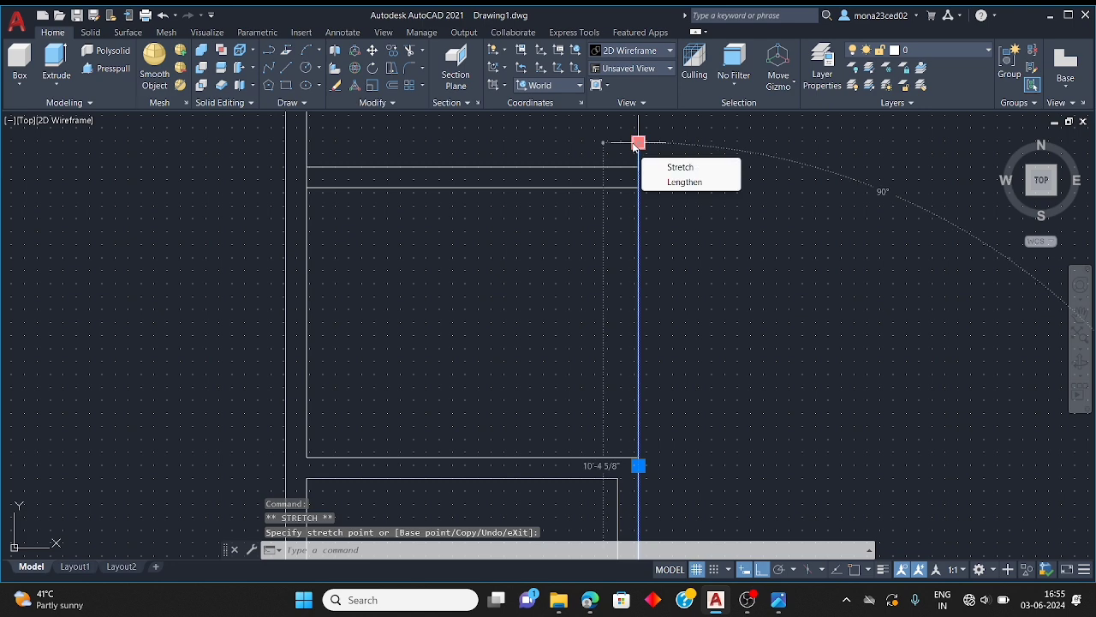
{"action": "key", "text": "Escape"}
Trim the part of the right wall line that projects beyond the new room's outer upper wall line
{"action": "type", "text": "tr"}
{"action": "key", "text": "Return"}
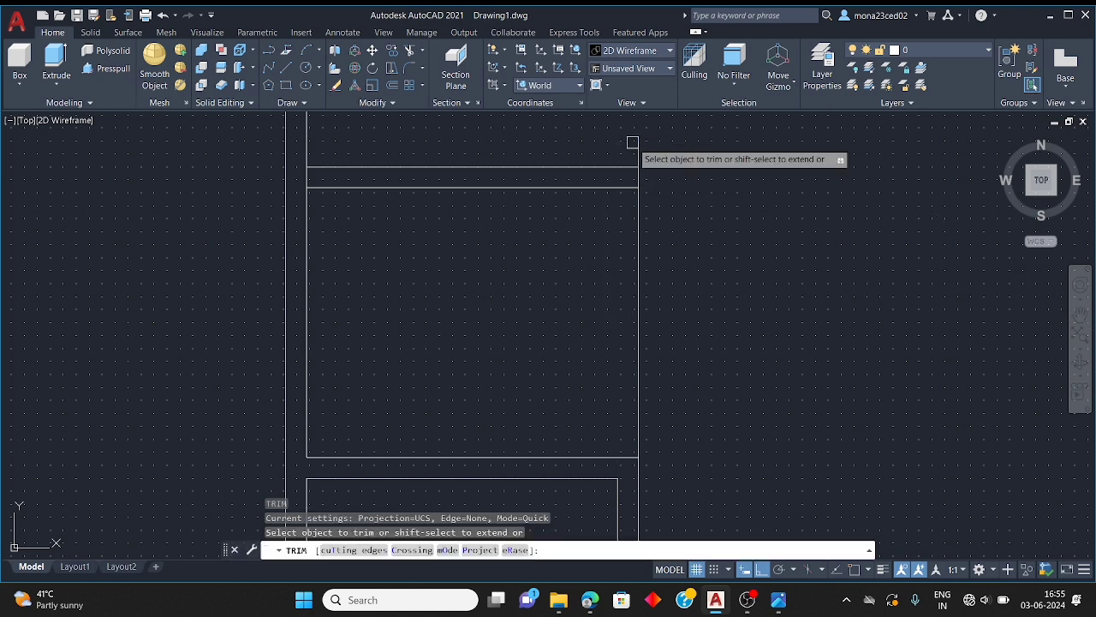
{"action": "scroll", "coordinate": [638, 167], "scroll_direction": "up", "scroll_amount": 4}
{"action": "scroll", "coordinate": [713, 186], "scroll_direction": "down", "scroll_amount": 4}
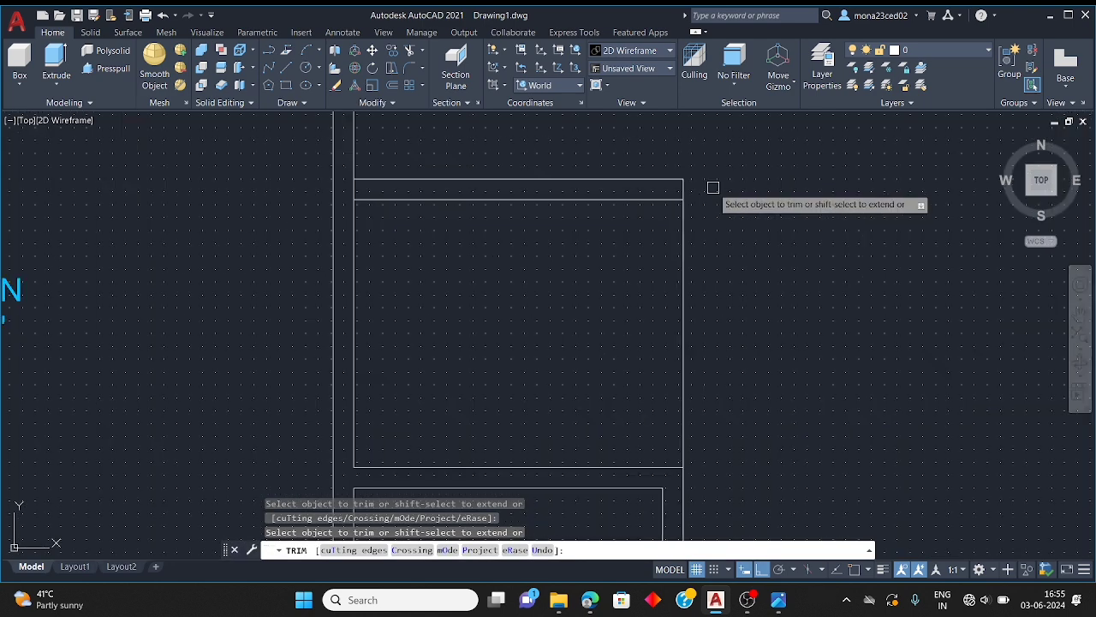
{"action": "scroll", "coordinate": [634, 345], "scroll_direction": "down", "scroll_amount": 1}
{"action": "scroll", "coordinate": [647, 477], "scroll_direction": "up", "scroll_amount": 1}
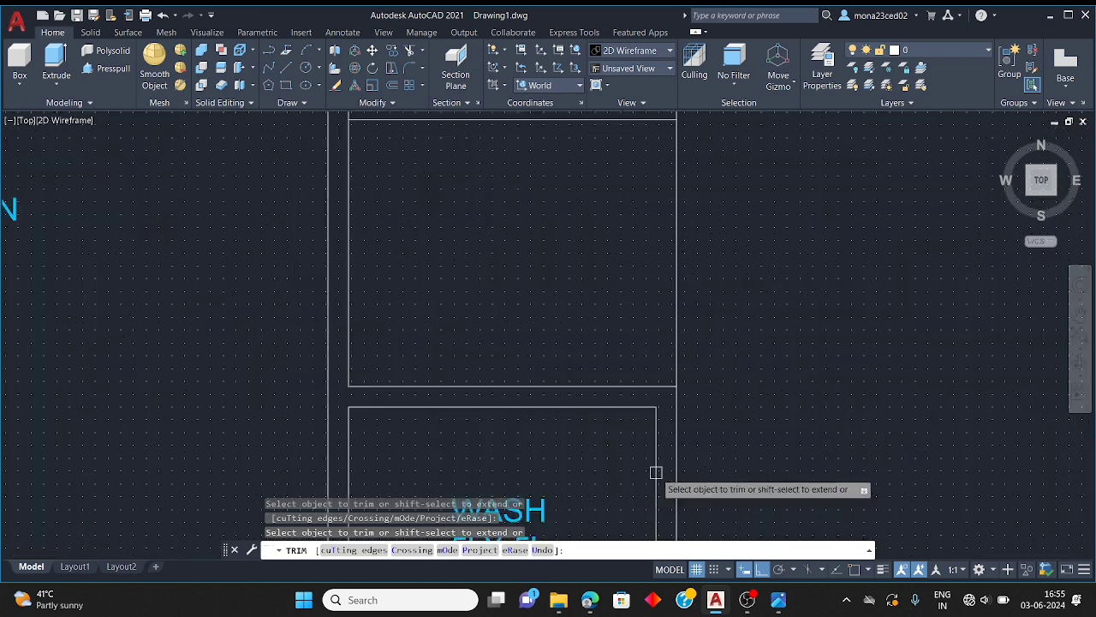
{"action": "scroll", "coordinate": [480, 326], "scroll_direction": "down", "scroll_amount": 2}
{"action": "key", "text": "Escape"}
{"action": "key", "text": "Escape"}
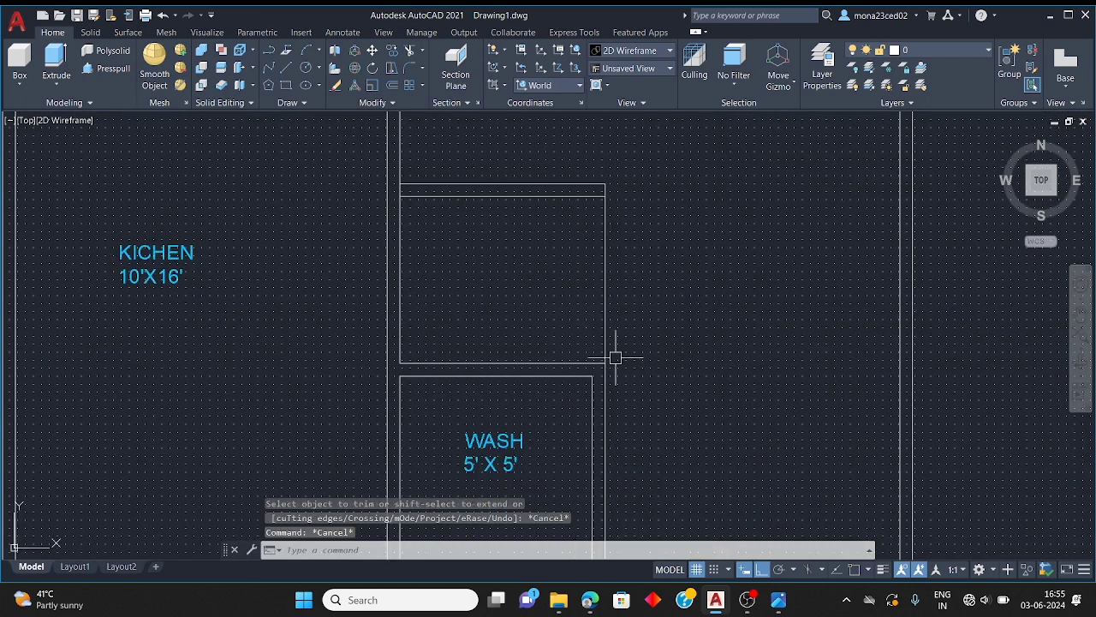
Extend the wash room's inner right wall line upward through the new room to its outer upper wall line
{"action": "type", "text": "ex"}
{"action": "key", "text": "Return"}
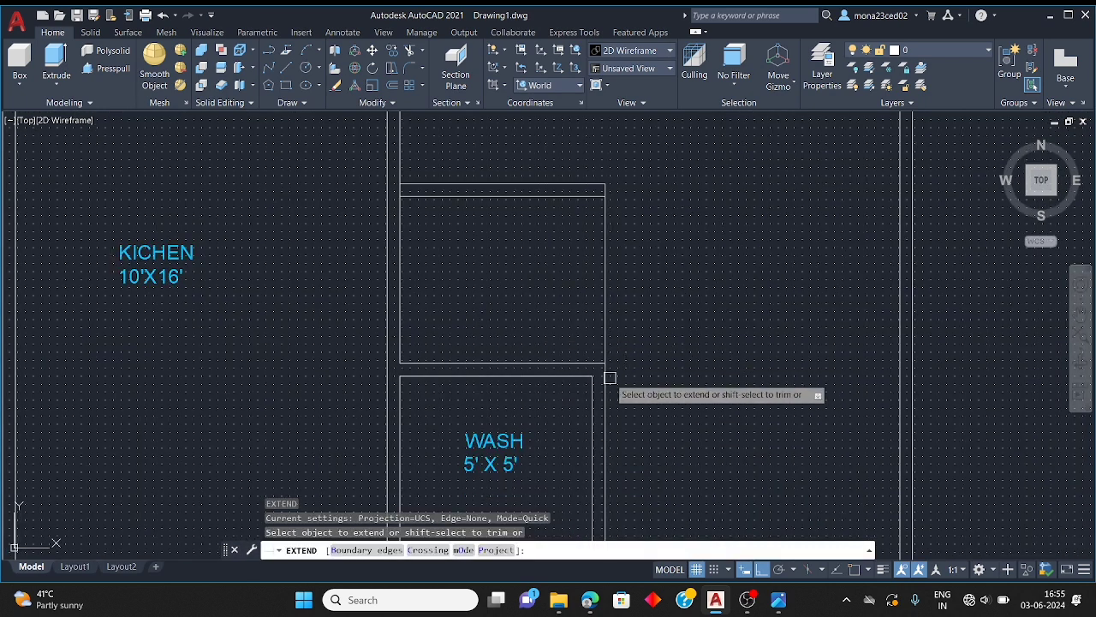
{"action": "left_click", "coordinate": [592, 386]}
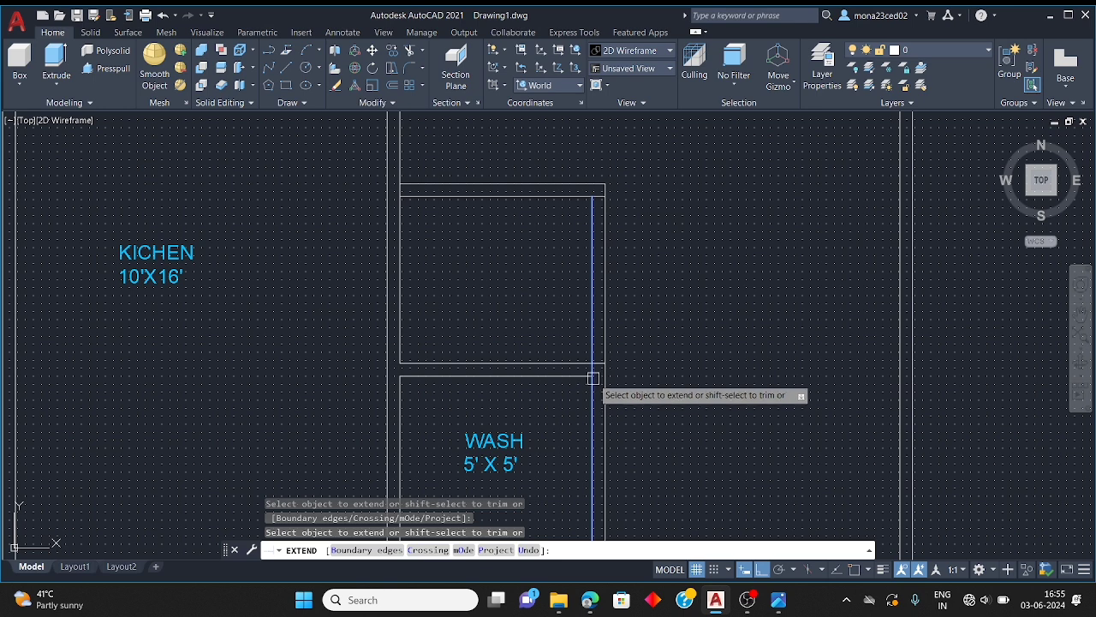
{"action": "left_click", "coordinate": [592, 376]}
{"action": "left_click", "coordinate": [591, 220]}
{"action": "scroll", "coordinate": [591, 214], "scroll_direction": "up", "scroll_amount": 2}
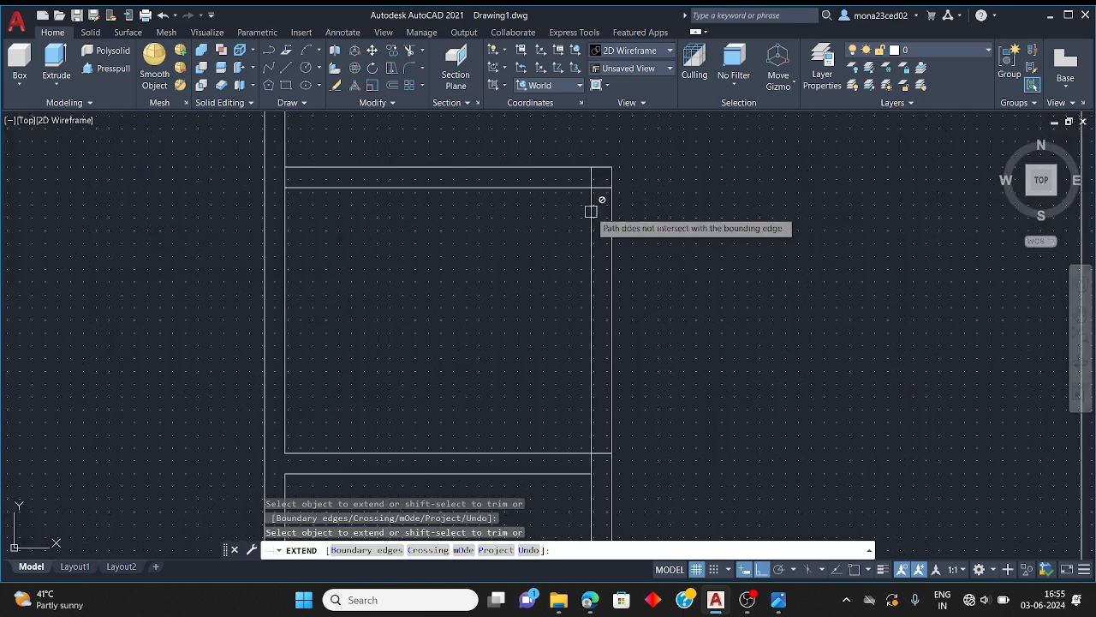
{"action": "key", "text": "Escape"}
Trim the vertical line pieces crossing the new room's upper wall thickness
{"action": "type", "text": "tr"}
{"action": "key", "text": "Return"}
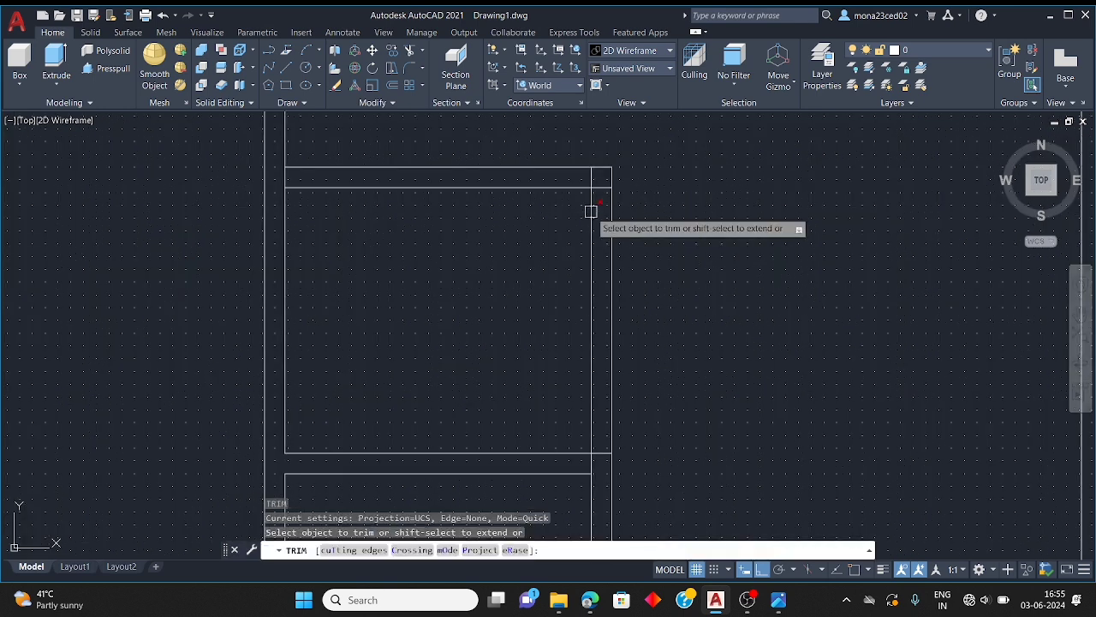
{"action": "left_click", "coordinate": [587, 179]}
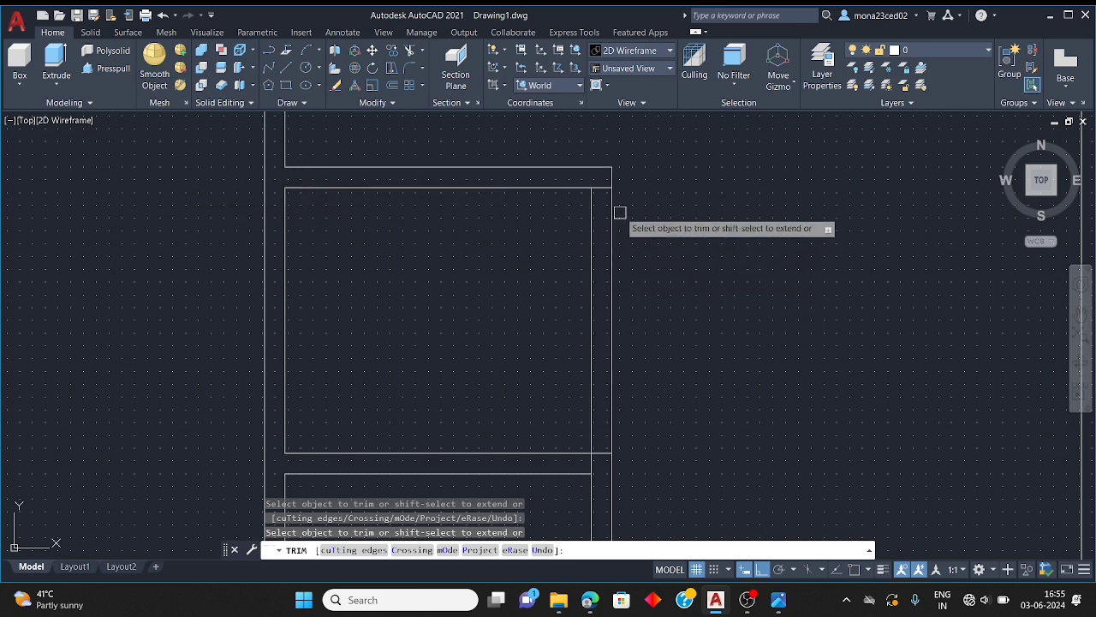
{"action": "scroll", "coordinate": [531, 355], "scroll_direction": "down", "scroll_amount": 2}
{"action": "scroll", "coordinate": [562, 433], "scroll_direction": "up", "scroll_amount": 4}
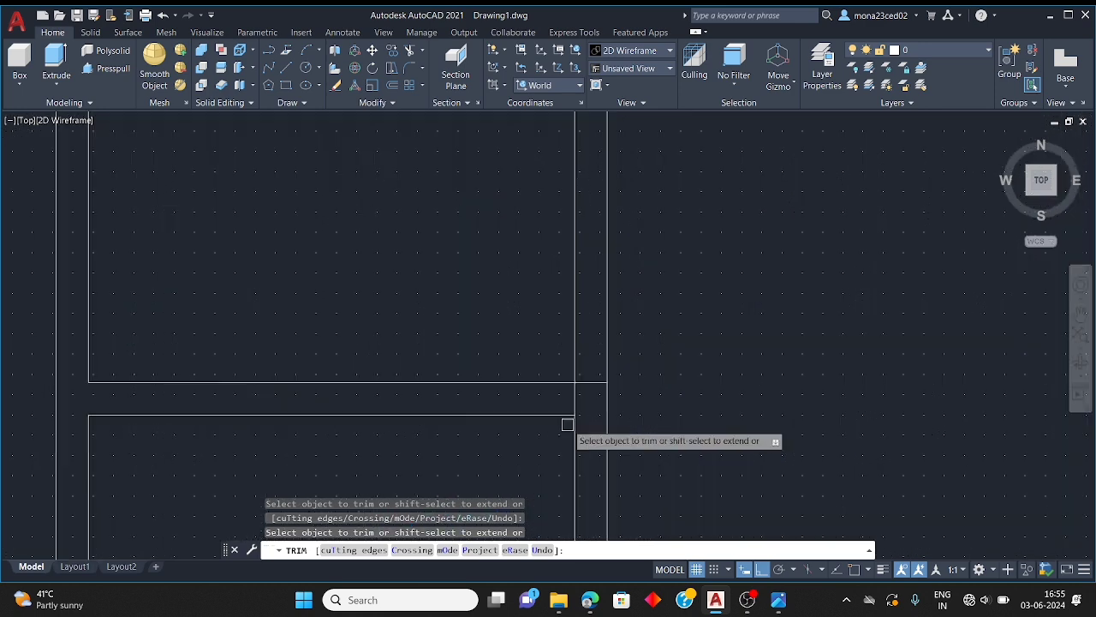
Trim the overlapping line pieces where the wall between the wash room and the new room meets the right wall
{"action": "left_click", "coordinate": [589, 383]}
{"action": "left_click", "coordinate": [573, 396]}
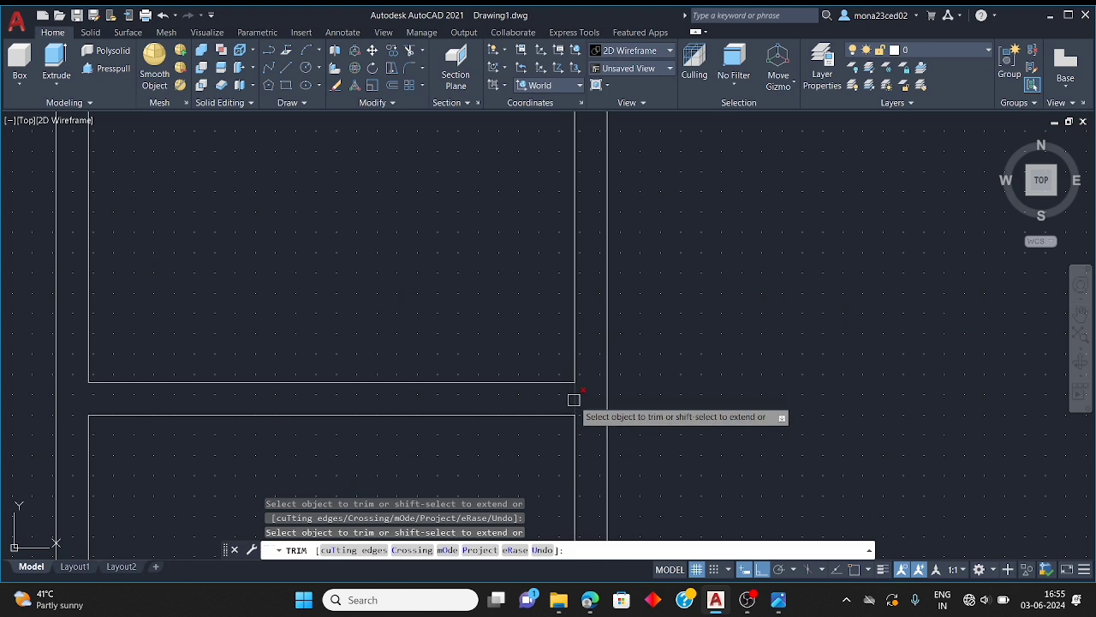
{"action": "scroll", "coordinate": [465, 377], "scroll_direction": "down", "scroll_amount": 5}
{"action": "scroll", "coordinate": [489, 328], "scroll_direction": "up", "scroll_amount": 3}
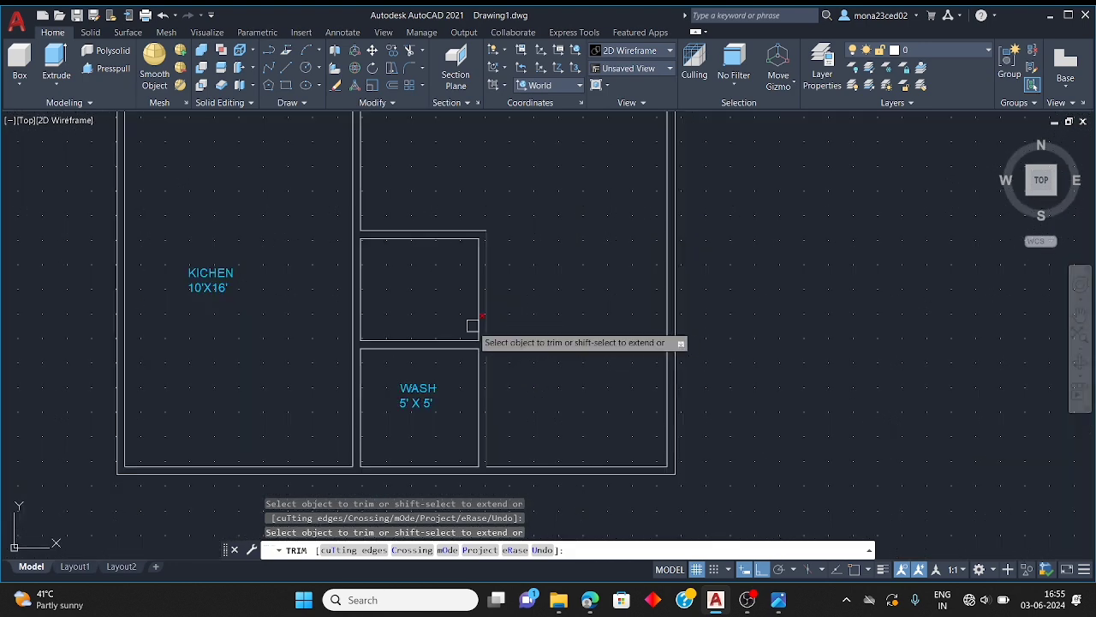
{"action": "key", "text": "Escape"}
{"action": "key", "text": "Escape"}
{"action": "key", "text": "Escape"}
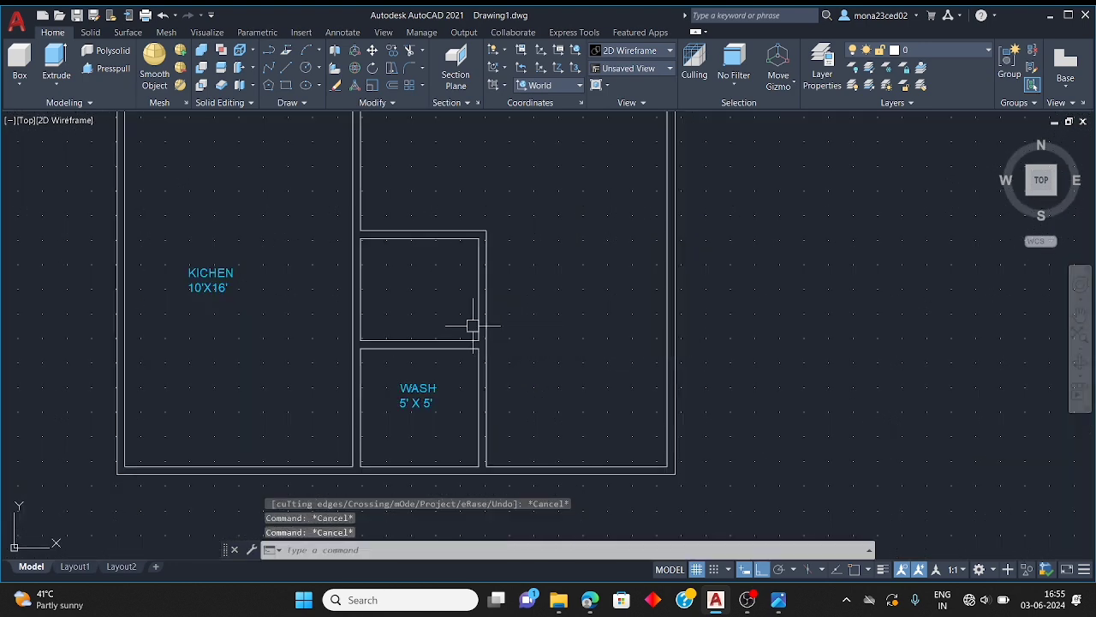
Copy the kitchen label and paste it inside the new room above the wash room
{"action": "left_click", "coordinate": [209, 286]}
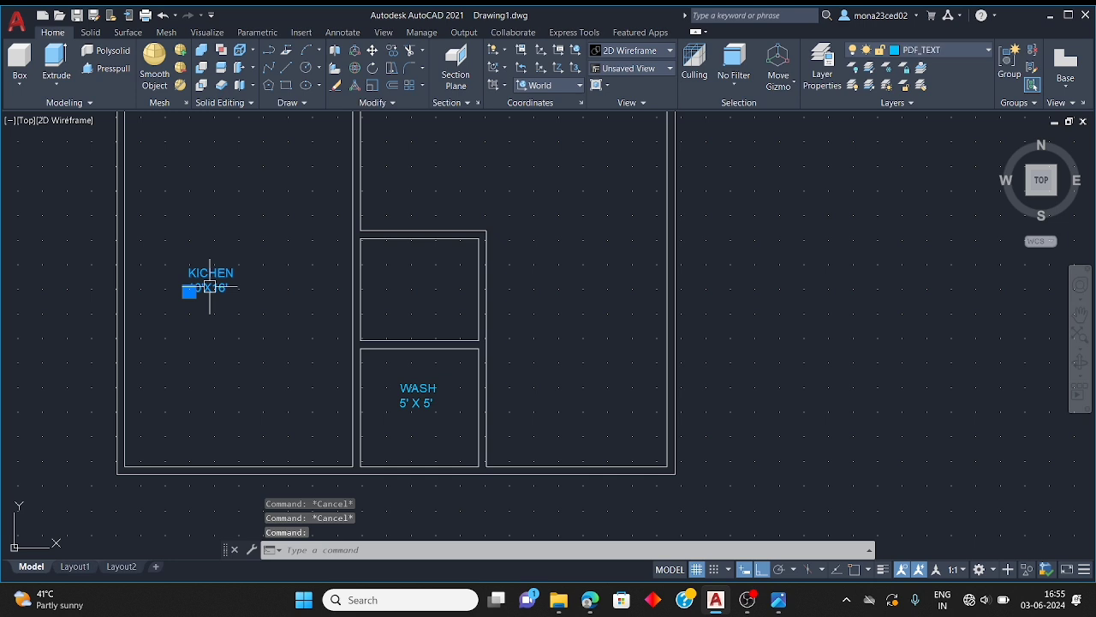
{"action": "key", "text": "ctrl+c"}
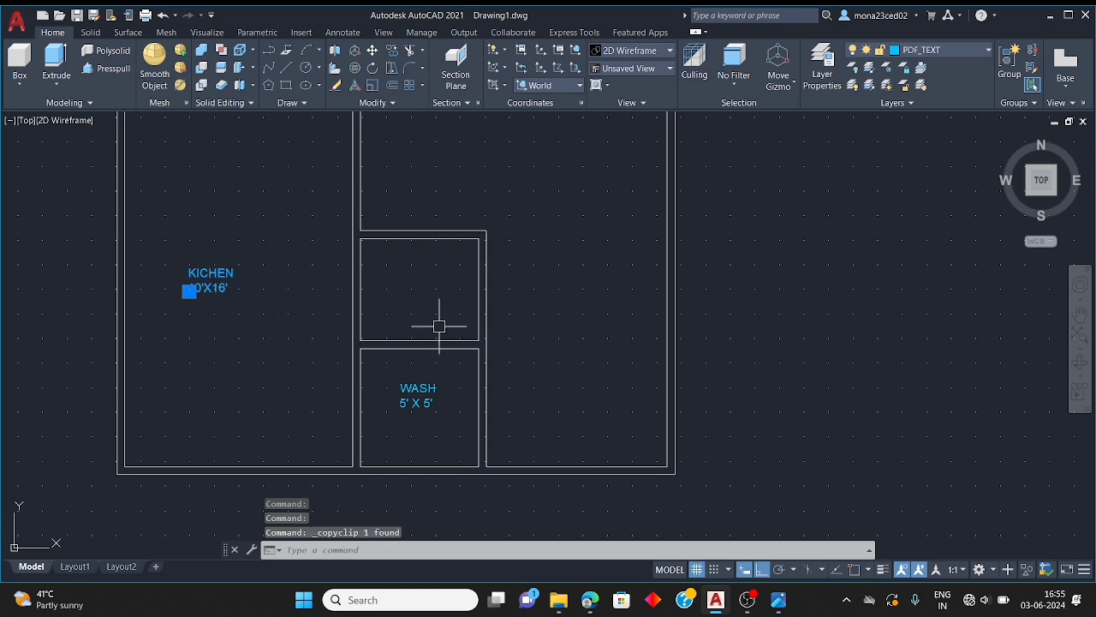
{"action": "key", "text": "ctrl+v"}
{"action": "left_click", "coordinate": [423, 285]}
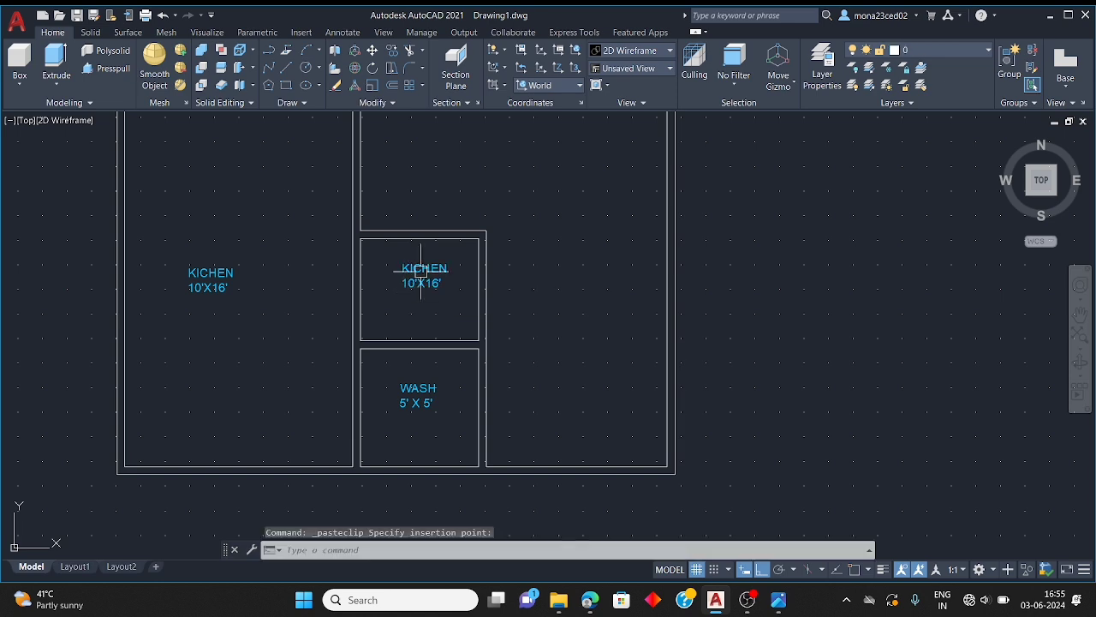
{"action": "scroll", "coordinate": [423, 269], "scroll_direction": "up", "scroll_amount": 5}
{"action": "key", "text": "Escape"}
{"action": "key", "text": "Escape"}
{"action": "key", "text": "Escape"}
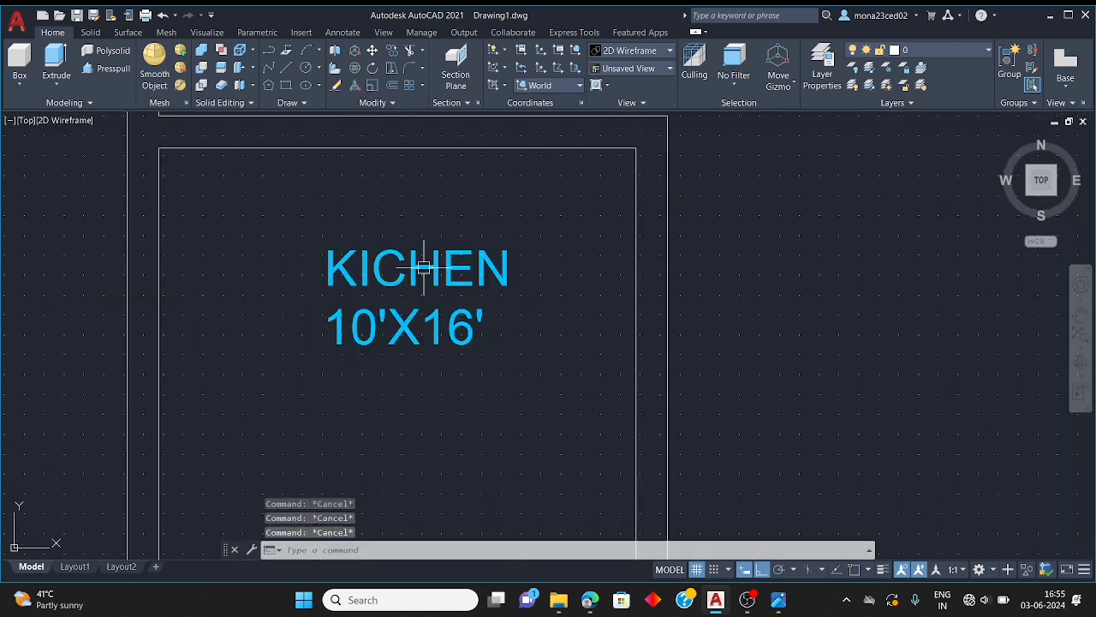
Open the pasted label for editing and replace its first line with POOJA
{"action": "double_click", "coordinate": [423, 267]}
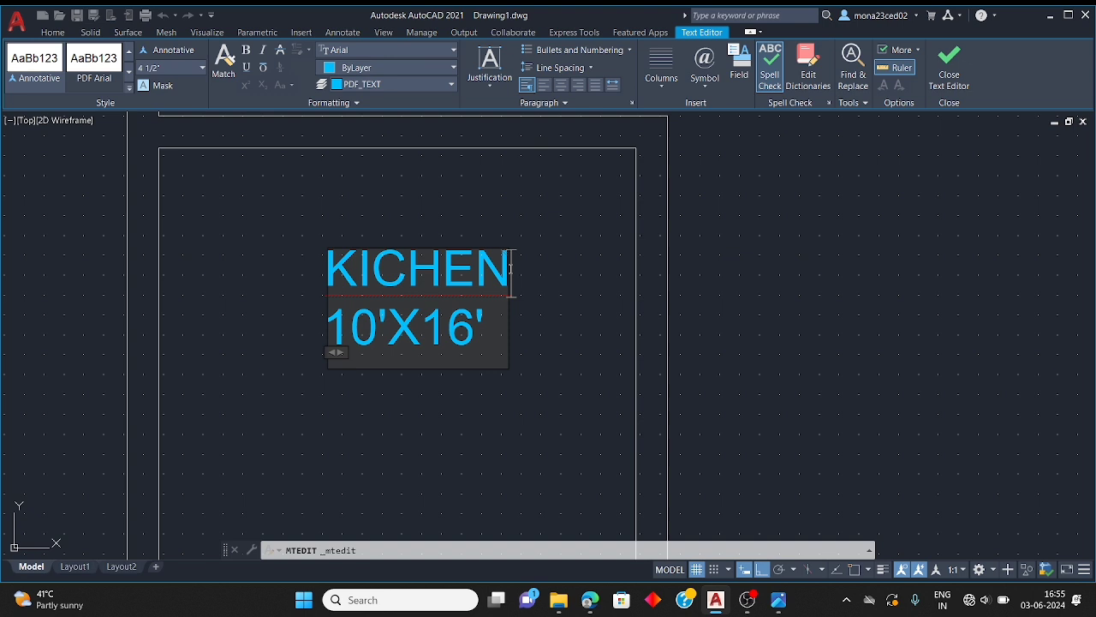
{"action": "key", "text": "BackSpace"}
{"action": "key", "text": "BackSpace"}
{"action": "key", "text": "BackSpace"}
{"action": "key", "text": "BackSpace"}
{"action": "key", "text": "BackSpace"}
{"action": "key", "text": "BackSpace"}
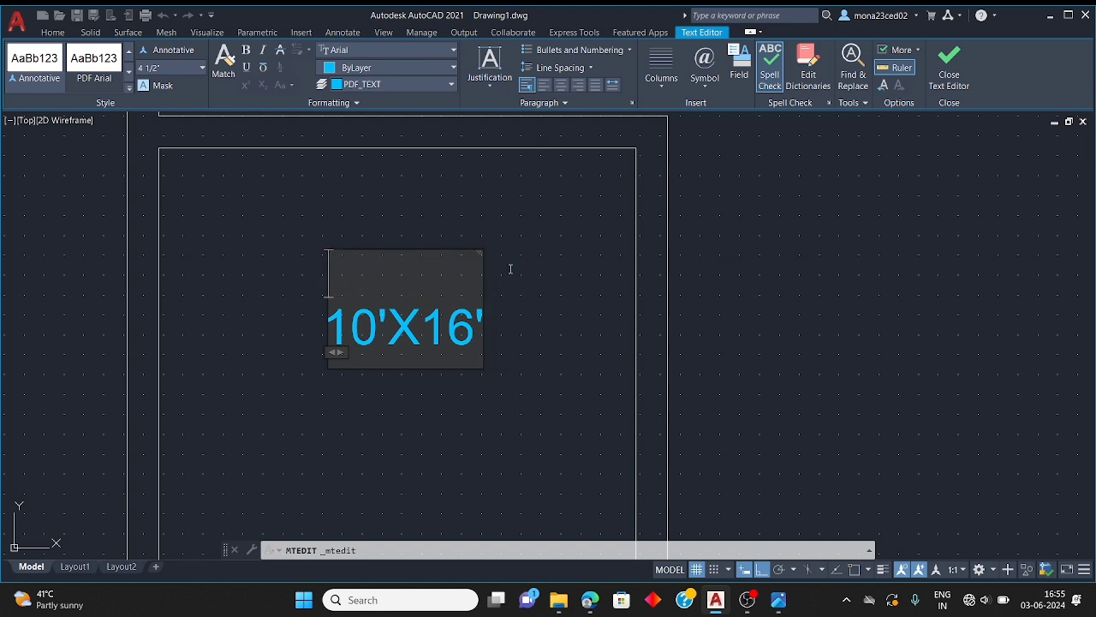
{"action": "type", "text": "POOJA"}
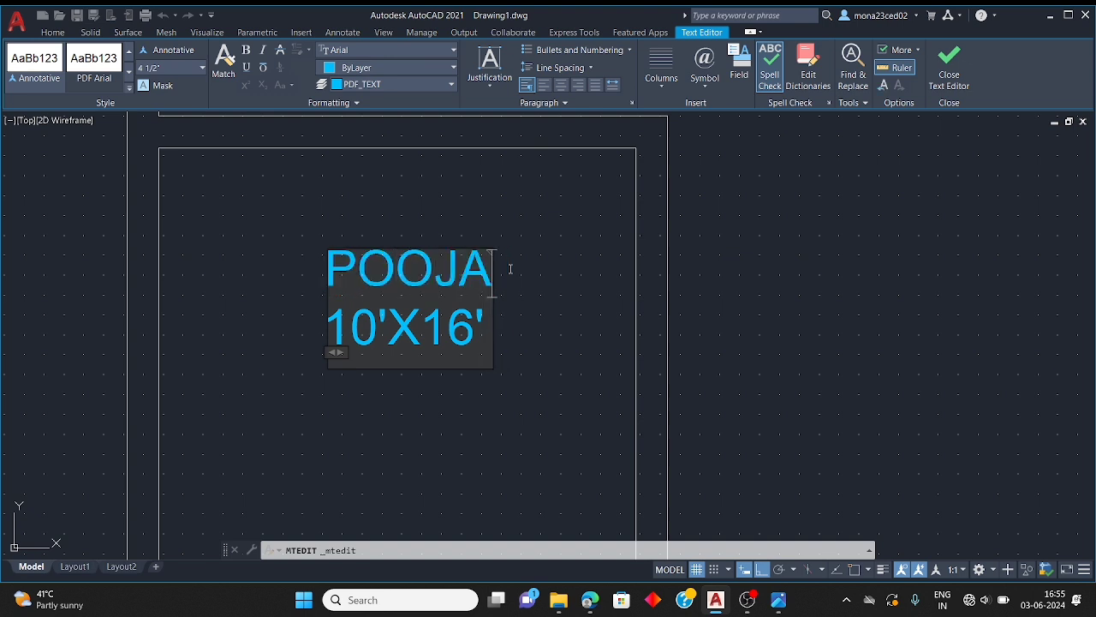
Replace the size line under POOJA with 5'X4'4" and finish editing the label
{"action": "key", "text": "BackSpace"}
{"action": "key", "text": "BackSpace"}
{"action": "key", "text": "BackSpace"}
{"action": "key", "text": "BackSpace"}
{"action": "key", "text": "BackSpace"}
{"action": "key", "text": "BackSpace"}
{"action": "key", "text": "BackSpace"}
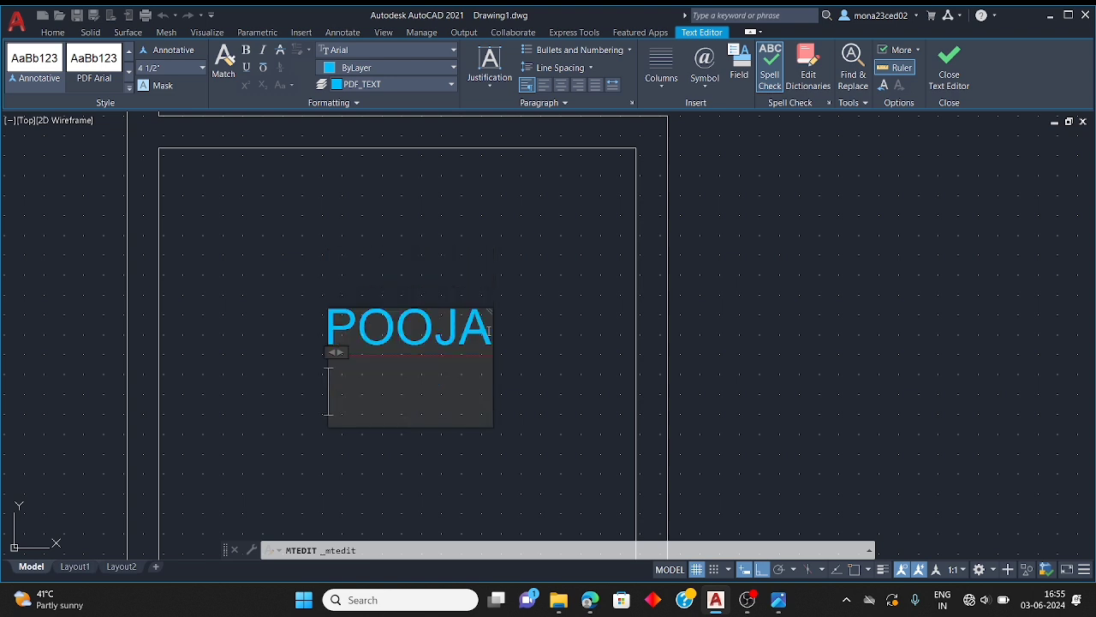
{"action": "type", "text": "5"}
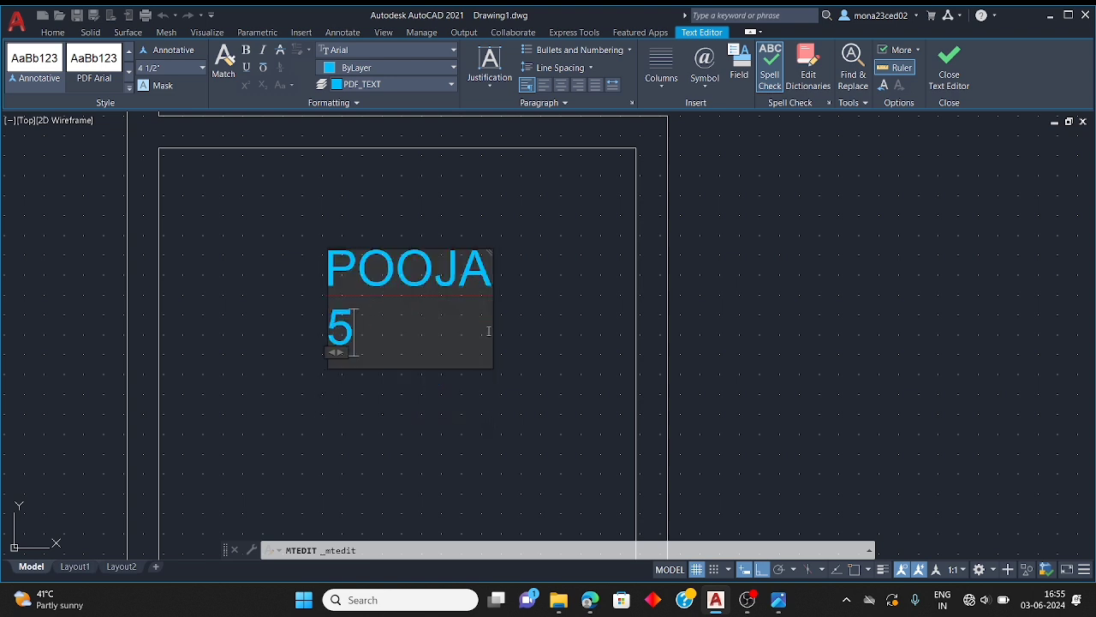
{"action": "type", "text": "'X"}
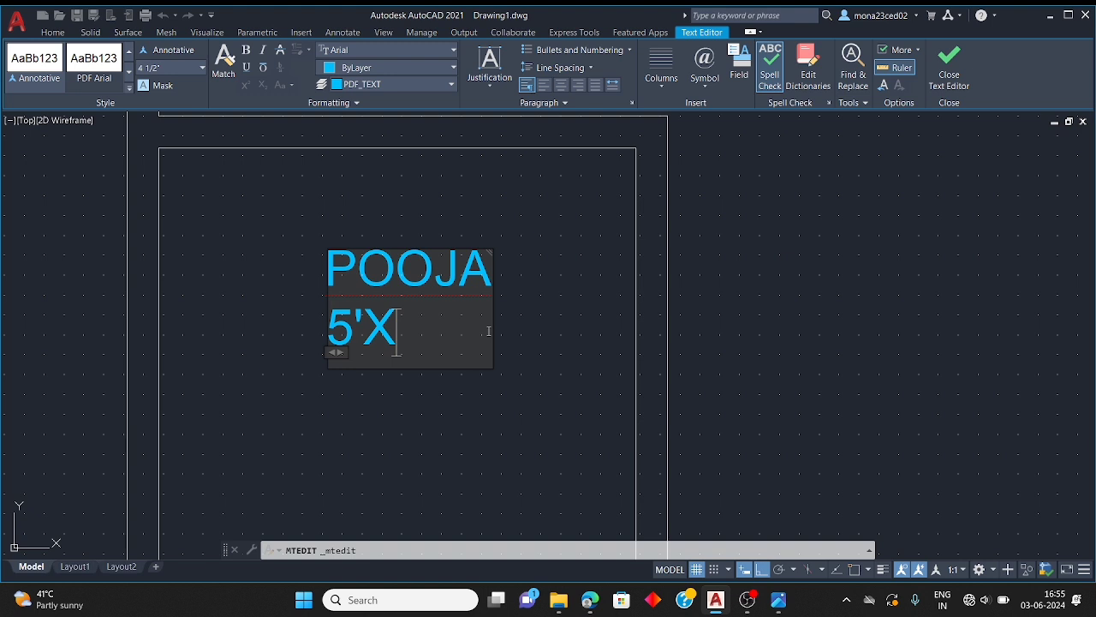
{"action": "type", "text": "4'"}
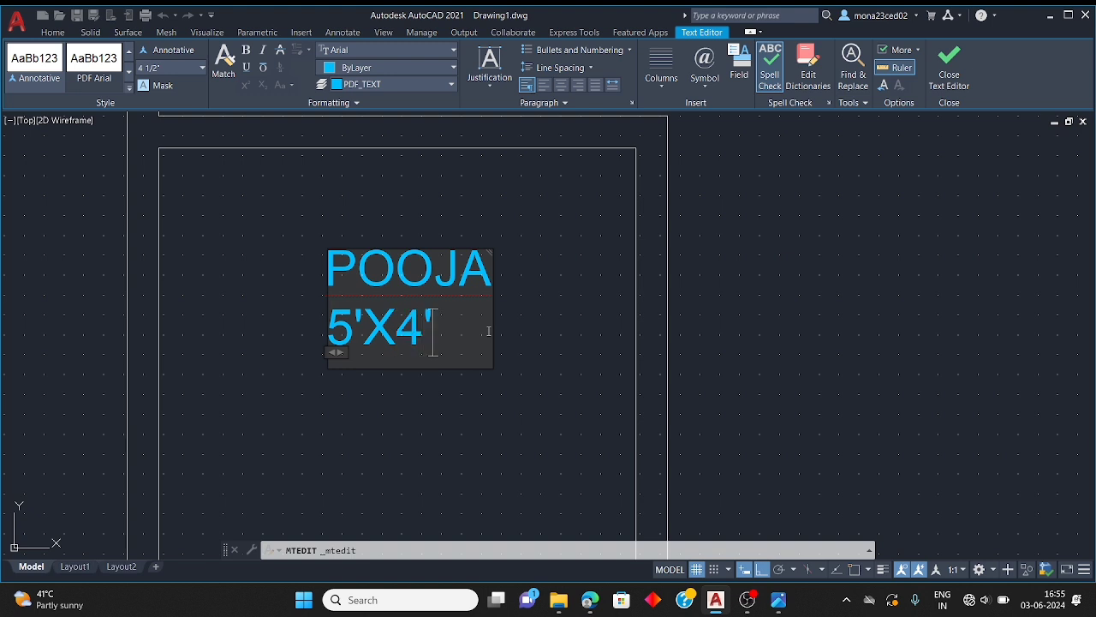
{"action": "type", "text": "4"}
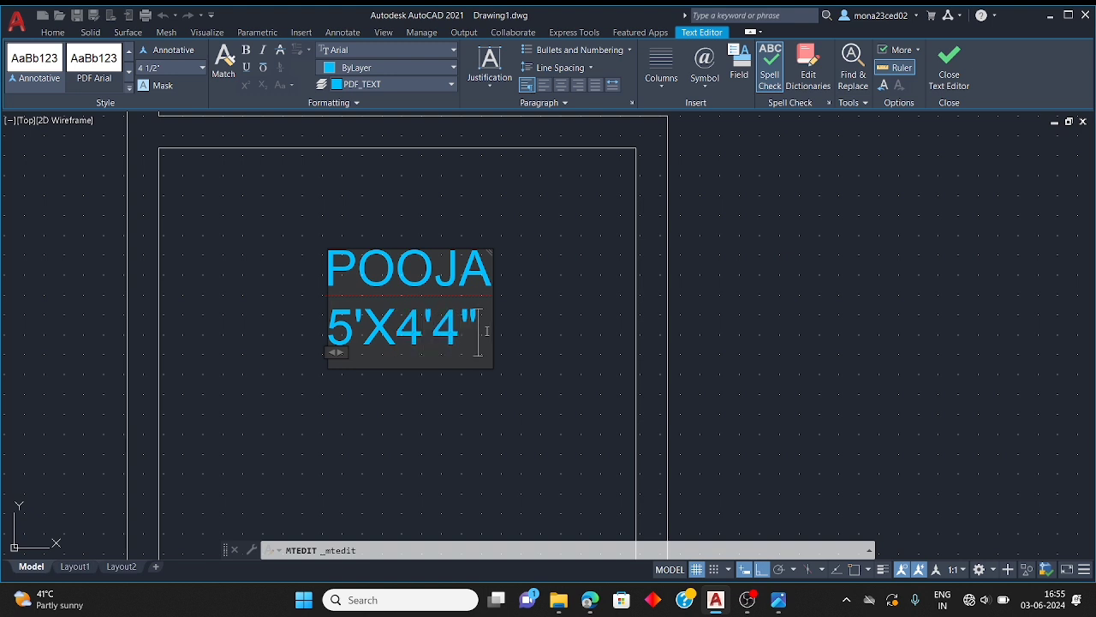
{"action": "type", "text": "\""}
{"action": "left_click", "coordinate": [725, 363]}
{"action": "scroll", "coordinate": [391, 286], "scroll_direction": "down", "scroll_amount": 3}
{"action": "scroll", "coordinate": [403, 282], "scroll_direction": "up", "scroll_amount": 4}
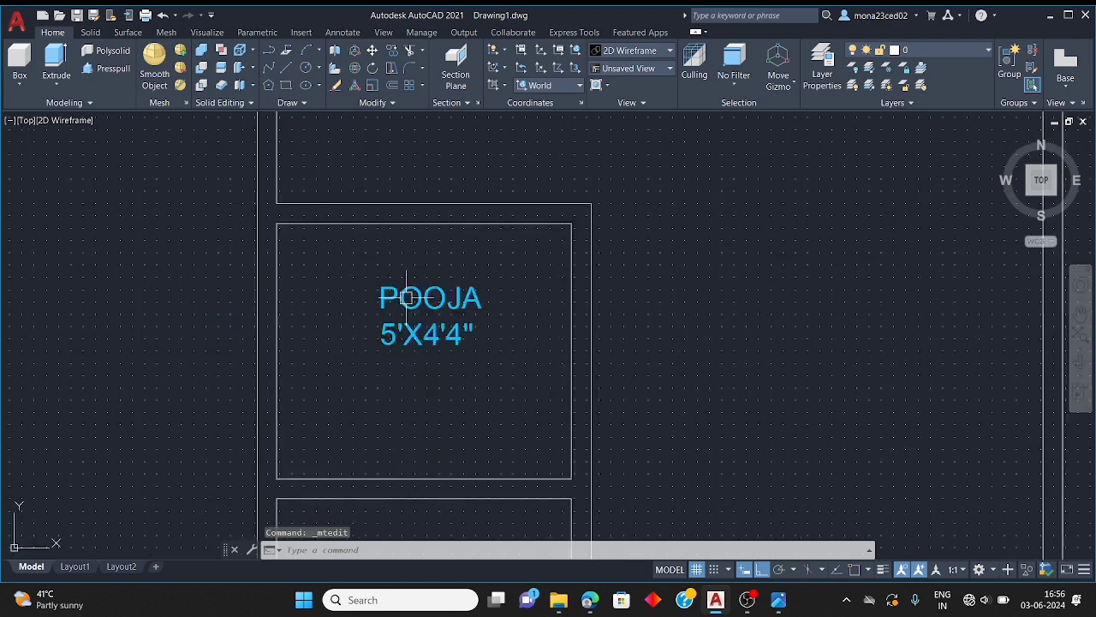
{"action": "scroll", "coordinate": [410, 275], "scroll_direction": "down", "scroll_amount": 4}
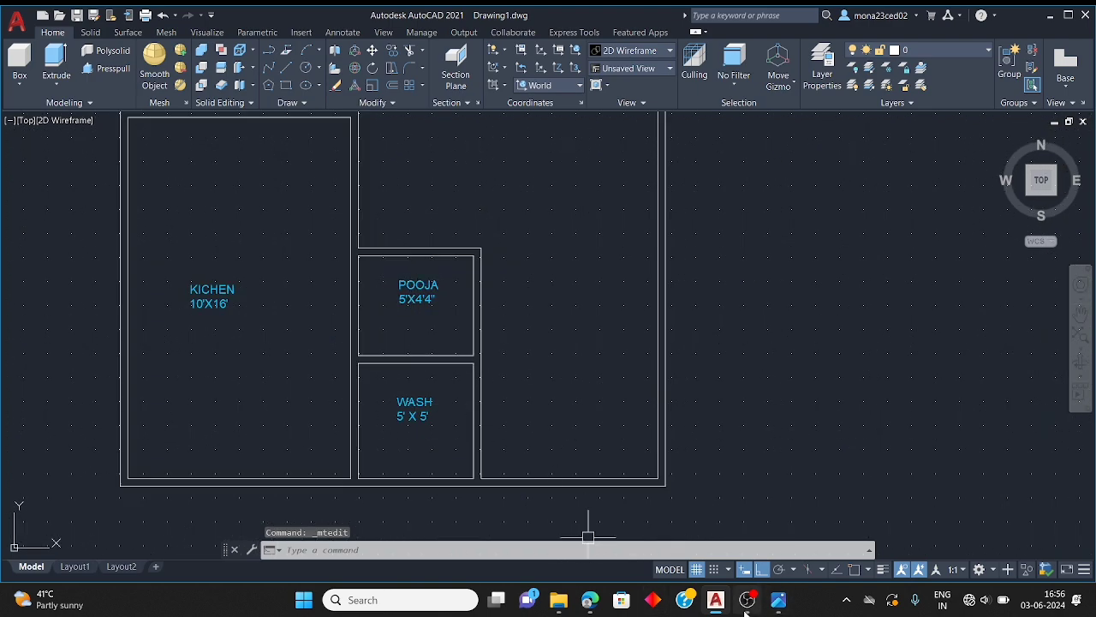
Check the parking area in the reference image, and extend the upper line of the pooja room's top wall to the right outer wall
{"action": "left_click", "coordinate": [778, 600]}
{"action": "scroll", "coordinate": [712, 460], "scroll_direction": "up", "scroll_amount": 4}
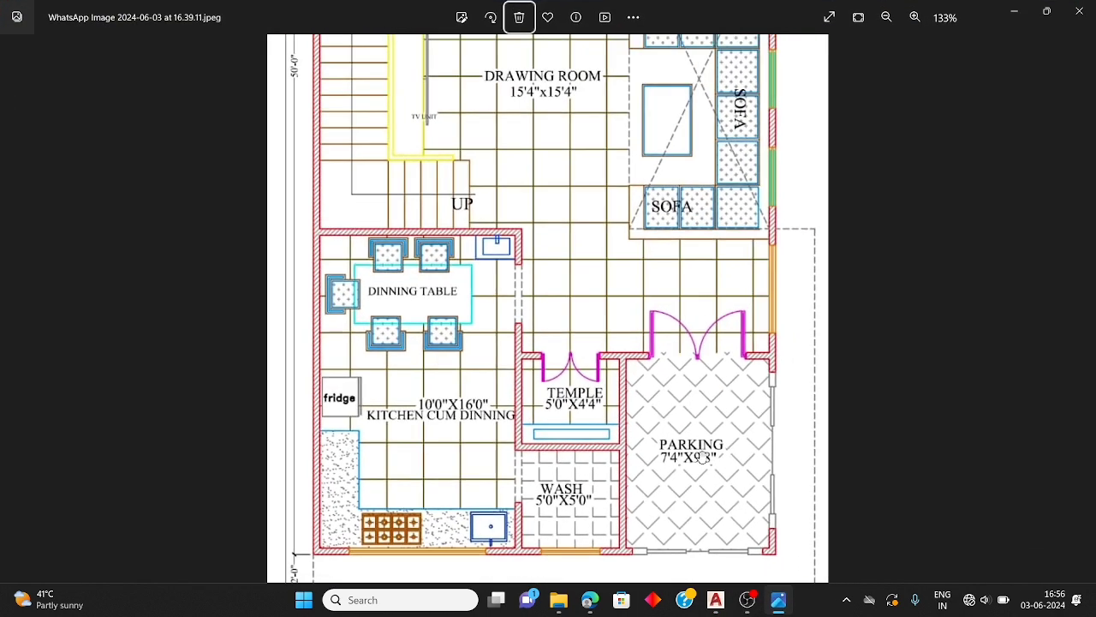
{"action": "scroll", "coordinate": [741, 443], "scroll_direction": "down", "scroll_amount": 2}
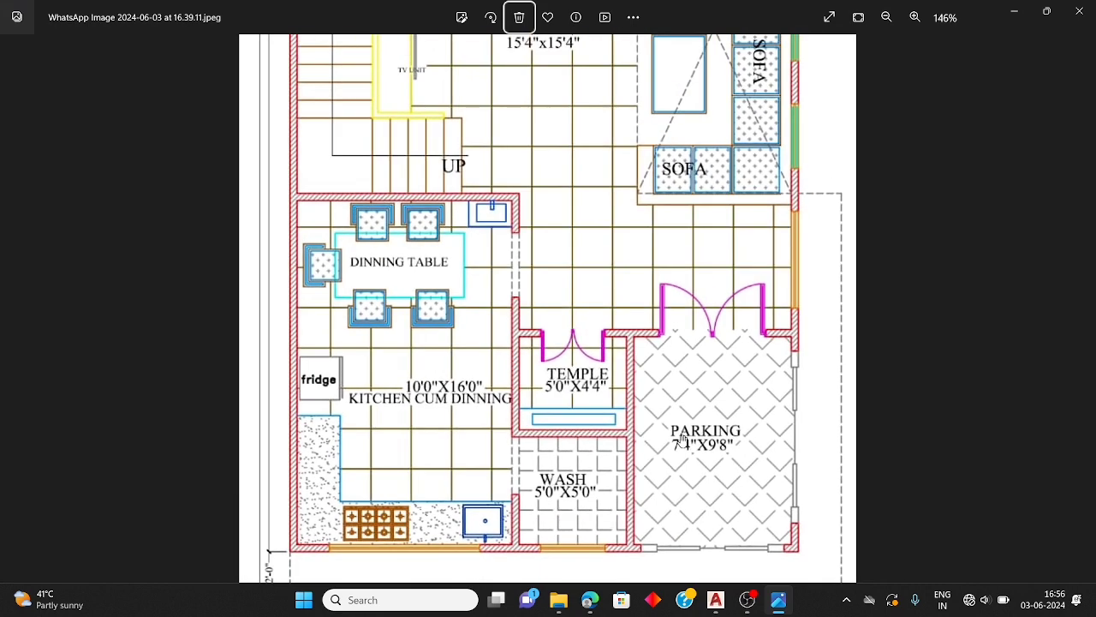
{"action": "scroll", "coordinate": [735, 386], "scroll_direction": "up", "scroll_amount": 2}
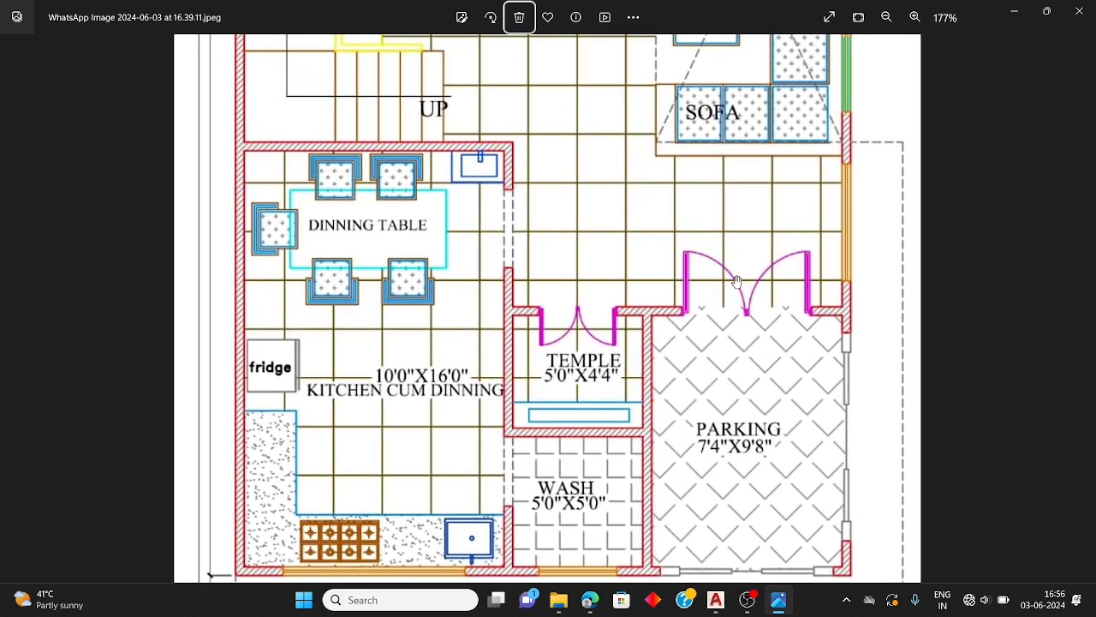
{"action": "left_click", "coordinate": [1014, 12]}
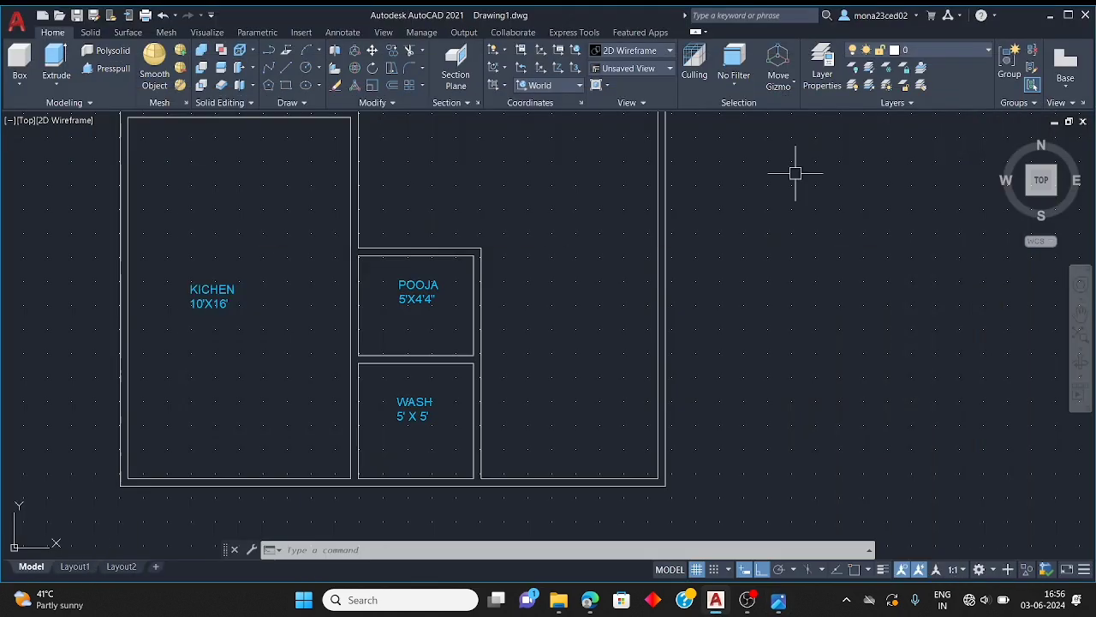
{"action": "scroll", "coordinate": [482, 261], "scroll_direction": "up", "scroll_amount": 4}
{"action": "key", "text": "Escape"}
{"action": "key", "text": "Escape"}
{"action": "key", "text": "Escape"}
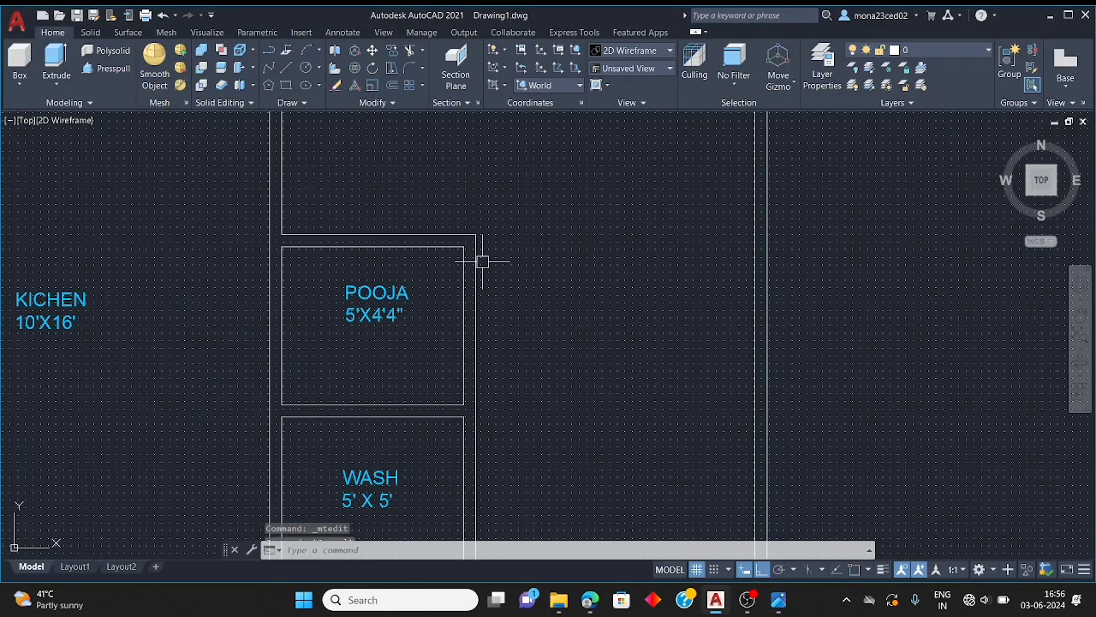
{"action": "type", "text": "ex"}
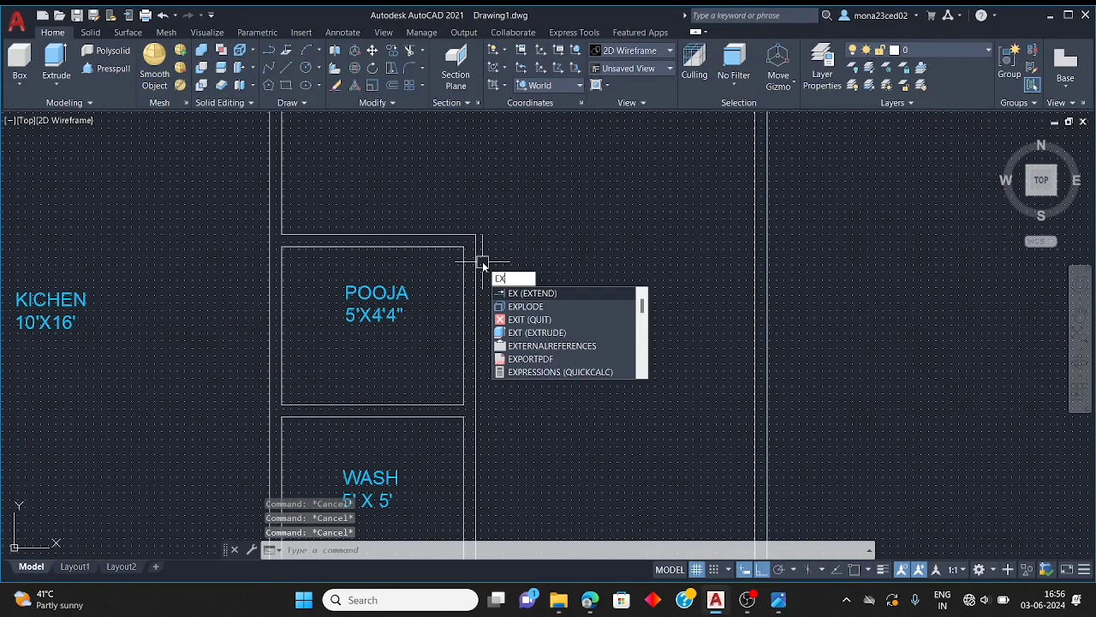
{"action": "key", "text": "Return"}
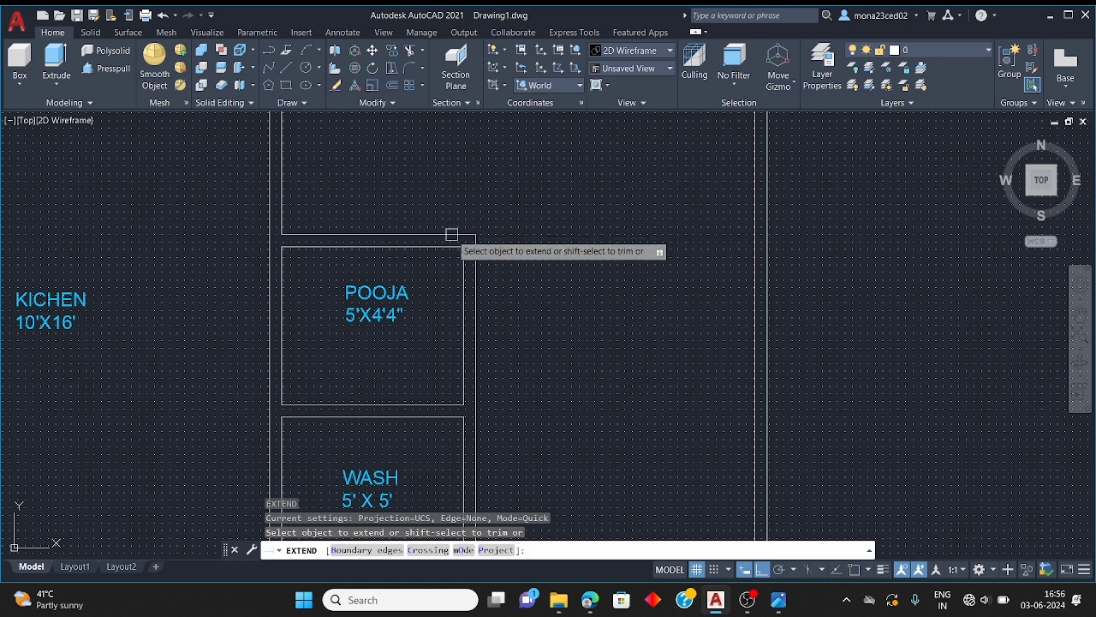
{"action": "left_click", "coordinate": [452, 235]}
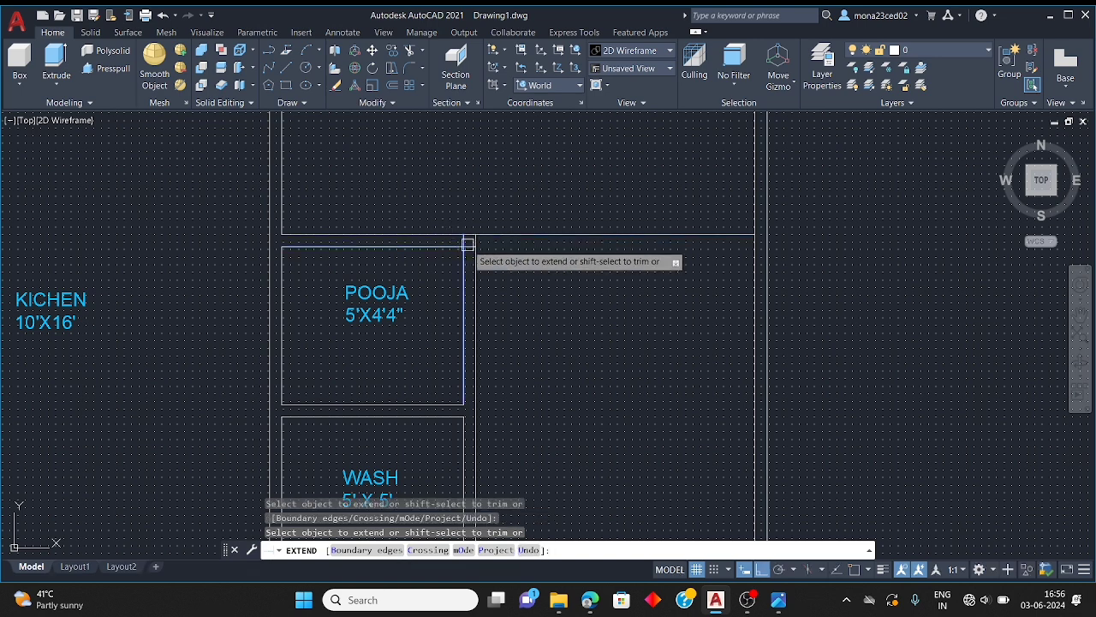
{"action": "scroll", "coordinate": [465, 246], "scroll_direction": "up", "scroll_amount": 4}
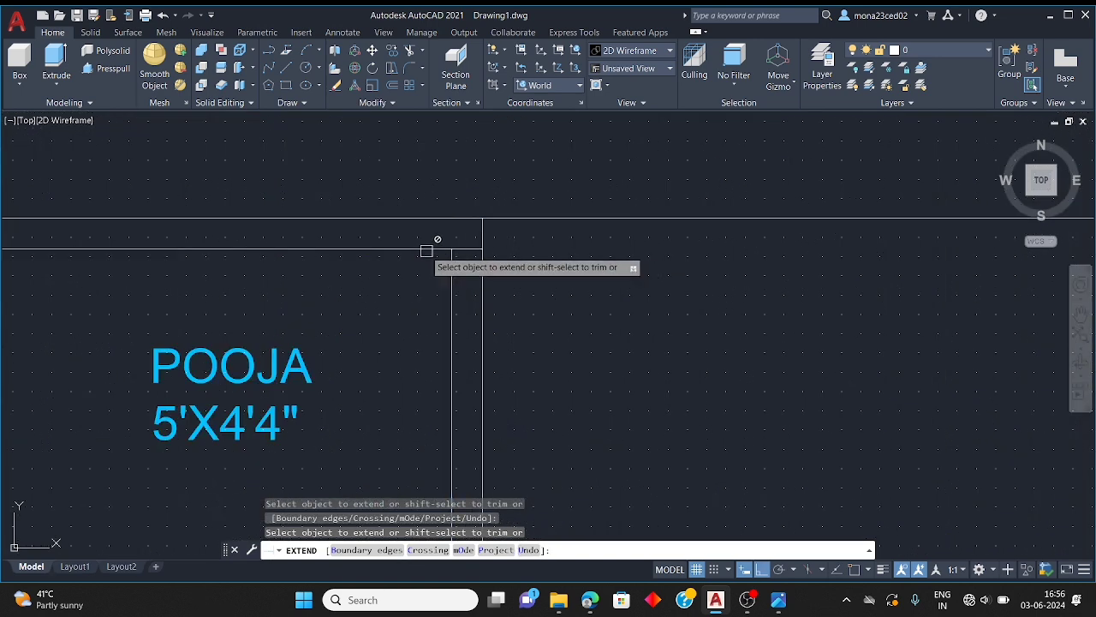
{"action": "key", "text": "Escape"}
{"action": "key", "text": "Escape"}
{"action": "key", "text": "Escape"}
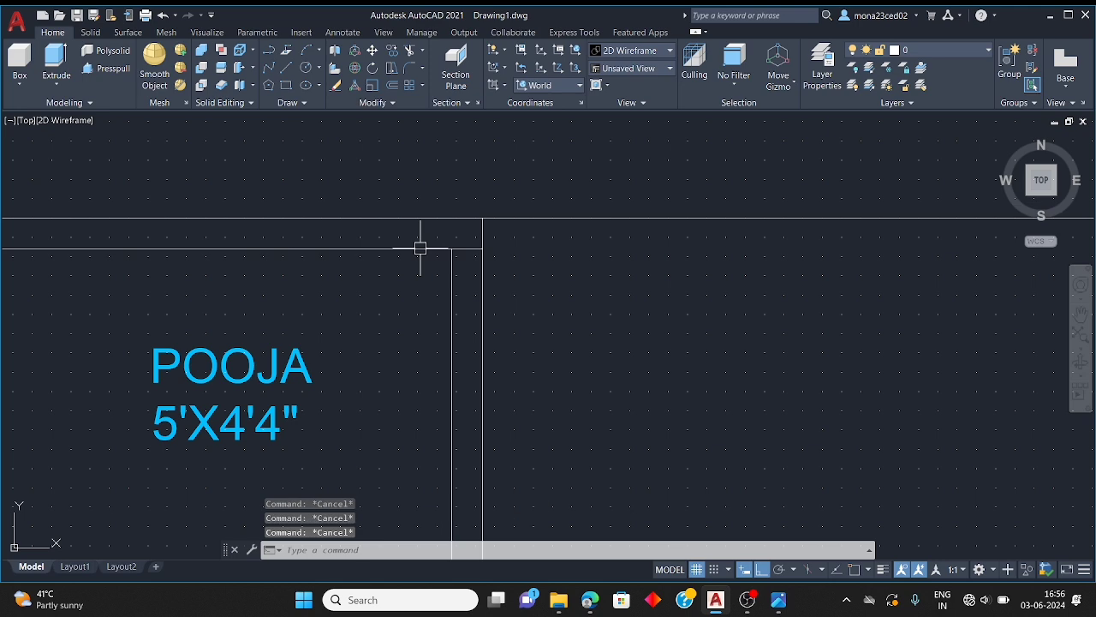
Extend the lower line of the pooja room's top wall to the right outer wall's inner face
{"action": "type", "text": "ex"}
{"action": "key", "text": "Return"}
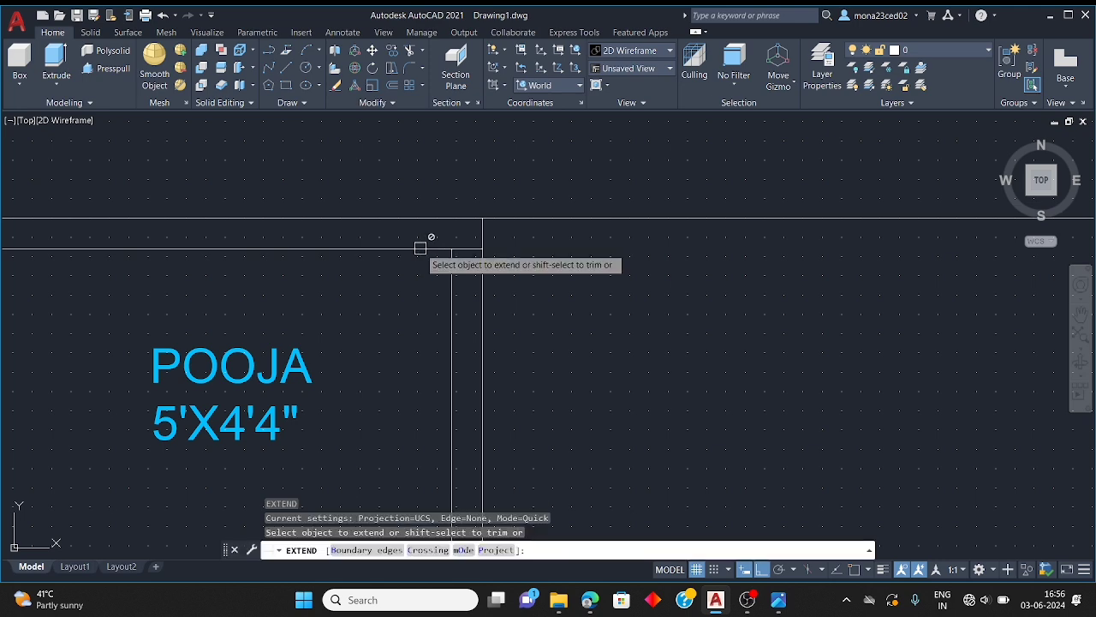
{"action": "left_click", "coordinate": [420, 249]}
{"action": "scroll", "coordinate": [417, 248], "scroll_direction": "down", "scroll_amount": 3}
{"action": "scroll", "coordinate": [462, 257], "scroll_direction": "up", "scroll_amount": 3}
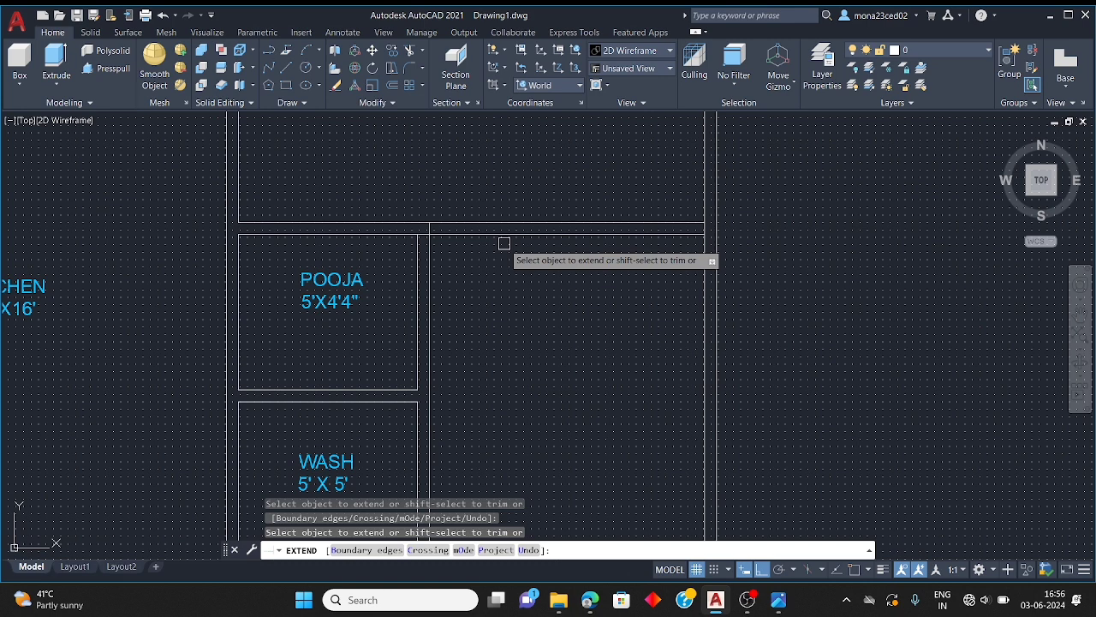
{"action": "key", "text": "Escape"}
{"action": "key", "text": "Escape"}
{"action": "key", "text": "Escape"}
Trim the short vertical line piece crossing the extended wall at the pooja room's upper-right corner
{"action": "type", "text": "tr"}
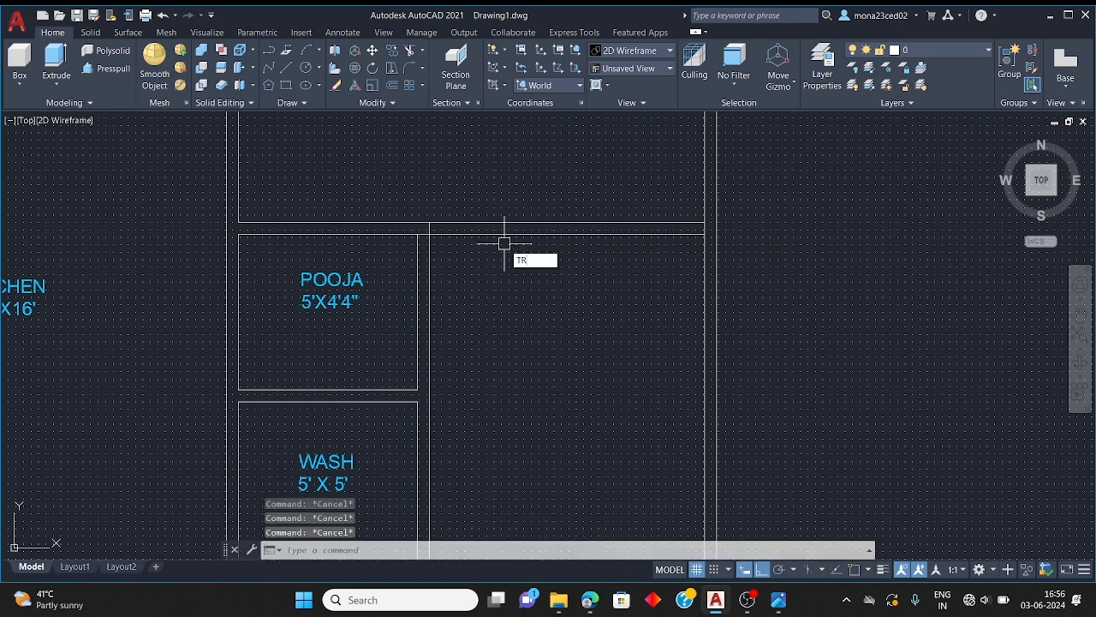
{"action": "key", "text": "Return"}
{"action": "scroll", "coordinate": [420, 202], "scroll_direction": "up", "scroll_amount": 2}
{"action": "scroll", "coordinate": [424, 224], "scroll_direction": "up", "scroll_amount": 2}
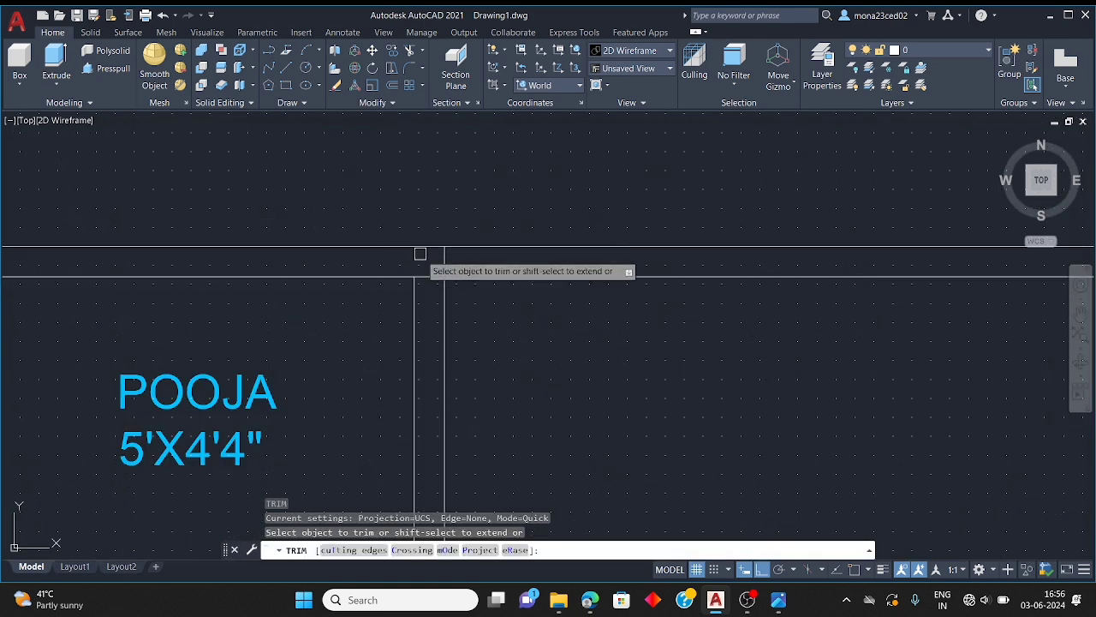
{"action": "left_click", "coordinate": [432, 243]}
{"action": "scroll", "coordinate": [429, 257], "scroll_direction": "down", "scroll_amount": 2}
{"action": "scroll", "coordinate": [415, 272], "scroll_direction": "down", "scroll_amount": 5}
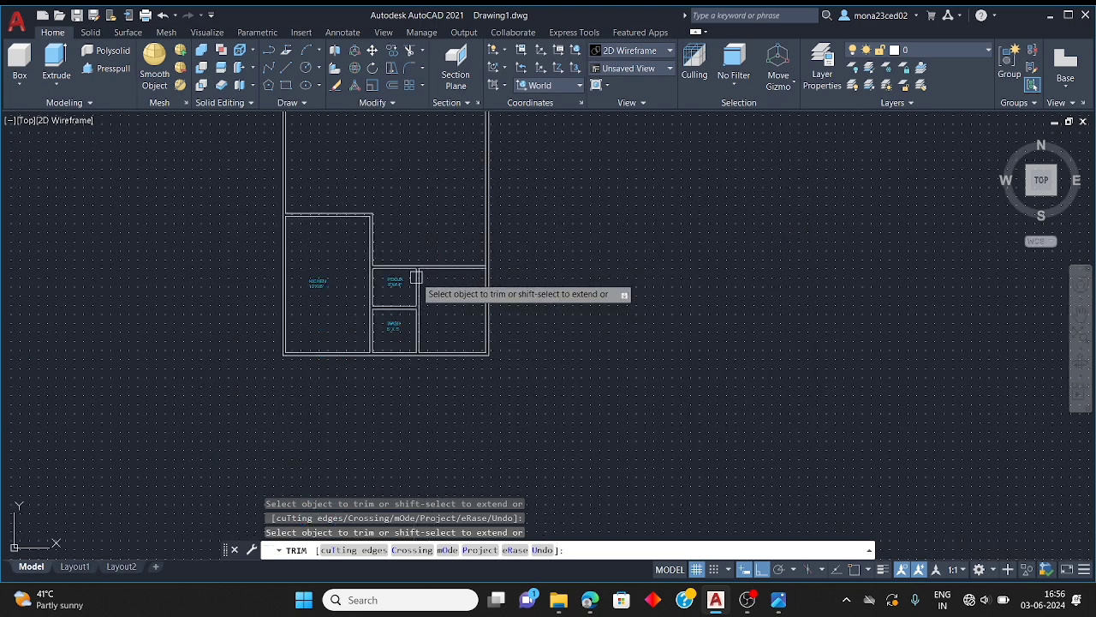
{"action": "scroll", "coordinate": [464, 297], "scroll_direction": "up", "scroll_amount": 2}
{"action": "key", "text": "Escape"}
{"action": "key", "text": "Escape"}
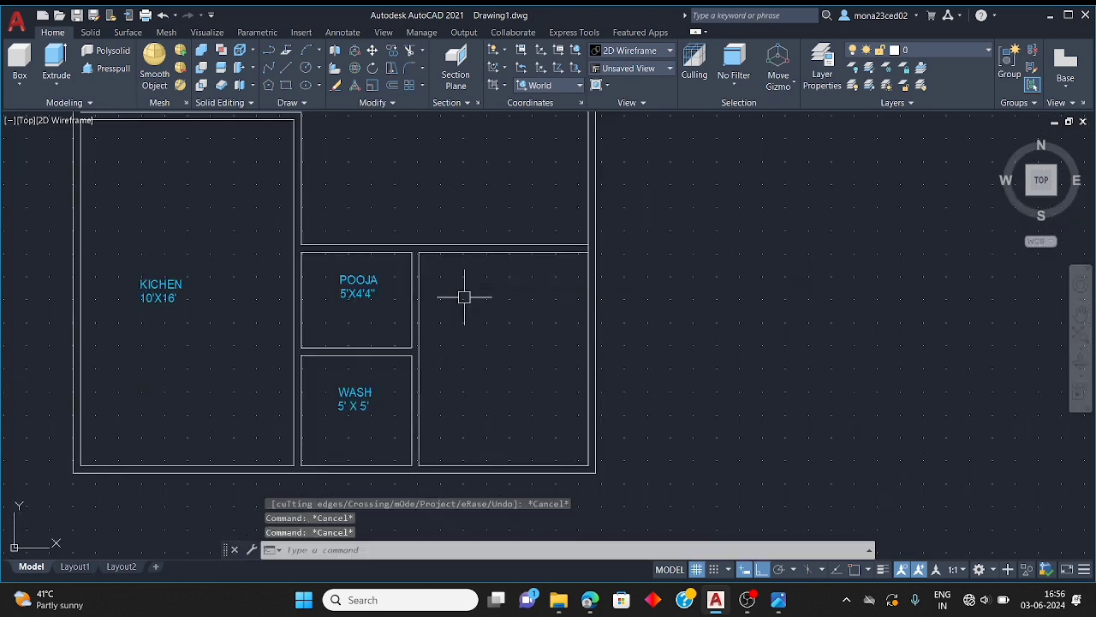
Copy the pooja label and paste it inside the parking room to the right of the pooja room
{"action": "left_click", "coordinate": [372, 292]}
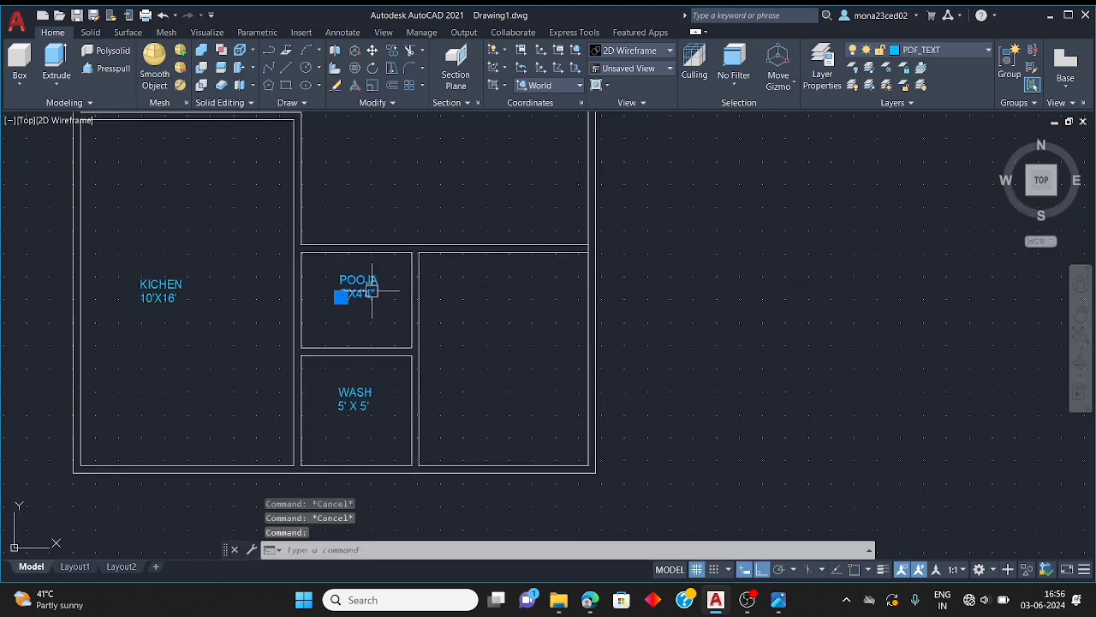
{"action": "key", "text": "ctrl+c"}
{"action": "key", "text": "ctrl+v"}
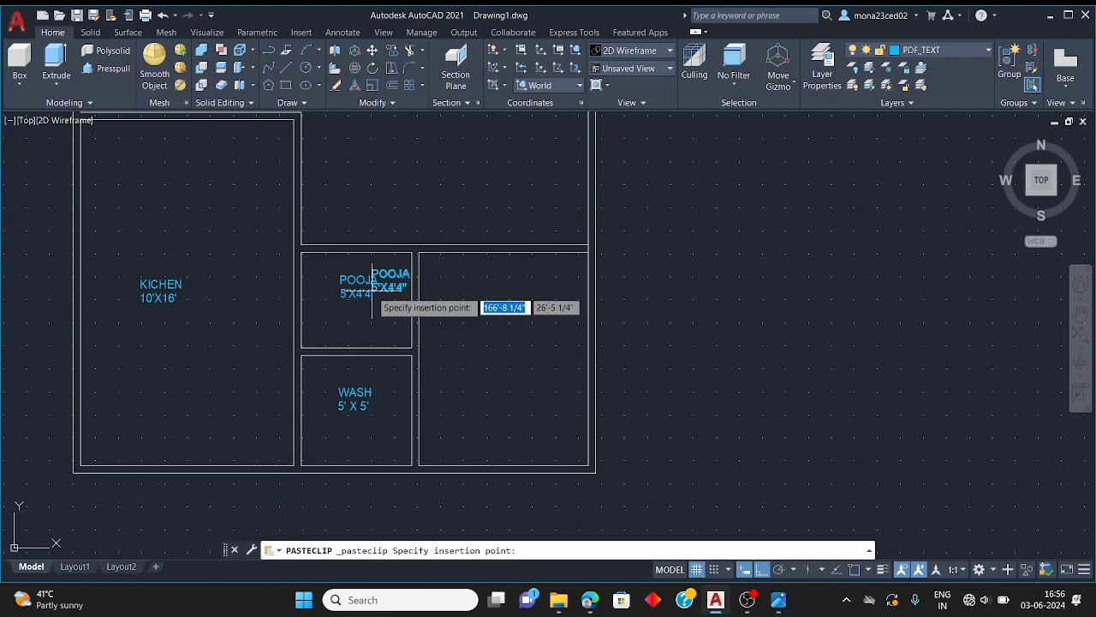
{"action": "left_click", "coordinate": [509, 331]}
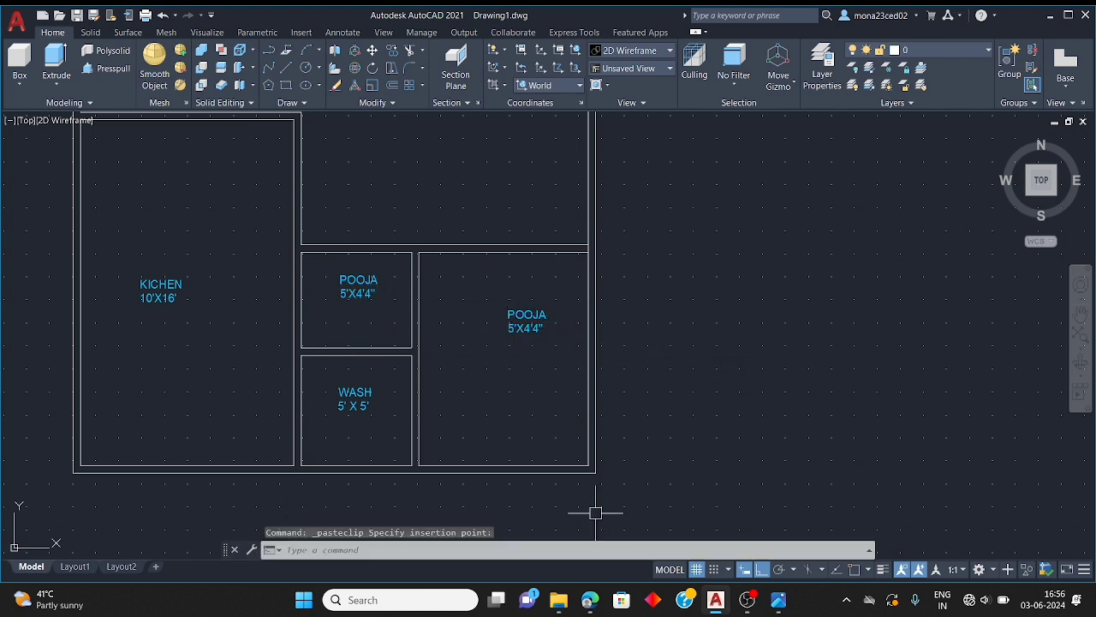
Check the parking size in the reference image, and set the size line of the copied label in the parking room to 7'4"X9'8"
{"action": "left_click", "coordinate": [779, 599]}
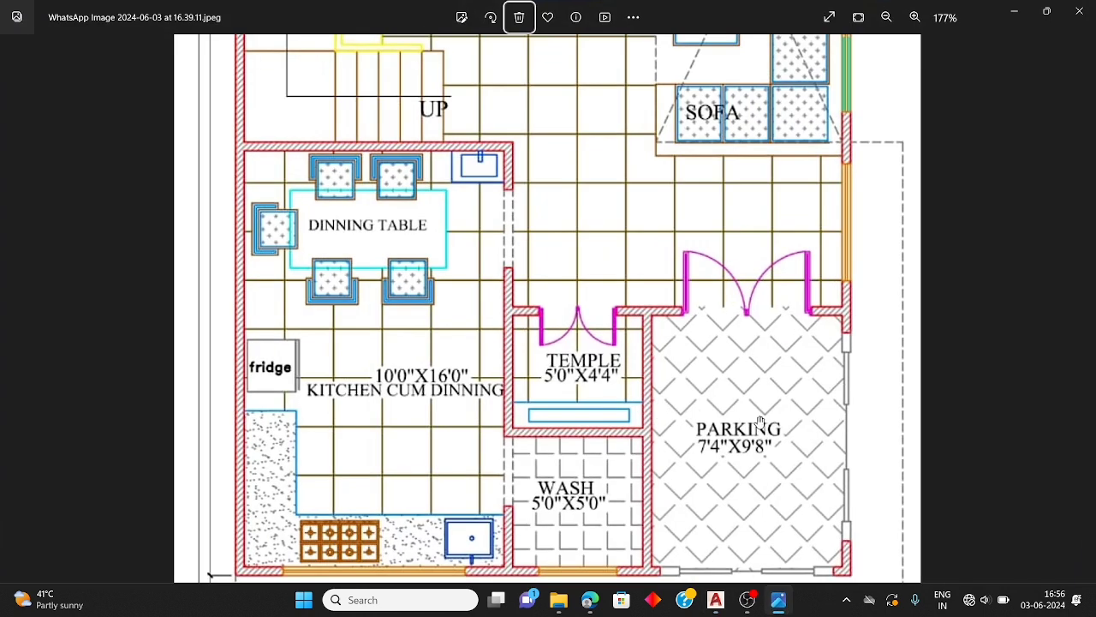
{"action": "left_click", "coordinate": [1016, 12]}
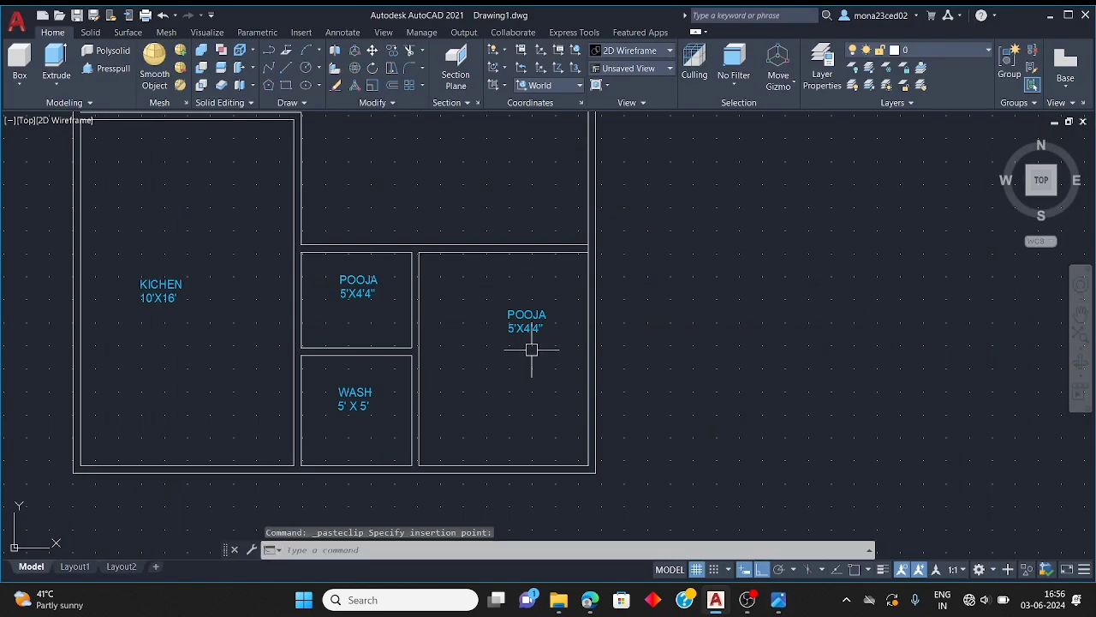
{"action": "scroll", "coordinate": [531, 350], "scroll_direction": "up", "scroll_amount": 5}
{"action": "left_click", "coordinate": [519, 307]}
{"action": "double_click", "coordinate": [519, 306]}
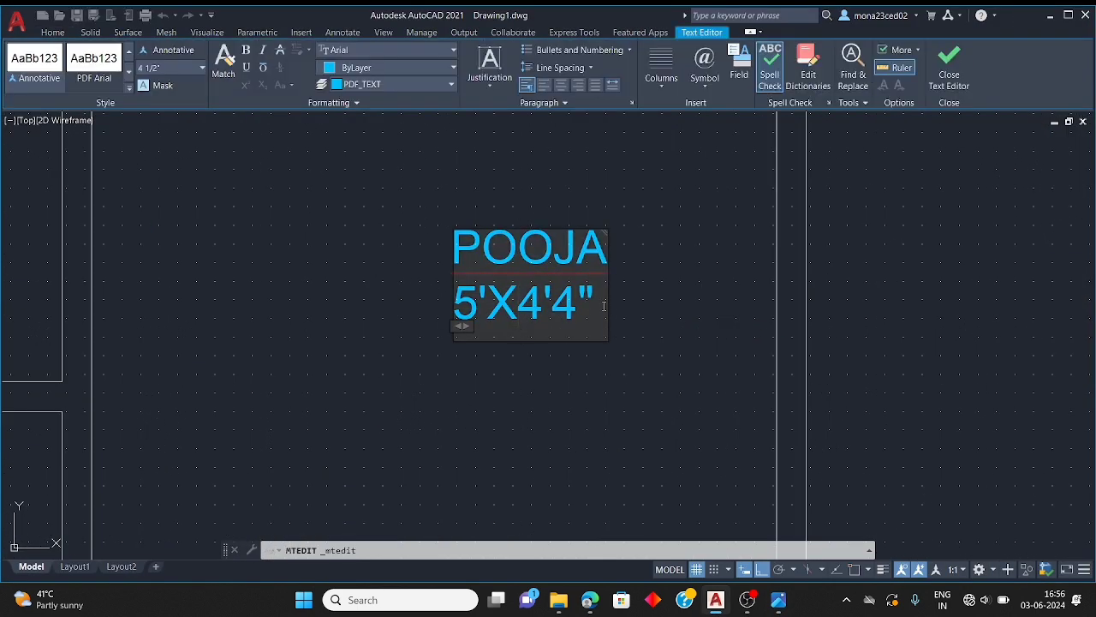
{"action": "key", "text": "BackSpace"}
{"action": "key", "text": "BackSpace"}
{"action": "key", "text": "BackSpace"}
{"action": "key", "text": "BackSpace"}
{"action": "key", "text": "BackSpace"}
{"action": "key", "text": "BackSpace"}
{"action": "key", "text": "BackSpace"}
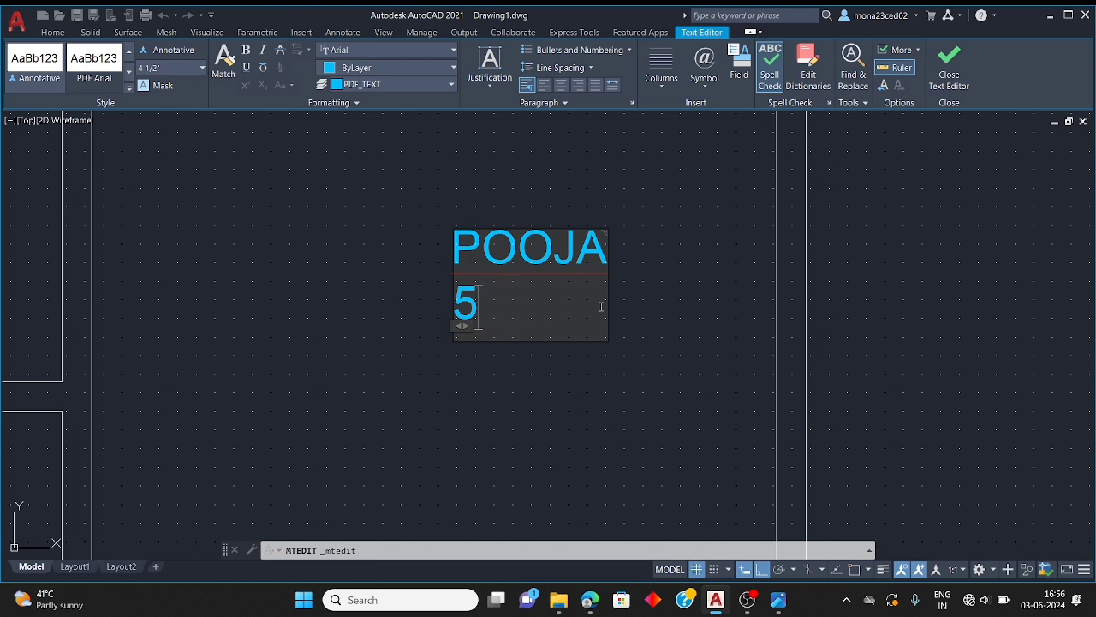
{"action": "type", "text": "7;"}
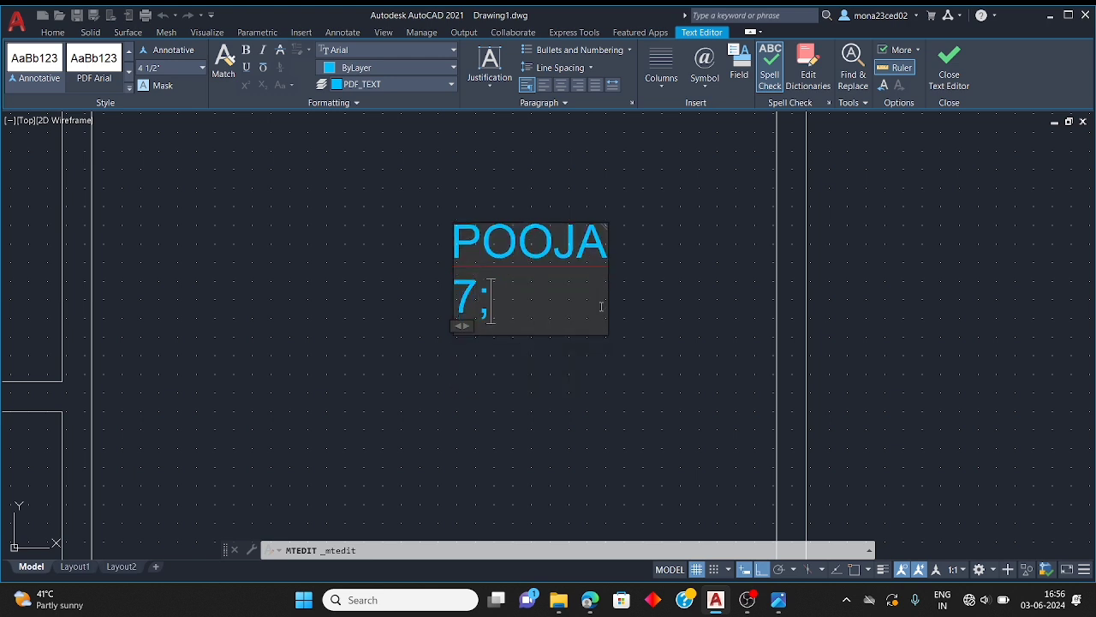
{"action": "type", "text": "4\""}
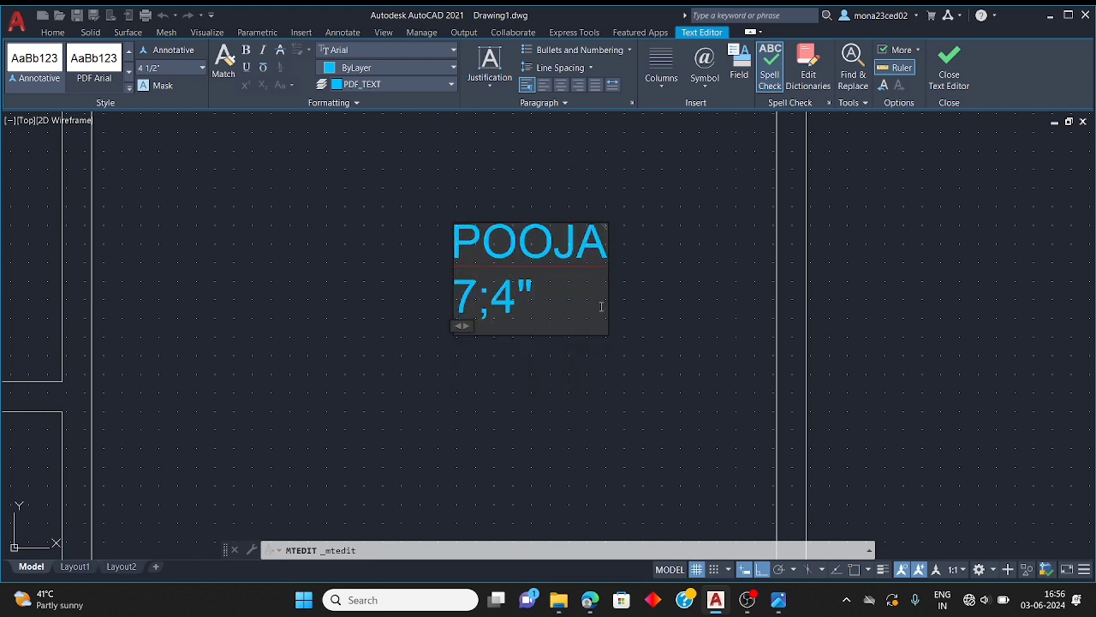
{"action": "key", "text": "BackSpace"}
{"action": "key", "text": "BackSpace"}
{"action": "key", "text": "BackSpace"}
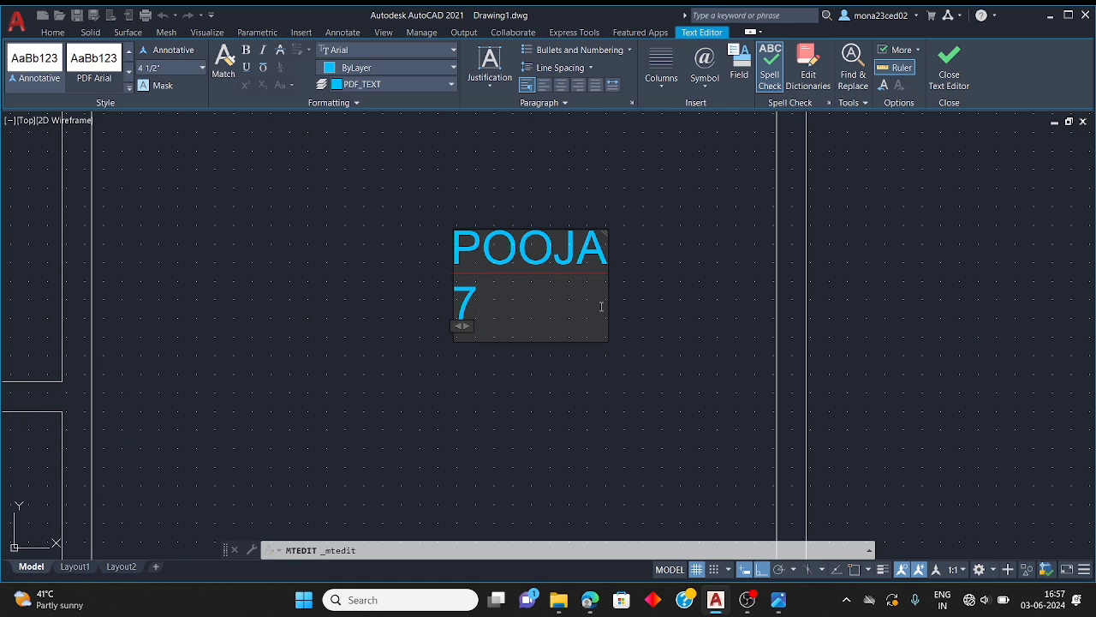
{"action": "type", "text": "'4\"X"}
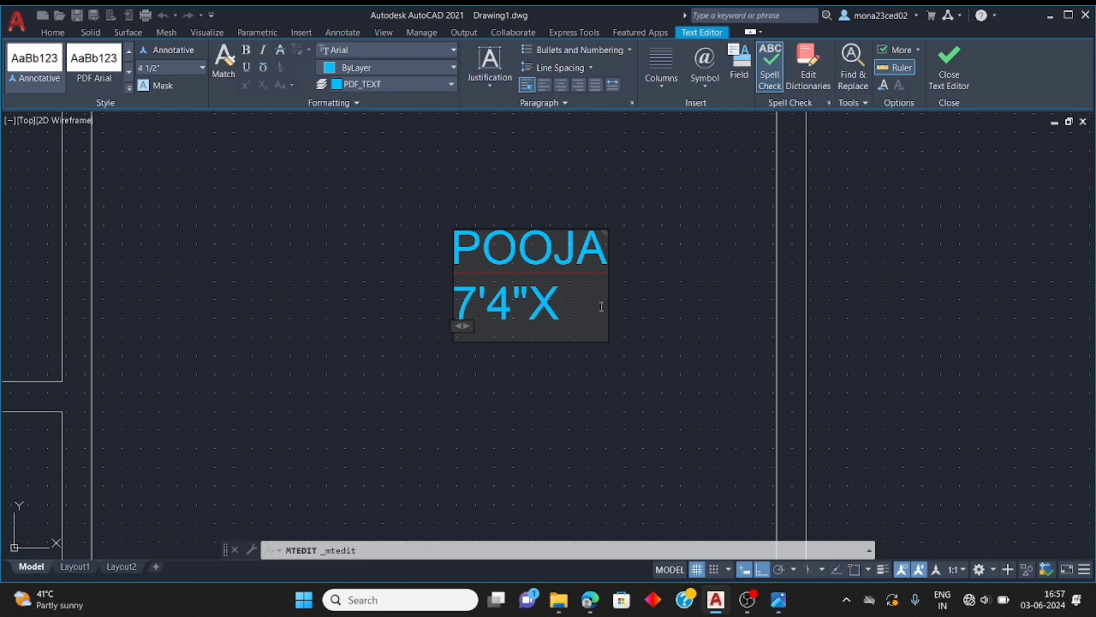
{"action": "type", "text": "9'"}
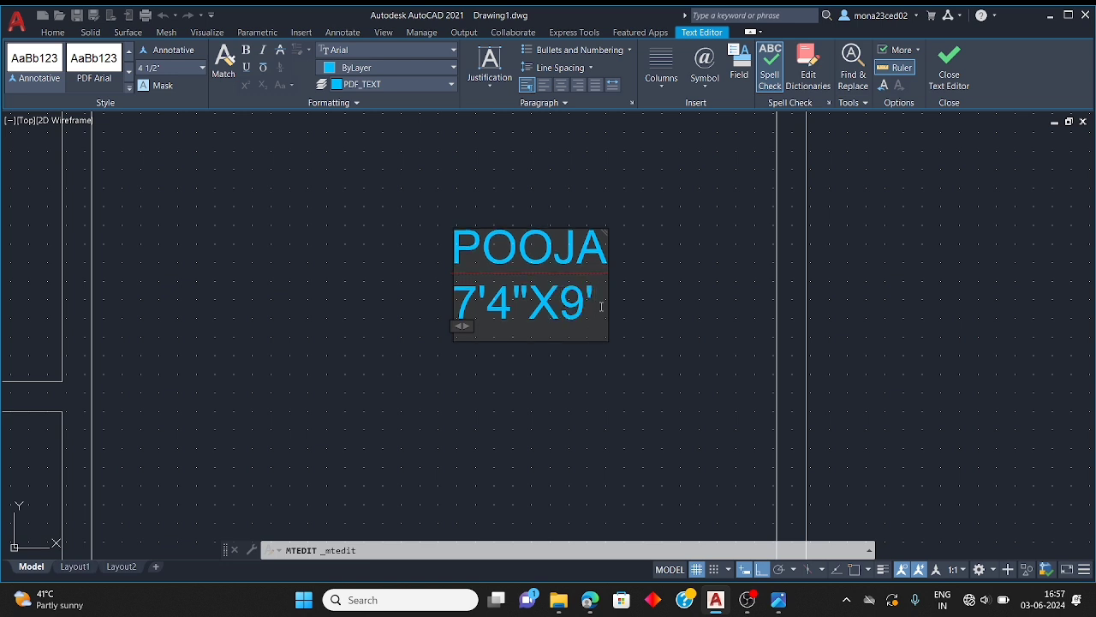
{"action": "type", "text": "8\""}
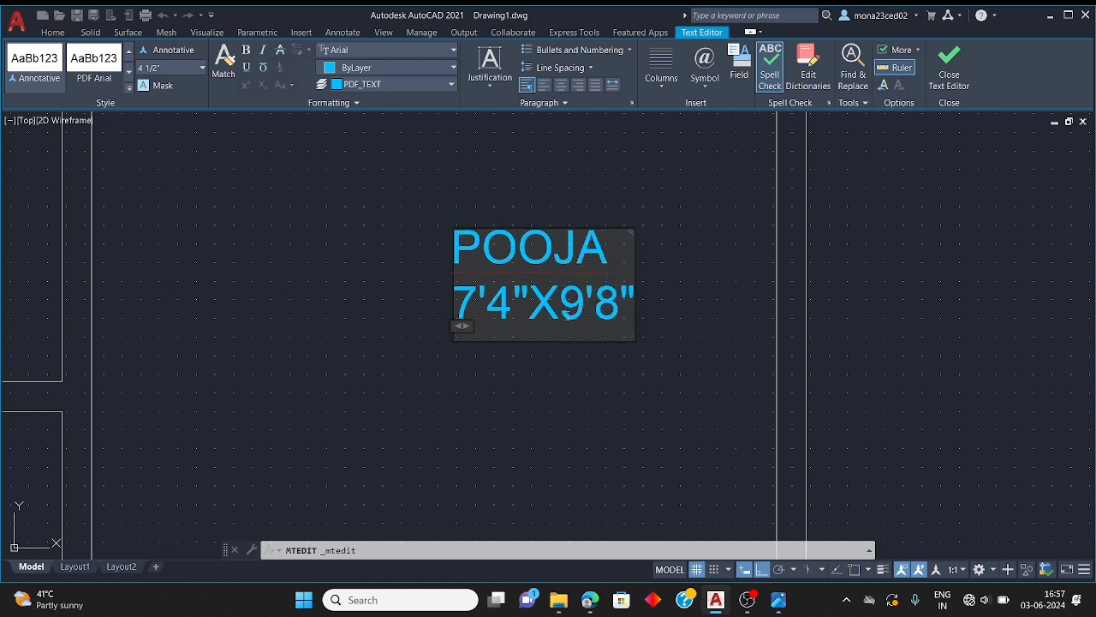
Replace the room name POOJA in the copied label with PARKING and finish the text edit
{"action": "key", "text": "BackSpace"}
{"action": "key", "text": "BackSpace"}
{"action": "key", "text": "BackSpace"}
{"action": "key", "text": "BackSpace"}
{"action": "key", "text": "BackSpace"}
{"action": "key", "text": "BackSpace"}
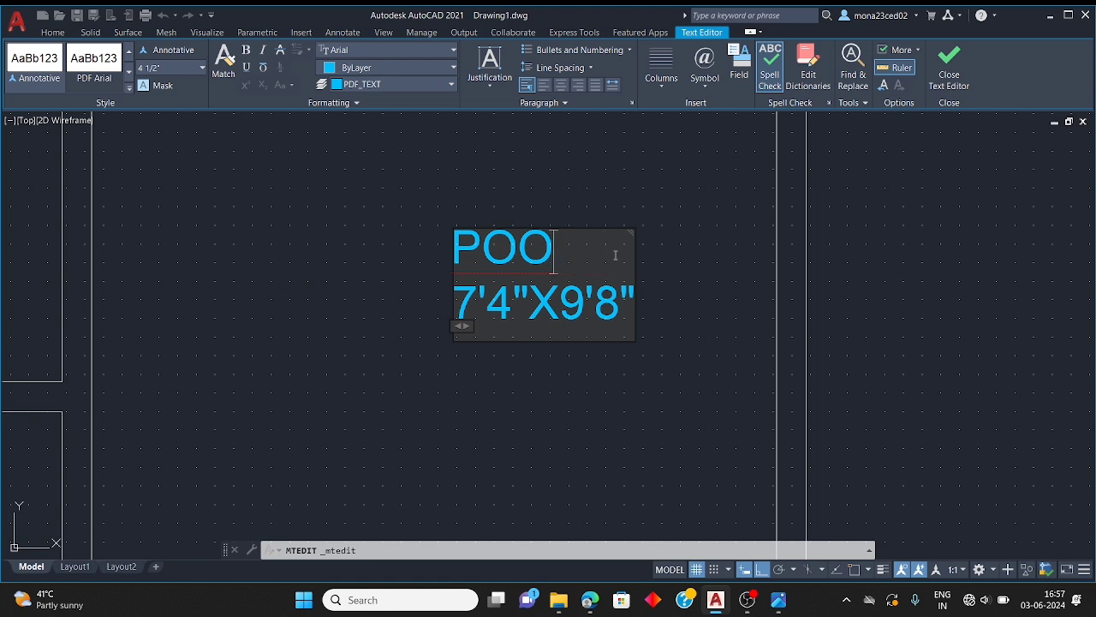
{"action": "type", "text": "PAR"}
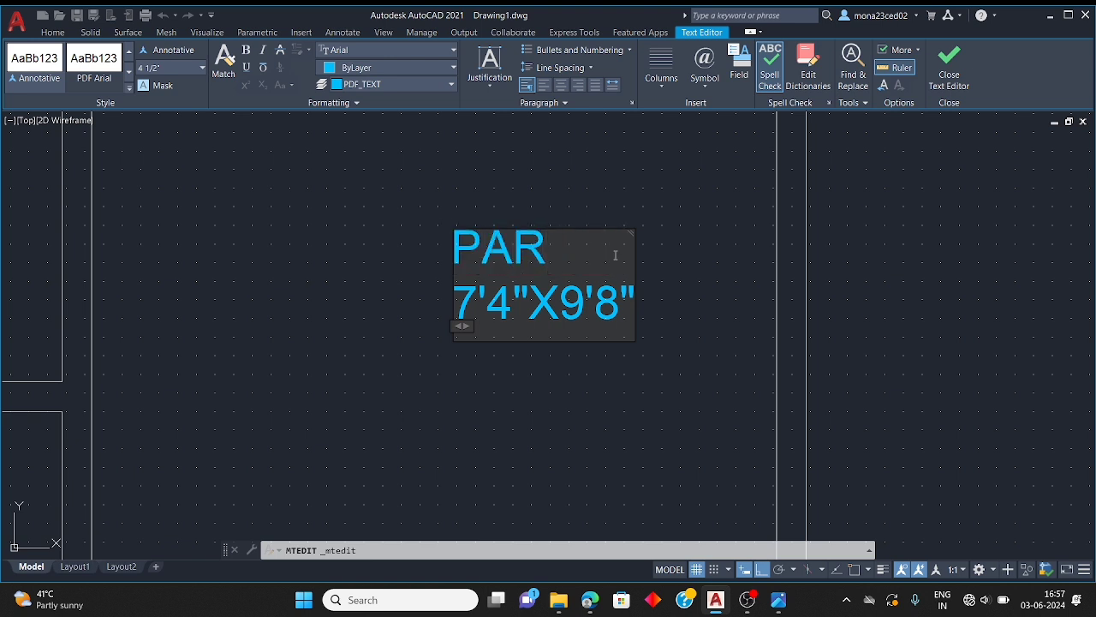
{"action": "type", "text": "KING"}
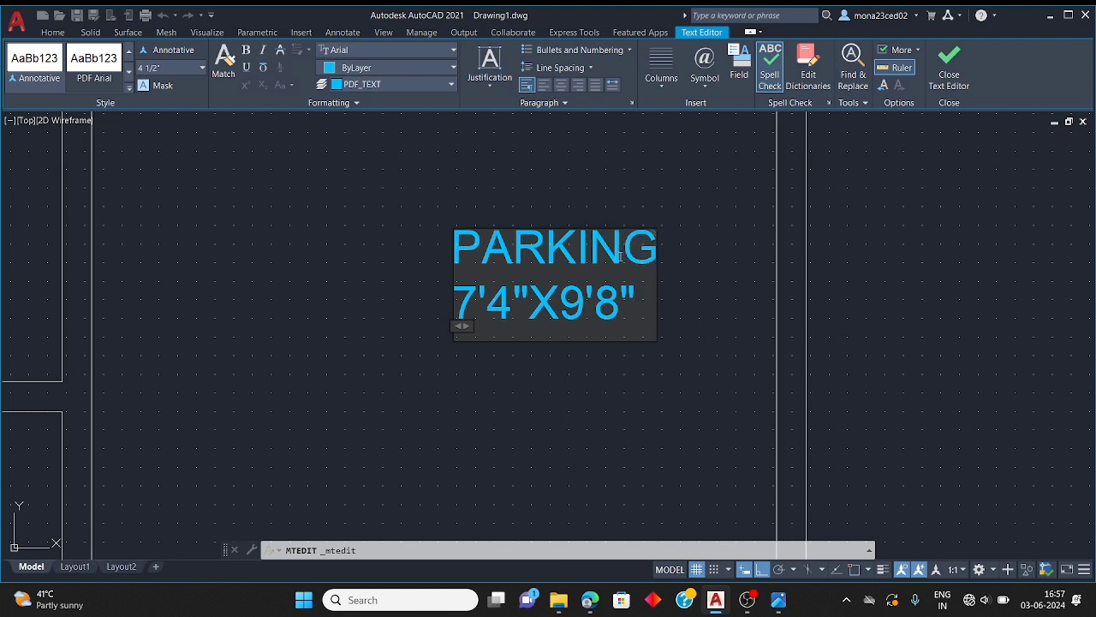
{"action": "left_click", "coordinate": [644, 375]}
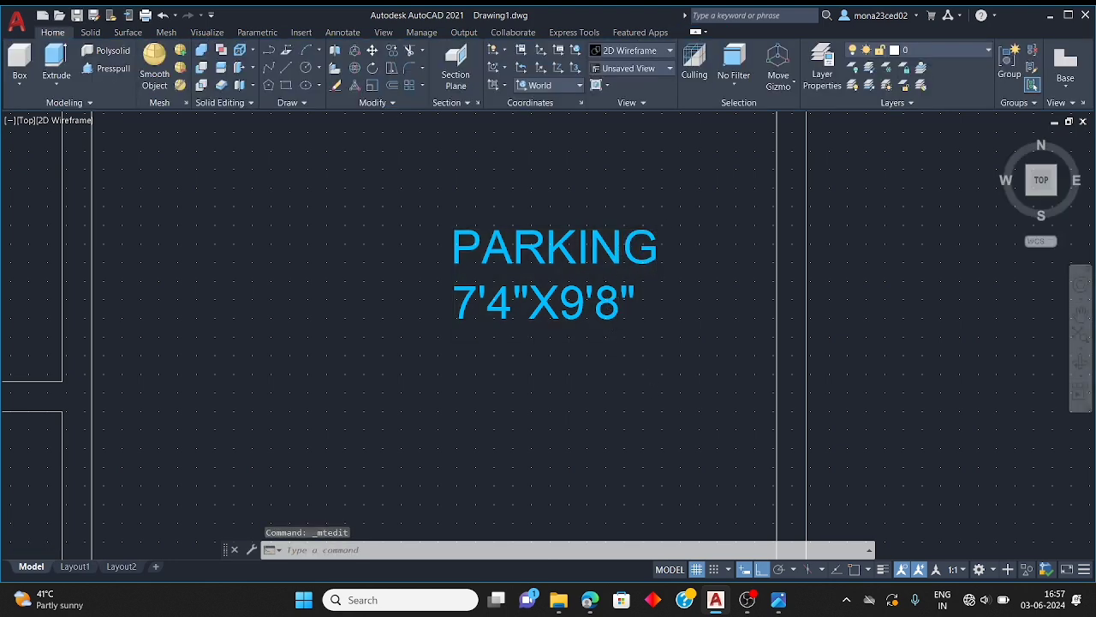
Examine the drawing room's size and its bounding walls in the floor plan reference image
{"action": "scroll", "coordinate": [611, 299], "scroll_direction": "down", "scroll_amount": 4}
{"action": "left_click", "coordinate": [777, 599]}
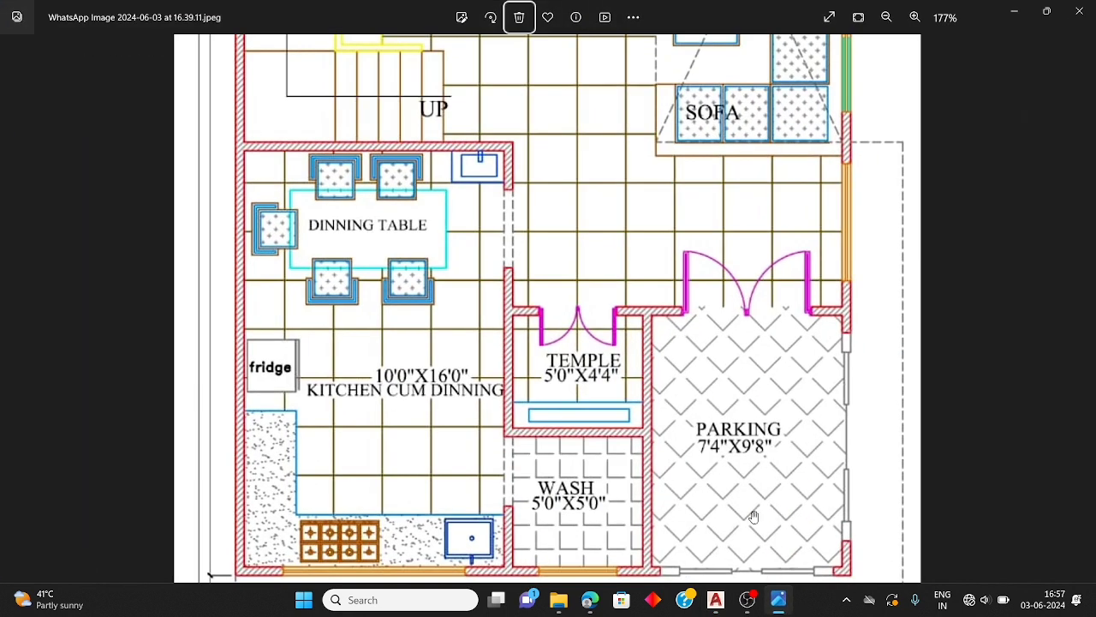
{"action": "scroll", "coordinate": [599, 364], "scroll_direction": "down", "scroll_amount": 2}
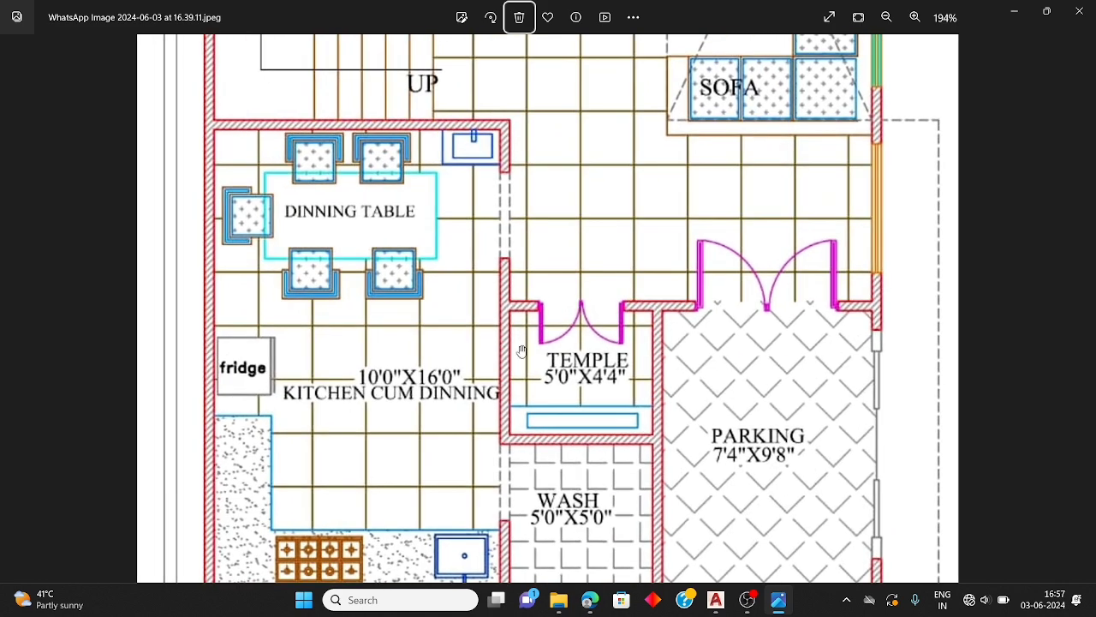
{"action": "scroll", "coordinate": [454, 351], "scroll_direction": "up", "scroll_amount": 4}
{"action": "scroll", "coordinate": [487, 306], "scroll_direction": "down", "scroll_amount": 3}
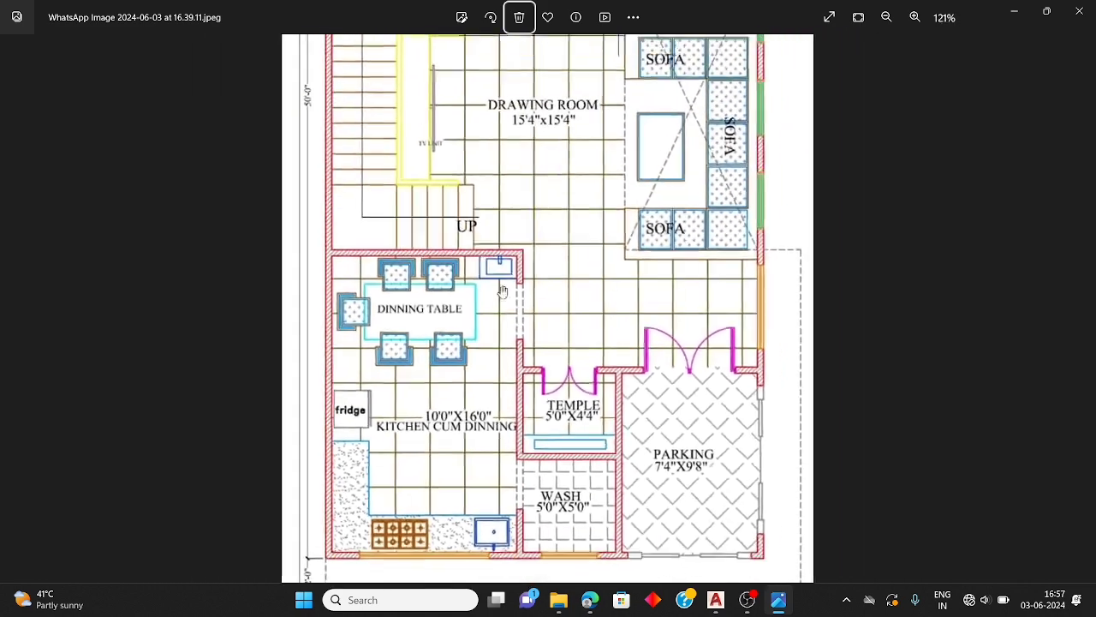
{"action": "scroll", "coordinate": [548, 137], "scroll_direction": "up", "scroll_amount": 1}
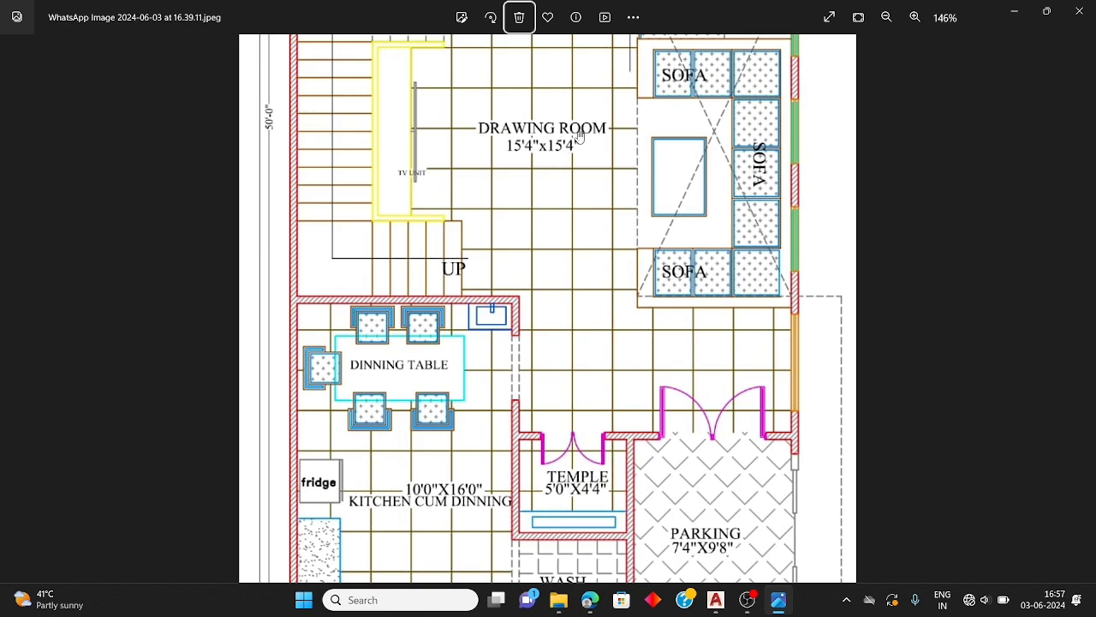
{"action": "scroll", "coordinate": [606, 220], "scroll_direction": "down", "scroll_amount": 3}
{"action": "scroll", "coordinate": [595, 244], "scroll_direction": "down", "scroll_amount": 2}
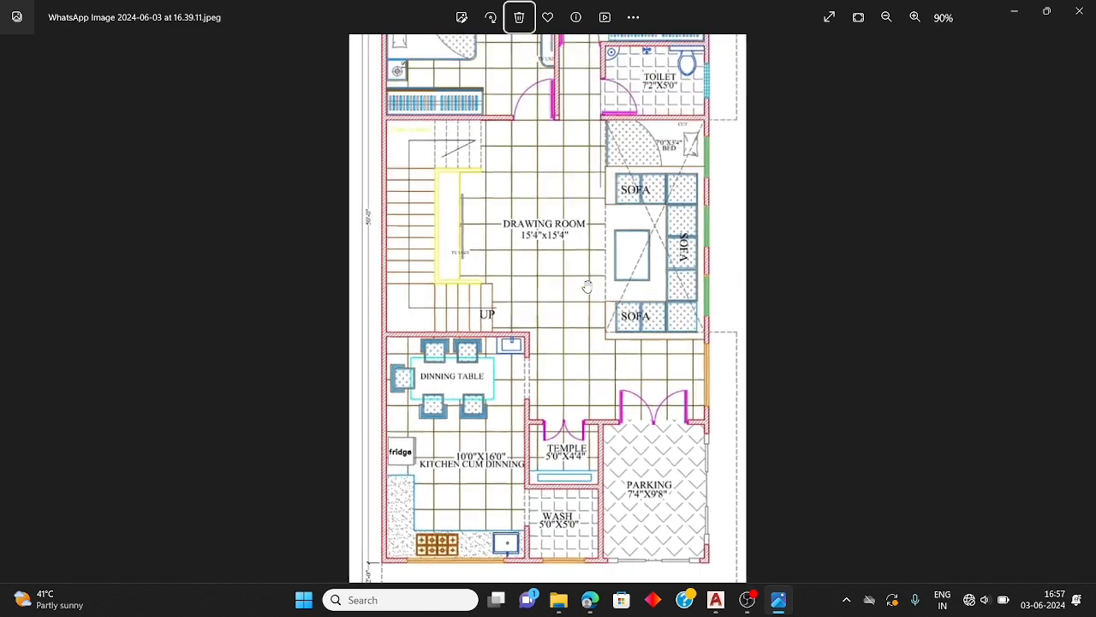
{"action": "scroll", "coordinate": [506, 194], "scroll_direction": "up", "scroll_amount": 4}
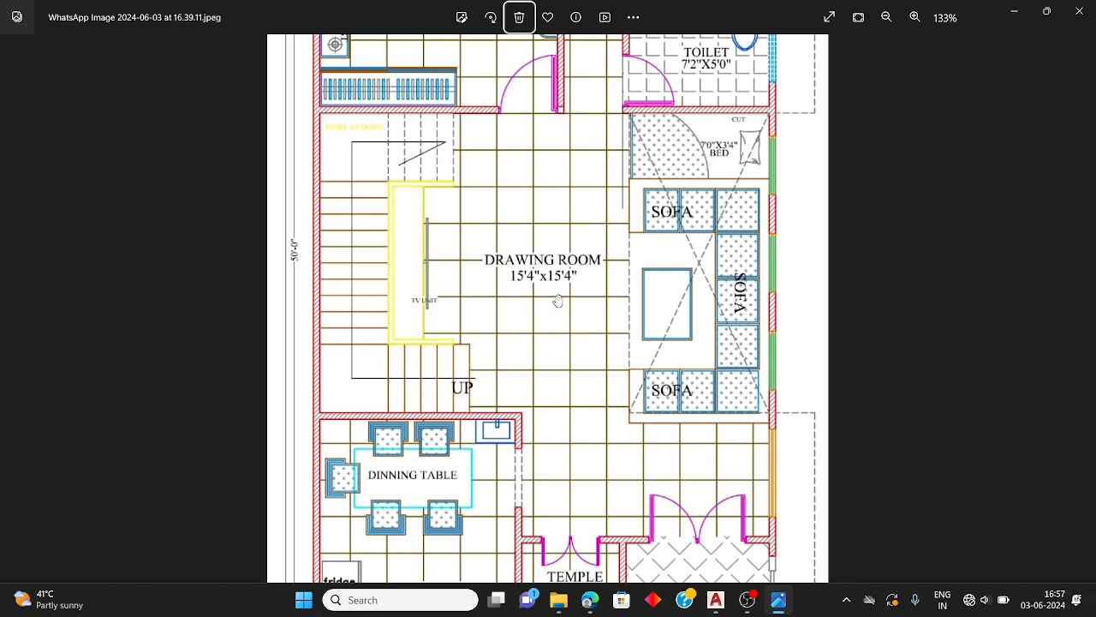
{"action": "scroll", "coordinate": [557, 300], "scroll_direction": "up", "scroll_amount": 1}
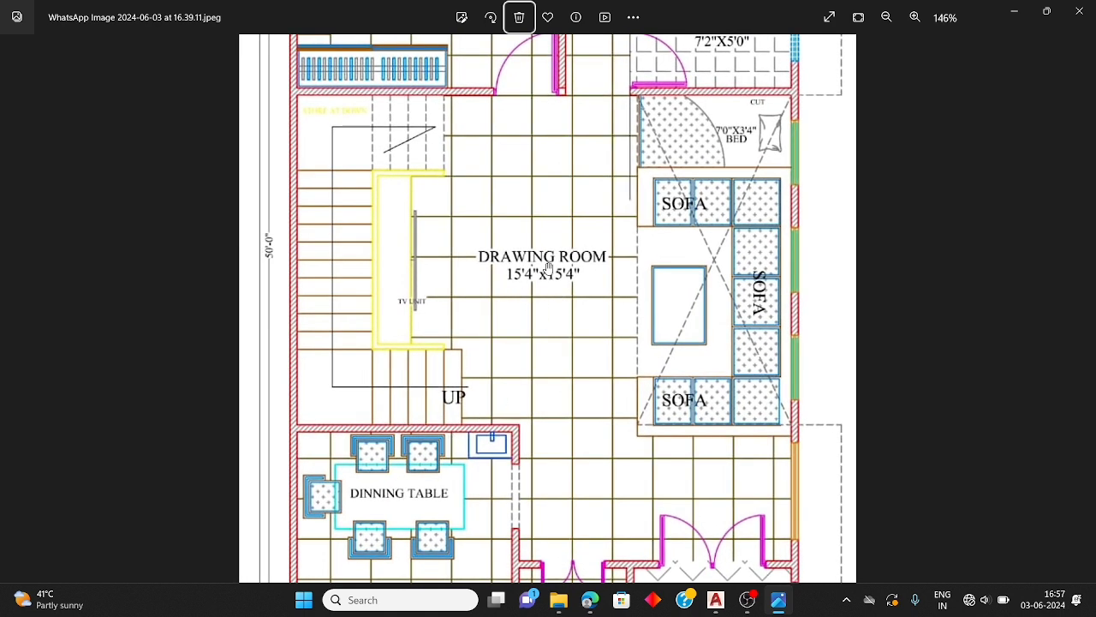
{"action": "scroll", "coordinate": [521, 286], "scroll_direction": "down", "scroll_amount": 3}
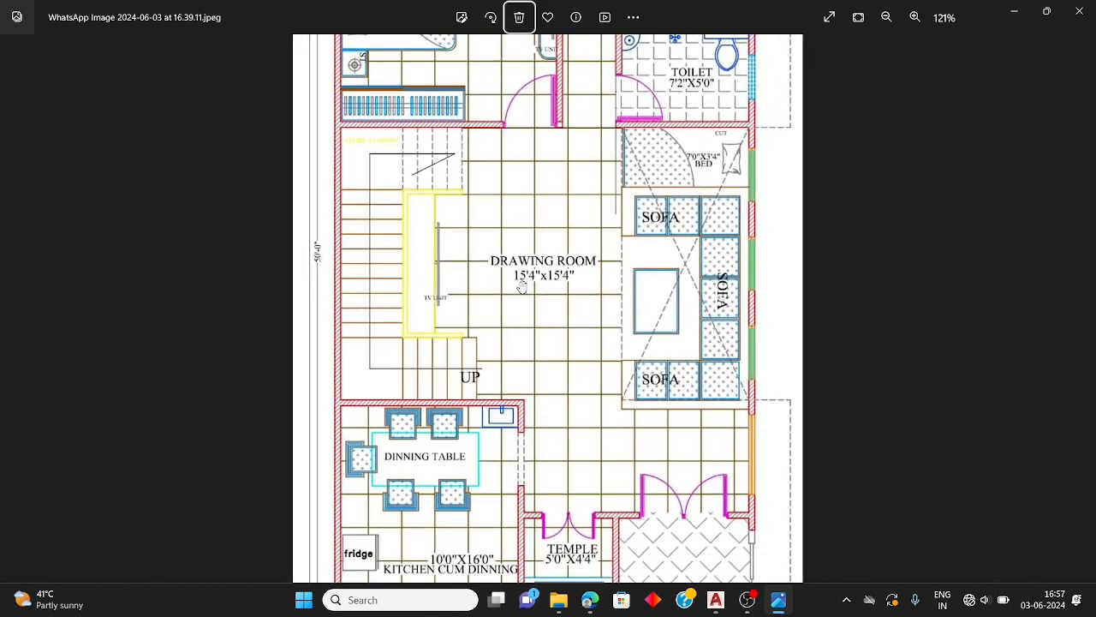
{"action": "scroll", "coordinate": [522, 288], "scroll_direction": "up", "scroll_amount": 3}
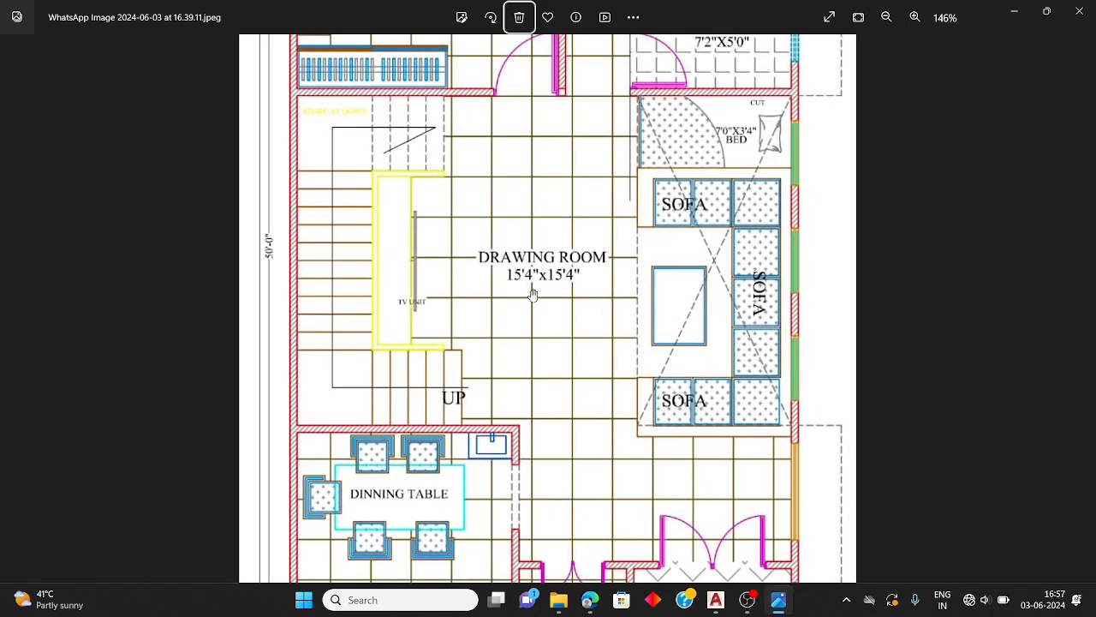
{"action": "left_click", "coordinate": [1013, 12]}
{"action": "scroll", "coordinate": [547, 281], "scroll_direction": "up", "scroll_amount": 4}
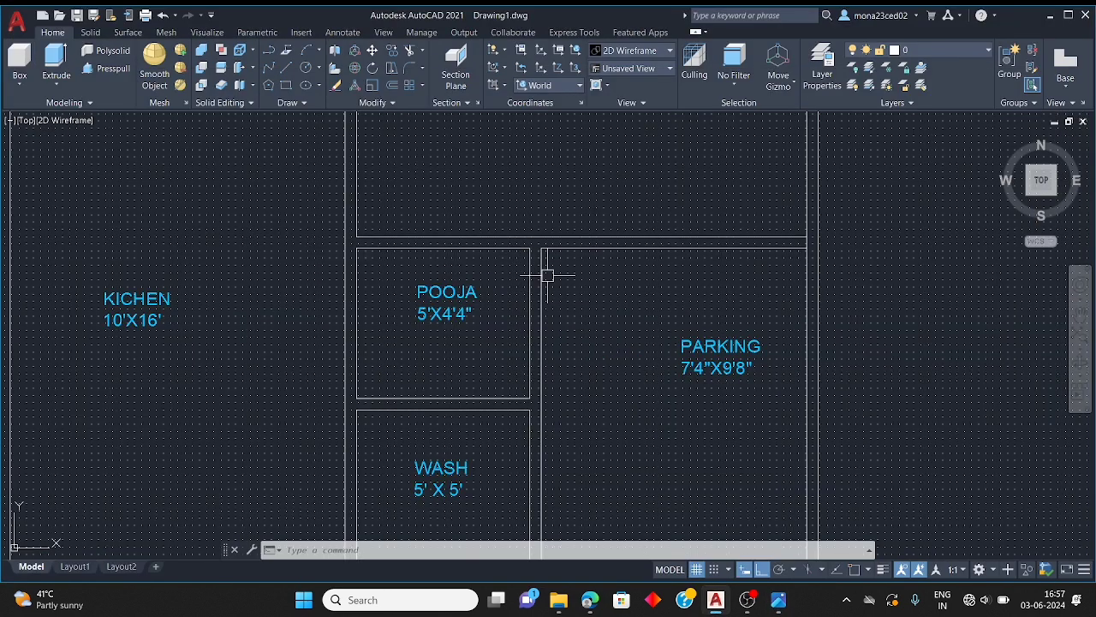
{"action": "scroll", "coordinate": [547, 276], "scroll_direction": "down", "scroll_amount": 2}
{"action": "key", "text": "Escape"}
{"action": "key", "text": "Escape"}
{"action": "type", "text": "o"}
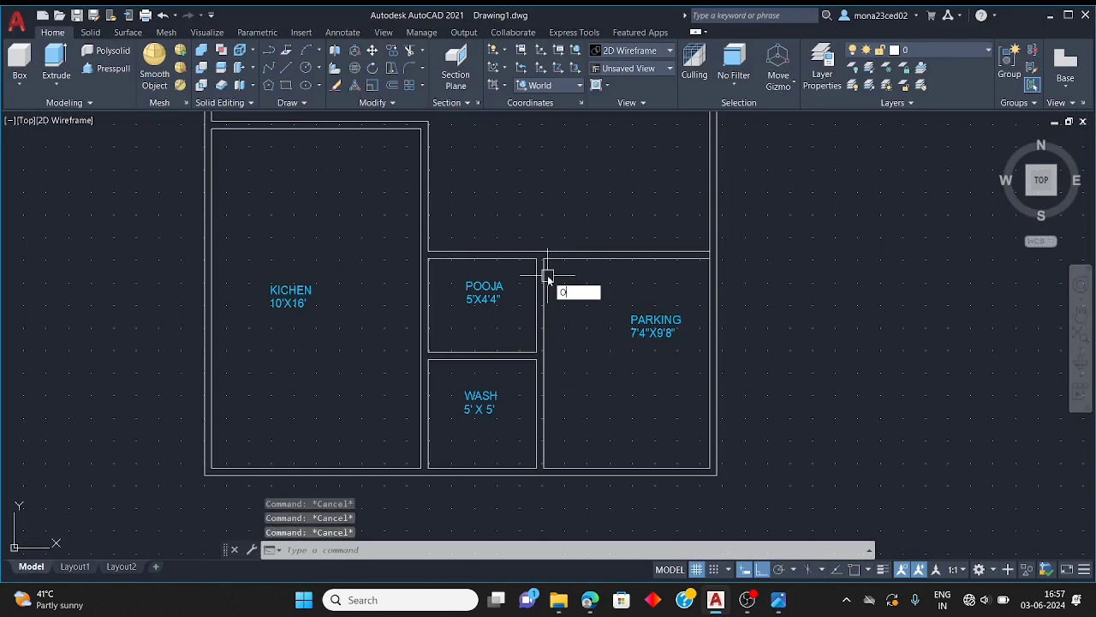
{"action": "key", "text": "Return"}
{"action": "type", "text": "15'4"}
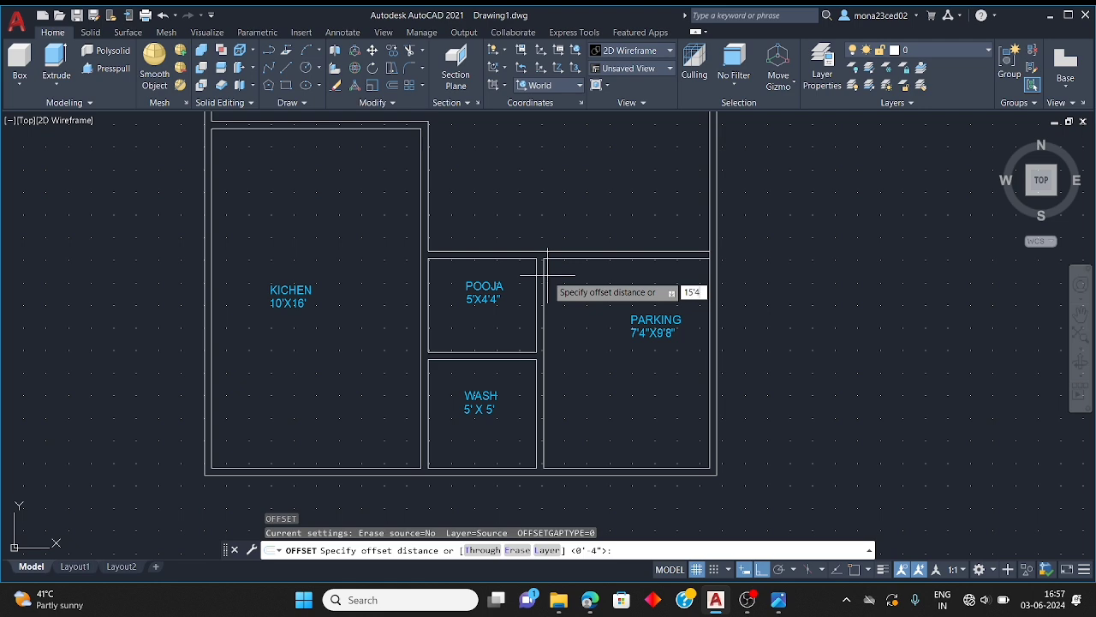
{"action": "type", "text": "\""}
{"action": "key", "text": "Return"}
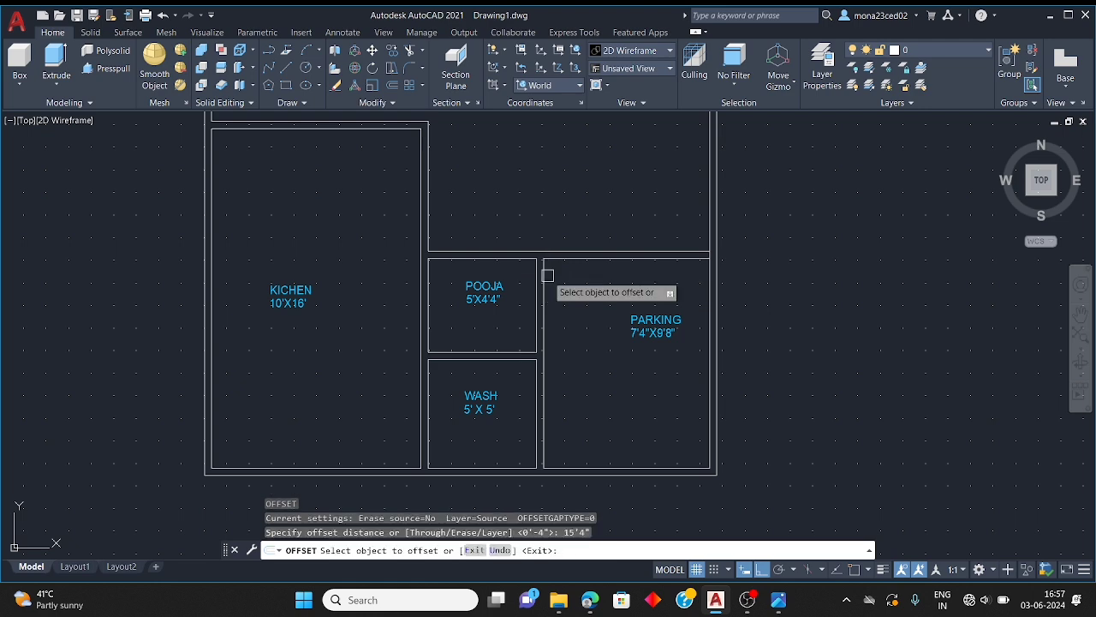
{"action": "left_click", "coordinate": [546, 252]}
{"action": "scroll", "coordinate": [531, 274], "scroll_direction": "down", "scroll_amount": 4}
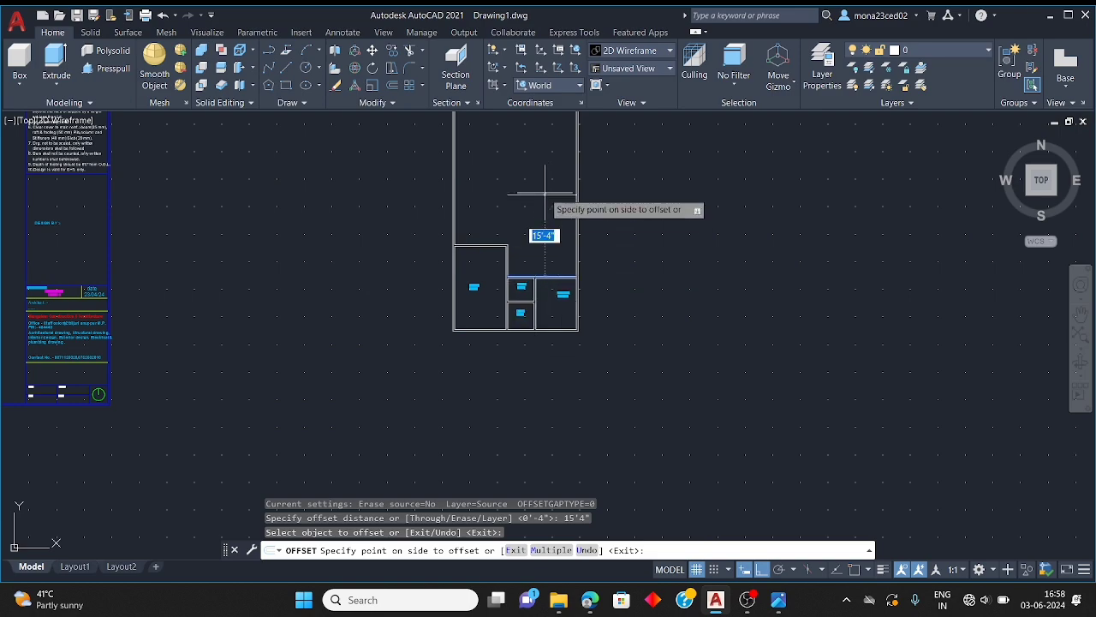
{"action": "scroll", "coordinate": [515, 206], "scroll_direction": "up", "scroll_amount": 4}
{"action": "scroll", "coordinate": [521, 283], "scroll_direction": "down", "scroll_amount": 3}
{"action": "scroll", "coordinate": [521, 280], "scroll_direction": "down", "scroll_amount": 3}
{"action": "scroll", "coordinate": [521, 234], "scroll_direction": "up", "scroll_amount": 3}
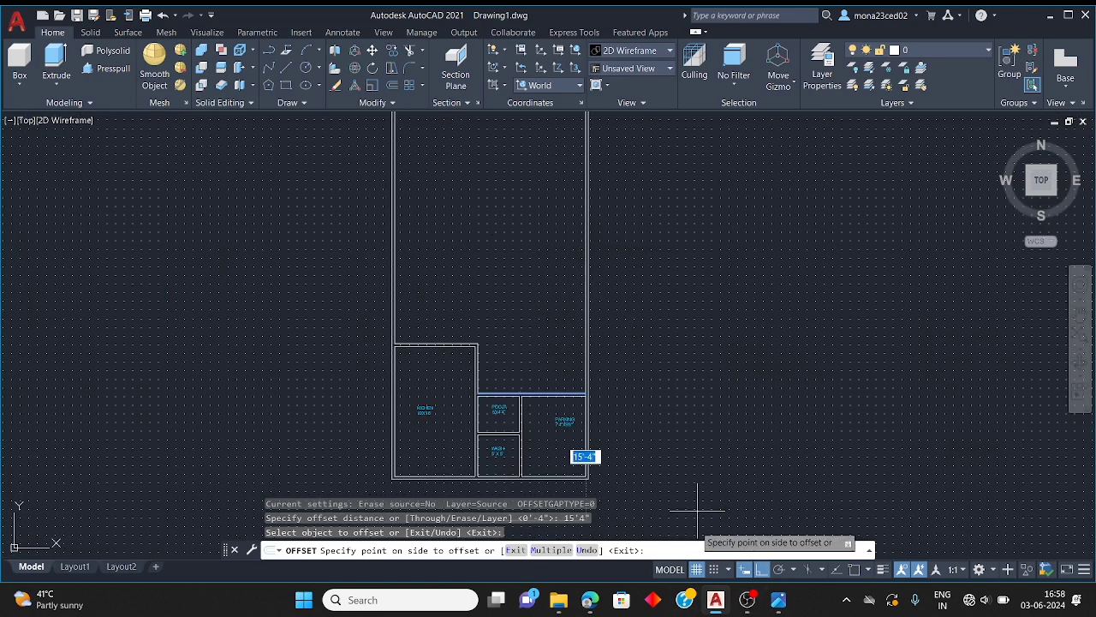
{"action": "left_click", "coordinate": [779, 600]}
{"action": "scroll", "coordinate": [538, 391], "scroll_direction": "down", "scroll_amount": 4}
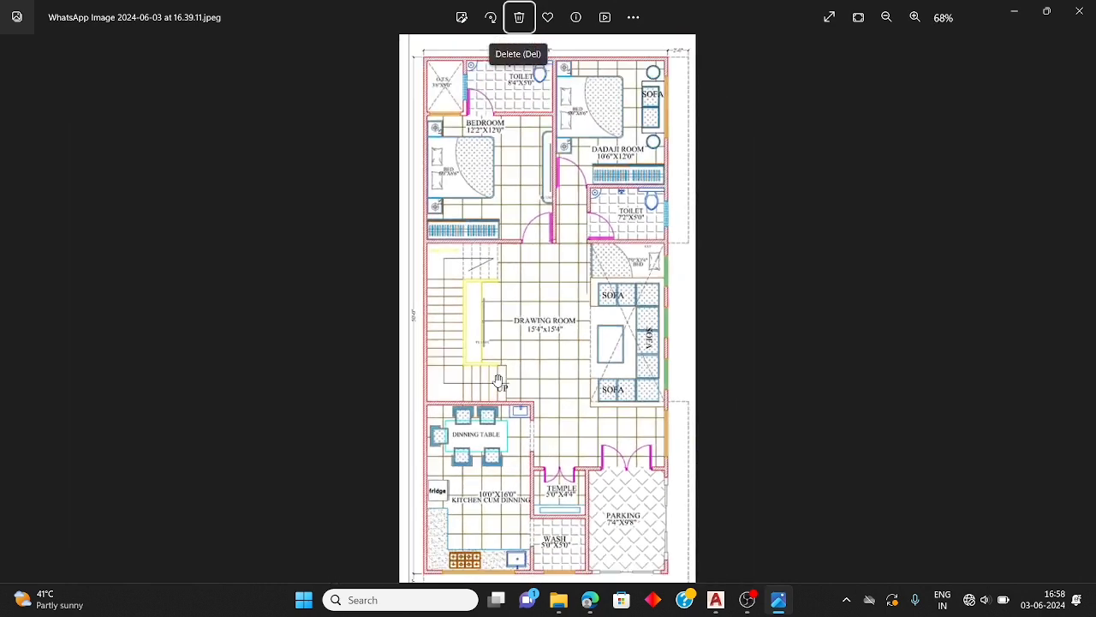
{"action": "scroll", "coordinate": [504, 391], "scroll_direction": "up", "scroll_amount": 1}
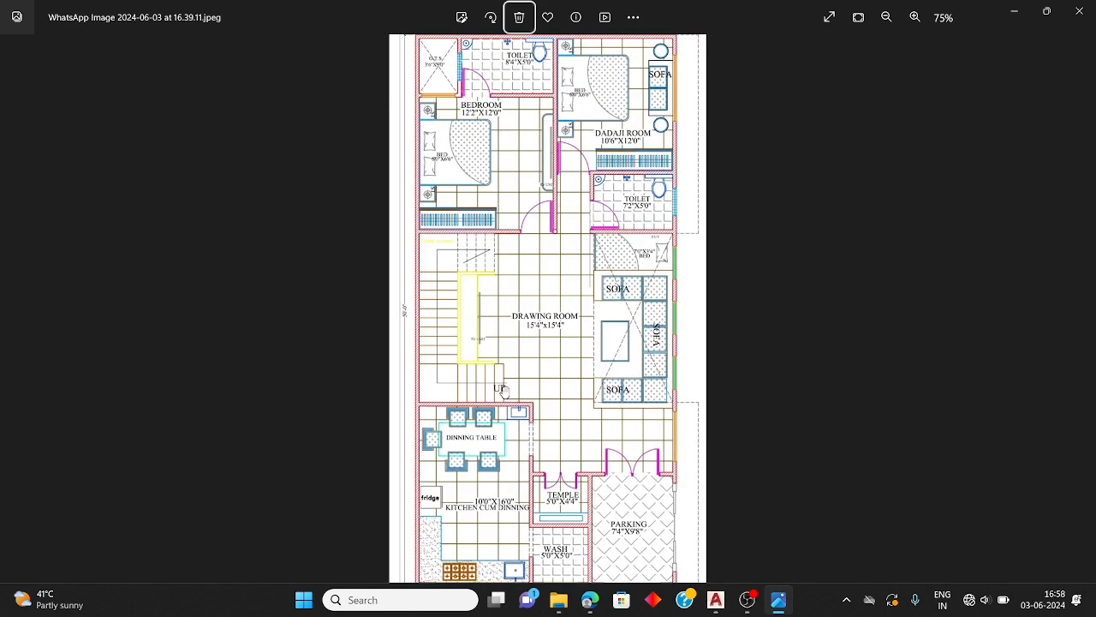
{"action": "left_click", "coordinate": [1027, 13]}
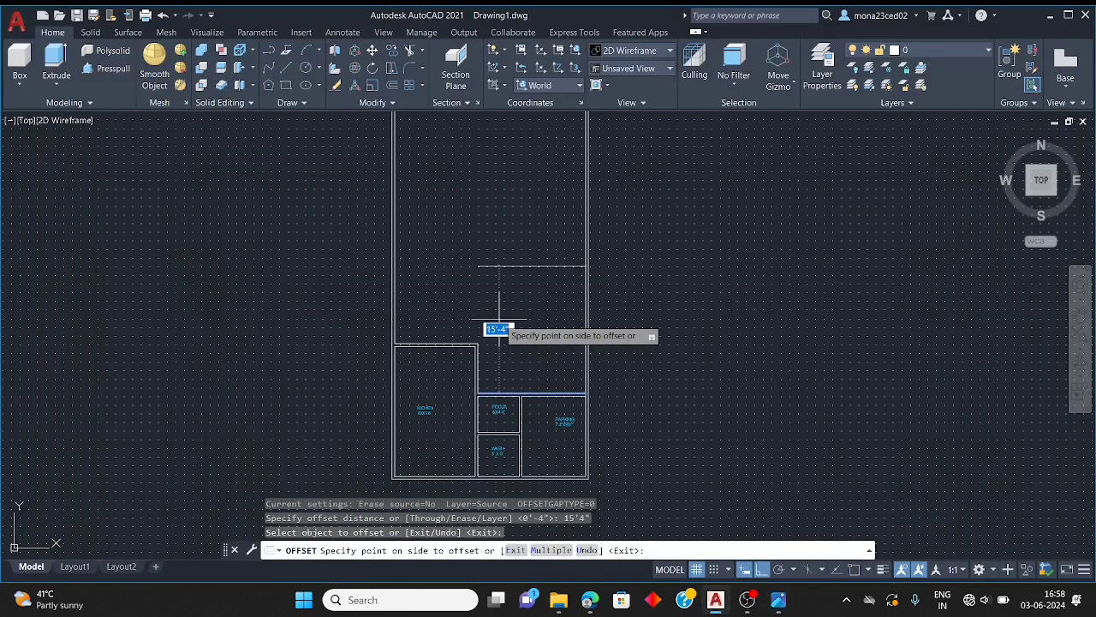
{"action": "scroll", "coordinate": [479, 322], "scroll_direction": "up", "scroll_amount": 3}
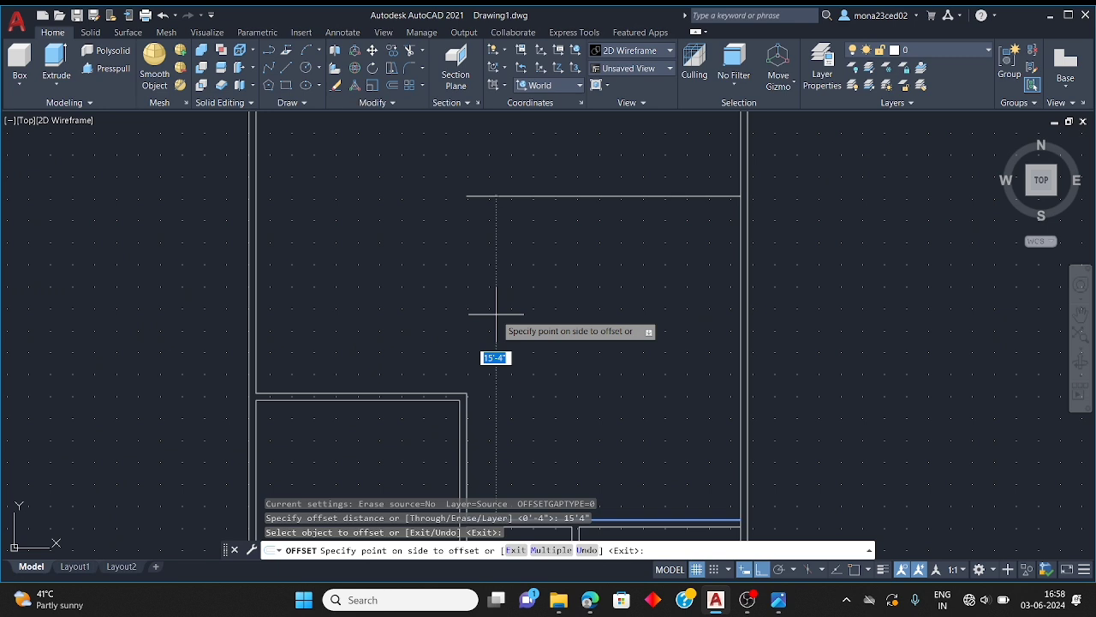
{"action": "key", "text": "Escape"}
{"action": "key", "text": "Escape"}
{"action": "key", "text": "Escape"}
{"action": "key", "text": "Escape"}
Offset the kitchen's upper wall line 15'4" upward to mark the far side of the drawing room
{"action": "key", "text": "Return"}
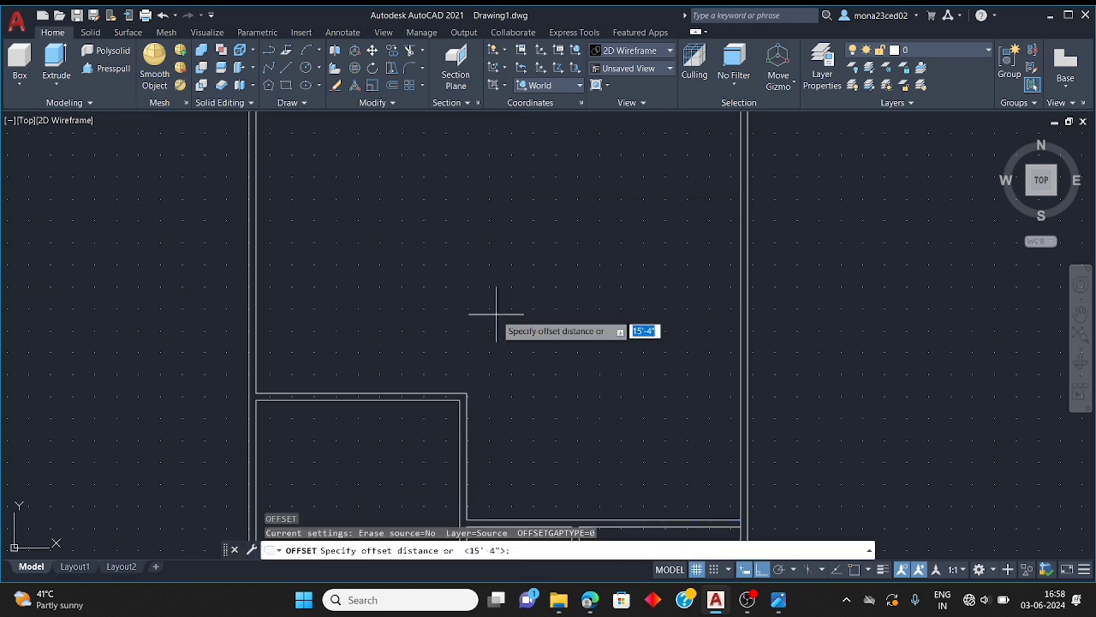
{"action": "type", "text": "15"}
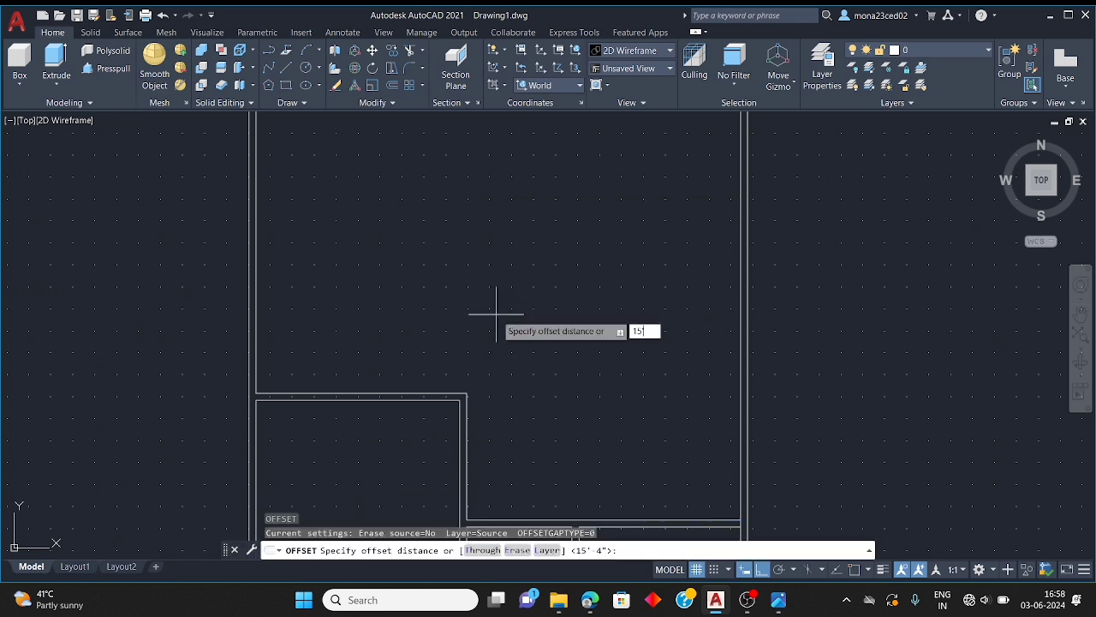
{"action": "type", "text": "'4\""}
{"action": "key", "text": "Return"}
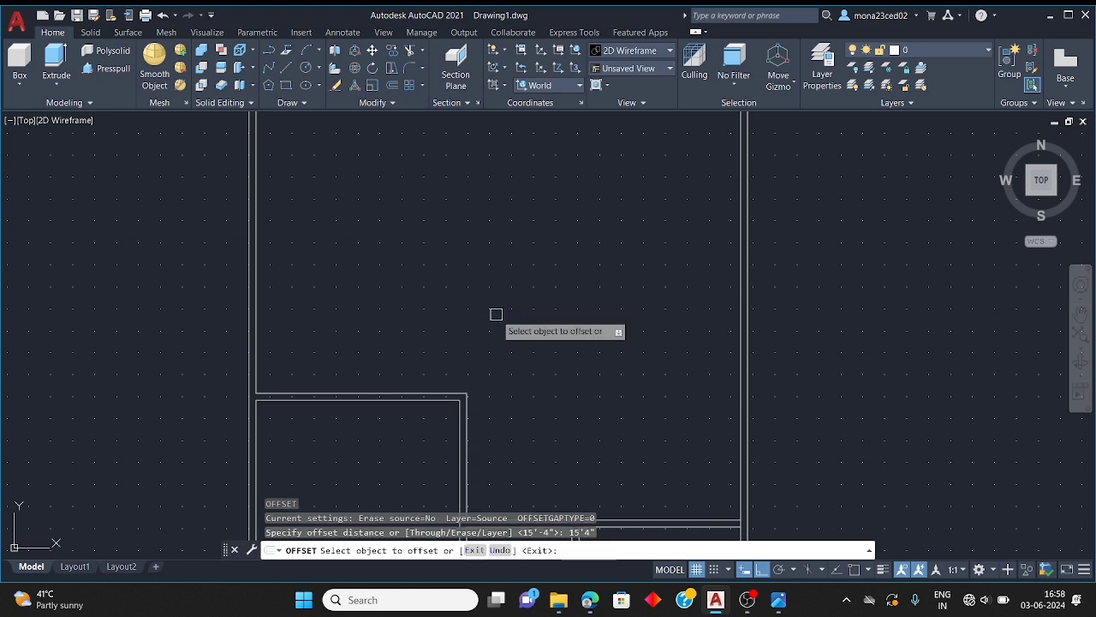
{"action": "left_click", "coordinate": [406, 394]}
{"action": "scroll", "coordinate": [406, 394], "scroll_direction": "down", "scroll_amount": 5}
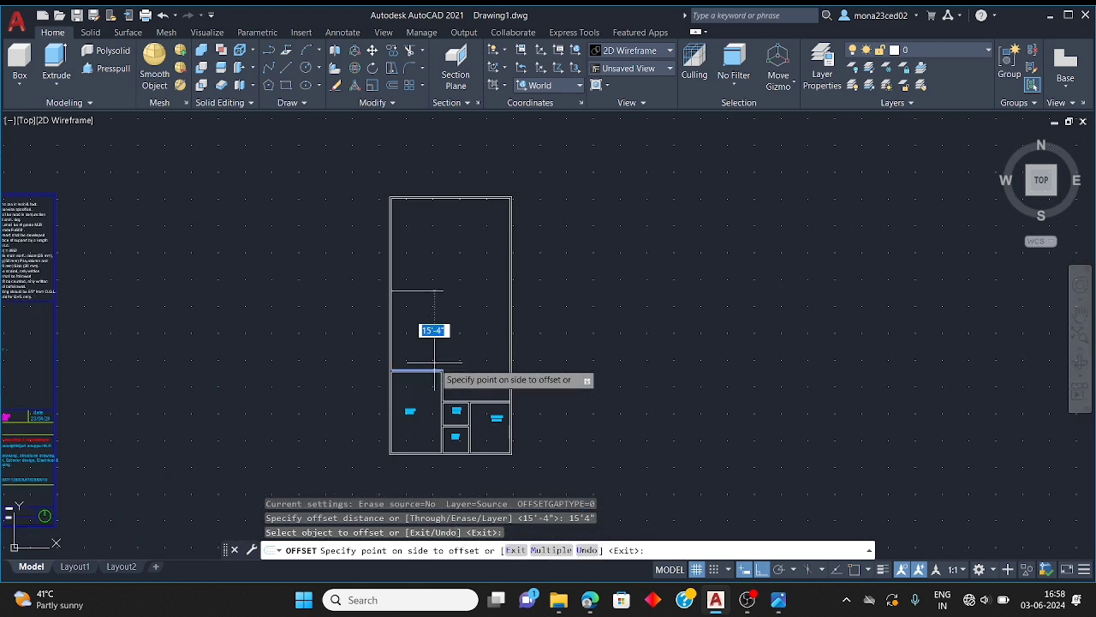
{"action": "scroll", "coordinate": [423, 318], "scroll_direction": "up", "scroll_amount": 5}
{"action": "left_click", "coordinate": [424, 313]}
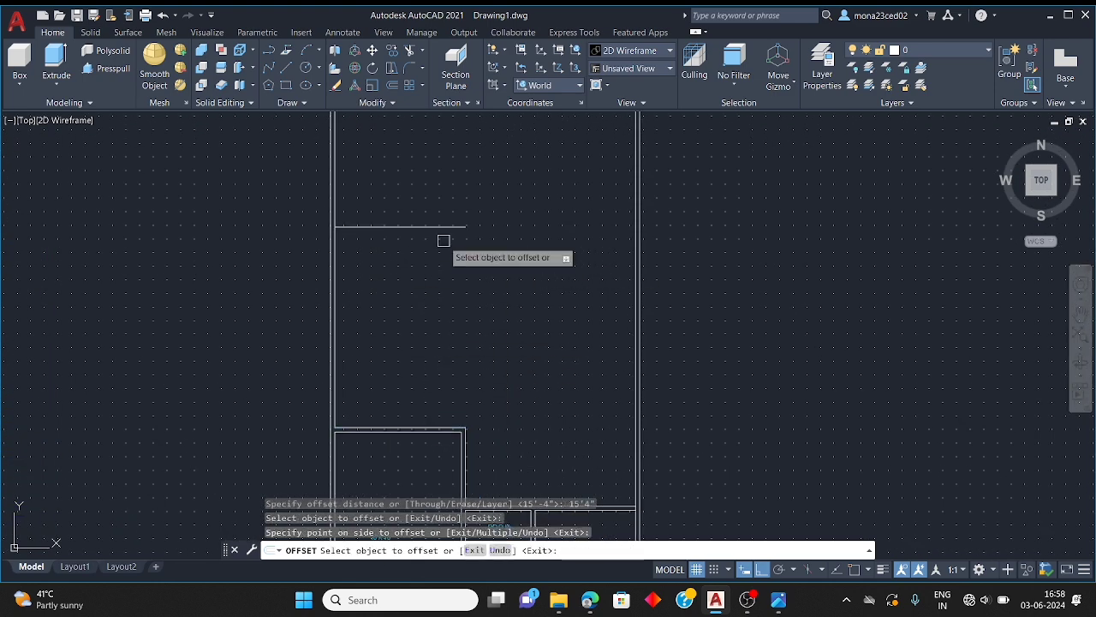
{"action": "key", "text": "Escape"}
{"action": "key", "text": "Escape"}
Extend the new horizontal line above the kitchen across to the house's right outer wall
{"action": "type", "text": "ex"}
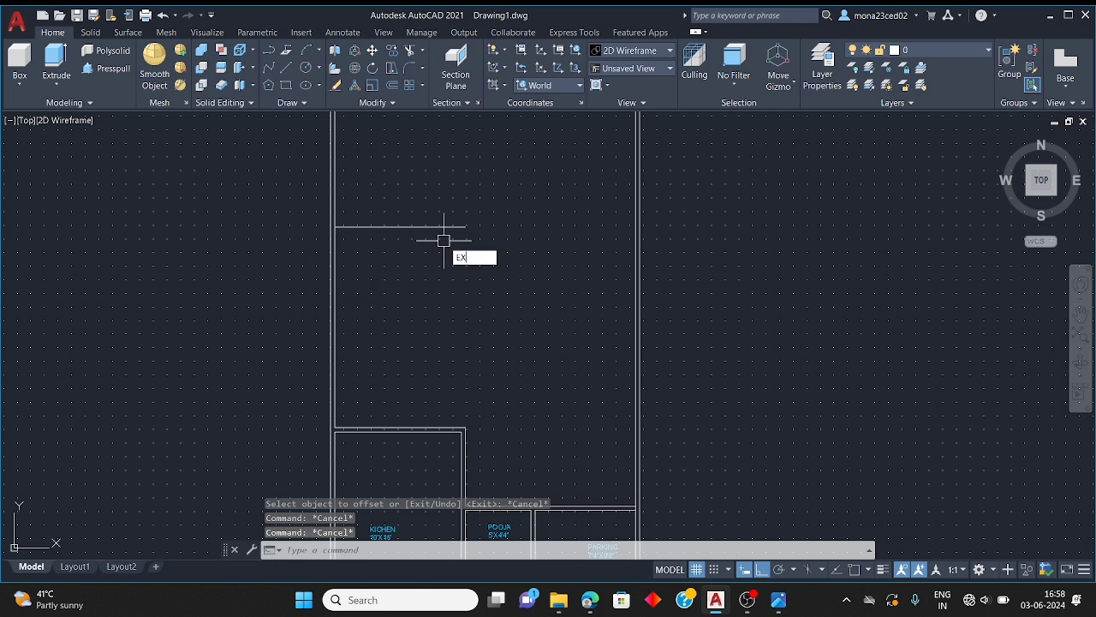
{"action": "key", "text": "Return"}
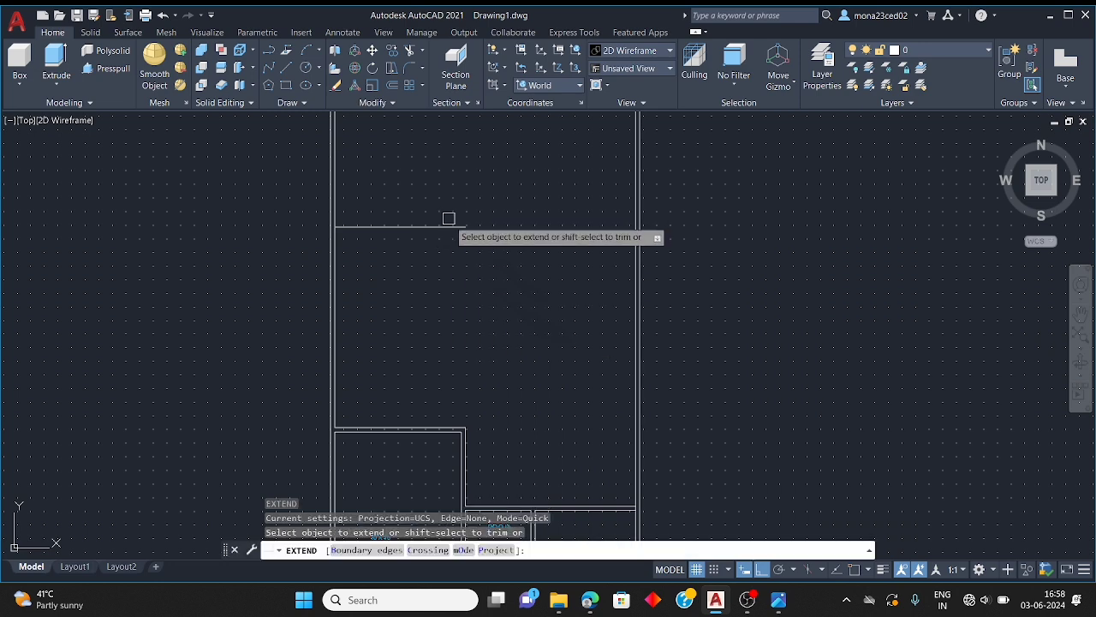
{"action": "left_click", "coordinate": [454, 227]}
{"action": "scroll", "coordinate": [517, 236], "scroll_direction": "down", "scroll_amount": 4}
{"action": "scroll", "coordinate": [512, 230], "scroll_direction": "up", "scroll_amount": 4}
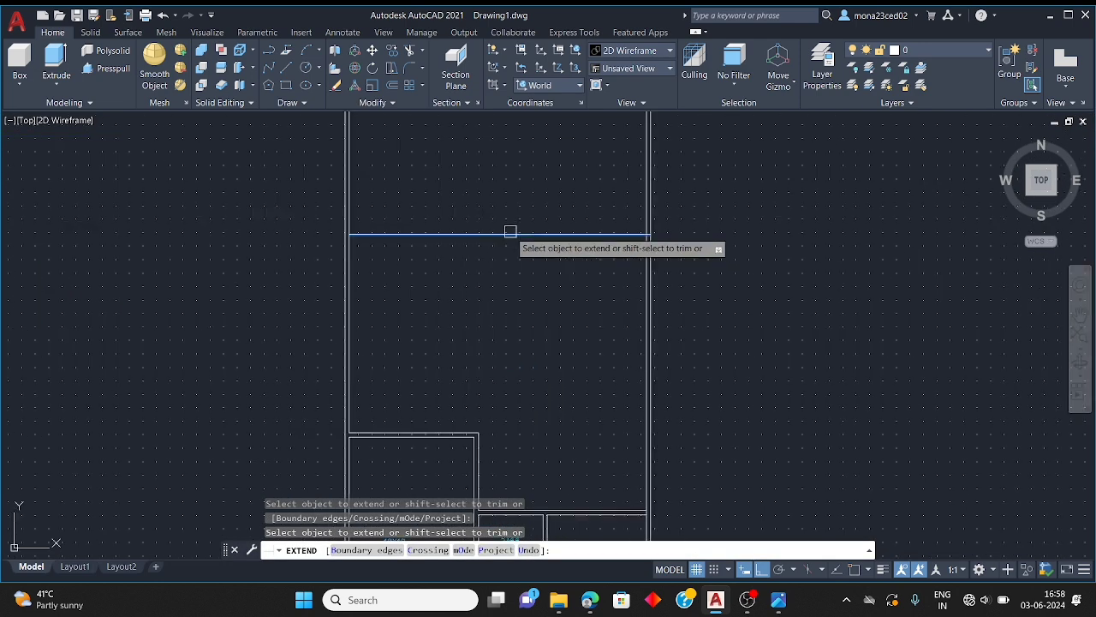
{"action": "key", "text": "Escape"}
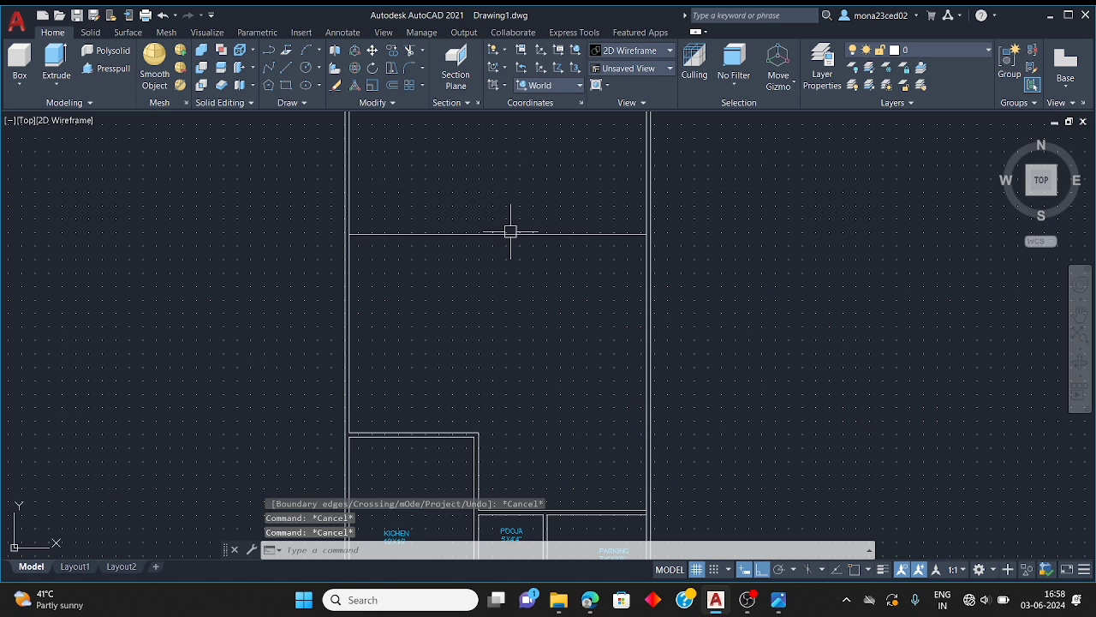
Offset the extended horizontal line 4" downward to give the drawing room's upper wall its thickness
{"action": "type", "text": "o"}
{"action": "key", "text": "Return"}
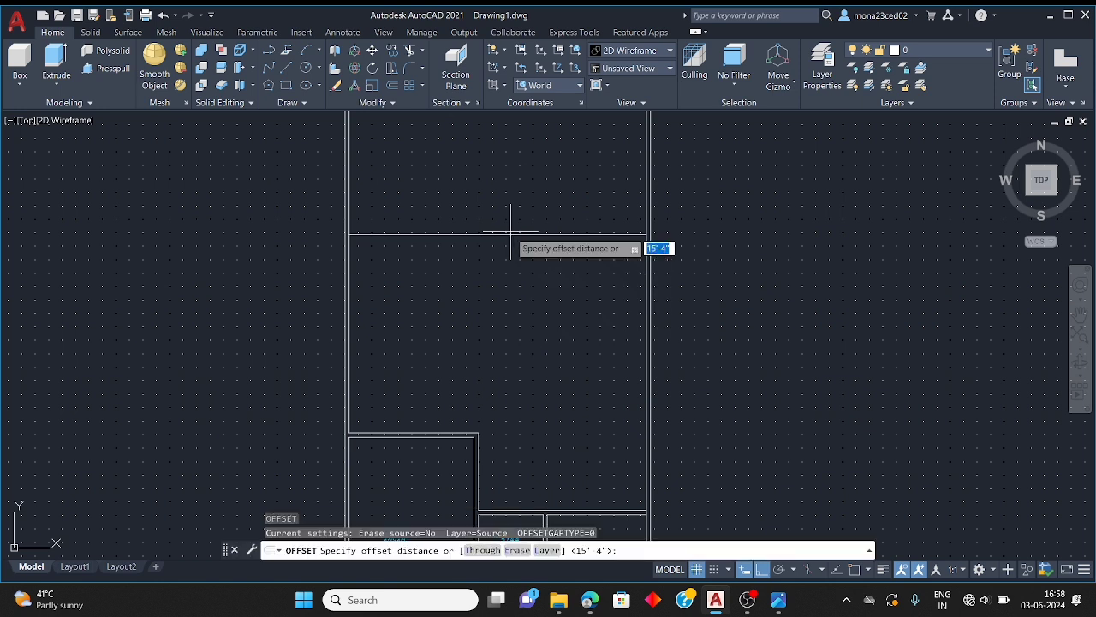
{"action": "type", "text": "4\""}
{"action": "key", "text": "Return"}
{"action": "left_click", "coordinate": [510, 232]}
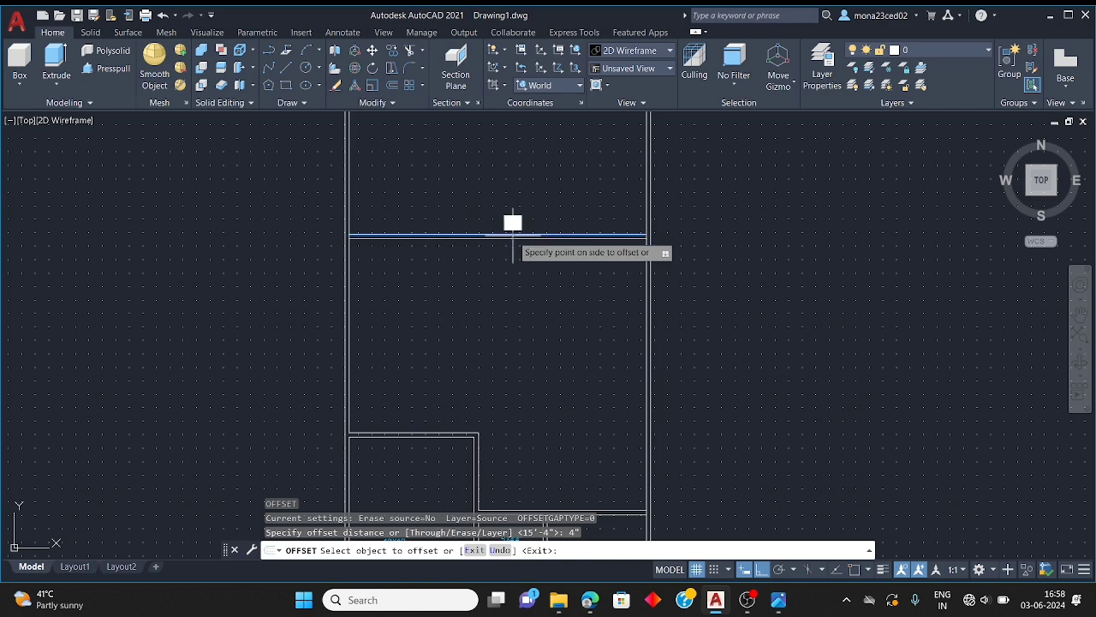
{"action": "left_click", "coordinate": [512, 265]}
{"action": "scroll", "coordinate": [421, 257], "scroll_direction": "down", "scroll_amount": 2}
{"action": "scroll", "coordinate": [557, 245], "scroll_direction": "up", "scroll_amount": 3}
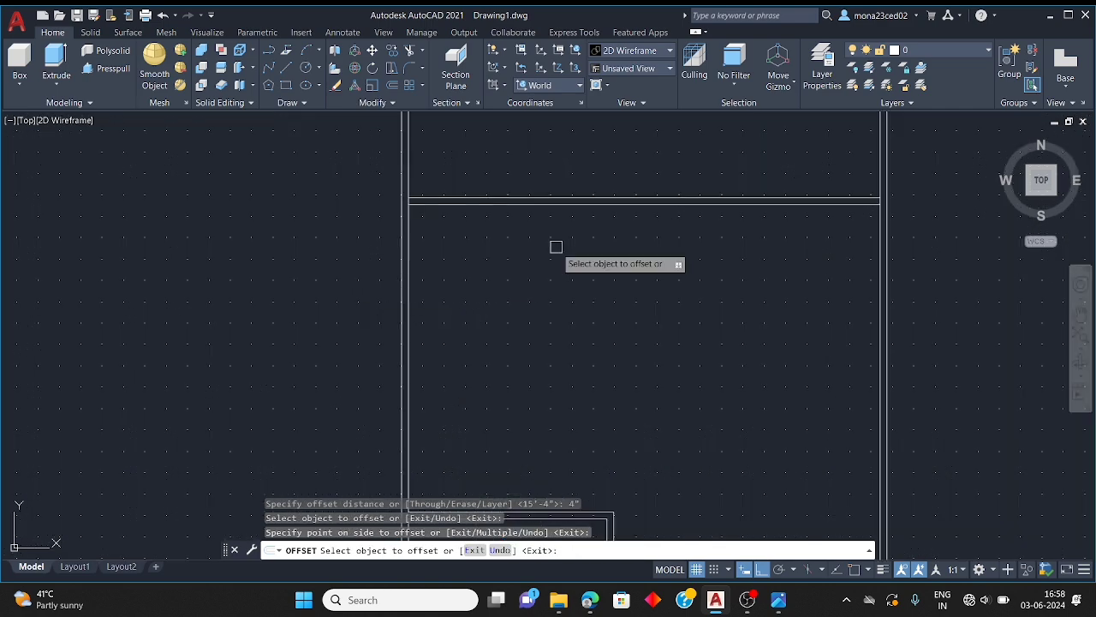
{"action": "scroll", "coordinate": [587, 294], "scroll_direction": "down", "scroll_amount": 3}
{"action": "scroll", "coordinate": [636, 354], "scroll_direction": "up", "scroll_amount": 2}
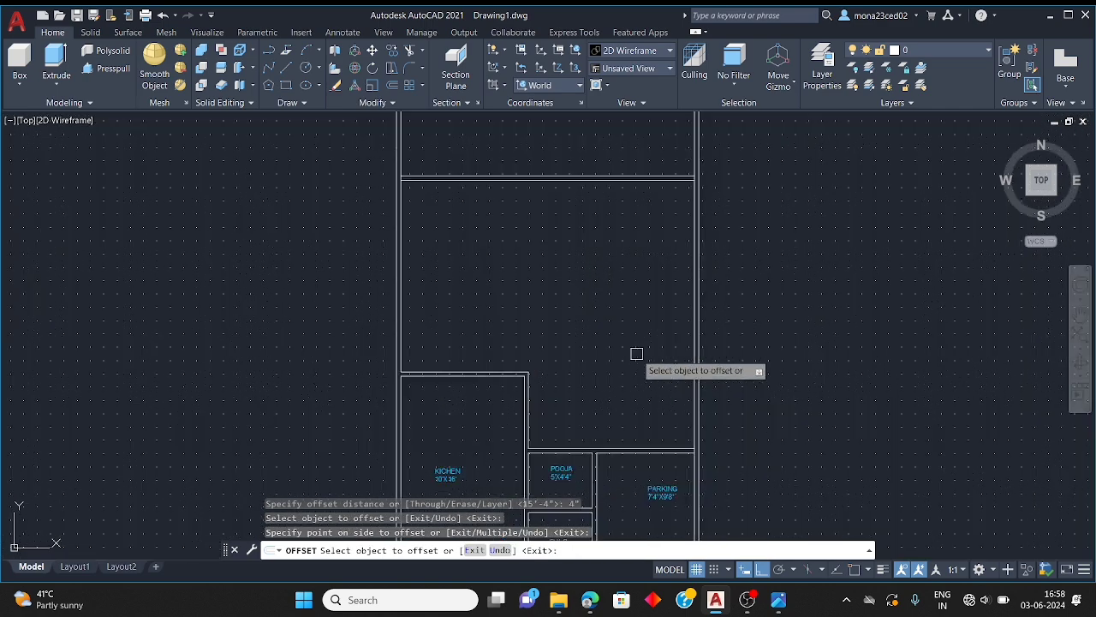
Examine the drawing room and its surrounding walls in the floor plan reference image, and return to the drawing
{"action": "left_click", "coordinate": [779, 601]}
{"action": "scroll", "coordinate": [523, 341], "scroll_direction": "up", "scroll_amount": 1}
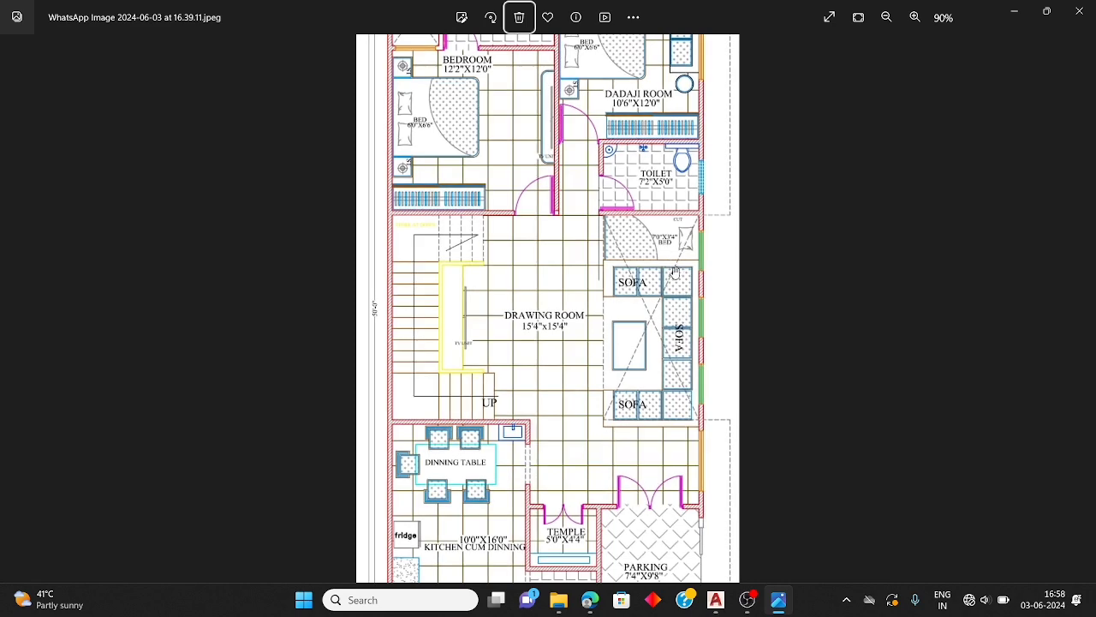
{"action": "scroll", "coordinate": [666, 295], "scroll_direction": "up", "scroll_amount": 1}
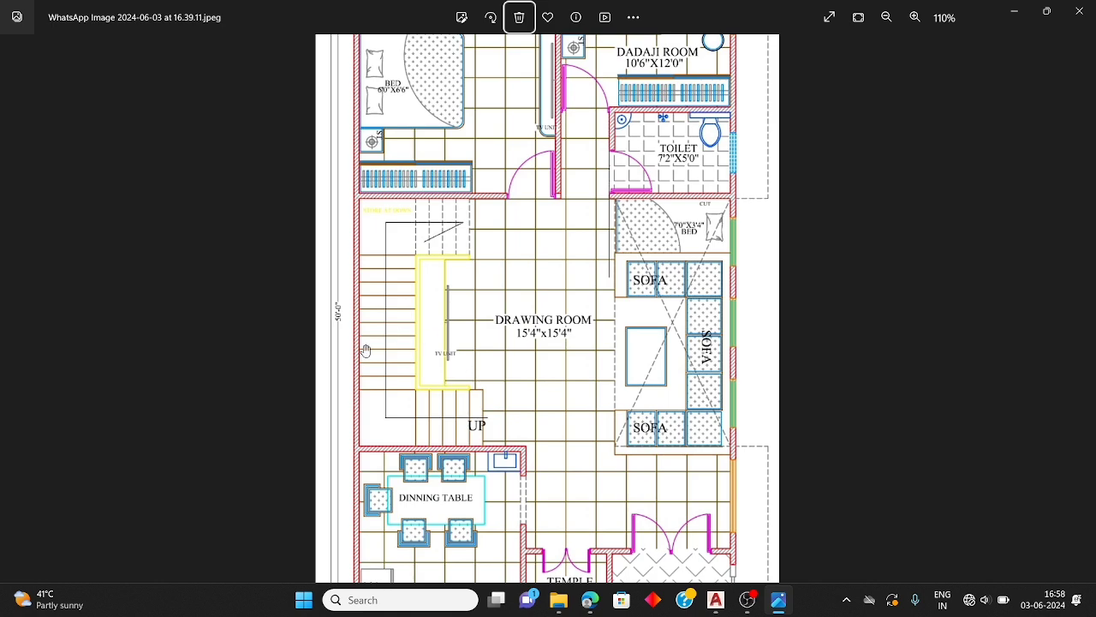
{"action": "scroll", "coordinate": [431, 307], "scroll_direction": "down", "scroll_amount": 1}
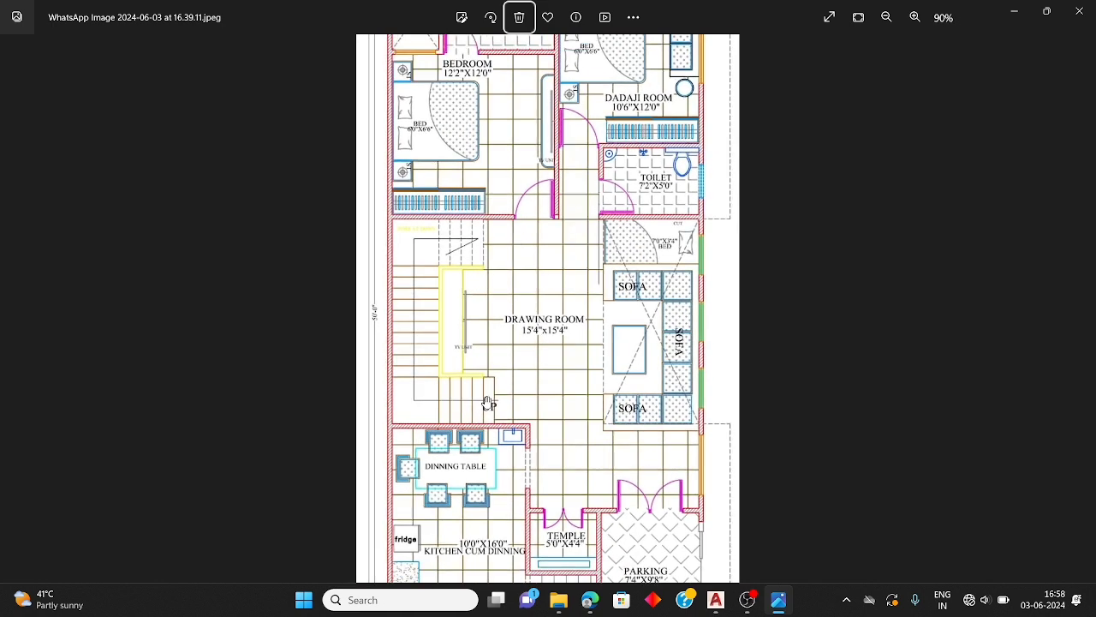
{"action": "scroll", "coordinate": [488, 403], "scroll_direction": "down", "scroll_amount": 1}
{"action": "scroll", "coordinate": [527, 342], "scroll_direction": "up", "scroll_amount": 1}
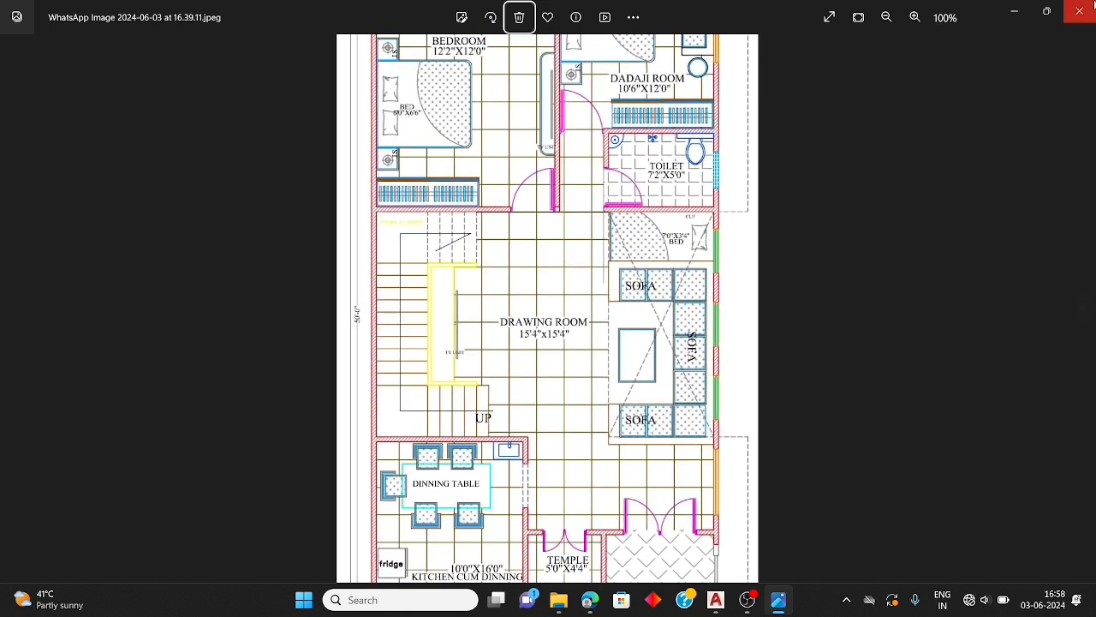
{"action": "left_click", "coordinate": [1015, 13]}
{"action": "key", "text": "Escape"}
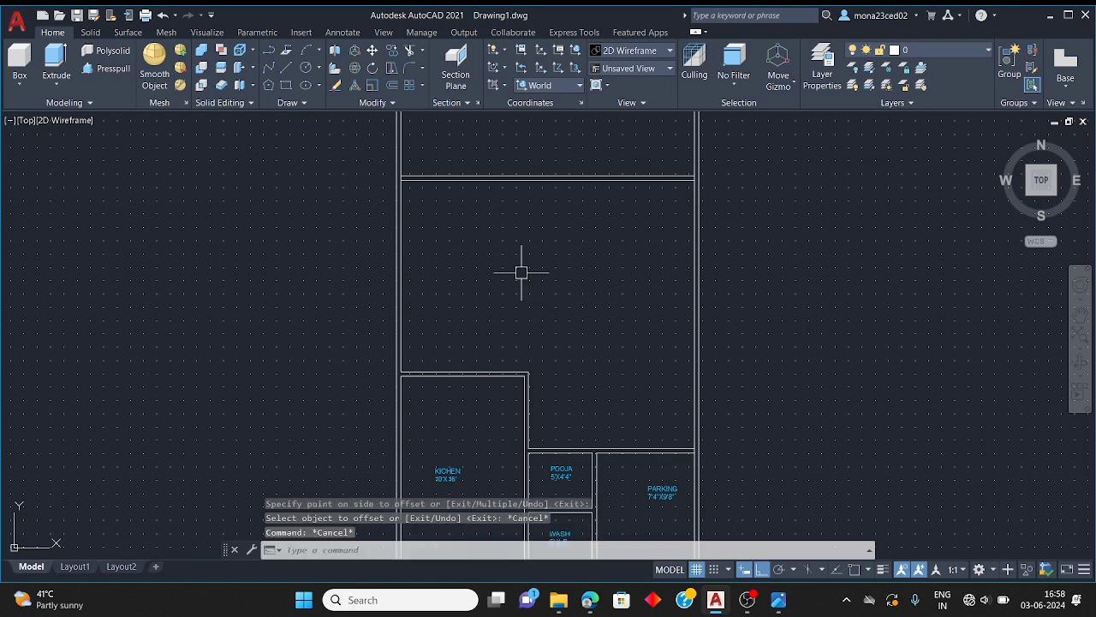
Copy the kitchen label and paste it in the middle of the drawing room
{"action": "left_click", "coordinate": [455, 472]}
{"action": "key", "text": "ctrl+c"}
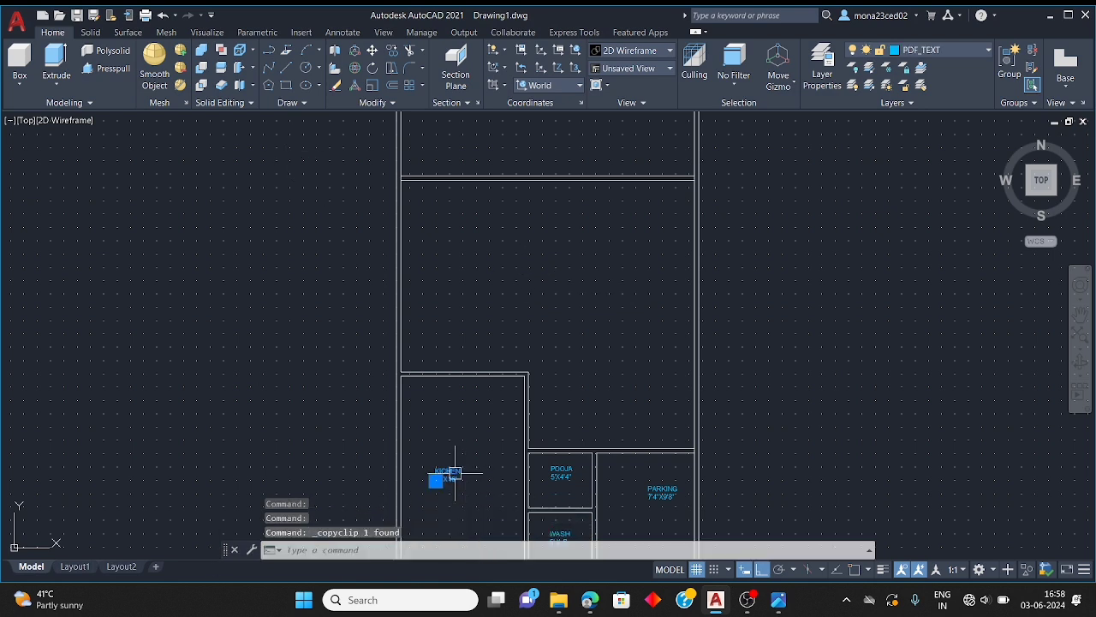
{"action": "key", "text": "ctrl+v"}
{"action": "scroll", "coordinate": [578, 219], "scroll_direction": "up", "scroll_amount": 4}
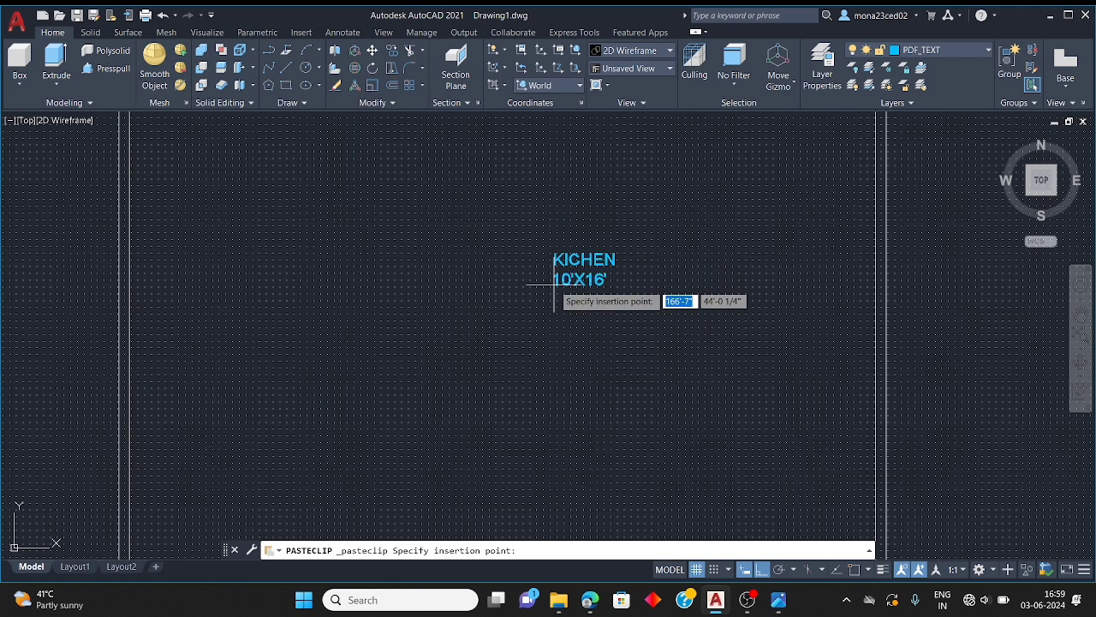
{"action": "left_click", "coordinate": [497, 292]}
Replace the room name KICHEN in the copied label with DRAWING ROOM, checking the name in the reference image, and finish the text edit
{"action": "double_click", "coordinate": [538, 279]}
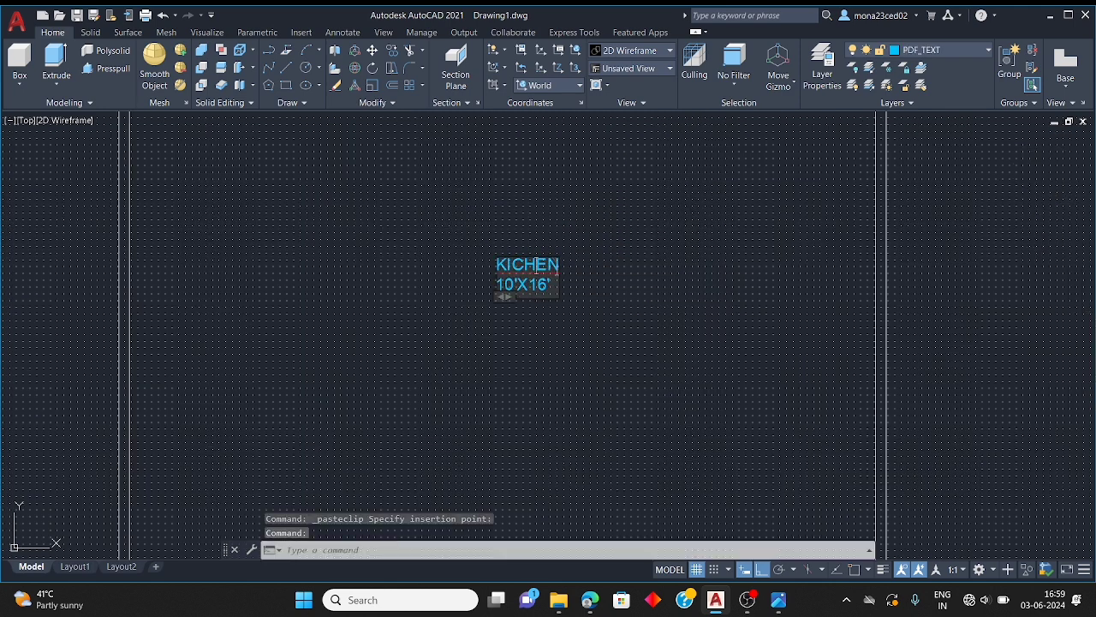
{"action": "key", "text": "BackSpace"}
{"action": "key", "text": "BackSpace"}
{"action": "key", "text": "BackSpace"}
{"action": "key", "text": "BackSpace"}
{"action": "key", "text": "BackSpace"}
{"action": "key", "text": "BackSpace"}
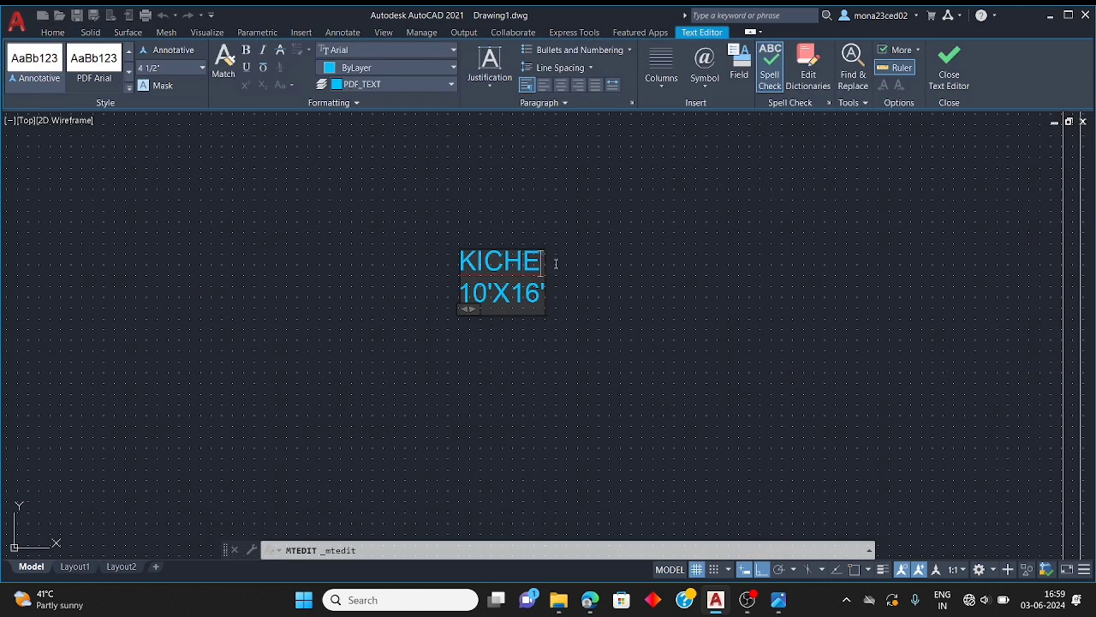
{"action": "type", "text": "DR"}
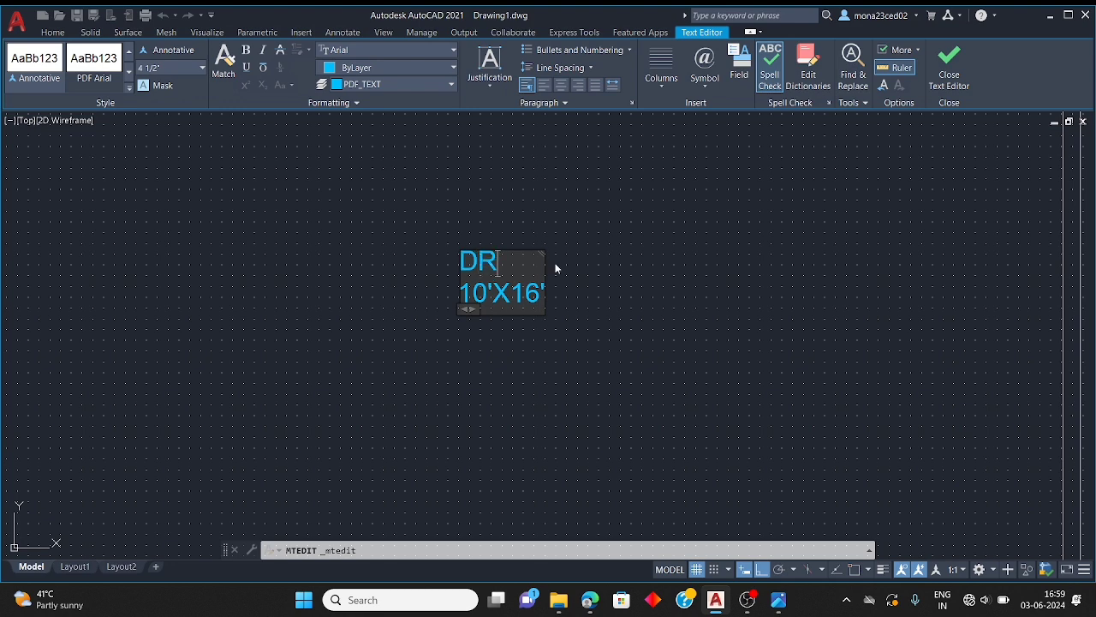
{"action": "key", "text": "BackSpace"}
{"action": "left_click", "coordinate": [779, 599]}
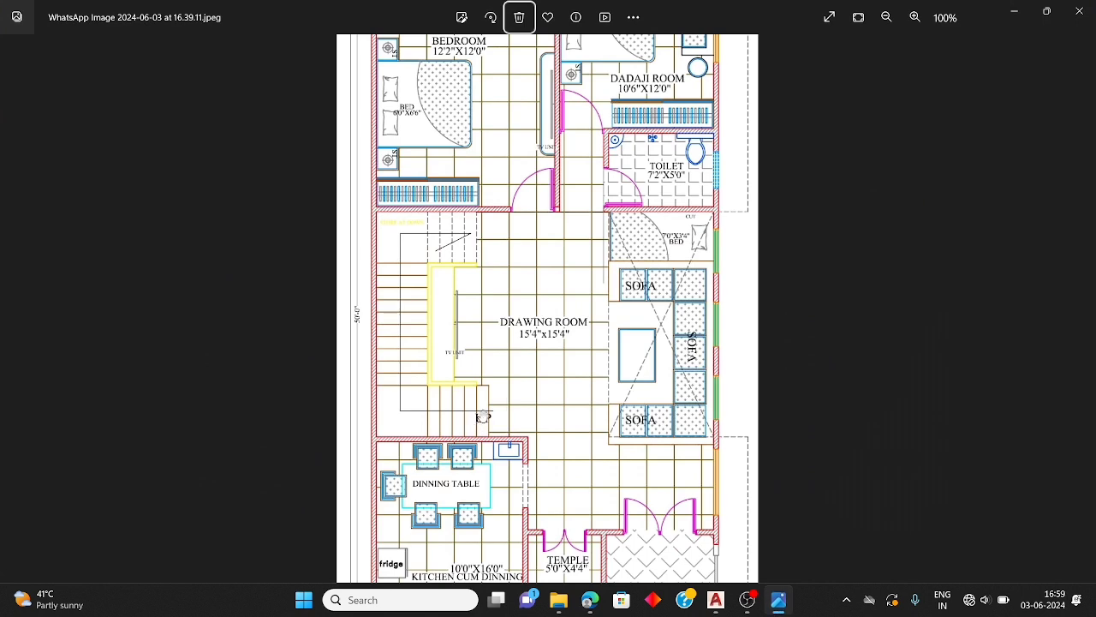
{"action": "left_click", "coordinate": [1017, 9]}
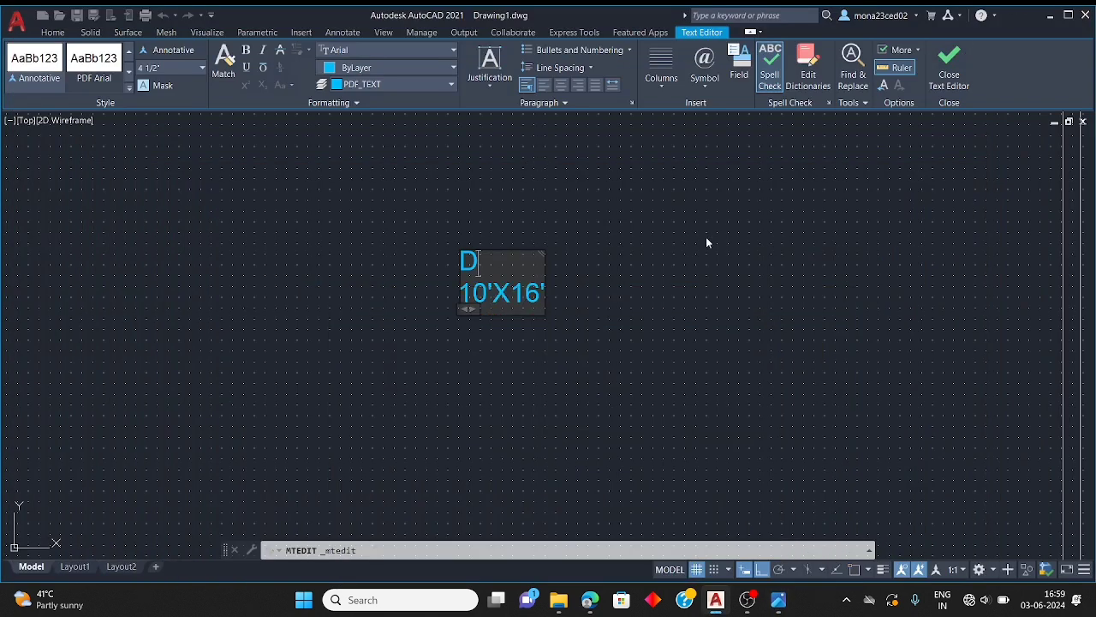
{"action": "type", "text": "E"}
{"action": "key", "text": "BackSpace"}
{"action": "type", "text": "RAW"}
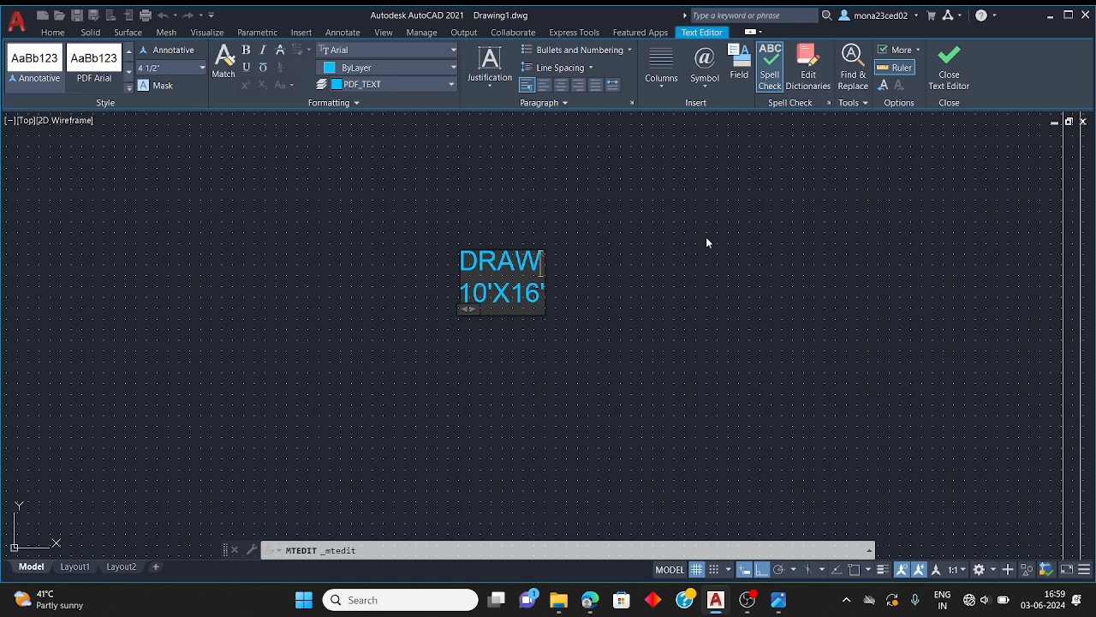
{"action": "type", "text": "ING"}
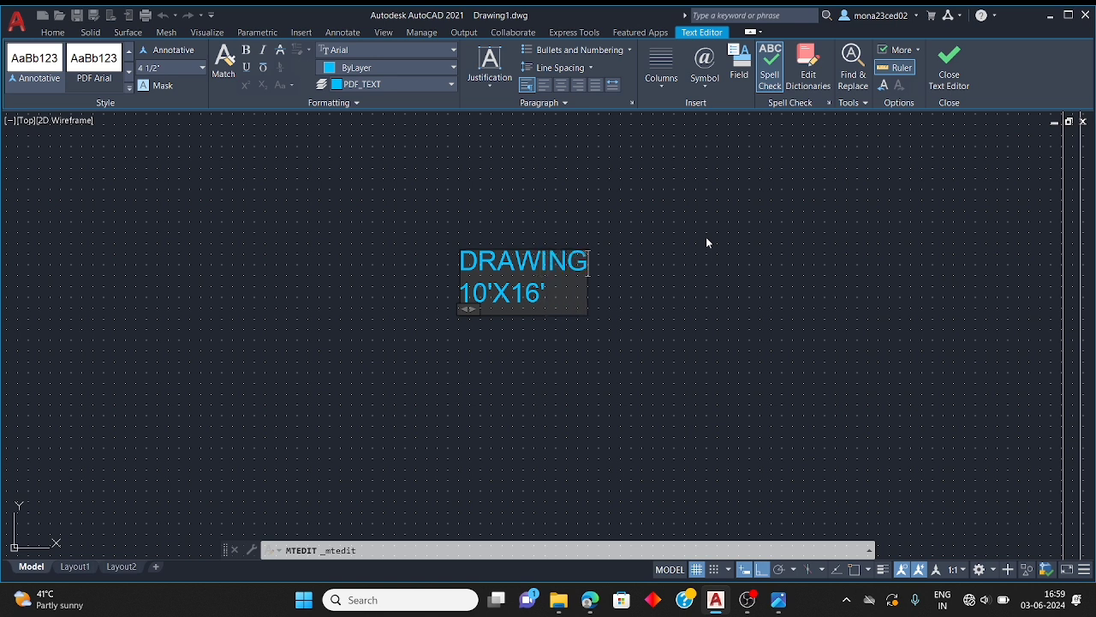
{"action": "type", "text": " ROOM"}
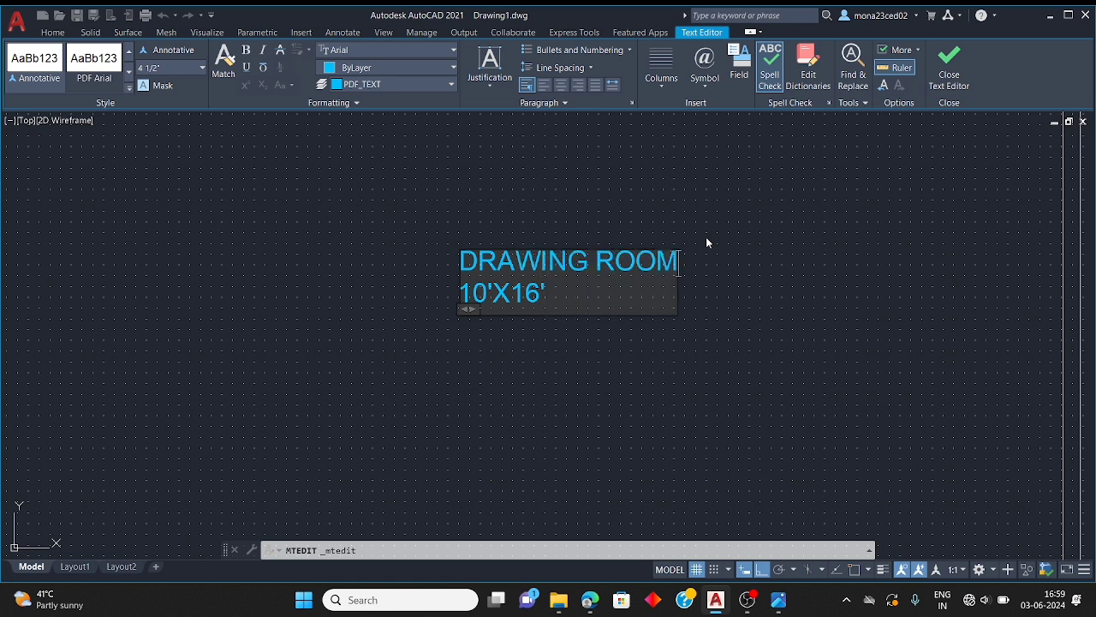
{"action": "left_click", "coordinate": [721, 303]}
Examine the sizes and layout of the bedroom, toilets and Dadaji room above the drawing room in the reference image
{"action": "scroll", "coordinate": [432, 238], "scroll_direction": "down", "scroll_amount": 6}
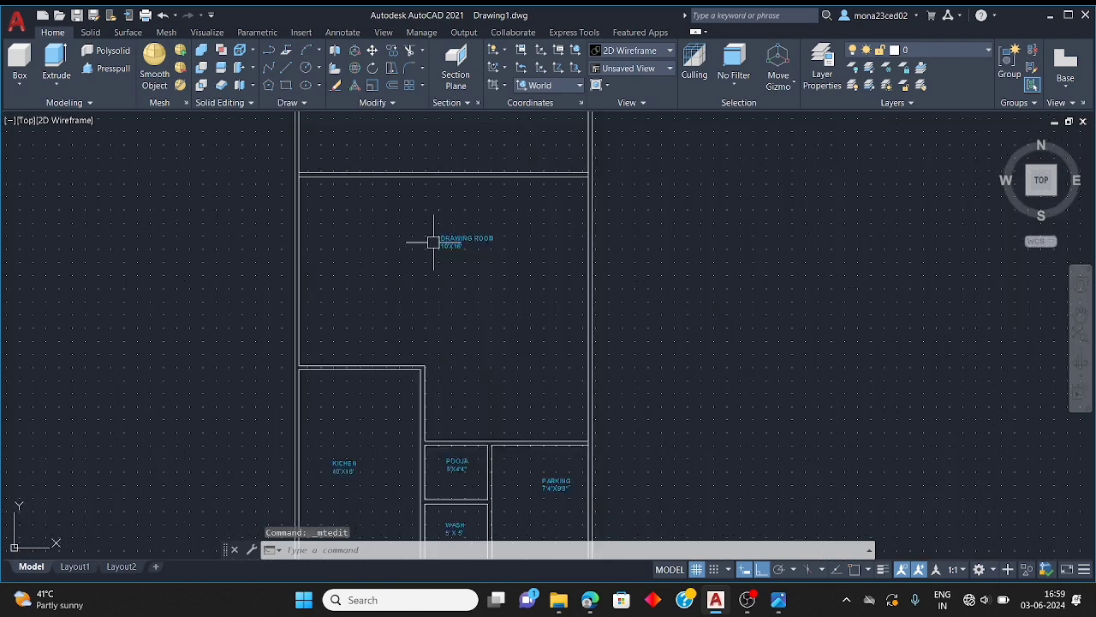
{"action": "scroll", "coordinate": [434, 239], "scroll_direction": "up", "scroll_amount": 3}
{"action": "scroll", "coordinate": [475, 311], "scroll_direction": "down", "scroll_amount": 4}
{"action": "scroll", "coordinate": [465, 213], "scroll_direction": "up", "scroll_amount": 2}
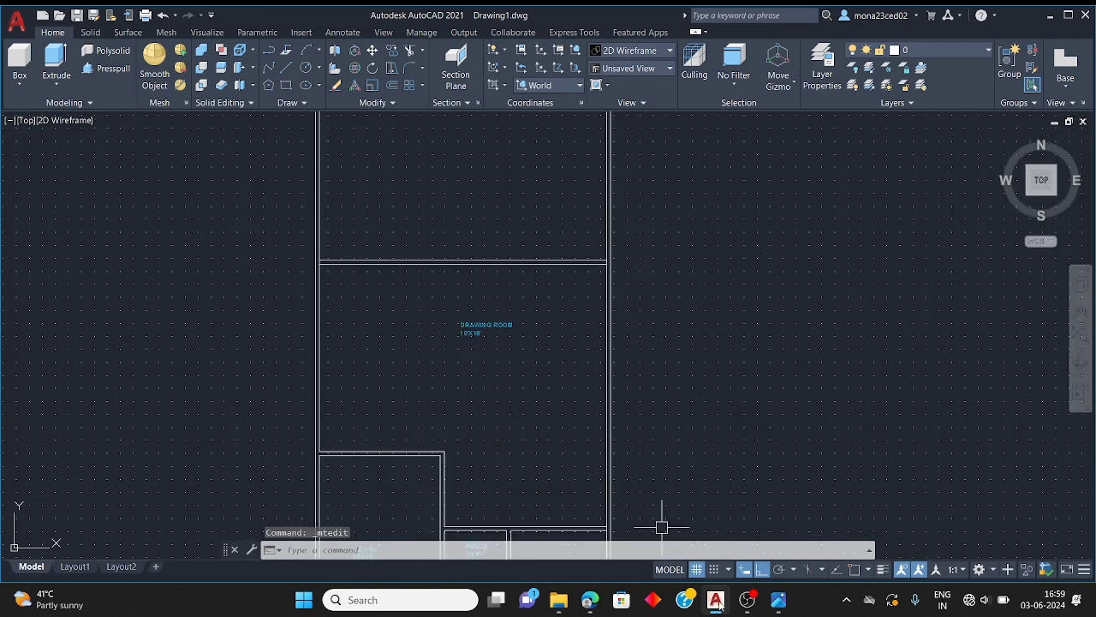
{"action": "left_click", "coordinate": [777, 600]}
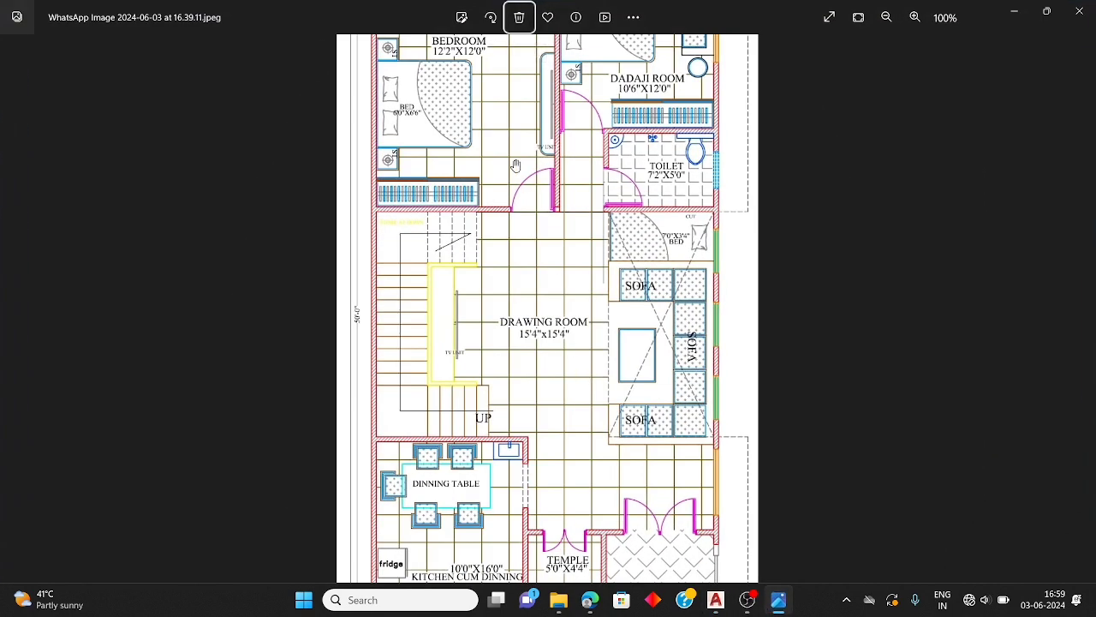
{"action": "scroll", "coordinate": [515, 165], "scroll_direction": "up", "scroll_amount": 1}
{"action": "scroll", "coordinate": [514, 169], "scroll_direction": "down", "scroll_amount": 4}
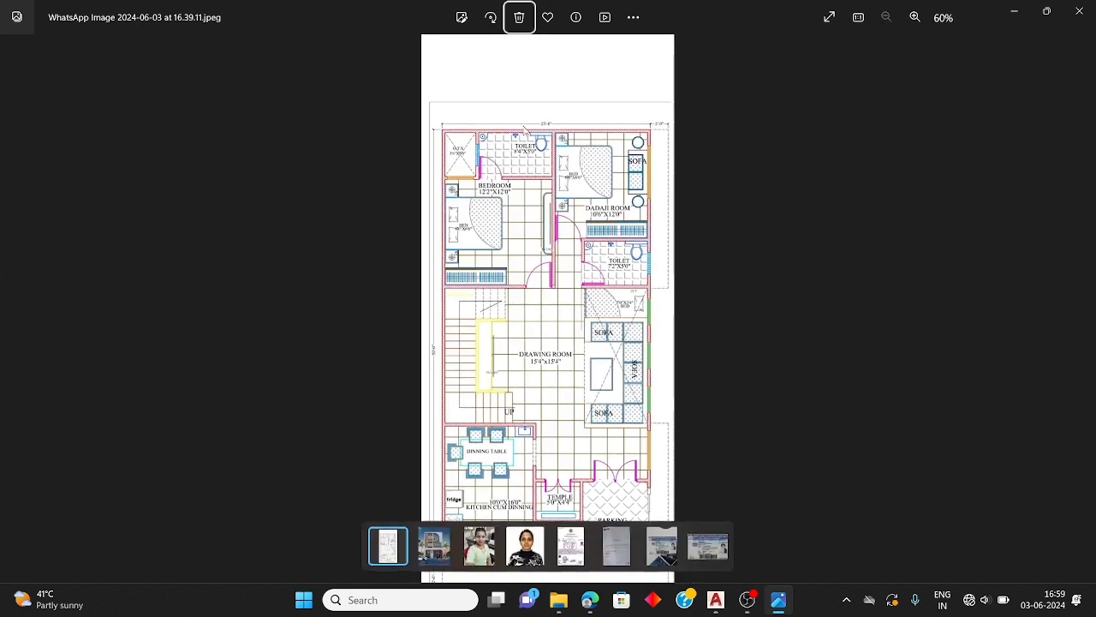
{"action": "scroll", "coordinate": [508, 175], "scroll_direction": "up", "scroll_amount": 2}
{"action": "scroll", "coordinate": [509, 175], "scroll_direction": "up", "scroll_amount": 2}
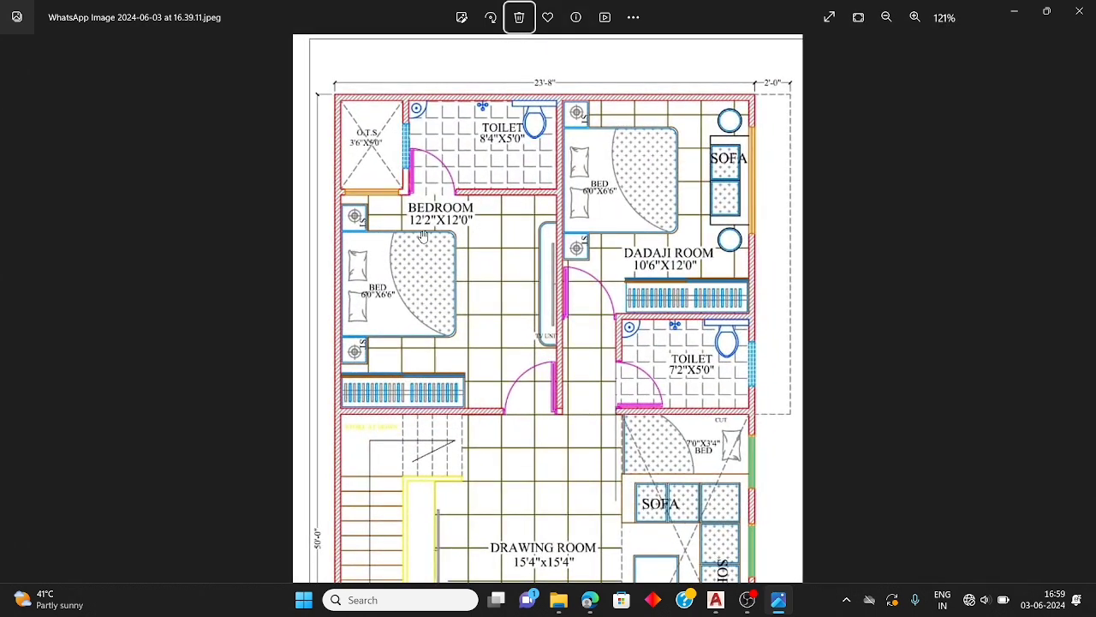
{"action": "scroll", "coordinate": [408, 237], "scroll_direction": "up", "scroll_amount": 1}
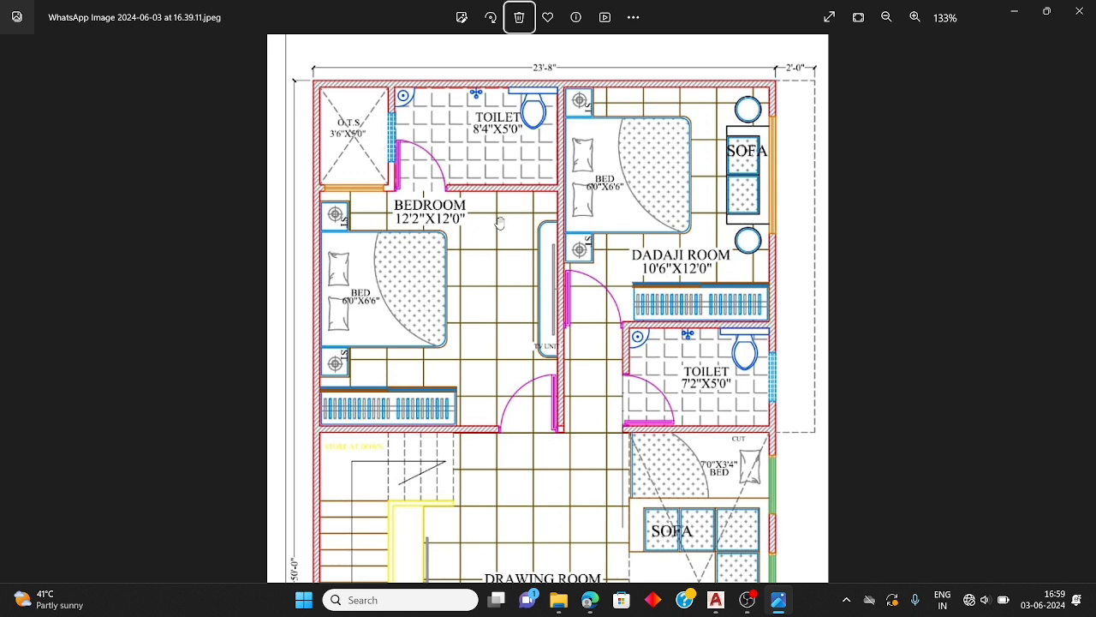
{"action": "left_click", "coordinate": [1017, 11]}
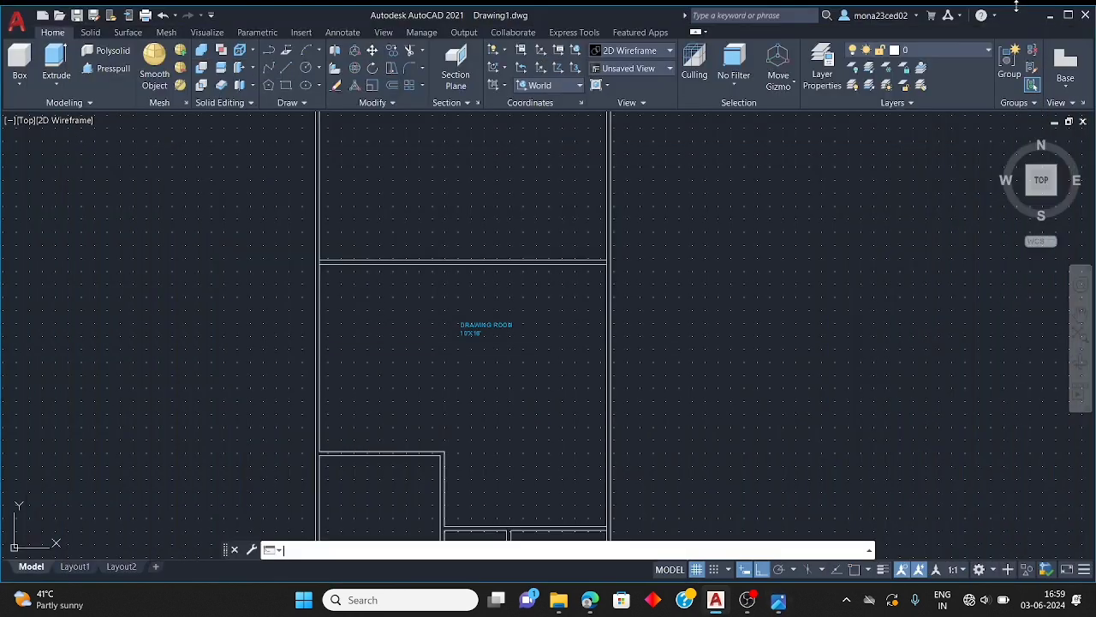
{"action": "key", "text": "Escape"}
{"action": "key", "text": "Escape"}
{"action": "key", "text": "Escape"}
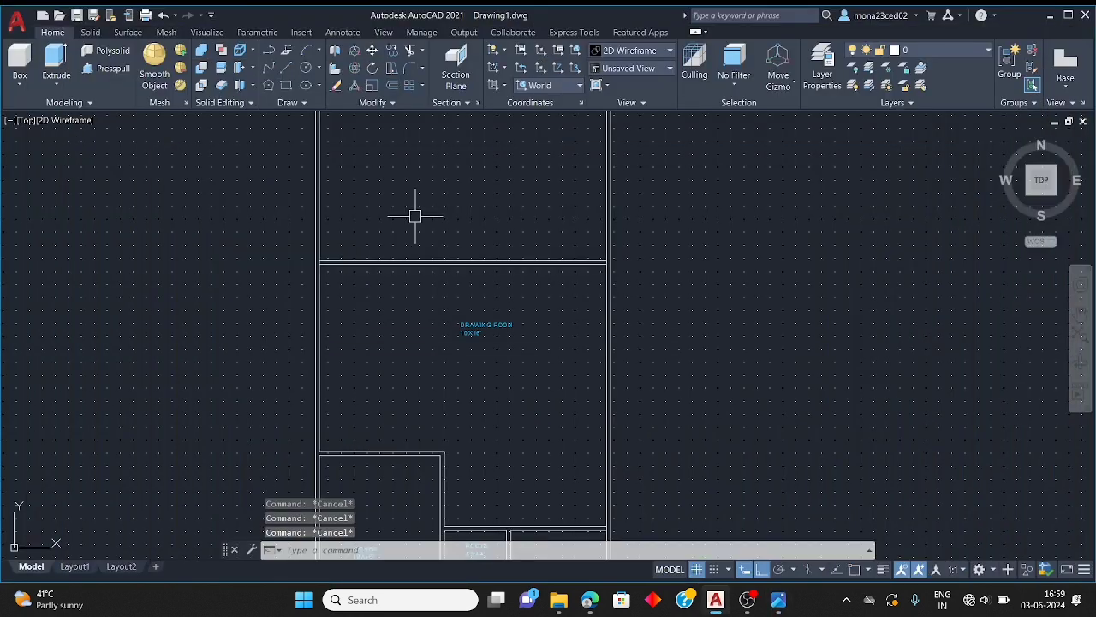
{"action": "type", "text": "o"}
{"action": "key", "text": "Return"}
{"action": "type", "text": "1"}
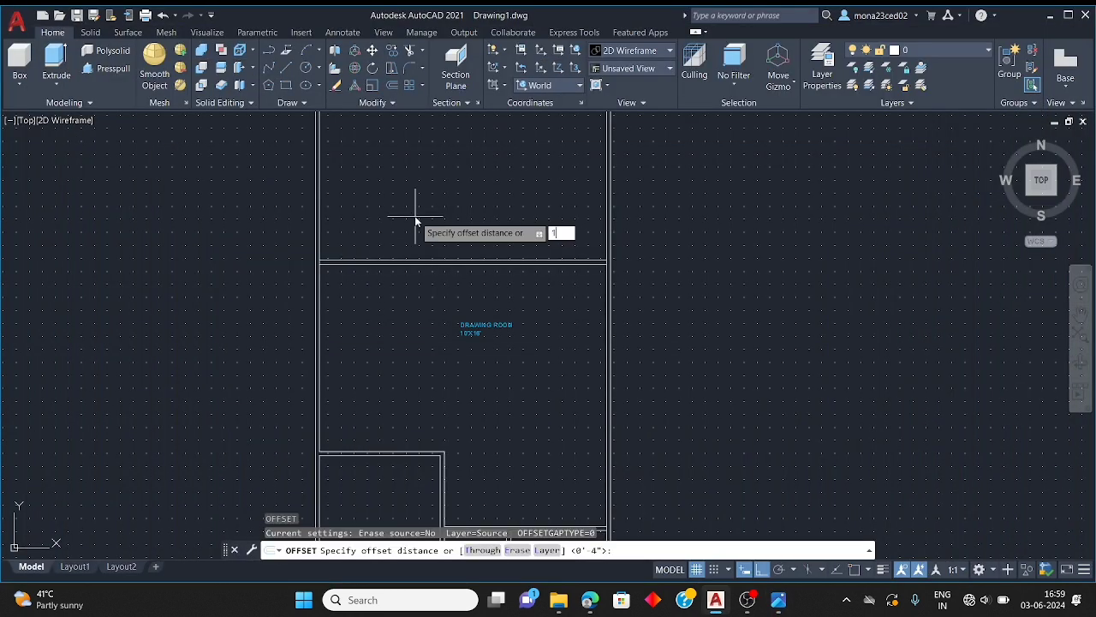
{"action": "type", "text": "2"}
{"action": "key", "text": "Return"}
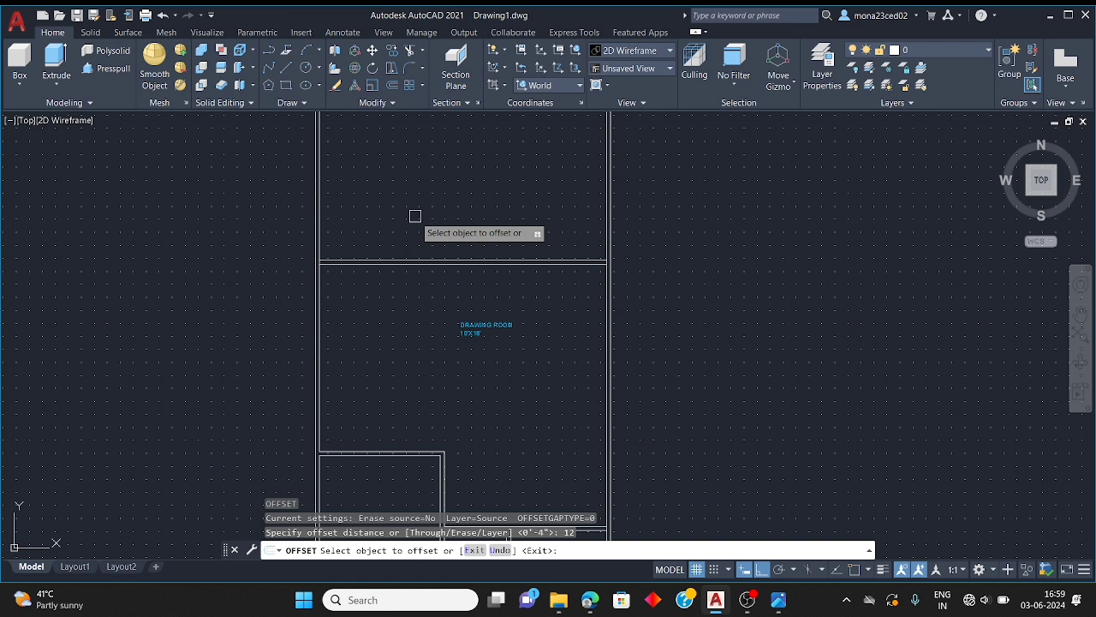
{"action": "key", "text": "Escape"}
{"action": "key", "text": "Escape"}
{"action": "key", "text": "Escape"}
{"action": "type", "text": "PO"}
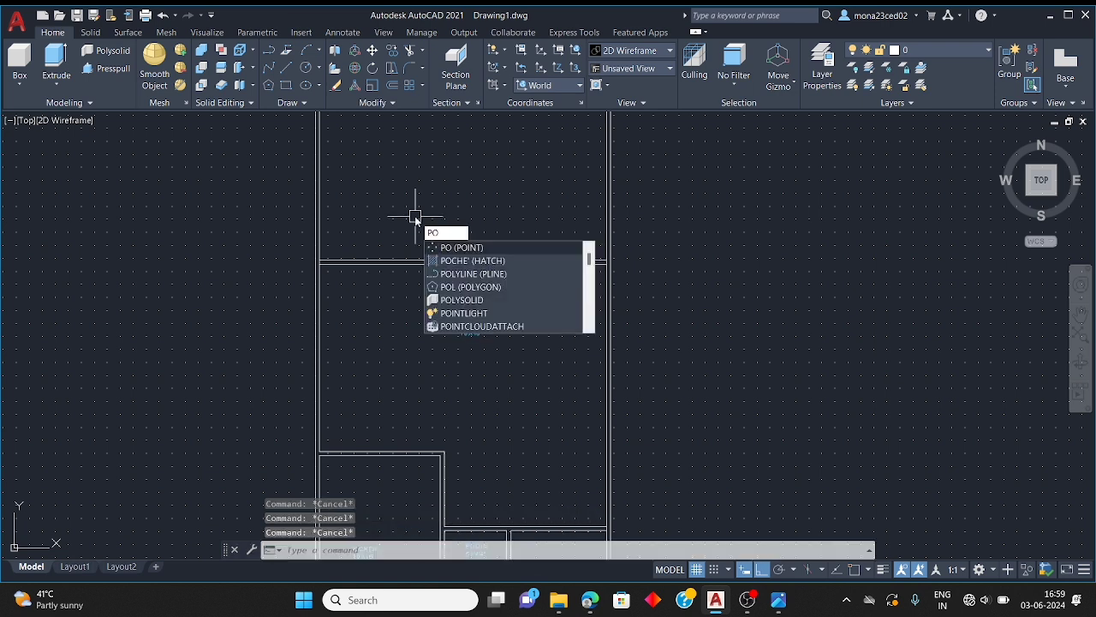
{"action": "key", "text": "BackSpace"}
{"action": "key", "text": "BackSpace"}
Offset the inner line of the left outer wall 12'2" into the house interior to mark the bedroom width above the drawing room
{"action": "type", "text": "o"}
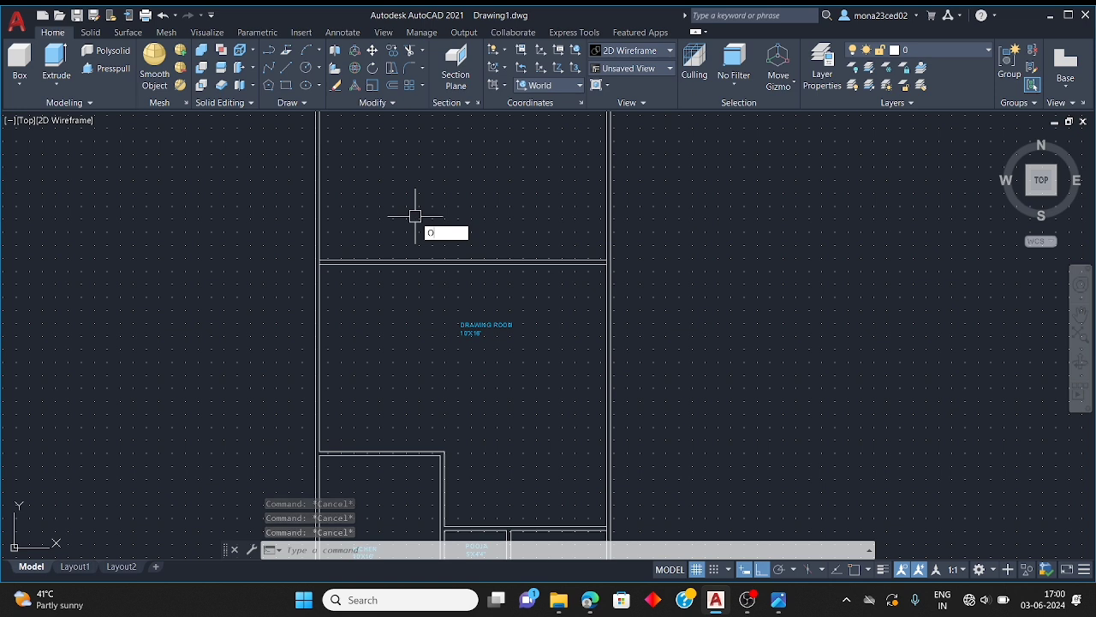
{"action": "key", "text": "Return"}
{"action": "type", "text": "12'2\""}
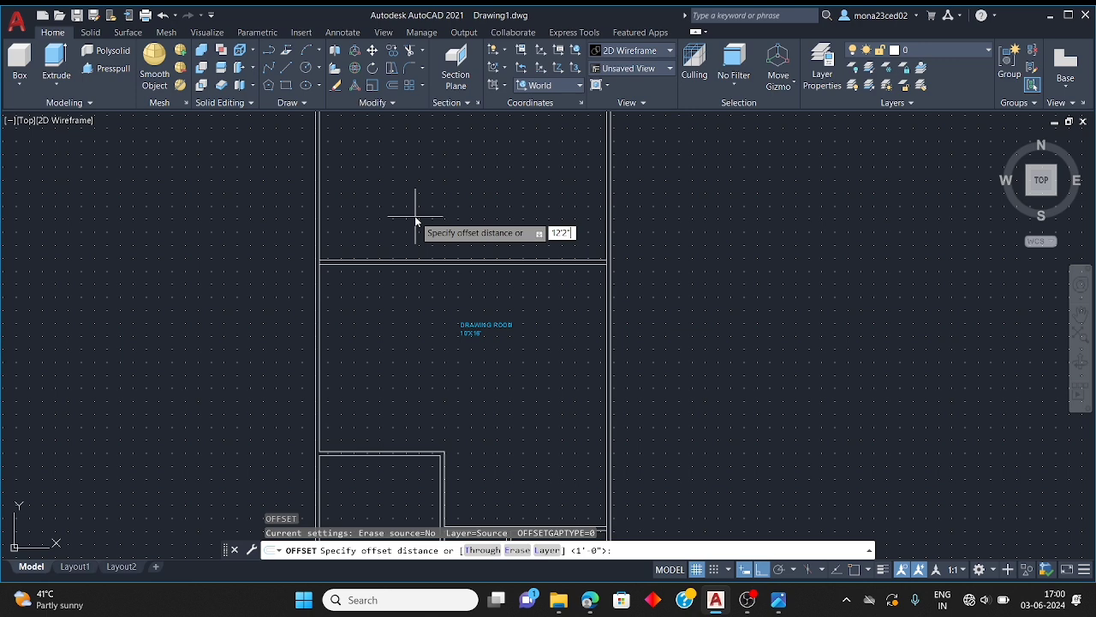
{"action": "key", "text": "Return"}
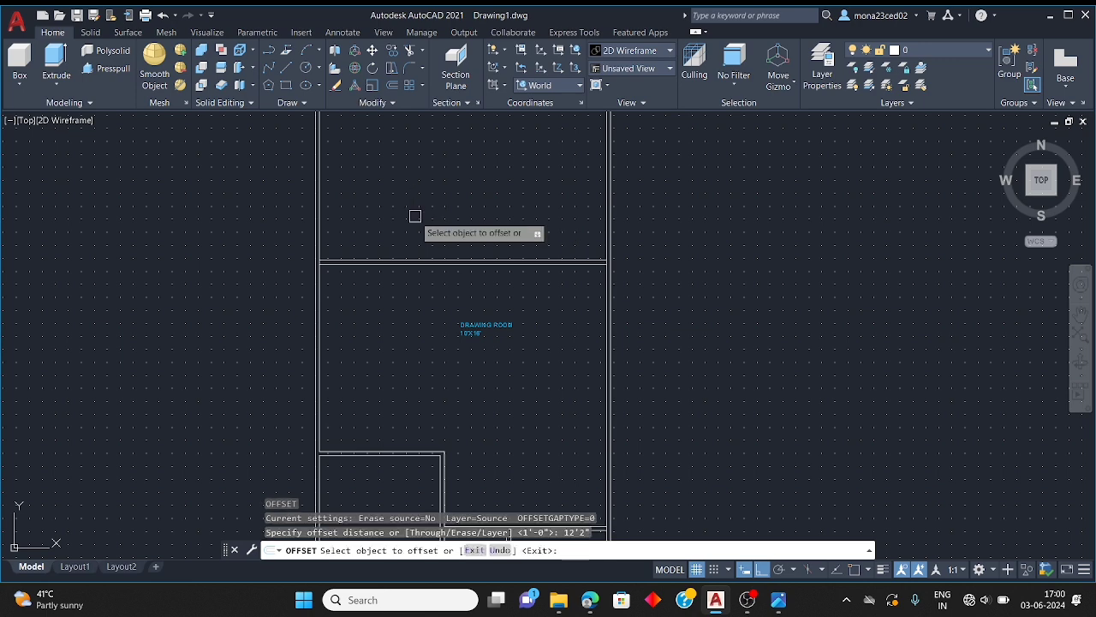
{"action": "scroll", "coordinate": [352, 204], "scroll_direction": "up", "scroll_amount": 5}
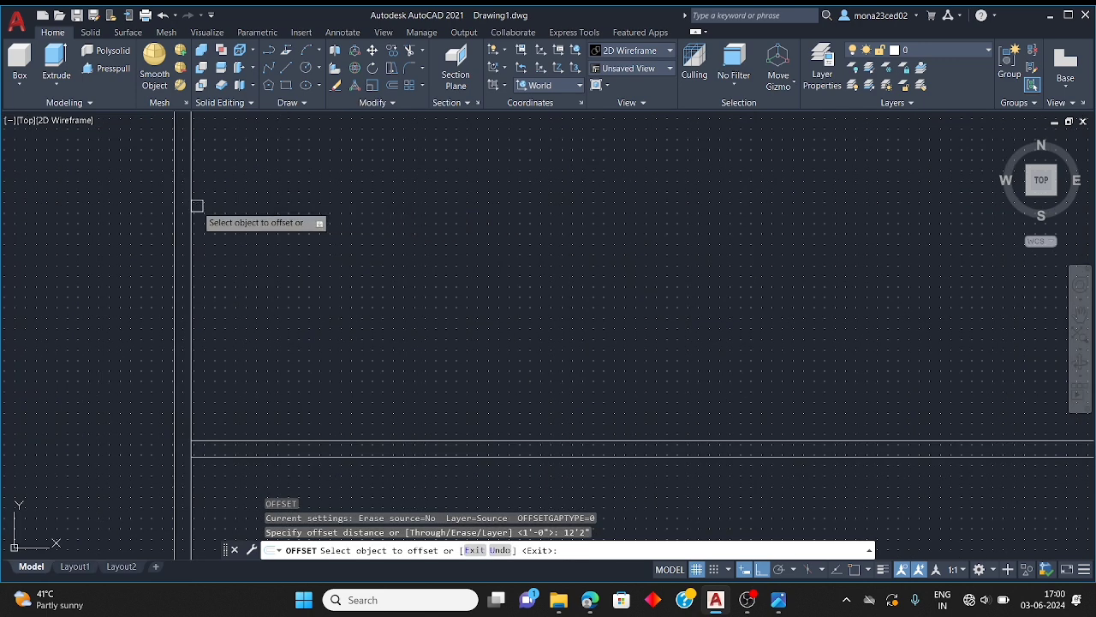
{"action": "scroll", "coordinate": [380, 324], "scroll_direction": "down", "scroll_amount": 2}
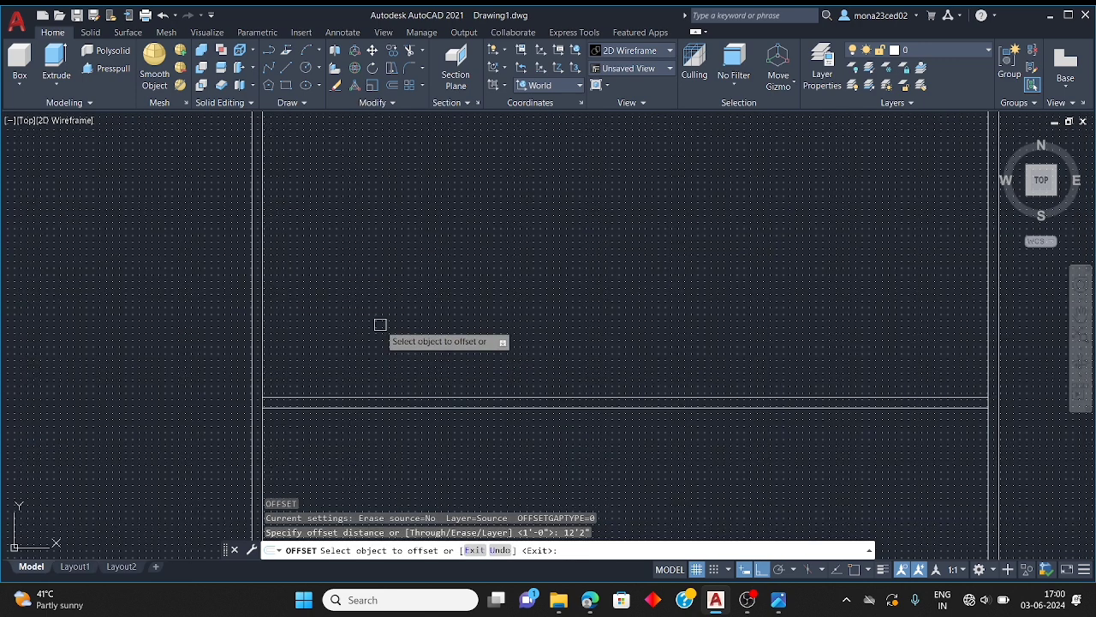
{"action": "scroll", "coordinate": [571, 357], "scroll_direction": "down", "scroll_amount": 4}
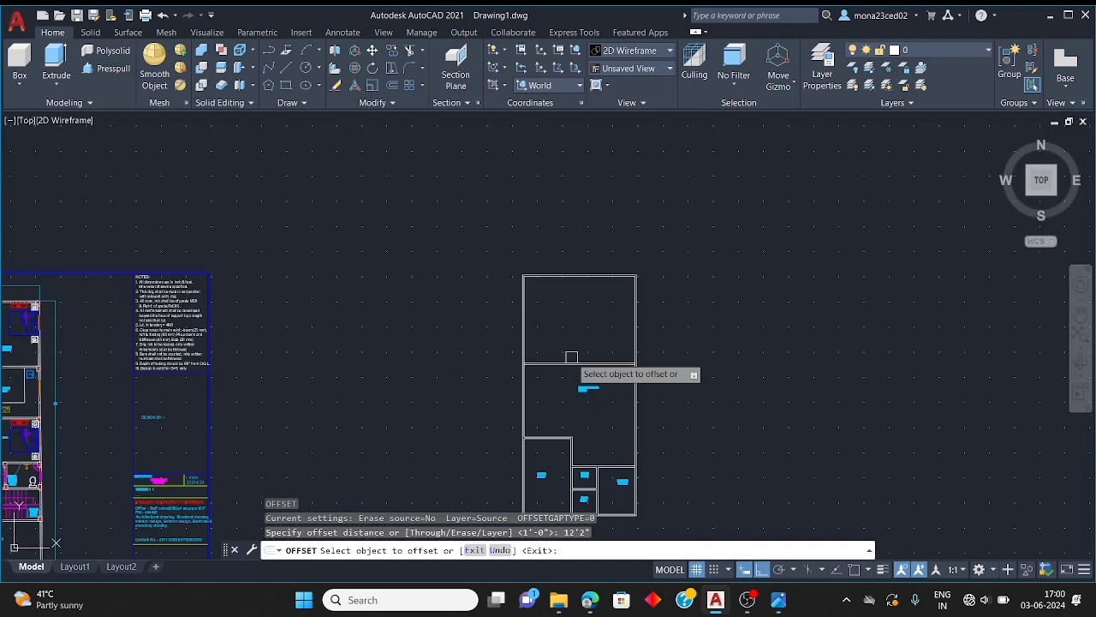
{"action": "scroll", "coordinate": [514, 342], "scroll_direction": "up", "scroll_amount": 5}
{"action": "left_click", "coordinate": [473, 311]}
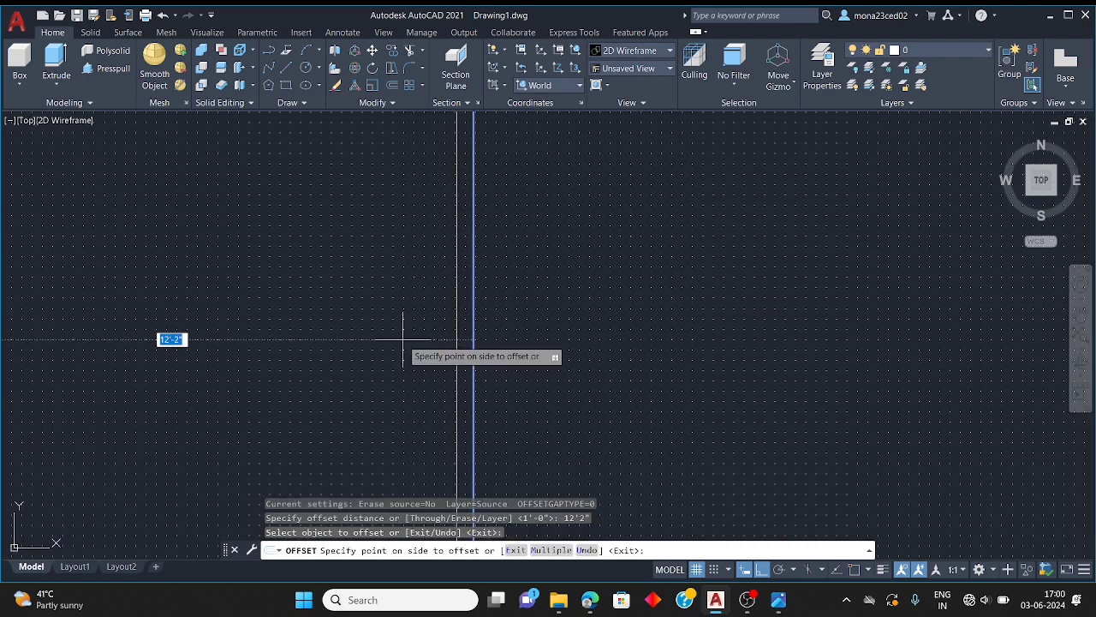
{"action": "scroll", "coordinate": [467, 334], "scroll_direction": "down", "scroll_amount": 5}
{"action": "left_click", "coordinate": [541, 341]}
{"action": "scroll", "coordinate": [574, 397], "scroll_direction": "down", "scroll_amount": 4}
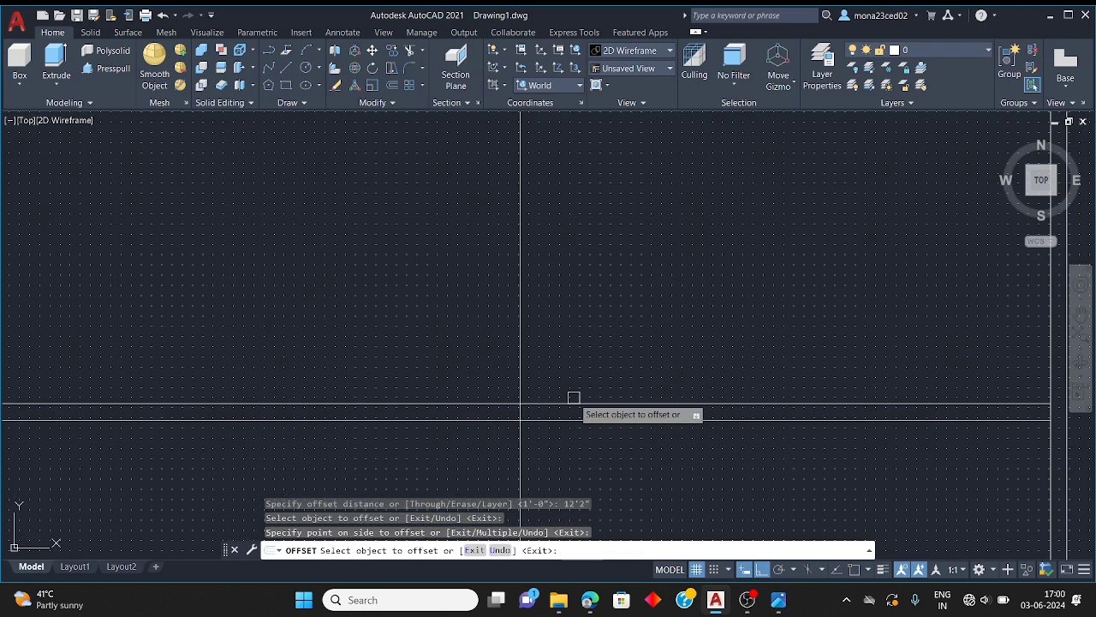
Trim the vertical partition line between the horizontal wall and the DRAWING ROOM label
{"action": "scroll", "coordinate": [514, 360], "scroll_direction": "up", "scroll_amount": 4}
{"action": "key", "text": "Escape"}
{"action": "key", "text": "Escape"}
{"action": "key", "text": "Escape"}
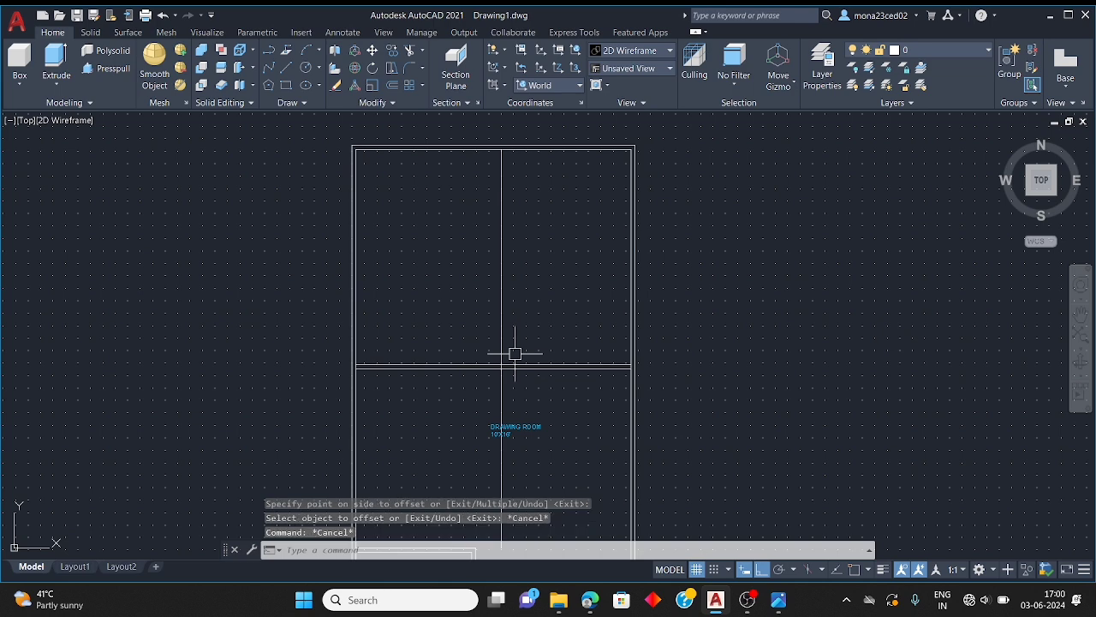
{"action": "type", "text": "tr"}
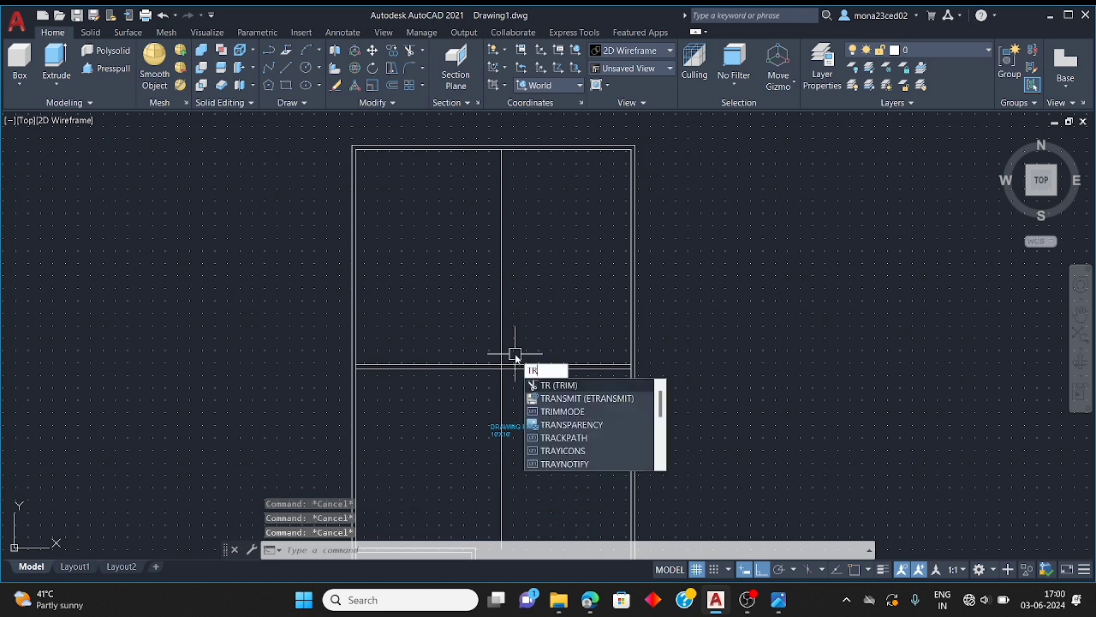
{"action": "key", "text": "Return"}
{"action": "scroll", "coordinate": [501, 389], "scroll_direction": "up", "scroll_amount": 4}
{"action": "left_click", "coordinate": [501, 388]}
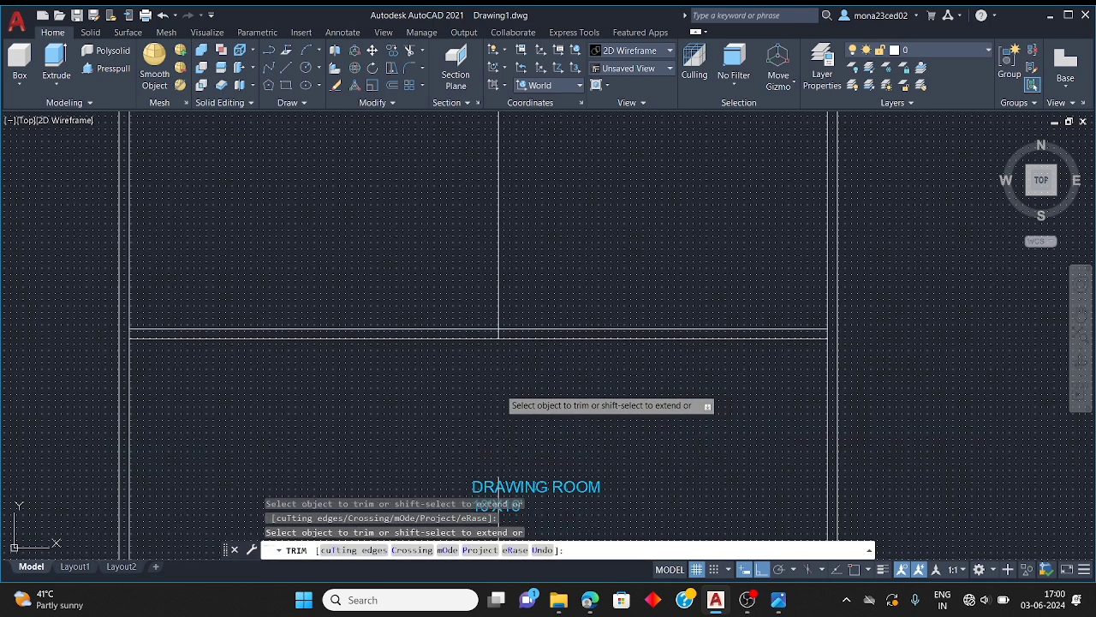
{"action": "scroll", "coordinate": [497, 331], "scroll_direction": "up", "scroll_amount": 6}
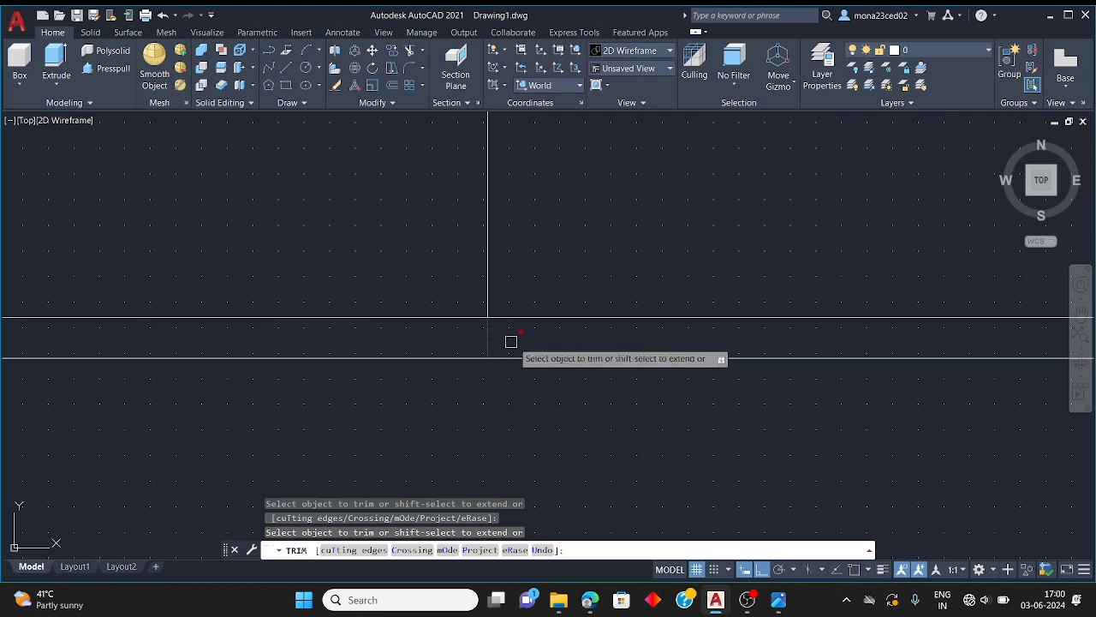
{"action": "scroll", "coordinate": [511, 340], "scroll_direction": "down", "scroll_amount": 8}
{"action": "scroll", "coordinate": [543, 272], "scroll_direction": "up", "scroll_amount": 3}
{"action": "key", "text": "Escape"}
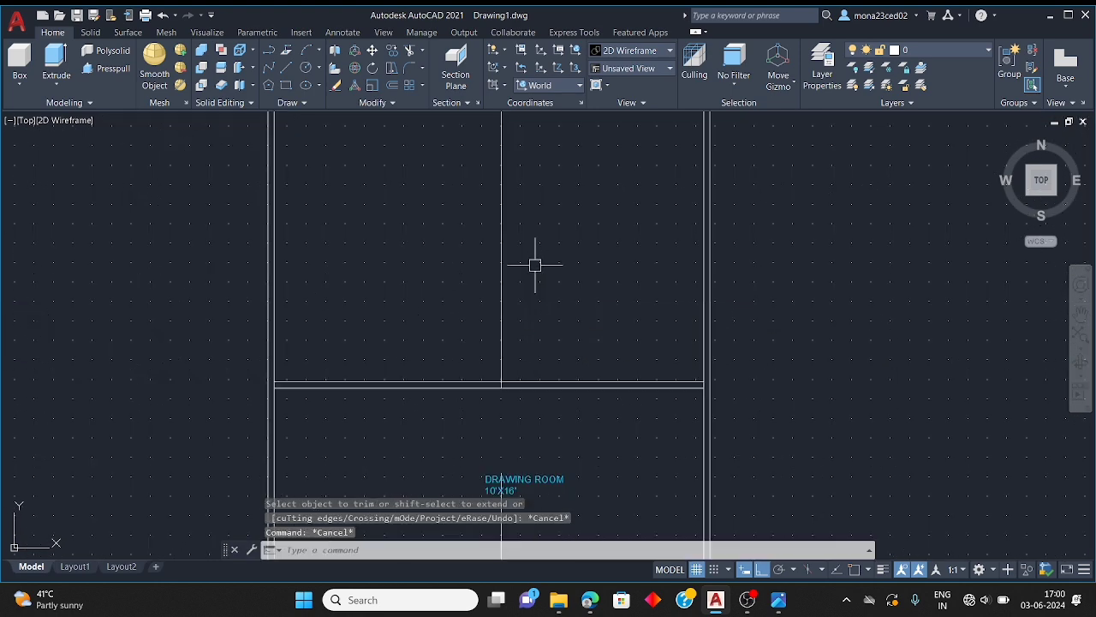
{"action": "type", "text": "o"}
{"action": "key", "text": "Return"}
{"action": "type", "text": "4"}
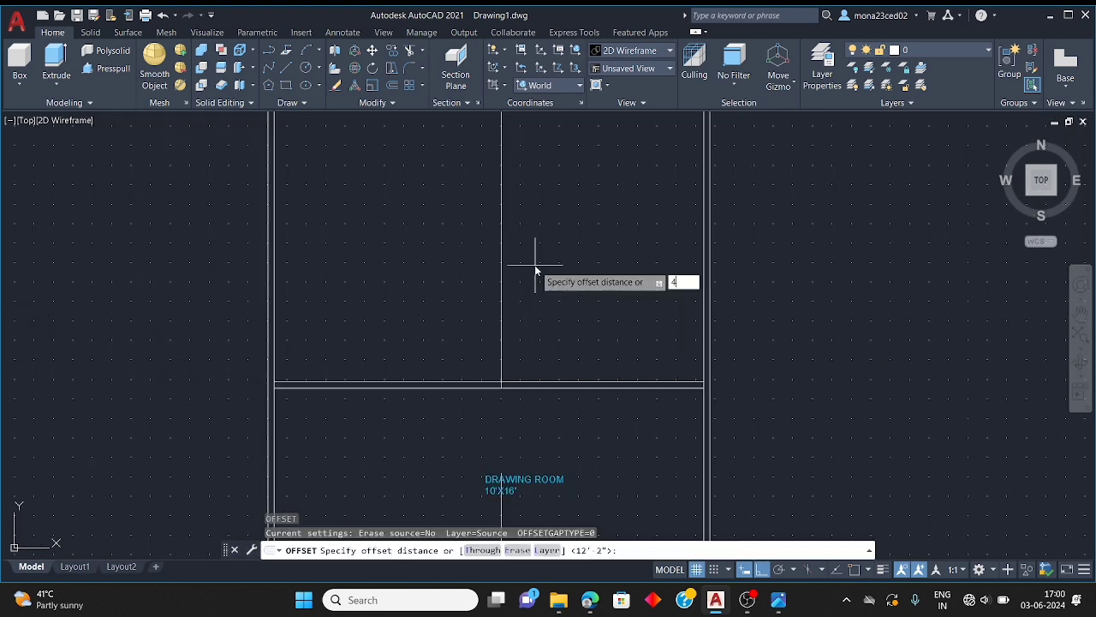
{"action": "type", "text": "'"}
{"action": "key", "text": "Return"}
{"action": "scroll", "coordinate": [534, 263], "scroll_direction": "up", "scroll_amount": 2}
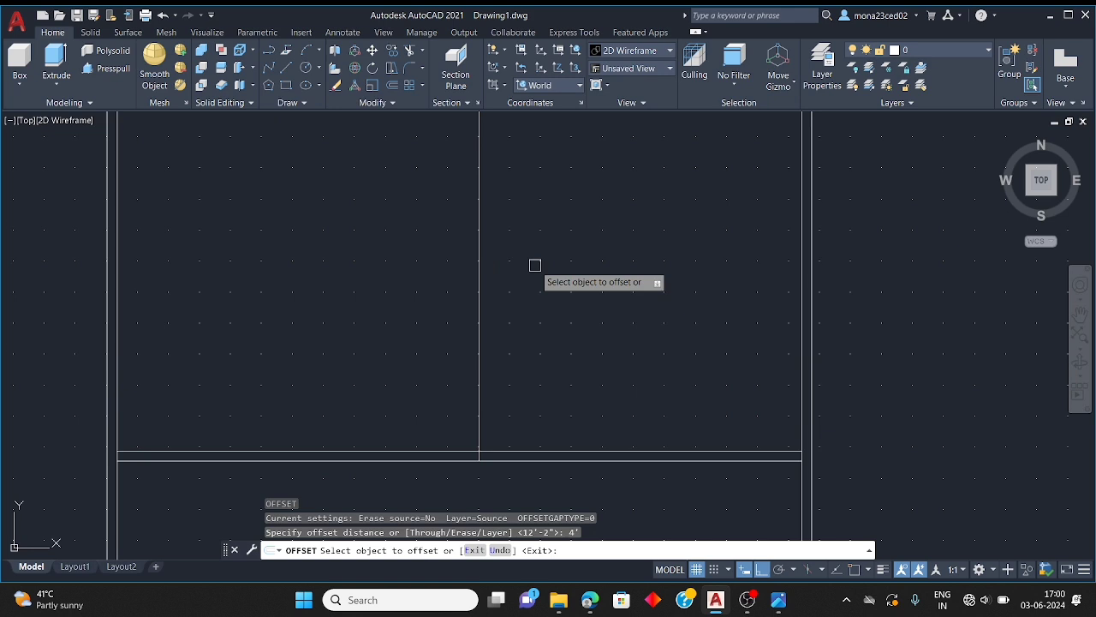
{"action": "left_click", "coordinate": [481, 252]}
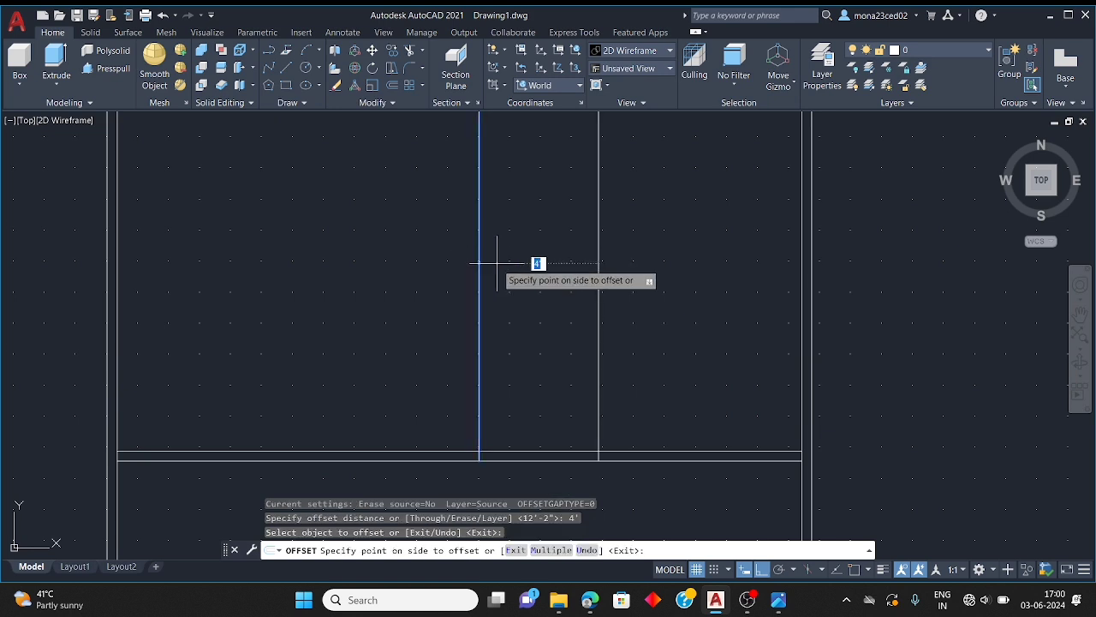
{"action": "key", "text": "Escape"}
{"action": "key", "text": "Escape"}
{"action": "key", "text": "Escape"}
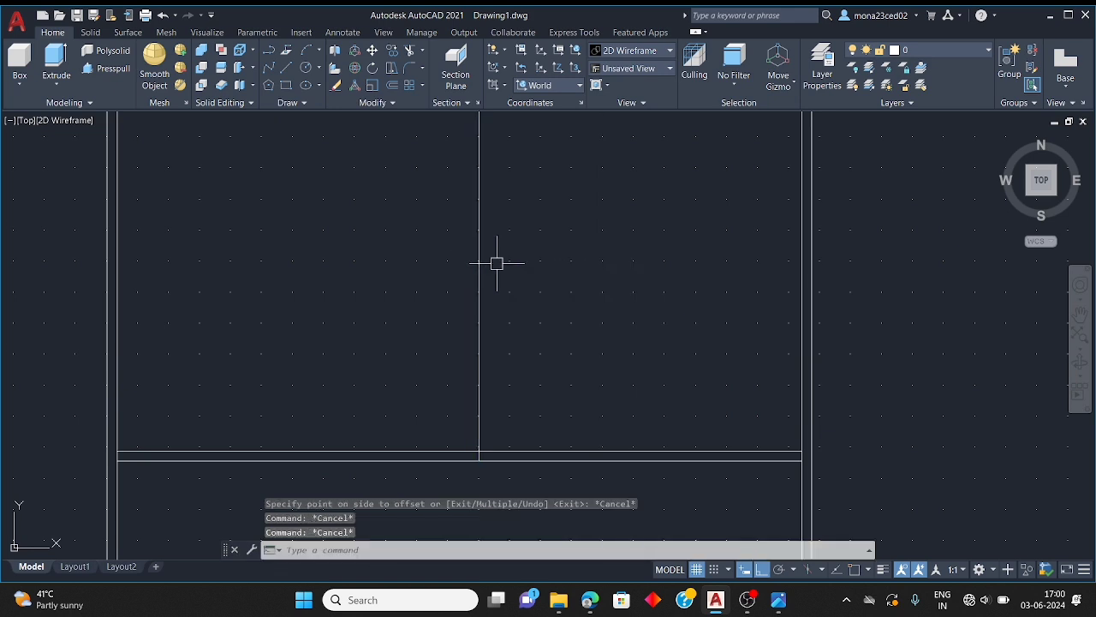
Offset the upper vertical partition line 4" to its right to form the wall between the two upper rooms
{"action": "type", "text": "o"}
{"action": "key", "text": "Return"}
{"action": "type", "text": "4"}
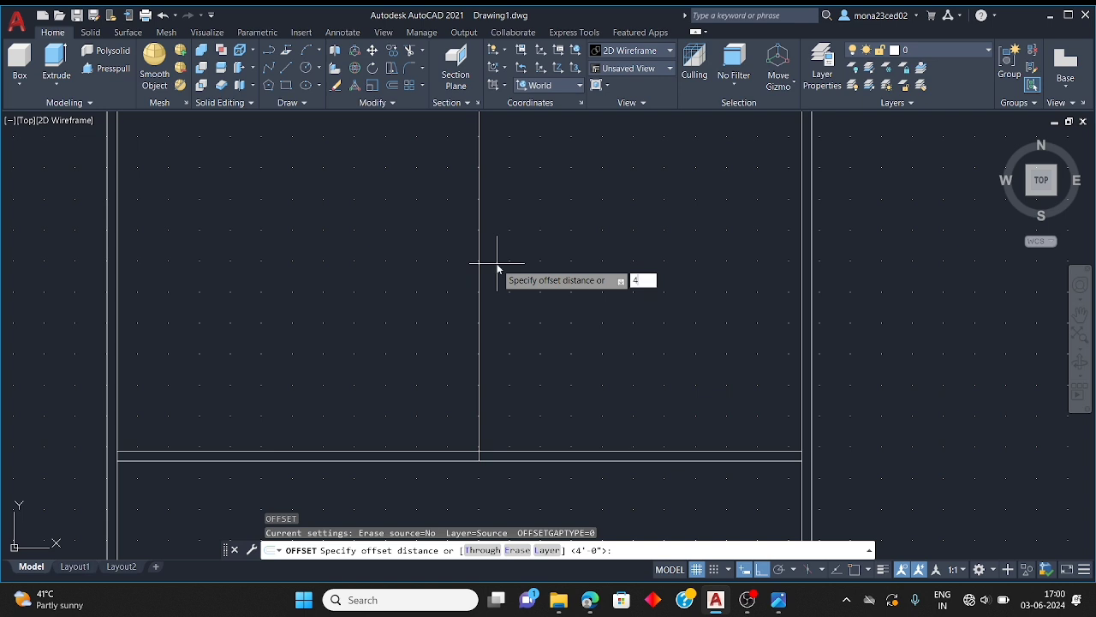
{"action": "key", "text": "Return"}
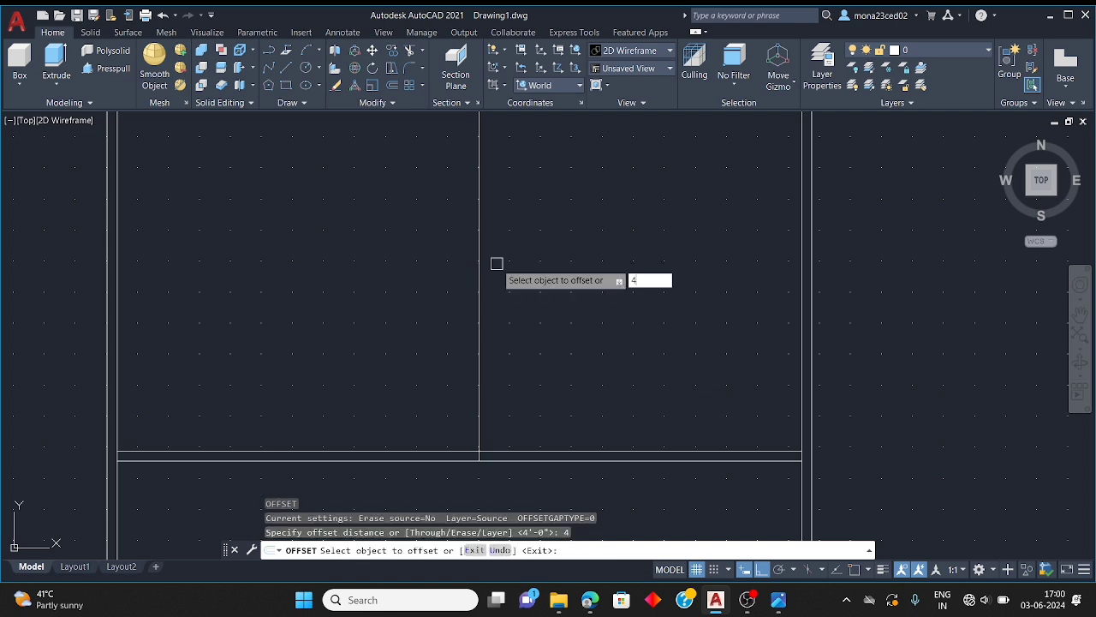
{"action": "key", "text": "Return"}
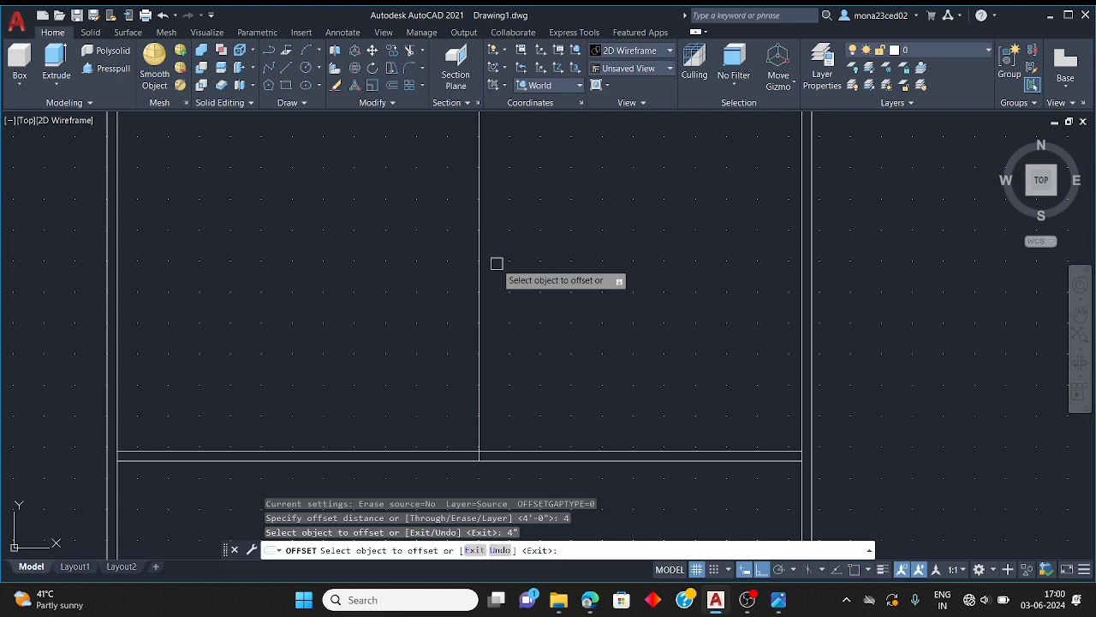
{"action": "left_click", "coordinate": [481, 257]}
{"action": "left_click", "coordinate": [514, 289]}
{"action": "scroll", "coordinate": [505, 343], "scroll_direction": "down", "scroll_amount": 3}
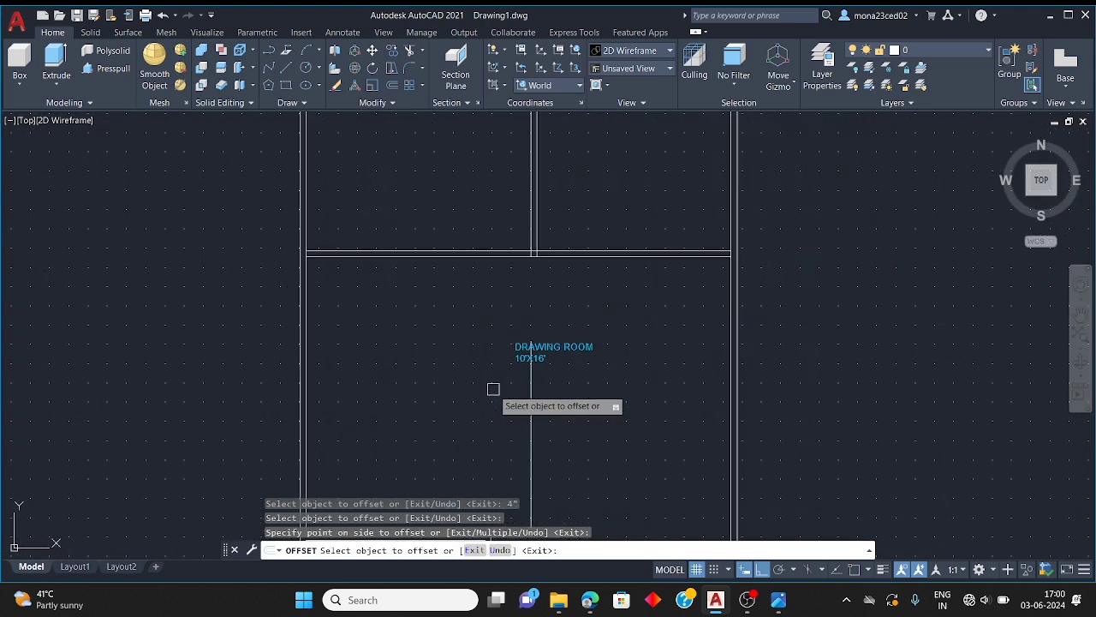
{"action": "scroll", "coordinate": [493, 389], "scroll_direction": "up", "scroll_amount": 2}
{"action": "key", "text": "Escape"}
{"action": "key", "text": "Escape"}
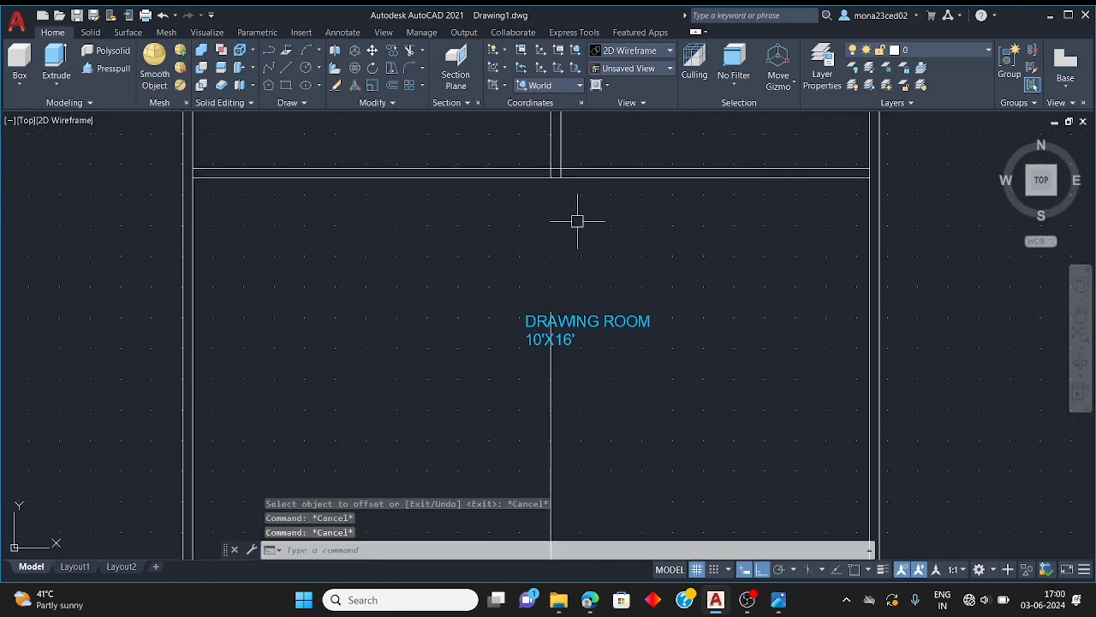
Trim the leftover vertical line below the DRAWING ROOM label and clean up the partition's junction with the horizontal wall
{"action": "type", "text": "tr"}
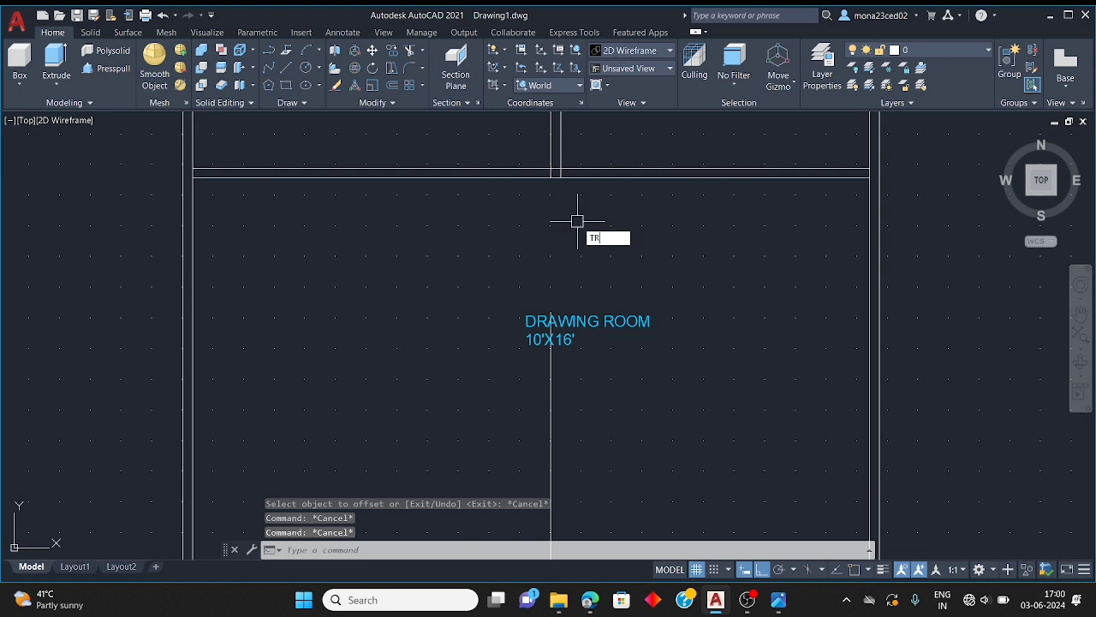
{"action": "key", "text": "Return"}
{"action": "left_click", "coordinate": [552, 402]}
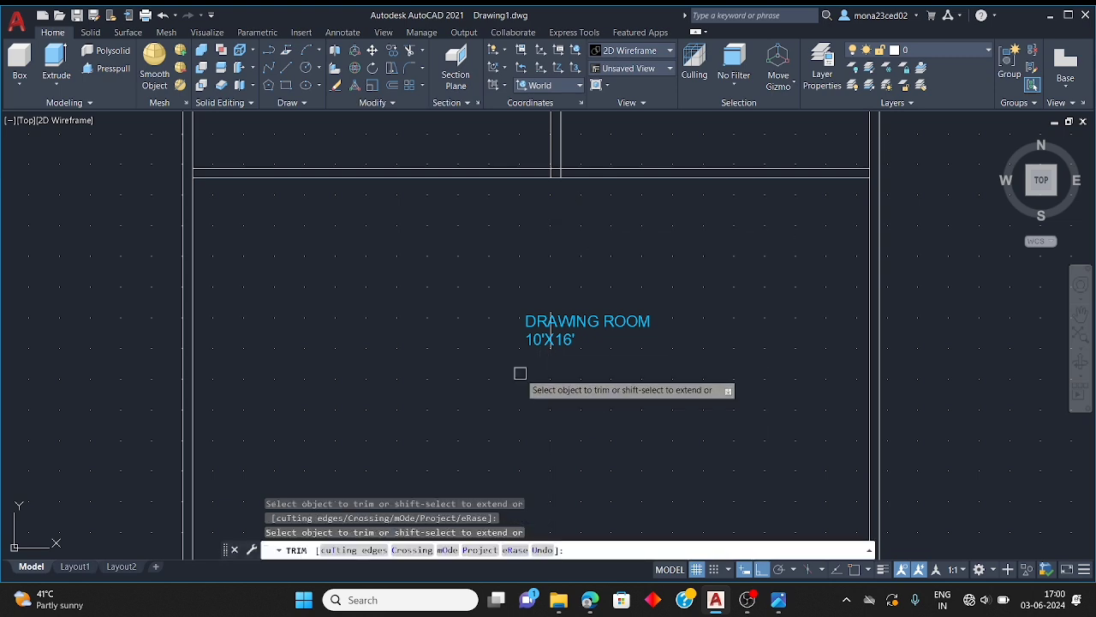
{"action": "scroll", "coordinate": [520, 369], "scroll_direction": "down", "scroll_amount": 5}
{"action": "scroll", "coordinate": [561, 269], "scroll_direction": "up", "scroll_amount": 4}
{"action": "scroll", "coordinate": [571, 257], "scroll_direction": "up", "scroll_amount": 3}
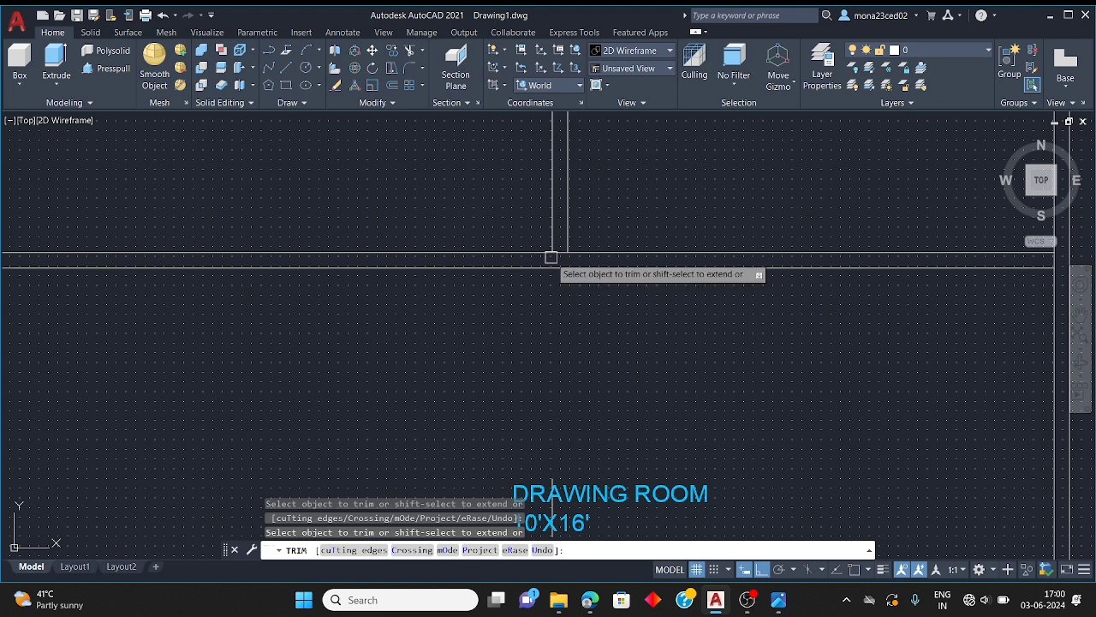
{"action": "scroll", "coordinate": [514, 339], "scroll_direction": "down", "scroll_amount": 2}
{"action": "scroll", "coordinate": [513, 339], "scroll_direction": "down", "scroll_amount": 2}
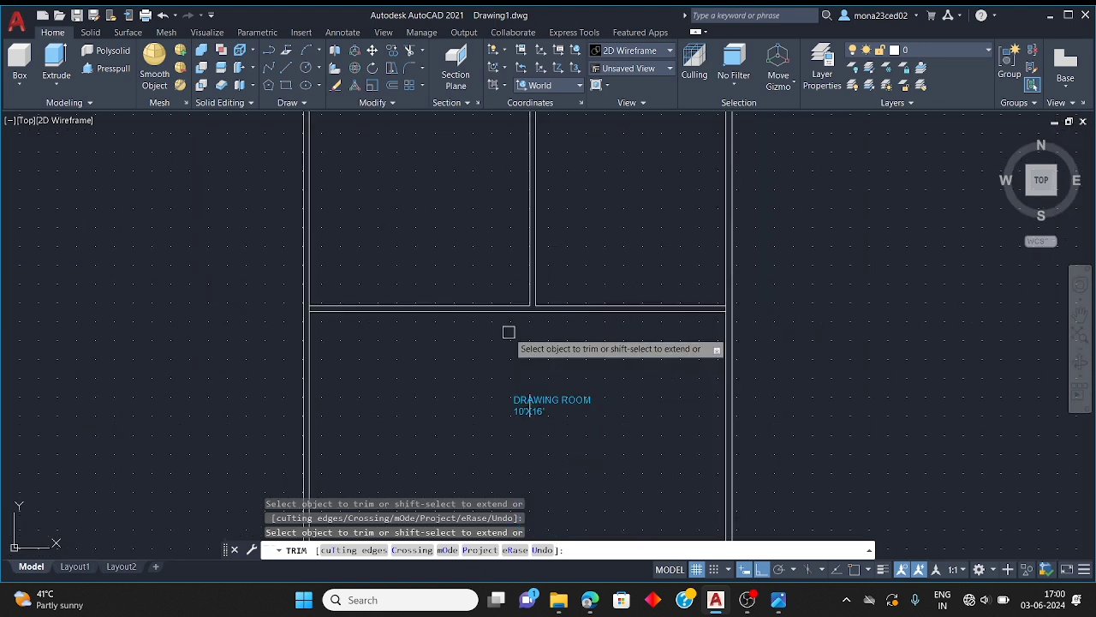
{"action": "key", "text": "Escape"}
{"action": "key", "text": "Escape"}
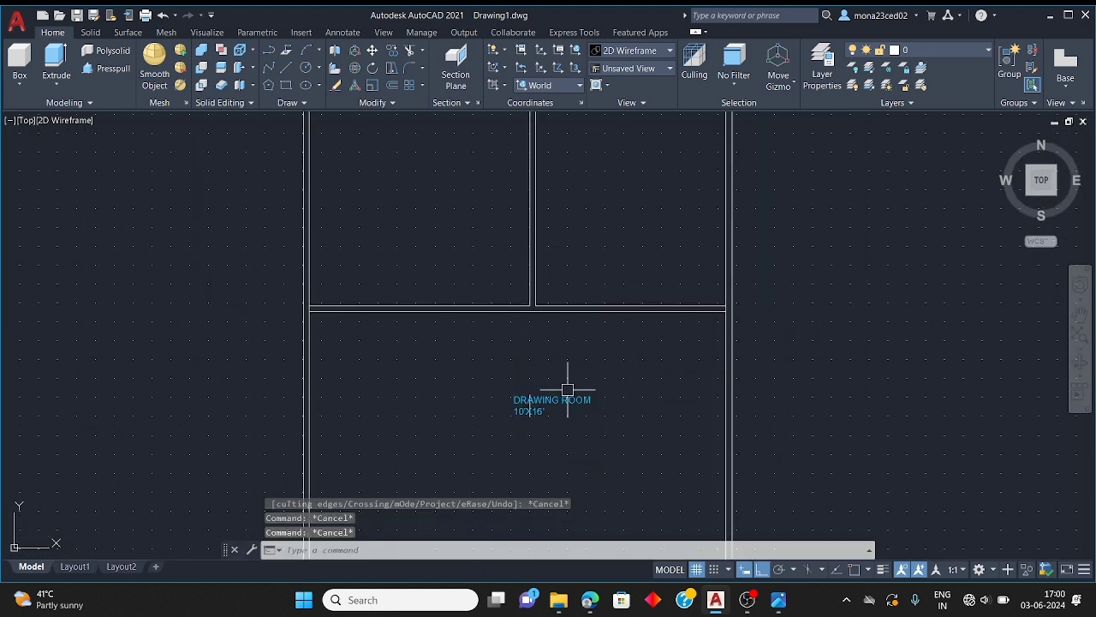
Copy the DRAWING ROOM label and paste it into the upper-left room of the plan
{"action": "left_click", "coordinate": [561, 400]}
{"action": "key", "text": "ctrl+c"}
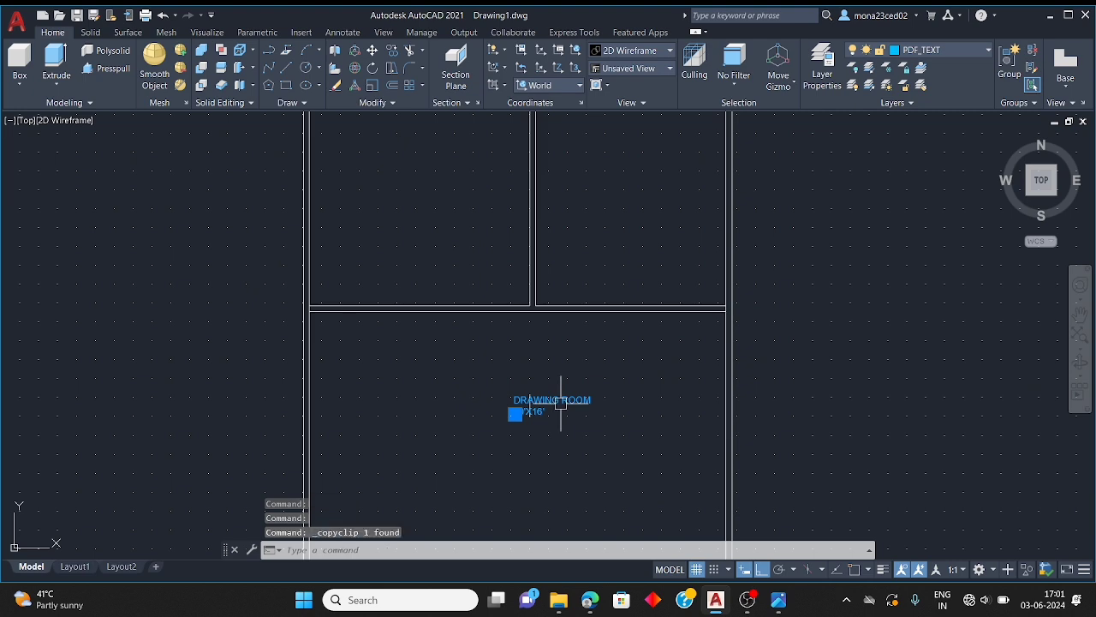
{"action": "key", "text": "ctrl+v"}
{"action": "left_click", "coordinate": [410, 177]}
{"action": "scroll", "coordinate": [417, 171], "scroll_direction": "up", "scroll_amount": 5}
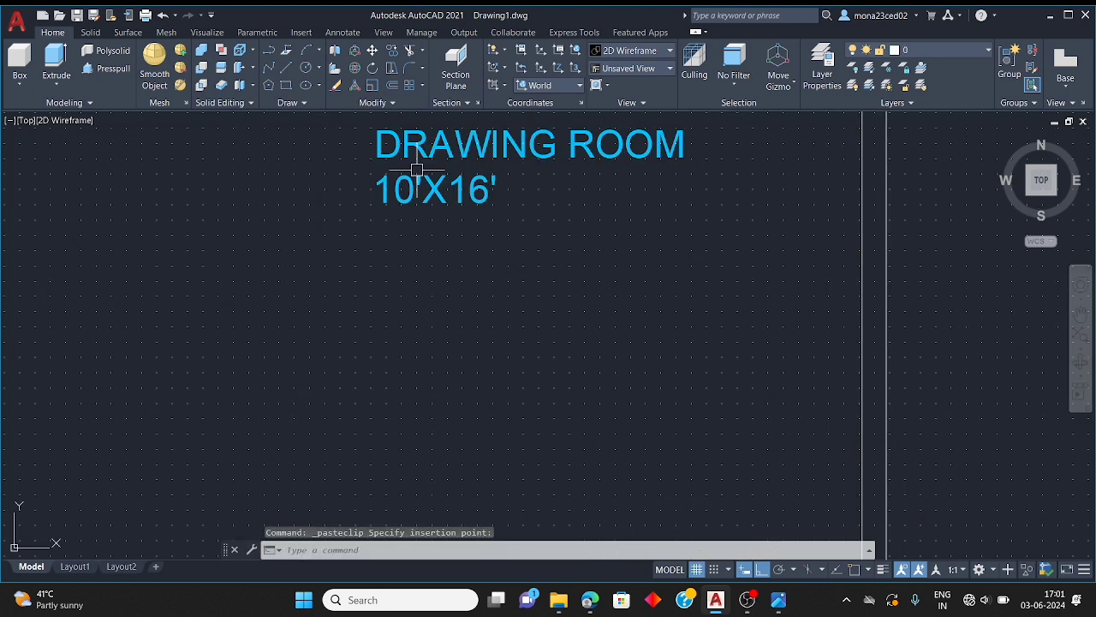
{"action": "left_click", "coordinate": [451, 214]}
{"action": "scroll", "coordinate": [492, 212], "scroll_direction": "down", "scroll_amount": 2}
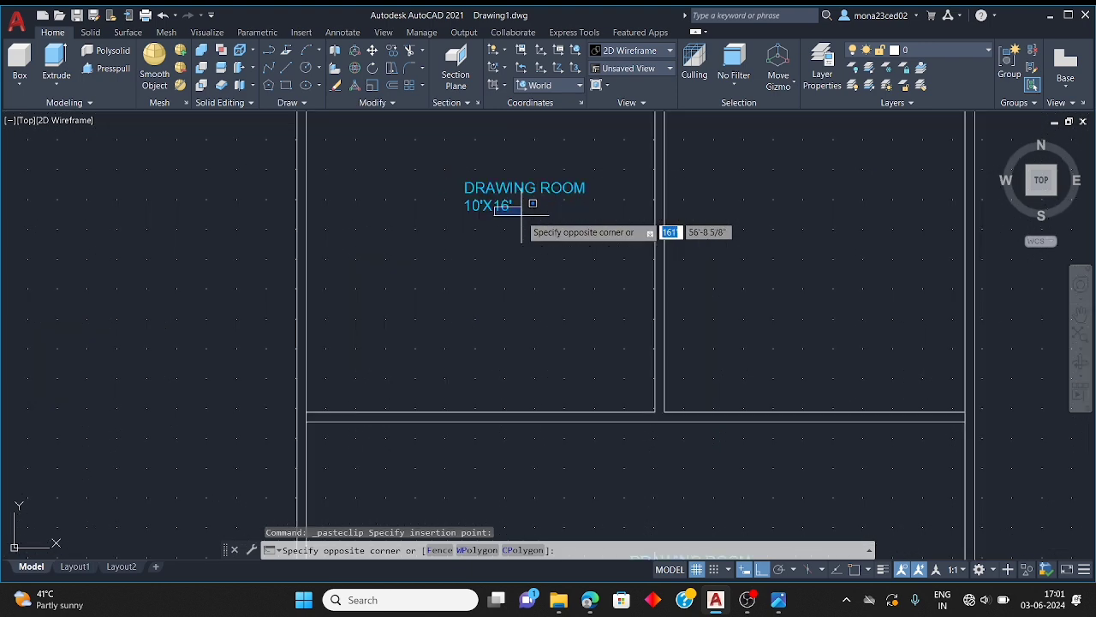
{"action": "scroll", "coordinate": [502, 210], "scroll_direction": "up", "scroll_amount": 4}
{"action": "key", "text": "Escape"}
{"action": "key", "text": "Escape"}
{"action": "key", "text": "Escape"}
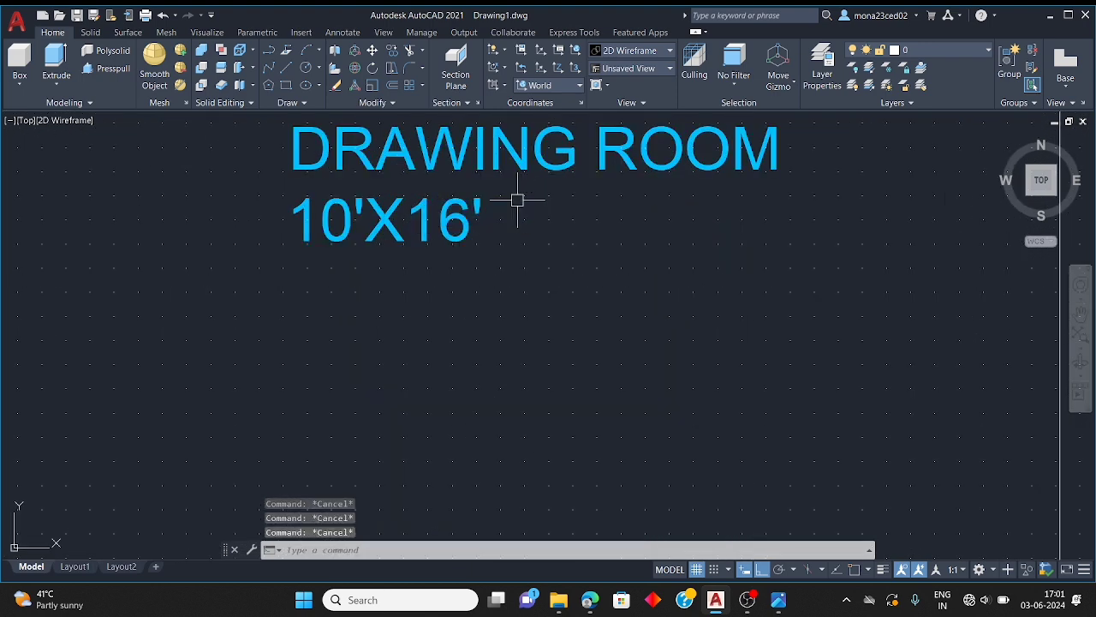
Change the room name in the pasted label to M. BED ROOM
{"action": "double_click", "coordinate": [633, 159]}
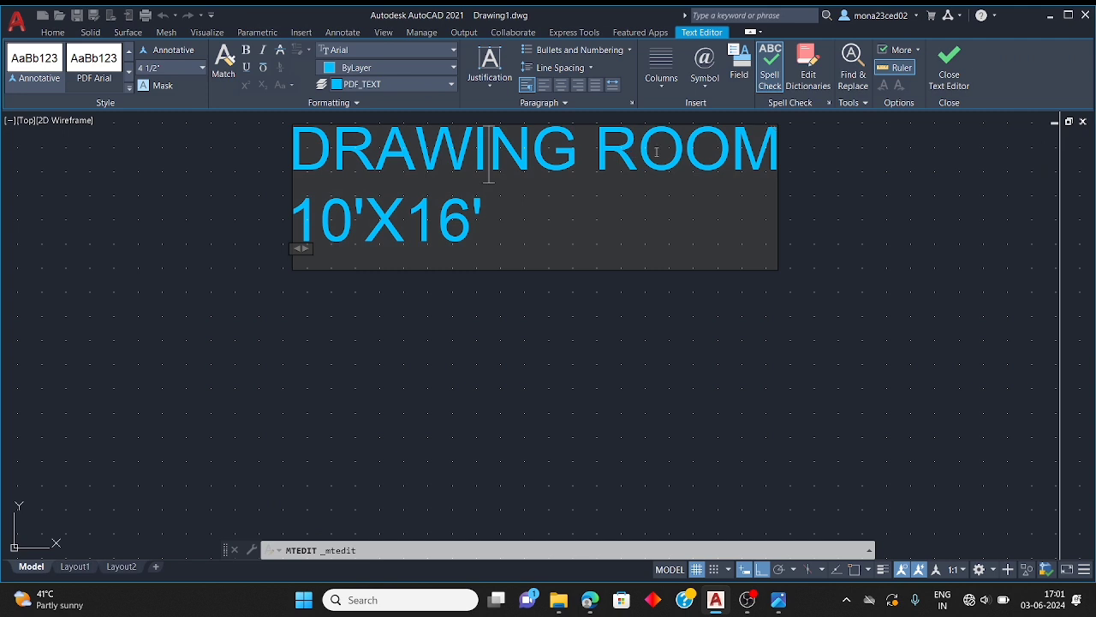
{"action": "left_click", "coordinate": [578, 144]}
{"action": "key", "text": "BackSpace"}
{"action": "key", "text": "BackSpace"}
{"action": "key", "text": "BackSpace"}
{"action": "key", "text": "BackSpace"}
{"action": "key", "text": "BackSpace"}
{"action": "key", "text": "BackSpace"}
{"action": "key", "text": "BackSpace"}
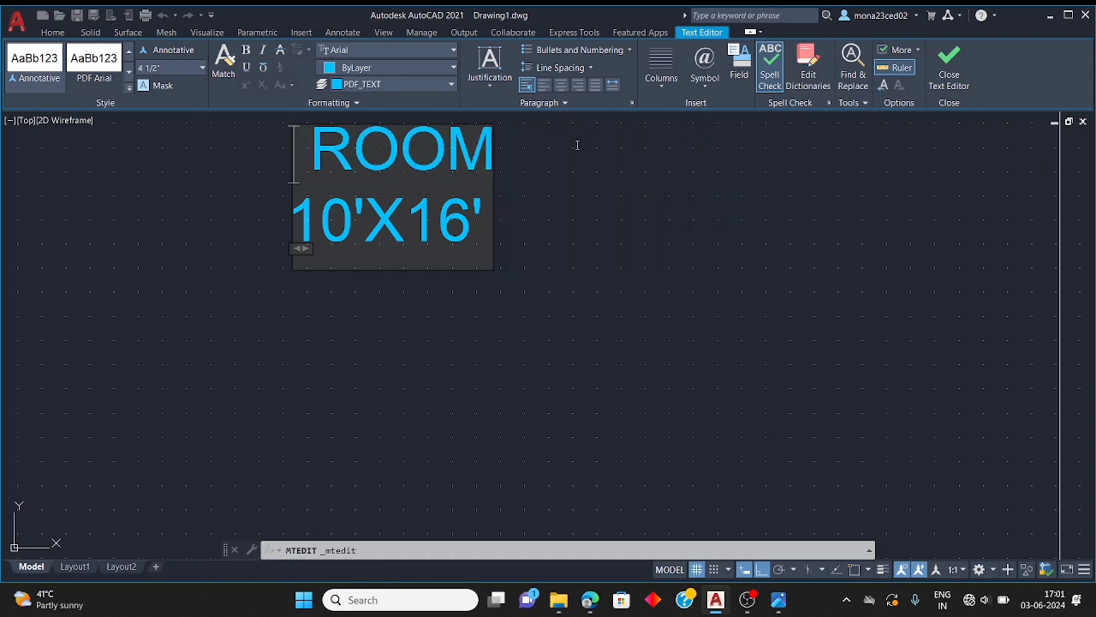
{"action": "type", "text": "M/BEDR"}
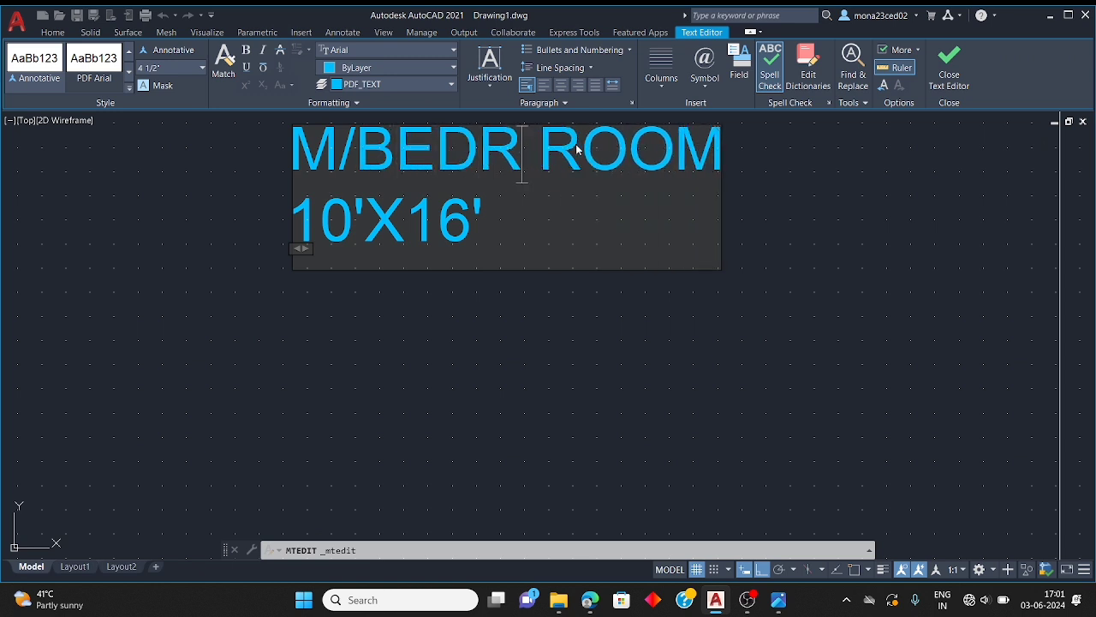
{"action": "key", "text": "BackSpace"}
{"action": "key", "text": "BackSpace"}
{"action": "key", "text": "BackSpace"}
{"action": "key", "text": "BackSpace"}
{"action": "key", "text": "BackSpace"}
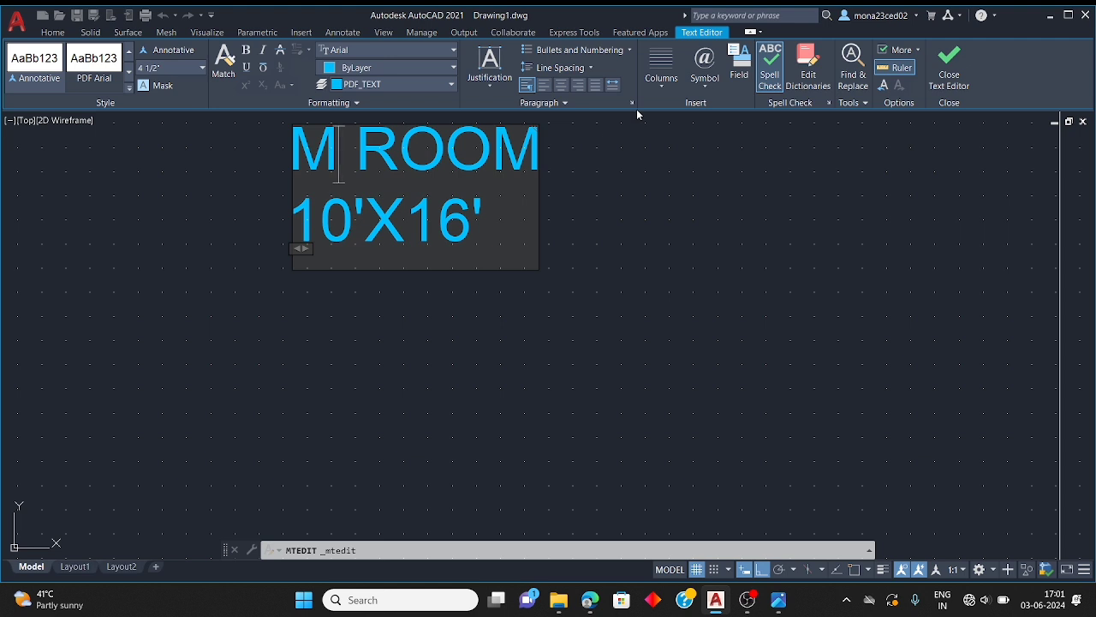
{"action": "type", "text": ". "}
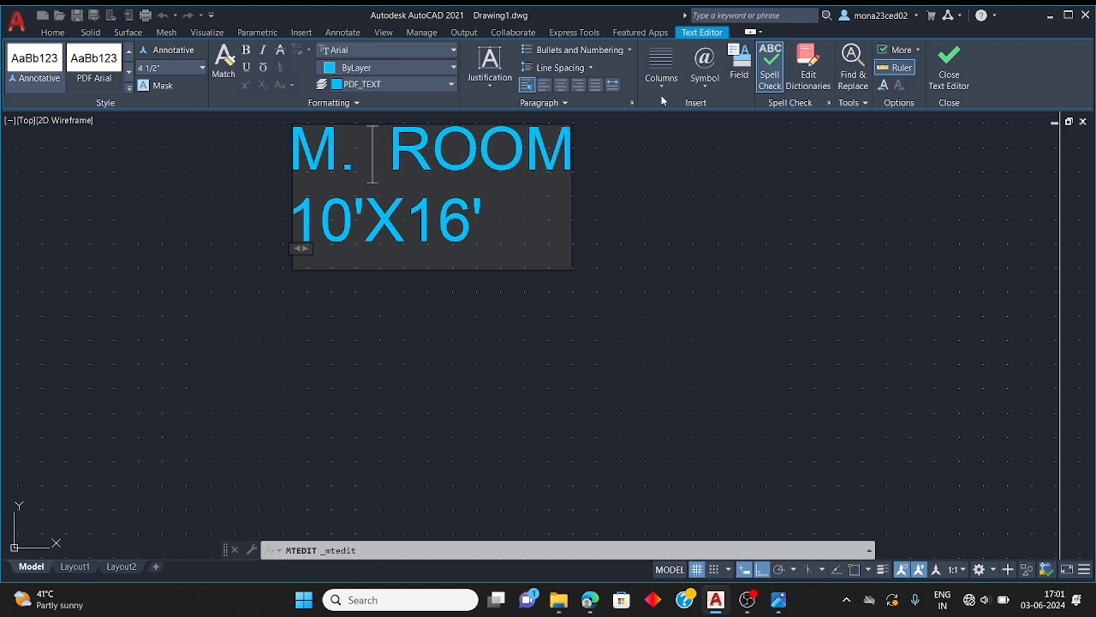
{"action": "type", "text": "BED"}
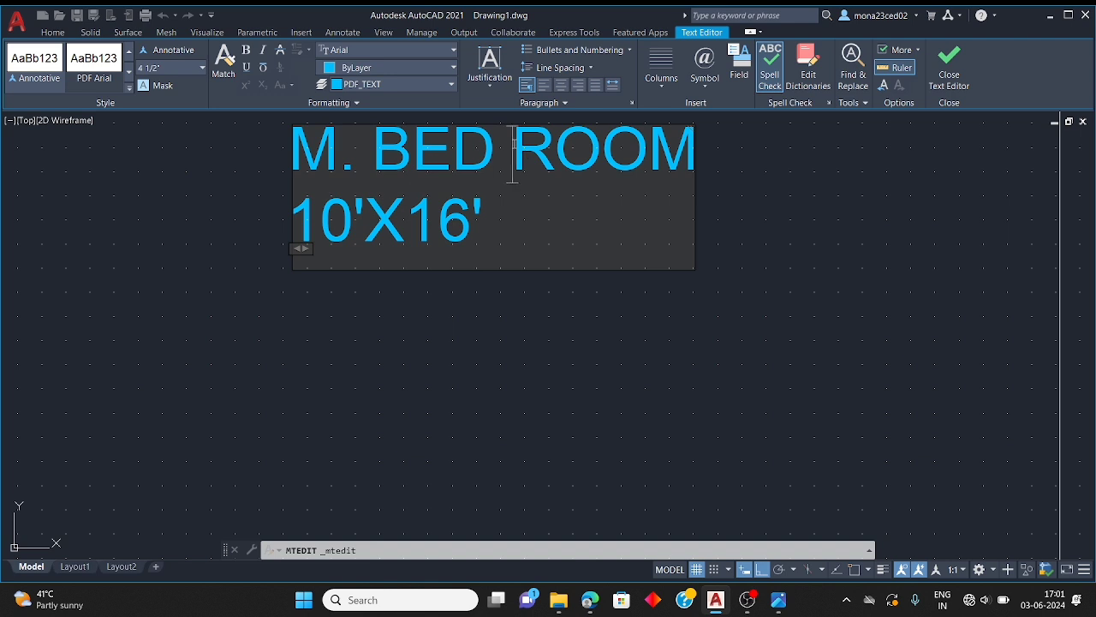
{"action": "left_click", "coordinate": [514, 144]}
{"action": "key", "text": "Return"}
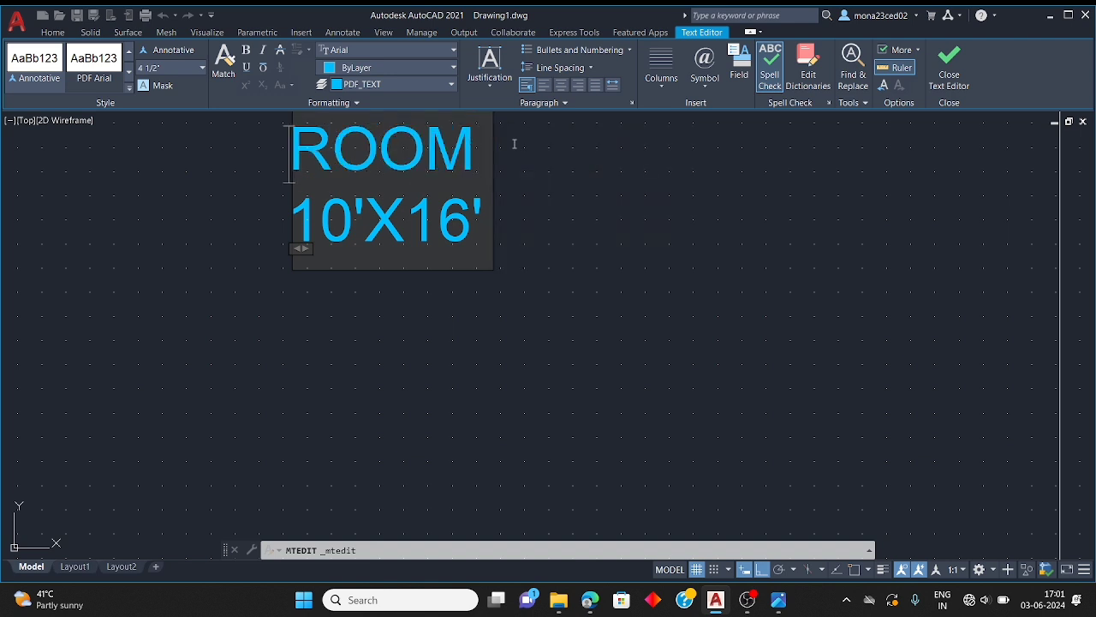
{"action": "key", "text": "BackSpace"}
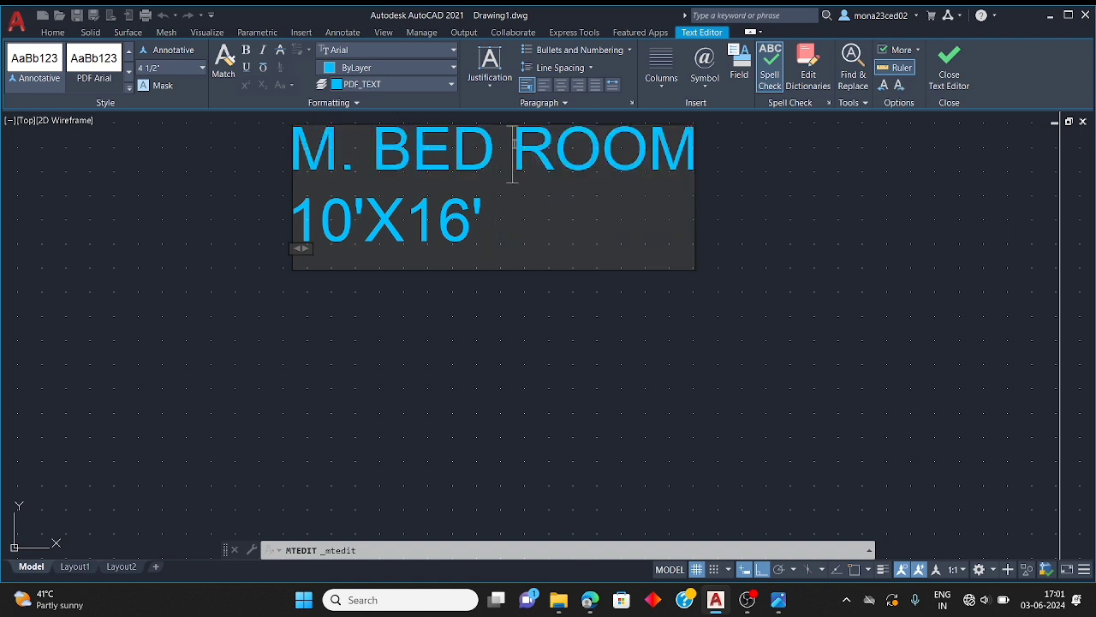
{"action": "key", "text": "Left"}
{"action": "key", "text": "Left"}
{"action": "key", "text": "Right"}
{"action": "key", "text": "Right"}
Change the size line of the M. BED ROOM label to 12'2"X12' and finish the text edit
{"action": "left_click", "coordinate": [505, 216]}
{"action": "key", "text": "BackSpace"}
{"action": "key", "text": "BackSpace"}
{"action": "key", "text": "BackSpace"}
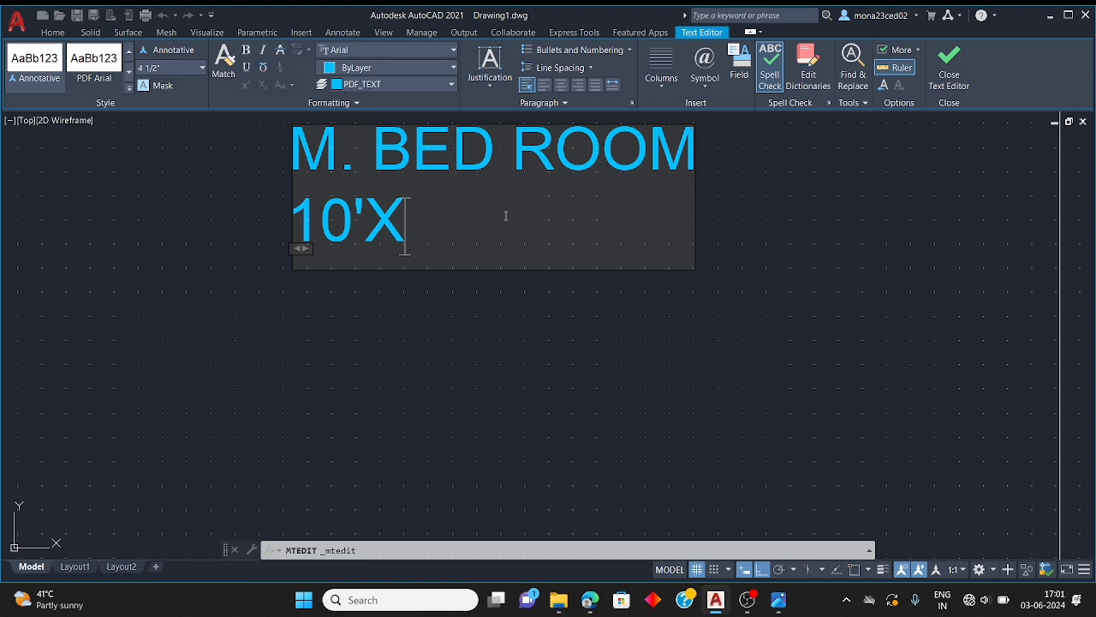
{"action": "key", "text": "BackSpace"}
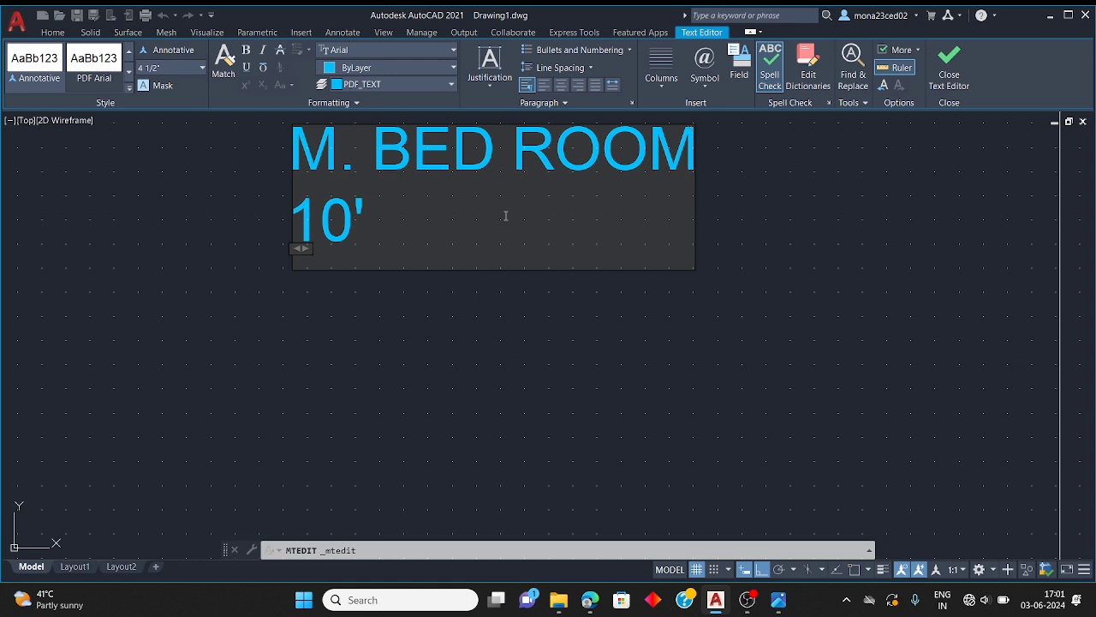
{"action": "key", "text": "BackSpace"}
{"action": "key", "text": "BackSpace"}
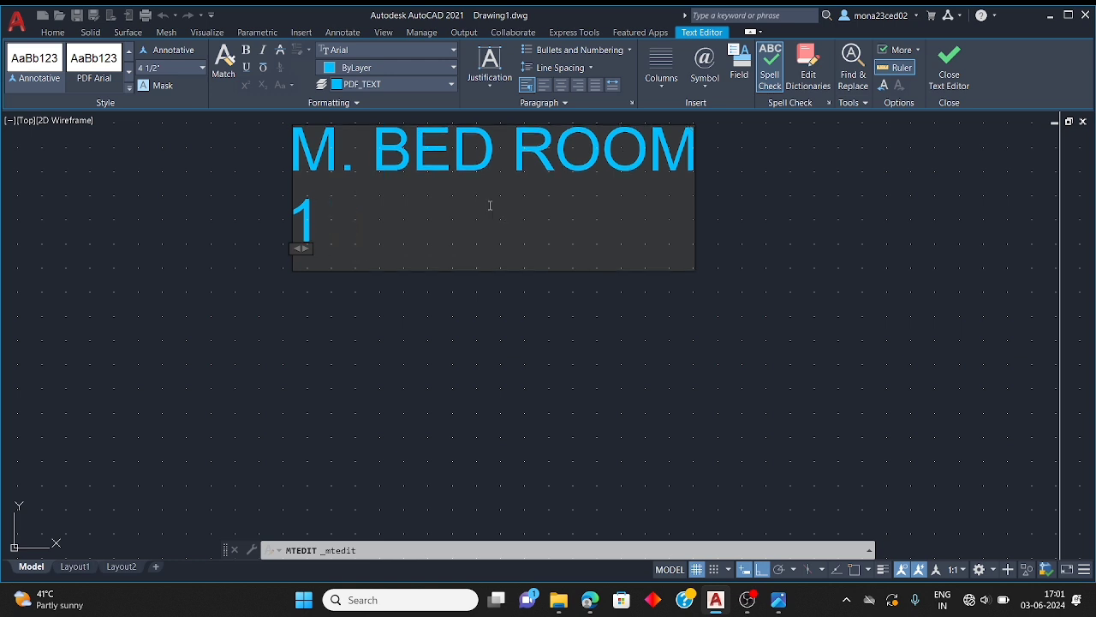
{"action": "type", "text": "2'2"}
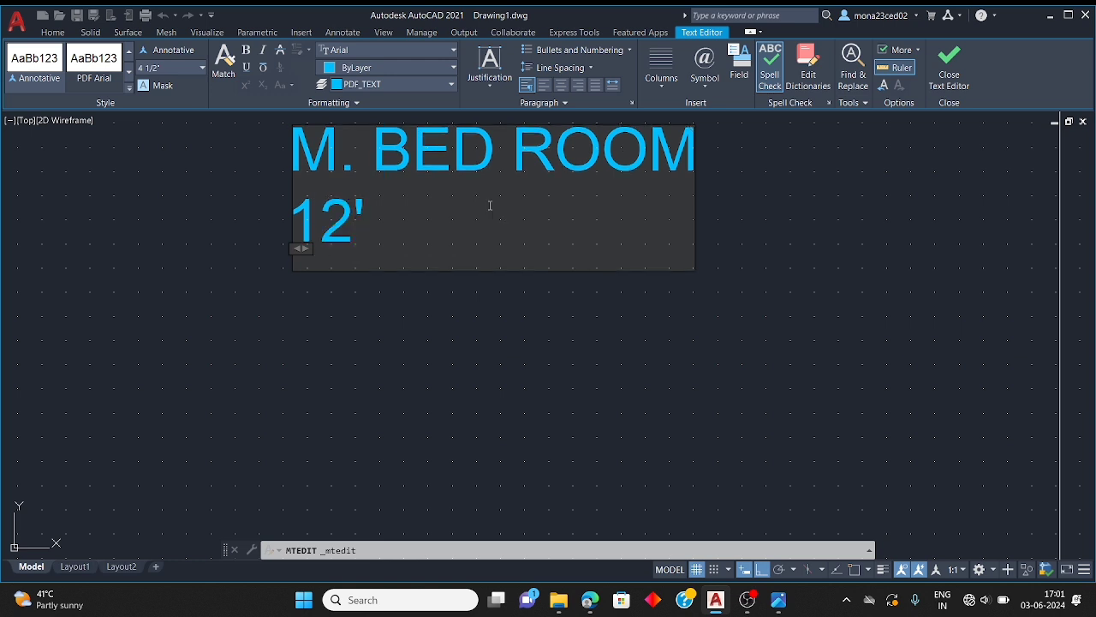
{"action": "type", "text": "\""}
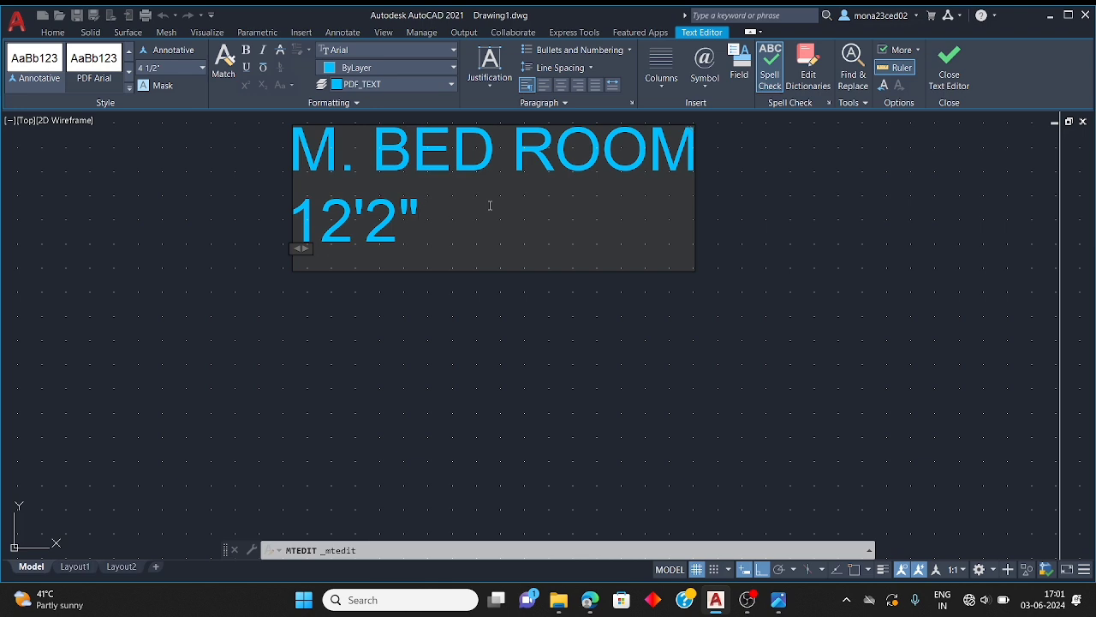
{"action": "type", "text": "X12"}
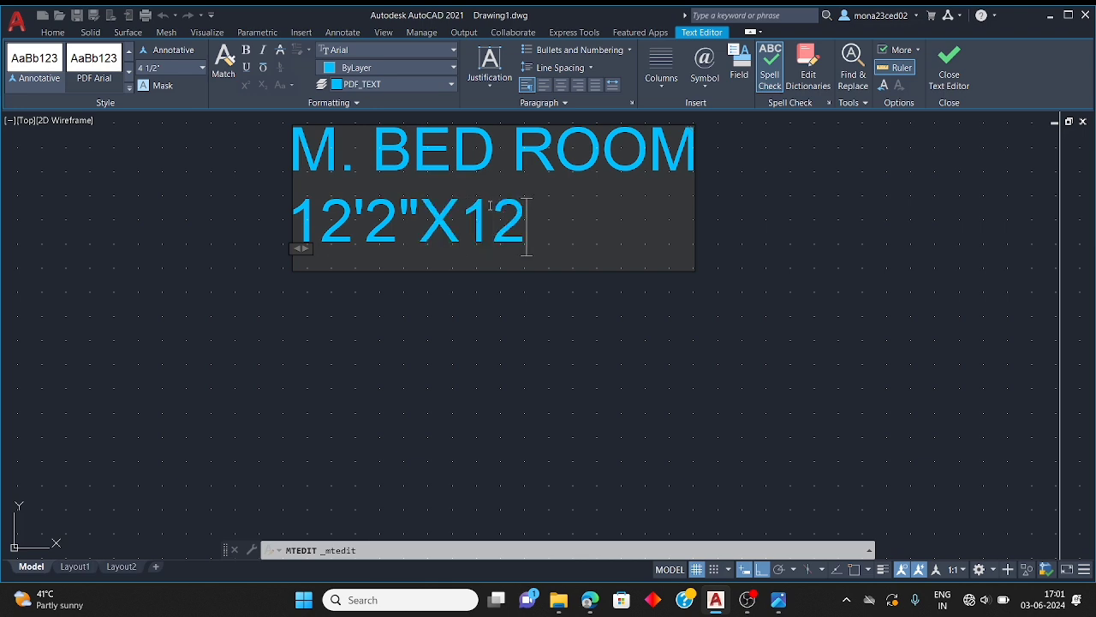
{"action": "type", "text": "'"}
{"action": "key", "text": "Return"}
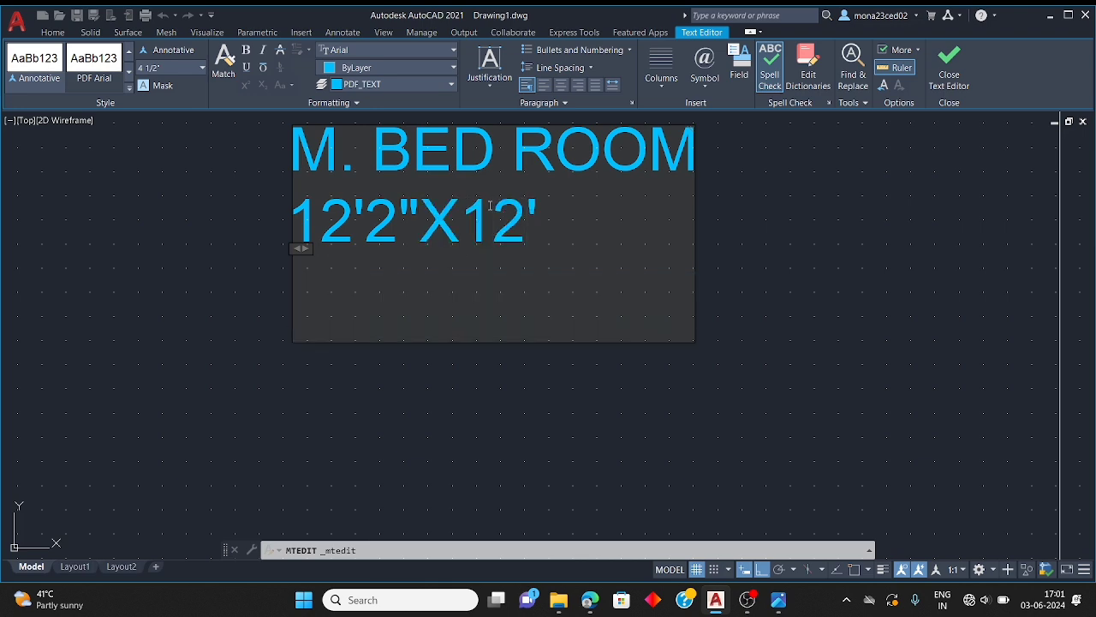
{"action": "left_click", "coordinate": [791, 343]}
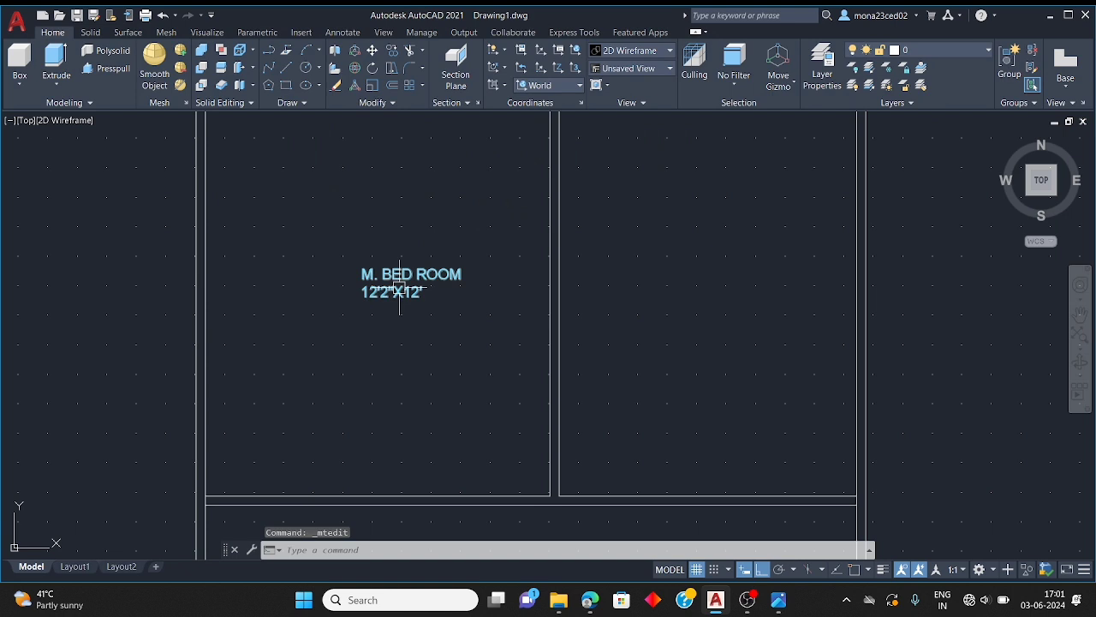
{"action": "key", "text": "Escape"}
{"action": "key", "text": "Escape"}
{"action": "key", "text": "Escape"}
Offset the bedroom's lower inner wall line 12' upward to mark the room's upper edge
{"action": "type", "text": "o"}
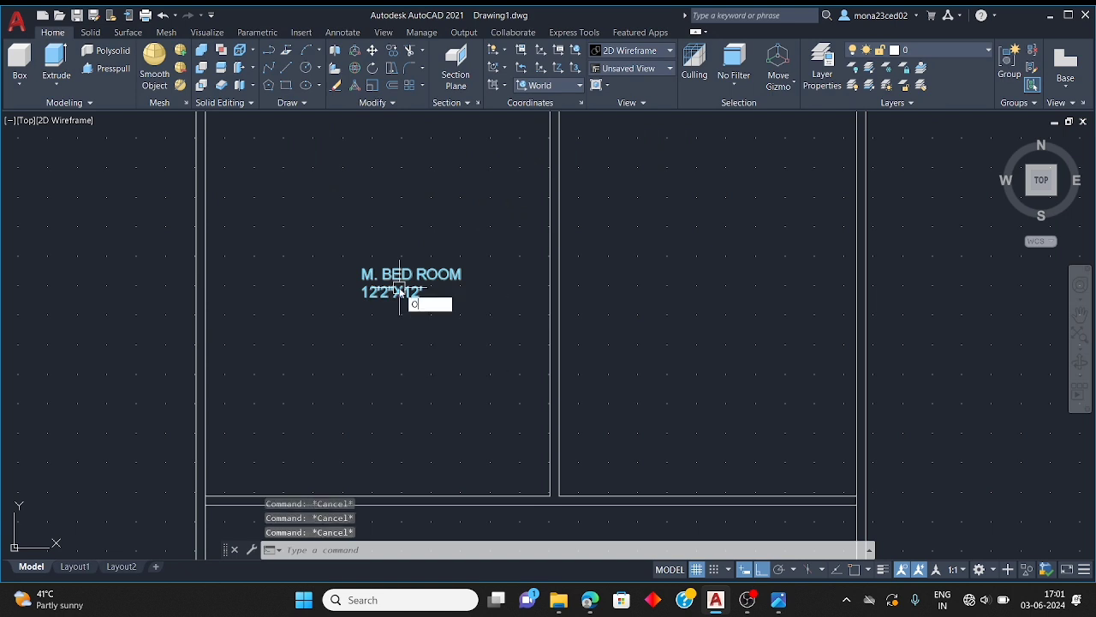
{"action": "key", "text": "Return"}
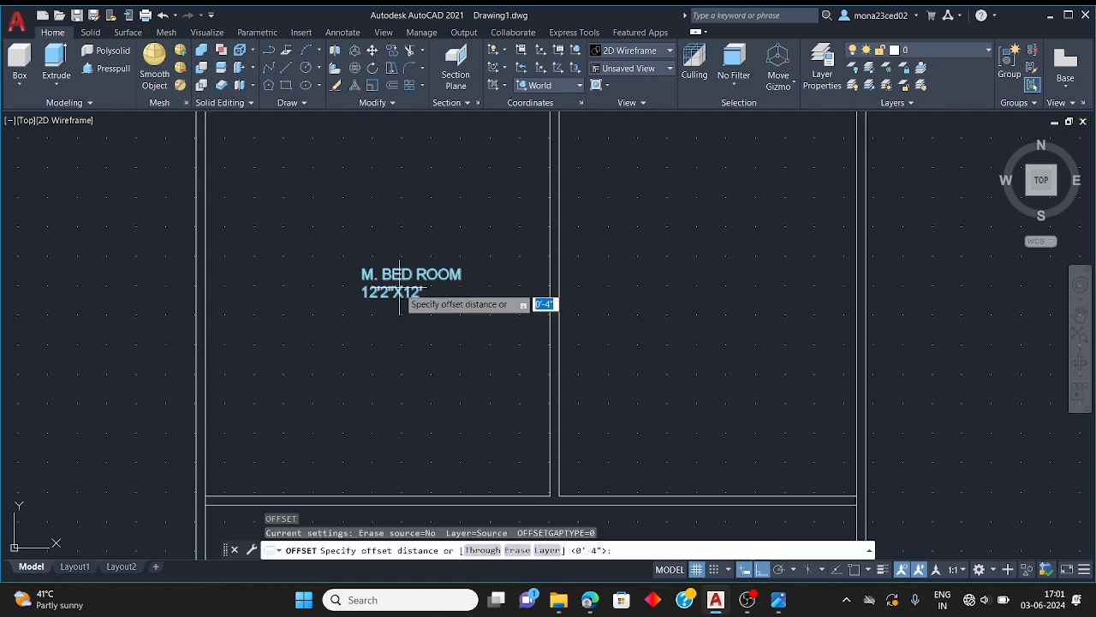
{"action": "type", "text": "12'"}
{"action": "key", "text": "Return"}
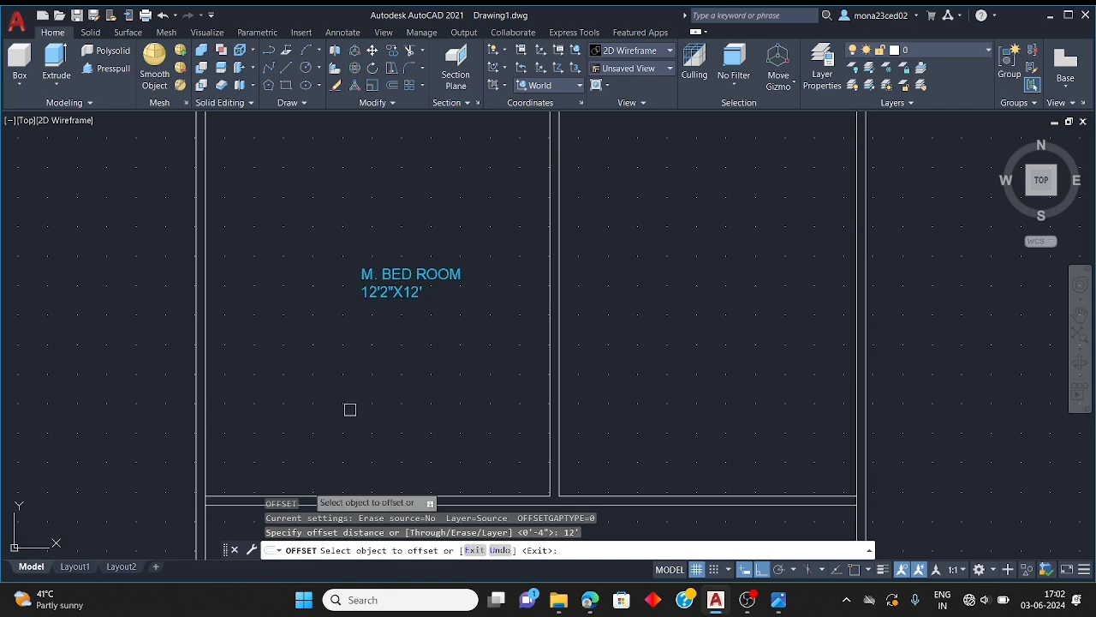
{"action": "scroll", "coordinate": [342, 414], "scroll_direction": "down", "scroll_amount": 4}
{"action": "scroll", "coordinate": [347, 394], "scroll_direction": "up", "scroll_amount": 2}
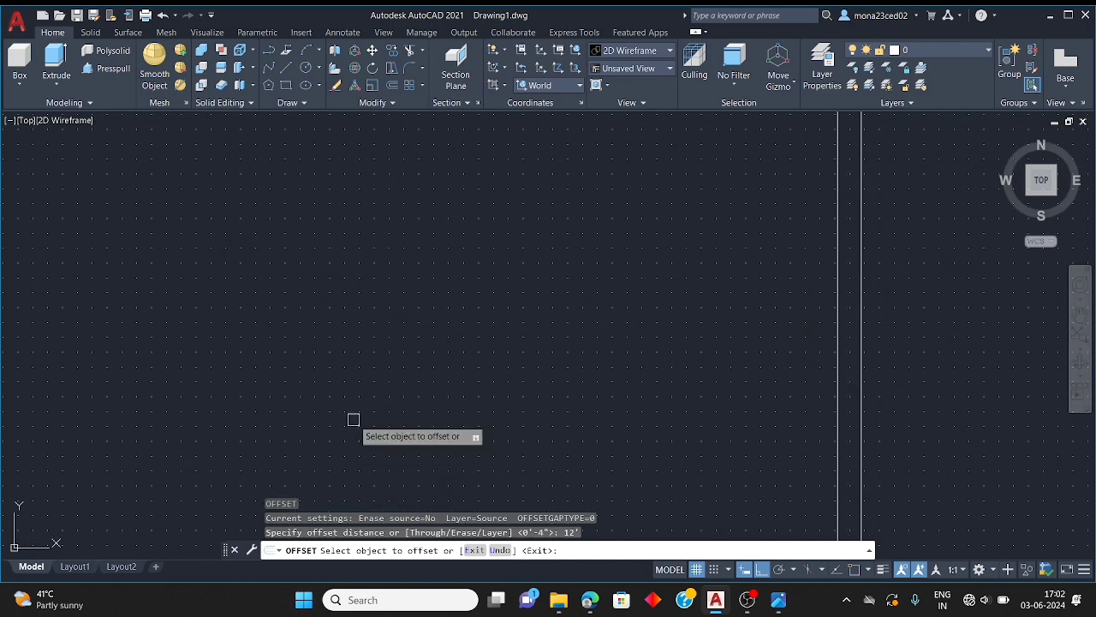
{"action": "scroll", "coordinate": [346, 388], "scroll_direction": "up", "scroll_amount": 4}
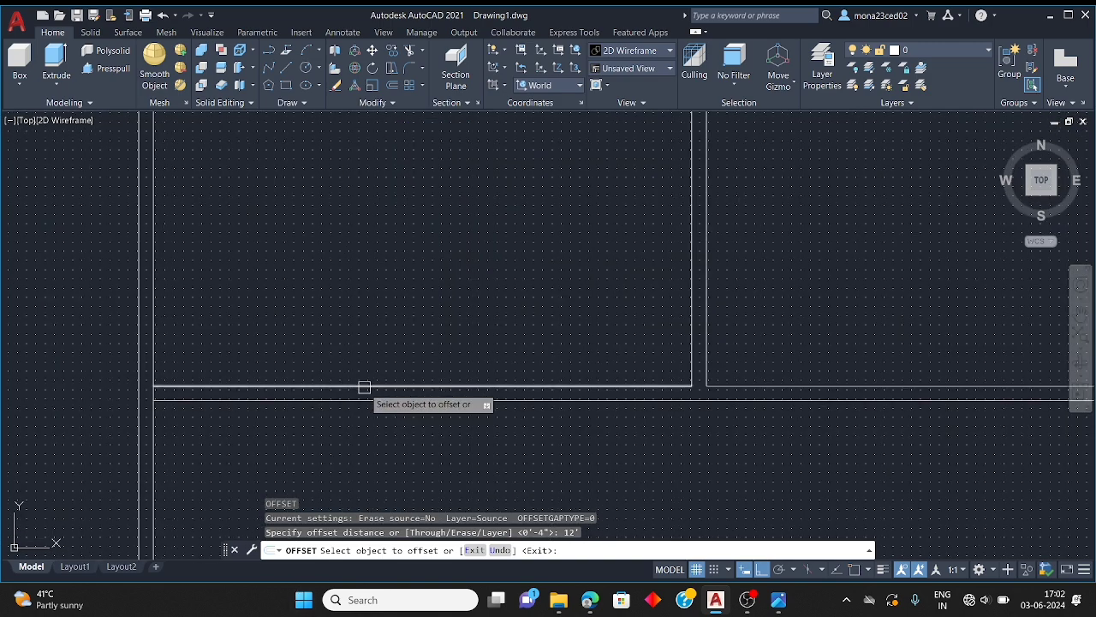
{"action": "left_click", "coordinate": [363, 386]}
{"action": "scroll", "coordinate": [366, 342], "scroll_direction": "down", "scroll_amount": 3}
{"action": "scroll", "coordinate": [361, 339], "scroll_direction": "up", "scroll_amount": 4}
{"action": "left_click", "coordinate": [367, 272]}
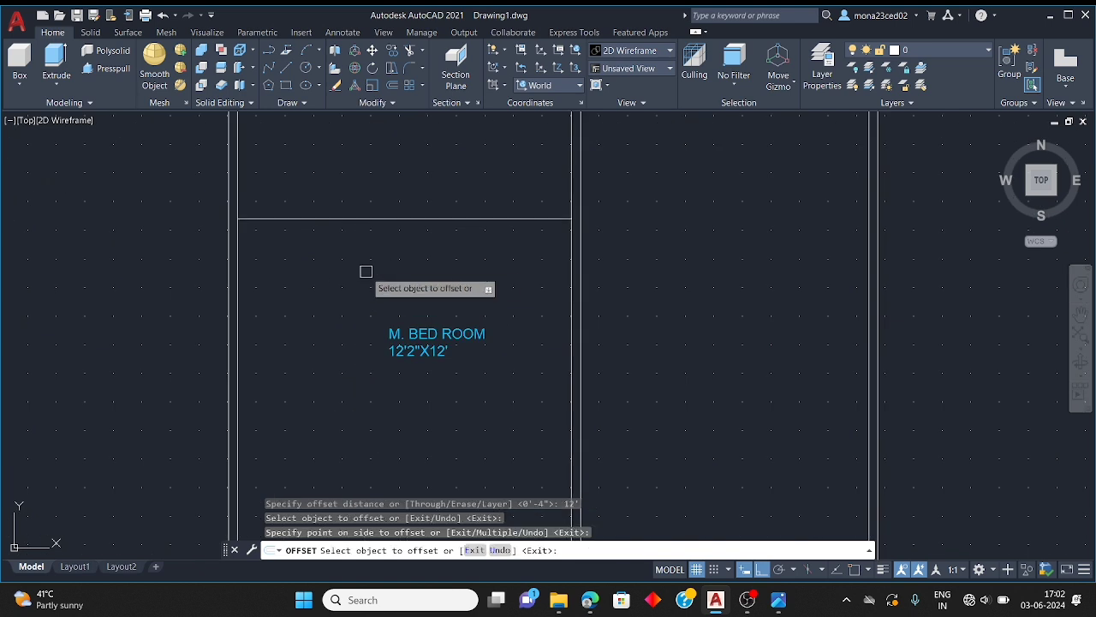
{"action": "key", "text": "Escape"}
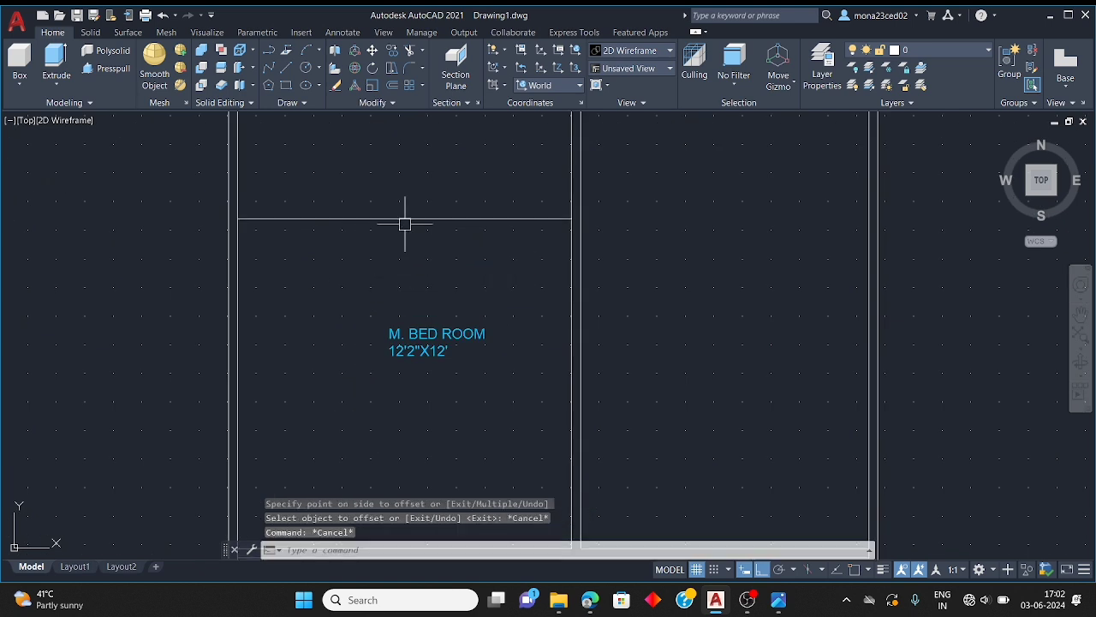
Offset the horizontal line above the M. BED ROOM label 4" upward to form the partition wall
{"action": "type", "text": "o"}
{"action": "key", "text": "Return"}
{"action": "type", "text": "4"}
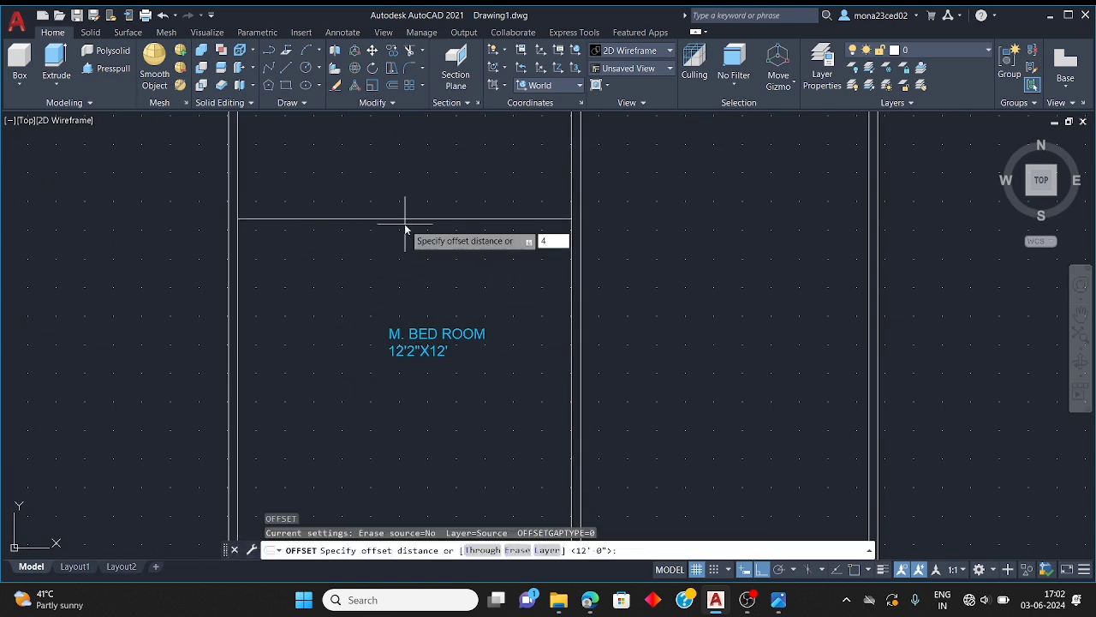
{"action": "key", "text": "Return"}
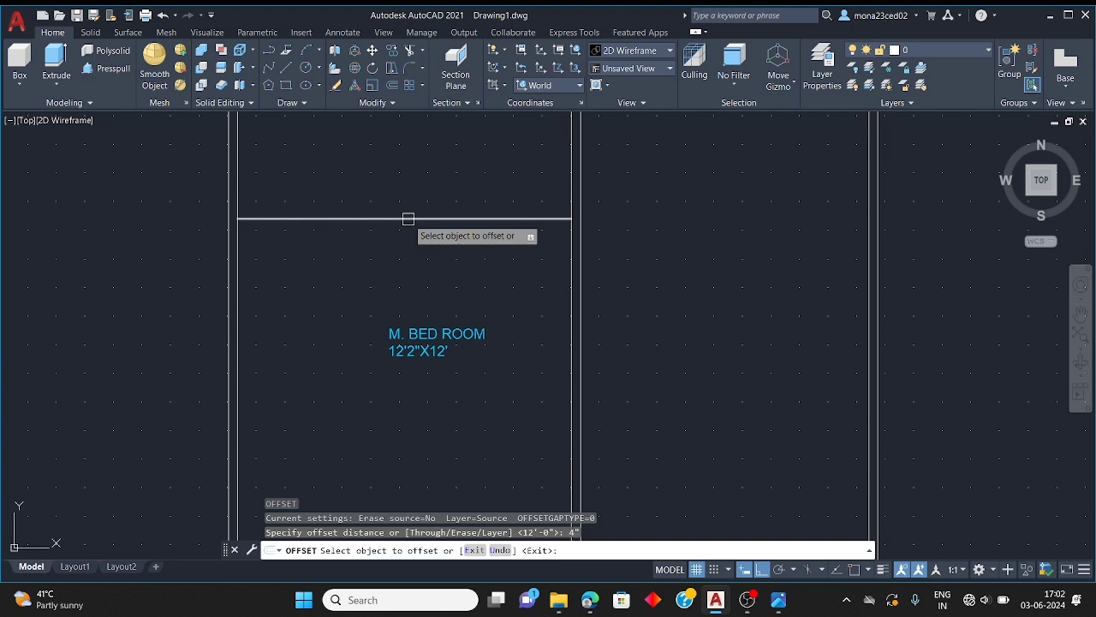
{"action": "left_click", "coordinate": [406, 220]}
{"action": "left_click", "coordinate": [406, 196]}
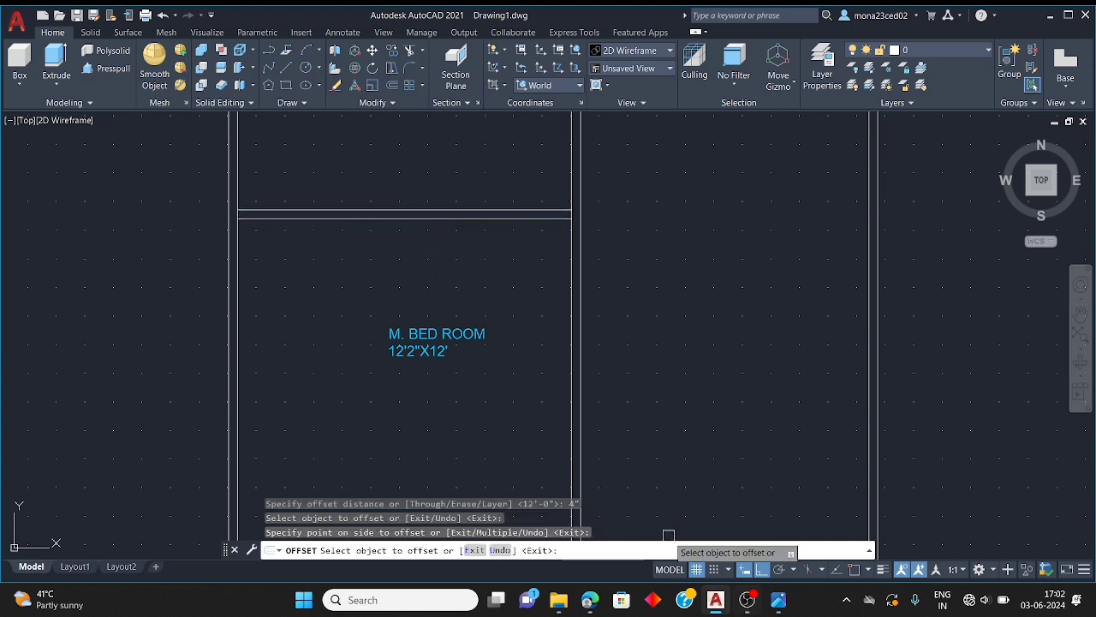
Switch to the reference floor plan image, examine the rooms above the bedroom and their sizes, and return to AutoCAD
{"action": "left_click", "coordinate": [779, 602]}
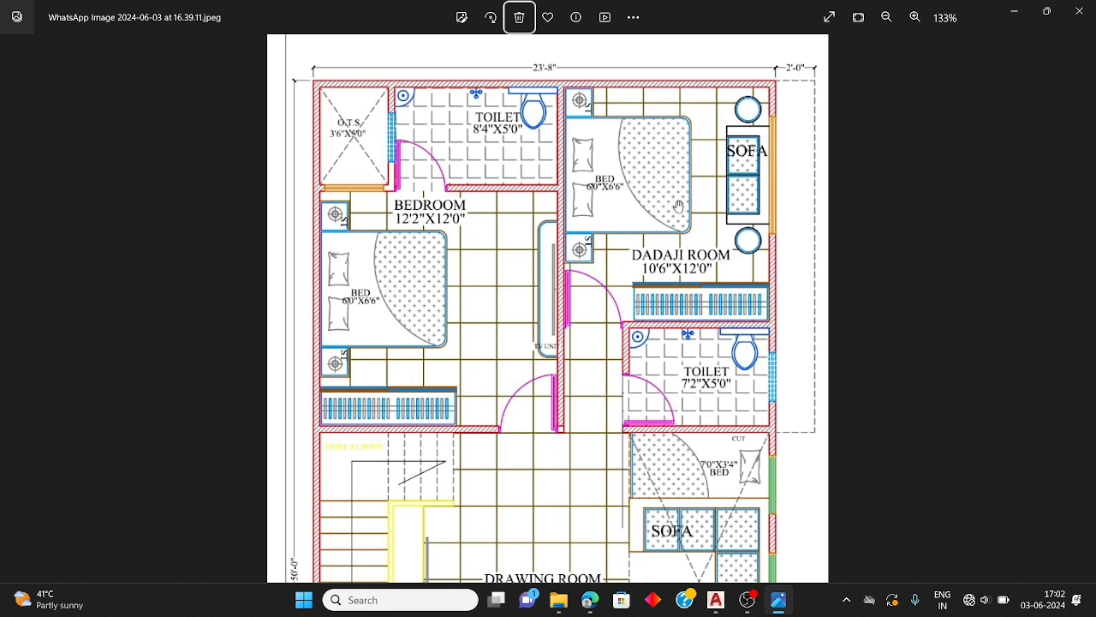
{"action": "left_click", "coordinate": [1014, 15]}
{"action": "scroll", "coordinate": [557, 245], "scroll_direction": "down", "scroll_amount": 4}
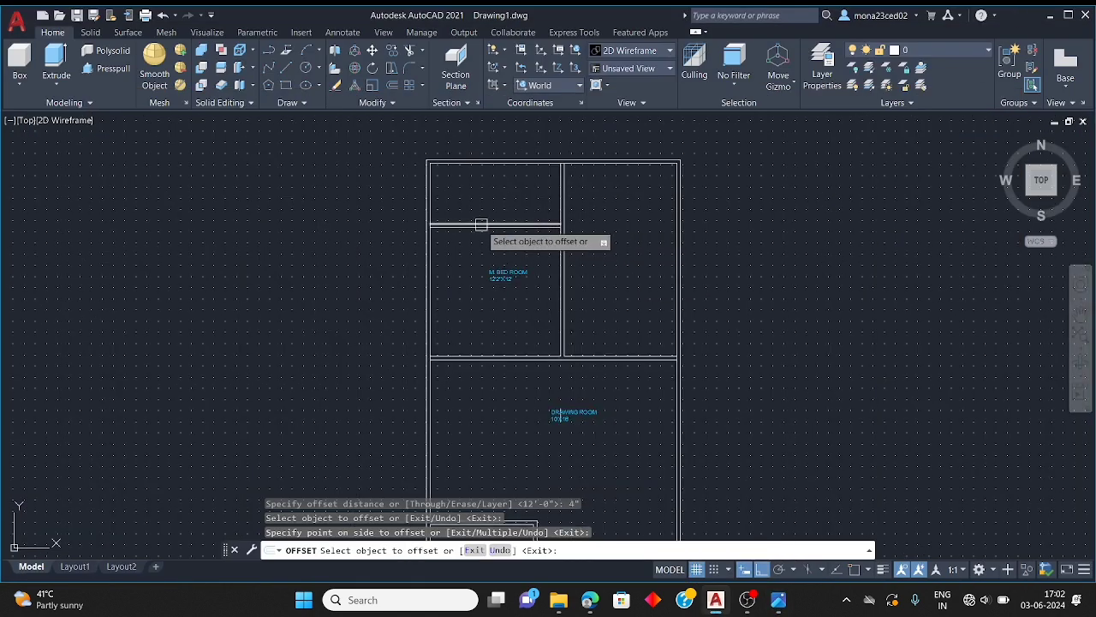
{"action": "left_click", "coordinate": [777, 600]}
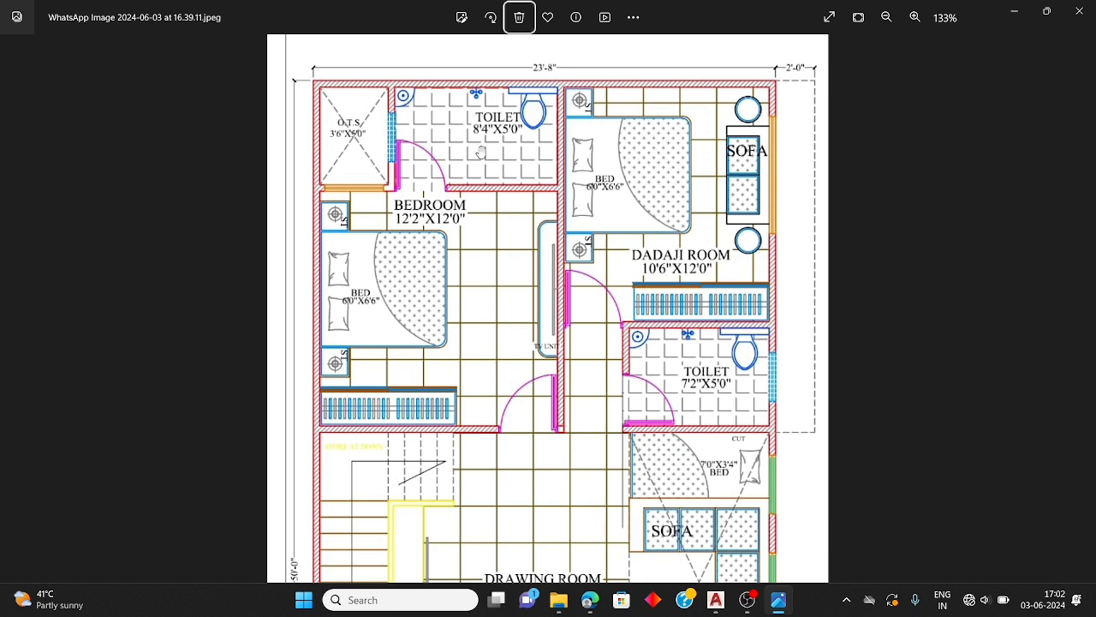
{"action": "left_click", "coordinate": [1003, 15]}
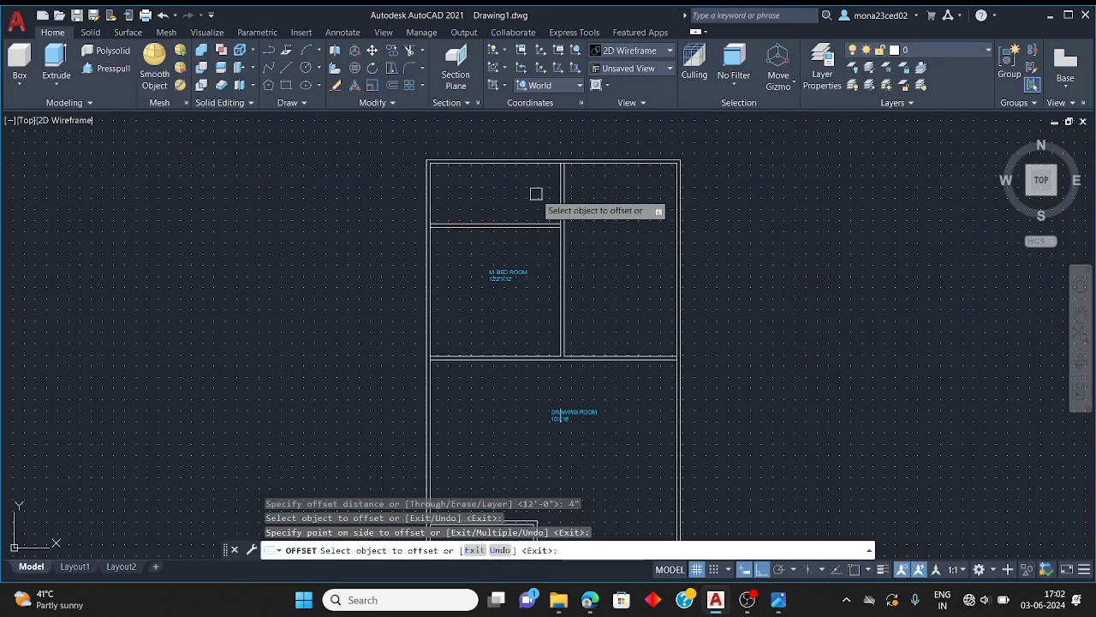
Trim the vertical partition line between the two horizontal wall lines above the bedroom to open the junction
{"action": "scroll", "coordinate": [539, 195], "scroll_direction": "up", "scroll_amount": 1}
{"action": "scroll", "coordinate": [567, 256], "scroll_direction": "up", "scroll_amount": 2}
{"action": "key", "text": "Escape"}
{"action": "type", "text": "tr"}
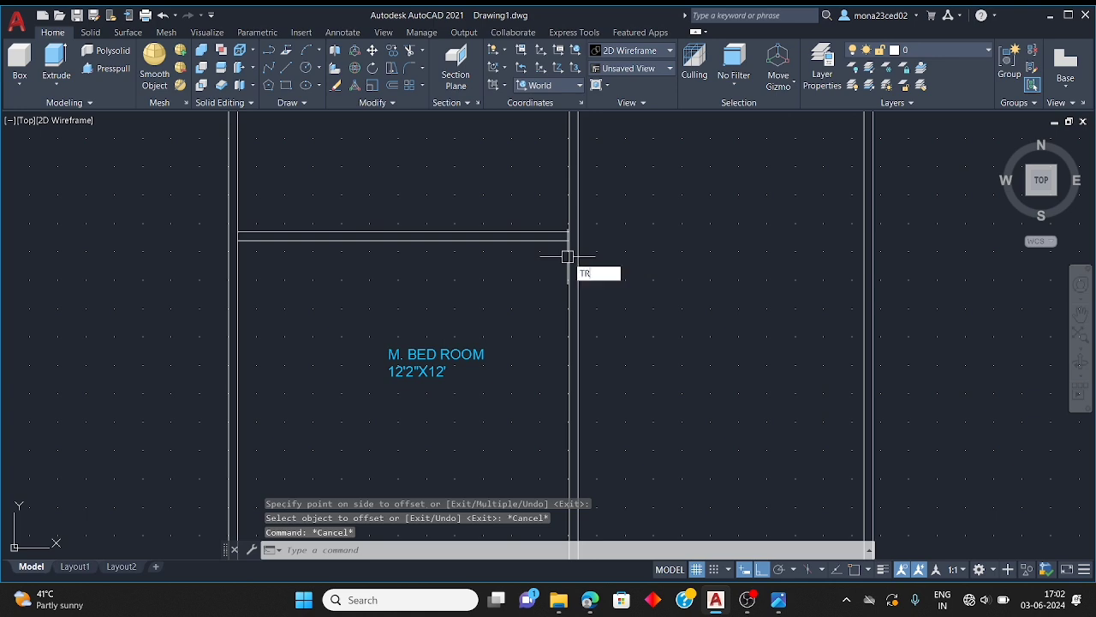
{"action": "key", "text": "Return"}
{"action": "middle_click_drag", "start_coordinate": [540, 237], "coordinate": [605, 223]}
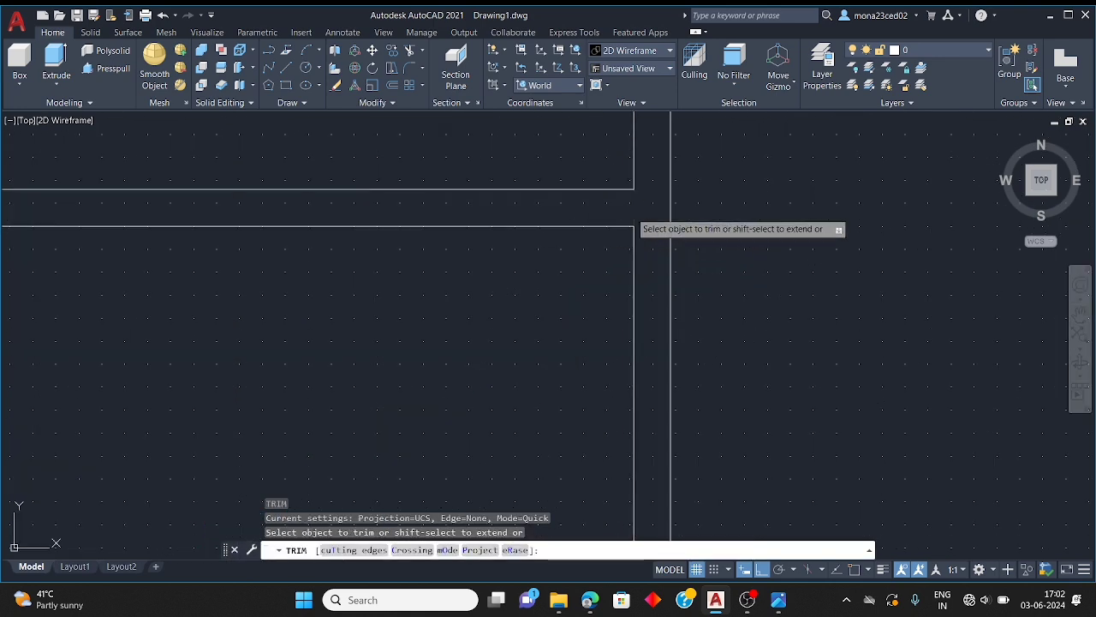
{"action": "scroll", "coordinate": [628, 228], "scroll_direction": "down", "scroll_amount": 2}
{"action": "key", "text": "Escape"}
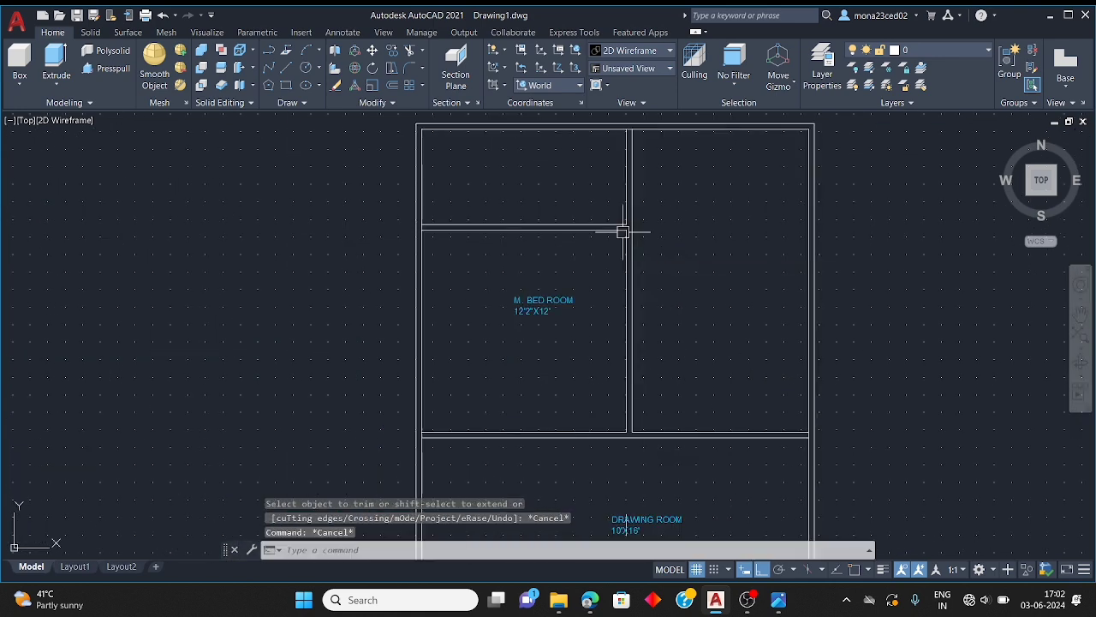
Offset the right wall line of the space above the bedroom 8'4" to the left
{"action": "type", "text": "o"}
{"action": "key", "text": "Return"}
{"action": "type", "text": "8"}
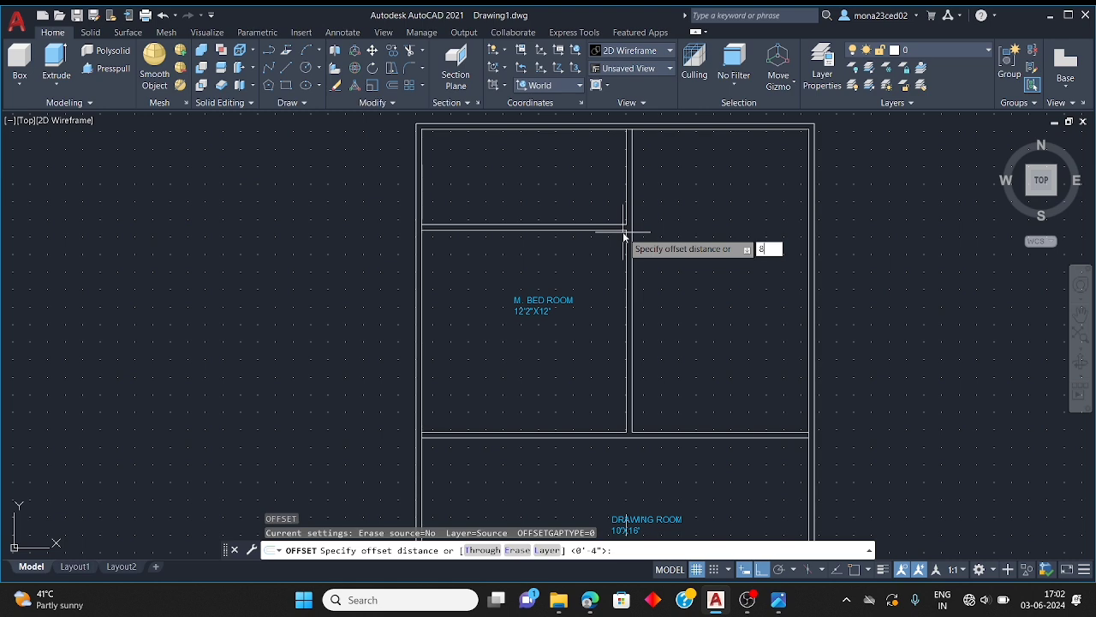
{"action": "type", "text": "'4\""}
{"action": "key", "text": "Return"}
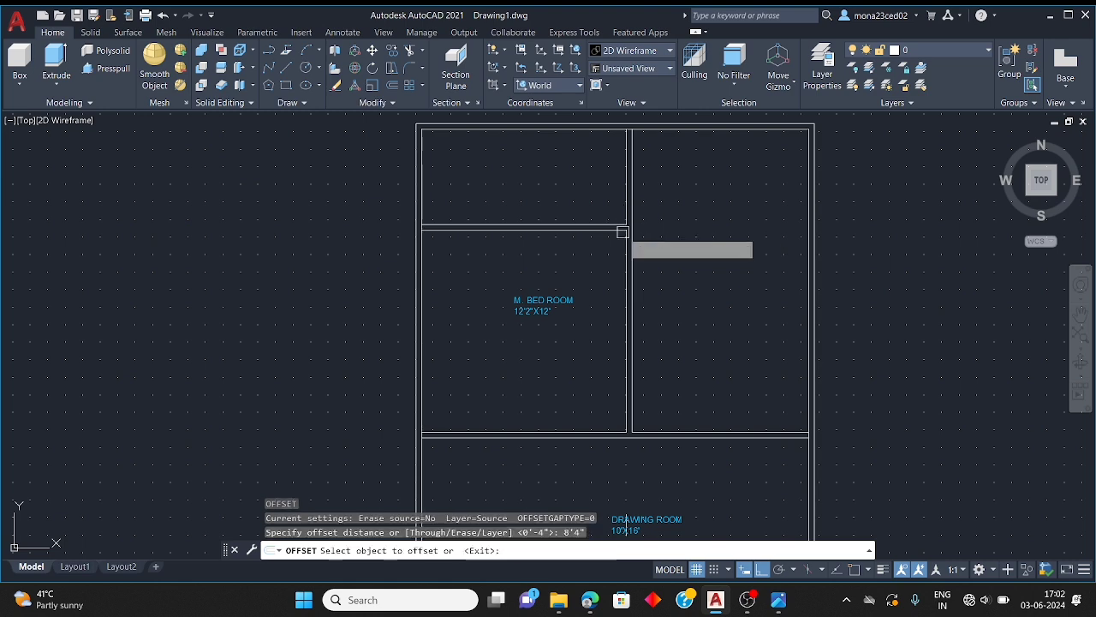
{"action": "scroll", "coordinate": [626, 204], "scroll_direction": "up", "scroll_amount": 2}
{"action": "left_click", "coordinate": [626, 204]}
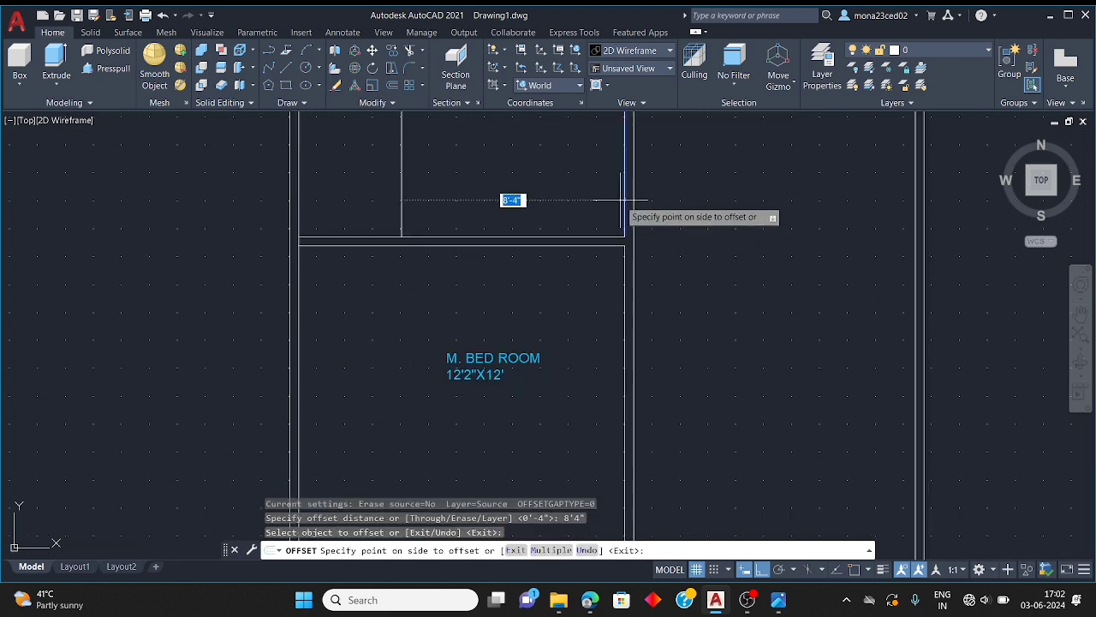
{"action": "left_click", "coordinate": [620, 200]}
Offset the vertical line dividing the space above the bedroom 4" to the left to form a partition wall
{"action": "scroll", "coordinate": [451, 205], "scroll_direction": "down", "scroll_amount": 5}
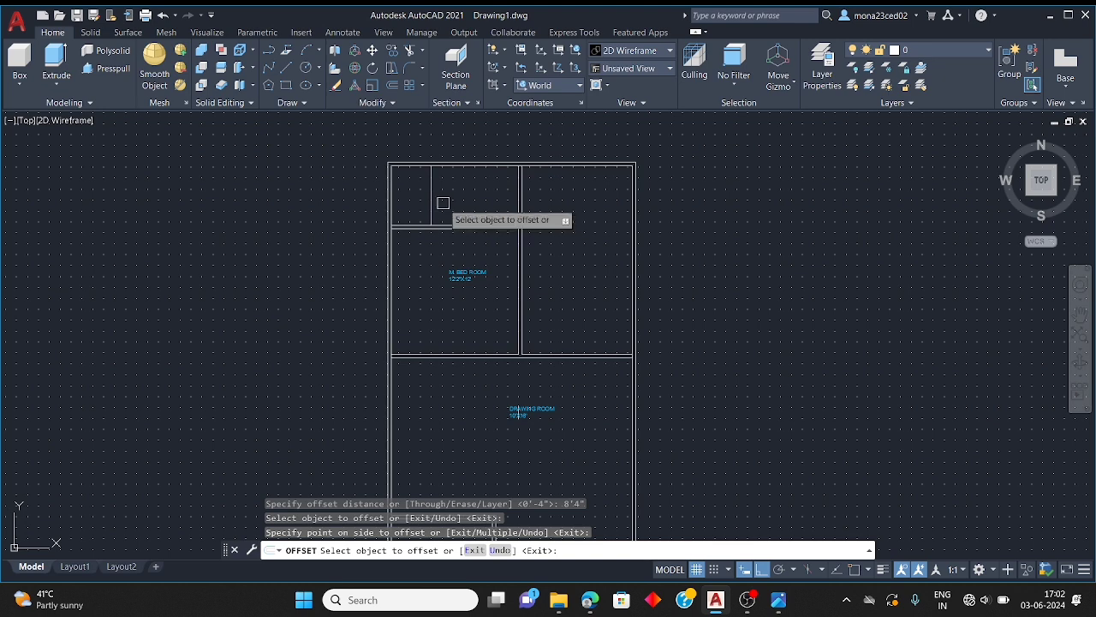
{"action": "scroll", "coordinate": [421, 196], "scroll_direction": "up", "scroll_amount": 3}
{"action": "scroll", "coordinate": [421, 196], "scroll_direction": "up", "scroll_amount": 2}
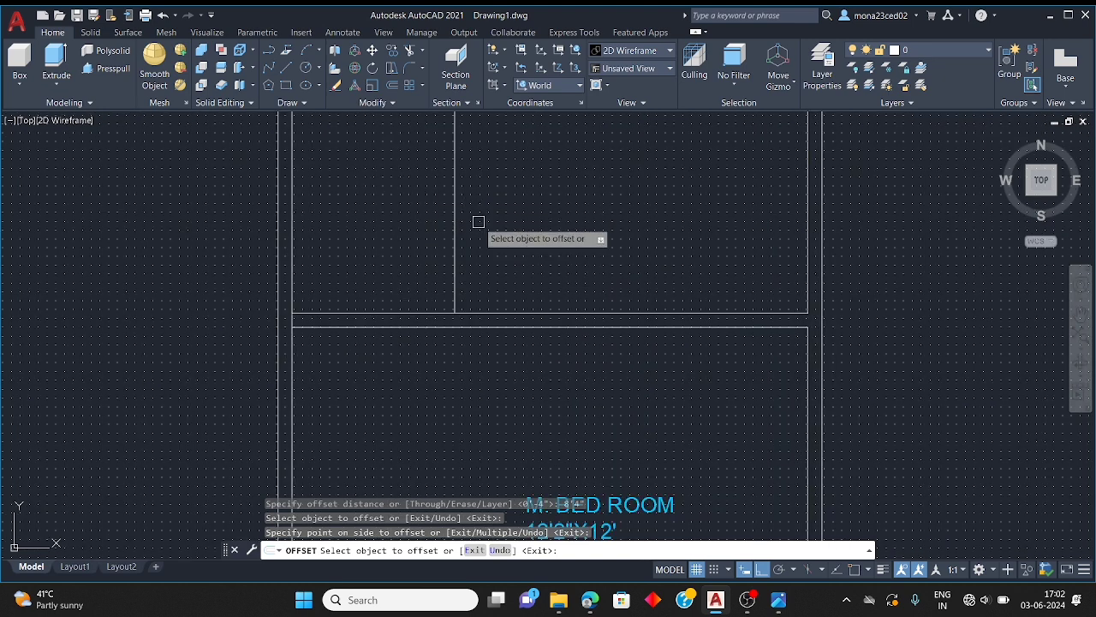
{"action": "key", "text": "Escape"}
{"action": "type", "text": "o"}
{"action": "key", "text": "Return"}
{"action": "type", "text": "4"}
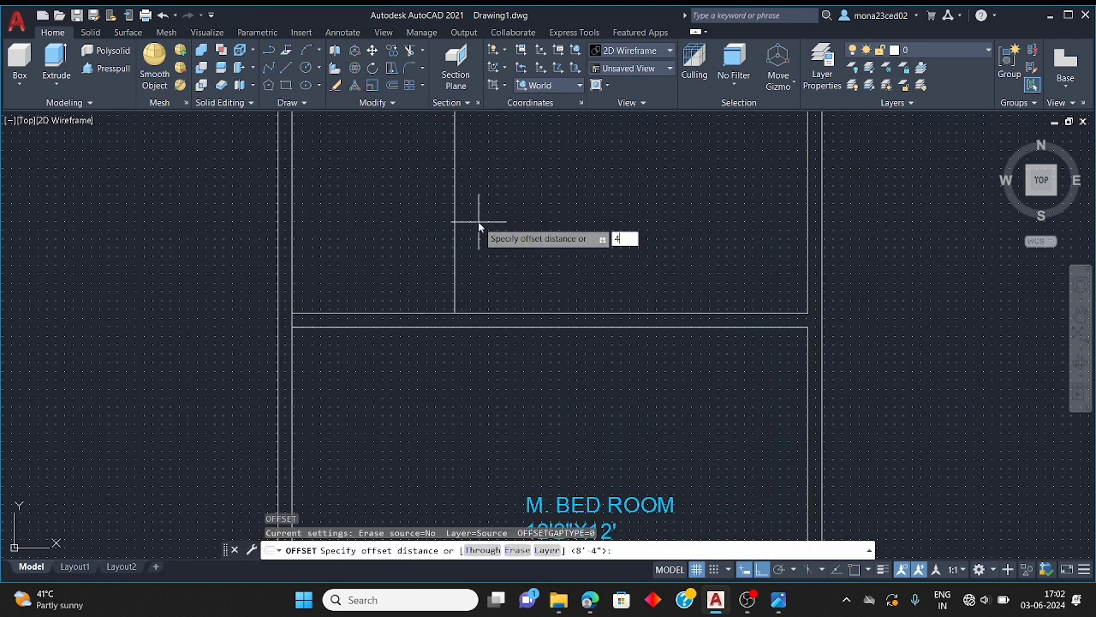
{"action": "key", "text": "Return"}
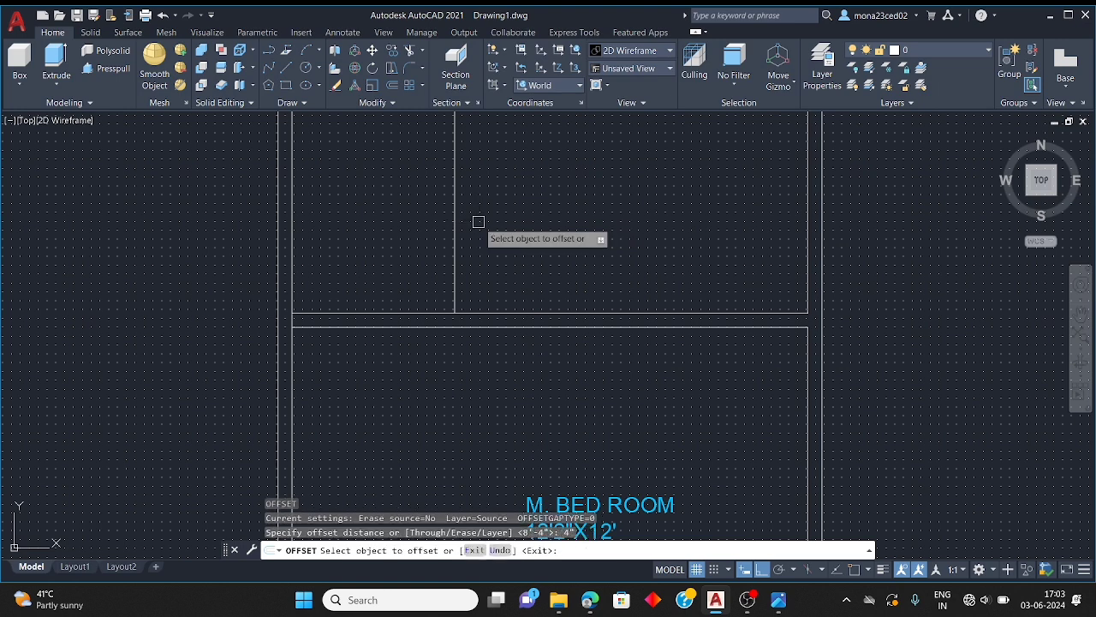
{"action": "left_click", "coordinate": [452, 190]}
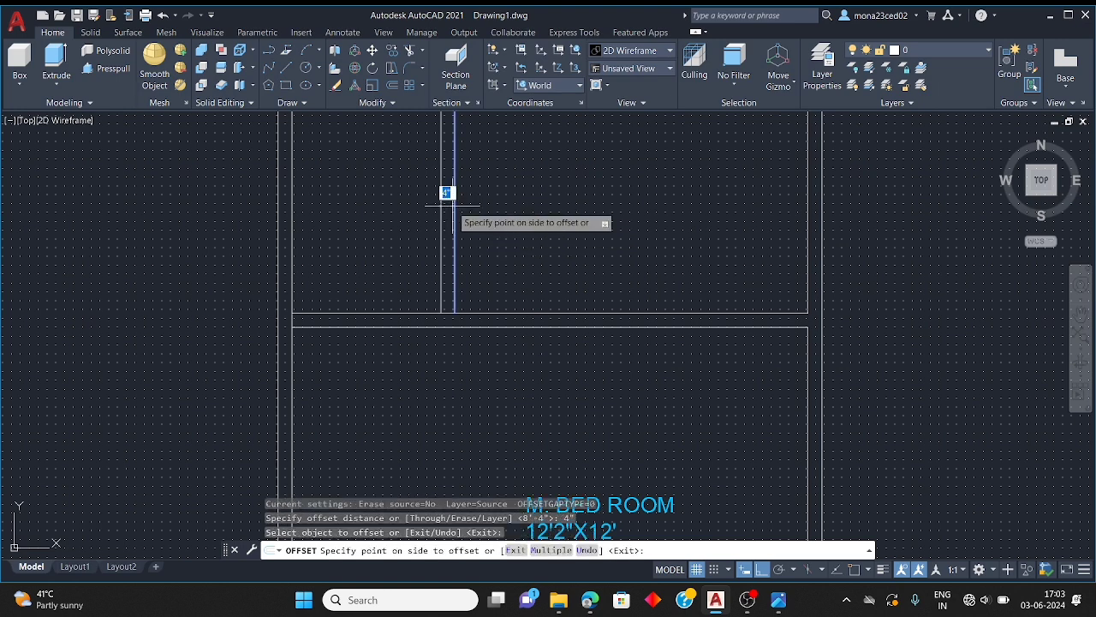
{"action": "left_click", "coordinate": [411, 240]}
Trim the wall lines between the two horizontal lines above the bedroom at the new 4" partition and the side wall junctions
{"action": "scroll", "coordinate": [412, 310], "scroll_direction": "down", "scroll_amount": 2}
{"action": "scroll", "coordinate": [482, 330], "scroll_direction": "up", "scroll_amount": 4}
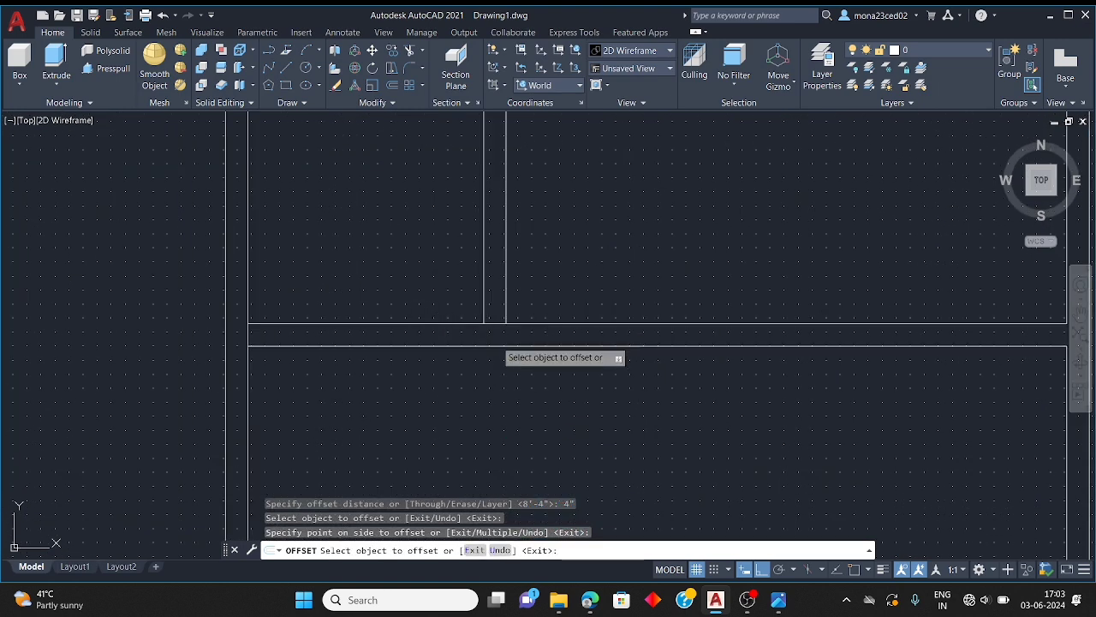
{"action": "key", "text": "Escape"}
{"action": "type", "text": "tr"}
{"action": "key", "text": "Return"}
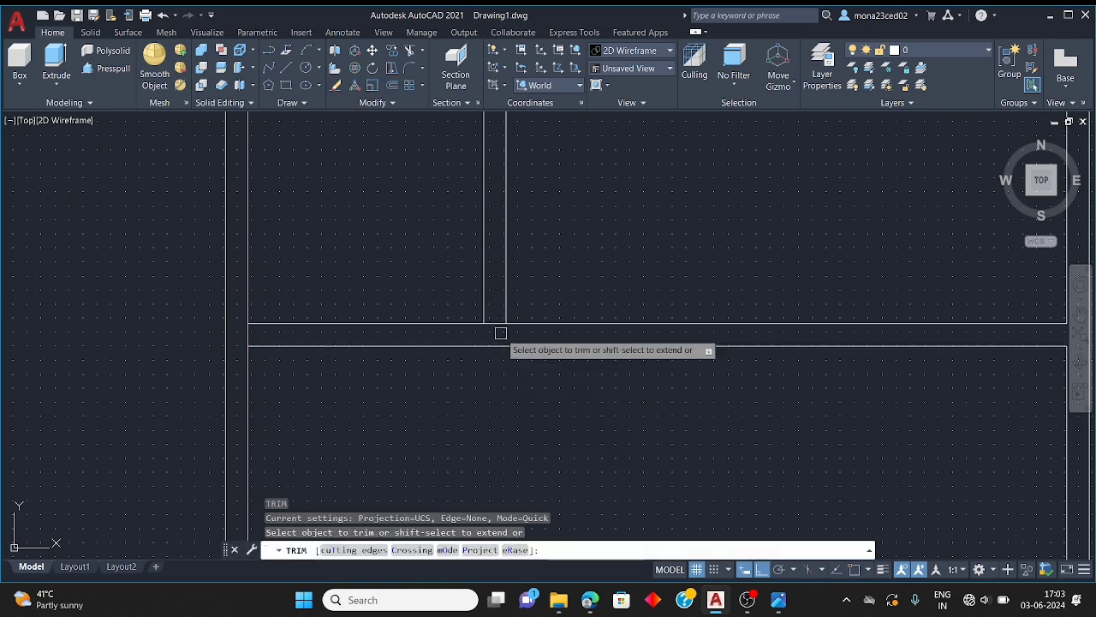
{"action": "scroll", "coordinate": [497, 333], "scroll_direction": "up", "scroll_amount": 5}
{"action": "scroll", "coordinate": [561, 300], "scroll_direction": "down", "scroll_amount": 5}
{"action": "scroll", "coordinate": [391, 305], "scroll_direction": "up", "scroll_amount": 3}
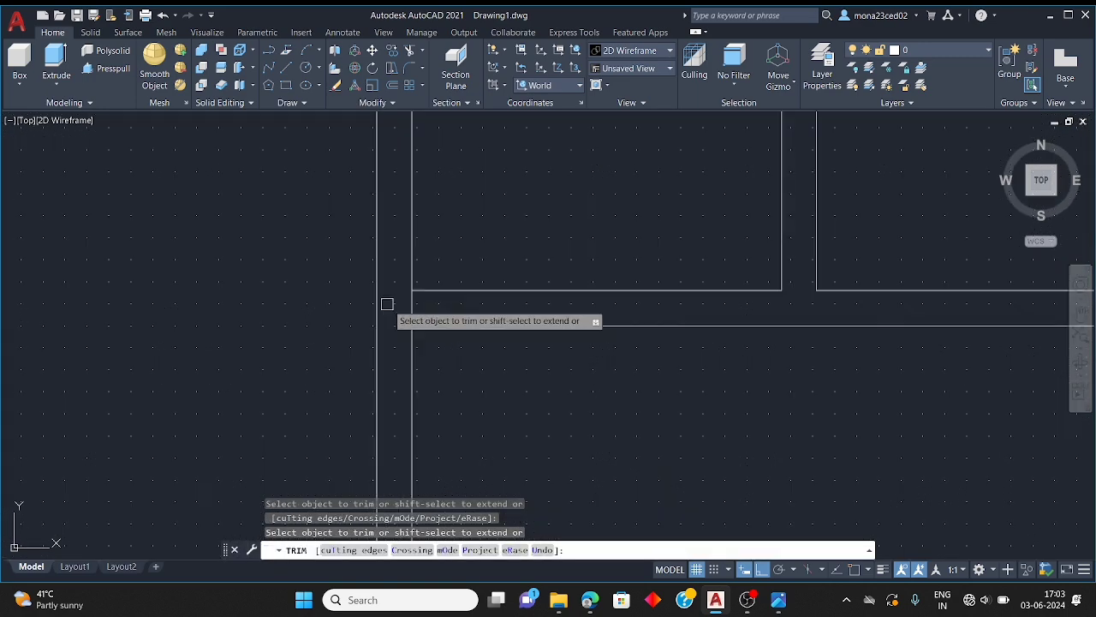
{"action": "left_click", "coordinate": [411, 304]}
{"action": "scroll", "coordinate": [322, 313], "scroll_direction": "down", "scroll_amount": 4}
{"action": "scroll", "coordinate": [677, 322], "scroll_direction": "up", "scroll_amount": 3}
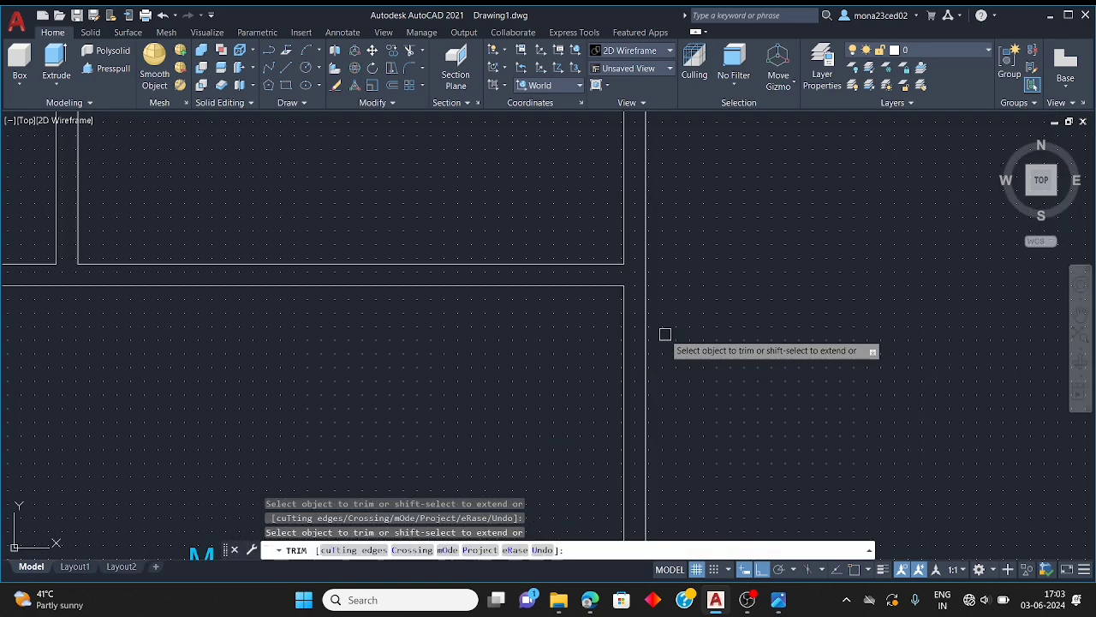
Switch to the reference floor plan image, check the size of the toilet beside the bedroom, and return to AutoCAD
{"action": "scroll", "coordinate": [536, 248], "scroll_direction": "down", "scroll_amount": 6}
{"action": "scroll", "coordinate": [582, 402], "scroll_direction": "up", "scroll_amount": 4}
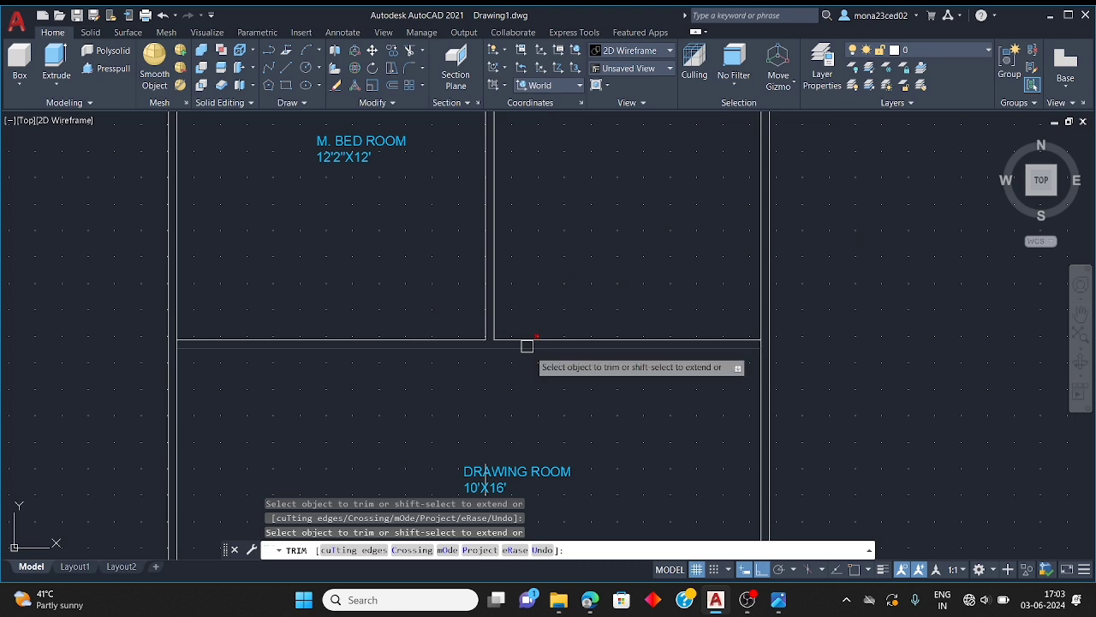
{"action": "left_click", "coordinate": [776, 602]}
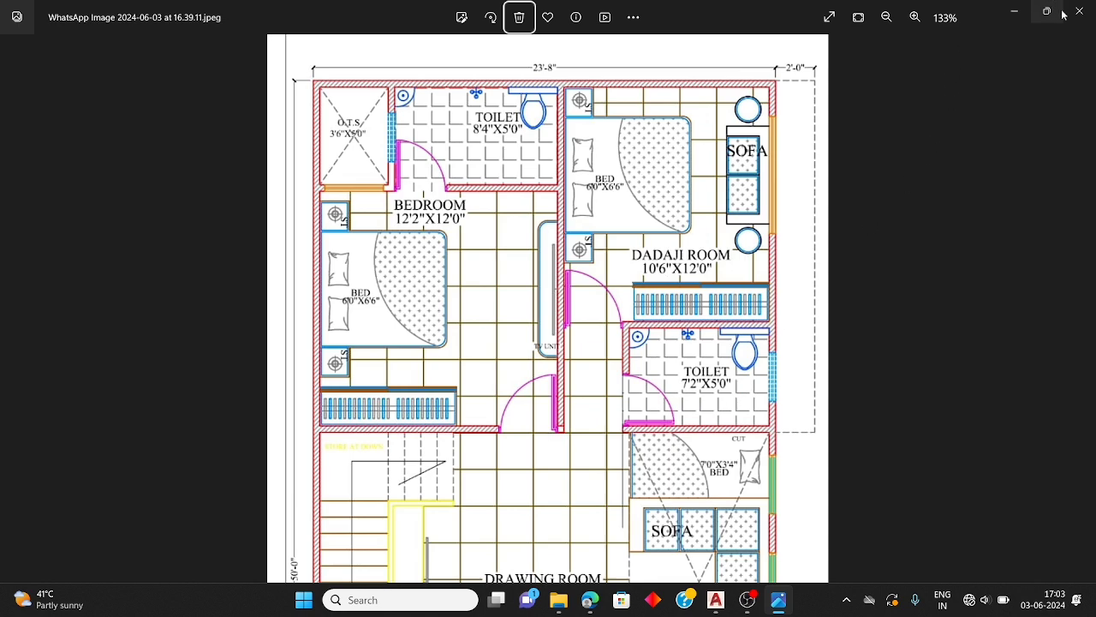
{"action": "left_click", "coordinate": [1018, 22]}
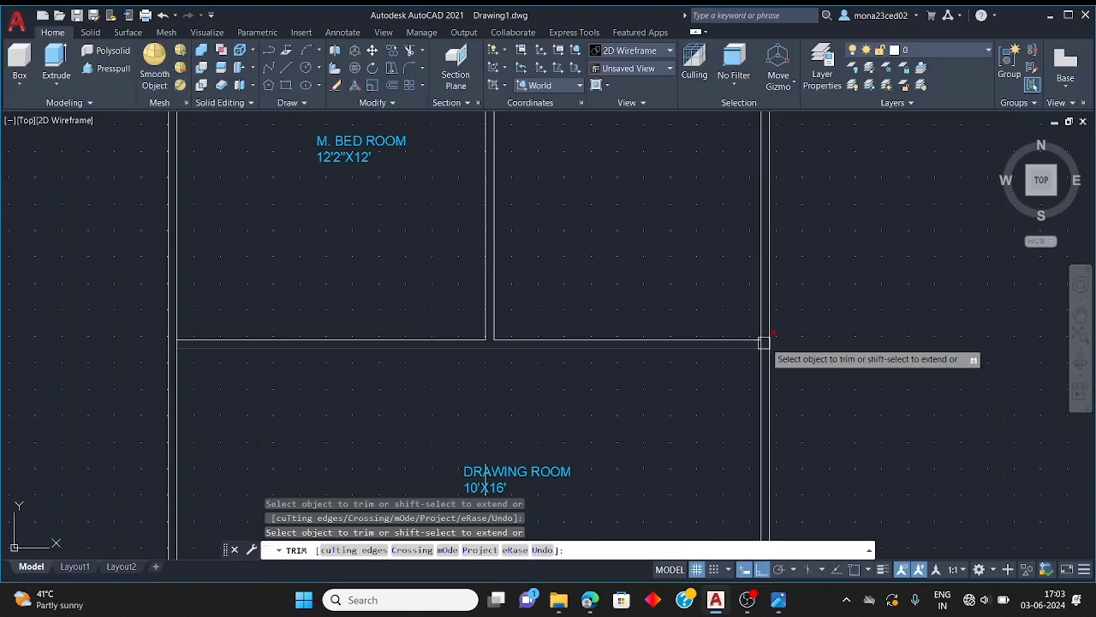
Trim the right outer wall's inner line between the two horizontal lines above the drawing room to open the junction
{"action": "scroll", "coordinate": [759, 343], "scroll_direction": "up", "scroll_amount": 4}
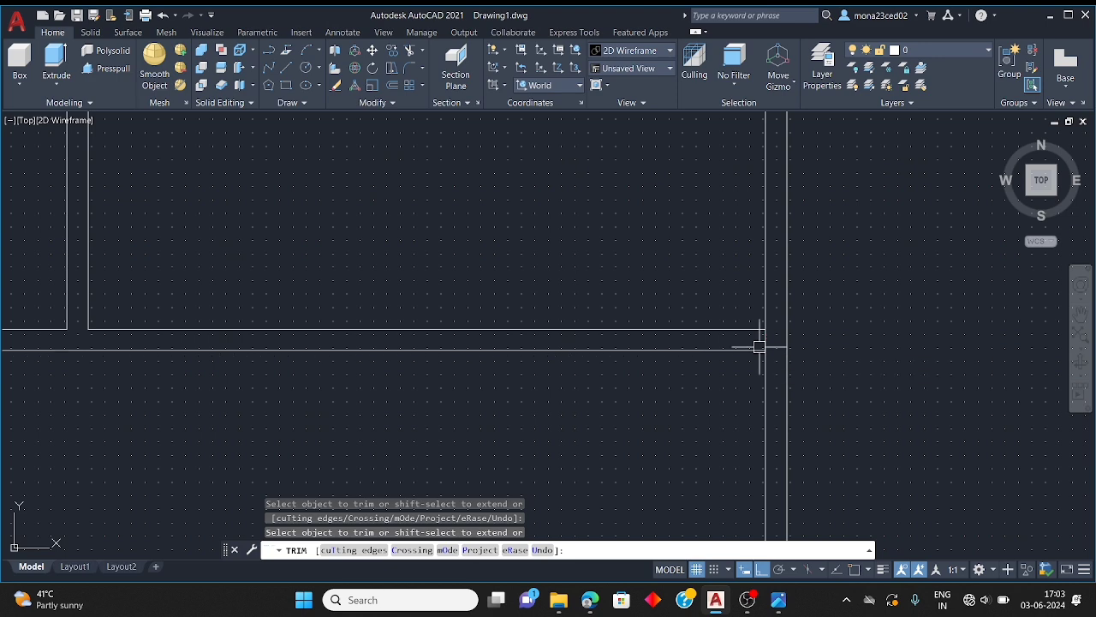
{"action": "key", "text": "Escape"}
{"action": "key", "text": "Return"}
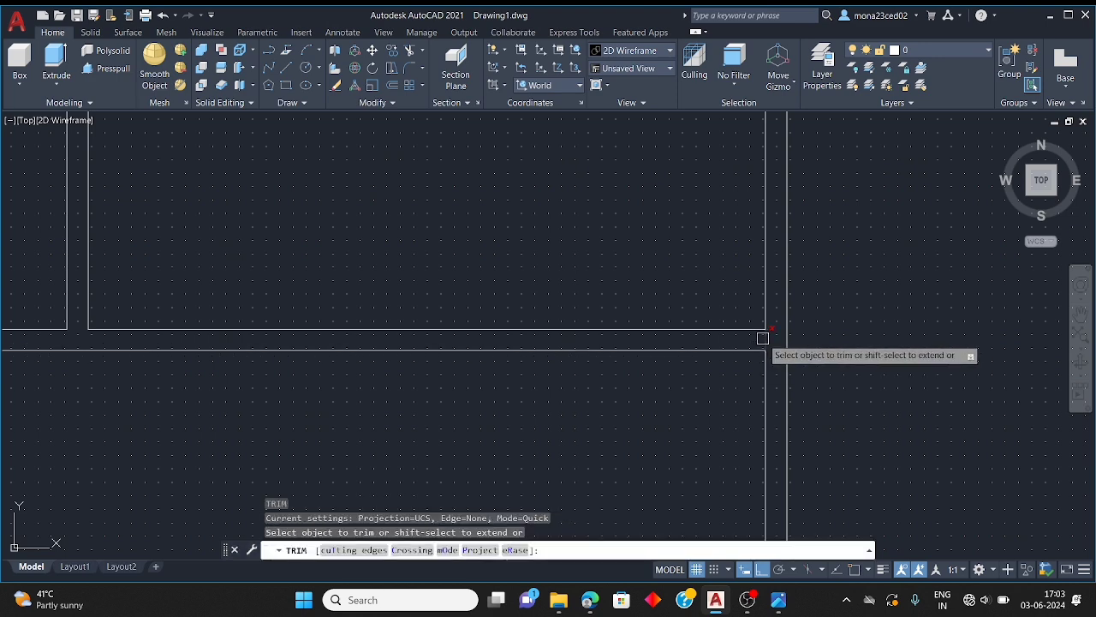
{"action": "left_click", "coordinate": [759, 343]}
{"action": "scroll", "coordinate": [760, 327], "scroll_direction": "down", "scroll_amount": 5}
{"action": "scroll", "coordinate": [758, 329], "scroll_direction": "up", "scroll_amount": 5}
{"action": "left_click", "coordinate": [757, 332]}
{"action": "key", "text": "Escape"}
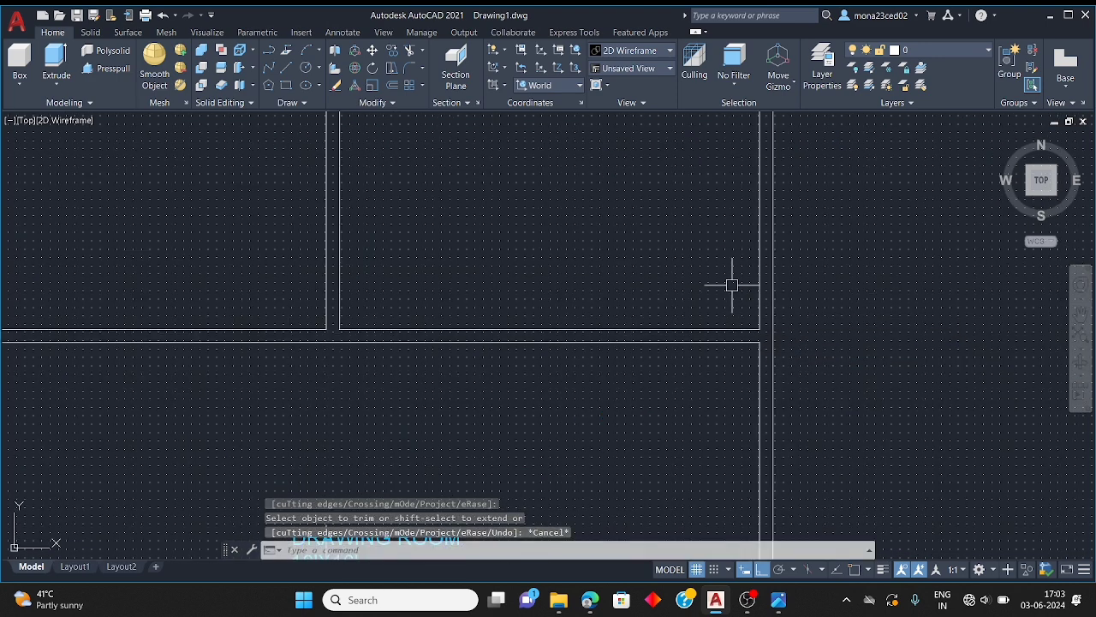
Offset the right outer wall's inner line 7'2" to the left in the room beside the bedroom
{"action": "type", "text": "o"}
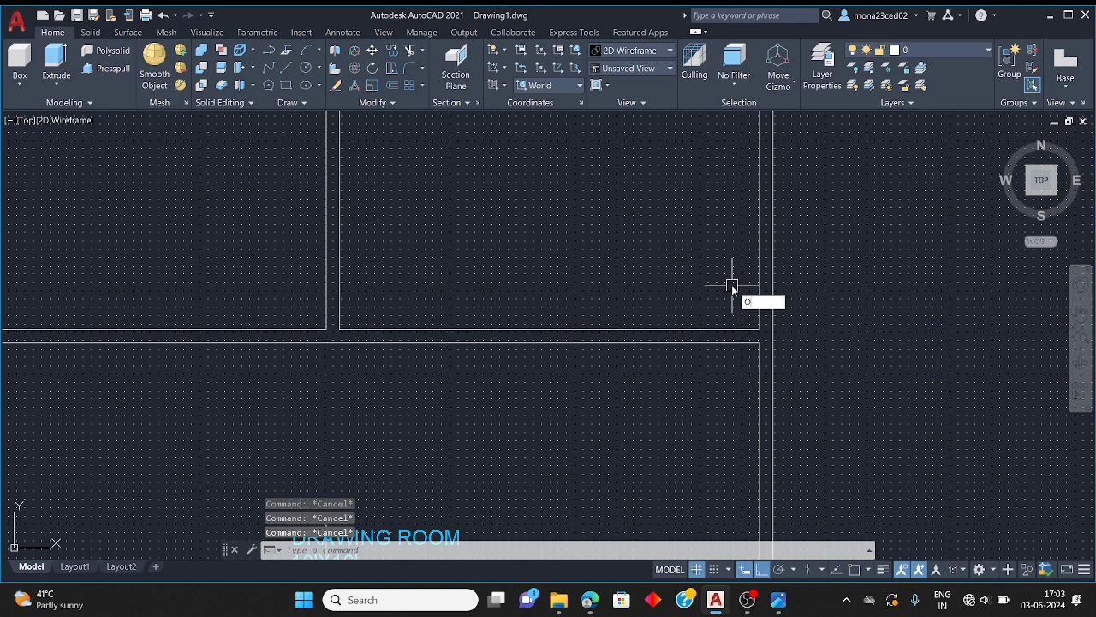
{"action": "key", "text": "Return"}
{"action": "type", "text": "7'2"}
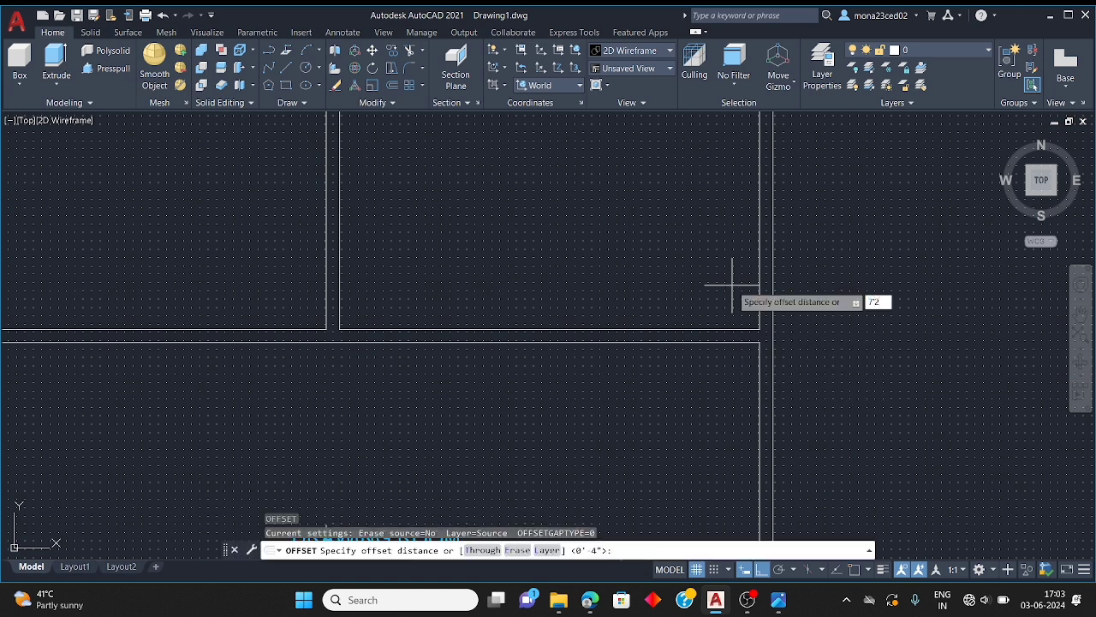
{"action": "type", "text": "\""}
{"action": "key", "text": "Return"}
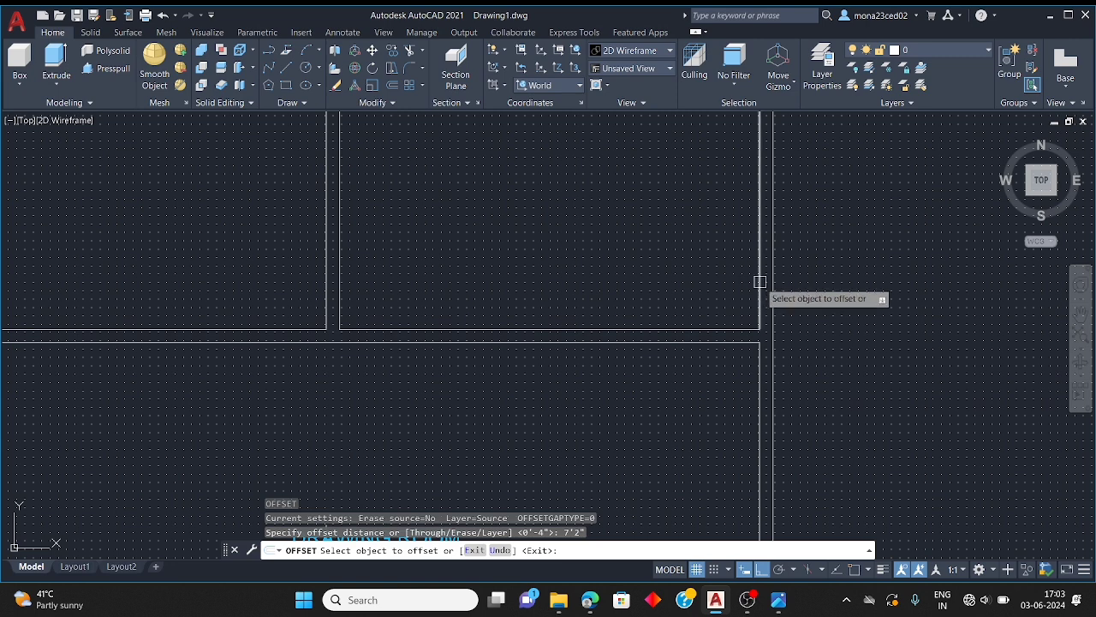
{"action": "left_click", "coordinate": [759, 287]}
{"action": "left_click", "coordinate": [613, 290]}
{"action": "scroll", "coordinate": [570, 285], "scroll_direction": "down", "scroll_amount": 4}
{"action": "scroll", "coordinate": [531, 287], "scroll_direction": "up", "scroll_amount": 4}
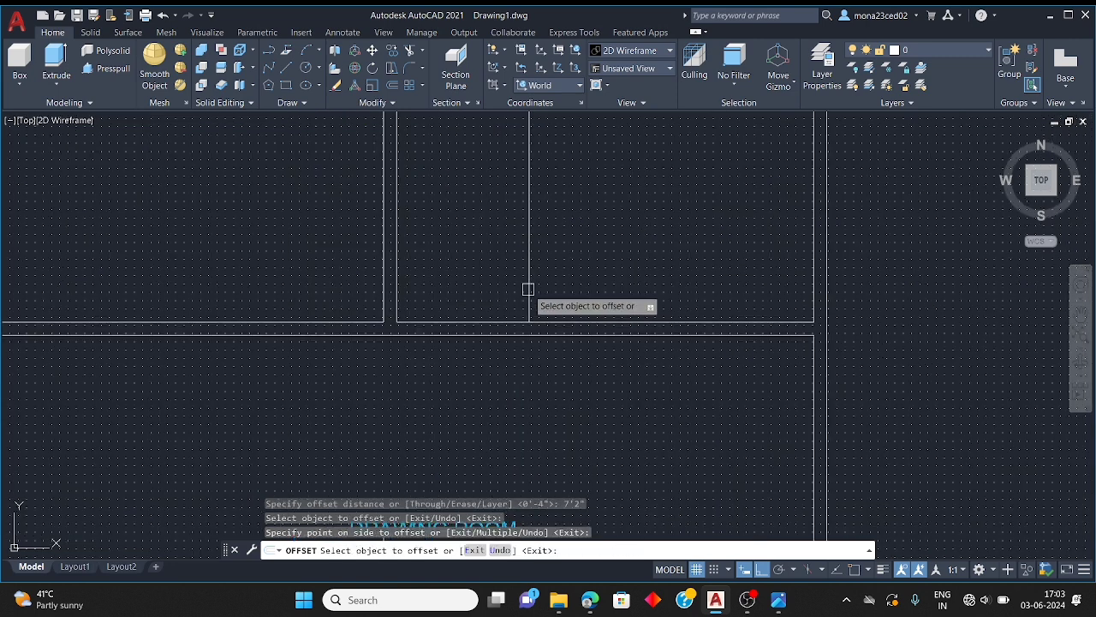
{"action": "key", "text": "Escape"}
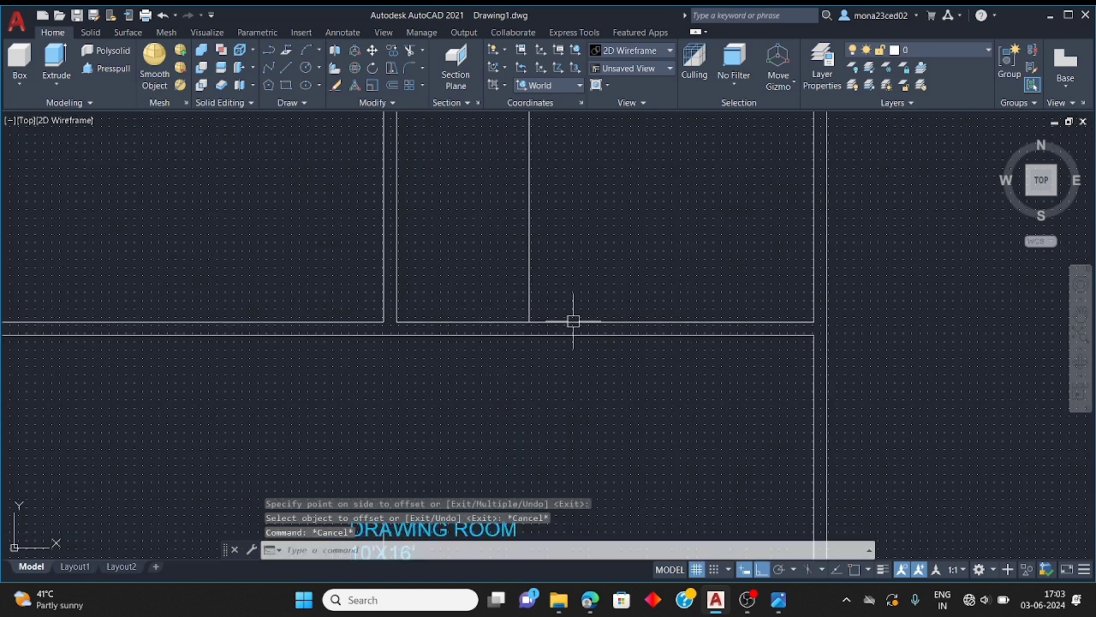
Offset the bottom wall line of the room beside the bedroom 5' upward
{"action": "type", "text": "o"}
{"action": "key", "text": "Return"}
{"action": "type", "text": "5"}
{"action": "key", "text": "Return"}
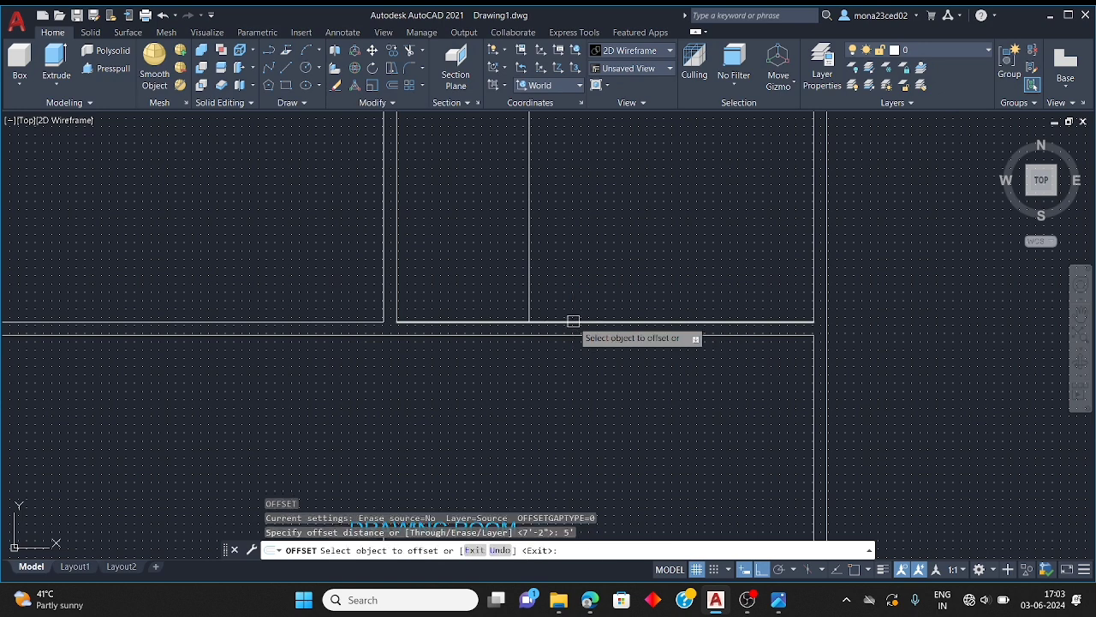
{"action": "left_click", "coordinate": [573, 321]}
{"action": "left_click", "coordinate": [558, 225]}
{"action": "scroll", "coordinate": [560, 281], "scroll_direction": "down", "scroll_amount": 3}
{"action": "scroll", "coordinate": [565, 248], "scroll_direction": "up", "scroll_amount": 3}
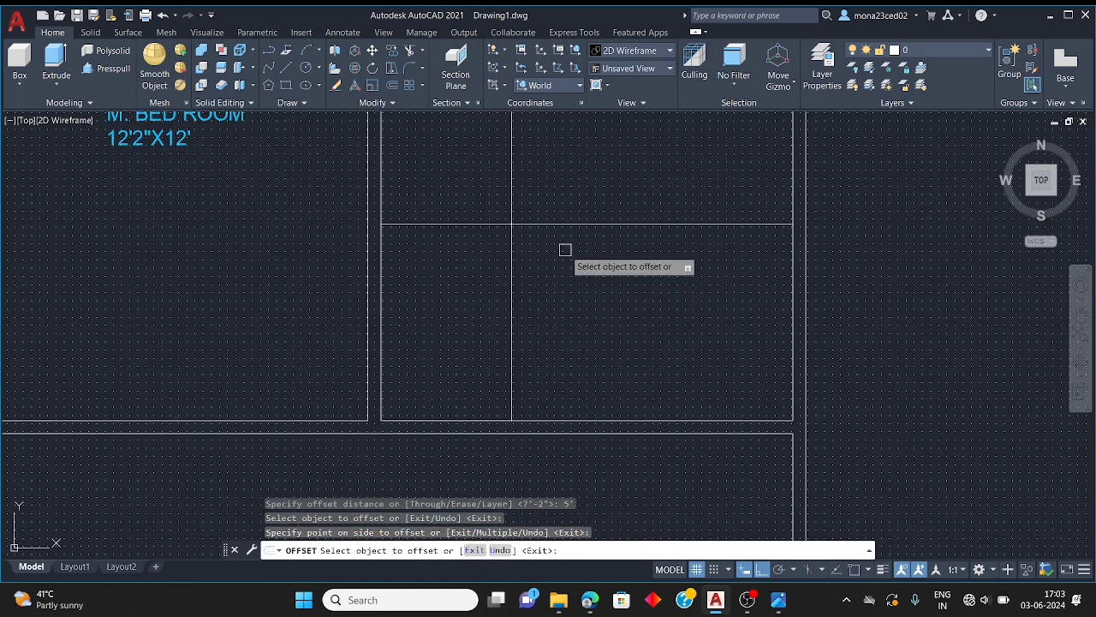
{"action": "key", "text": "Escape"}
{"action": "key", "text": "Escape"}
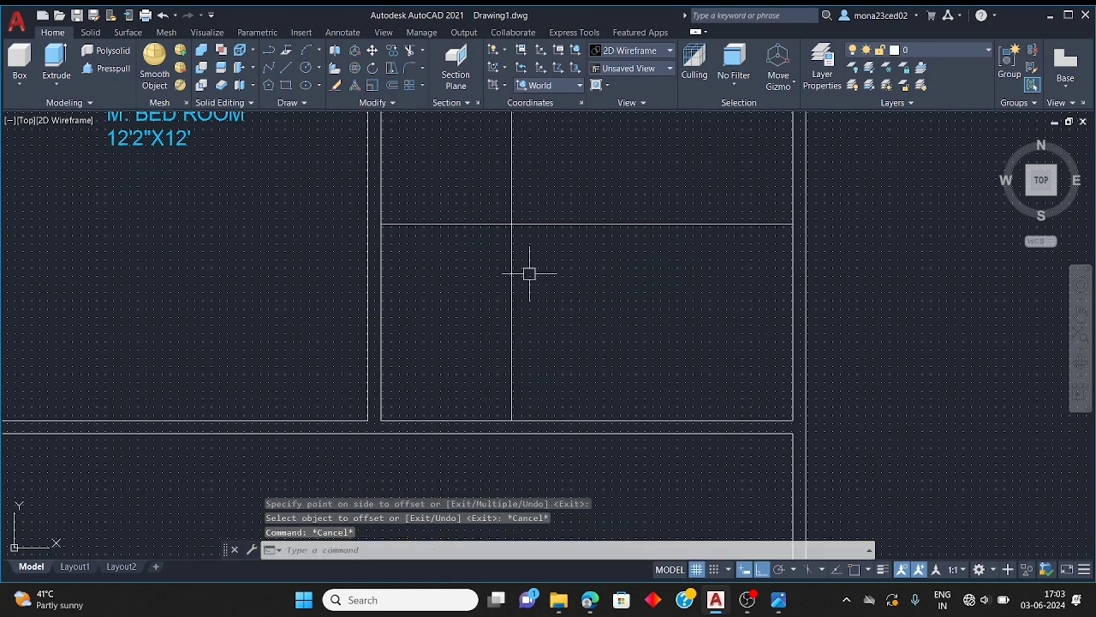
Trim the two offset lines beyond their crossing so they form the toilet's upper-left corner
{"action": "type", "text": "TR"}
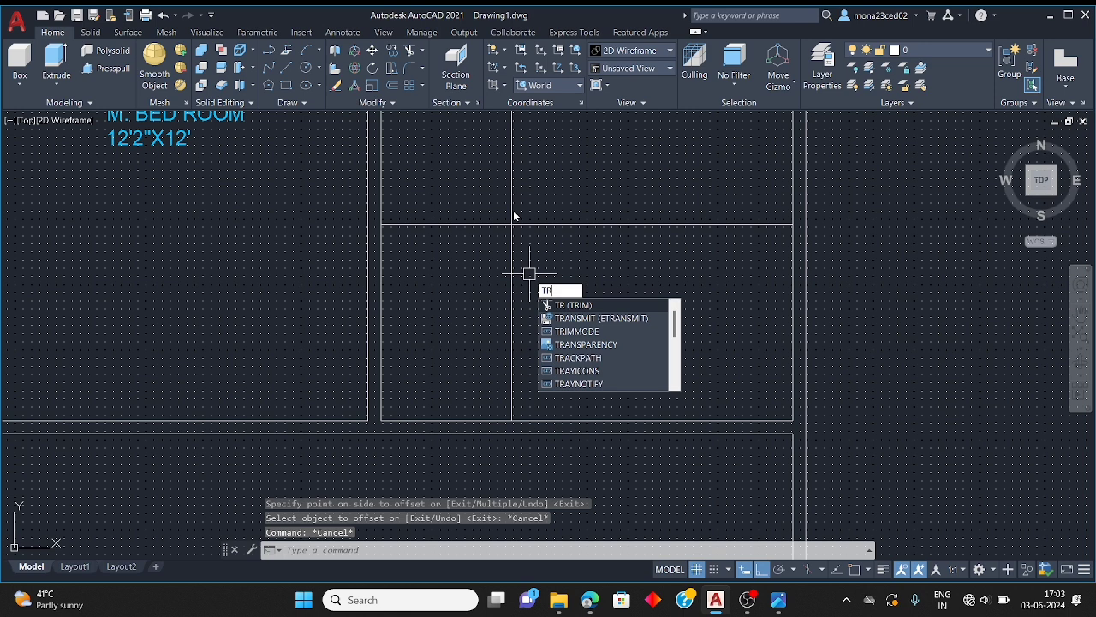
{"action": "key", "text": "Return"}
{"action": "left_click", "coordinate": [512, 170]}
{"action": "left_click", "coordinate": [482, 225]}
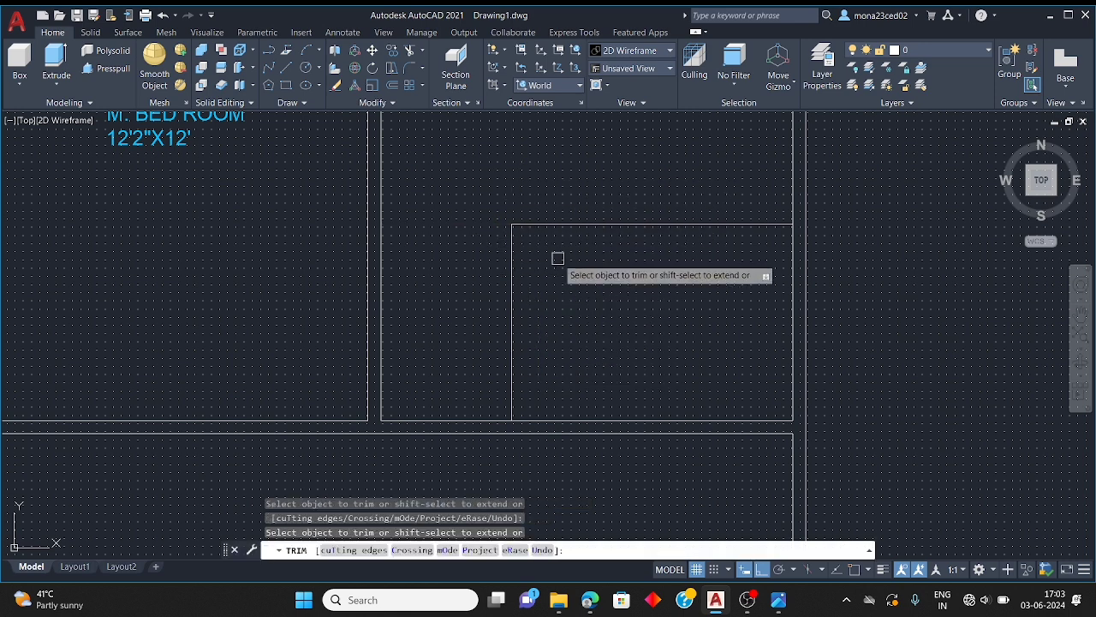
{"action": "key", "text": "Escape"}
Offset the toilet's upper and left lines 4" inward to form partition walls
{"action": "type", "text": "o"}
{"action": "key", "text": "Return"}
{"action": "type", "text": "4"}
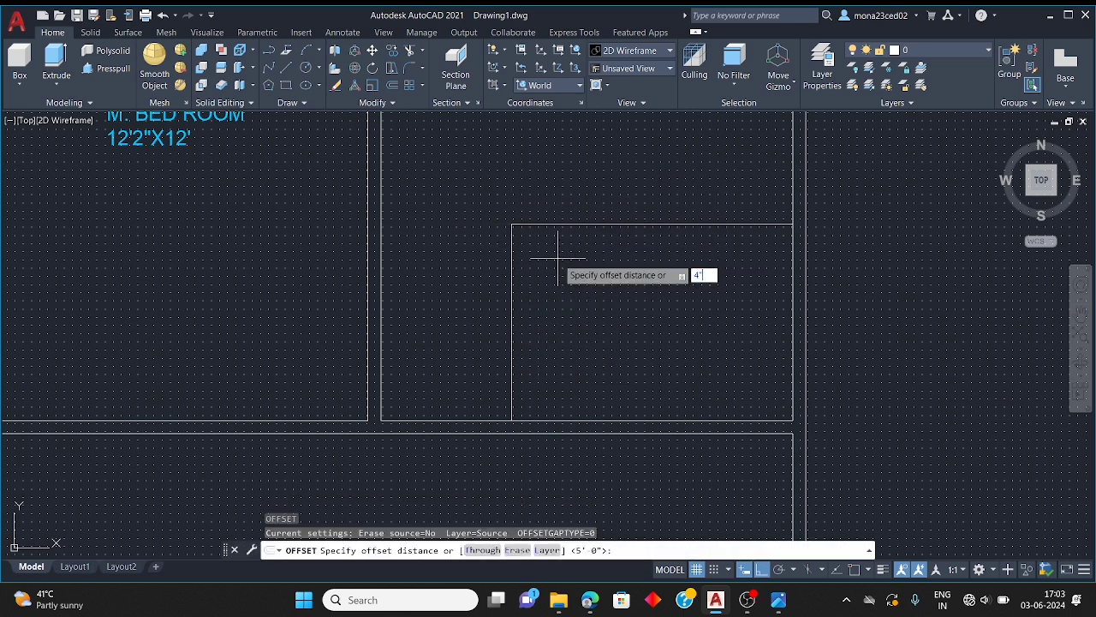
{"action": "key", "text": "Return"}
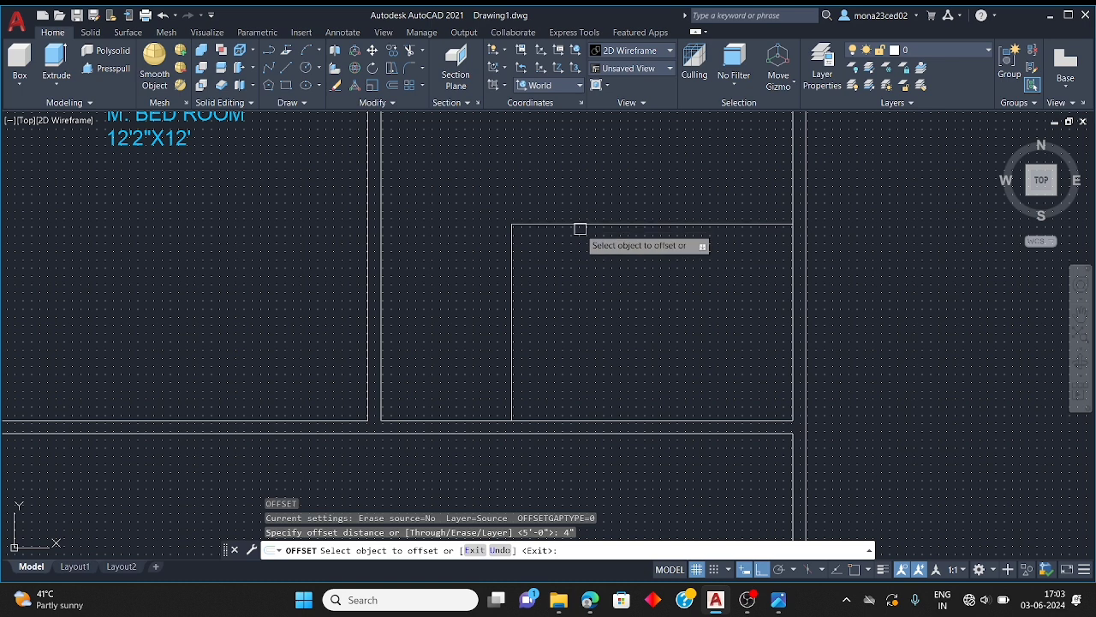
{"action": "left_click", "coordinate": [580, 229]}
{"action": "left_click", "coordinate": [567, 272]}
{"action": "left_click", "coordinate": [514, 278]}
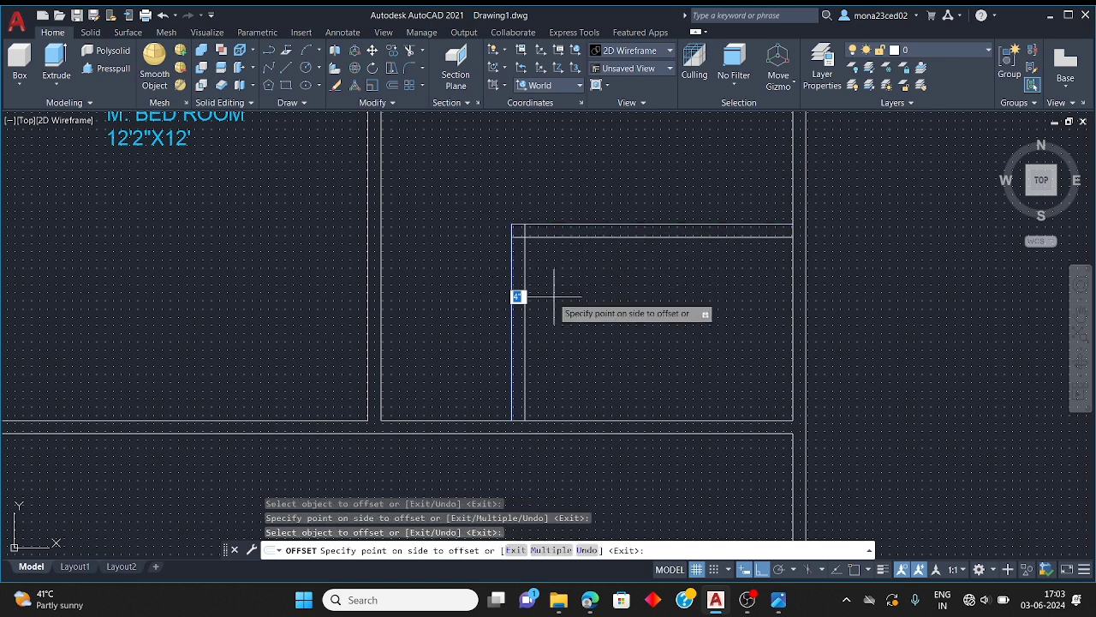
{"action": "left_click", "coordinate": [554, 296]}
{"action": "key", "text": "Escape"}
{"action": "key", "text": "Escape"}
{"action": "key", "text": "Escape"}
Trim the overlapping line ends at the toilet's partition corner and wall junctions to clean up the walls
{"action": "type", "text": "TR"}
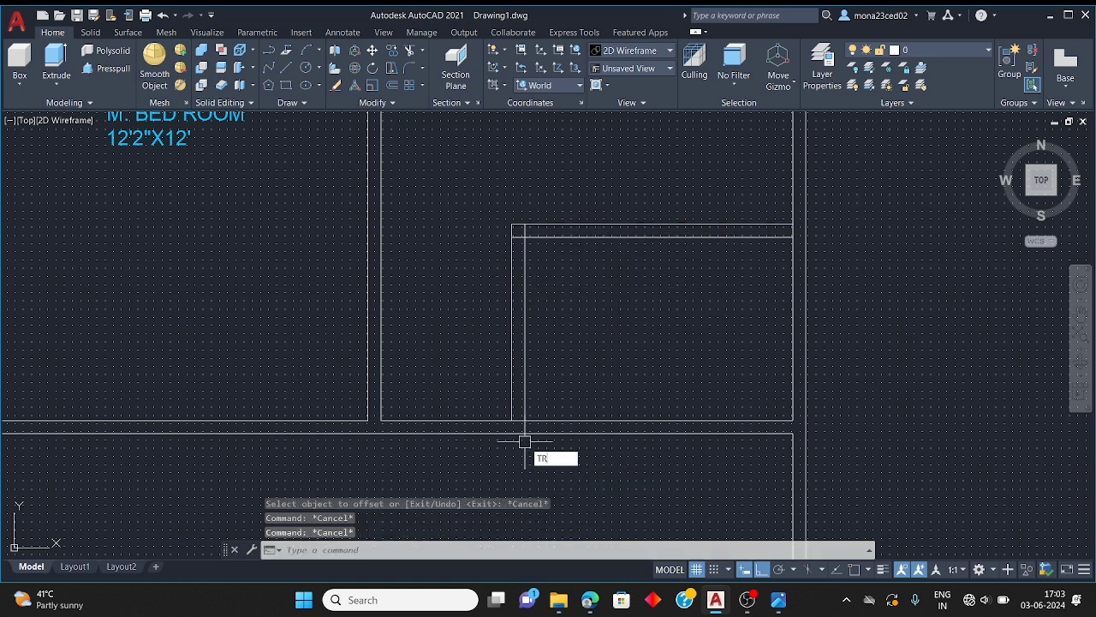
{"action": "key", "text": "Return"}
{"action": "scroll", "coordinate": [518, 413], "scroll_direction": "down", "scroll_amount": 3}
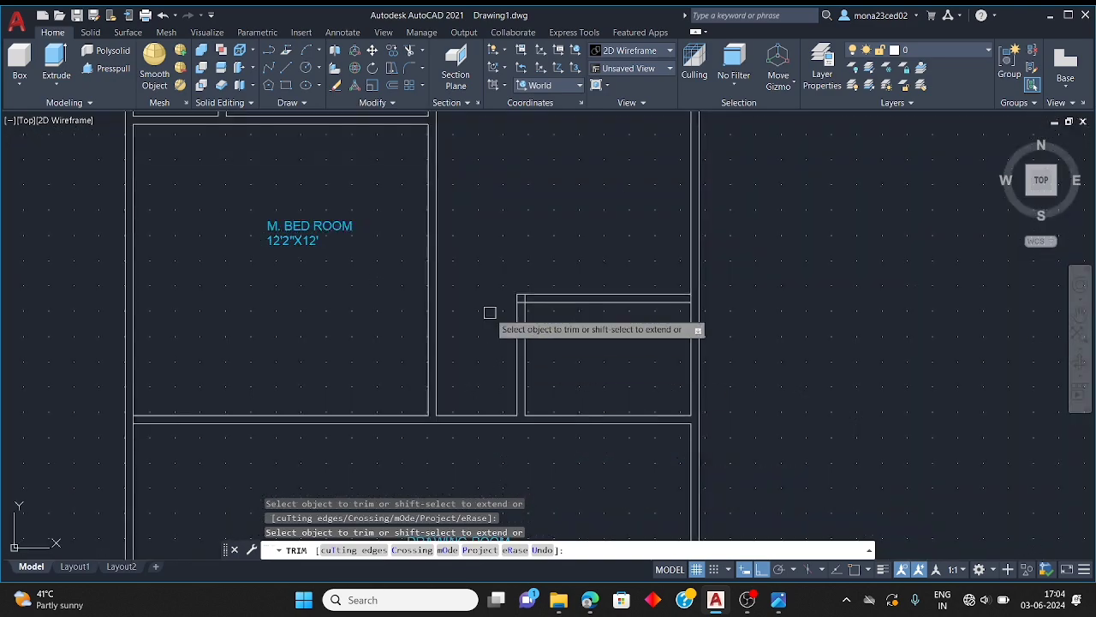
{"action": "scroll", "coordinate": [490, 312], "scroll_direction": "up", "scroll_amount": 5}
{"action": "scroll", "coordinate": [555, 206], "scroll_direction": "up", "scroll_amount": 2}
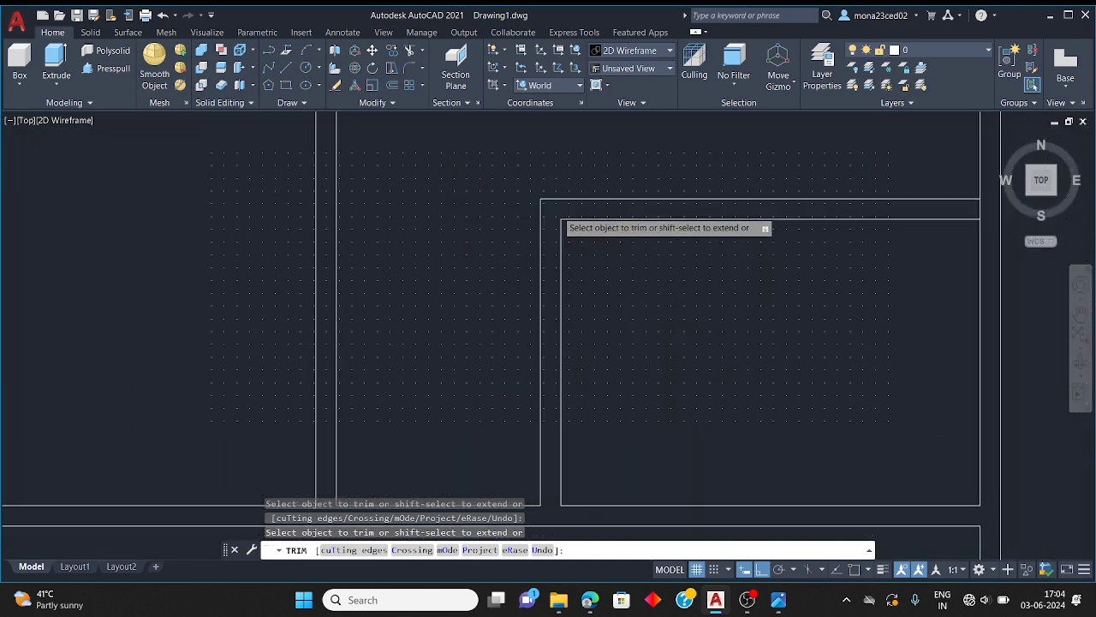
{"action": "scroll", "coordinate": [705, 211], "scroll_direction": "down", "scroll_amount": 3}
{"action": "scroll", "coordinate": [741, 203], "scroll_direction": "up", "scroll_amount": 4}
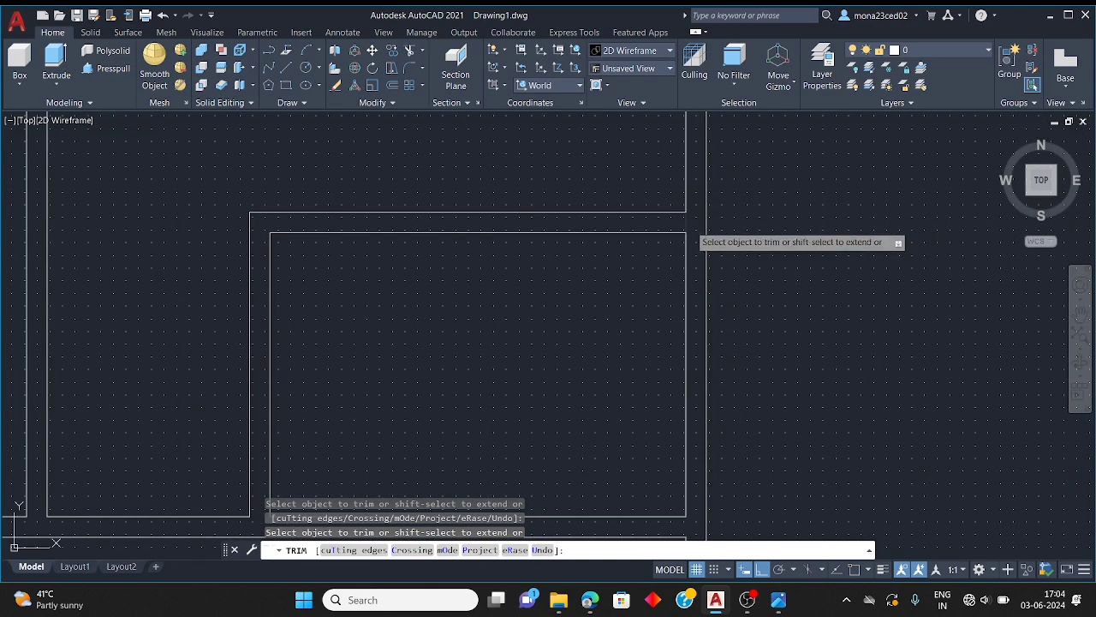
{"action": "scroll", "coordinate": [728, 274], "scroll_direction": "down", "scroll_amount": 5}
{"action": "scroll", "coordinate": [623, 302], "scroll_direction": "up", "scroll_amount": 3}
{"action": "key", "text": "Escape"}
{"action": "key", "text": "Escape"}
{"action": "key", "text": "Escape"}
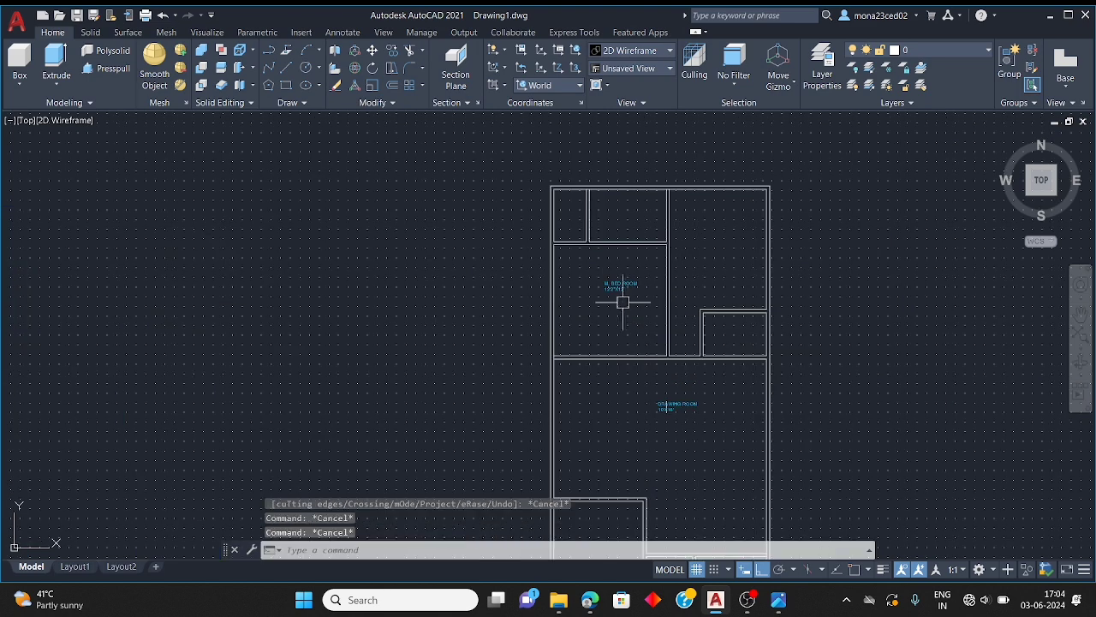
Copy the M. BED ROOM label into the toilet space above the bedroom
{"action": "left_click", "coordinate": [624, 287]}
{"action": "key", "text": "ctrl+c"}
{"action": "key", "text": "ctrl+v"}
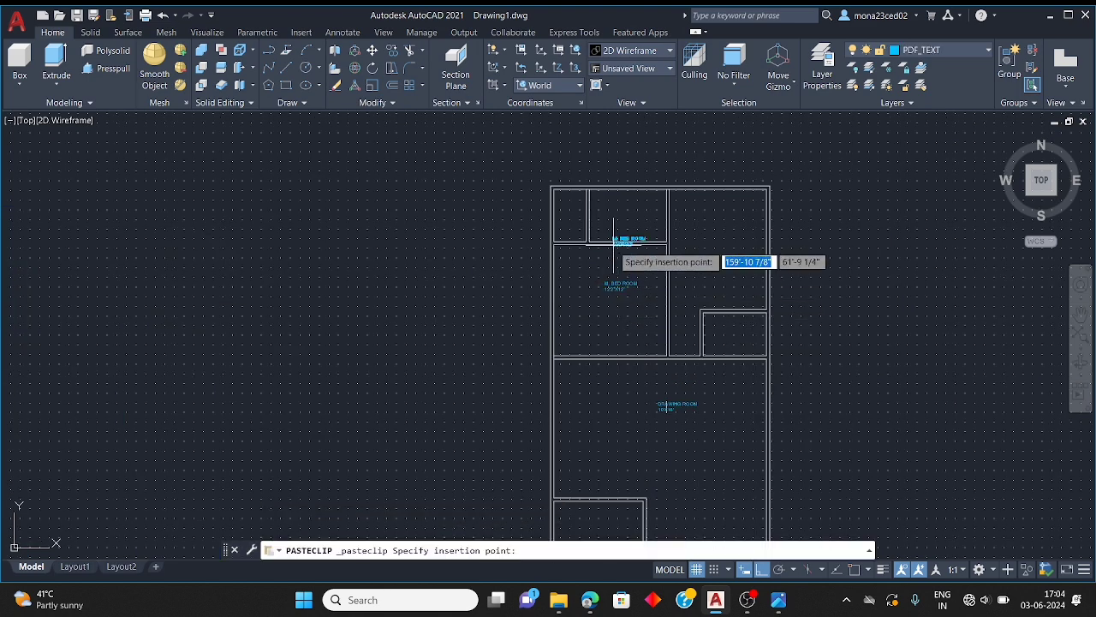
{"action": "left_click", "coordinate": [611, 225]}
{"action": "key", "text": "ctrl+v"}
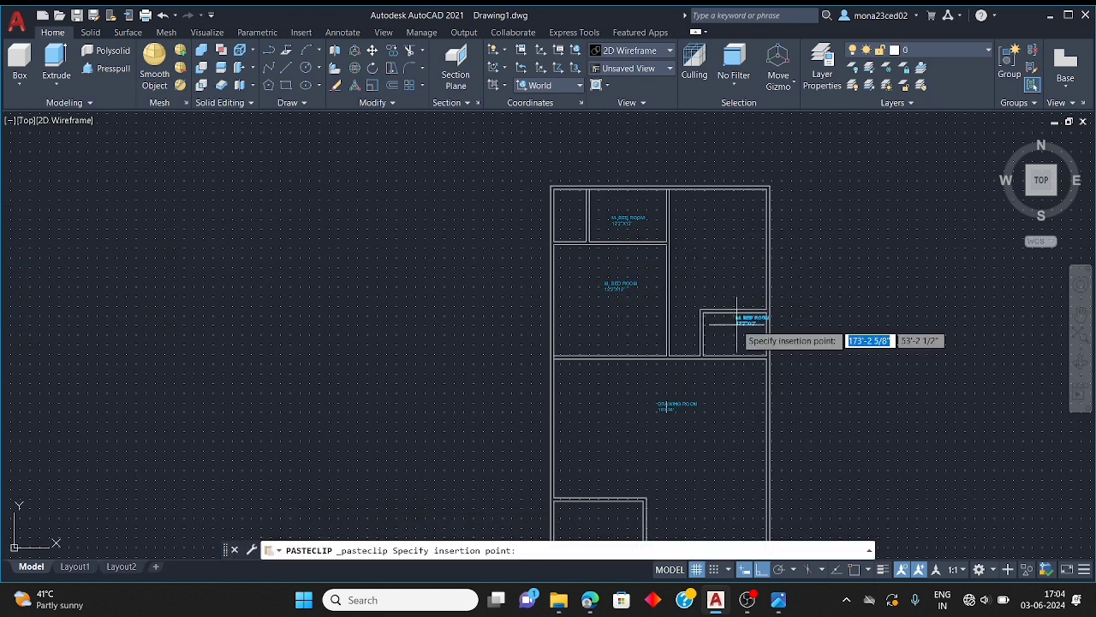
{"action": "key", "text": "Escape"}
{"action": "scroll", "coordinate": [609, 244], "scroll_direction": "up", "scroll_amount": 5}
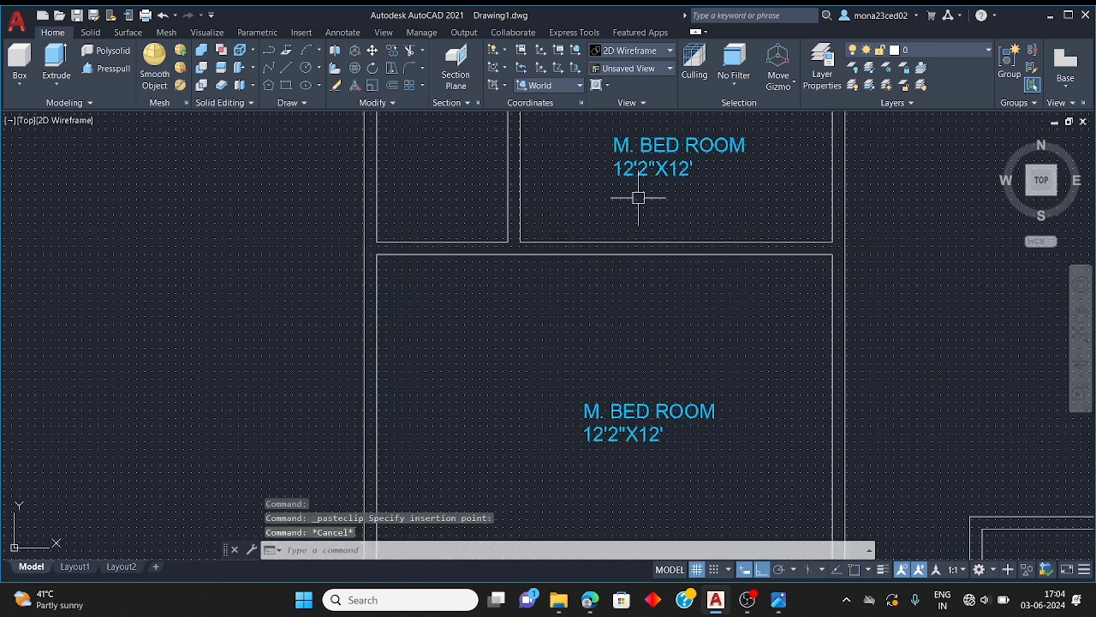
Change the room name in the copied label above the bedroom to TOTEL
{"action": "double_click", "coordinate": [625, 169]}
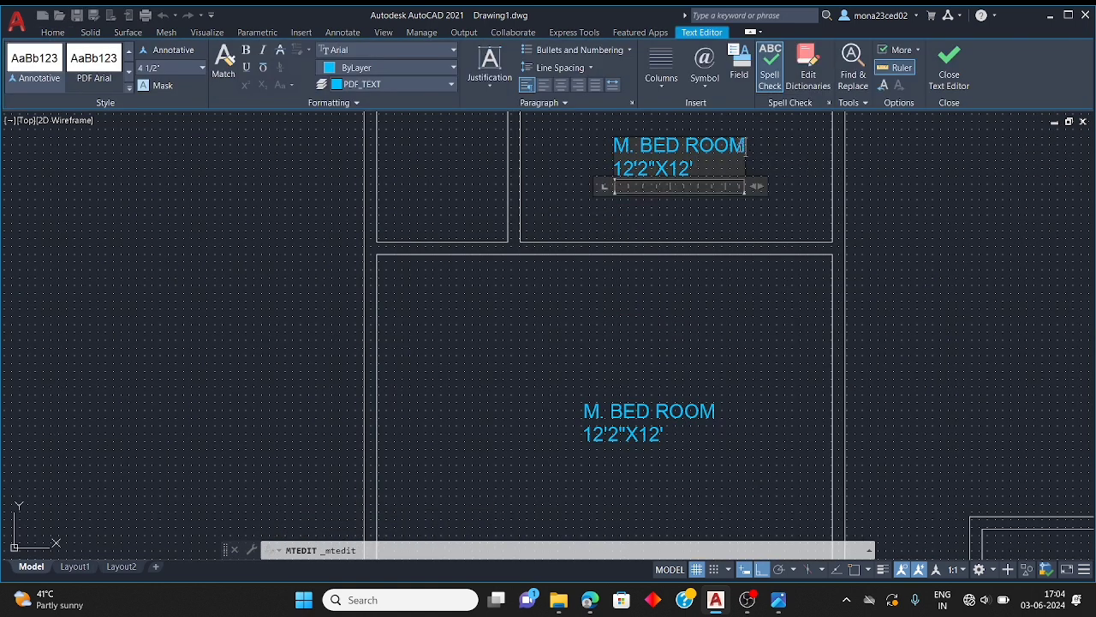
{"action": "key", "text": "BackSpace"}
{"action": "key", "text": "BackSpace"}
{"action": "key", "text": "BackSpace"}
{"action": "key", "text": "BackSpace"}
{"action": "key", "text": "BackSpace"}
{"action": "key", "text": "BackSpace"}
{"action": "key", "text": "BackSpace"}
{"action": "key", "text": "BackSpace"}
{"action": "key", "text": "BackSpace"}
{"action": "key", "text": "BackSpace"}
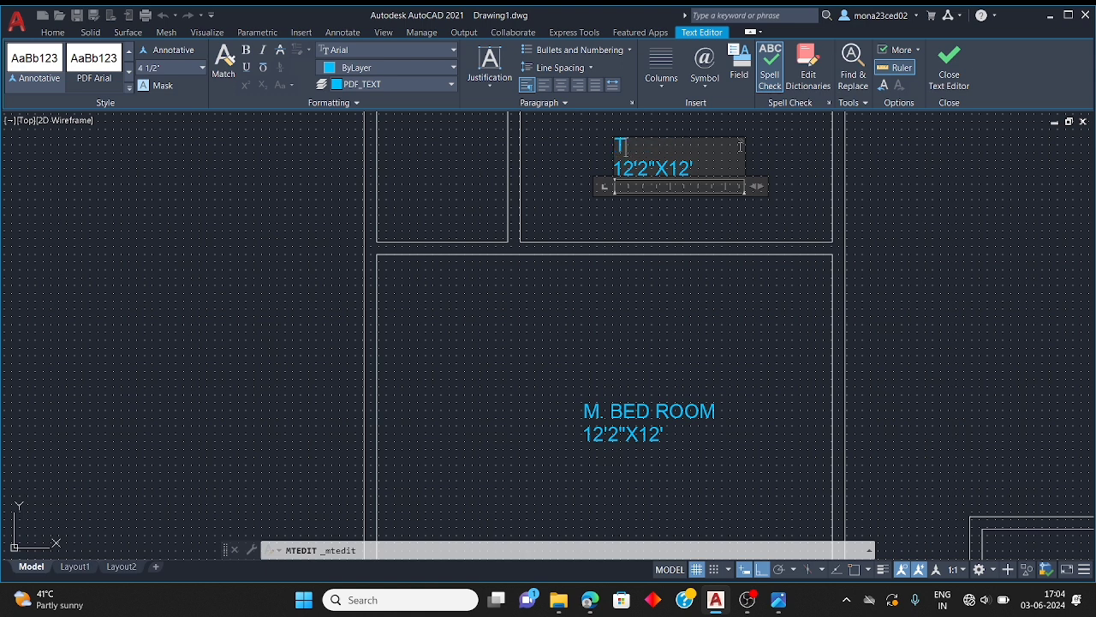
{"action": "type", "text": "TOTEL"}
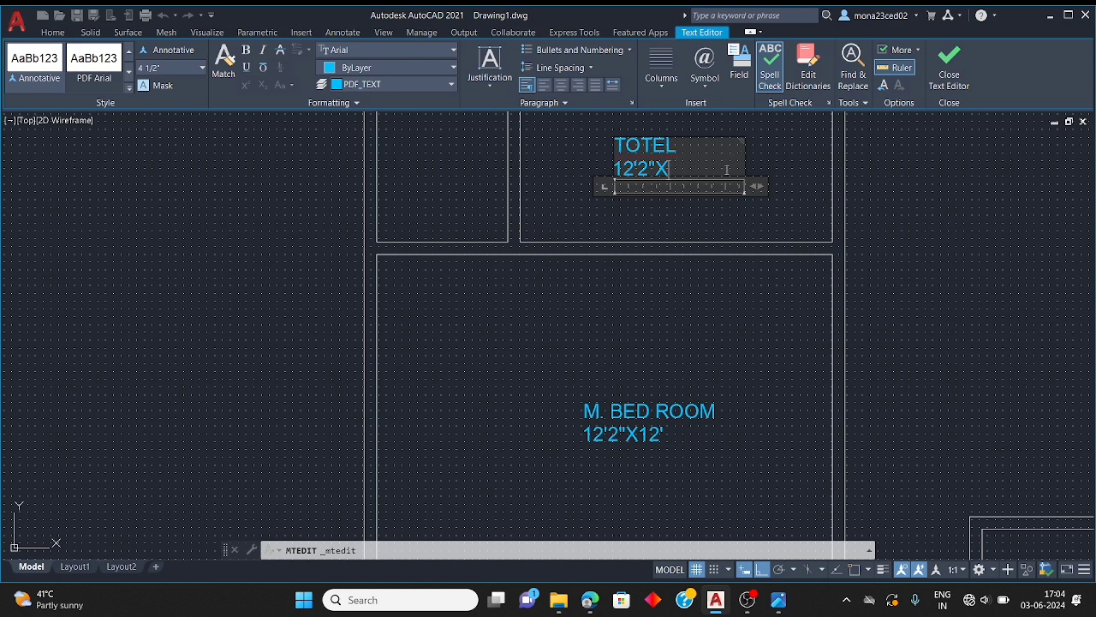
Set the size line in the TOTEL label above the master bedroom to 8'4"X5'
{"action": "key", "text": "BackSpace"}
{"action": "key", "text": "BackSpace"}
{"action": "key", "text": "BackSpace"}
{"action": "key", "text": "BackSpace"}
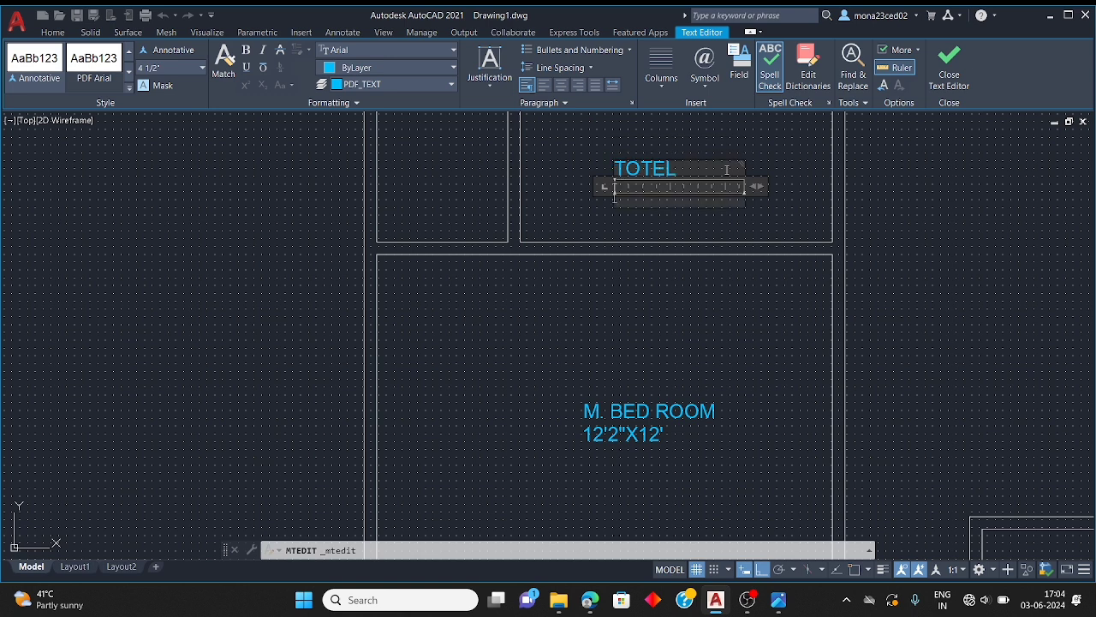
{"action": "key", "text": "Return"}
{"action": "type", "text": "8'4"}
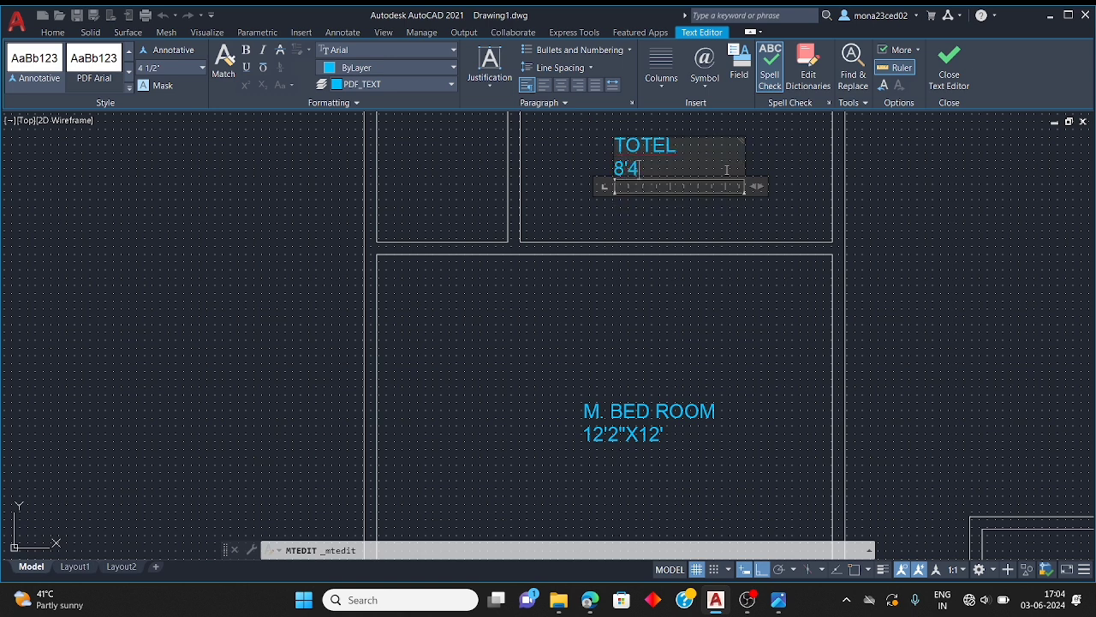
{"action": "type", "text": "\"X5"}
{"action": "left_click", "coordinate": [703, 256]}
{"action": "scroll", "coordinate": [440, 240], "scroll_direction": "down", "scroll_amount": 5}
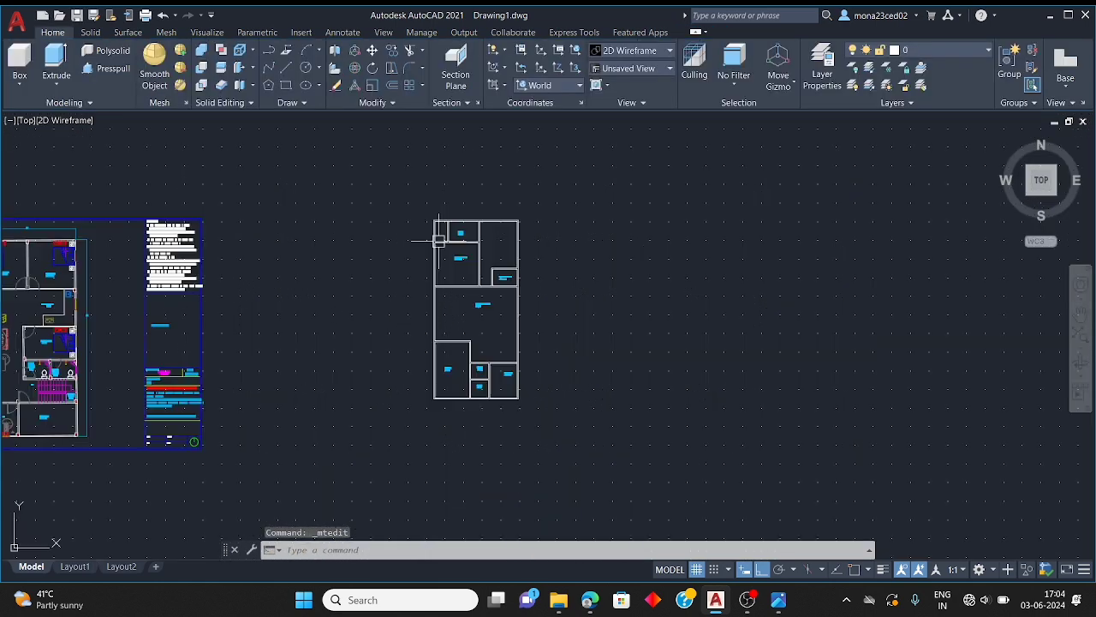
Change the room name in the M. BED ROOM label inside the toilet above the drawing room to TOTEL
{"action": "scroll", "coordinate": [489, 280], "scroll_direction": "up", "scroll_amount": 1}
{"action": "scroll", "coordinate": [490, 280], "scroll_direction": "up", "scroll_amount": 5}
{"action": "double_click", "coordinate": [539, 257]}
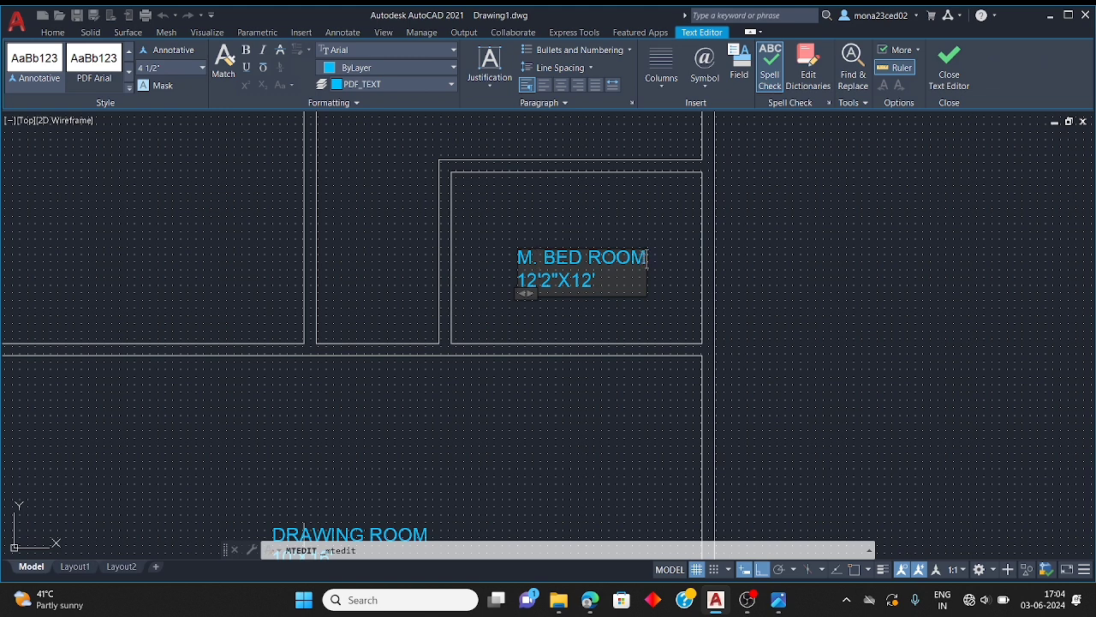
{"action": "key", "text": "BackSpace"}
{"action": "key", "text": "BackSpace"}
{"action": "key", "text": "BackSpace"}
{"action": "key", "text": "BackSpace"}
{"action": "key", "text": "BackSpace"}
{"action": "key", "text": "BackSpace"}
{"action": "key", "text": "BackSpace"}
{"action": "key", "text": "BackSpace"}
{"action": "key", "text": "BackSpace"}
{"action": "key", "text": "BackSpace"}
{"action": "key", "text": "BackSpace"}
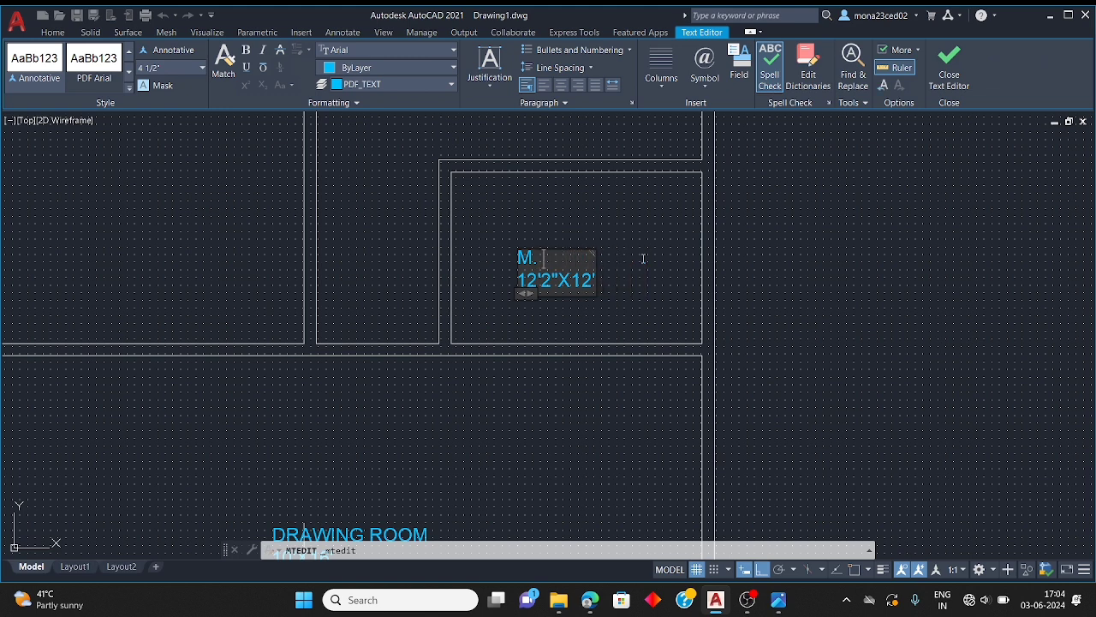
{"action": "type", "text": "TOTEL"}
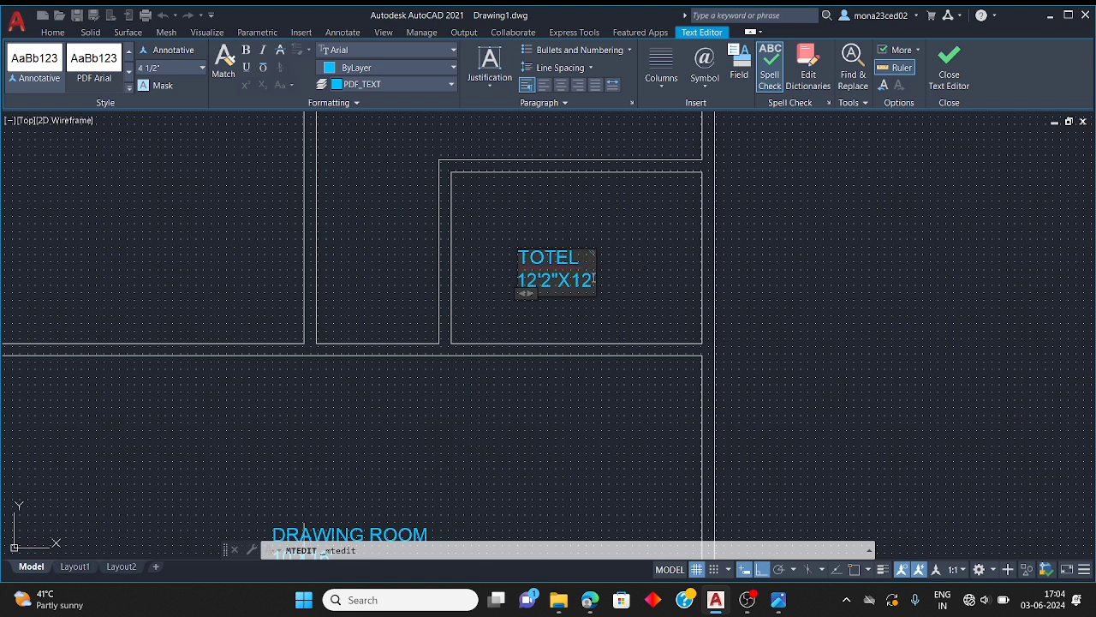
{"action": "left_click", "coordinate": [597, 279]}
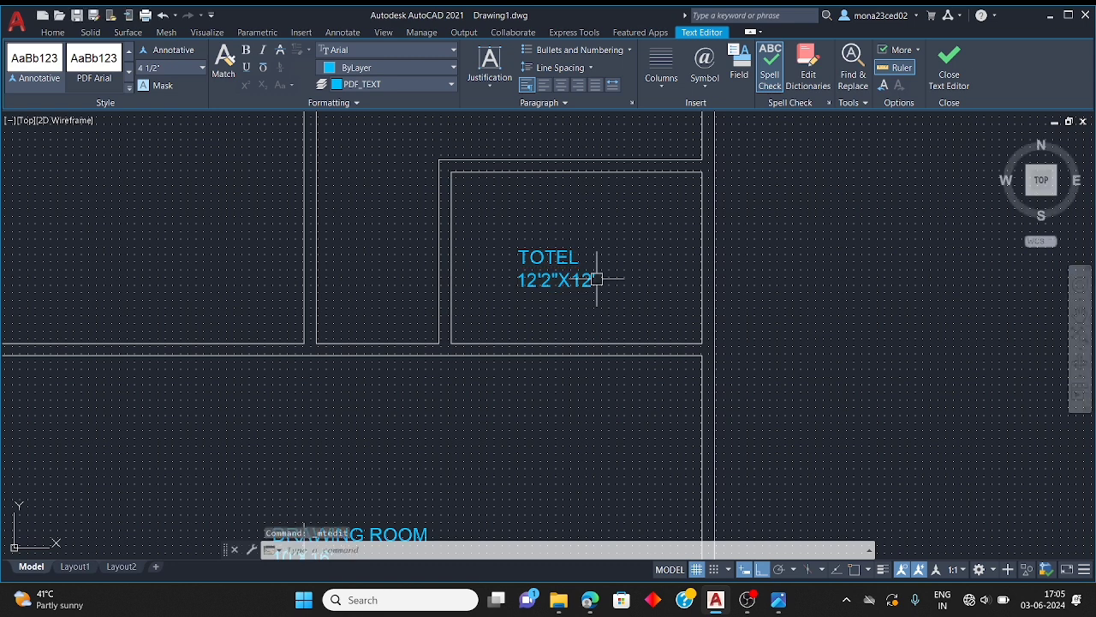
Set the size line of the TOTEL label above the drawing room to 7'X5'
{"action": "double_click", "coordinate": [585, 279]}
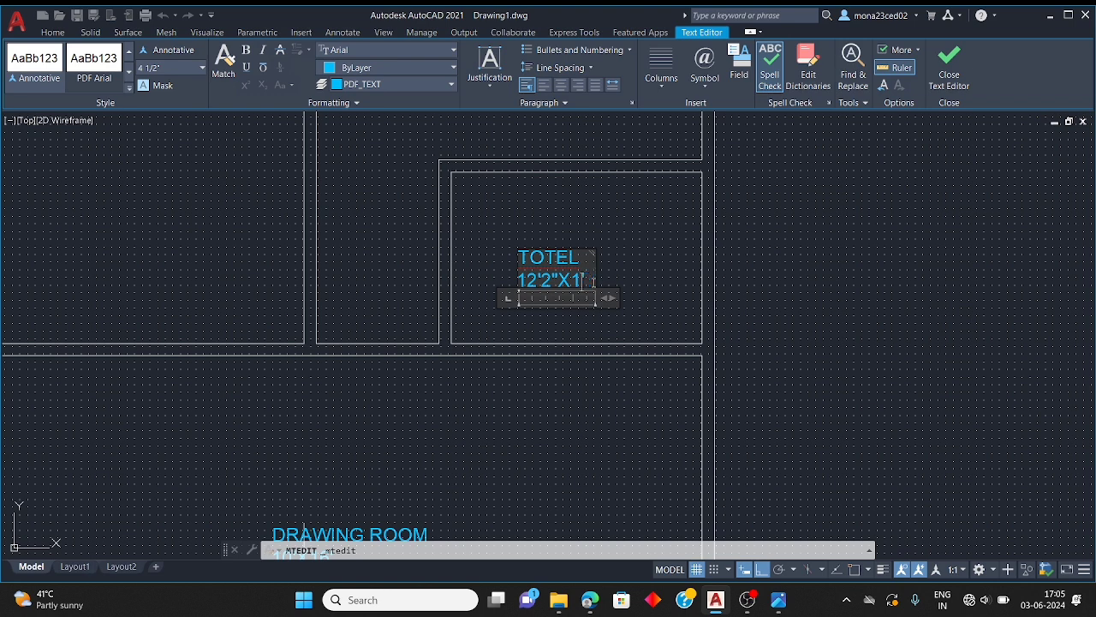
{"action": "key", "text": "BackSpace"}
{"action": "key", "text": "BackSpace"}
{"action": "key", "text": "BackSpace"}
{"action": "key", "text": "BackSpace"}
{"action": "key", "text": "BackSpace"}
{"action": "key", "text": "BackSpace"}
{"action": "key", "text": "BackSpace"}
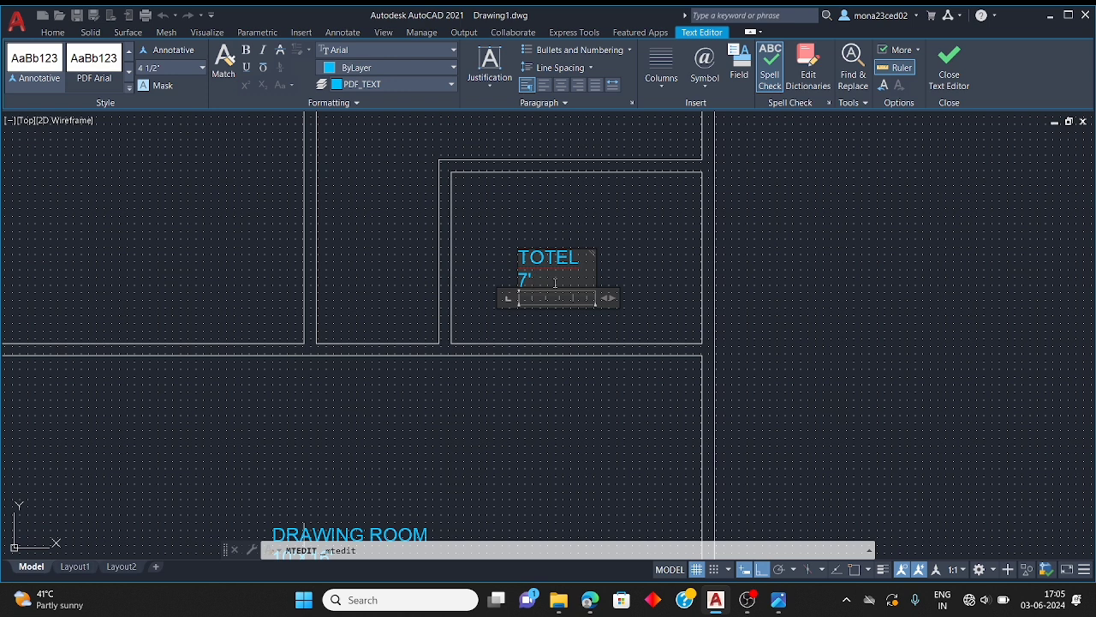
{"action": "type", "text": "5'"}
{"action": "left_click", "coordinate": [661, 278]}
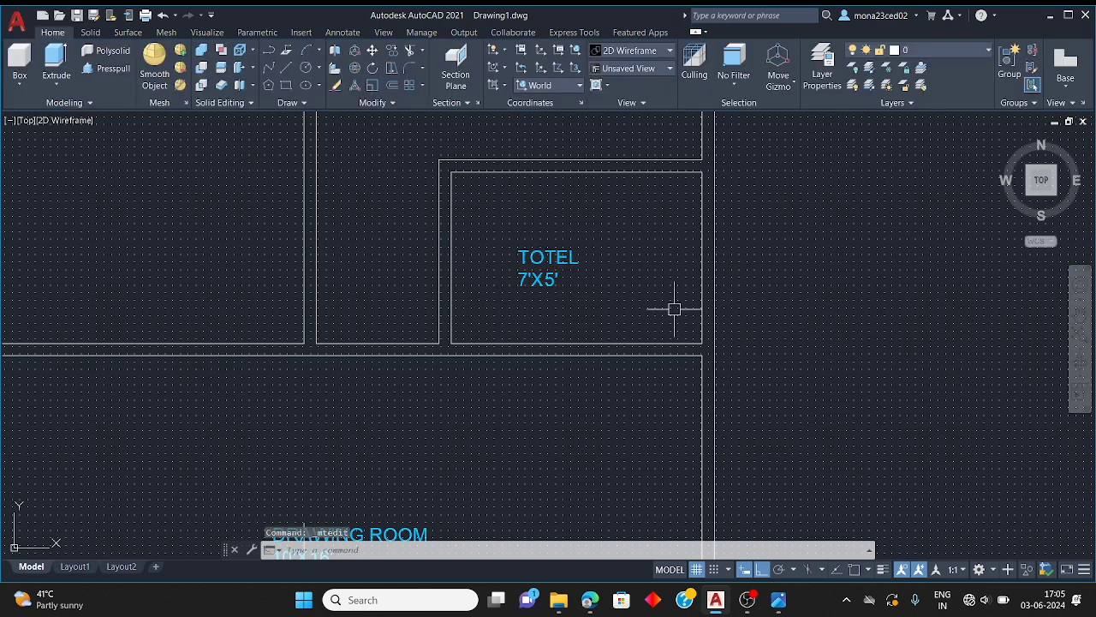
Copy the M. BED ROOM label into the empty room beside the master bedroom
{"action": "scroll", "coordinate": [656, 288], "scroll_direction": "down", "scroll_amount": 5}
{"action": "scroll", "coordinate": [654, 290], "scroll_direction": "up", "scroll_amount": 4}
{"action": "scroll", "coordinate": [642, 283], "scroll_direction": "down", "scroll_amount": 4}
{"action": "scroll", "coordinate": [539, 235], "scroll_direction": "up", "scroll_amount": 4}
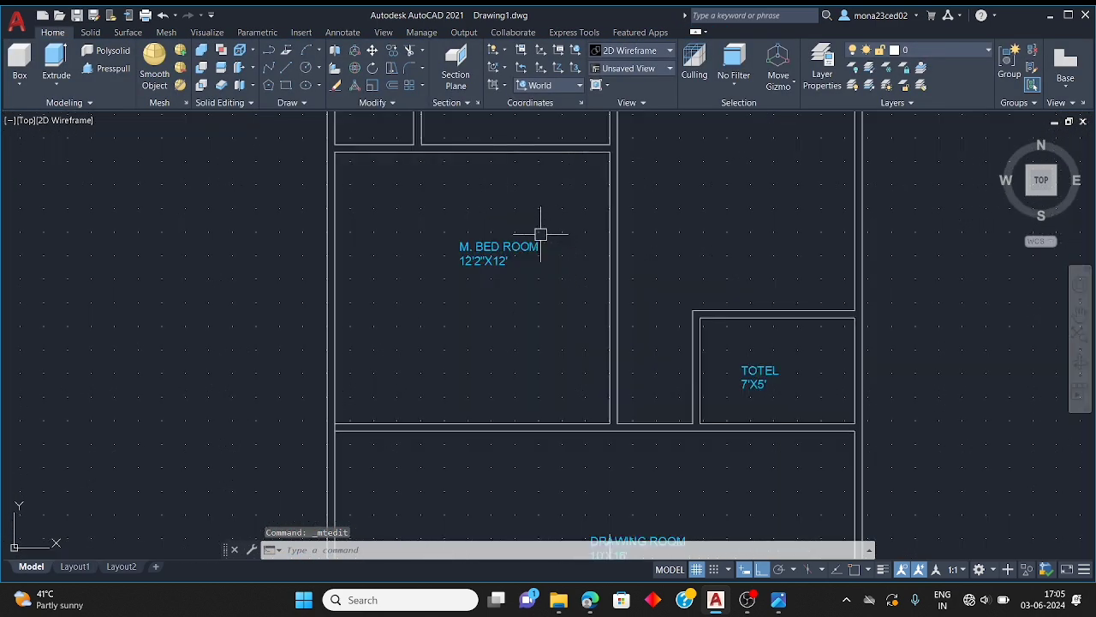
{"action": "key", "text": "Escape"}
{"action": "key", "text": "Escape"}
{"action": "left_click", "coordinate": [493, 257]}
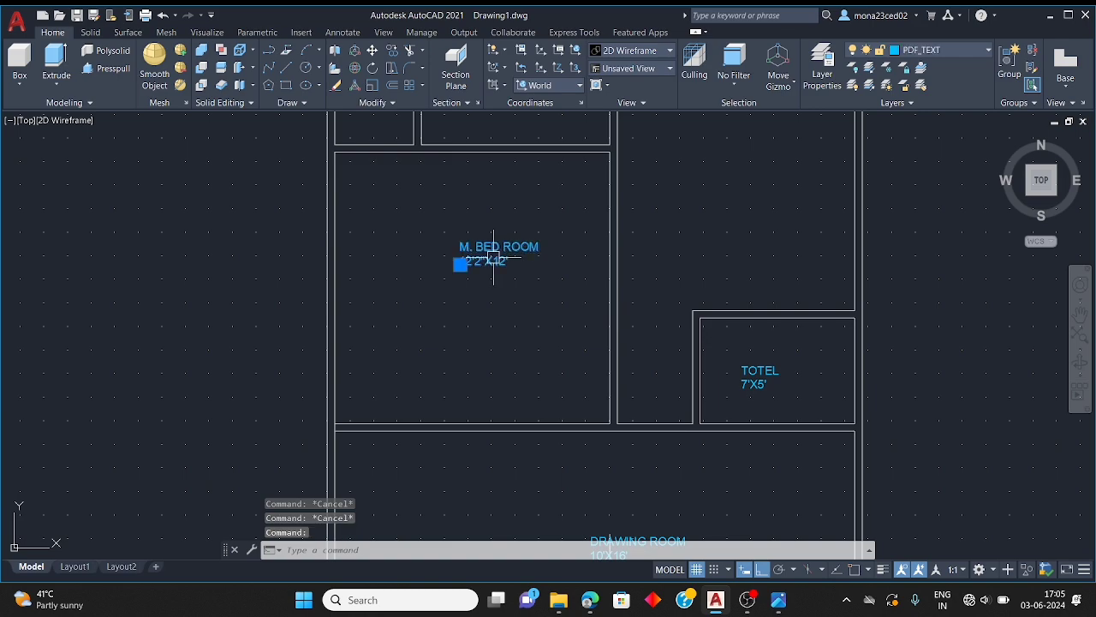
{"action": "key", "text": "ctrl+c"}
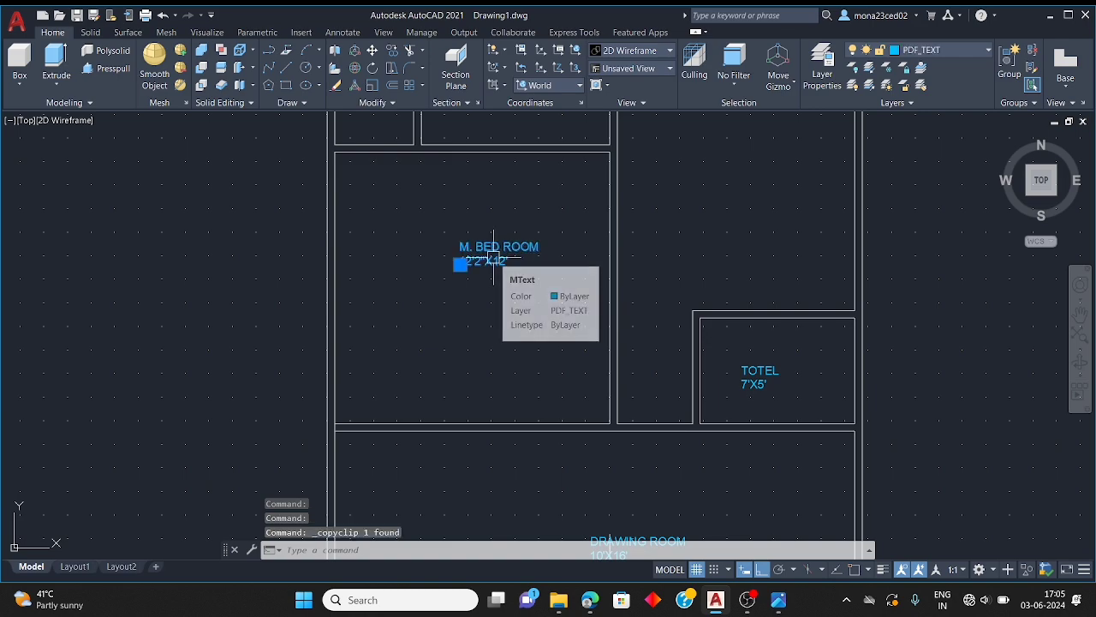
{"action": "key", "text": "ctrl+v"}
{"action": "left_click", "coordinate": [704, 175]}
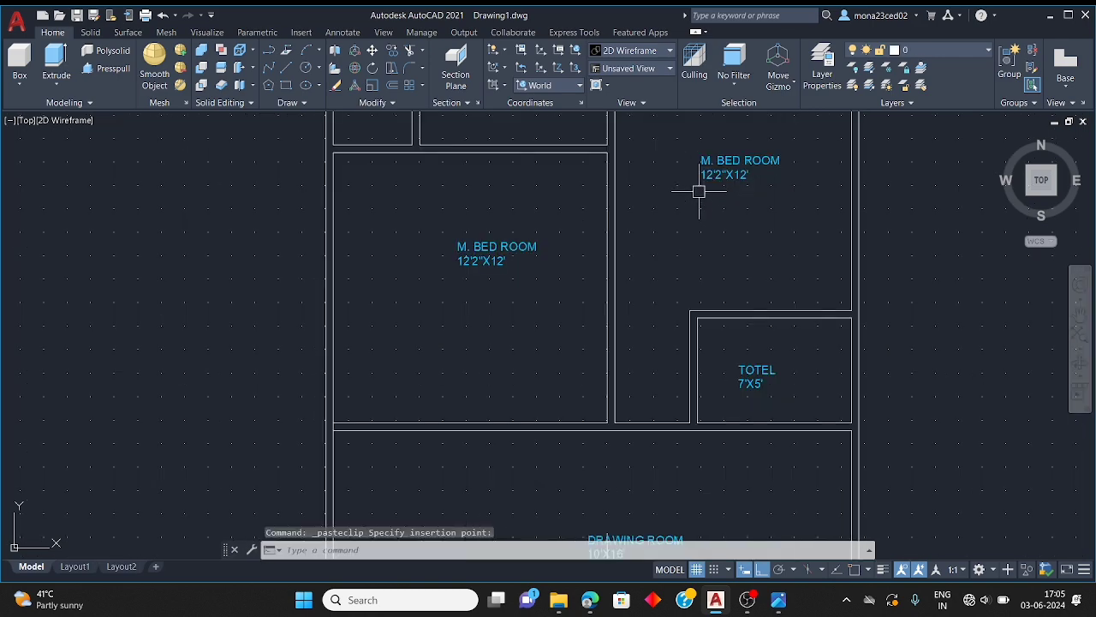
{"action": "scroll", "coordinate": [697, 191], "scroll_direction": "up", "scroll_amount": 4}
{"action": "key", "text": "Escape"}
{"action": "key", "text": "Escape"}
Remove the "M." prefix from the copied label so the room name reads BED ROOM
{"action": "scroll", "coordinate": [711, 171], "scroll_direction": "down", "scroll_amount": 5}
{"action": "scroll", "coordinate": [690, 210], "scroll_direction": "up", "scroll_amount": 3}
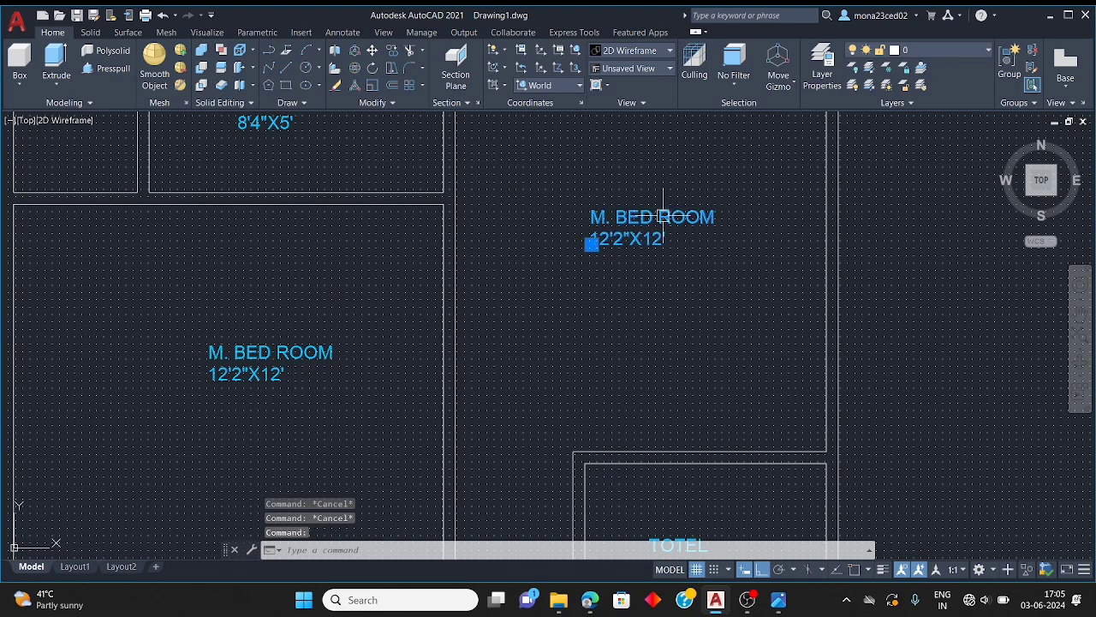
{"action": "double_click", "coordinate": [657, 217]}
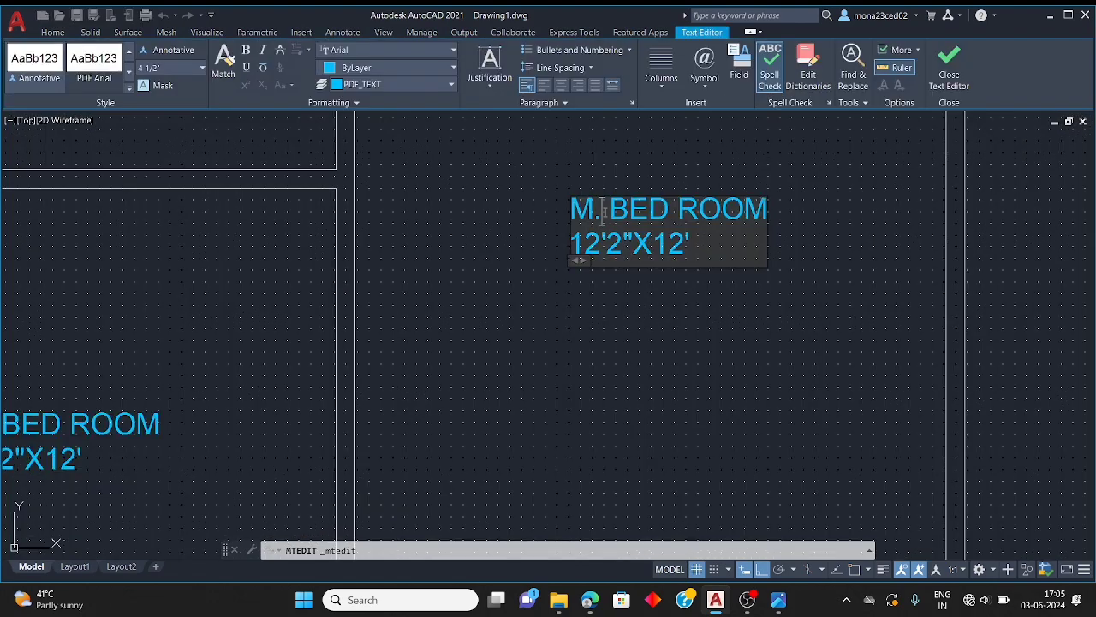
{"action": "left_click_drag", "start_coordinate": [603, 209], "coordinate": [572, 210]}
{"action": "key", "text": "BackSpace"}
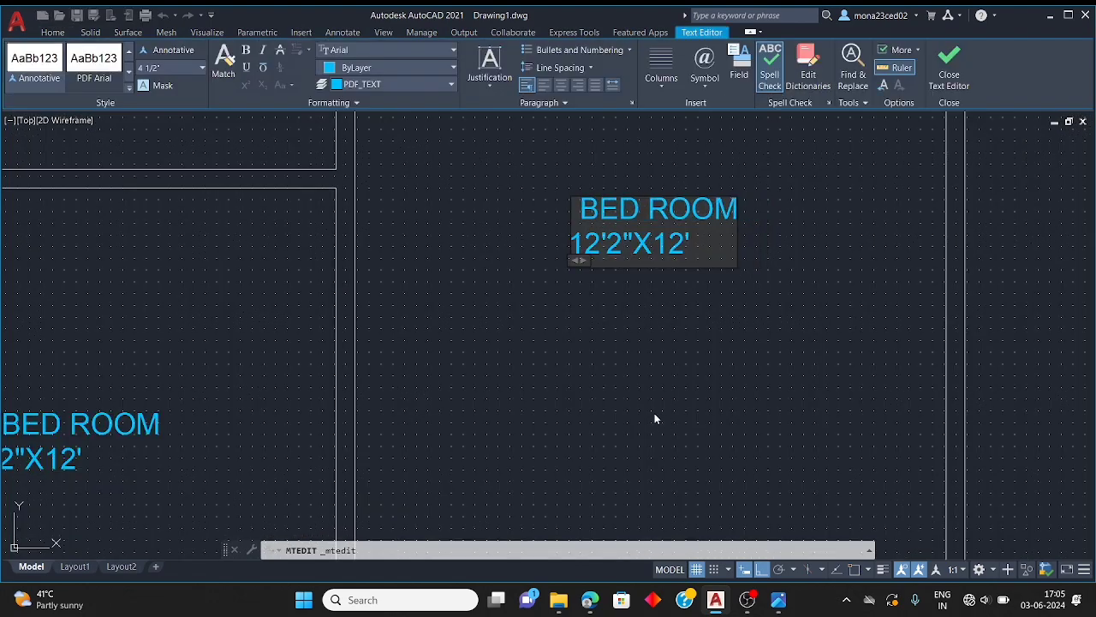
{"action": "key", "text": "Escape"}
{"action": "key", "text": "Escape"}
{"action": "scroll", "coordinate": [677, 377], "scroll_direction": "down", "scroll_amount": 4}
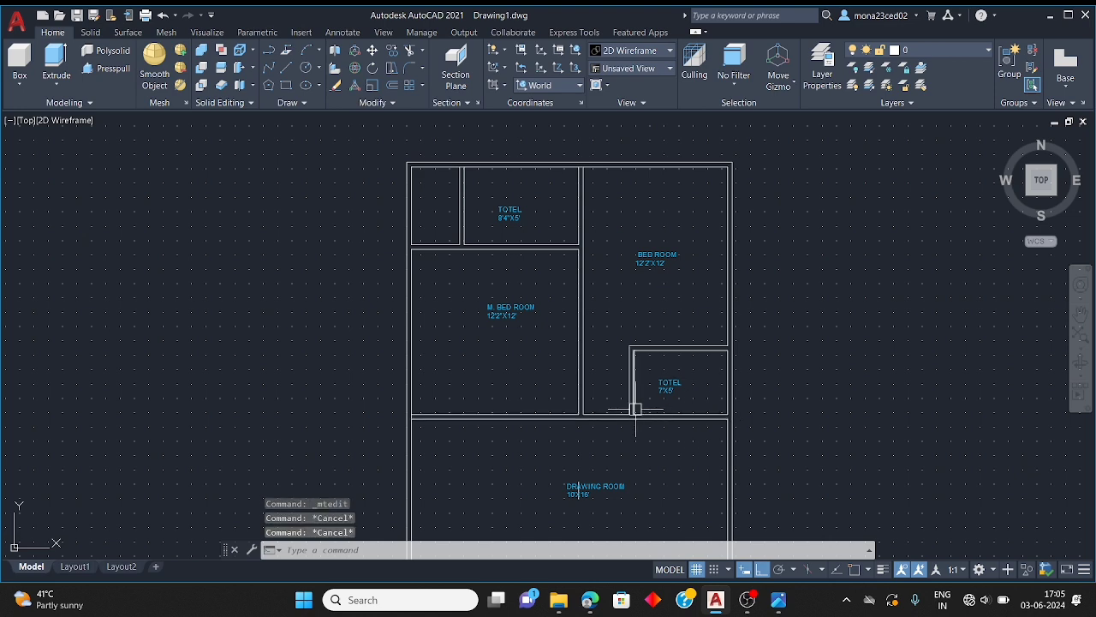
Try to delete the short wall line between the master bedroom partition and the toilet at the bedroom's lower end
{"action": "scroll", "coordinate": [635, 409], "scroll_direction": "up", "scroll_amount": 4}
{"action": "key", "text": "Escape"}
{"action": "scroll", "coordinate": [624, 371], "scroll_direction": "down", "scroll_amount": 4}
{"action": "scroll", "coordinate": [592, 391], "scroll_direction": "up", "scroll_amount": 4}
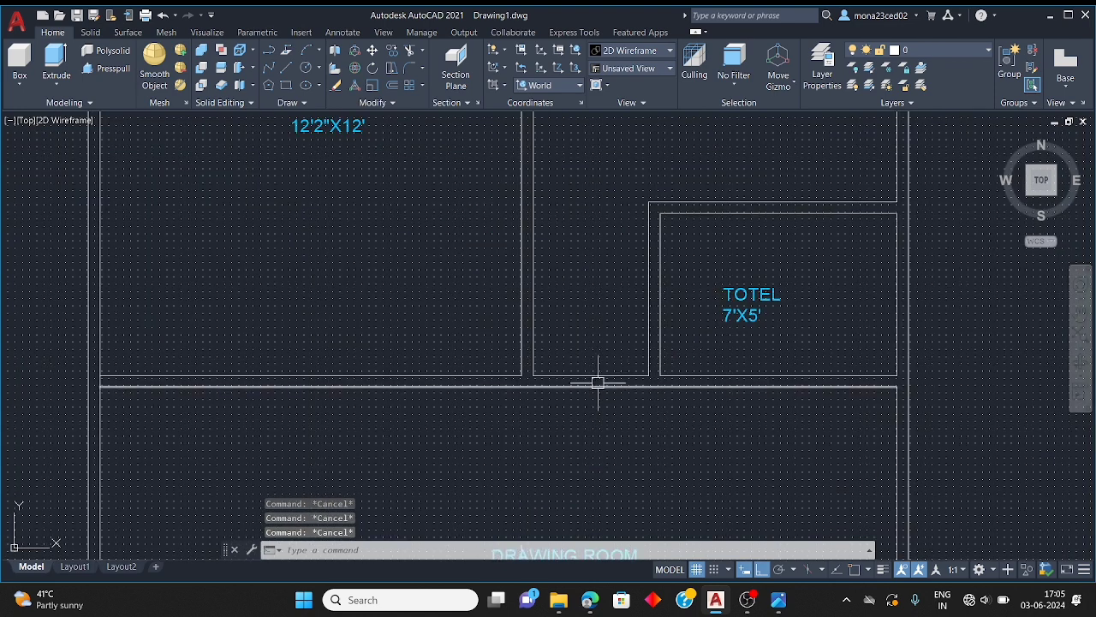
{"action": "left_click", "coordinate": [591, 375]}
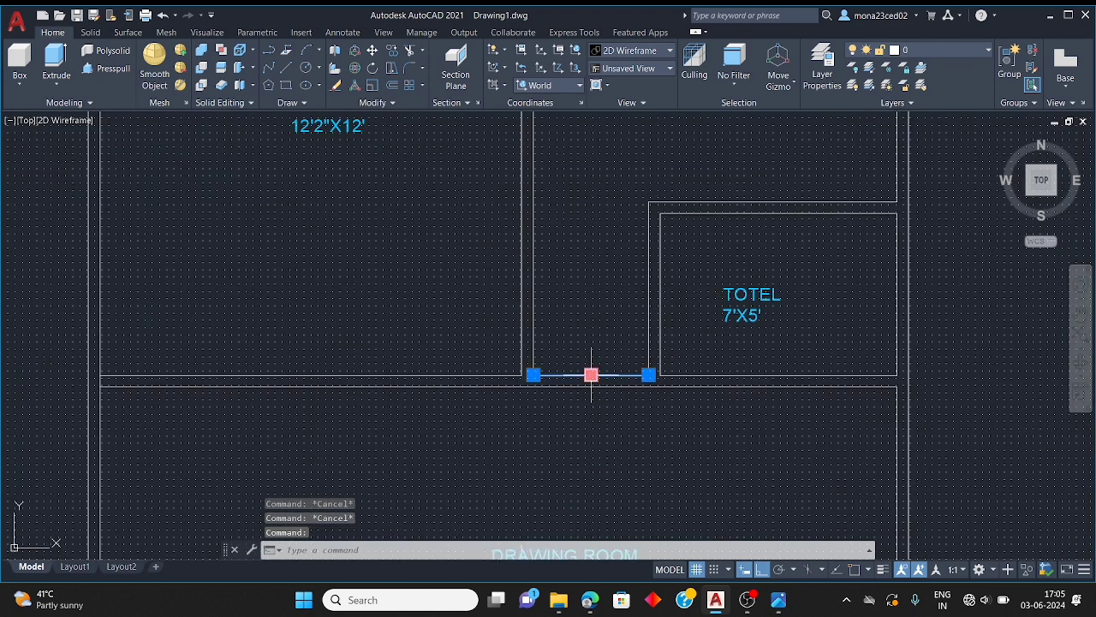
{"action": "key", "text": "Delete"}
Switch to the reference image in the photo viewer and examine the walls and labels of the bedrooms and toilets
{"action": "left_click", "coordinate": [779, 600]}
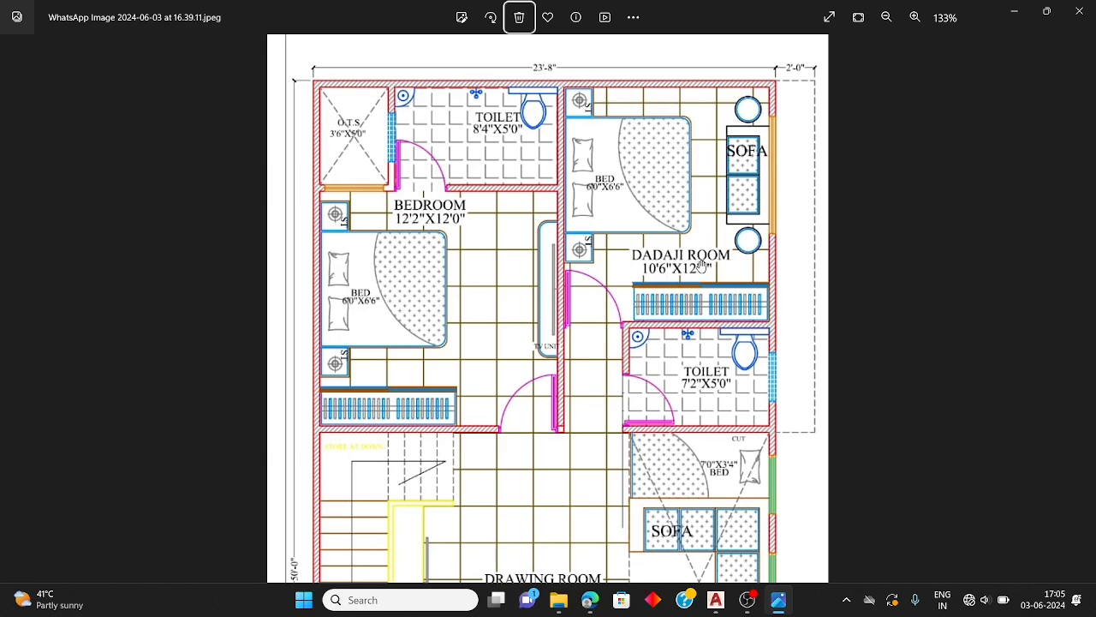
{"action": "scroll", "coordinate": [702, 266], "scroll_direction": "down", "scroll_amount": 2}
{"action": "scroll", "coordinate": [696, 257], "scroll_direction": "up", "scroll_amount": 2}
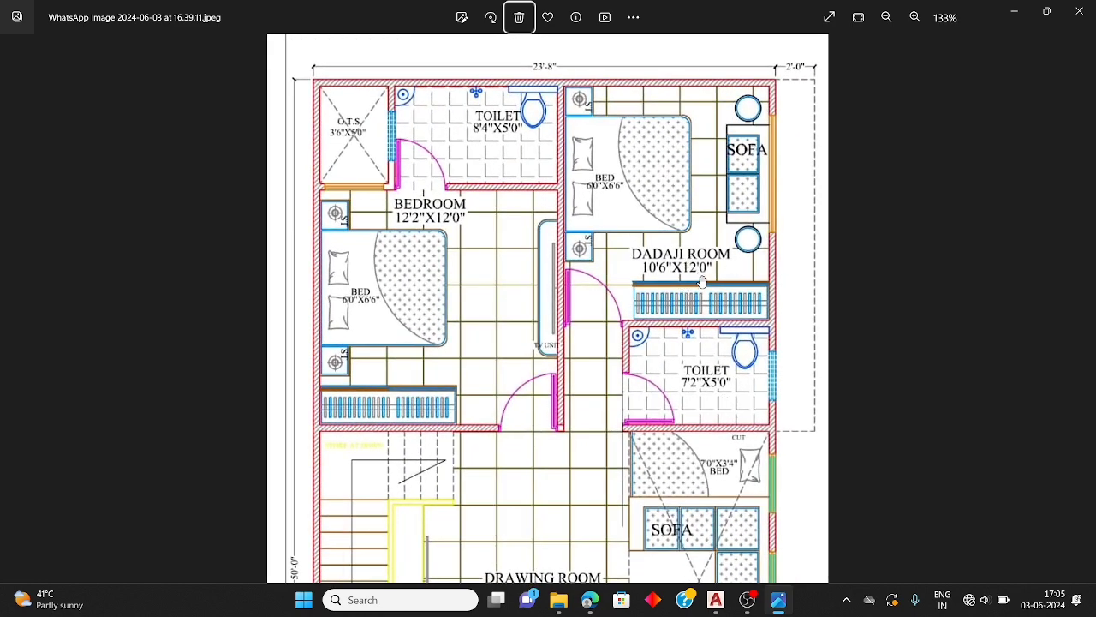
{"action": "scroll", "coordinate": [702, 281], "scroll_direction": "down", "scroll_amount": 1}
{"action": "scroll", "coordinate": [702, 372], "scroll_direction": "up", "scroll_amount": 1}
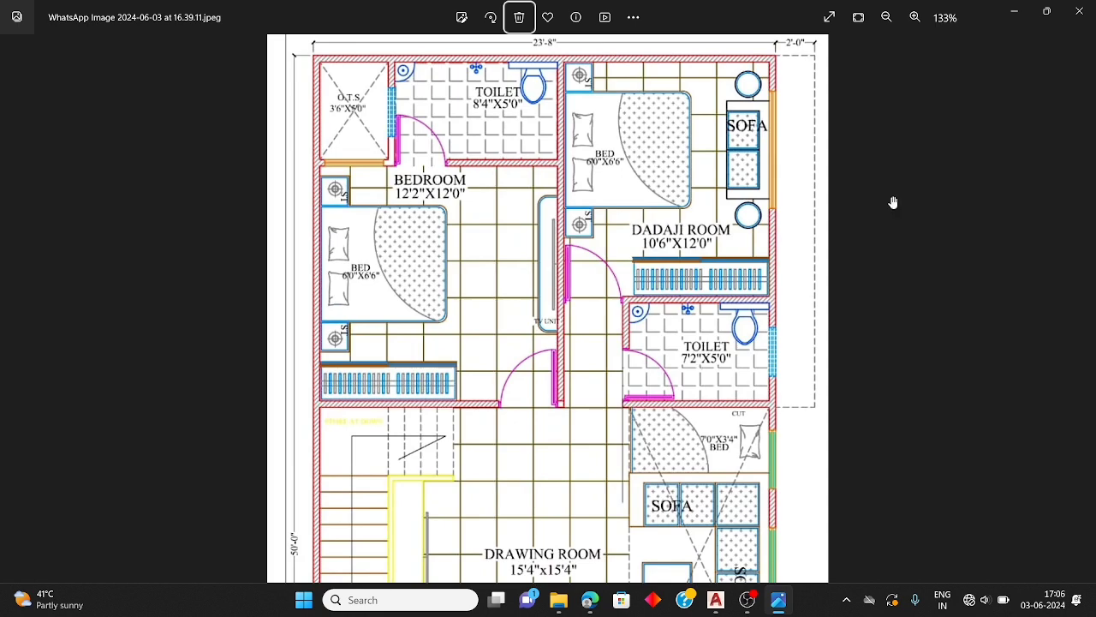
{"action": "left_click", "coordinate": [1013, 10]}
Change the room name in the 7'X5' toilet label to TOITEL
{"action": "scroll", "coordinate": [732, 291], "scroll_direction": "up", "scroll_amount": 4}
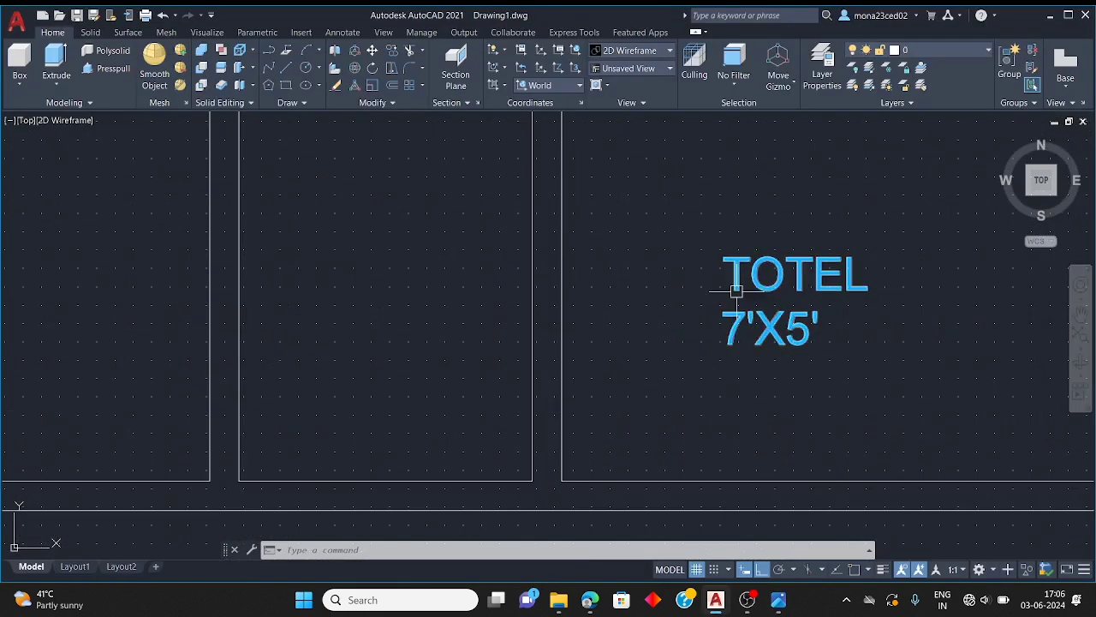
{"action": "double_click", "coordinate": [735, 290]}
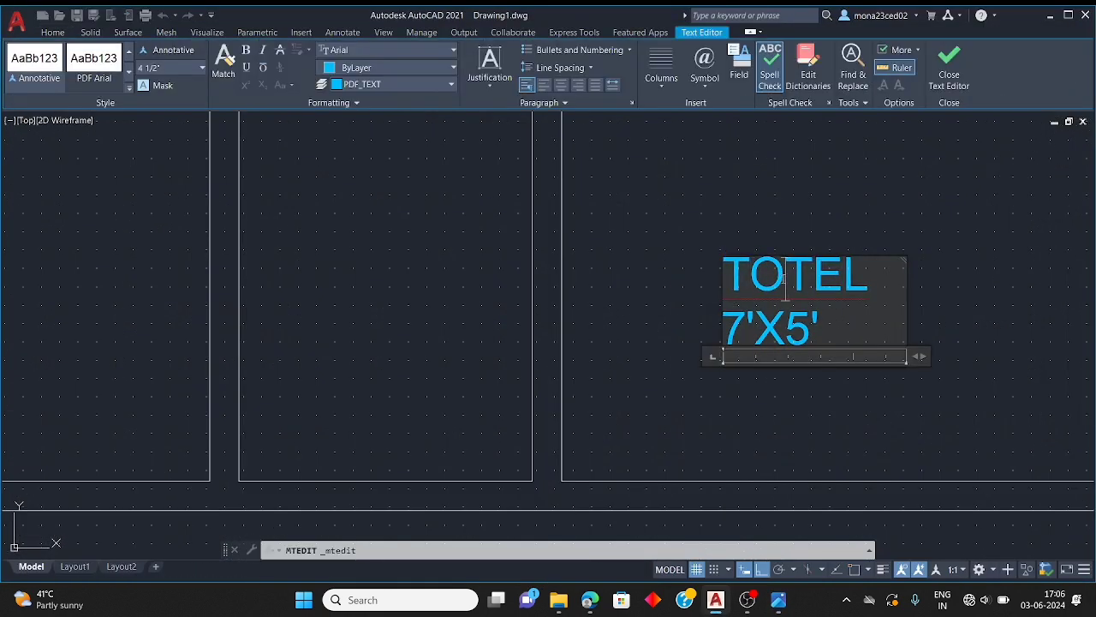
{"action": "left_click", "coordinate": [783, 276]}
{"action": "type", "text": "I"}
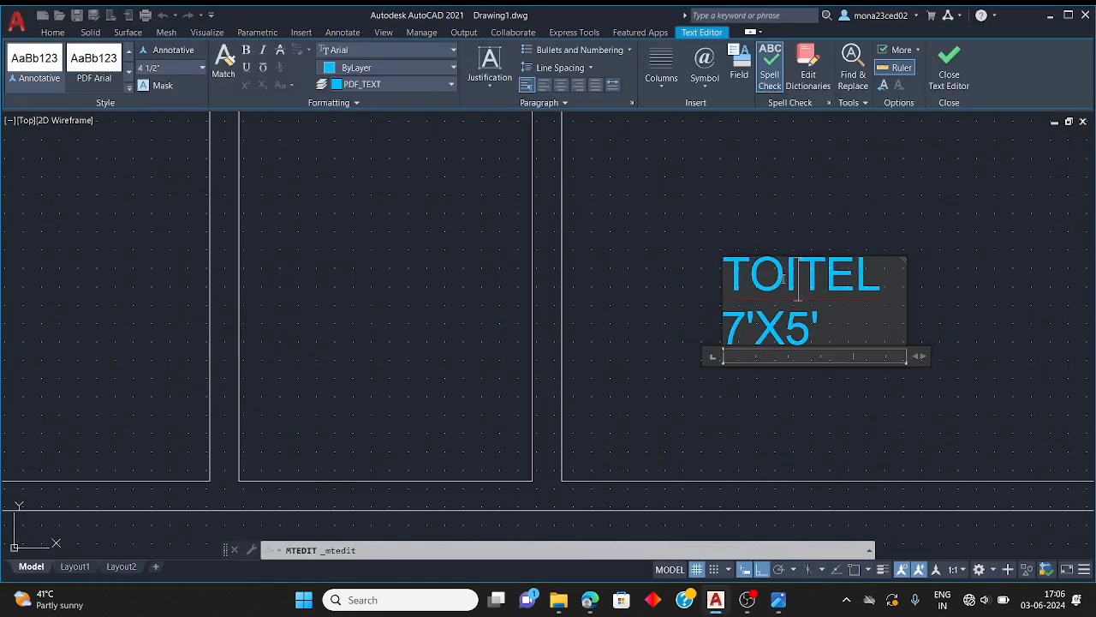
{"action": "left_click", "coordinate": [766, 422]}
{"action": "scroll", "coordinate": [765, 405], "scroll_direction": "down", "scroll_amount": 5}
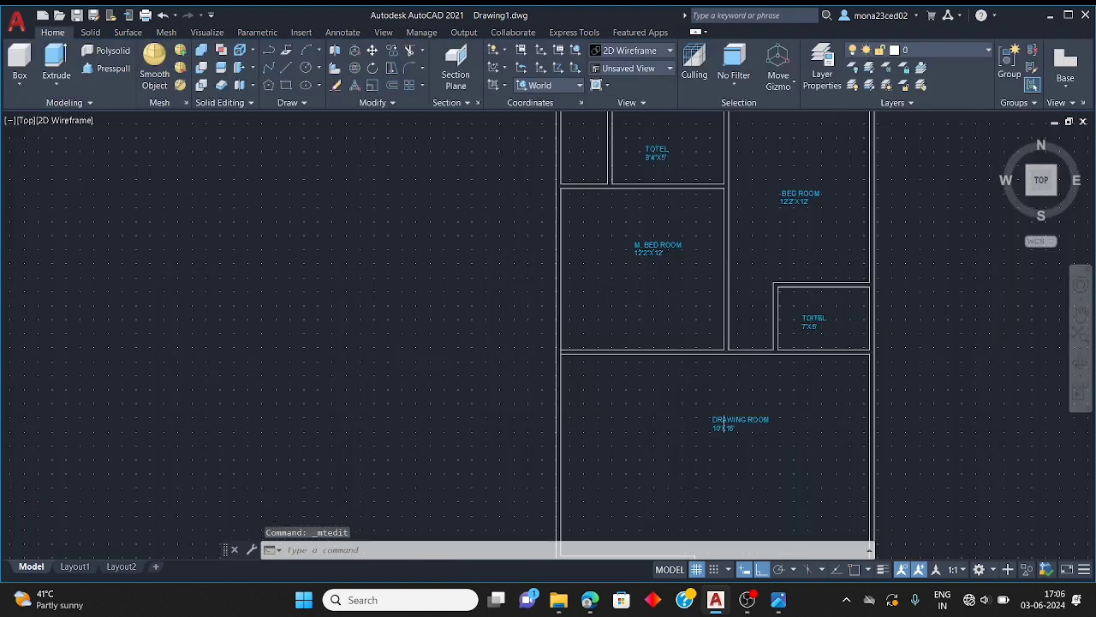
Examine the walls and room labels across the whole new floor plan
{"action": "scroll", "coordinate": [643, 299], "scroll_direction": "down", "scroll_amount": 3}
{"action": "scroll", "coordinate": [677, 403], "scroll_direction": "up", "scroll_amount": 5}
{"action": "scroll", "coordinate": [651, 257], "scroll_direction": "down", "scroll_amount": 8}
{"action": "scroll", "coordinate": [631, 234], "scroll_direction": "up", "scroll_amount": 2}
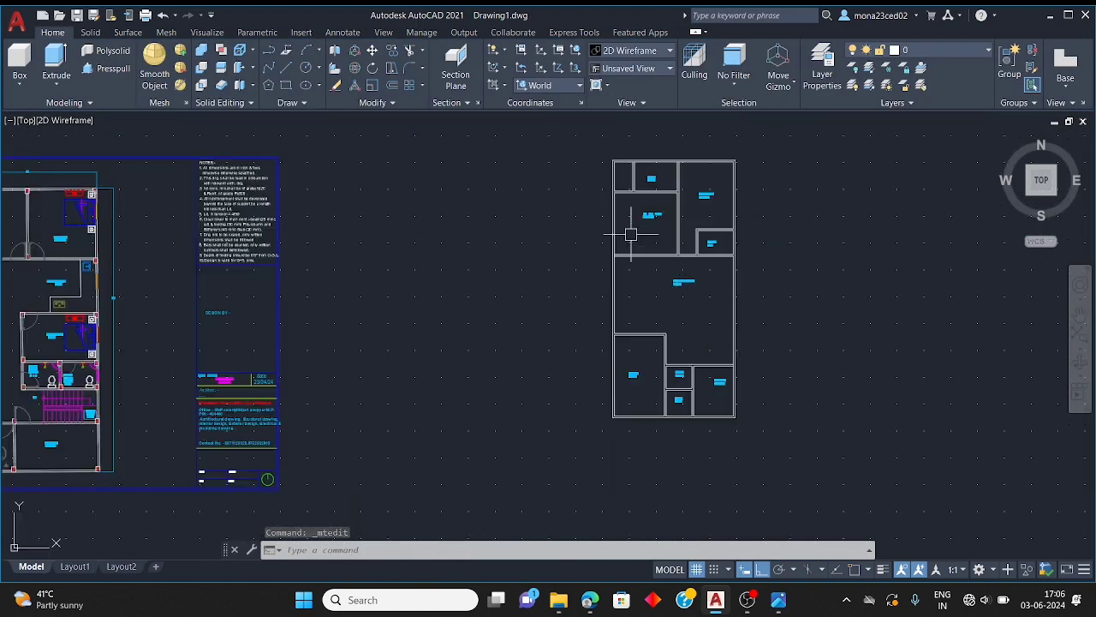
{"action": "scroll", "coordinate": [642, 235], "scroll_direction": "up", "scroll_amount": 2}
{"action": "scroll", "coordinate": [600, 248], "scroll_direction": "down", "scroll_amount": 4}
{"action": "scroll", "coordinate": [583, 244], "scroll_direction": "up", "scroll_amount": 3}
{"action": "scroll", "coordinate": [600, 230], "scroll_direction": "up", "scroll_amount": 2}
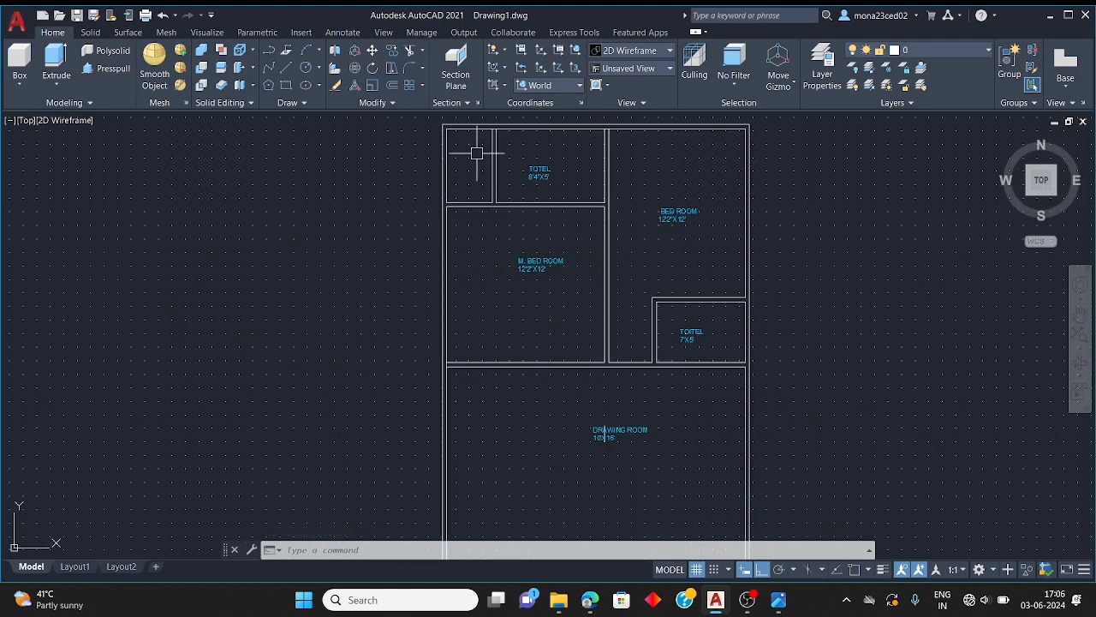
Trim the inner line of the upper outer wall where the vertical partition walls meet it
{"action": "key", "text": "Escape"}
{"action": "key", "text": "Escape"}
{"action": "type", "text": "tr"}
{"action": "key", "text": "Return"}
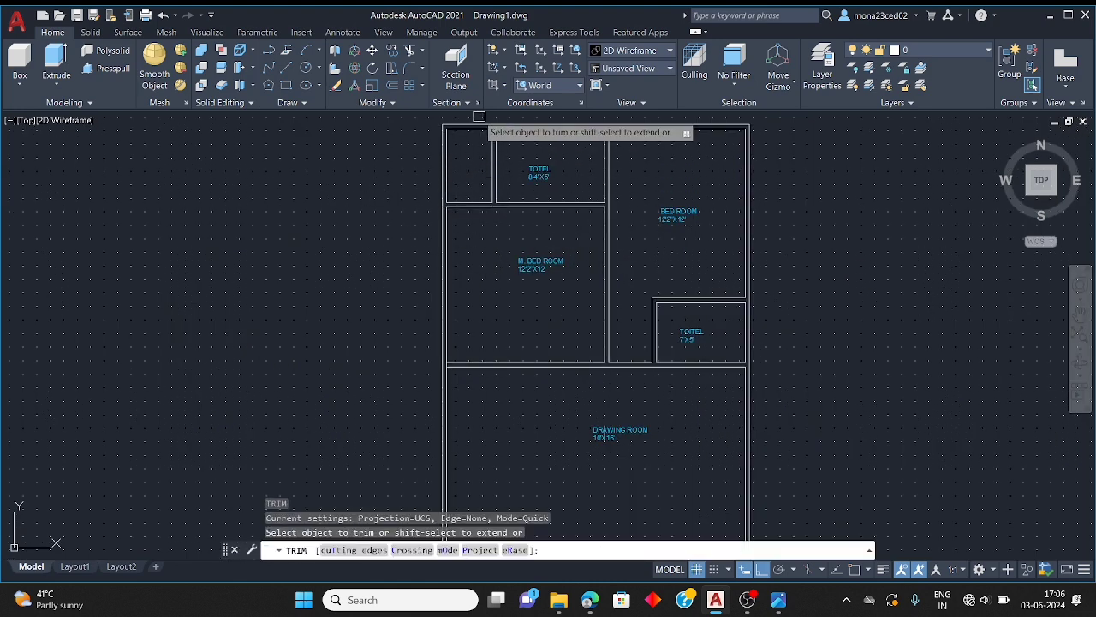
{"action": "scroll", "coordinate": [490, 141], "scroll_direction": "up", "scroll_amount": 7}
{"action": "scroll", "coordinate": [617, 151], "scroll_direction": "down", "scroll_amount": 5}
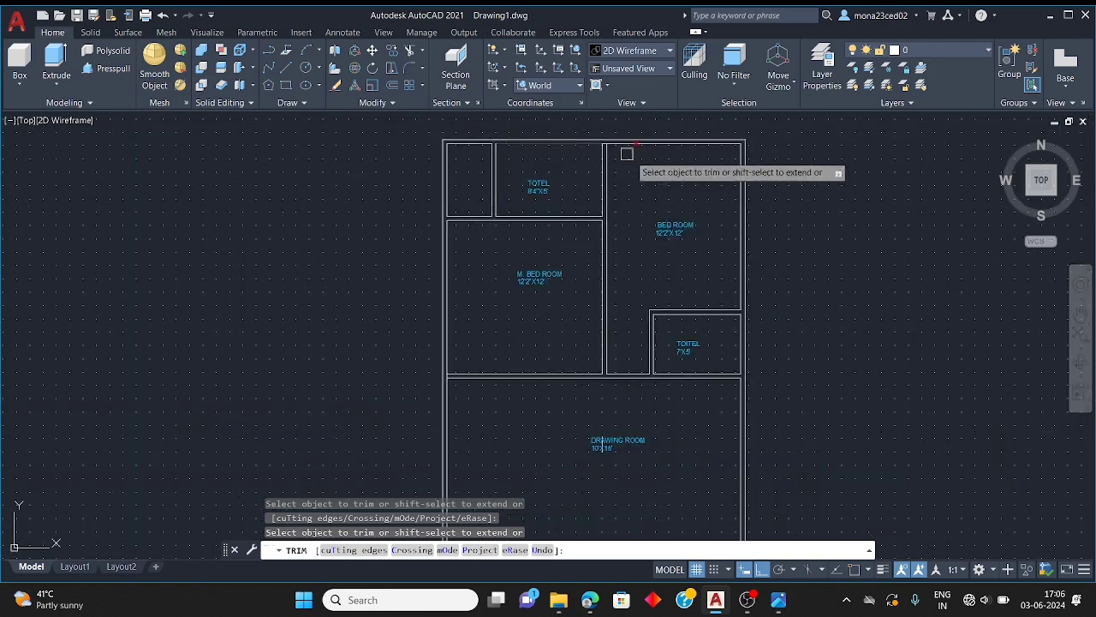
{"action": "scroll", "coordinate": [604, 142], "scroll_direction": "up", "scroll_amount": 3}
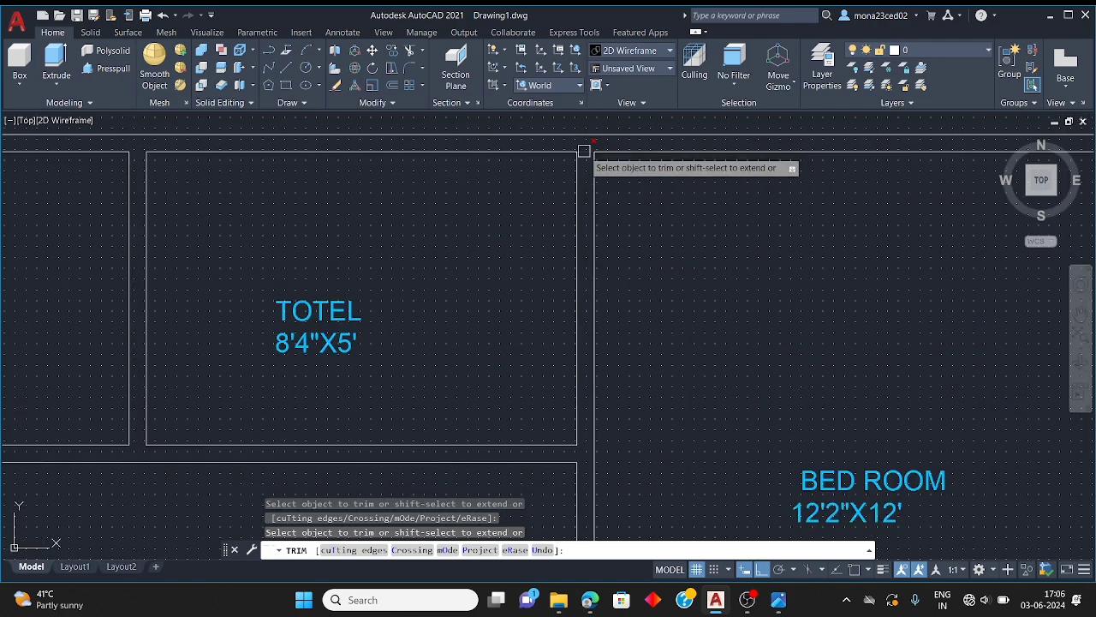
Trim the inner outer-wall line where the wall between the bedrooms and the drawing room joins it
{"action": "scroll", "coordinate": [548, 168], "scroll_direction": "down", "scroll_amount": 7}
{"action": "scroll", "coordinate": [698, 340], "scroll_direction": "up", "scroll_amount": 4}
{"action": "scroll", "coordinate": [754, 252], "scroll_direction": "down", "scroll_amount": 4}
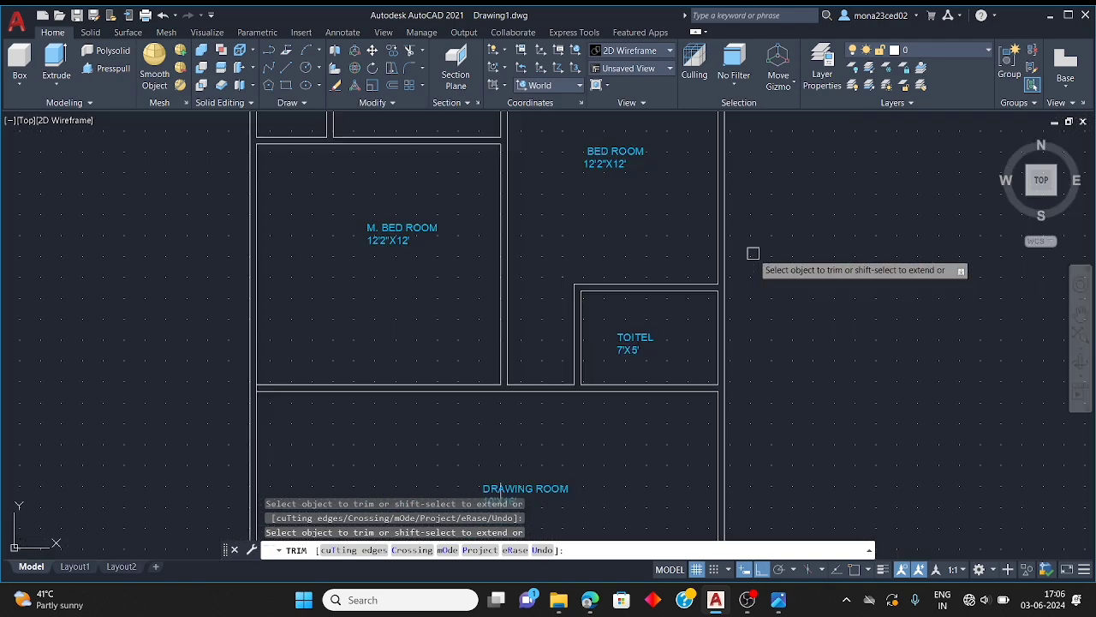
{"action": "scroll", "coordinate": [444, 360], "scroll_direction": "up", "scroll_amount": 6}
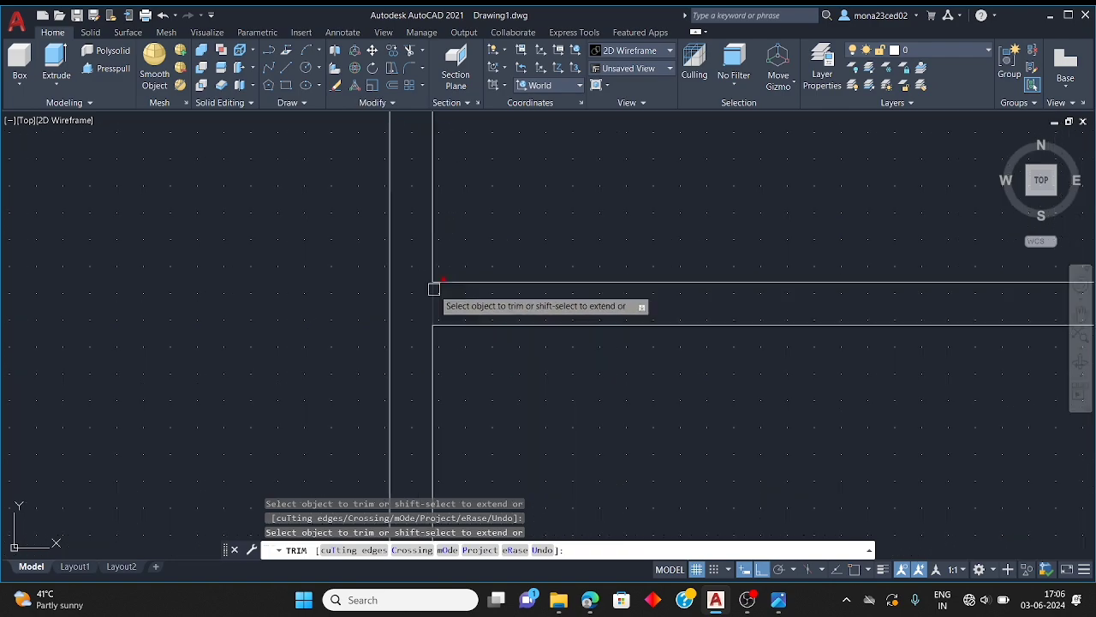
{"action": "scroll", "coordinate": [473, 280], "scroll_direction": "down", "scroll_amount": 6}
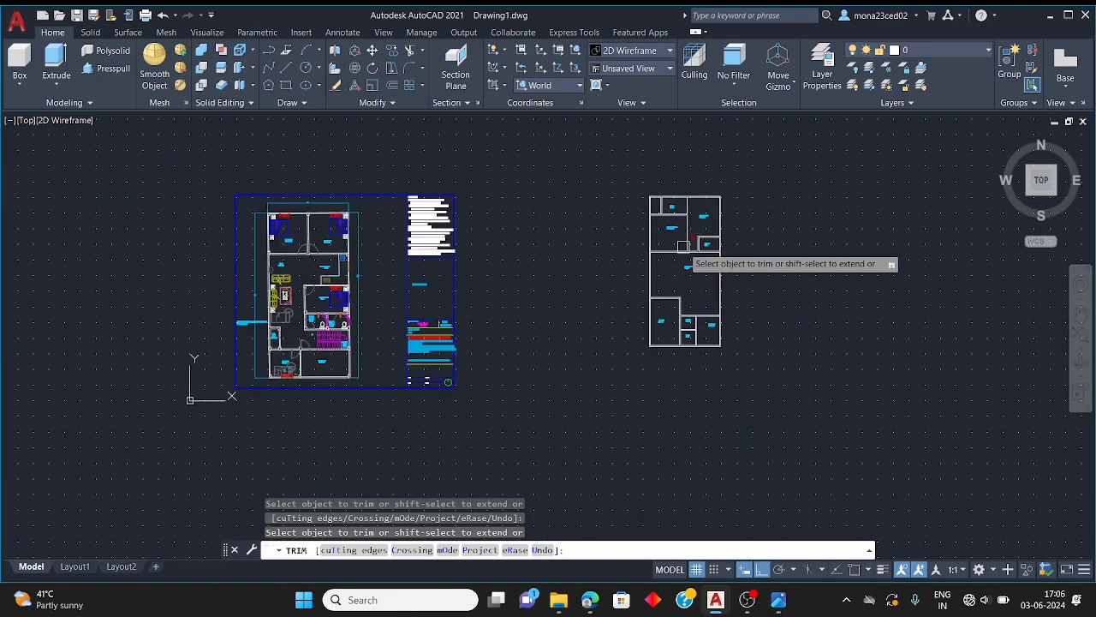
{"action": "scroll", "coordinate": [698, 268], "scroll_direction": "up", "scroll_amount": 4}
{"action": "scroll", "coordinate": [617, 238], "scroll_direction": "up", "scroll_amount": 8}
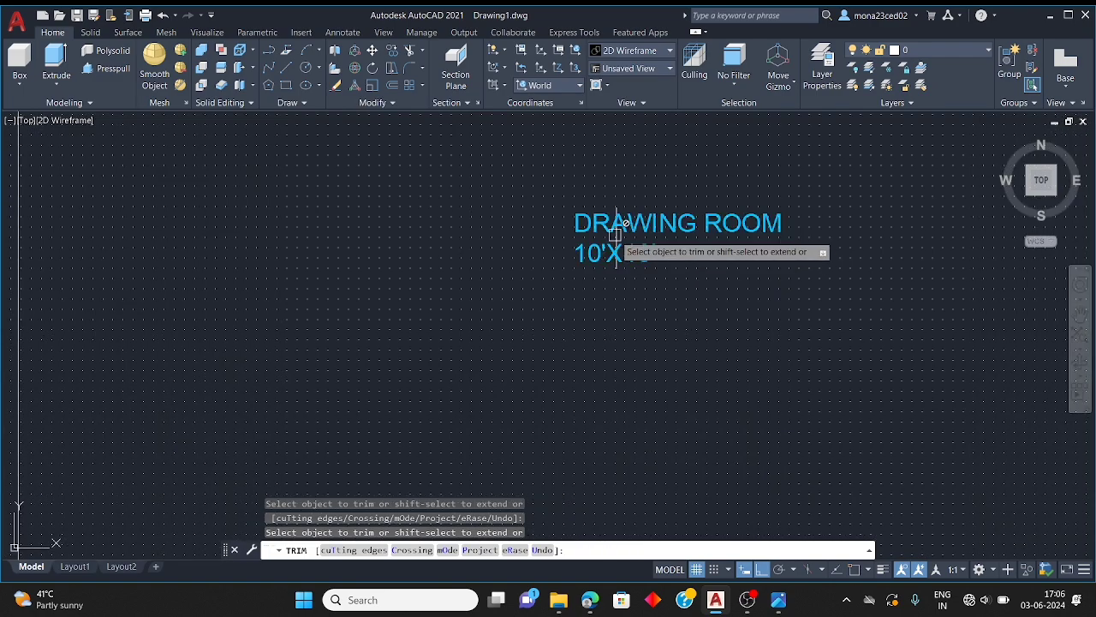
{"action": "scroll", "coordinate": [614, 236], "scroll_direction": "down", "scroll_amount": 7}
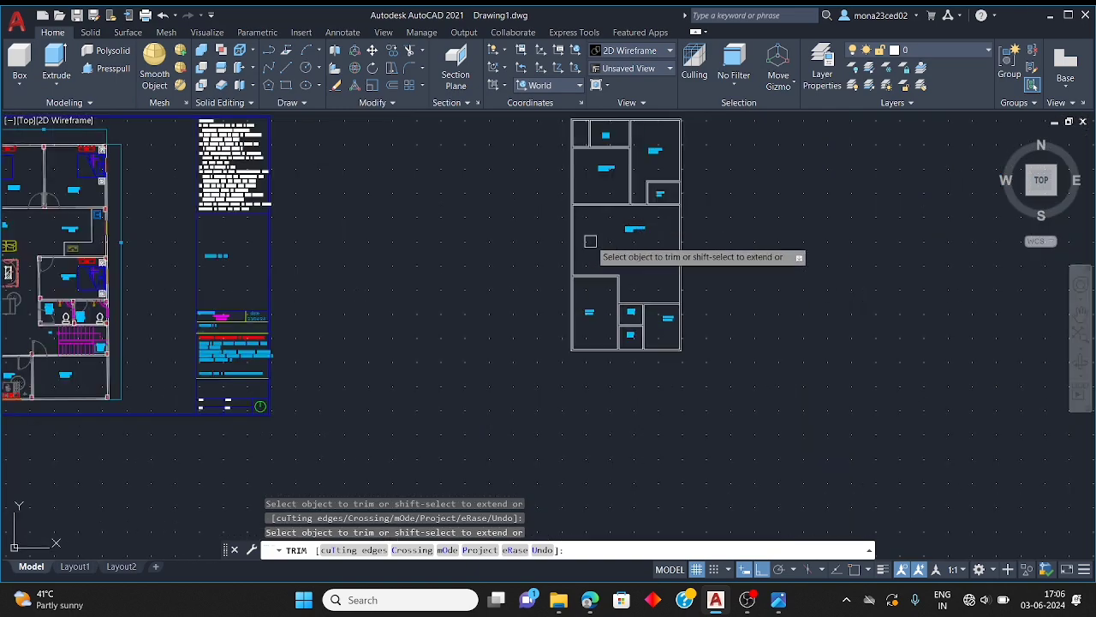
{"action": "scroll", "coordinate": [591, 237], "scroll_direction": "up", "scroll_amount": 4}
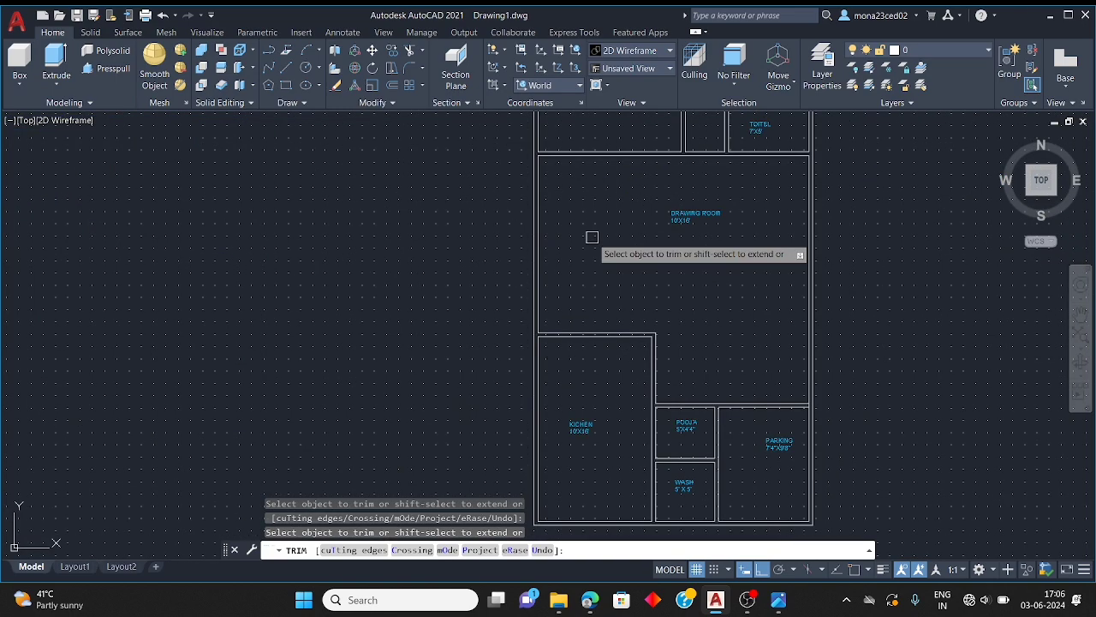
Leave the Trim command and examine the staircase beside the drawing room in the reference floor plan image
{"action": "key", "text": "Escape"}
{"action": "key", "text": "Escape"}
{"action": "key", "text": "Escape"}
{"action": "key", "text": "Escape"}
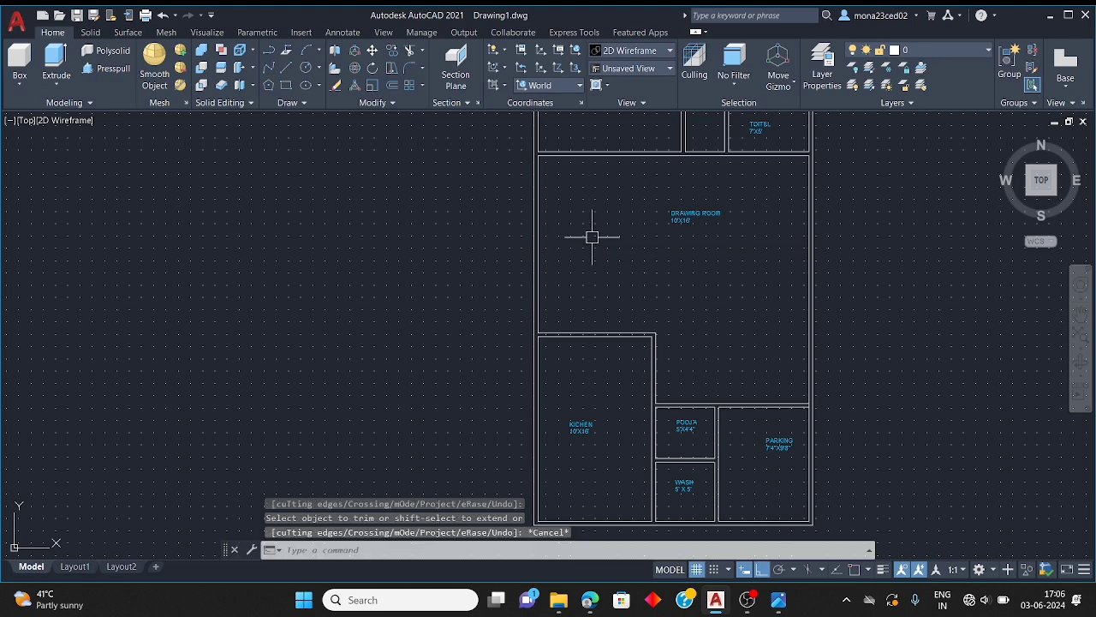
{"action": "left_click", "coordinate": [781, 602]}
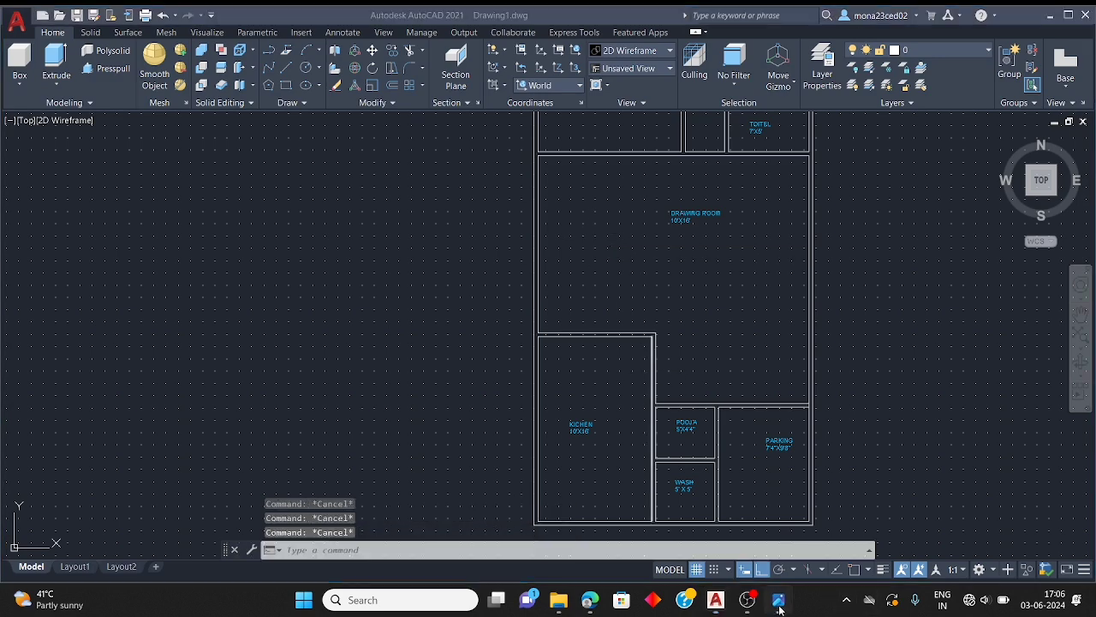
{"action": "scroll", "coordinate": [436, 283], "scroll_direction": "down", "scroll_amount": 2}
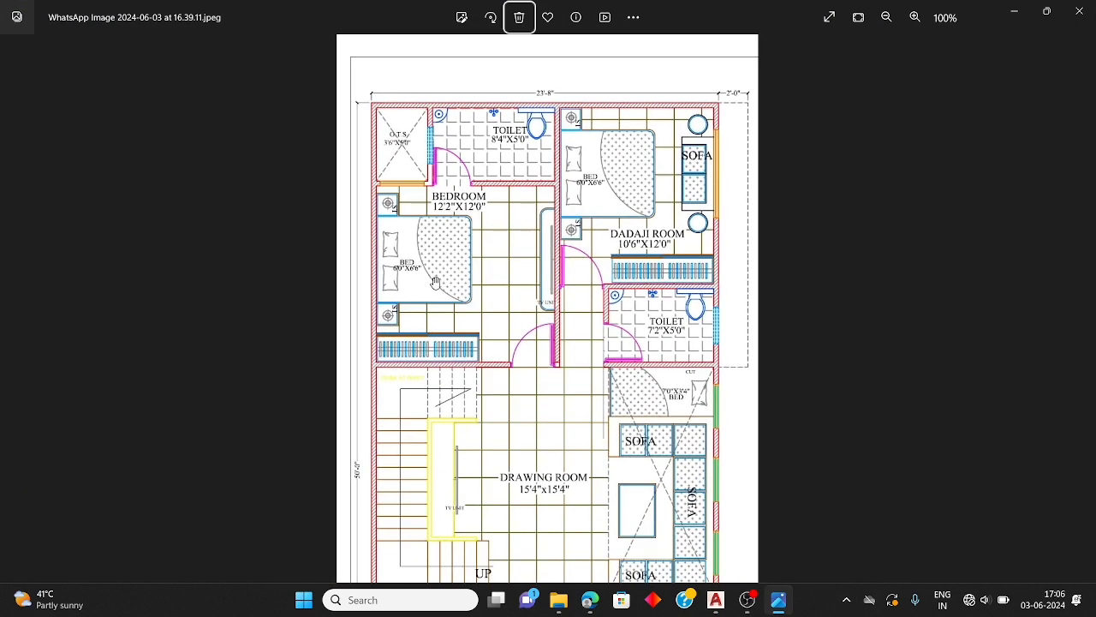
{"action": "scroll", "coordinate": [479, 518], "scroll_direction": "up", "scroll_amount": 1}
{"action": "scroll", "coordinate": [485, 508], "scroll_direction": "up", "scroll_amount": 2}
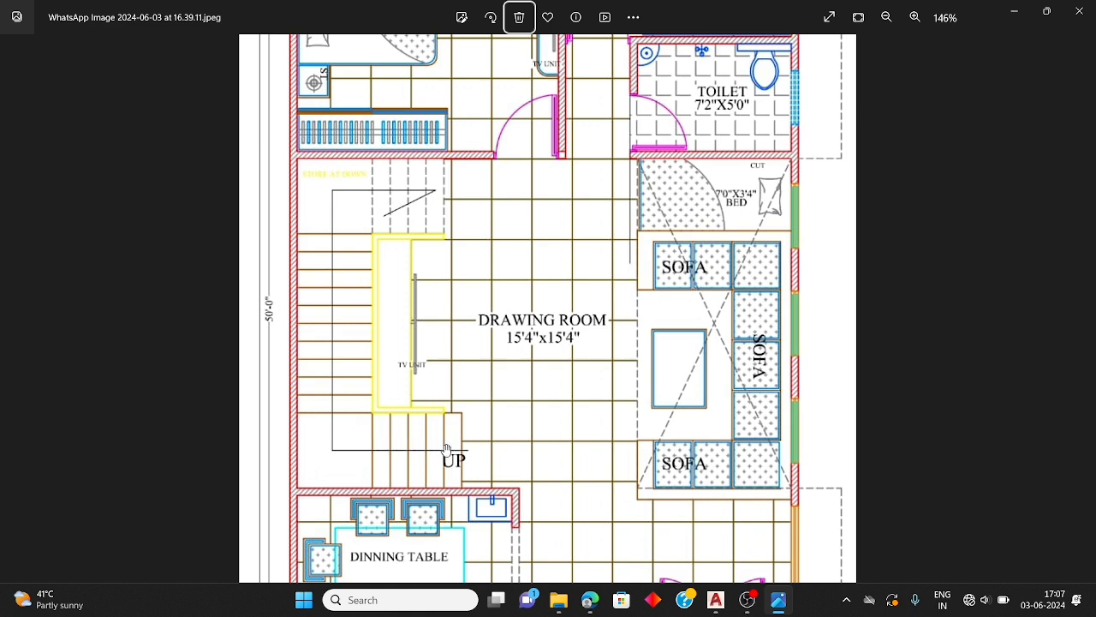
{"action": "left_click", "coordinate": [1019, 12]}
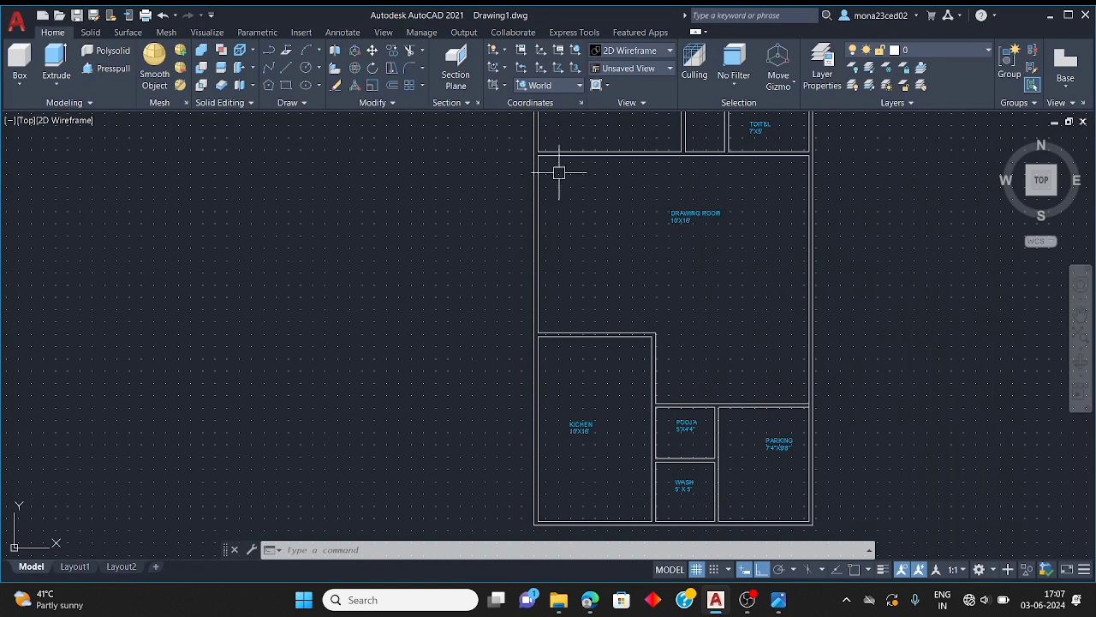
{"action": "scroll", "coordinate": [557, 171], "scroll_direction": "up", "scroll_amount": 3}
{"action": "key", "text": "Escape"}
{"action": "key", "text": "Escape"}
{"action": "key", "text": "Escape"}
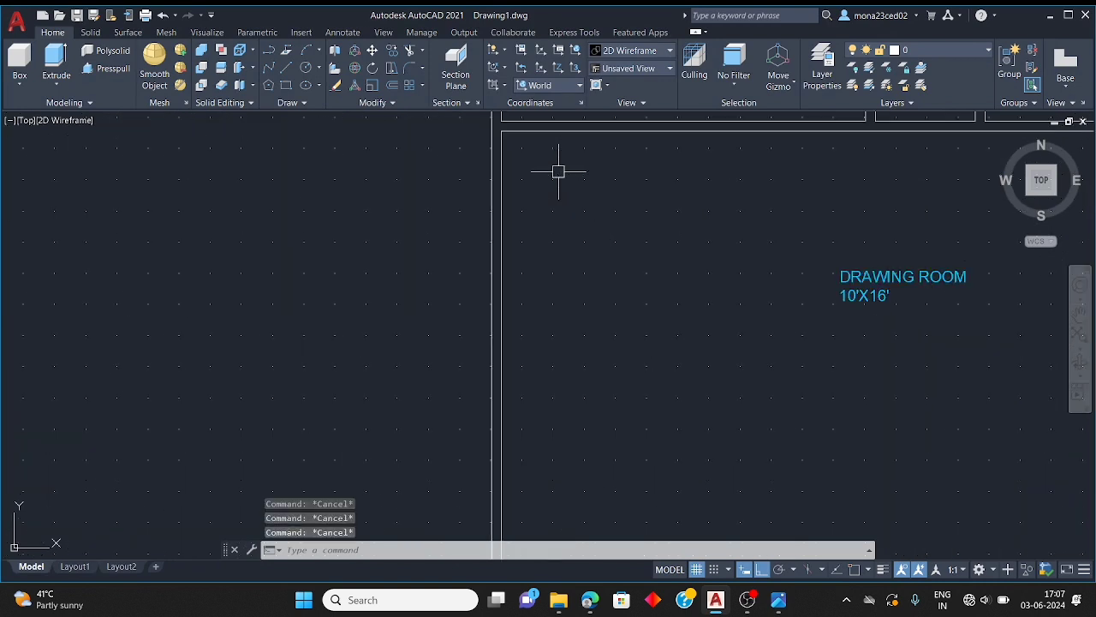
{"action": "type", "text": "3'"}
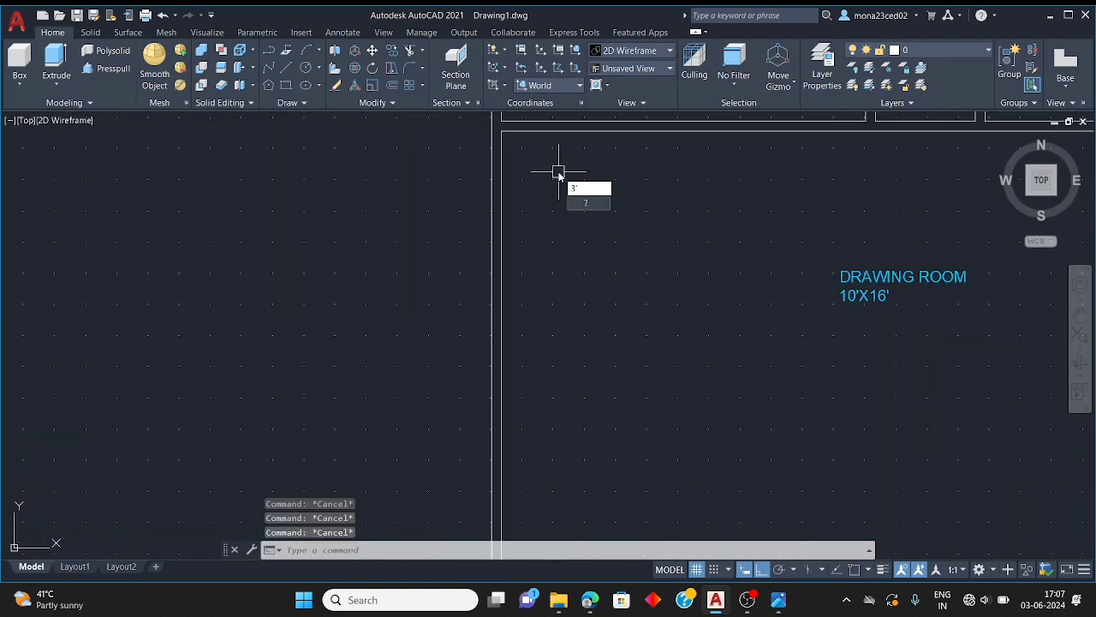
{"action": "key", "text": "Return"}
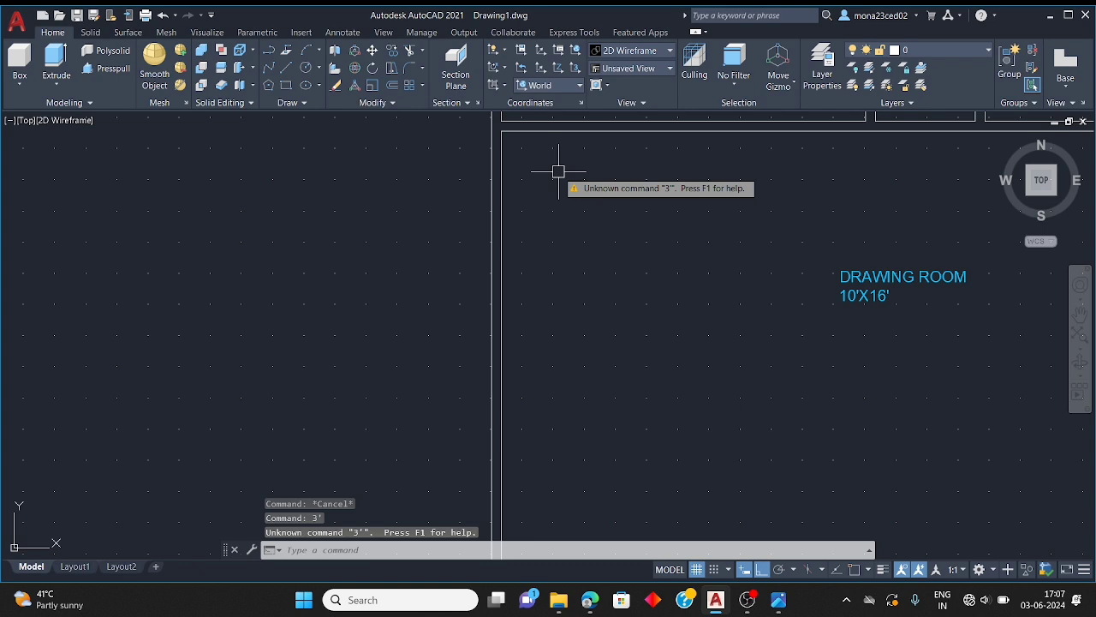
{"action": "key", "text": "Escape"}
{"action": "key", "text": "Escape"}
{"action": "key", "text": "Escape"}
Offset the drawing room's upper and left inner wall lines 3' into the room for the staircase
{"action": "type", "text": "O"}
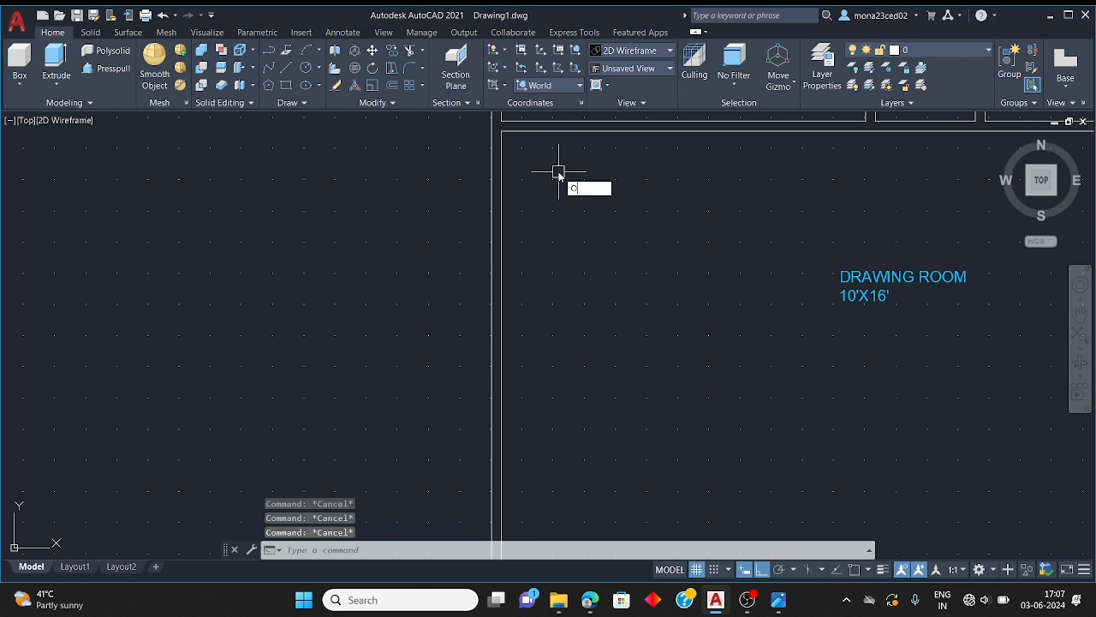
{"action": "key", "text": "Return"}
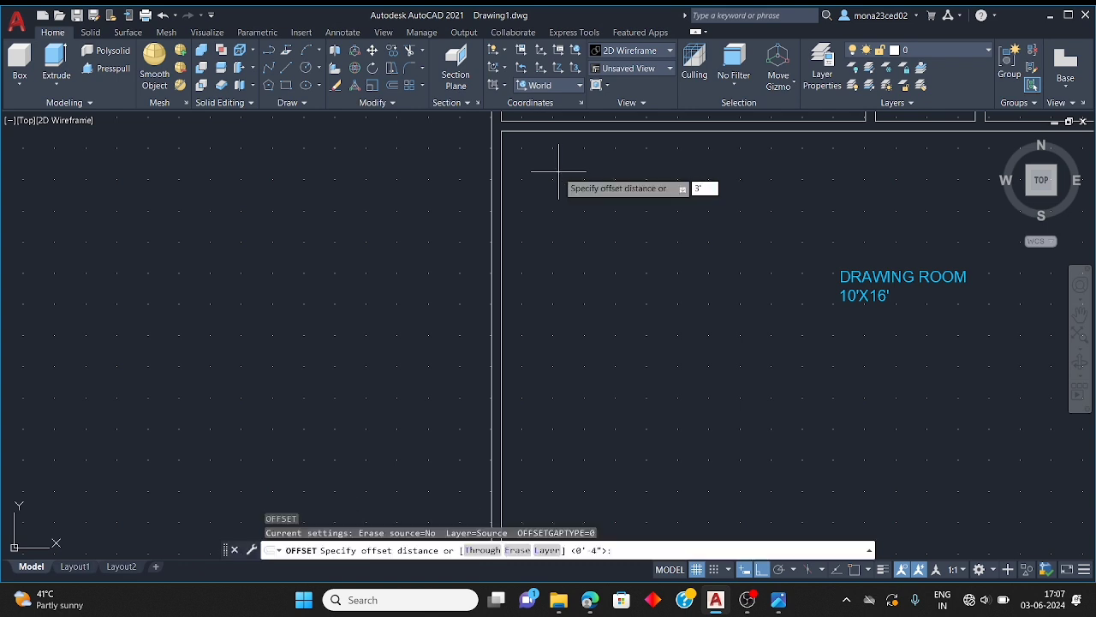
{"action": "type", "text": "3'"}
{"action": "key", "text": "Return"}
{"action": "left_click", "coordinate": [595, 134]}
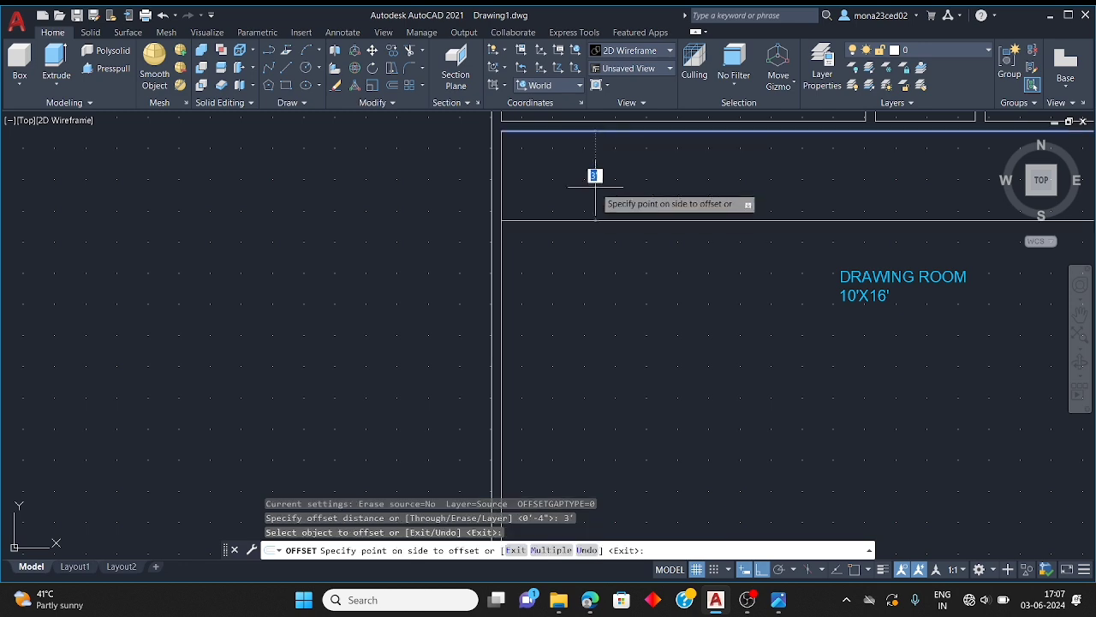
{"action": "left_click", "coordinate": [595, 178]}
{"action": "left_click", "coordinate": [501, 265]}
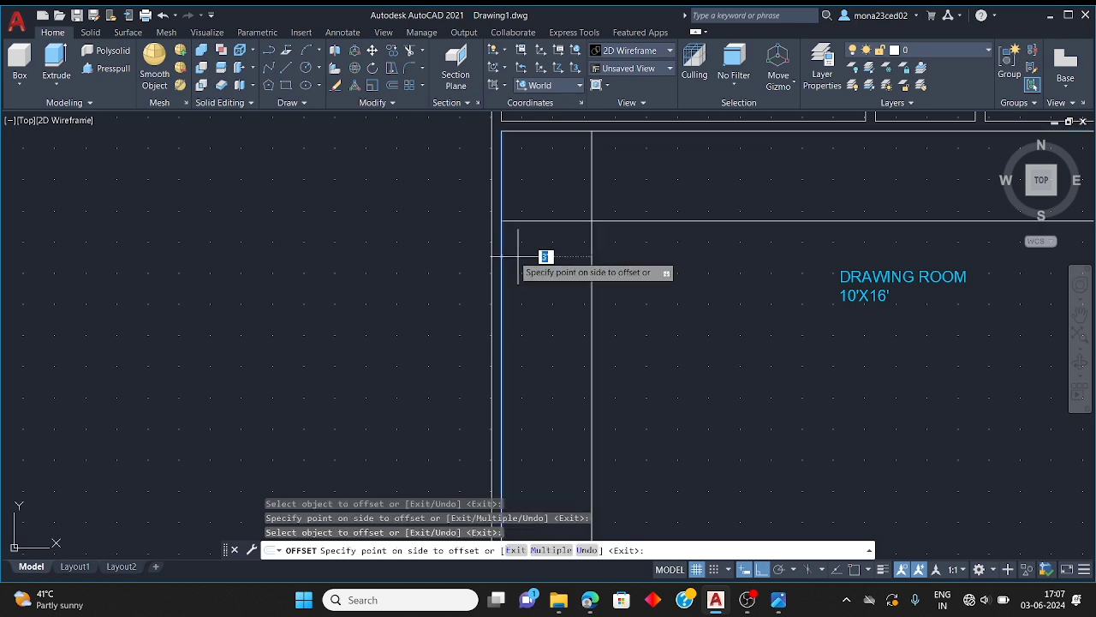
{"action": "left_click", "coordinate": [520, 257]}
Offset the kitchen's upper wall line 3' up into the drawing room as the lower staircase boundary
{"action": "scroll", "coordinate": [605, 463], "scroll_direction": "down", "scroll_amount": 3}
{"action": "scroll", "coordinate": [578, 396], "scroll_direction": "up", "scroll_amount": 3}
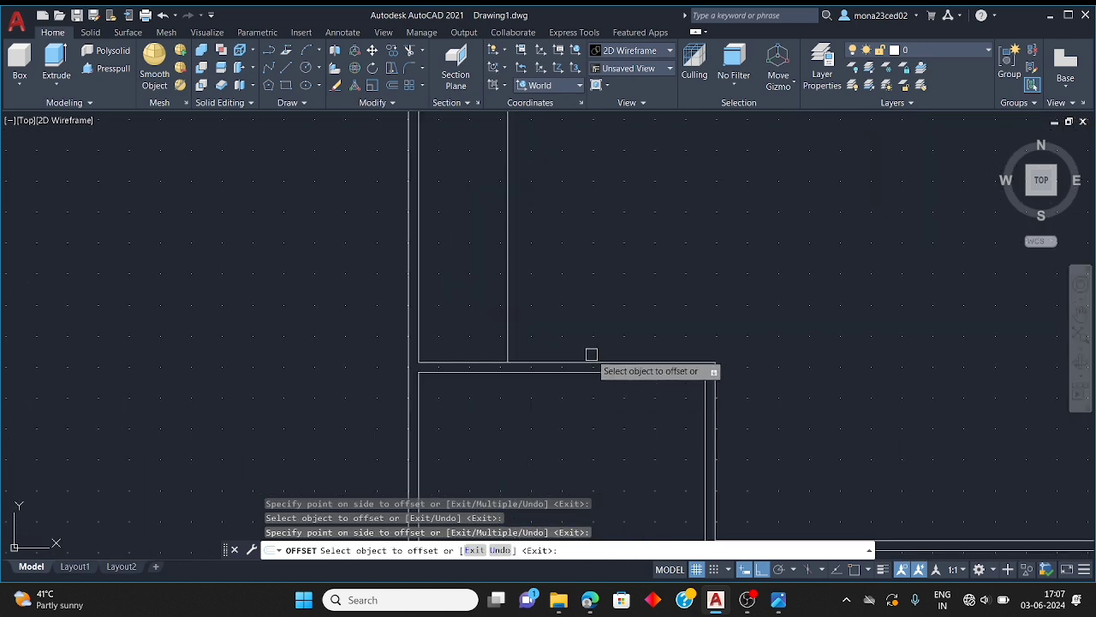
{"action": "left_click", "coordinate": [591, 361]}
{"action": "left_click", "coordinate": [565, 317]}
{"action": "scroll", "coordinate": [510, 317], "scroll_direction": "down", "scroll_amount": 3}
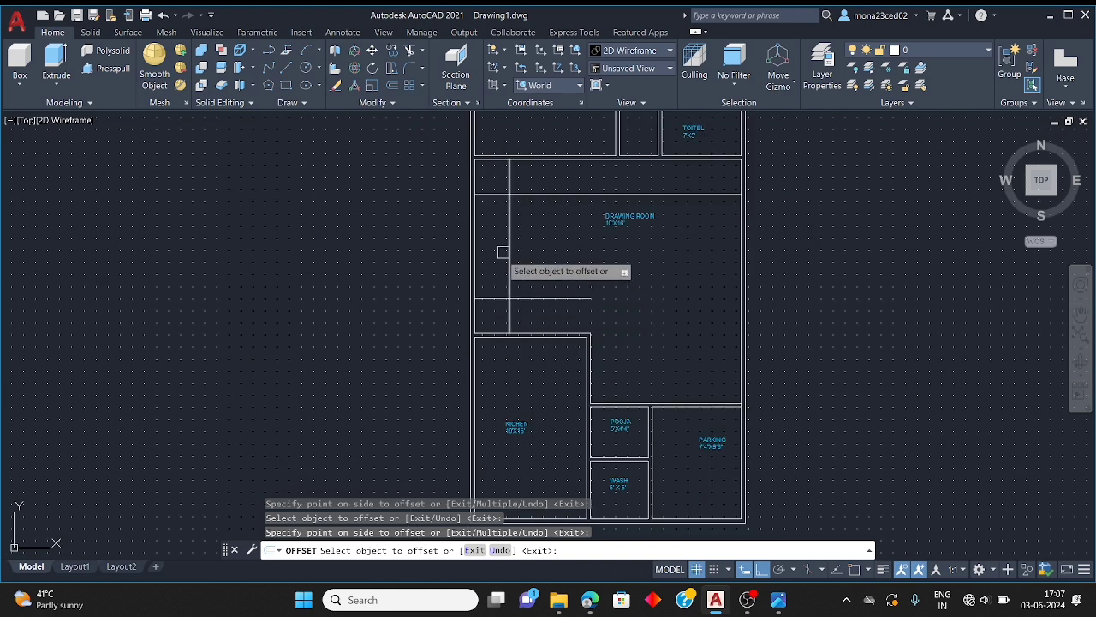
{"action": "scroll", "coordinate": [587, 320], "scroll_direction": "up", "scroll_amount": 5}
{"action": "scroll", "coordinate": [560, 228], "scroll_direction": "down", "scroll_amount": 4}
{"action": "scroll", "coordinate": [560, 227], "scroll_direction": "up", "scroll_amount": 3}
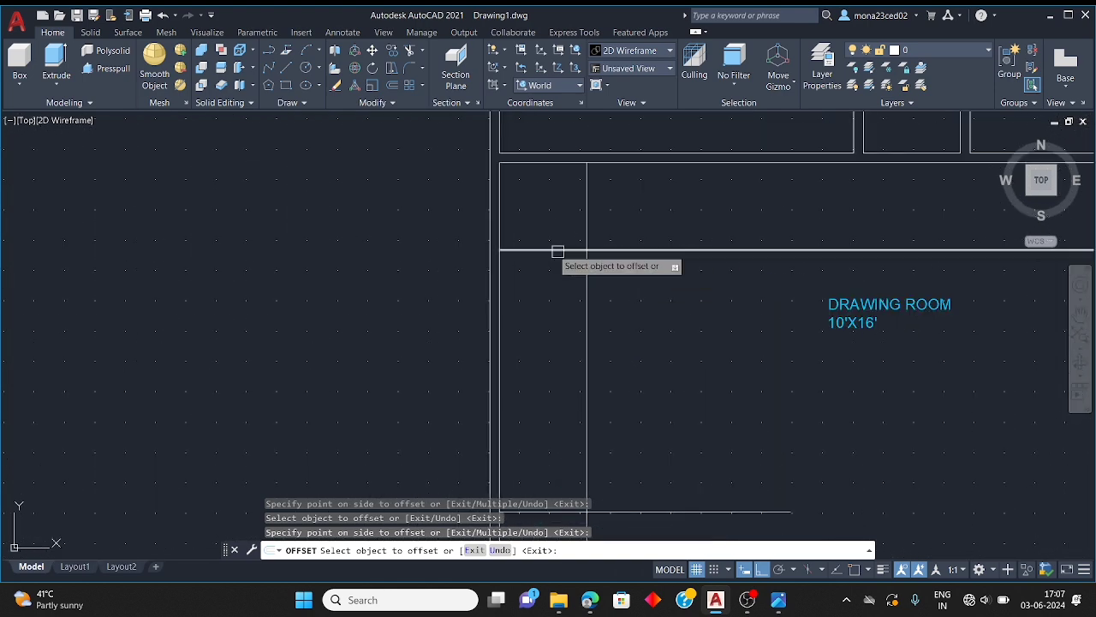
{"action": "key", "text": "Escape"}
{"action": "key", "text": "Escape"}
{"action": "key", "text": "Escape"}
{"action": "key", "text": "Escape"}
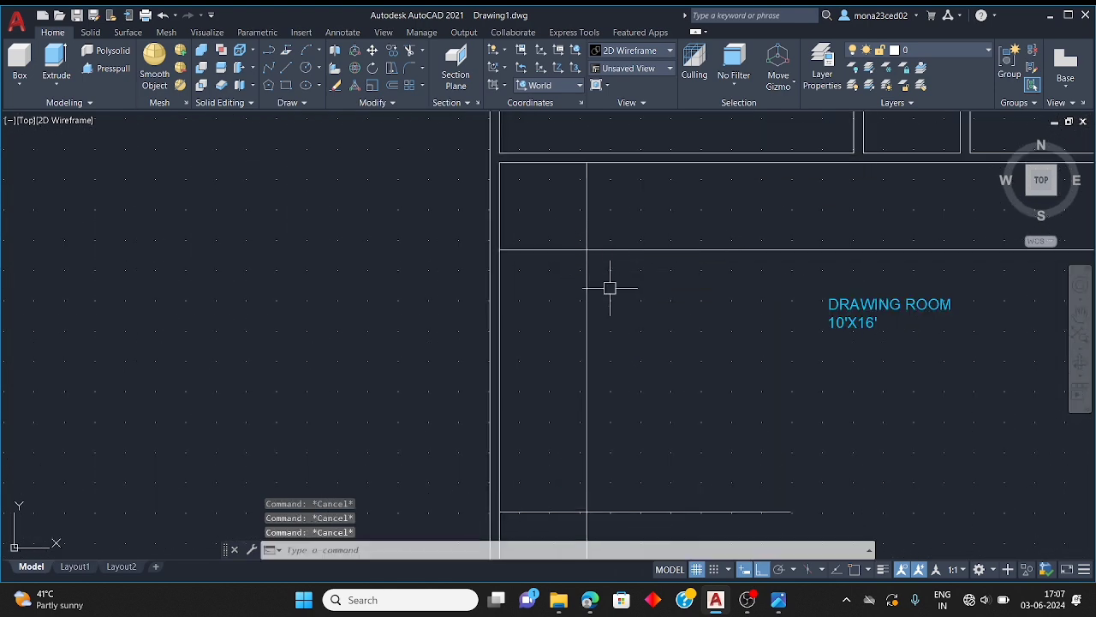
Examine the stair treads and landings beside the drawing room in the reference image, and return to the drawing
{"action": "left_click", "coordinate": [747, 600]}
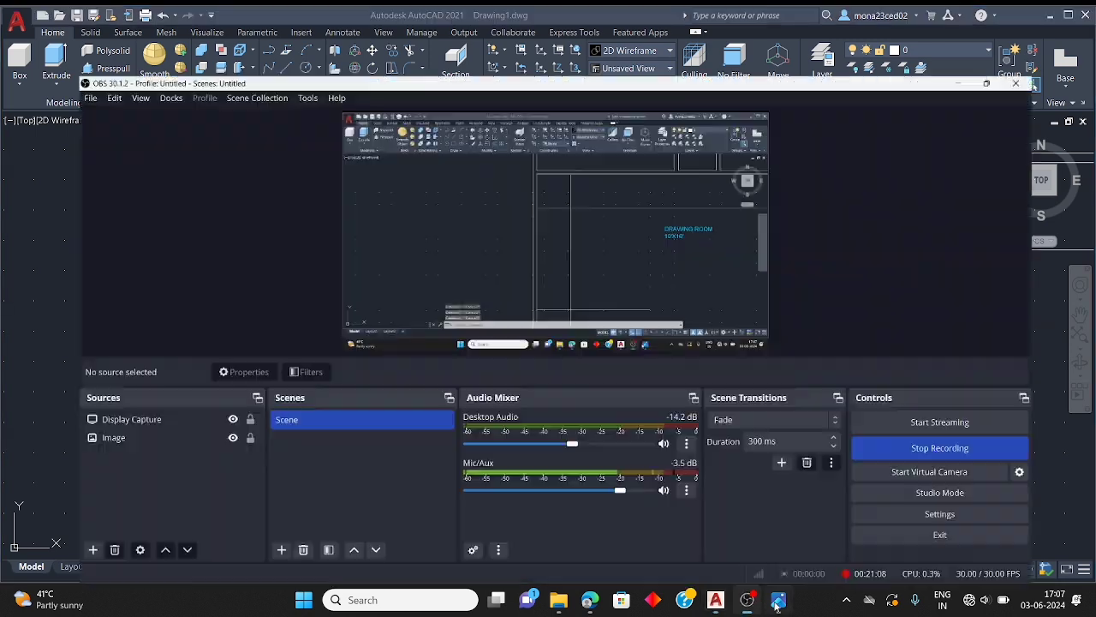
{"action": "left_click", "coordinate": [780, 602]}
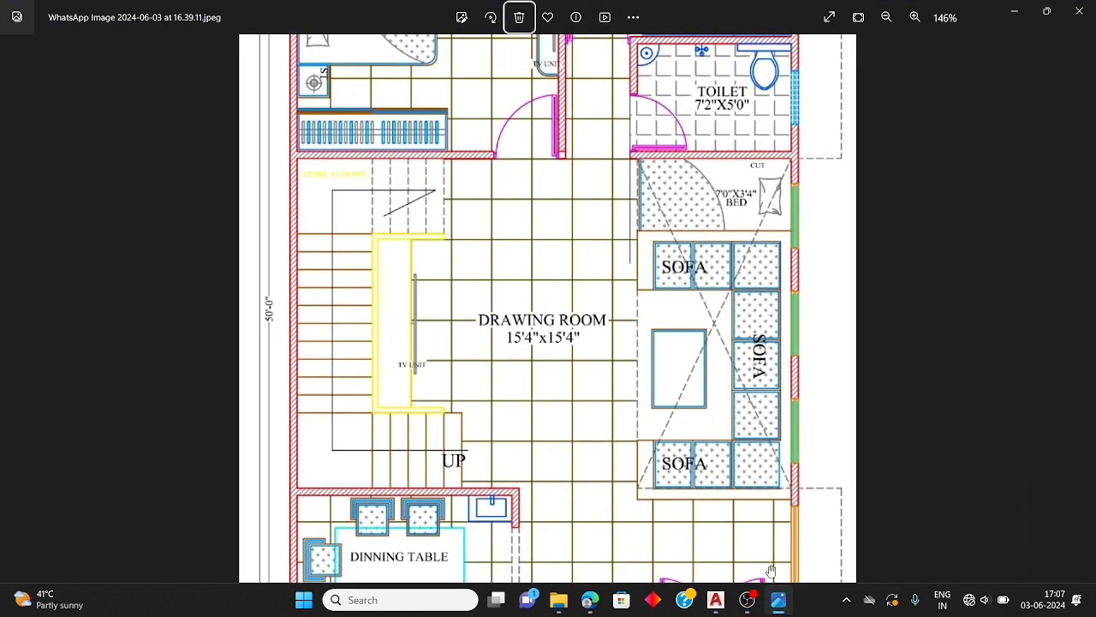
{"action": "mouse_move", "coordinate": [746, 599]}
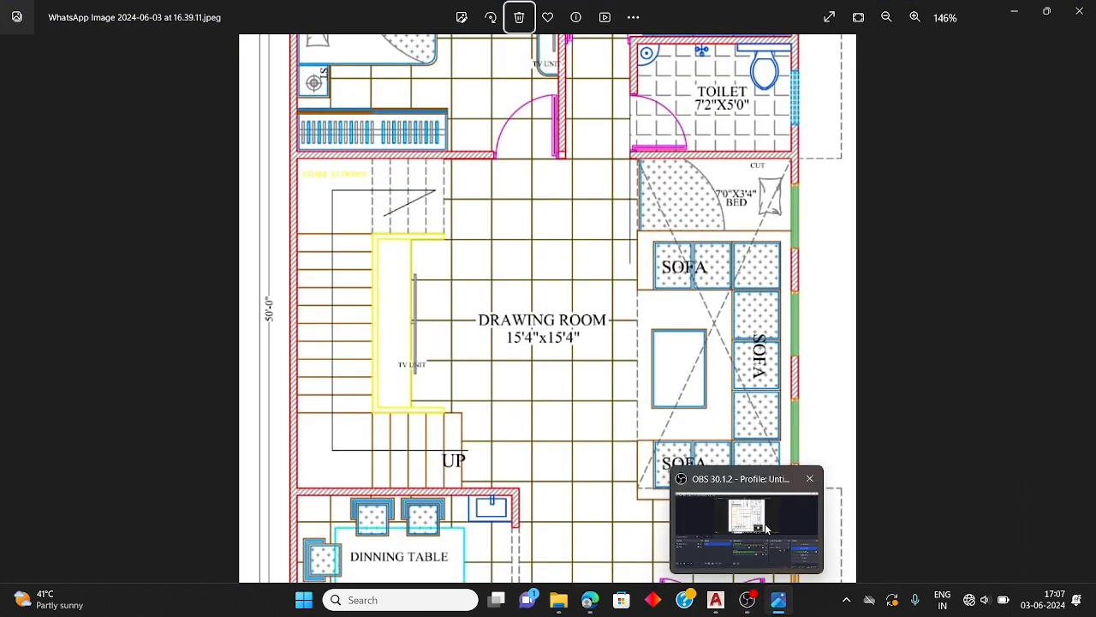
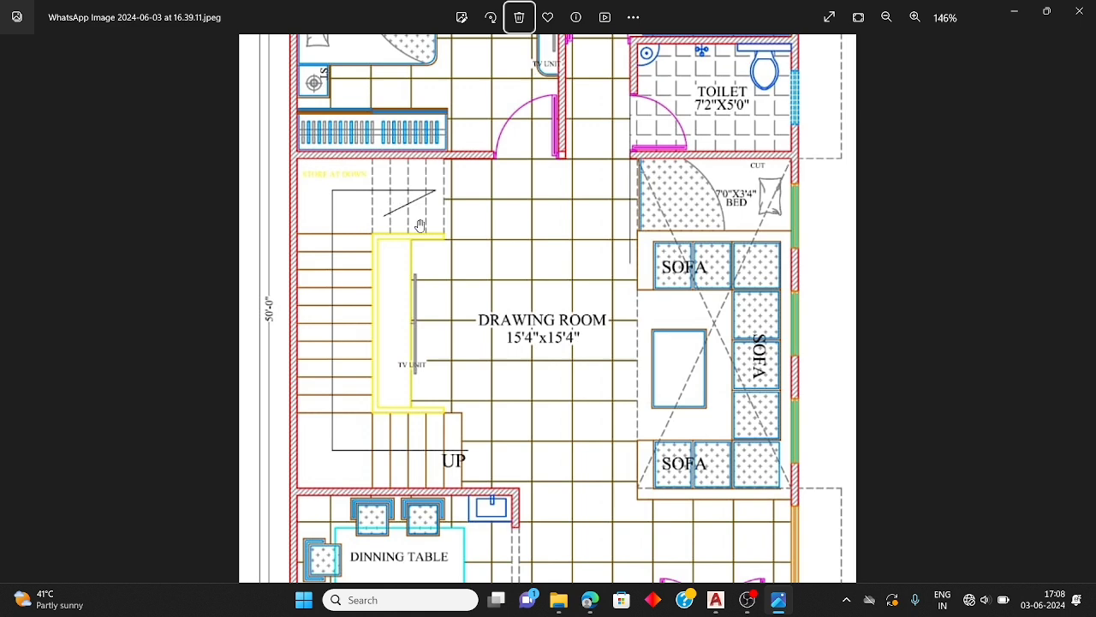
{"action": "left_click", "coordinate": [1013, 11]}
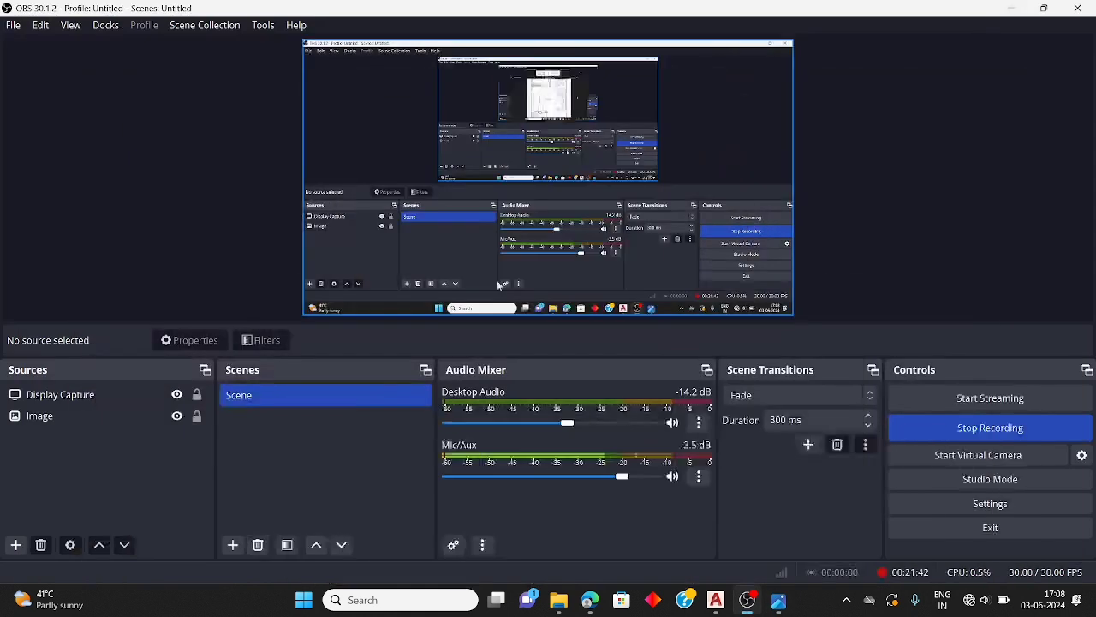
{"action": "left_click", "coordinate": [1012, 8]}
Offset the vertical stair line 10" toward the drawing room as the first tread line of the upper flight
{"action": "scroll", "coordinate": [555, 235], "scroll_direction": "down", "scroll_amount": 5}
{"action": "scroll", "coordinate": [563, 235], "scroll_direction": "up", "scroll_amount": 5}
{"action": "key", "text": "Escape"}
{"action": "key", "text": "Escape"}
{"action": "key", "text": "Escape"}
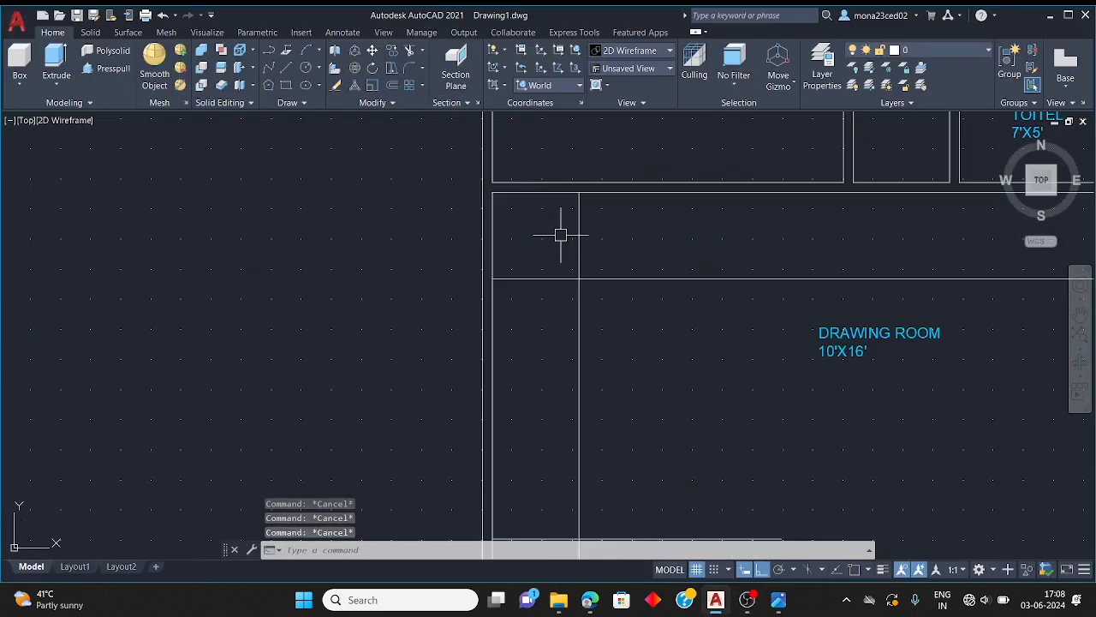
{"action": "type", "text": "o"}
{"action": "key", "text": "Return"}
{"action": "type", "text": "1"}
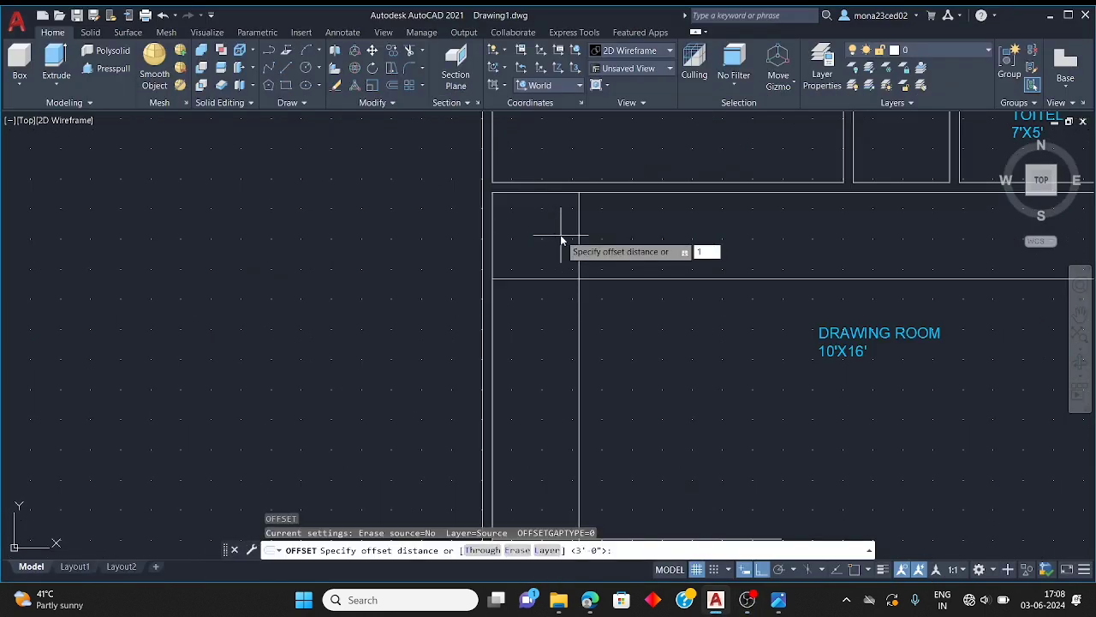
{"action": "type", "text": "0\""}
{"action": "key", "text": "Return"}
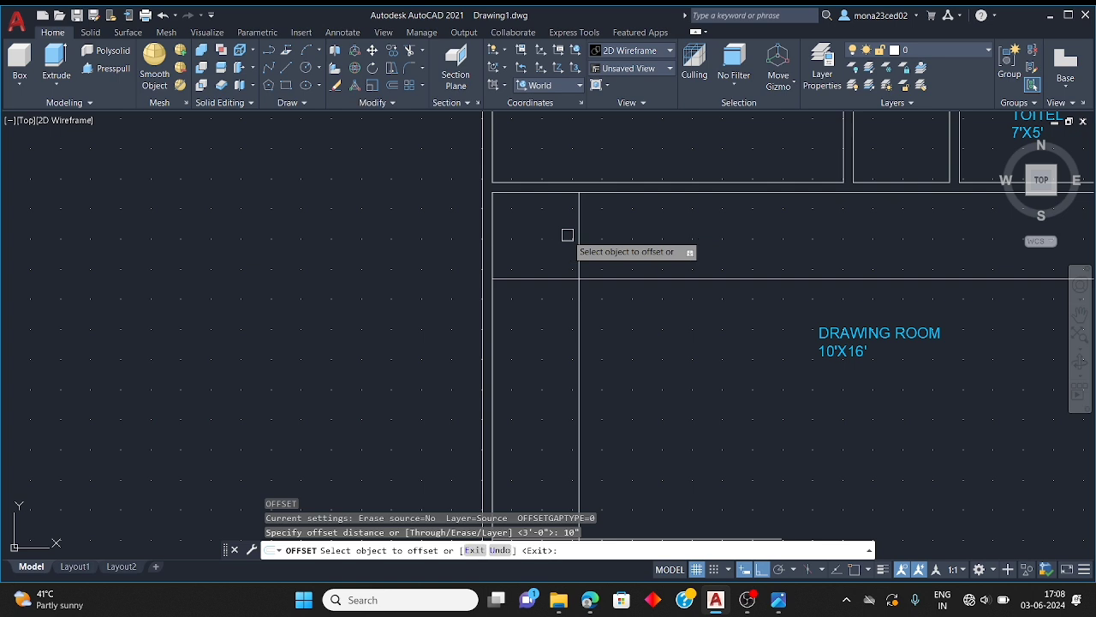
{"action": "left_click", "coordinate": [579, 241]}
{"action": "left_click", "coordinate": [611, 247]}
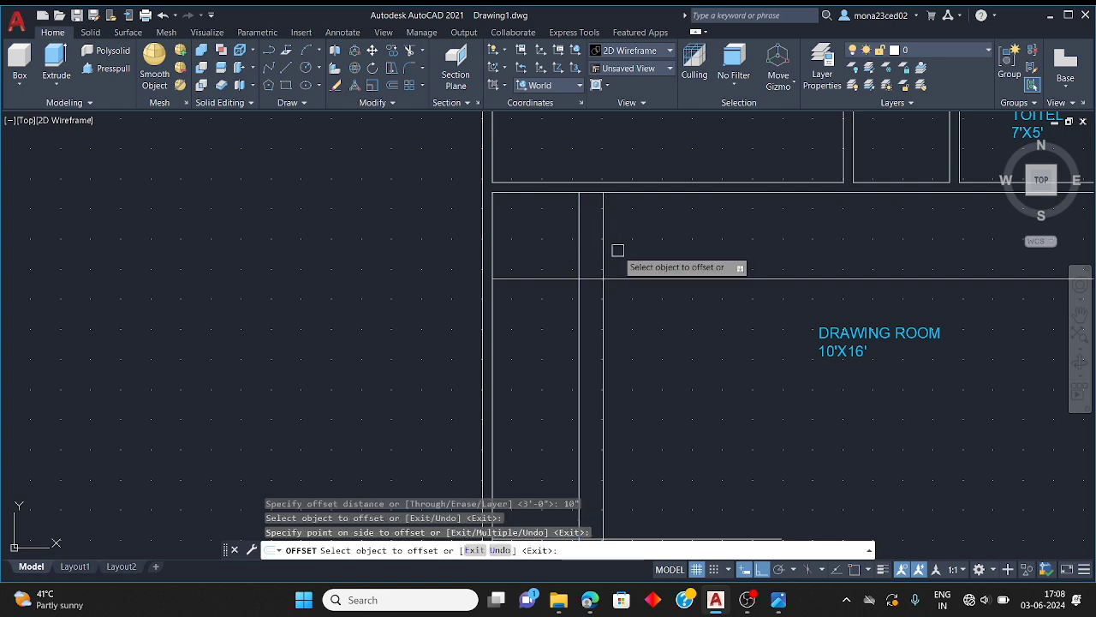
{"action": "key", "text": "Escape"}
{"action": "key", "text": "Escape"}
Trim the new tread line between the upper and lower horizontal stair lines
{"action": "type", "text": "T"}
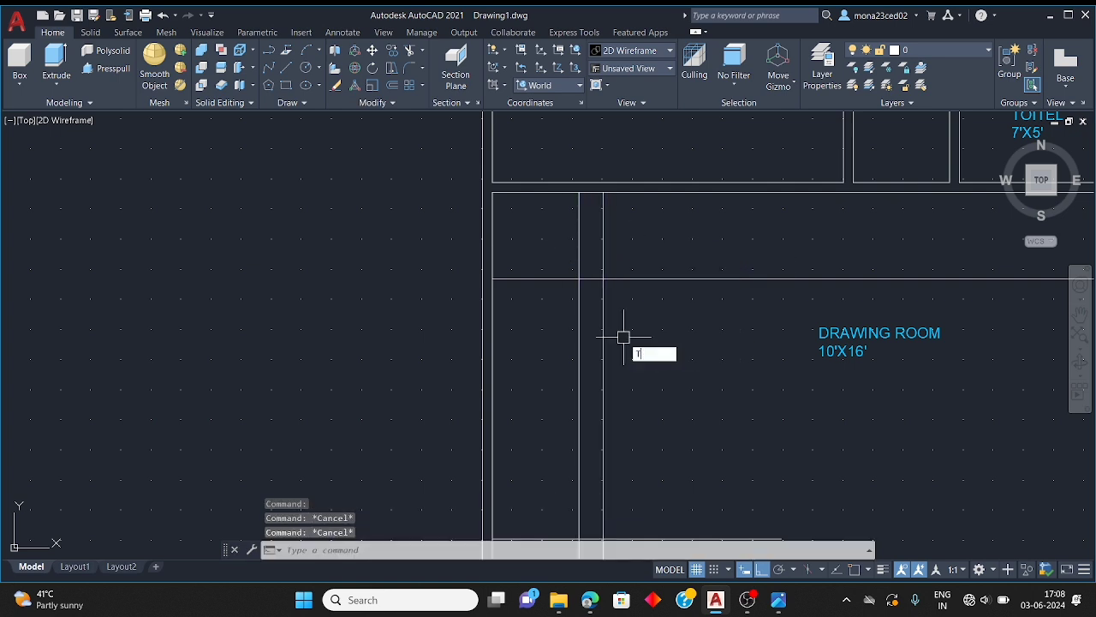
{"action": "type", "text": "R"}
{"action": "key", "text": "Return"}
{"action": "left_click", "coordinate": [603, 316]}
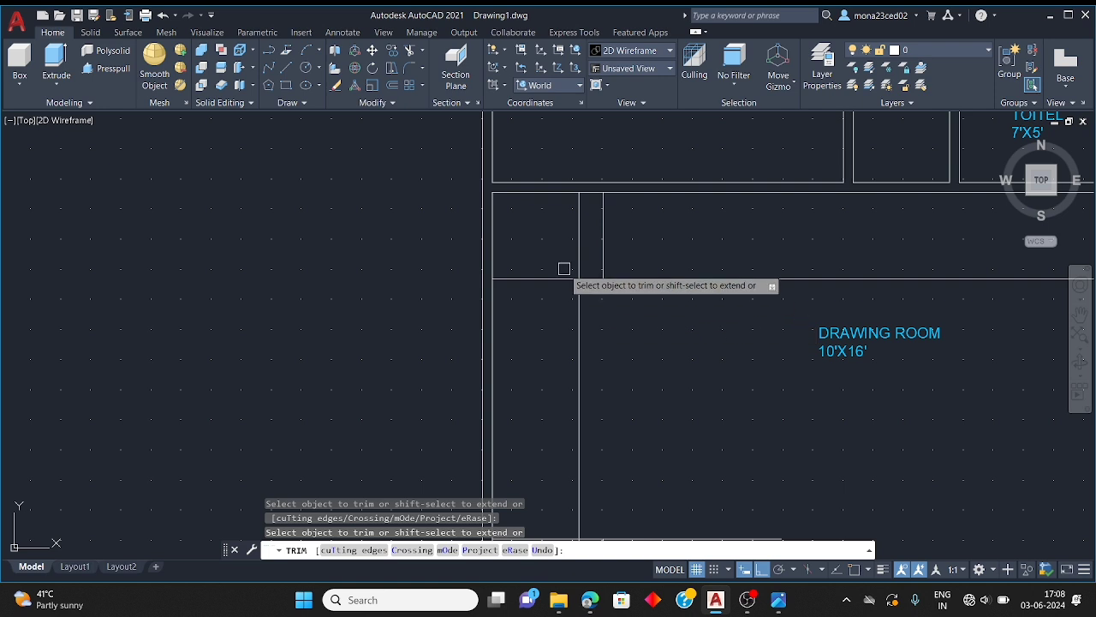
{"action": "key", "text": "Escape"}
{"action": "key", "text": "Escape"}
{"action": "key", "text": "Escape"}
Offset the first tread line of the upper flight three more times at 10" spacing toward the drawing room
{"action": "type", "text": "O"}
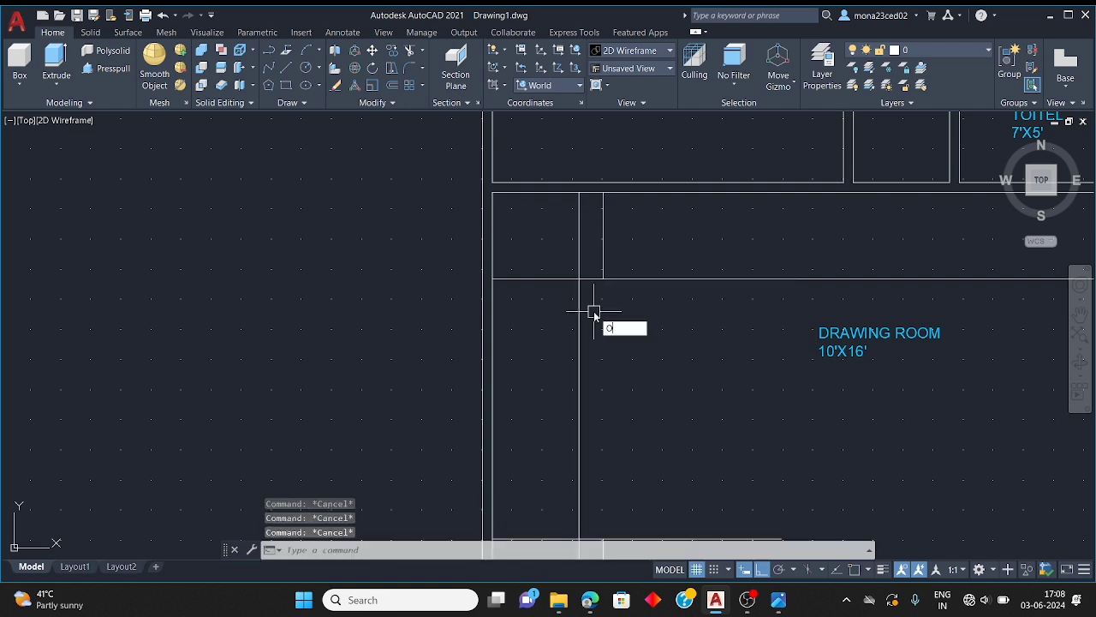
{"action": "key", "text": "Return"}
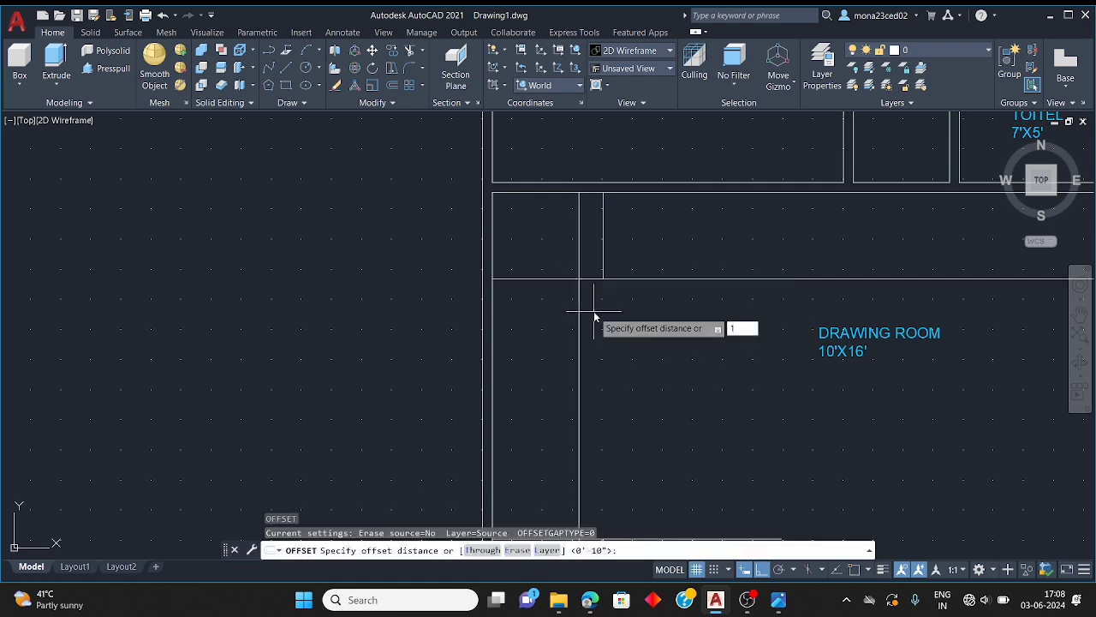
{"action": "type", "text": "10"}
{"action": "key", "text": "Return"}
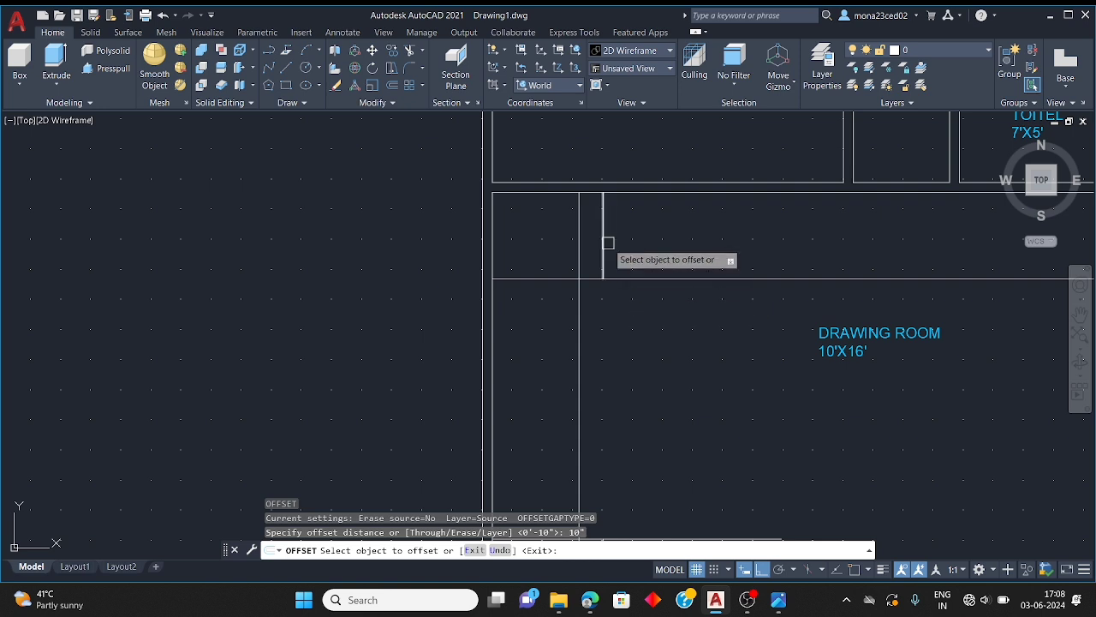
{"action": "left_click", "coordinate": [604, 244]}
{"action": "left_click", "coordinate": [619, 243]}
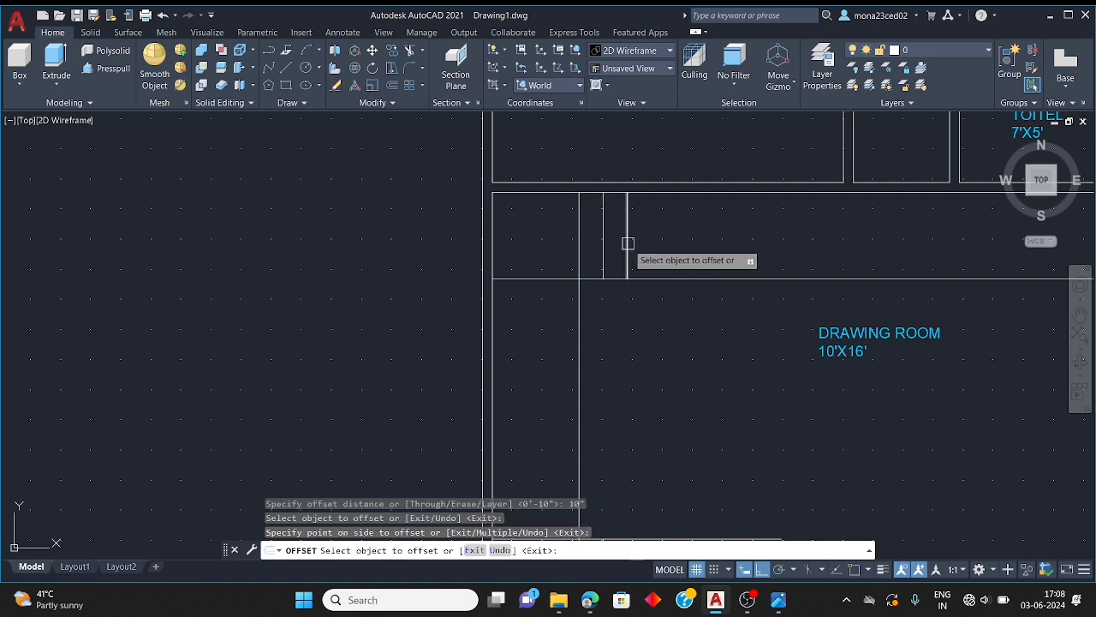
{"action": "left_click", "coordinate": [628, 243]}
{"action": "left_click", "coordinate": [640, 238]}
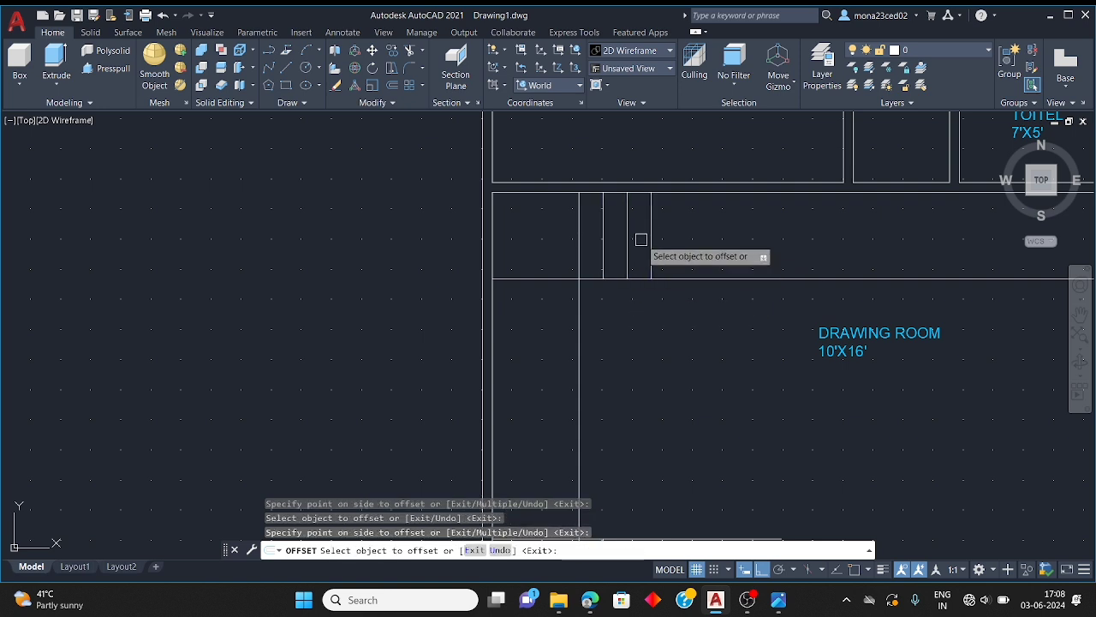
{"action": "left_click", "coordinate": [652, 227]}
{"action": "left_click", "coordinate": [685, 263]}
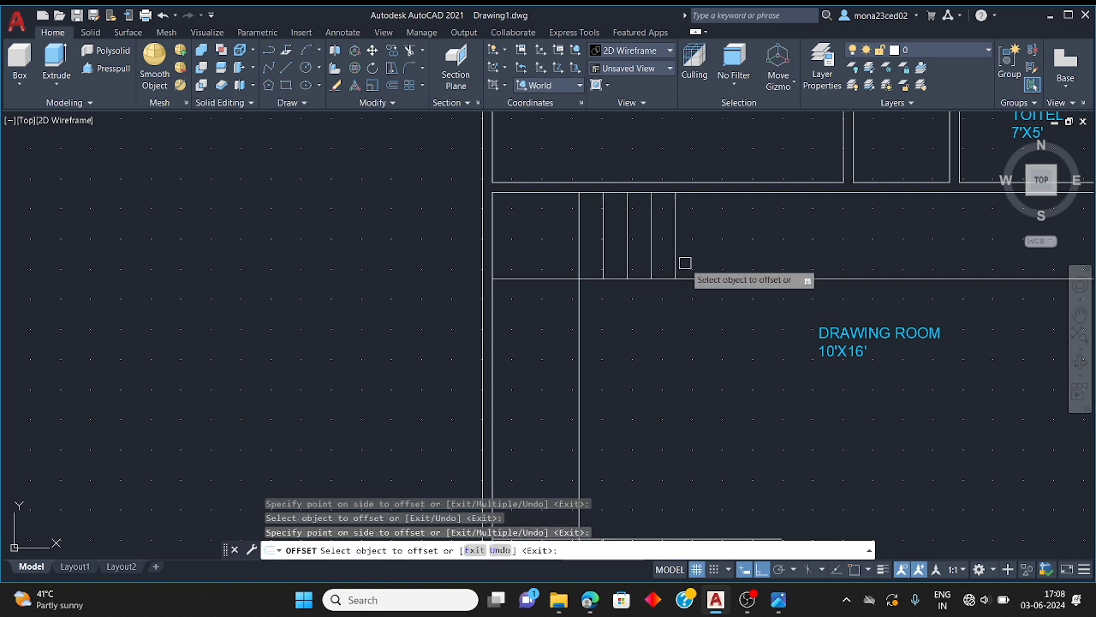
Offset the upper flight's lower boundary line 10" downward and trim it at the side flight's inner vertical line
{"action": "left_click", "coordinate": [543, 278]}
{"action": "left_click", "coordinate": [559, 346]}
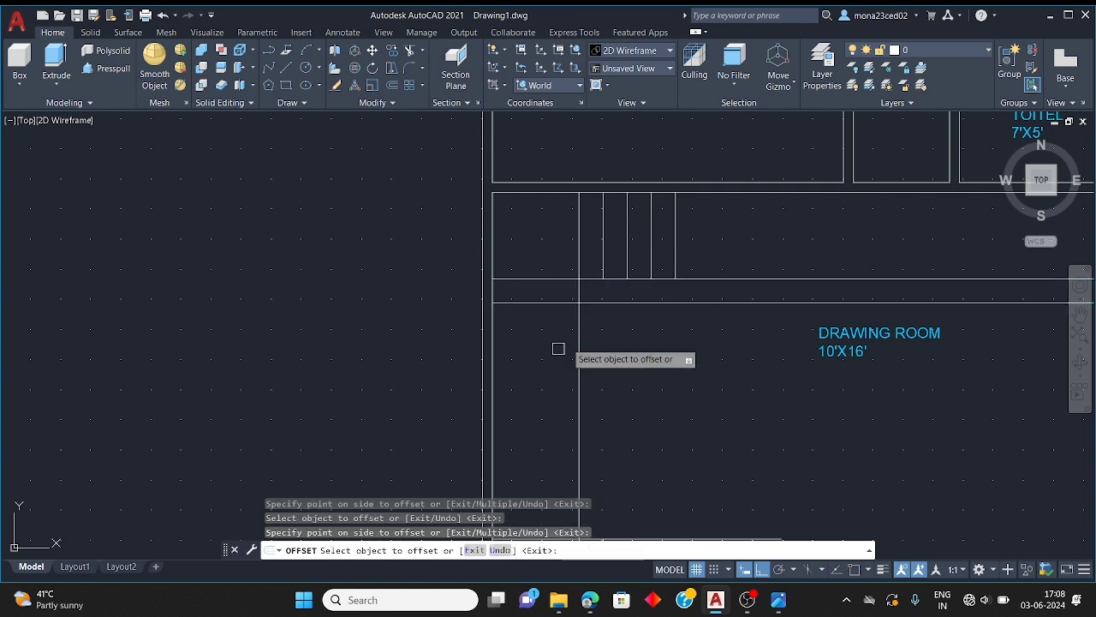
{"action": "key", "text": "Escape"}
{"action": "key", "text": "Escape"}
{"action": "type", "text": "r"}
{"action": "key", "text": "Return"}
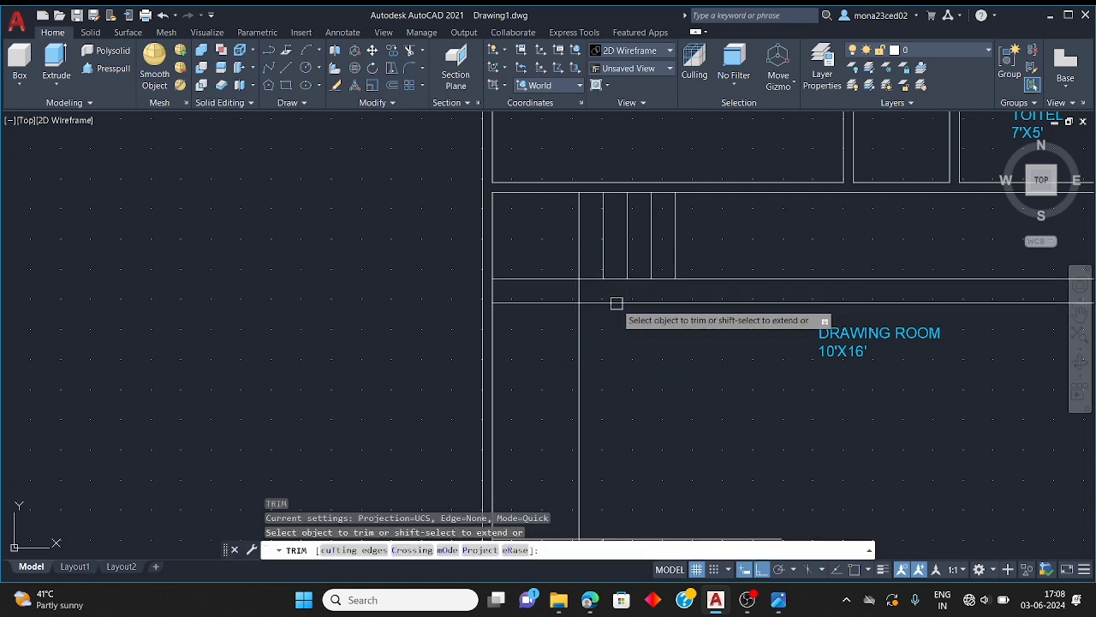
{"action": "left_click", "coordinate": [616, 302]}
{"action": "key", "text": "Escape"}
Offset the side flight's first tread line downward nine more times at 10" spacing to reach the lower landing
{"action": "type", "text": "o"}
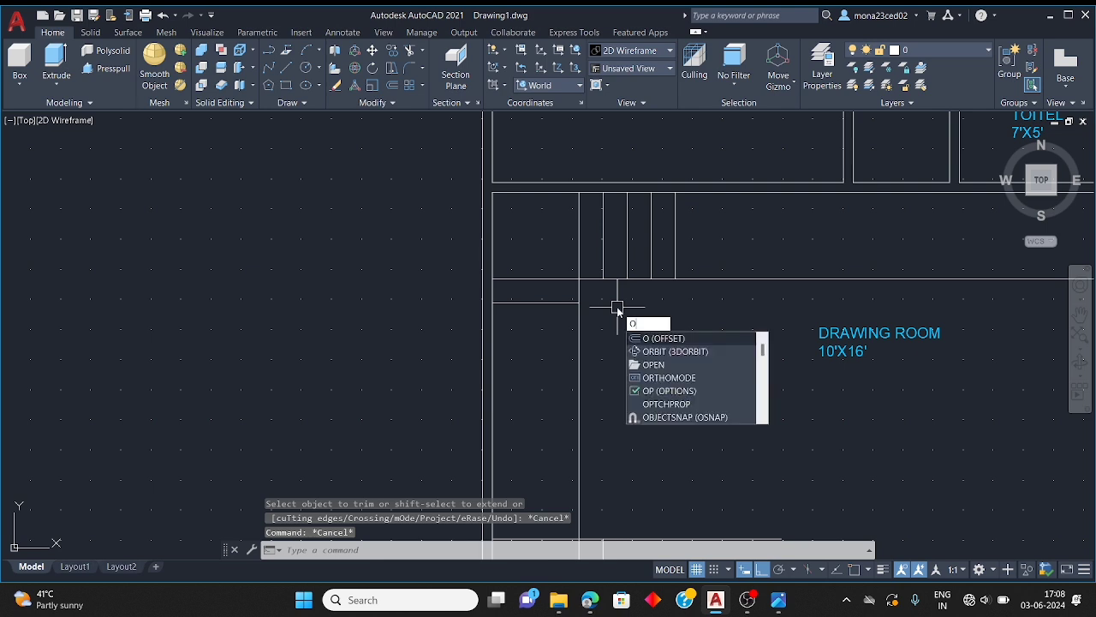
{"action": "key", "text": "Return"}
{"action": "type", "text": "10"}
{"action": "key", "text": "Return"}
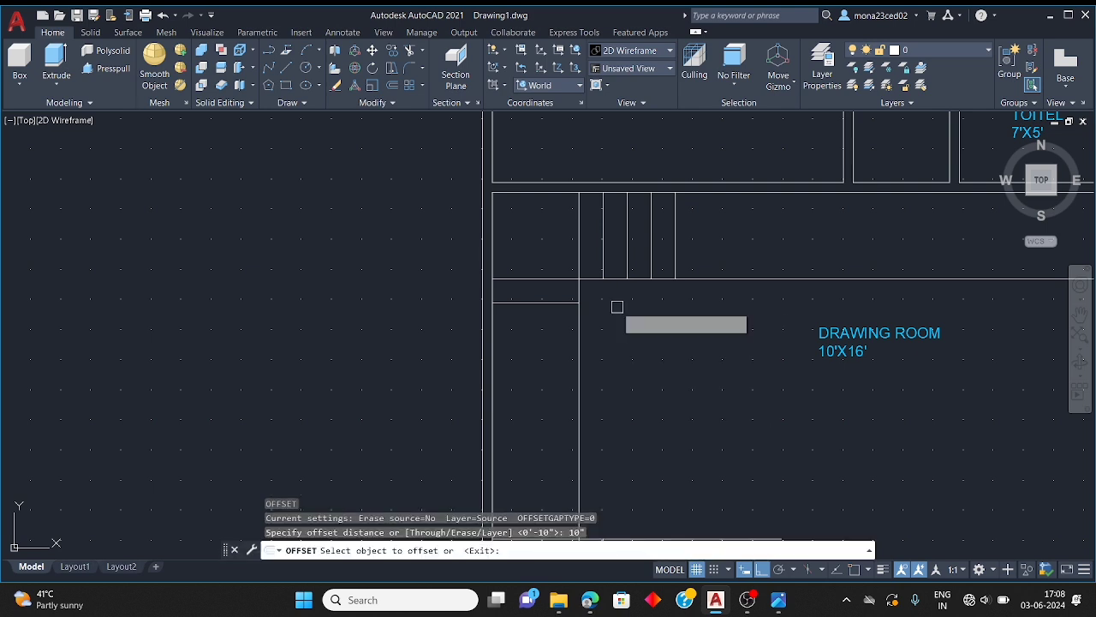
{"action": "left_click", "coordinate": [528, 302]}
{"action": "left_click", "coordinate": [531, 347]}
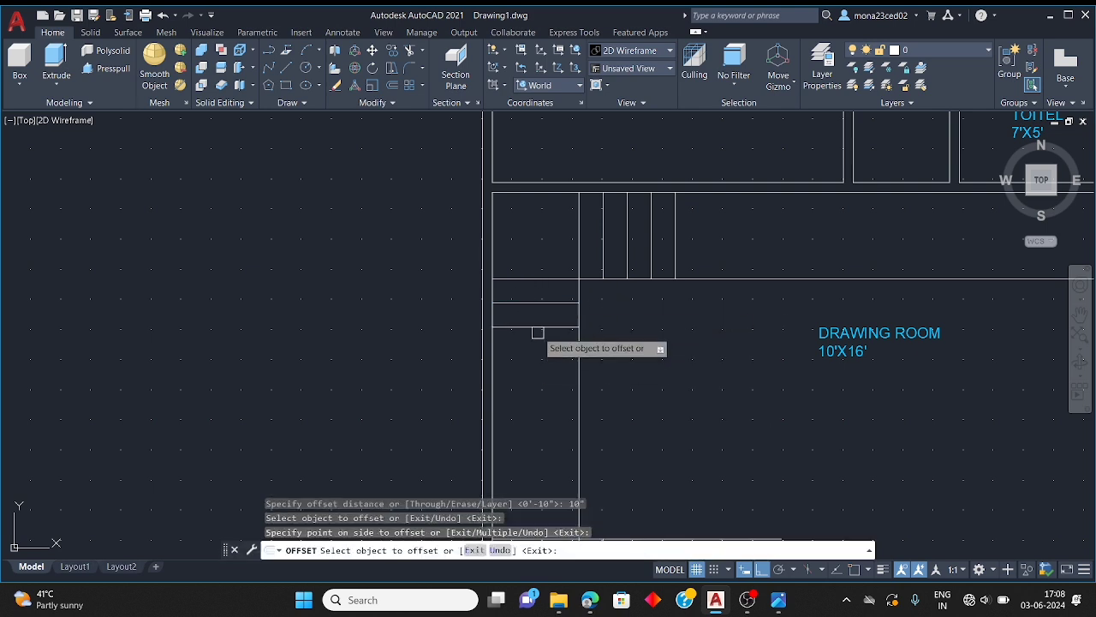
{"action": "left_click", "coordinate": [533, 326]}
{"action": "left_click", "coordinate": [537, 381]}
{"action": "left_click", "coordinate": [537, 353]}
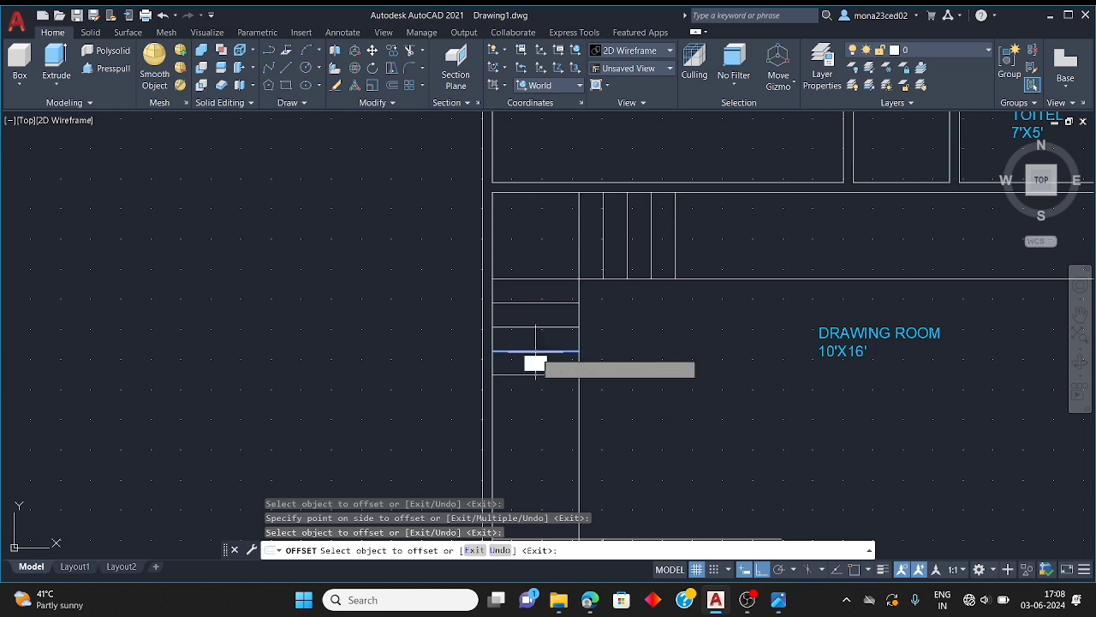
{"action": "left_click", "coordinate": [529, 368]}
{"action": "scroll", "coordinate": [509, 352], "scroll_direction": "down", "scroll_amount": 7}
{"action": "scroll", "coordinate": [495, 325], "scroll_direction": "up", "scroll_amount": 7}
{"action": "left_click", "coordinate": [497, 305]}
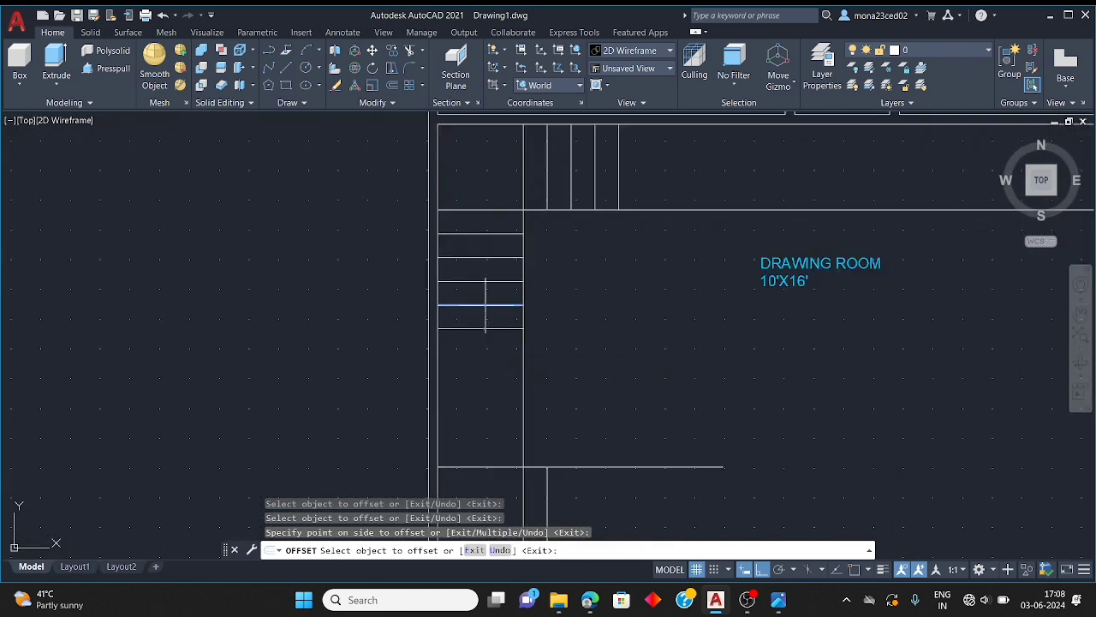
{"action": "left_click", "coordinate": [496, 347]}
{"action": "left_click", "coordinate": [493, 328]}
{"action": "left_click", "coordinate": [491, 380]}
{"action": "left_click", "coordinate": [490, 352]}
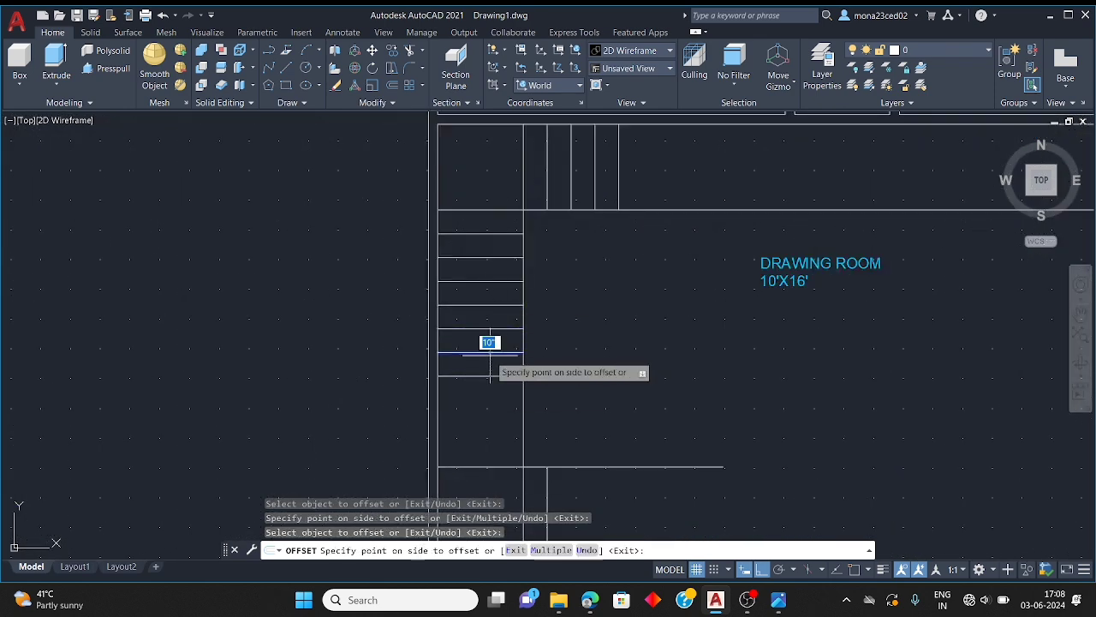
{"action": "left_click", "coordinate": [490, 387]}
{"action": "left_click", "coordinate": [491, 375]}
{"action": "left_click", "coordinate": [491, 413]}
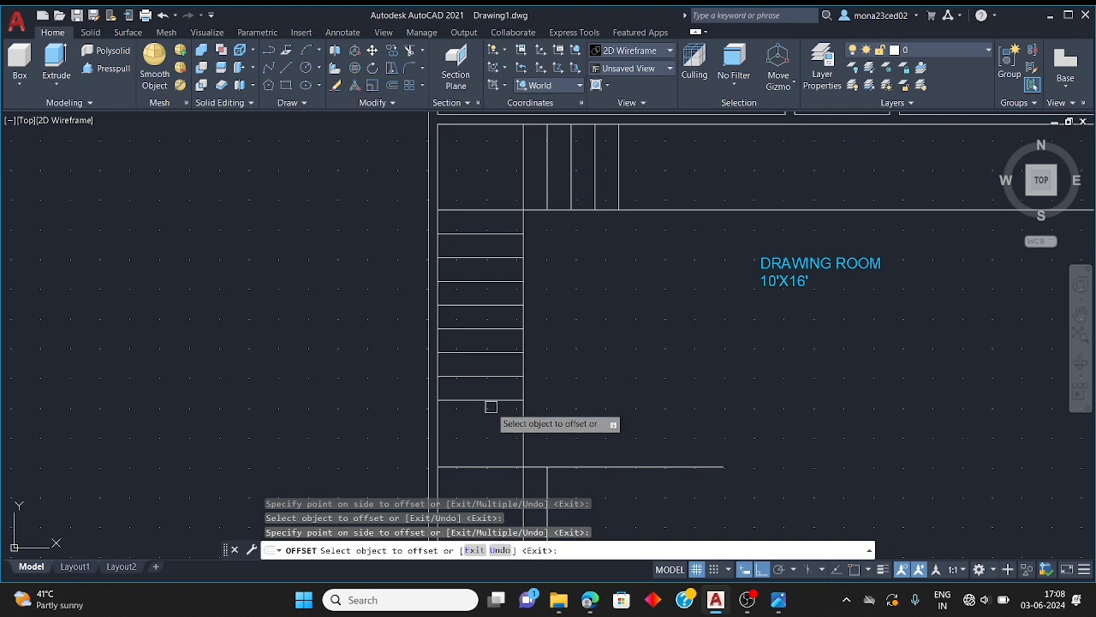
{"action": "left_click", "coordinate": [489, 399]}
{"action": "left_click", "coordinate": [491, 434]}
{"action": "left_click", "coordinate": [490, 423]}
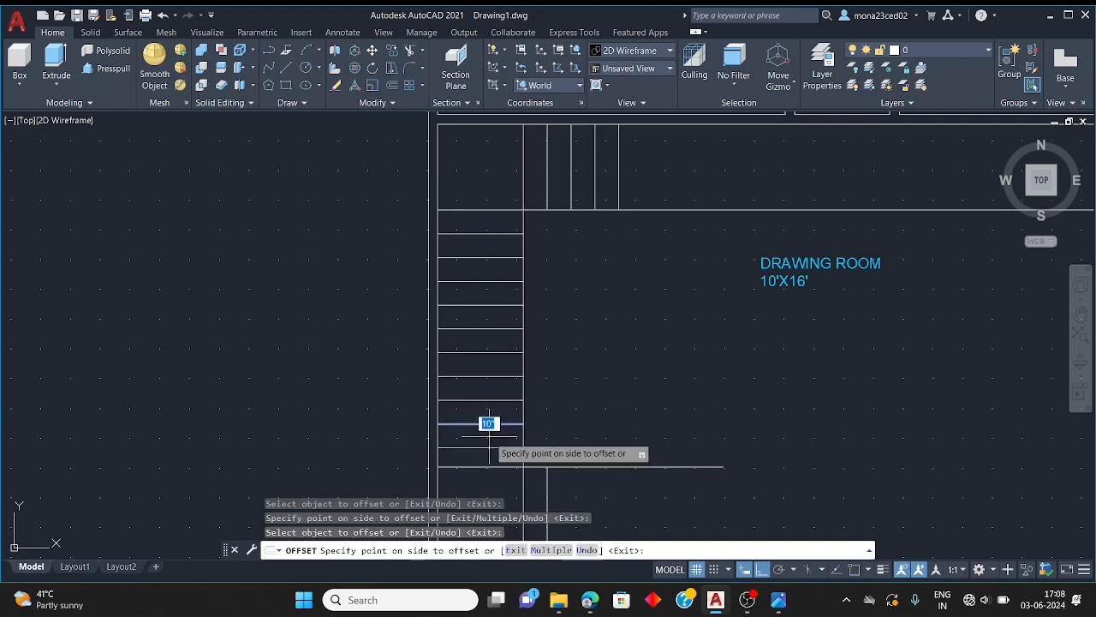
{"action": "left_click", "coordinate": [492, 438]}
Offset the lower flight's first tread line four more times at 10" spacing toward the drawing room
{"action": "scroll", "coordinate": [519, 429], "scroll_direction": "down", "scroll_amount": 5}
{"action": "scroll", "coordinate": [531, 427], "scroll_direction": "up", "scroll_amount": 4}
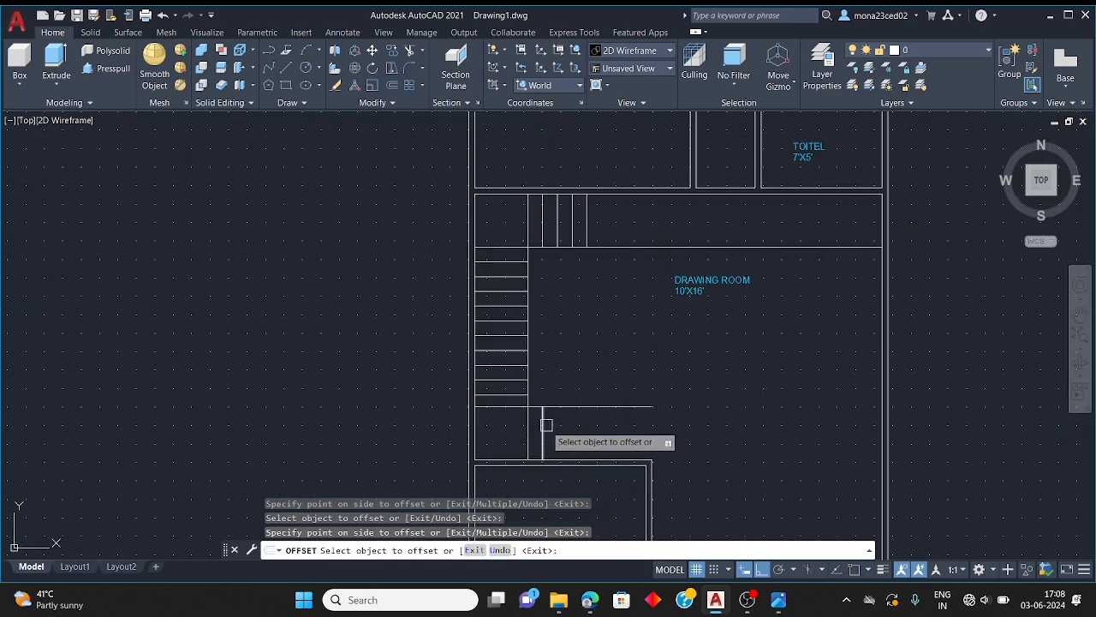
{"action": "left_click", "coordinate": [542, 423]}
{"action": "left_click", "coordinate": [552, 430]}
{"action": "left_click", "coordinate": [558, 428]}
{"action": "left_click", "coordinate": [571, 438]}
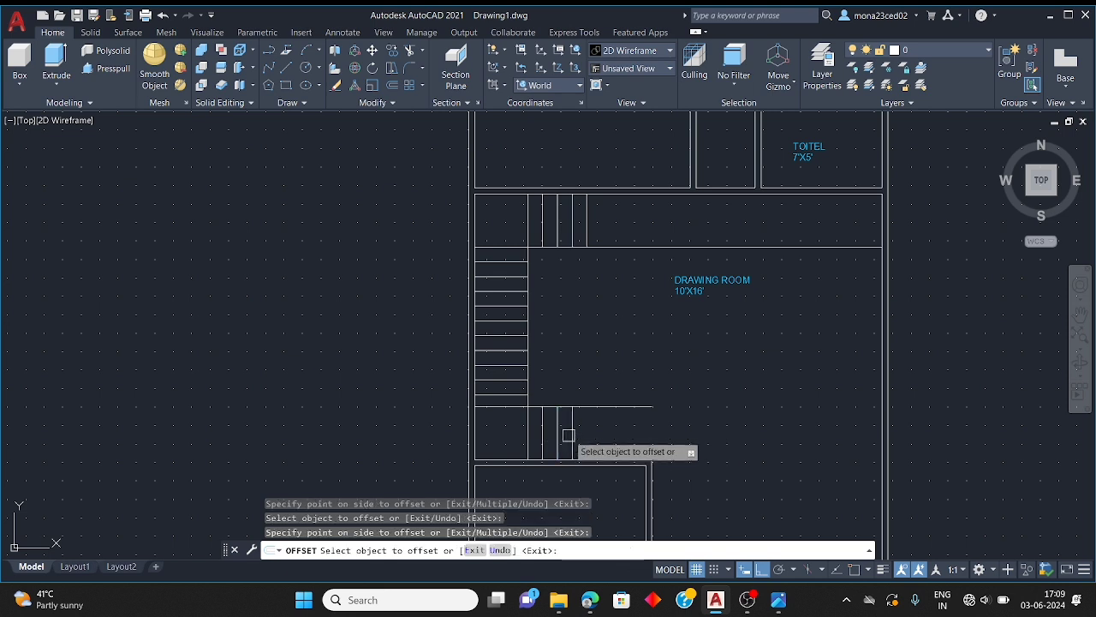
{"action": "left_click", "coordinate": [573, 433]}
{"action": "left_click", "coordinate": [583, 435]}
{"action": "left_click", "coordinate": [589, 433]}
{"action": "left_click", "coordinate": [594, 435]}
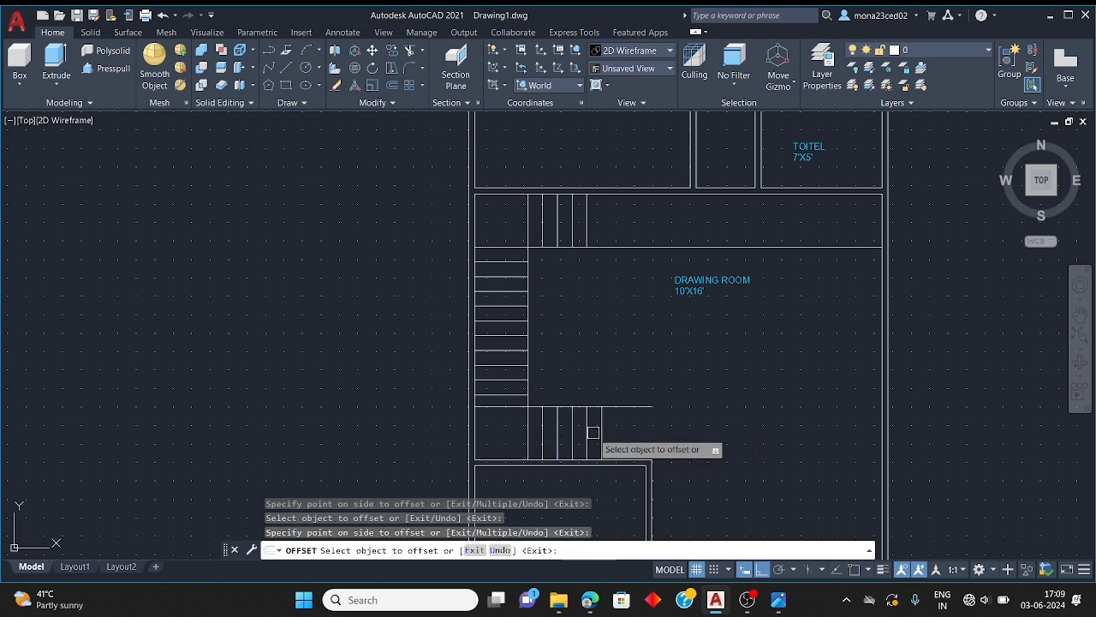
{"action": "key", "text": "Escape"}
{"action": "key", "text": "Escape"}
{"action": "key", "text": "Escape"}
Trim the horizontal boundary lines that extend past the last treads of the lower and upper stair flights
{"action": "type", "text": "tr"}
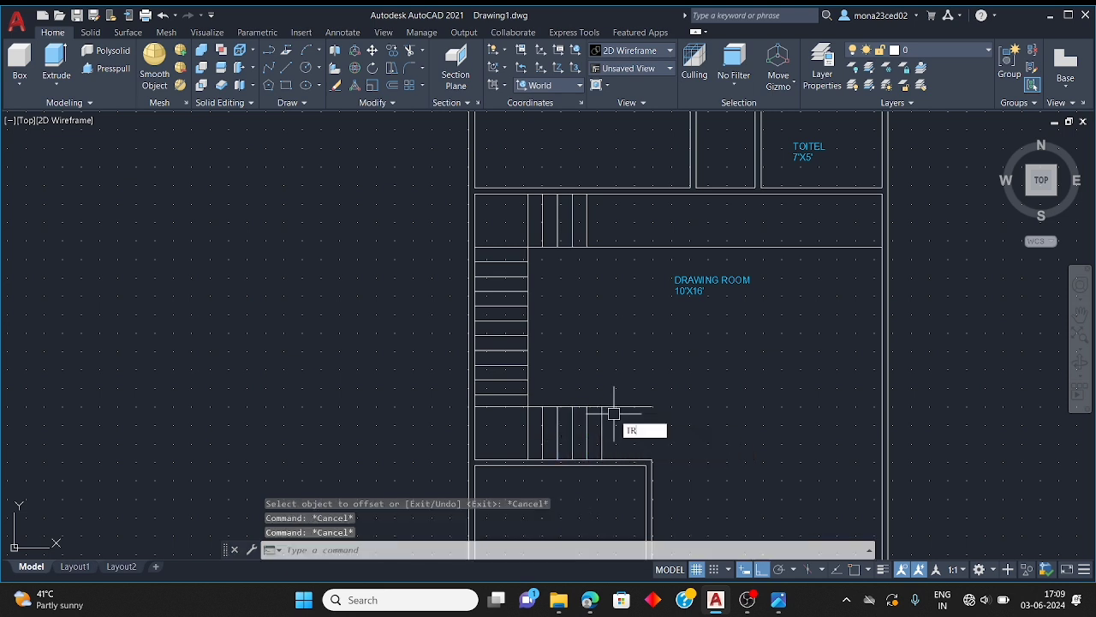
{"action": "key", "text": "Return"}
{"action": "left_click", "coordinate": [620, 406]}
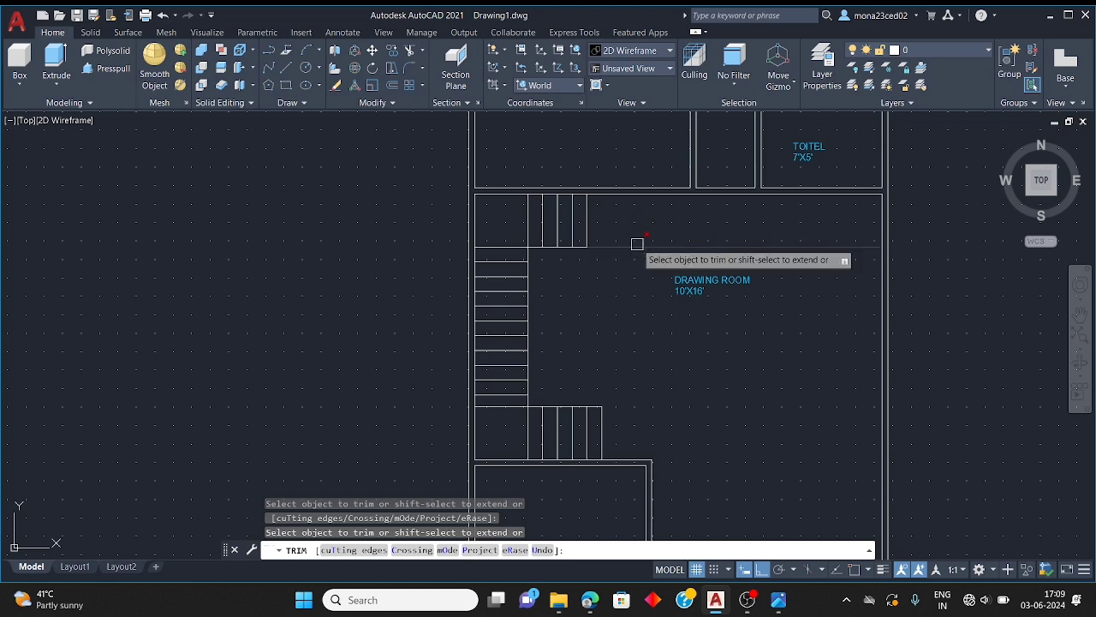
{"action": "left_click_drag", "start_coordinate": [634, 240], "coordinate": [716, 252]}
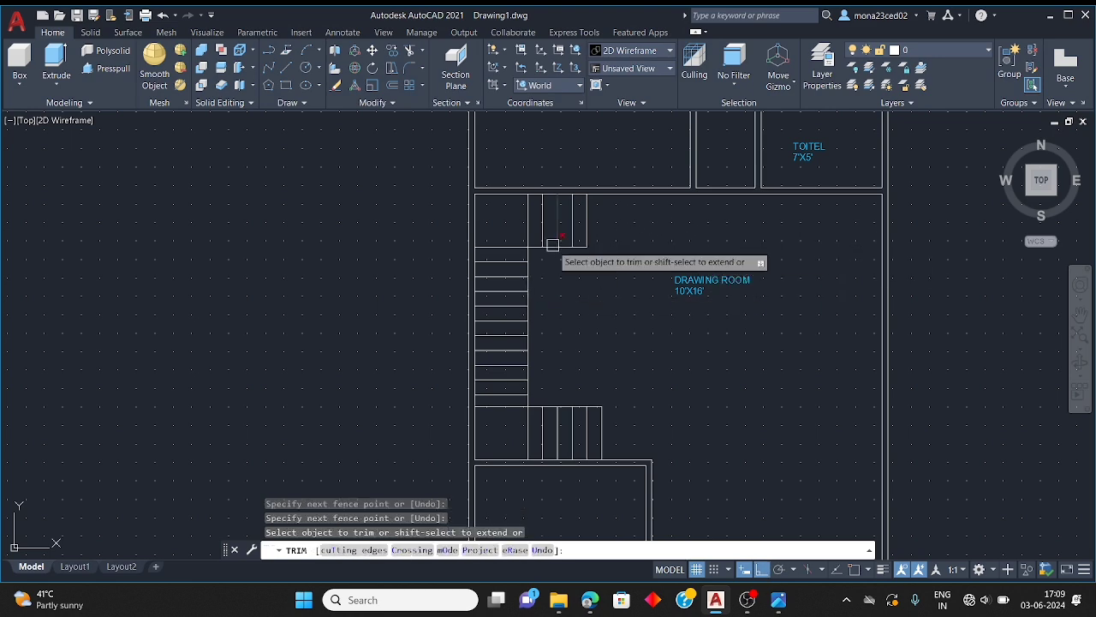
{"action": "scroll", "coordinate": [534, 283], "scroll_direction": "down", "scroll_amount": 4}
{"action": "scroll", "coordinate": [626, 255], "scroll_direction": "up", "scroll_amount": 2}
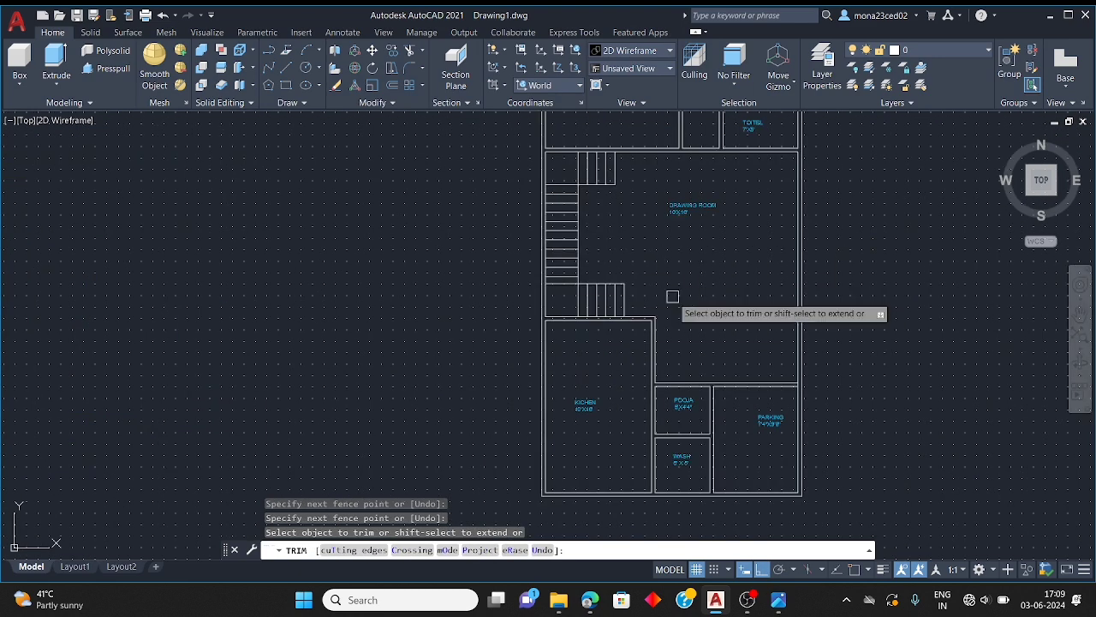
{"action": "key", "text": "Escape"}
{"action": "key", "text": "Escape"}
{"action": "key", "text": "Escape"}
{"action": "key", "text": "Escape"}
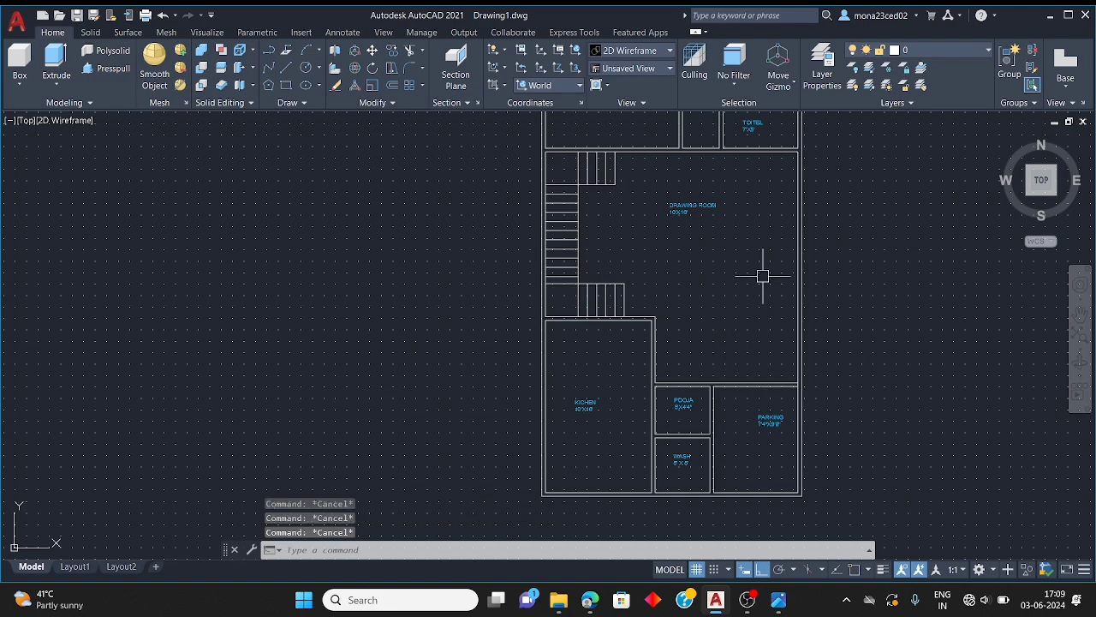
Examine the furnished example floor plan beside the drawing and compare it with the new plan's kitchen, wash and parking areas
{"action": "scroll", "coordinate": [763, 276], "scroll_direction": "down", "scroll_amount": 3}
{"action": "scroll", "coordinate": [171, 248], "scroll_direction": "up", "scroll_amount": 5}
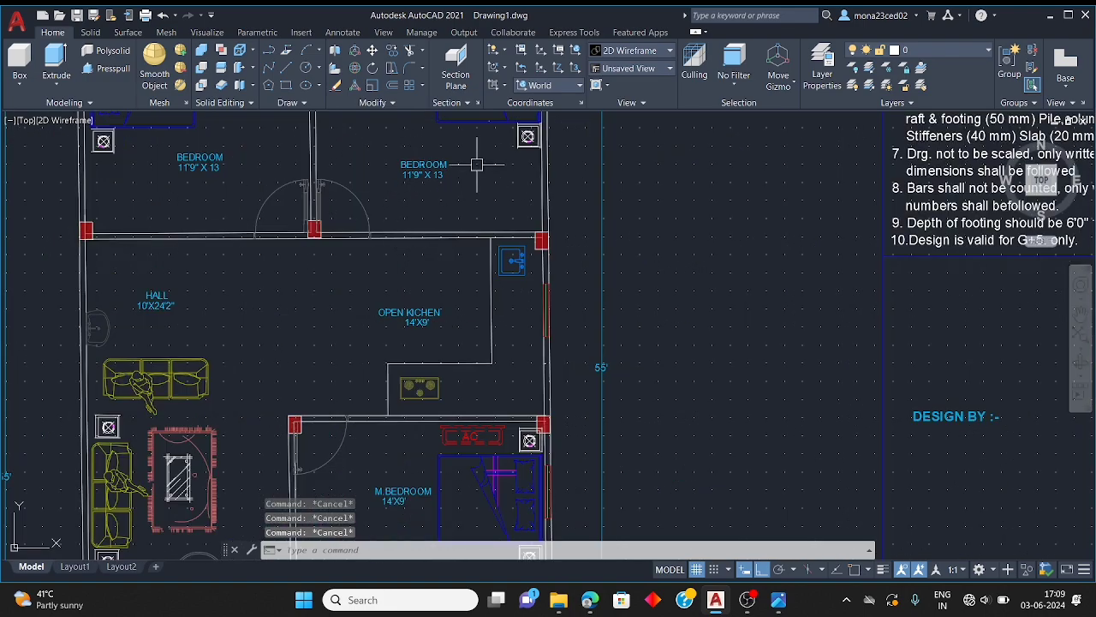
{"action": "scroll", "coordinate": [471, 171], "scroll_direction": "down", "scroll_amount": 3}
{"action": "scroll", "coordinate": [445, 256], "scroll_direction": "up", "scroll_amount": 3}
{"action": "scroll", "coordinate": [311, 248], "scroll_direction": "down", "scroll_amount": 5}
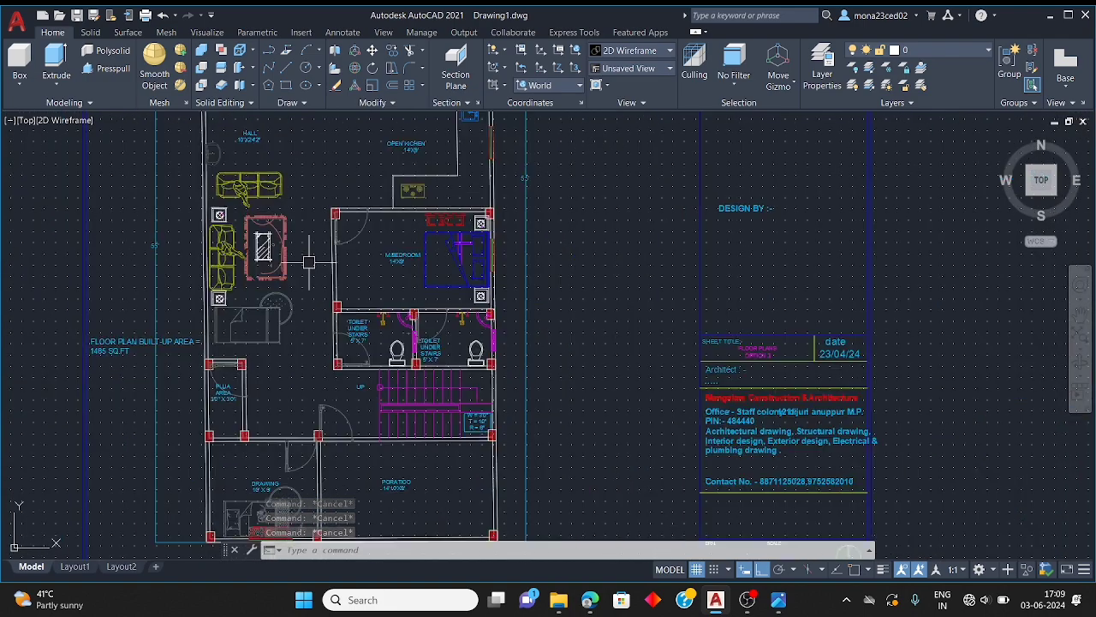
{"action": "scroll", "coordinate": [463, 246], "scroll_direction": "up", "scroll_amount": 4}
{"action": "scroll", "coordinate": [582, 404], "scroll_direction": "up", "scroll_amount": 2}
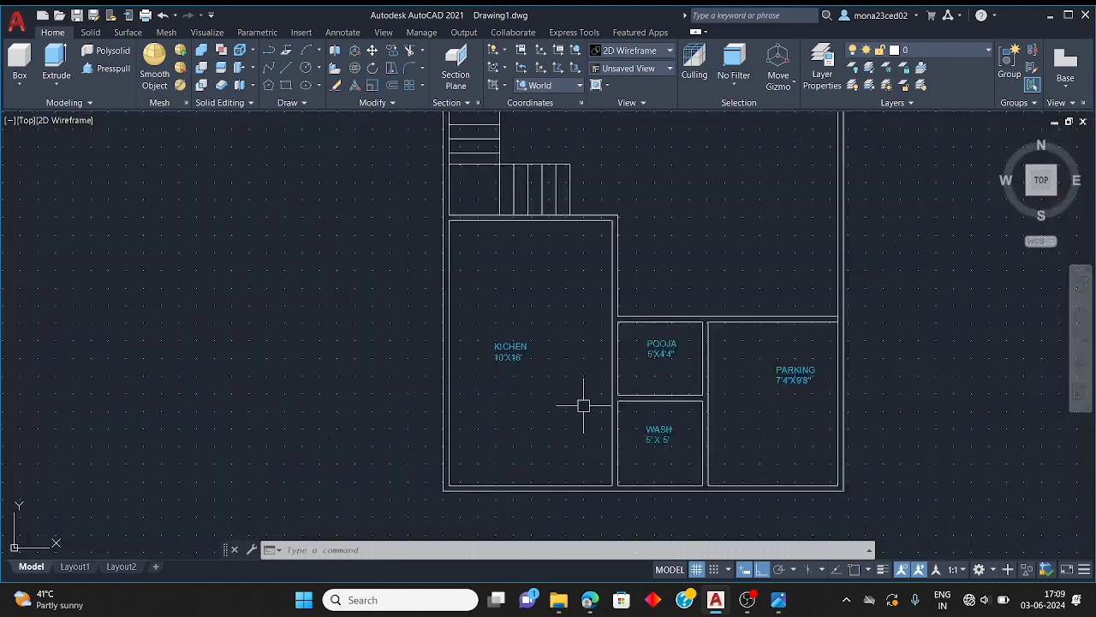
{"action": "scroll", "coordinate": [676, 274], "scroll_direction": "down", "scroll_amount": 5}
{"action": "scroll", "coordinate": [374, 265], "scroll_direction": "up", "scroll_amount": 4}
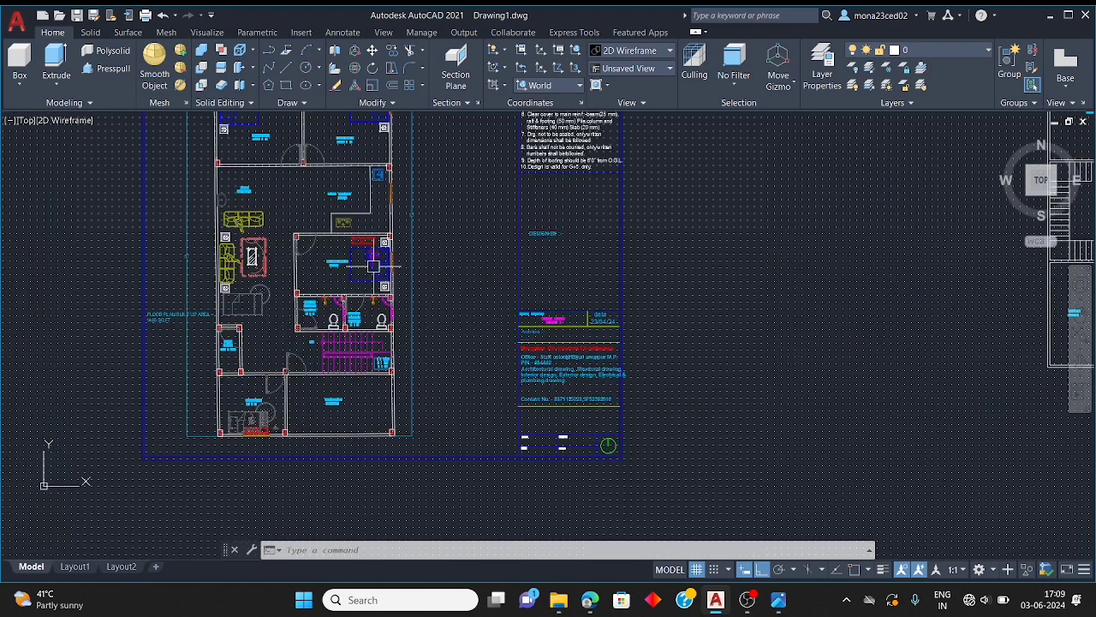
{"action": "scroll", "coordinate": [300, 269], "scroll_direction": "down", "scroll_amount": 6}
{"action": "scroll", "coordinate": [379, 232], "scroll_direction": "up", "scroll_amount": 4}
{"action": "scroll", "coordinate": [448, 265], "scroll_direction": "down", "scroll_amount": 2}
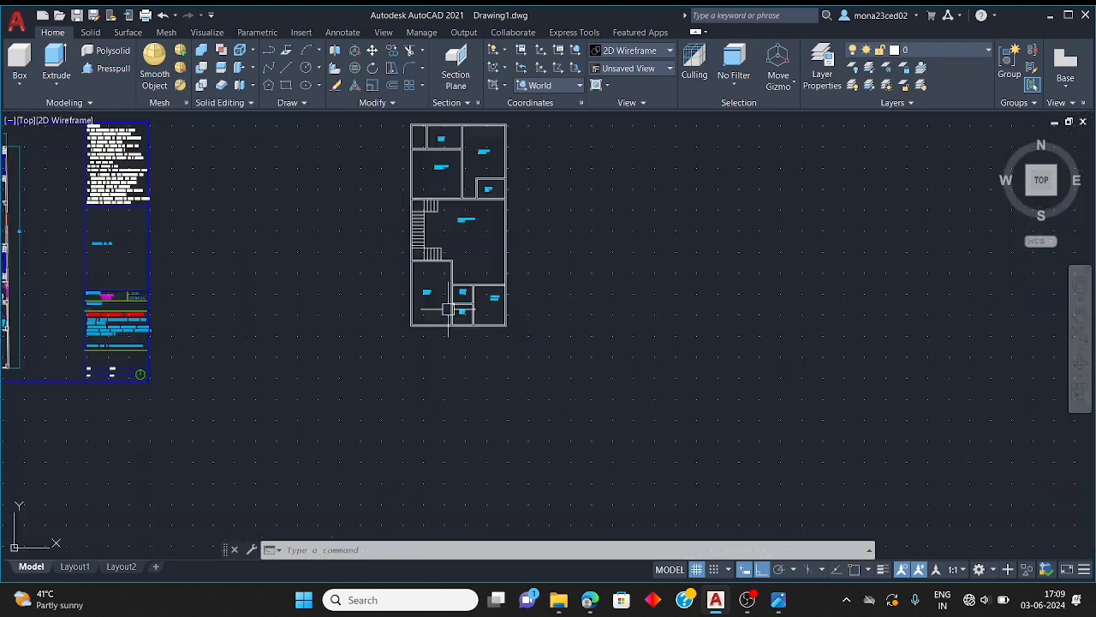
{"action": "scroll", "coordinate": [422, 293], "scroll_direction": "up", "scroll_amount": 3}
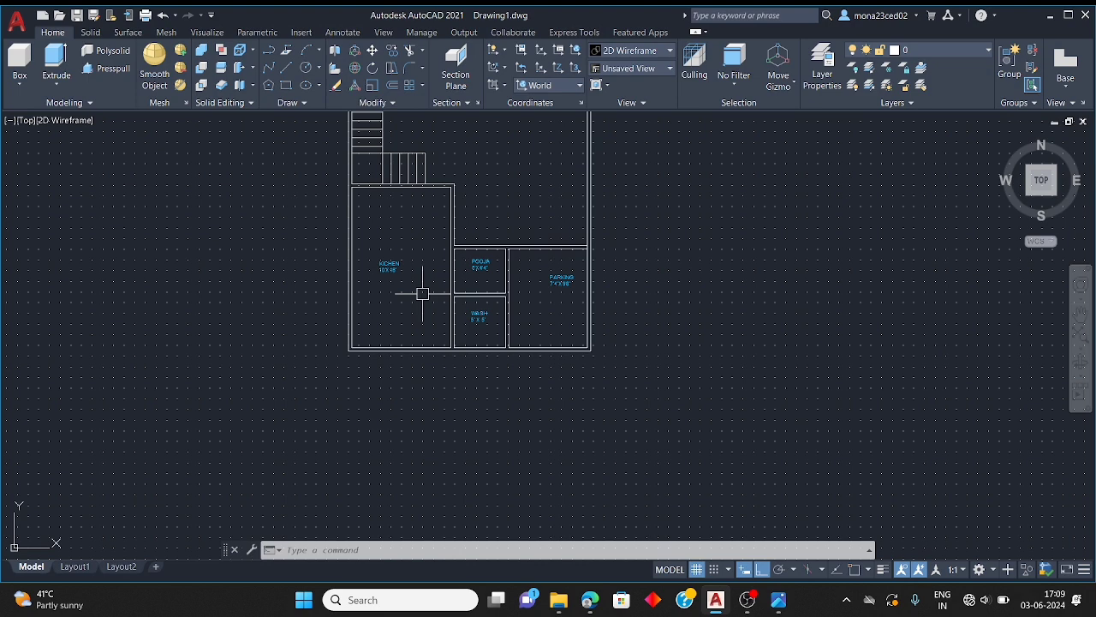
{"action": "scroll", "coordinate": [362, 350], "scroll_direction": "up", "scroll_amount": 4}
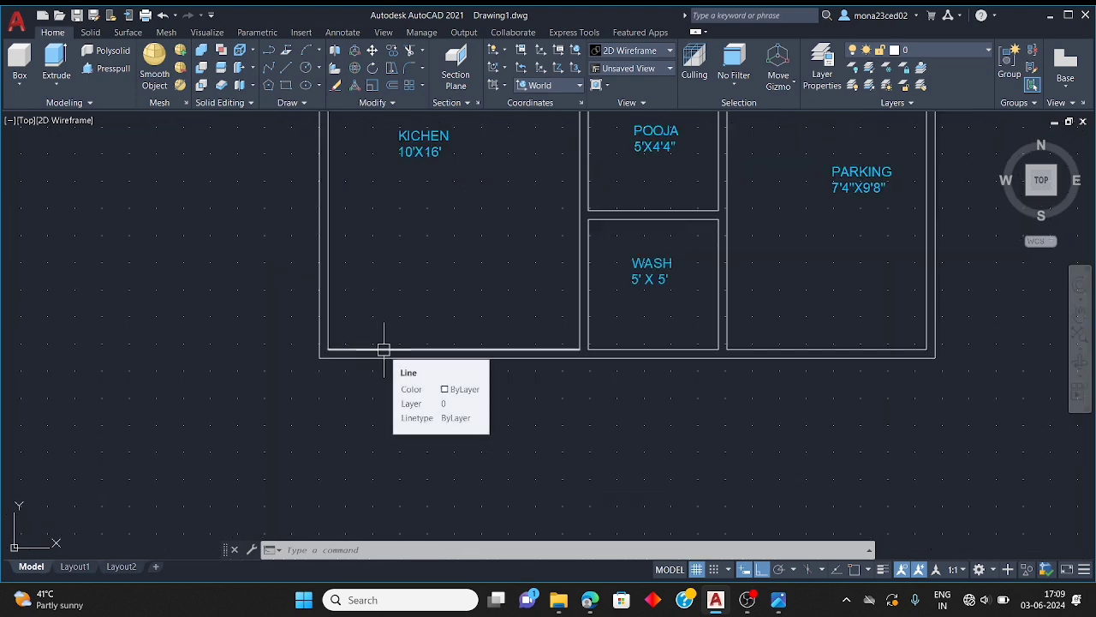
{"action": "key", "text": "Escape"}
{"action": "key", "text": "Escape"}
{"action": "key", "text": "Escape"}
Offset the kitchen's lower inner wall line 3' upward into the room for a counter edge
{"action": "scroll", "coordinate": [452, 301], "scroll_direction": "down", "scroll_amount": 5}
{"action": "scroll", "coordinate": [454, 300], "scroll_direction": "up", "scroll_amount": 2}
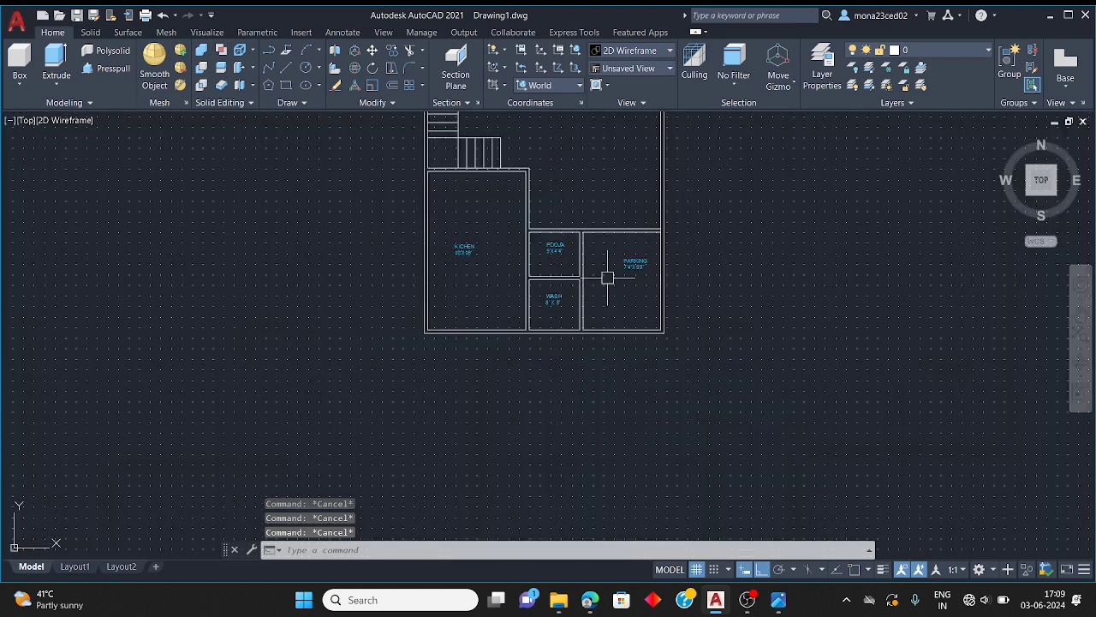
{"action": "scroll", "coordinate": [505, 316], "scroll_direction": "up", "scroll_amount": 3}
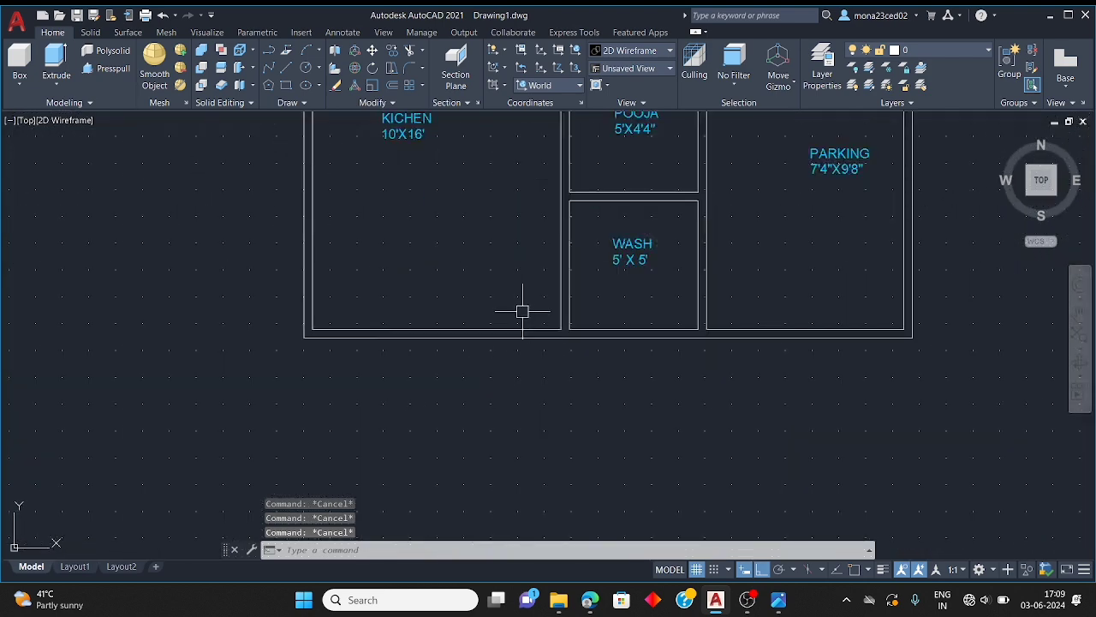
{"action": "type", "text": "o"}
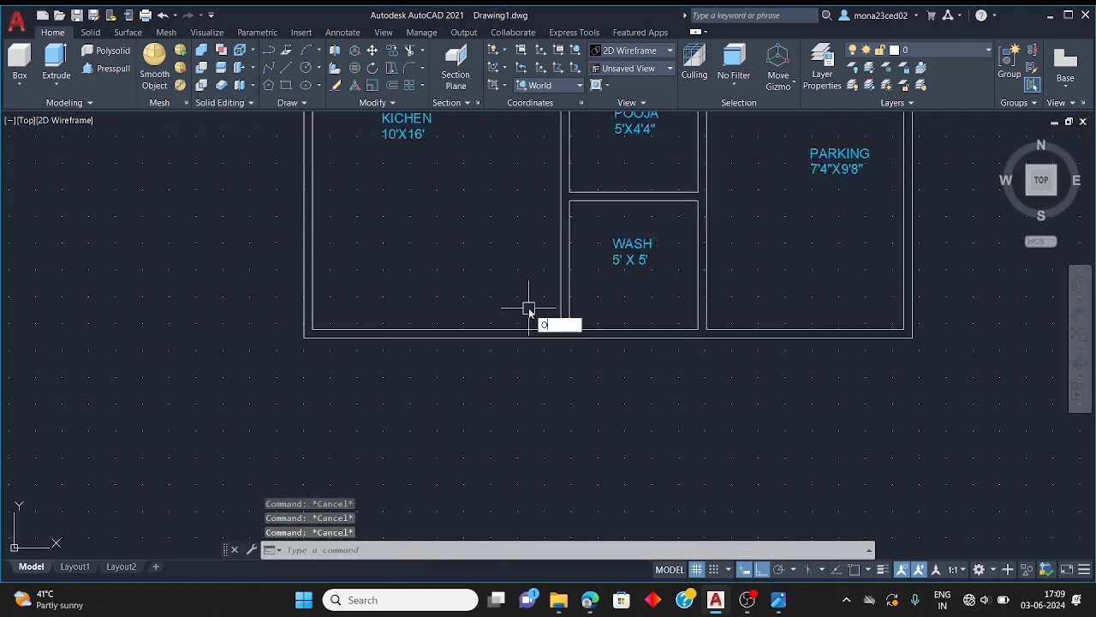
{"action": "key", "text": "Return"}
{"action": "type", "text": "3'"}
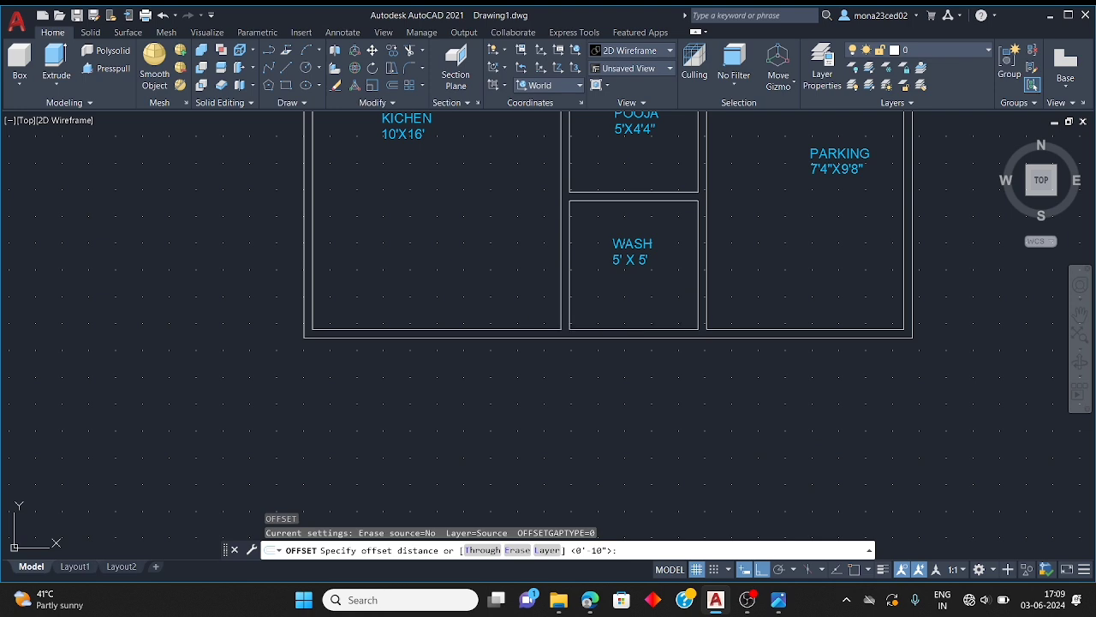
{"action": "key", "text": "Return"}
{"action": "left_click", "coordinate": [501, 326]}
{"action": "left_click", "coordinate": [477, 290]}
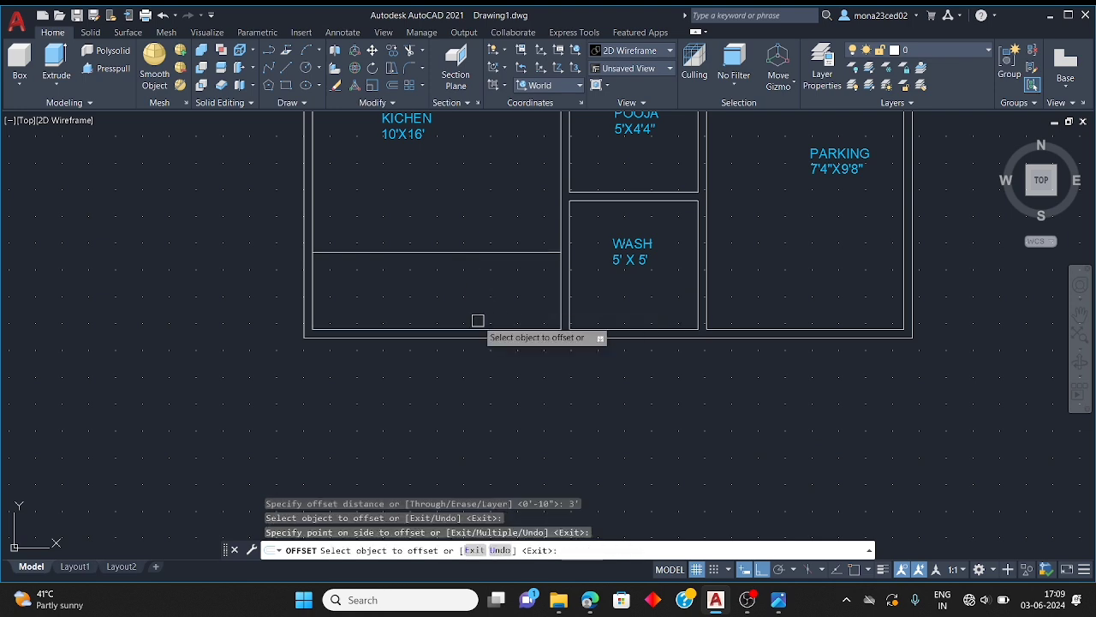
Offset the kitchen's left inner wall line 3' into the room for the side counter edge
{"action": "left_click", "coordinate": [318, 226]}
{"action": "left_click", "coordinate": [314, 230]}
{"action": "left_click", "coordinate": [341, 239]}
{"action": "scroll", "coordinate": [484, 269], "scroll_direction": "down", "scroll_amount": 4}
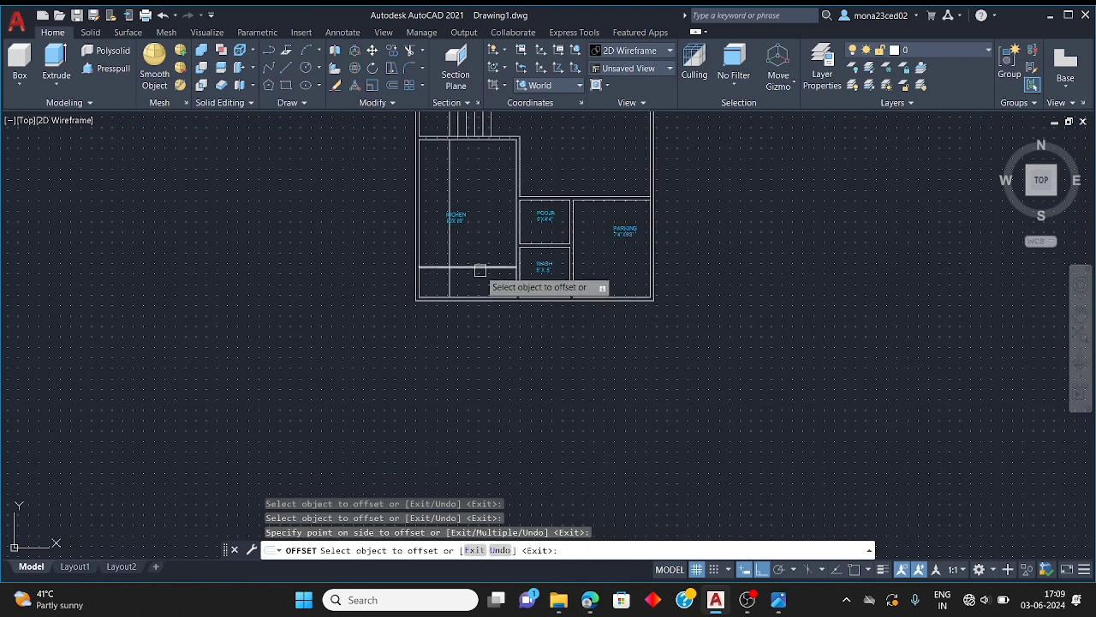
{"action": "scroll", "coordinate": [443, 237], "scroll_direction": "up", "scroll_amount": 2}
{"action": "key", "text": "Escape"}
{"action": "key", "text": "Escape"}
{"action": "key", "text": "Escape"}
Draw a horizontal line from the kitchen's left wall across the side counter edge, just below the room label
{"action": "left_click", "coordinate": [286, 68]}
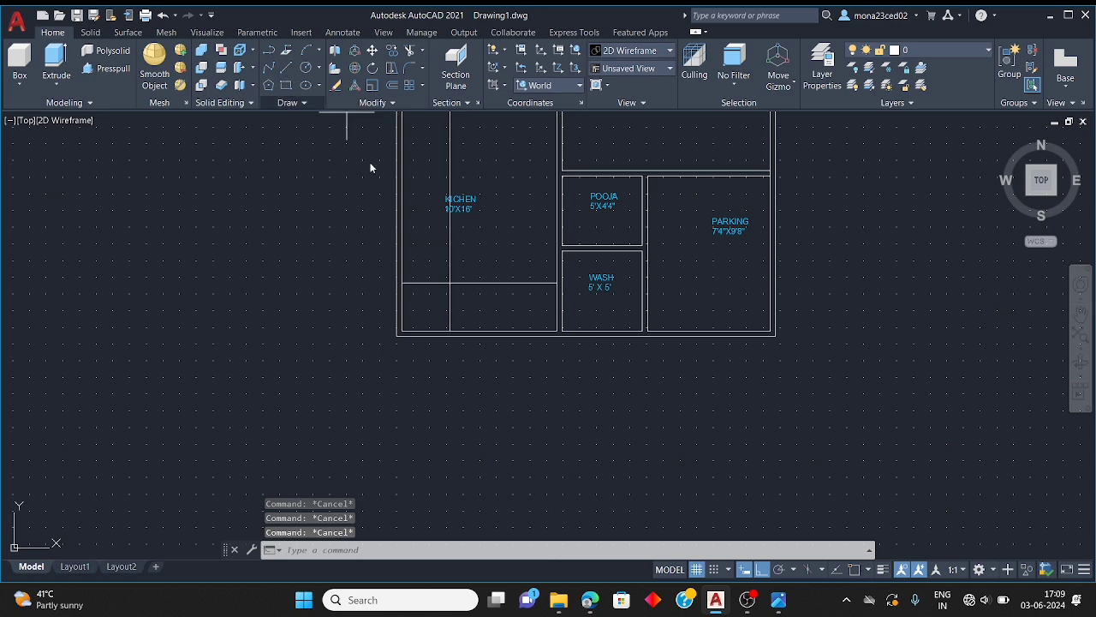
{"action": "scroll", "coordinate": [370, 167], "scroll_direction": "up", "scroll_amount": 4}
{"action": "scroll", "coordinate": [391, 289], "scroll_direction": "down", "scroll_amount": 4}
{"action": "scroll", "coordinate": [355, 194], "scroll_direction": "up", "scroll_amount": 4}
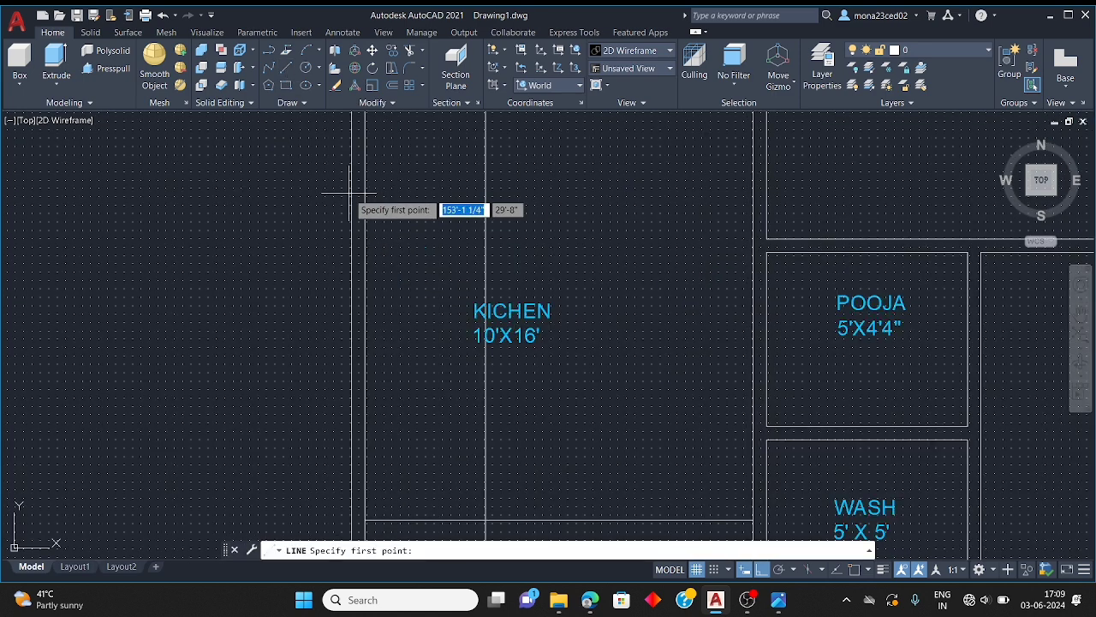
{"action": "left_click", "coordinate": [362, 357]}
{"action": "left_click", "coordinate": [528, 359]}
{"action": "key", "text": "Escape"}
{"action": "key", "text": "Escape"}
{"action": "key", "text": "Escape"}
Trim the side counter edge above the new horizontal line, and the end of that line extending beyond the counter
{"action": "type", "text": "tr"}
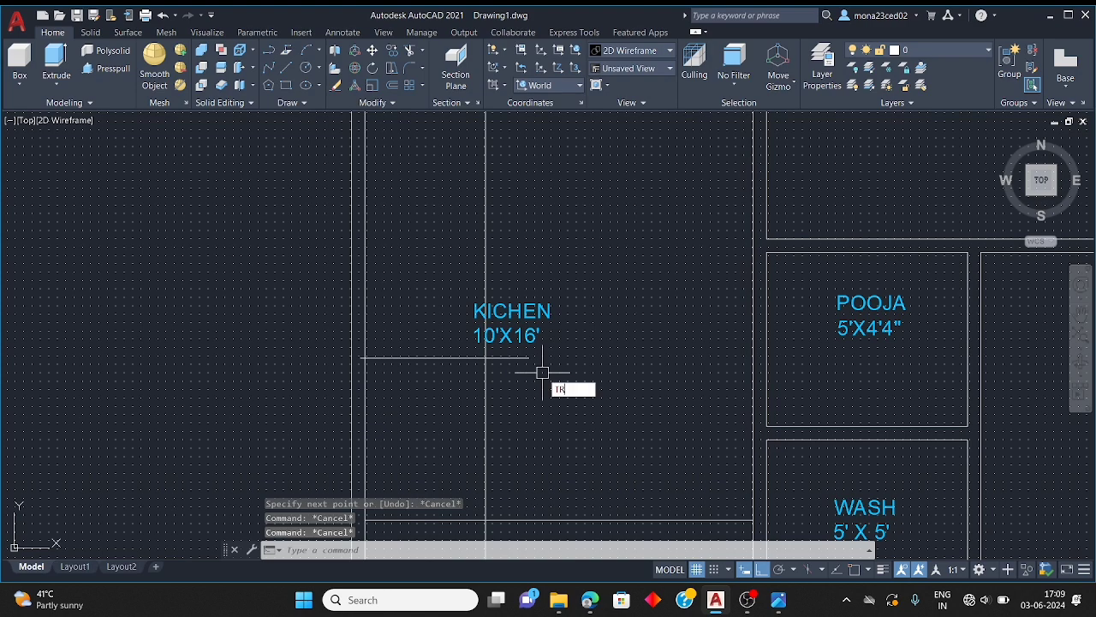
{"action": "key", "text": "Return"}
{"action": "left_click", "coordinate": [485, 256]}
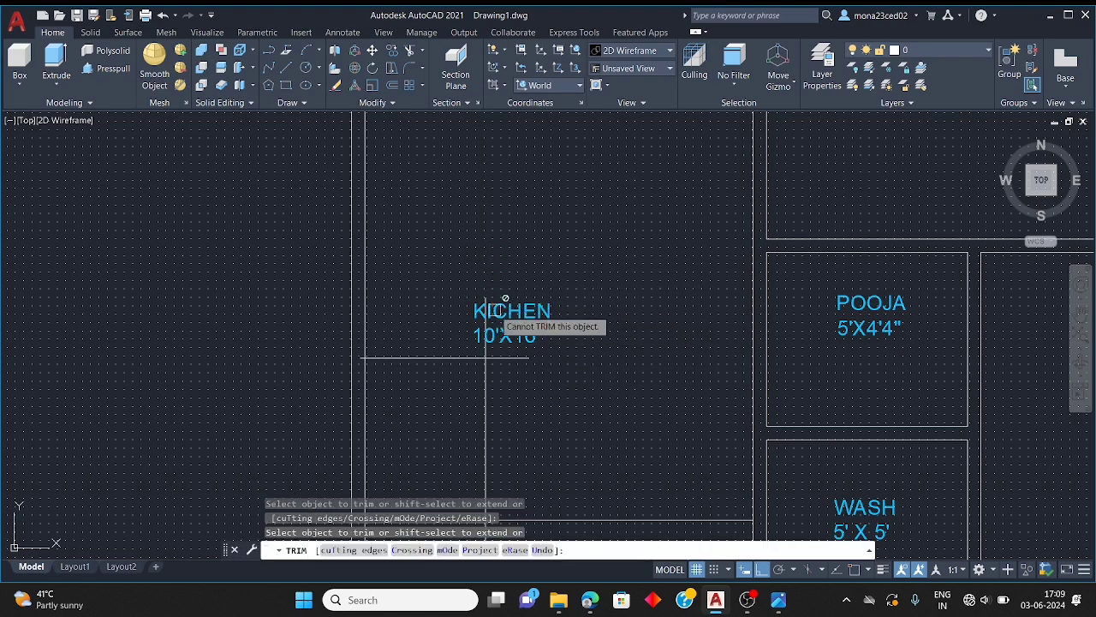
{"action": "scroll", "coordinate": [498, 317], "scroll_direction": "up", "scroll_amount": 4}
{"action": "scroll", "coordinate": [485, 235], "scroll_direction": "down", "scroll_amount": 2}
{"action": "scroll", "coordinate": [484, 286], "scroll_direction": "up", "scroll_amount": 3}
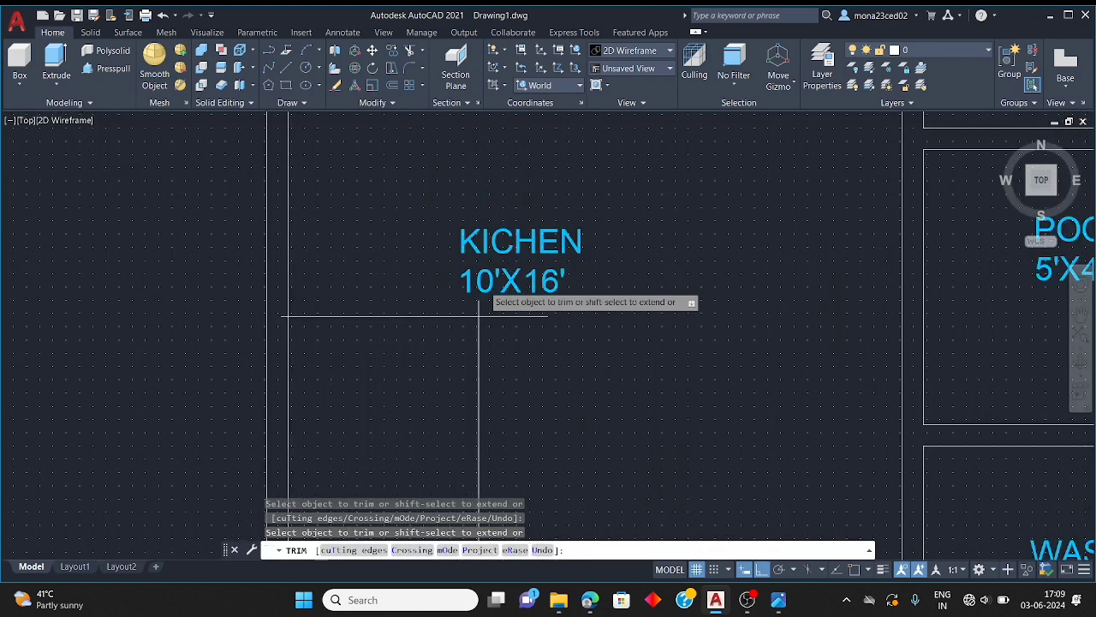
{"action": "left_click", "coordinate": [462, 337]}
{"action": "left_click", "coordinate": [501, 362]}
{"action": "scroll", "coordinate": [380, 348], "scroll_direction": "down", "scroll_amount": 3}
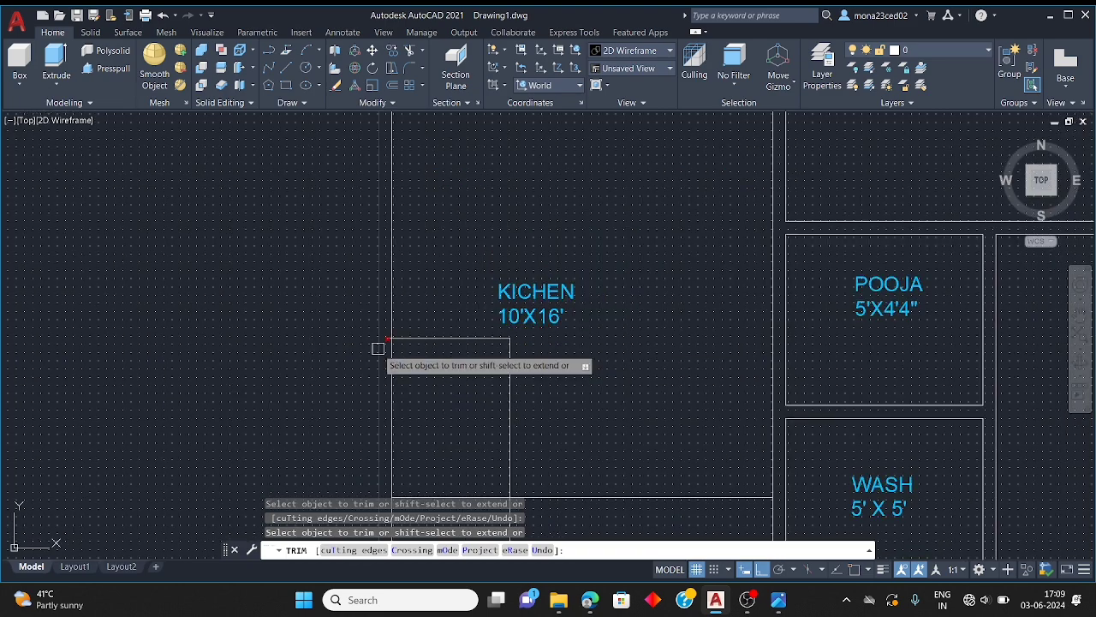
{"action": "scroll", "coordinate": [387, 328], "scroll_direction": "up", "scroll_amount": 2}
{"action": "scroll", "coordinate": [408, 322], "scroll_direction": "down", "scroll_amount": 2}
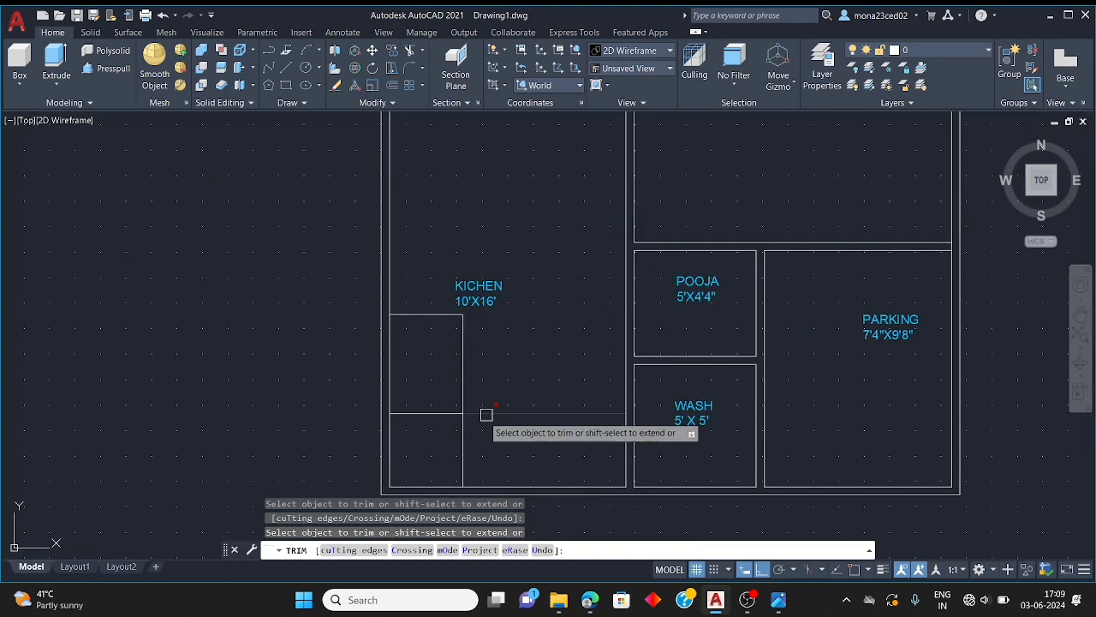
Trim the two counter edges where they overrun each other at the inner corner, leaving an L-shaped counter
{"action": "scroll", "coordinate": [463, 407], "scroll_direction": "up", "scroll_amount": 5}
{"action": "left_click", "coordinate": [437, 378]}
{"action": "left_click", "coordinate": [466, 418]}
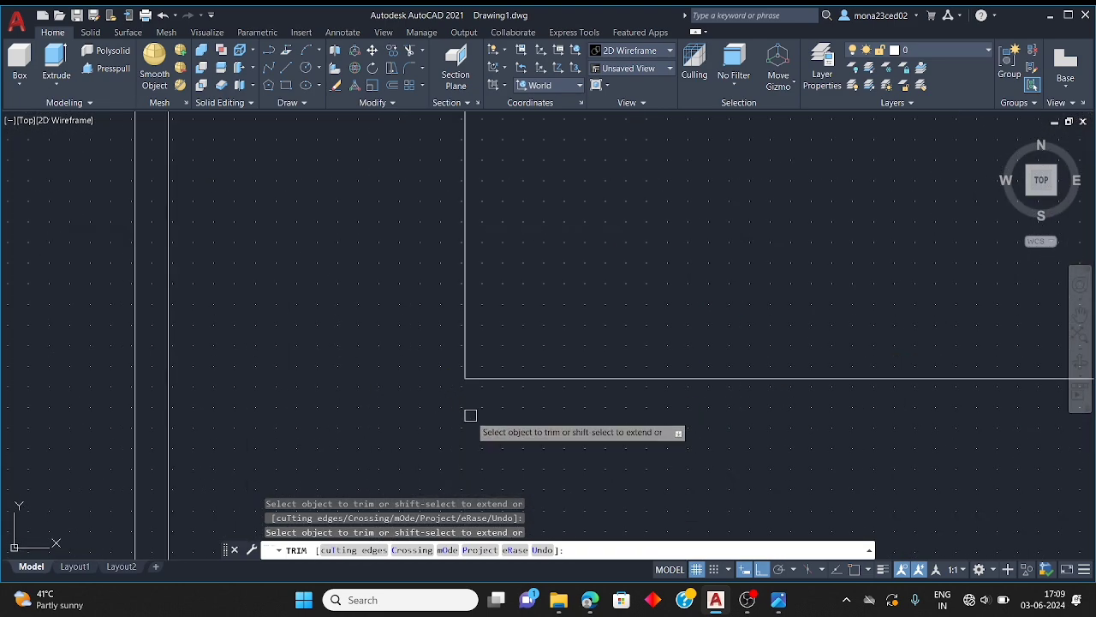
{"action": "scroll", "coordinate": [471, 416], "scroll_direction": "down", "scroll_amount": 6}
{"action": "key", "text": "Escape"}
{"action": "key", "text": "Escape"}
{"action": "key", "text": "Escape"}
Copy the sink from the example plan's open kitchen onto the upper part of the new kitchen's side counter
{"action": "scroll", "coordinate": [402, 295], "scroll_direction": "up", "scroll_amount": 8}
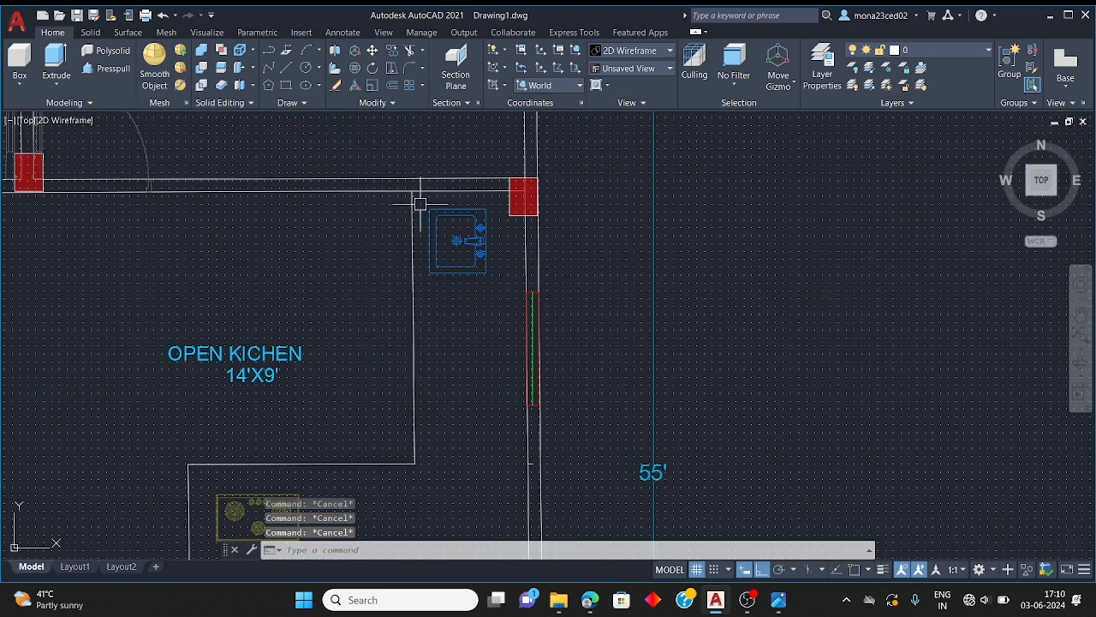
{"action": "left_click", "coordinate": [419, 203]}
{"action": "left_click", "coordinate": [498, 292]}
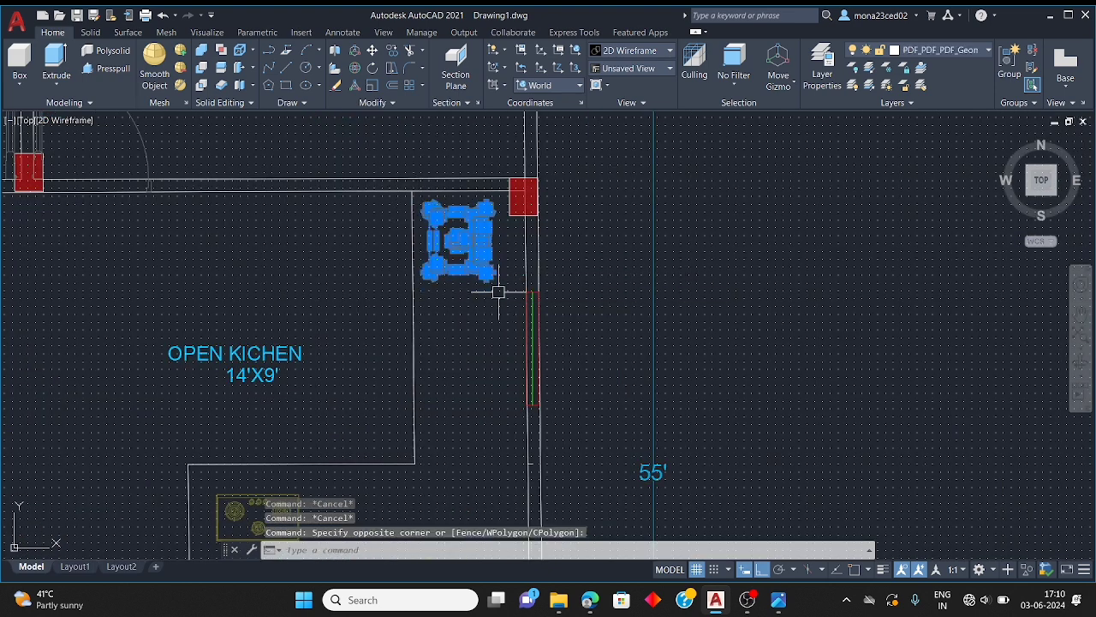
{"action": "key", "text": "ctrl+c"}
{"action": "key", "text": "ctrl+v"}
{"action": "scroll", "coordinate": [428, 293], "scroll_direction": "down", "scroll_amount": 6}
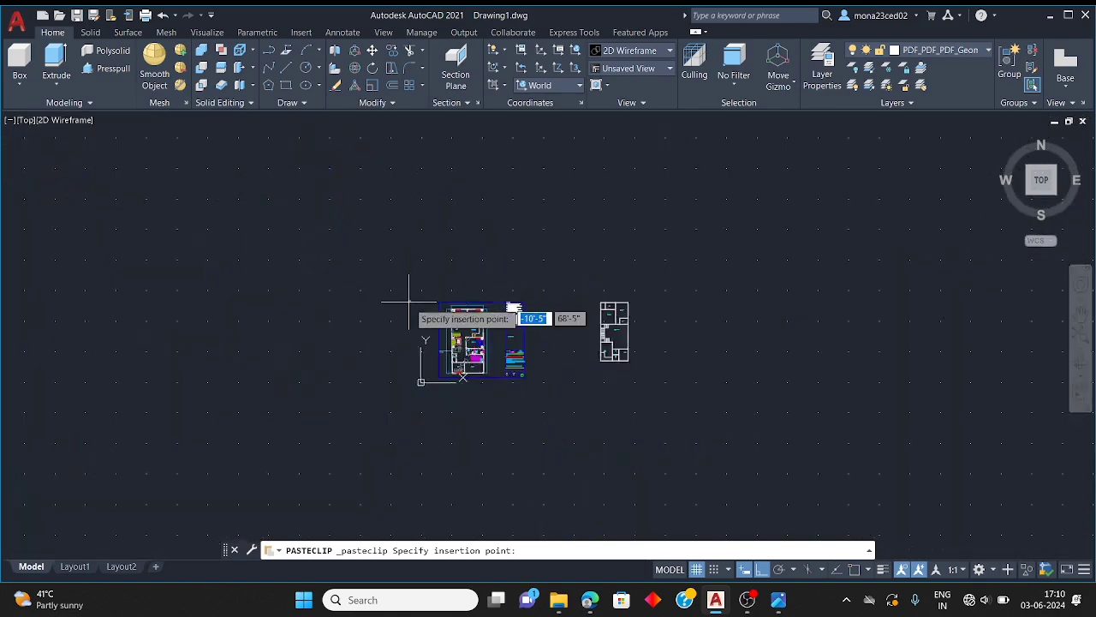
{"action": "scroll", "coordinate": [409, 301], "scroll_direction": "up", "scroll_amount": 8}
{"action": "scroll", "coordinate": [403, 308], "scroll_direction": "down", "scroll_amount": 6}
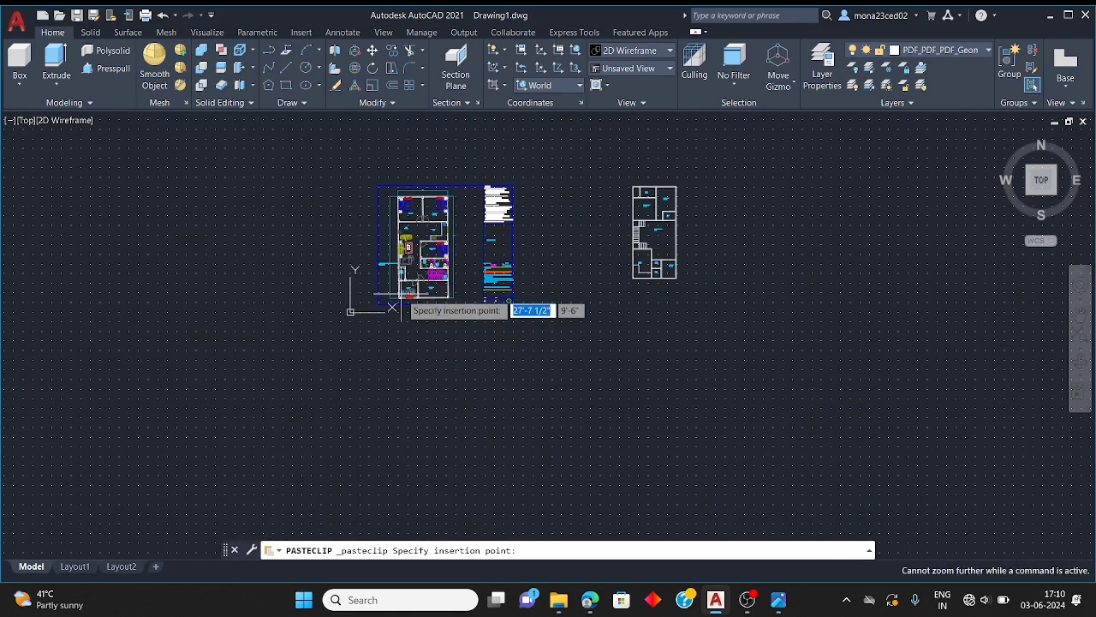
{"action": "scroll", "coordinate": [640, 247], "scroll_direction": "up", "scroll_amount": 10}
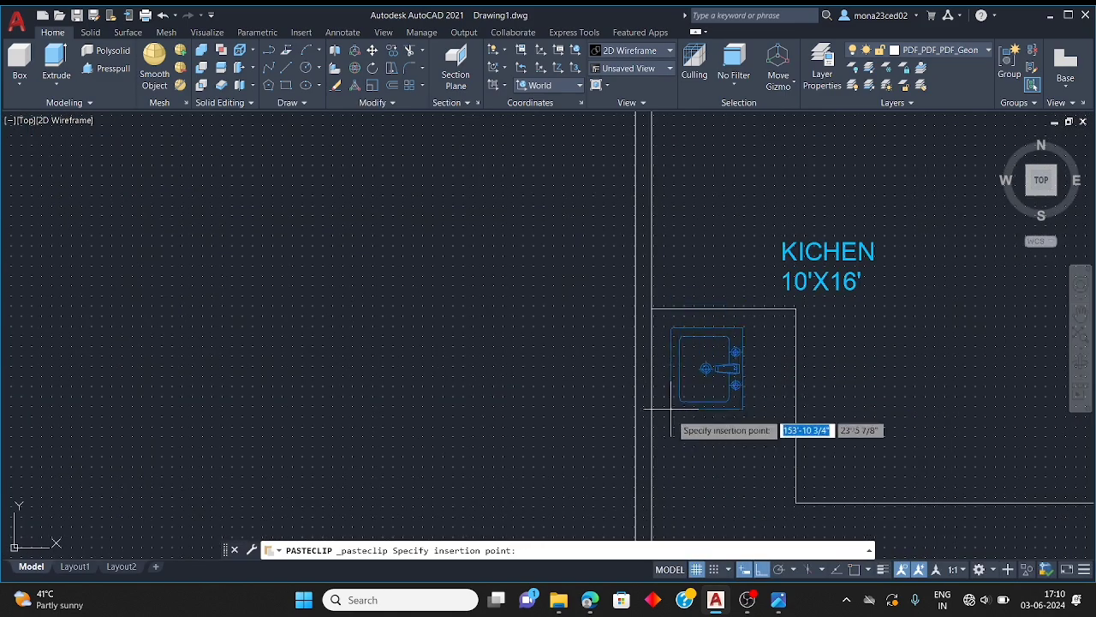
{"action": "left_click", "coordinate": [671, 411]}
Examine the furniture and fixtures in the example plan's bedroom, toilets, puja area and drawing room
{"action": "scroll", "coordinate": [721, 313], "scroll_direction": "down", "scroll_amount": 6}
{"action": "scroll", "coordinate": [220, 274], "scroll_direction": "up", "scroll_amount": 6}
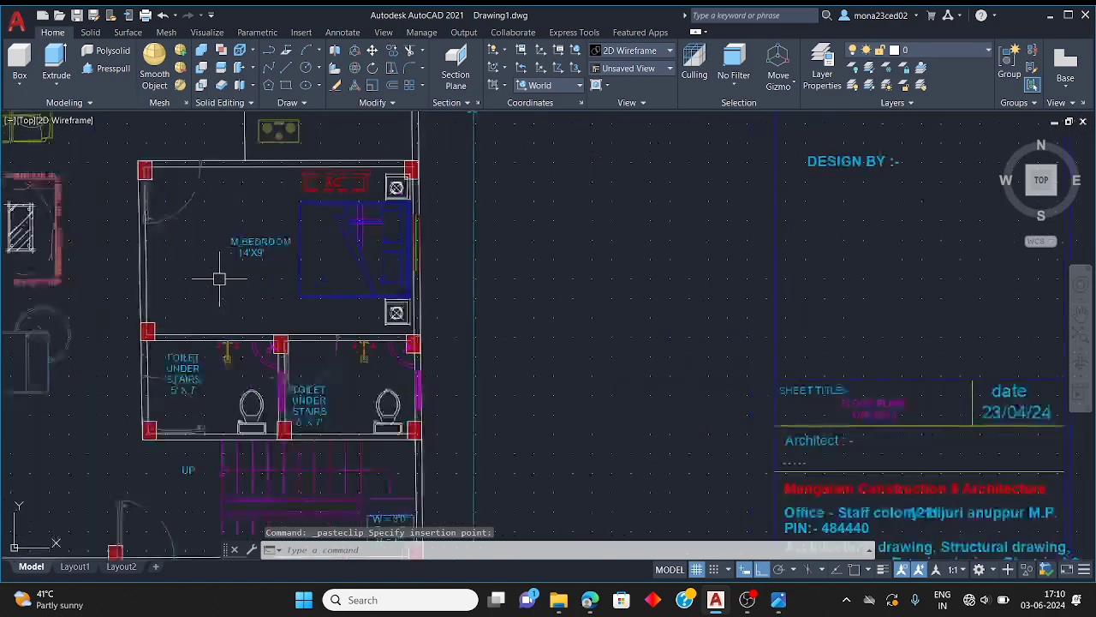
{"action": "scroll", "coordinate": [359, 329], "scroll_direction": "down", "scroll_amount": 6}
{"action": "scroll", "coordinate": [385, 426], "scroll_direction": "up", "scroll_amount": 6}
{"action": "scroll", "coordinate": [384, 425], "scroll_direction": "up", "scroll_amount": 2}
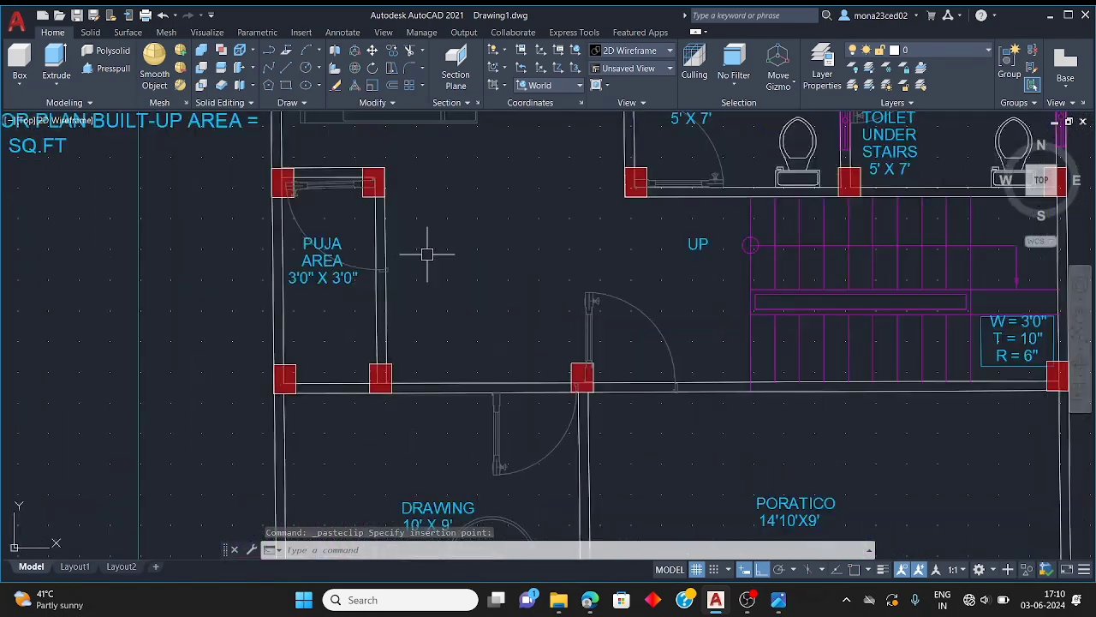
{"action": "scroll", "coordinate": [428, 245], "scroll_direction": "down", "scroll_amount": 8}
{"action": "scroll", "coordinate": [407, 239], "scroll_direction": "up", "scroll_amount": 3}
{"action": "scroll", "coordinate": [477, 367], "scroll_direction": "up", "scroll_amount": 3}
{"action": "key", "text": "Escape"}
{"action": "key", "text": "Escape"}
{"action": "key", "text": "Escape"}
{"action": "scroll", "coordinate": [477, 367], "scroll_direction": "down", "scroll_amount": 6}
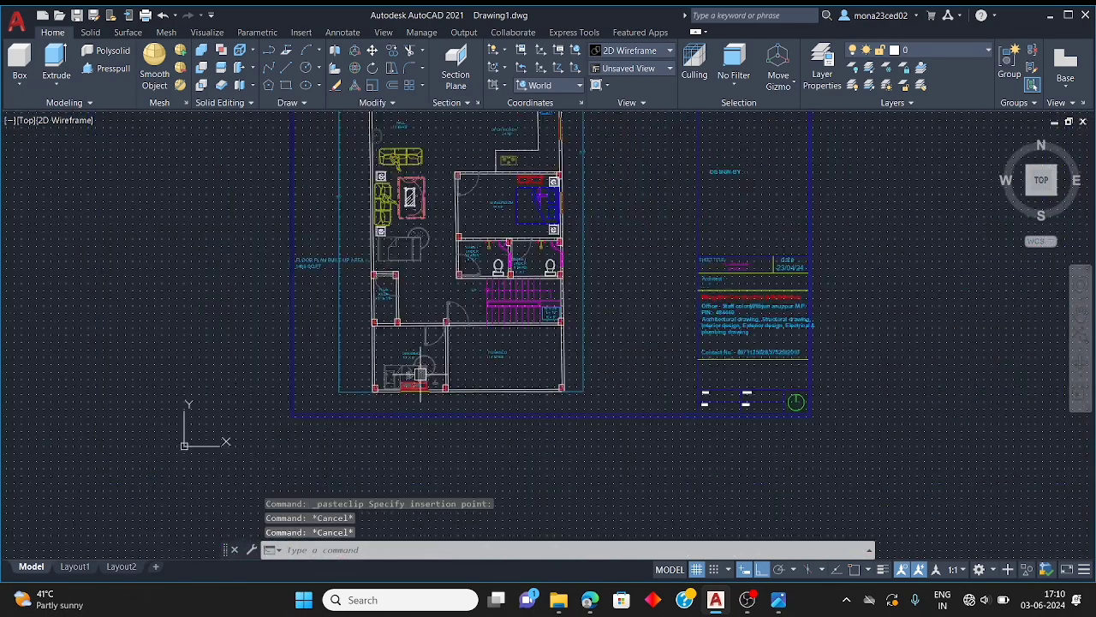
{"action": "scroll", "coordinate": [471, 274], "scroll_direction": "up", "scroll_amount": 5}
{"action": "scroll", "coordinate": [468, 255], "scroll_direction": "down", "scroll_amount": 5}
Copy the gas stove from the example plan's open kitchen onto the new kitchen's lower counter, toward the wash area
{"action": "scroll", "coordinate": [467, 256], "scroll_direction": "up", "scroll_amount": 6}
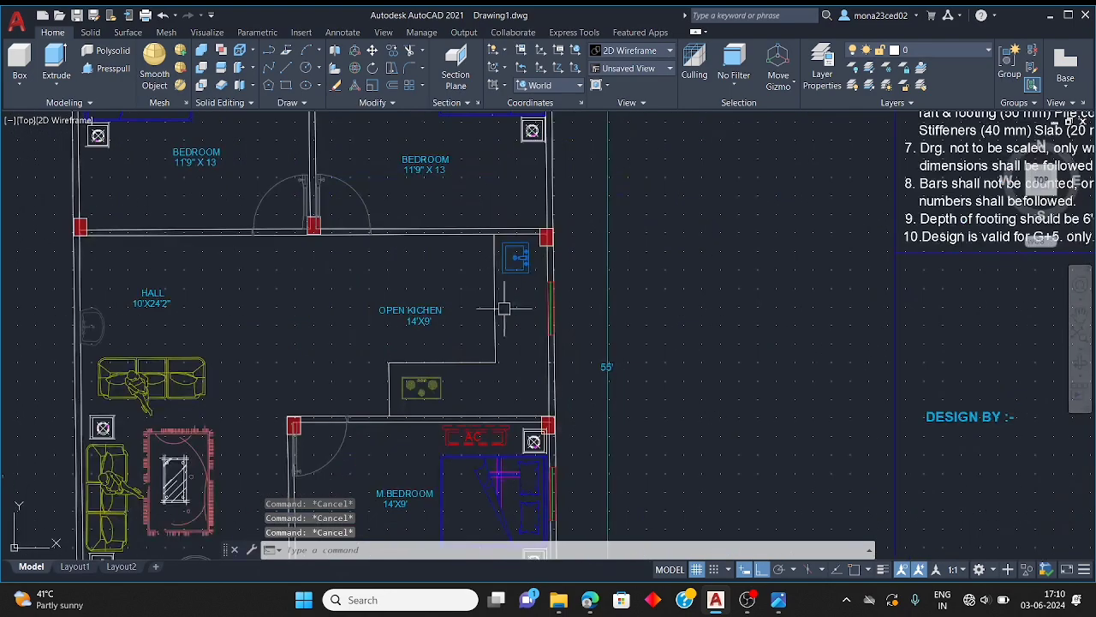
{"action": "scroll", "coordinate": [411, 387], "scroll_direction": "up", "scroll_amount": 4}
{"action": "left_click", "coordinate": [362, 359]}
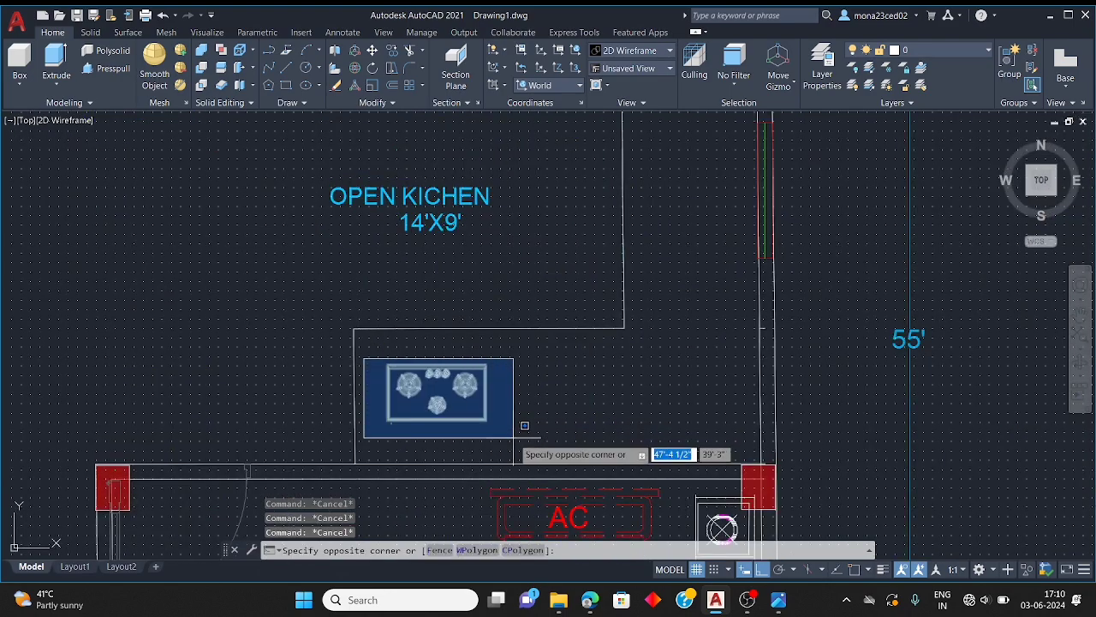
{"action": "key", "text": "ctrl+c"}
{"action": "key", "text": "ctrl+v"}
{"action": "scroll", "coordinate": [300, 354], "scroll_direction": "down", "scroll_amount": 10}
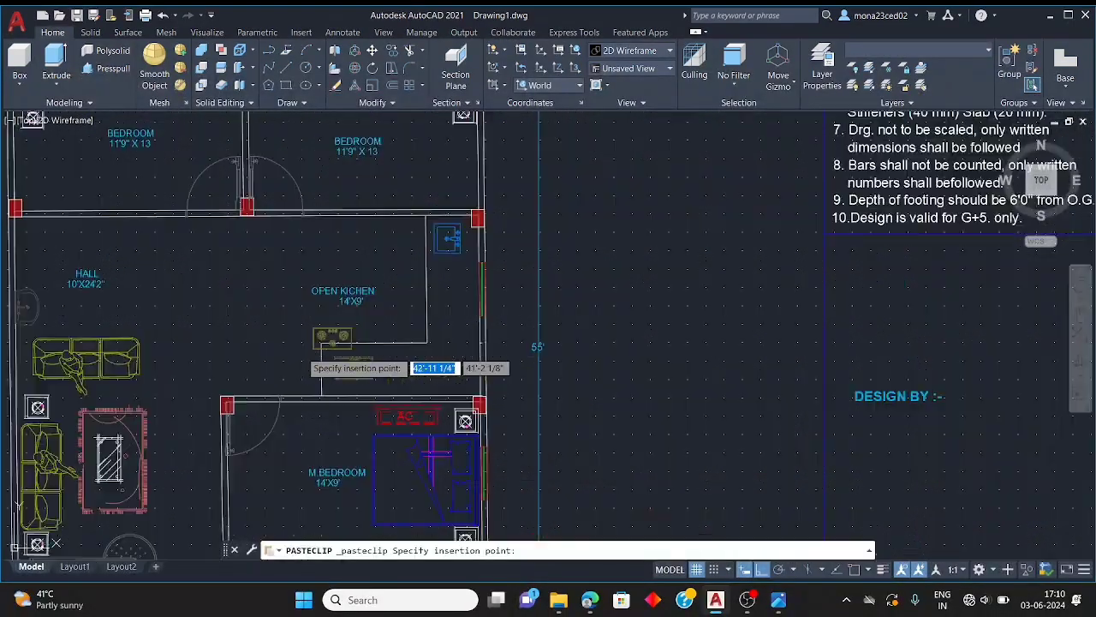
{"action": "scroll", "coordinate": [651, 427], "scroll_direction": "up", "scroll_amount": 8}
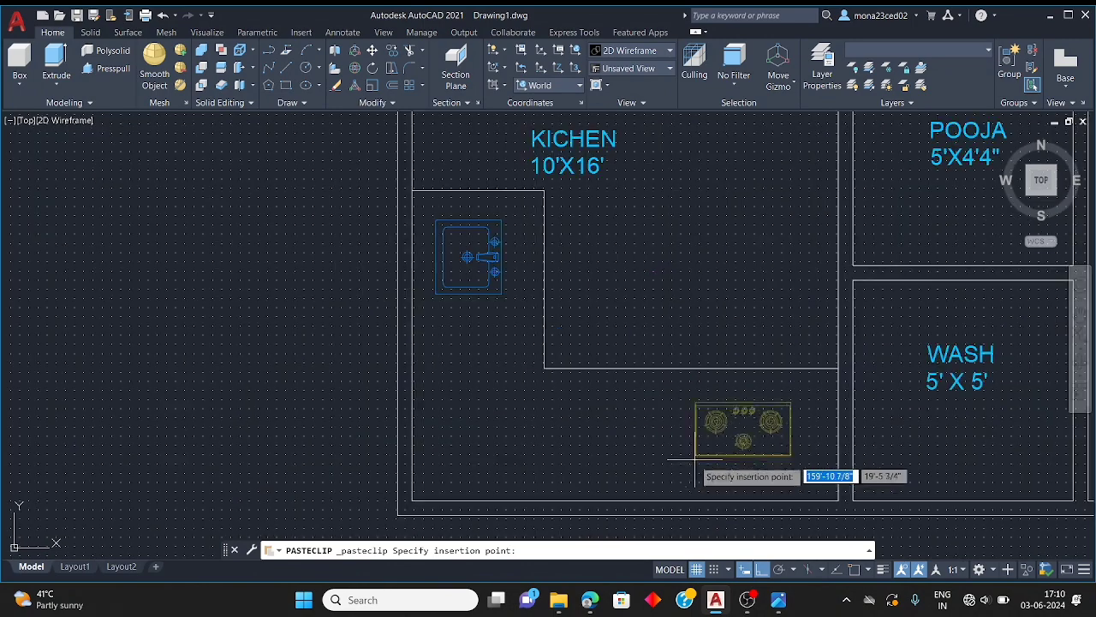
{"action": "left_click", "coordinate": [671, 470]}
{"action": "scroll", "coordinate": [496, 386], "scroll_direction": "down", "scroll_amount": 5}
{"action": "scroll", "coordinate": [543, 333], "scroll_direction": "up", "scroll_amount": 3}
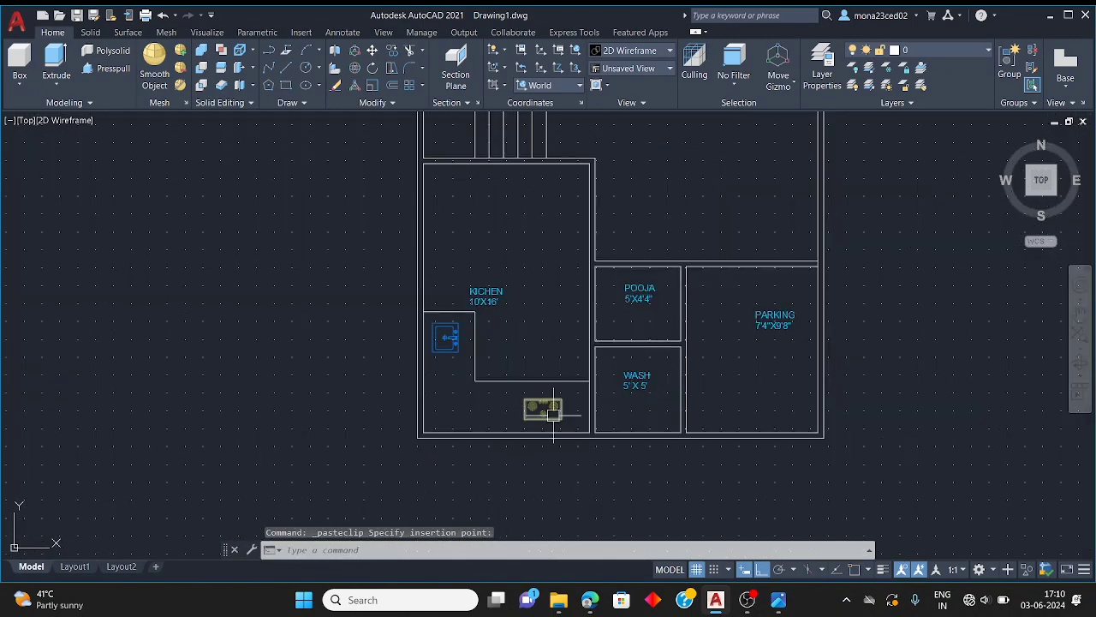
{"action": "scroll", "coordinate": [626, 347], "scroll_direction": "down", "scroll_amount": 10}
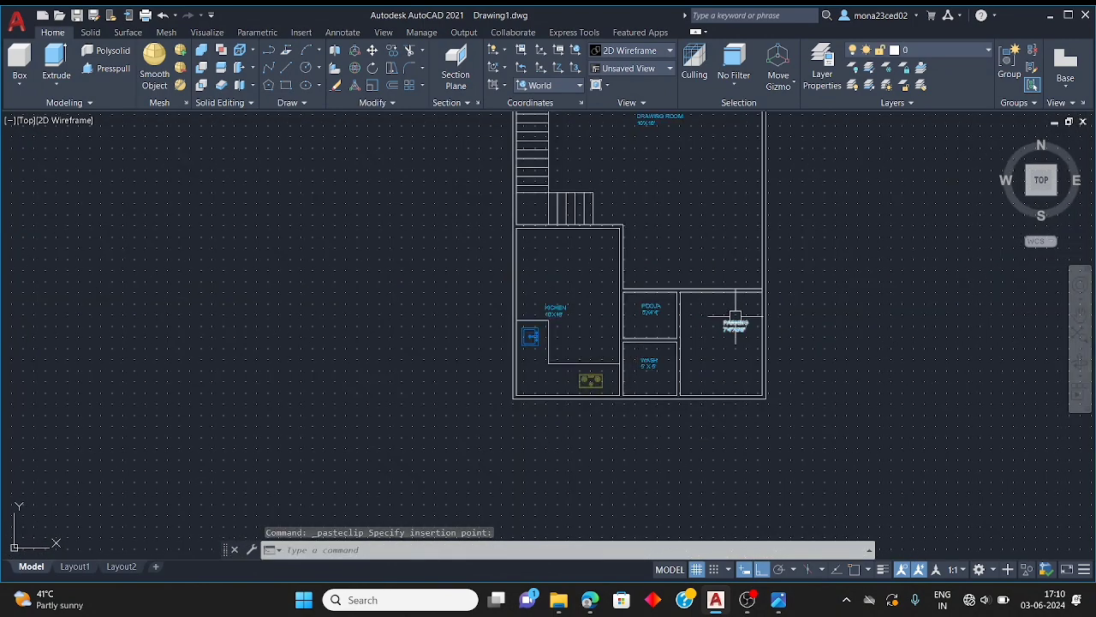
{"action": "scroll", "coordinate": [545, 313], "scroll_direction": "up", "scroll_amount": 10}
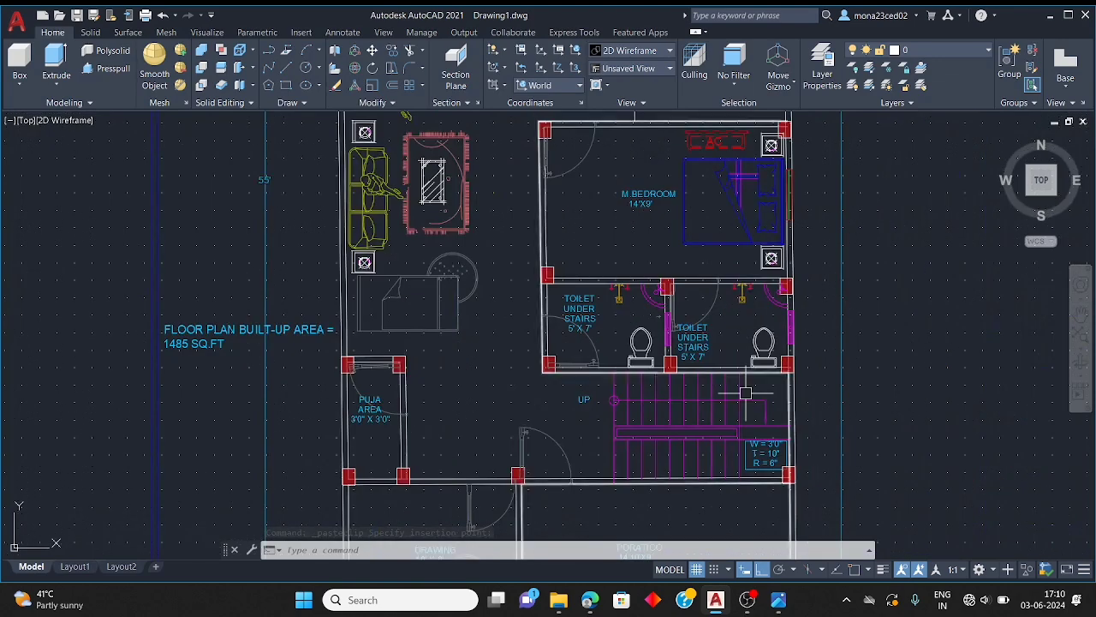
{"action": "key", "text": "Escape"}
{"action": "key", "text": "Escape"}
{"action": "key", "text": "Escape"}
{"action": "scroll", "coordinate": [679, 319], "scroll_direction": "up", "scroll_amount": 5}
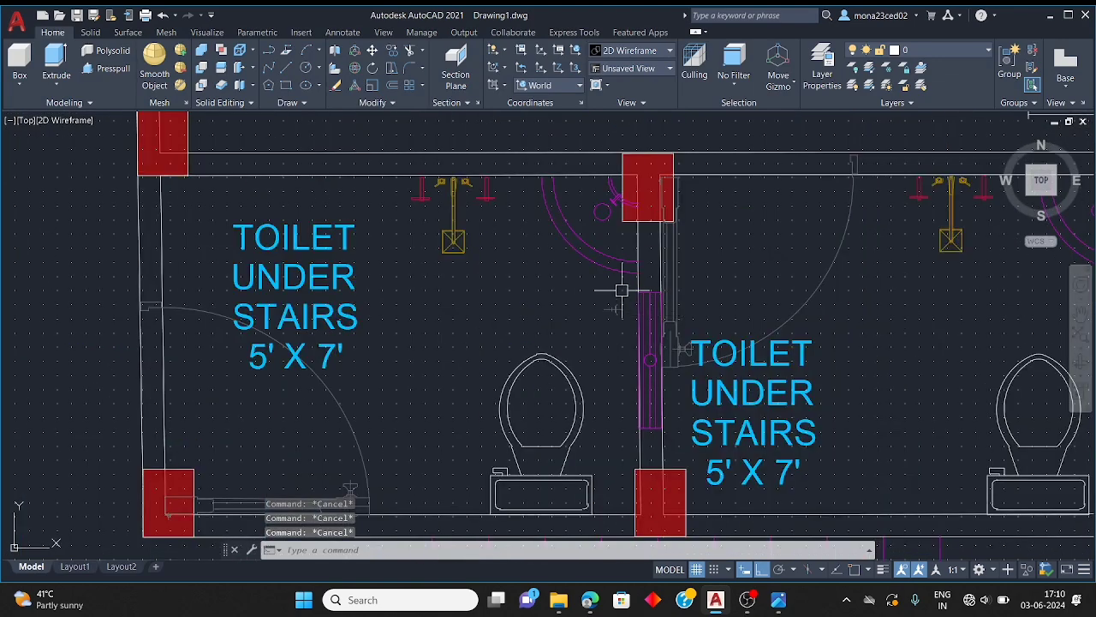
{"action": "left_click", "coordinate": [621, 290]}
{"action": "left_click", "coordinate": [674, 440]}
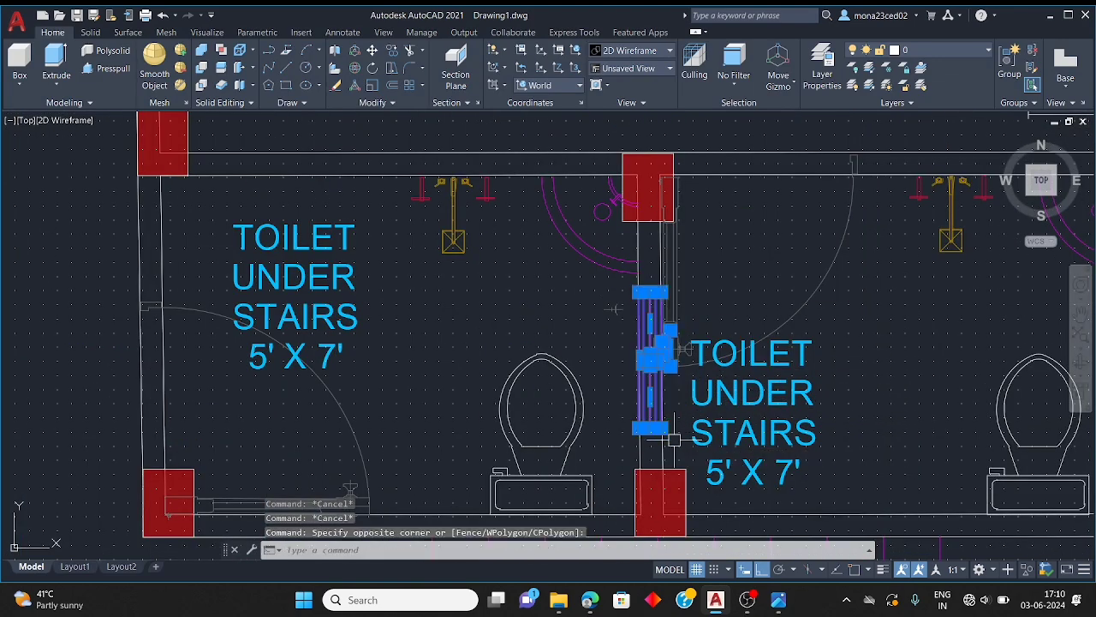
{"action": "key", "text": "ctrl+c"}
{"action": "key", "text": "ctrl+v"}
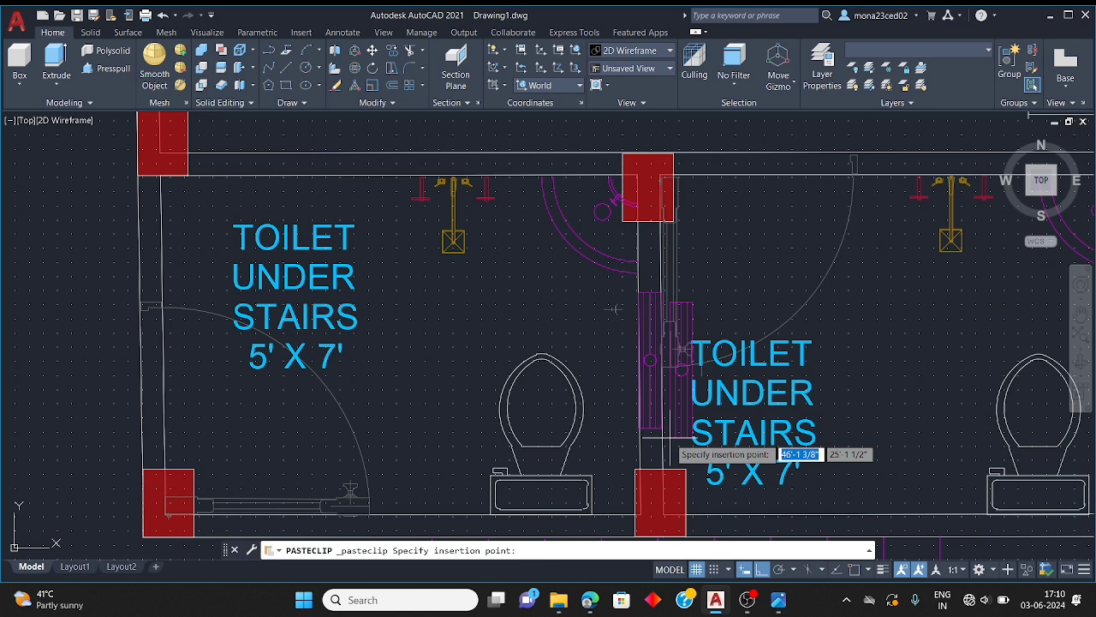
{"action": "key", "text": "Escape"}
{"action": "key", "text": "Escape"}
{"action": "key", "text": "Escape"}
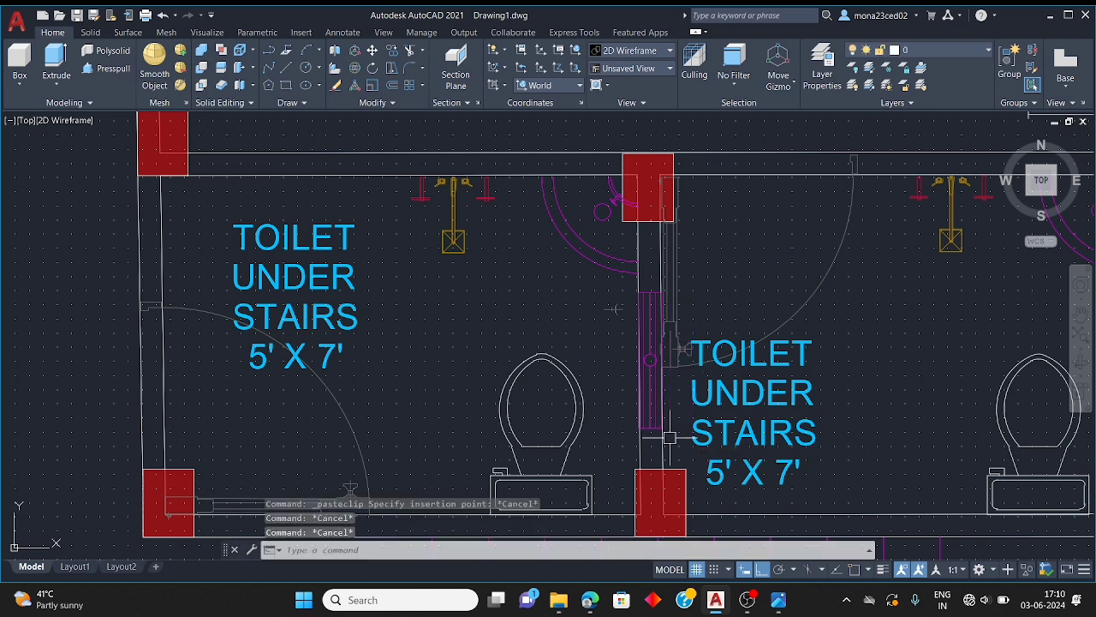
{"action": "key", "text": "Escape"}
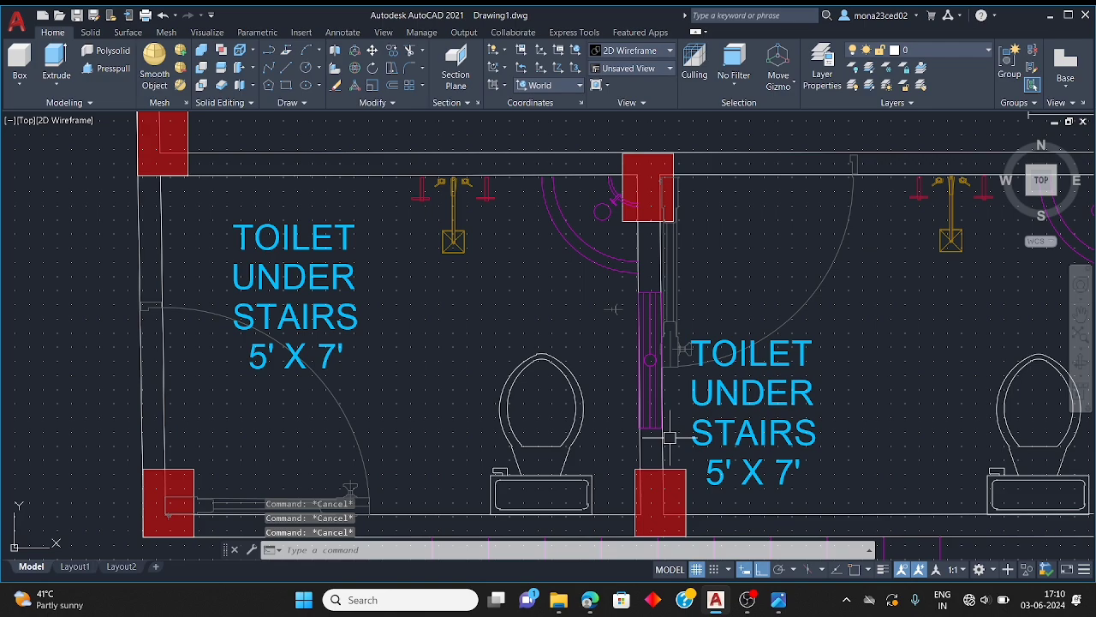
{"action": "scroll", "coordinate": [669, 438], "scroll_direction": "down", "scroll_amount": 4}
{"action": "scroll", "coordinate": [640, 411], "scroll_direction": "down", "scroll_amount": 8}
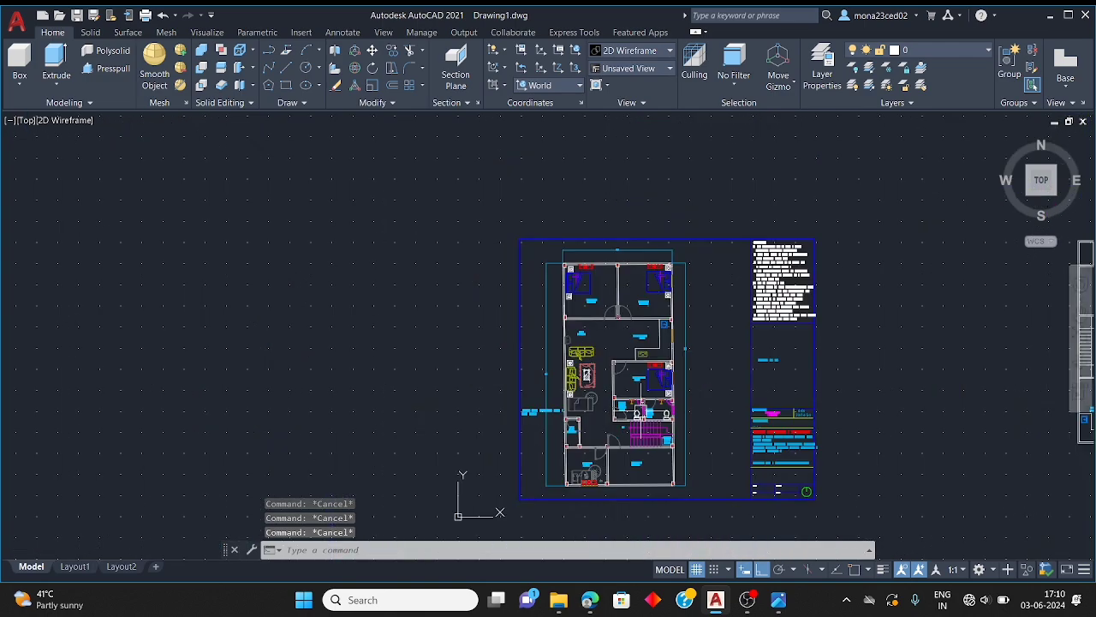
{"action": "scroll", "coordinate": [942, 347], "scroll_direction": "up", "scroll_amount": 10}
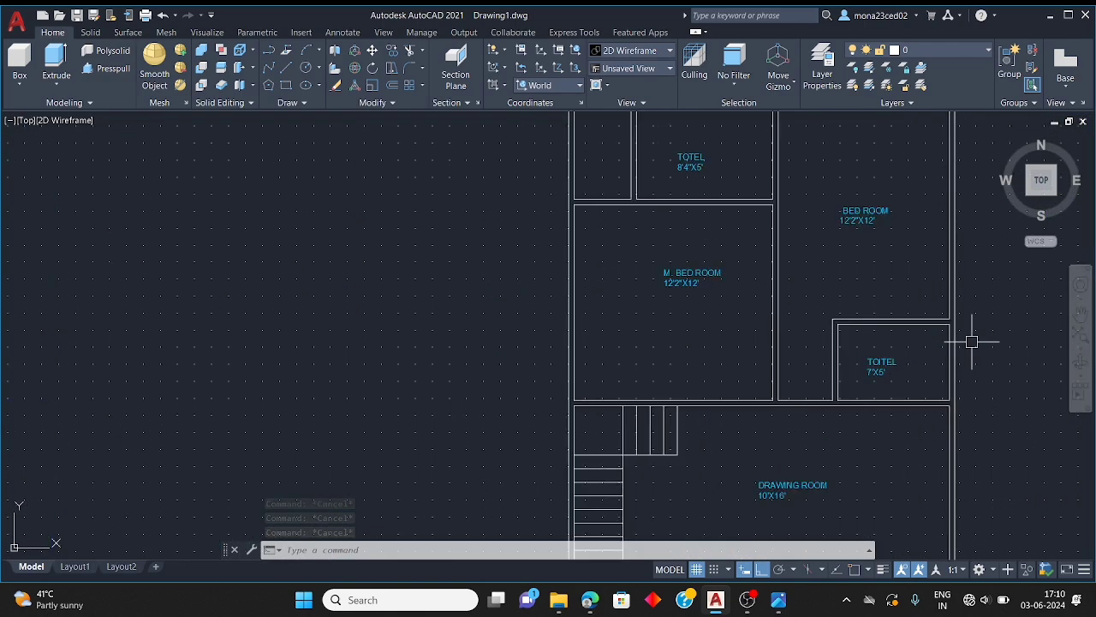
{"action": "scroll", "coordinate": [881, 364], "scroll_direction": "up", "scroll_amount": 3}
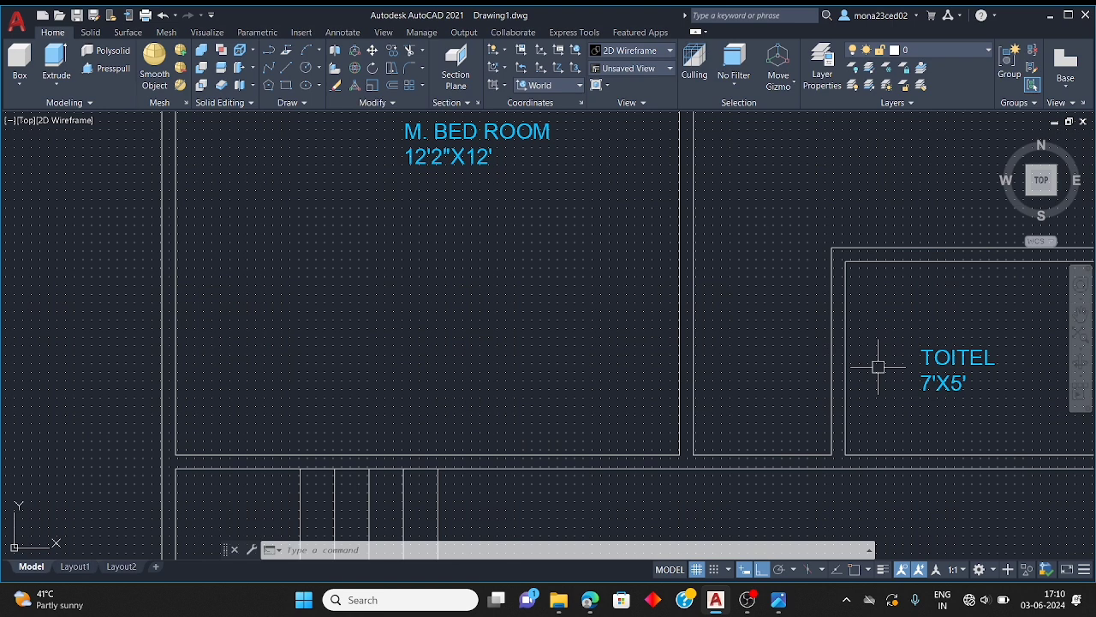
{"action": "key", "text": "ctrl+v"}
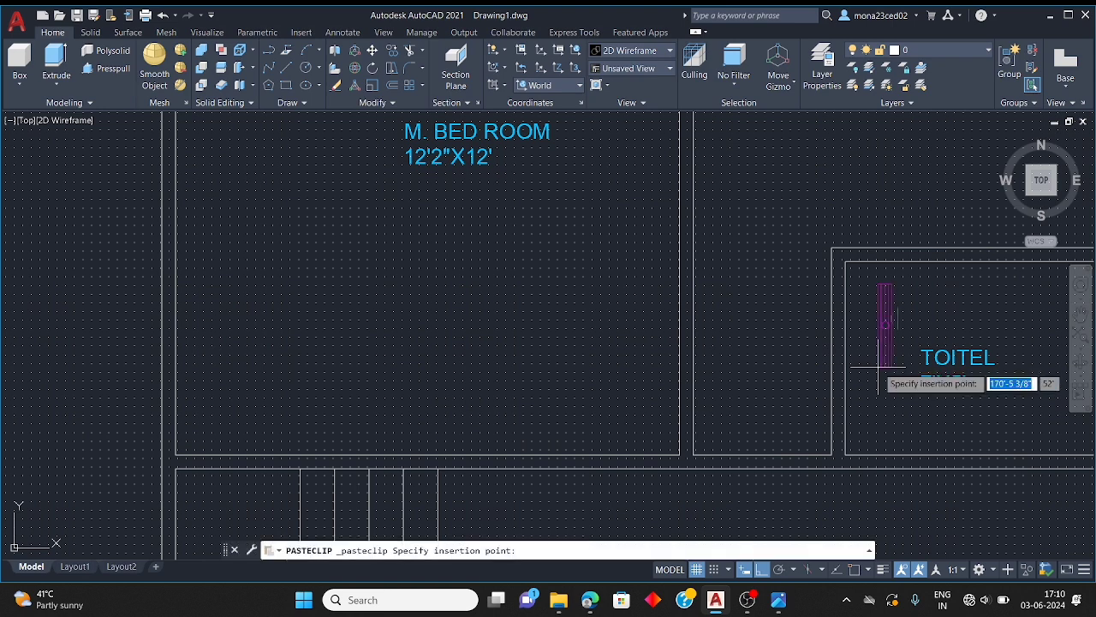
{"action": "key", "text": "Escape"}
{"action": "key", "text": "Escape"}
{"action": "key", "text": "Escape"}
{"action": "key", "text": "Escape"}
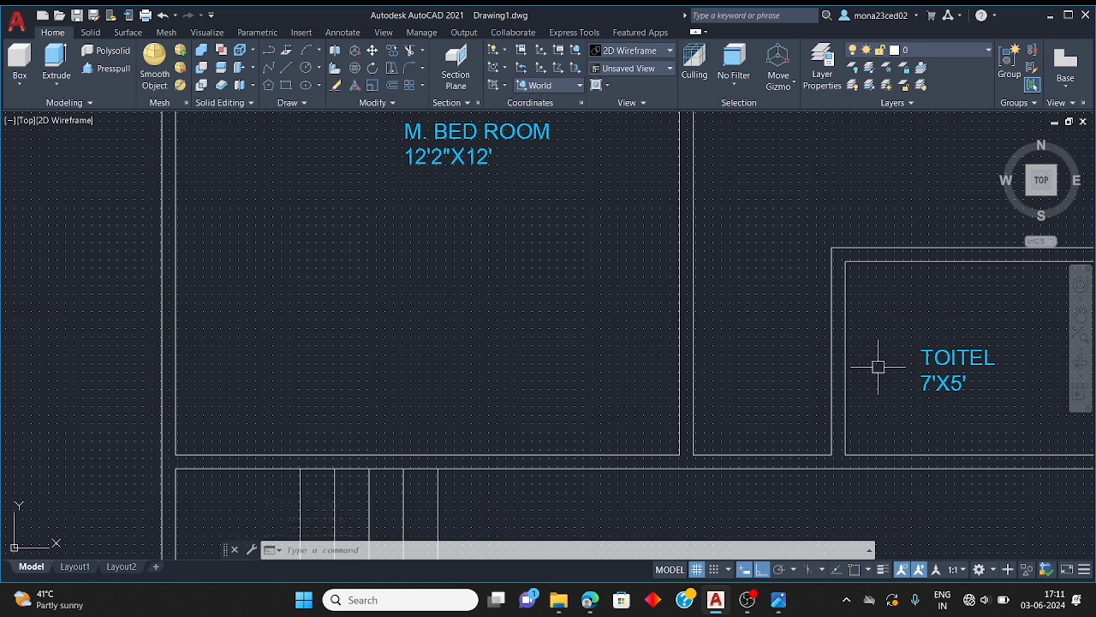
Paste the copied magenta window symbol into the outer side wall of the 7'X5' toilet, flush with the wall lines
{"action": "scroll", "coordinate": [758, 247], "scroll_direction": "down", "scroll_amount": 5}
{"action": "scroll", "coordinate": [809, 265], "scroll_direction": "up", "scroll_amount": 5}
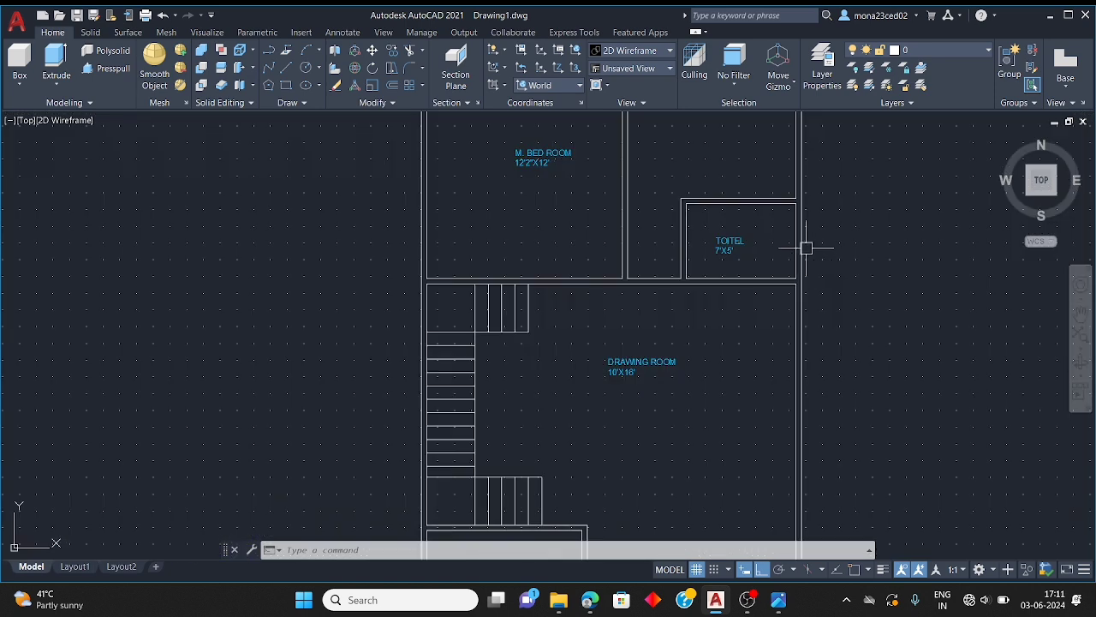
{"action": "key", "text": "ctrl+v"}
{"action": "scroll", "coordinate": [783, 257], "scroll_direction": "up", "scroll_amount": 5}
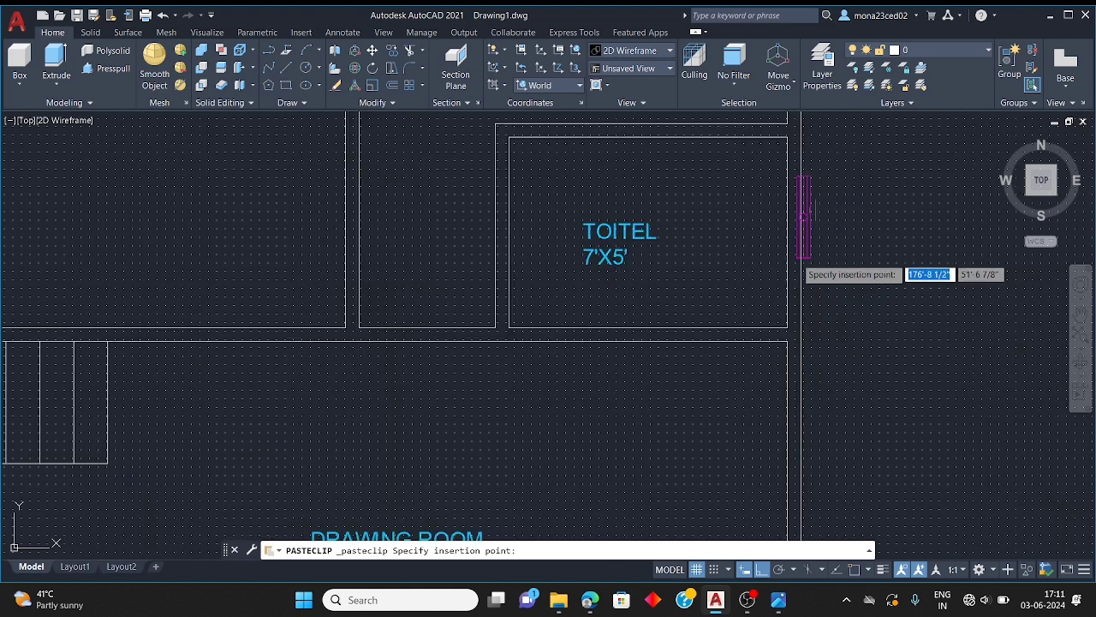
{"action": "scroll", "coordinate": [768, 276], "scroll_direction": "up", "scroll_amount": 6}
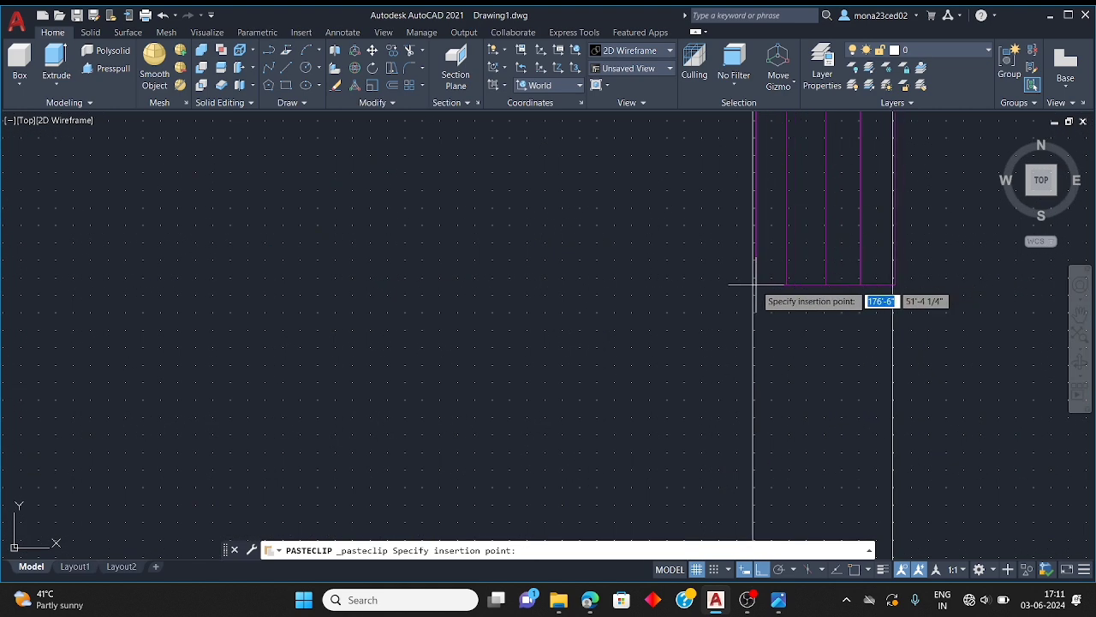
{"action": "left_click", "coordinate": [753, 287]}
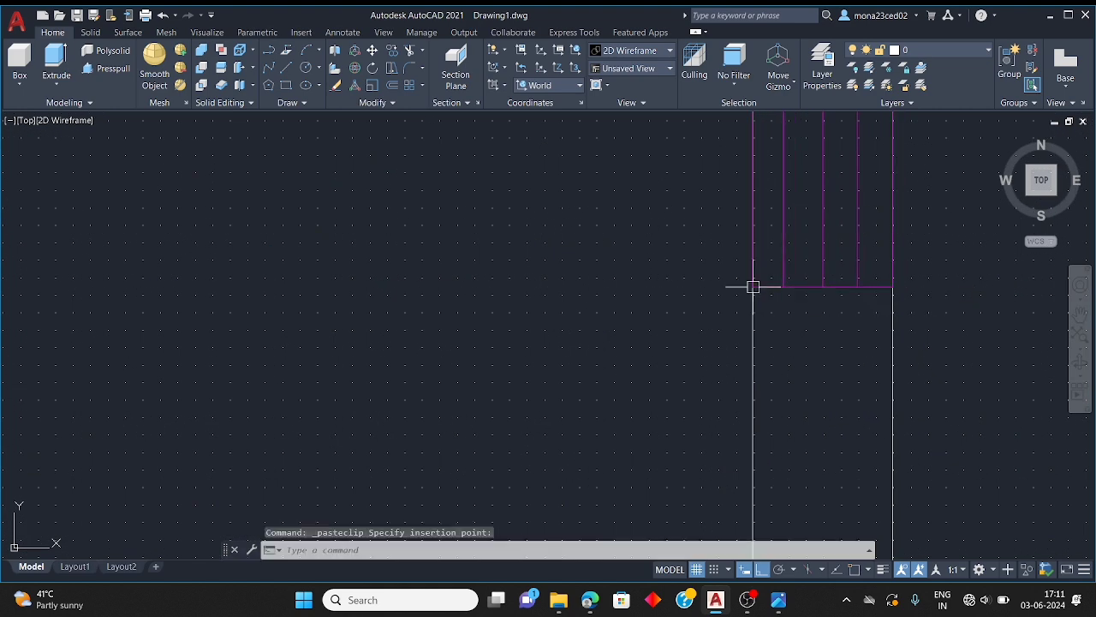
Erase the stray short line that came along outside the wall beside the pasted window symbol
{"action": "scroll", "coordinate": [708, 342], "scroll_direction": "down", "scroll_amount": 4}
{"action": "key", "text": "Escape"}
{"action": "key", "text": "Escape"}
{"action": "left_click", "coordinate": [805, 152]}
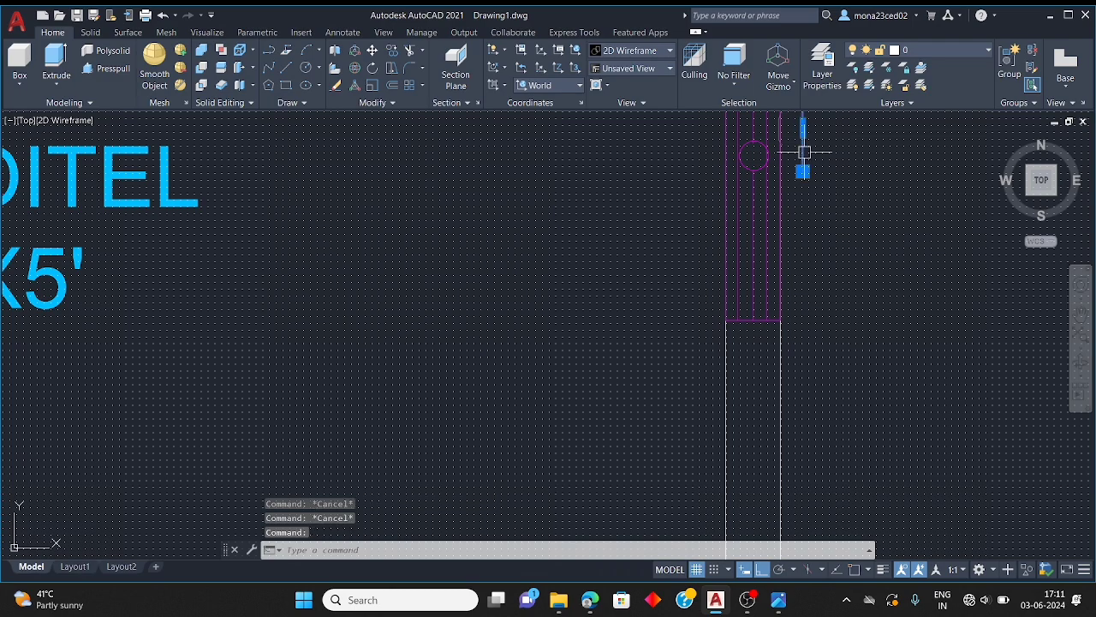
{"action": "key", "text": "Delete"}
{"action": "scroll", "coordinate": [792, 240], "scroll_direction": "down", "scroll_amount": 5}
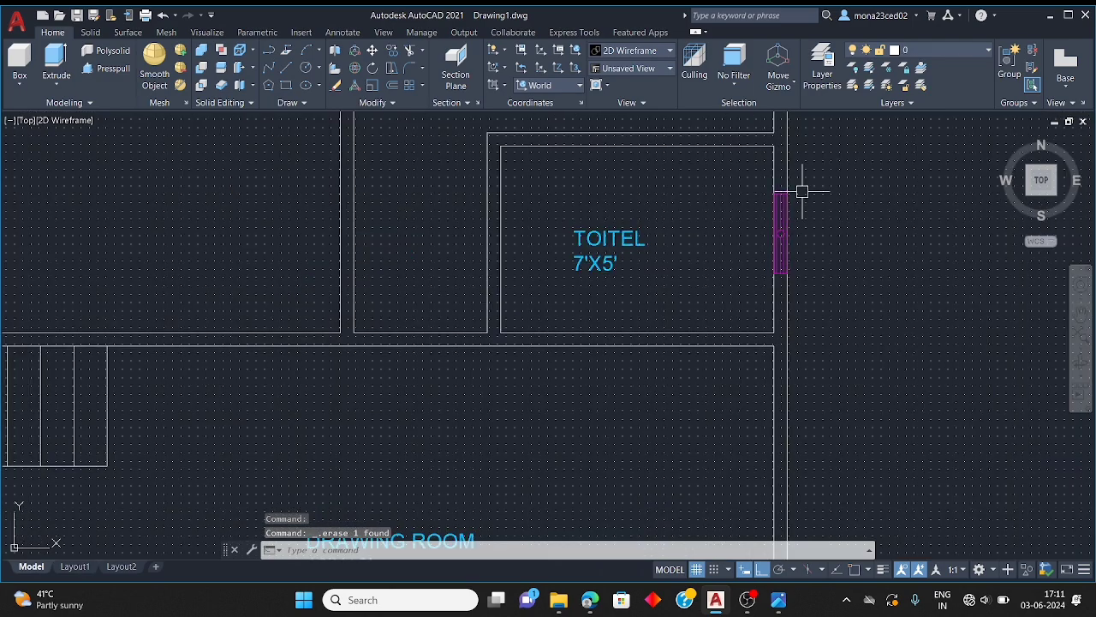
Examine the new plan's toilets and the fixtures in the example plan's toilets under the stairs
{"action": "scroll", "coordinate": [822, 197], "scroll_direction": "up", "scroll_amount": 5}
{"action": "scroll", "coordinate": [844, 231], "scroll_direction": "down", "scroll_amount": 5}
{"action": "scroll", "coordinate": [846, 243], "scroll_direction": "down", "scroll_amount": 6}
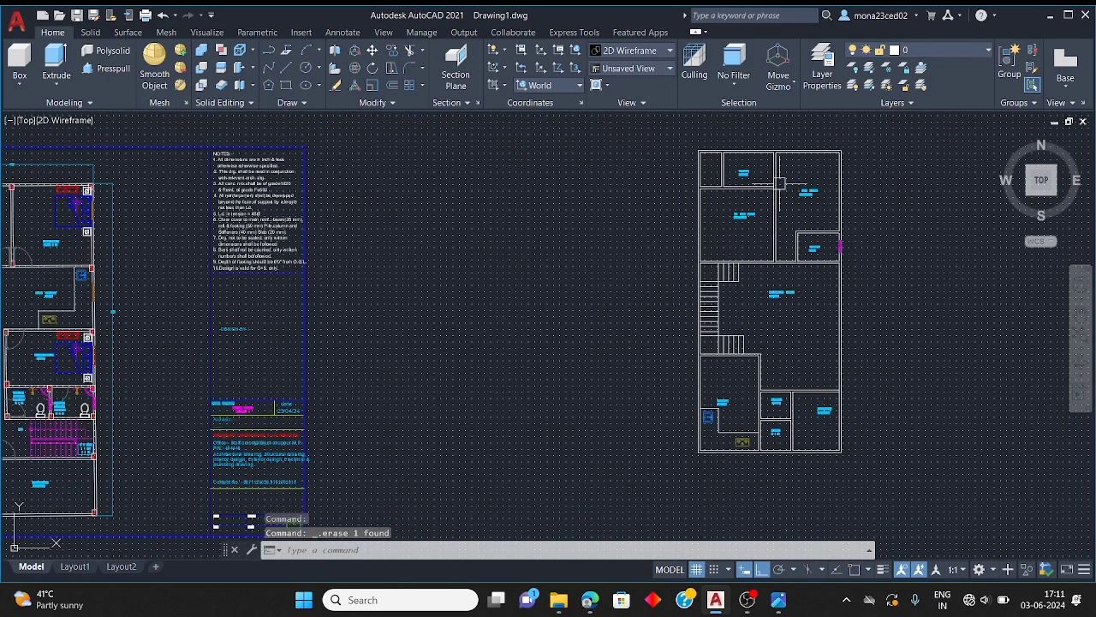
{"action": "scroll", "coordinate": [812, 157], "scroll_direction": "up", "scroll_amount": 6}
{"action": "scroll", "coordinate": [712, 219], "scroll_direction": "down", "scroll_amount": 2}
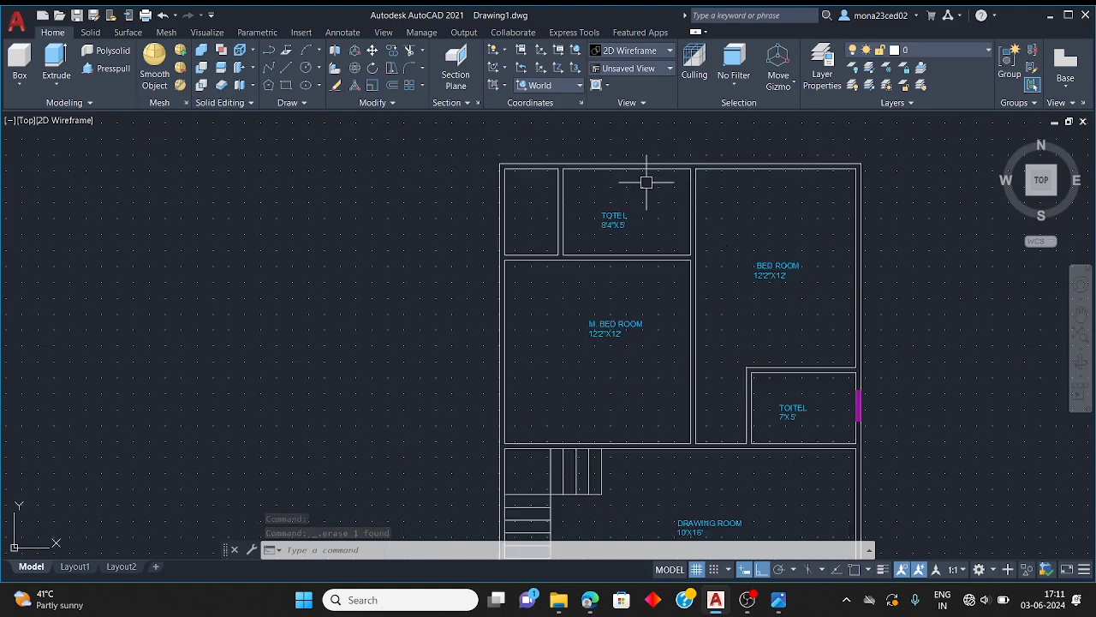
{"action": "scroll", "coordinate": [778, 239], "scroll_direction": "down", "scroll_amount": 8}
{"action": "scroll", "coordinate": [569, 351], "scroll_direction": "up", "scroll_amount": 12}
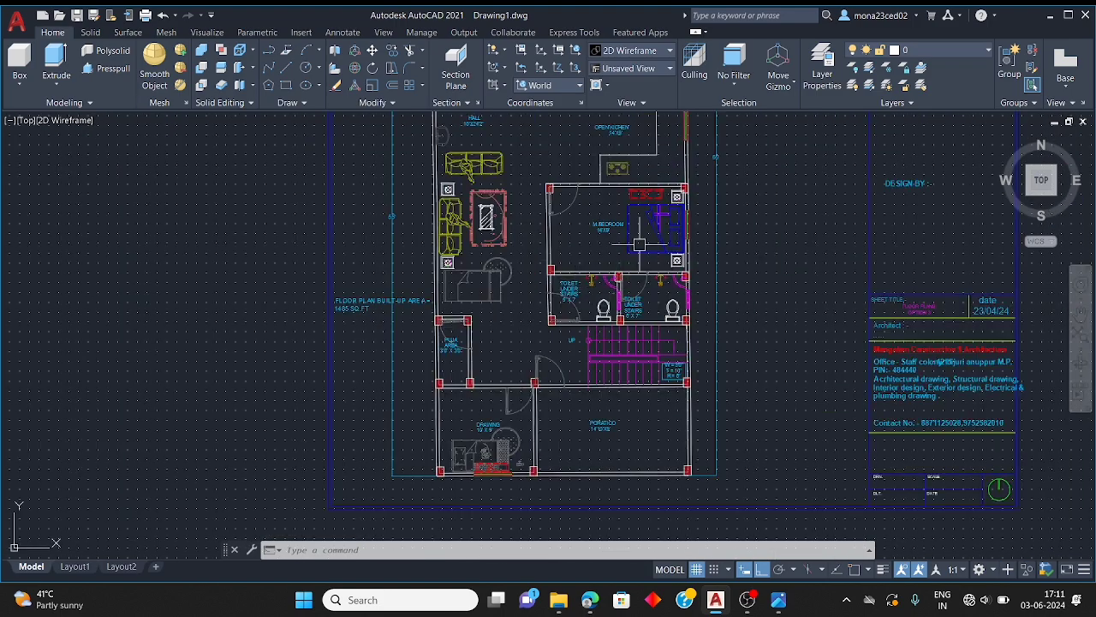
{"action": "scroll", "coordinate": [697, 293], "scroll_direction": "down", "scroll_amount": 5}
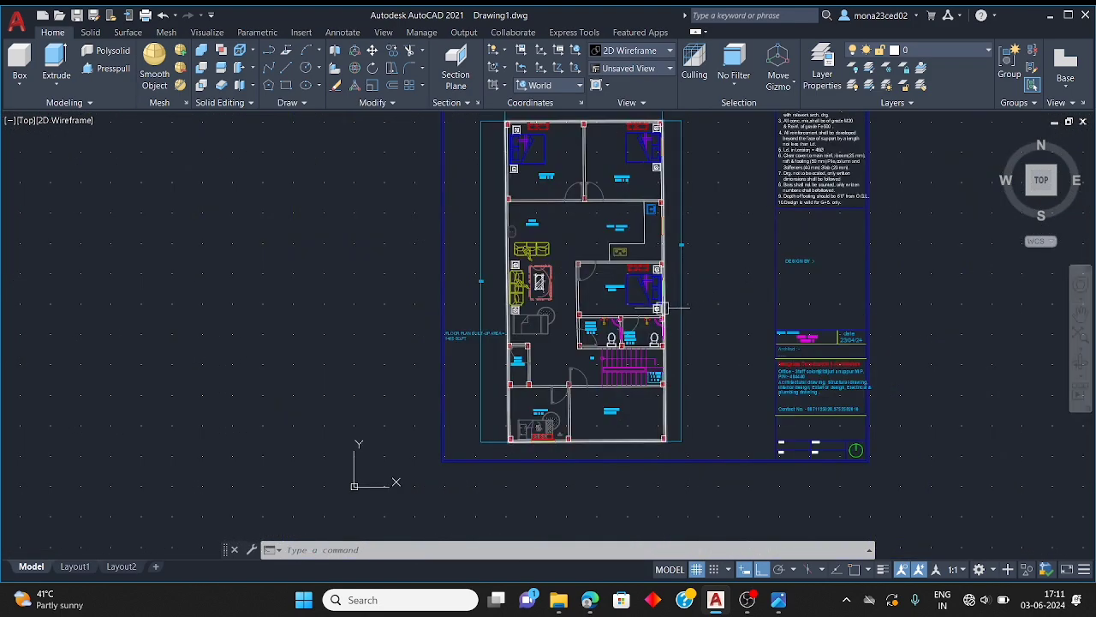
{"action": "scroll", "coordinate": [595, 347], "scroll_direction": "up", "scroll_amount": 5}
{"action": "scroll", "coordinate": [618, 314], "scroll_direction": "down", "scroll_amount": 5}
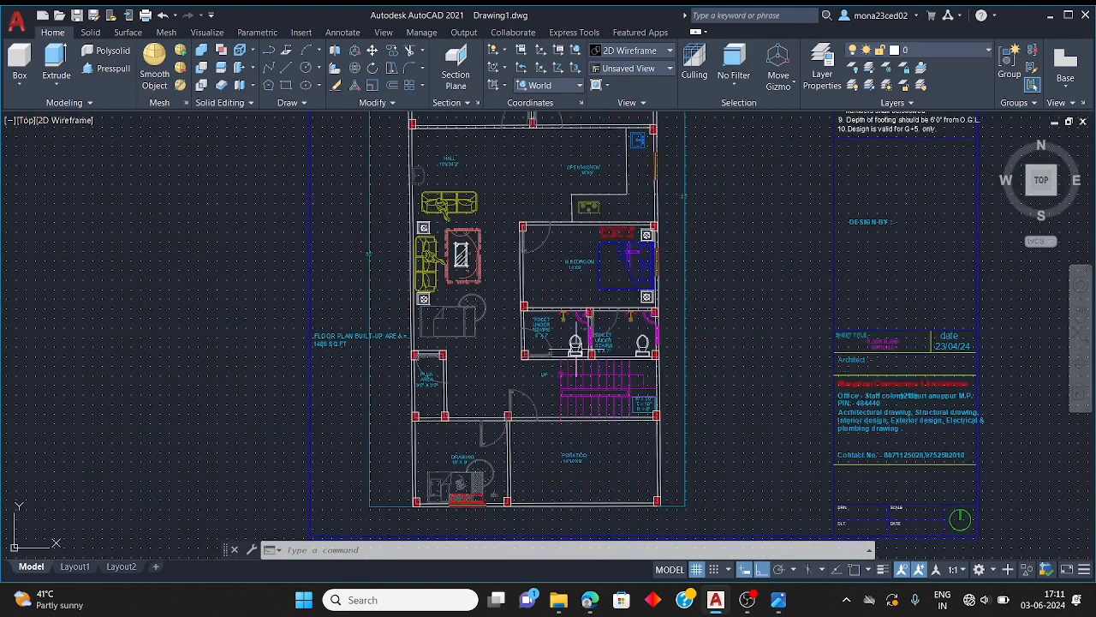
Copy the WC from the example plan's inner toilet under the stairs into the 8'4"X5' toilet, with its tank against the lower wall
{"action": "scroll", "coordinate": [558, 332], "scroll_direction": "up", "scroll_amount": 5}
{"action": "key", "text": "Escape"}
{"action": "key", "text": "Escape"}
{"action": "left_click", "coordinate": [515, 267]}
{"action": "scroll", "coordinate": [582, 359], "scroll_direction": "up", "scroll_amount": 8}
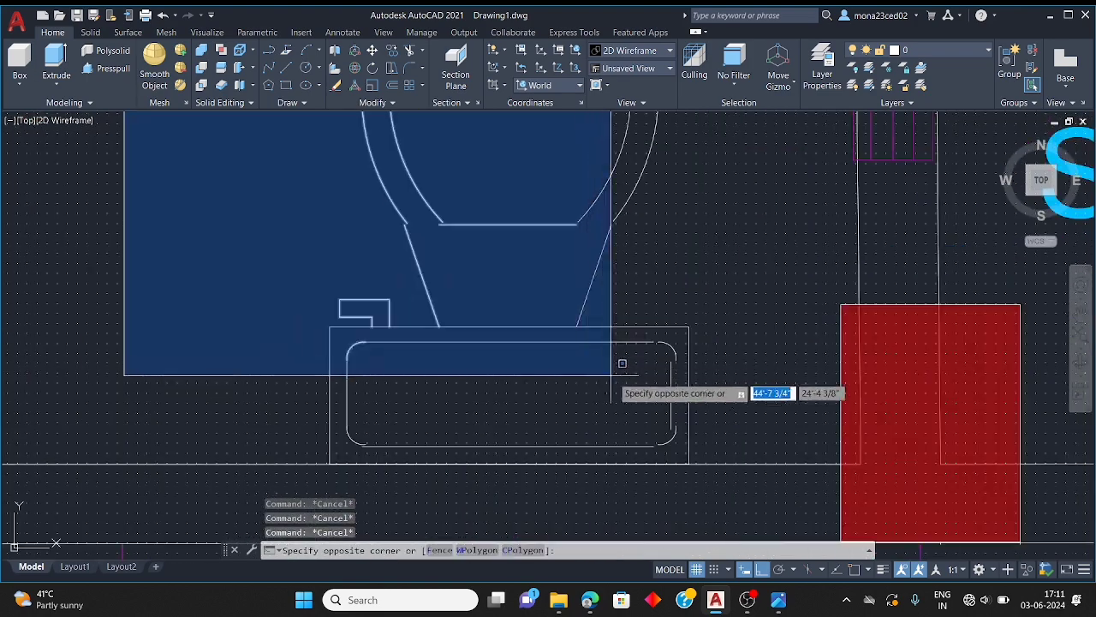
{"action": "left_click", "coordinate": [724, 471]}
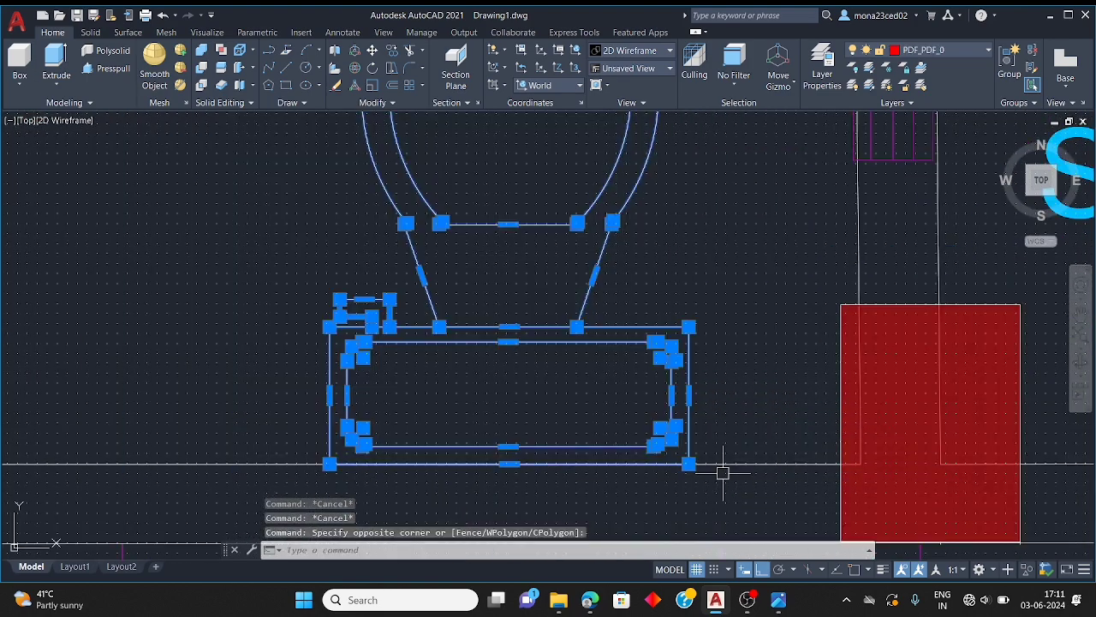
{"action": "key", "text": "ctrl+c"}
{"action": "key", "text": "ctrl+v"}
{"action": "scroll", "coordinate": [503, 366], "scroll_direction": "down", "scroll_amount": 8}
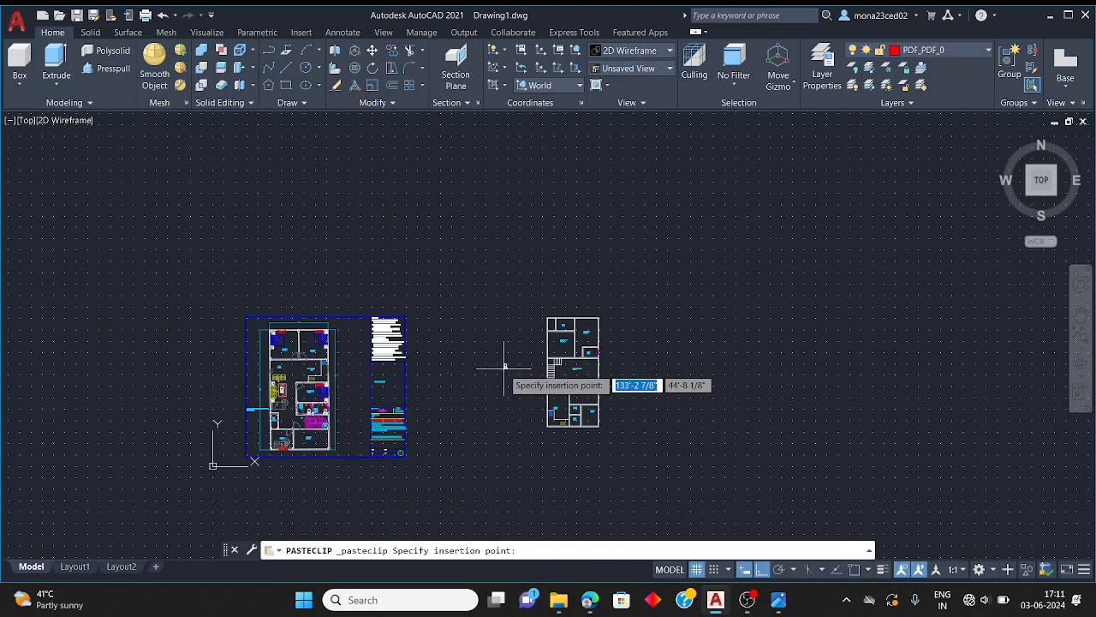
{"action": "scroll", "coordinate": [503, 367], "scroll_direction": "up", "scroll_amount": 5}
{"action": "scroll", "coordinate": [728, 304], "scroll_direction": "up", "scroll_amount": 5}
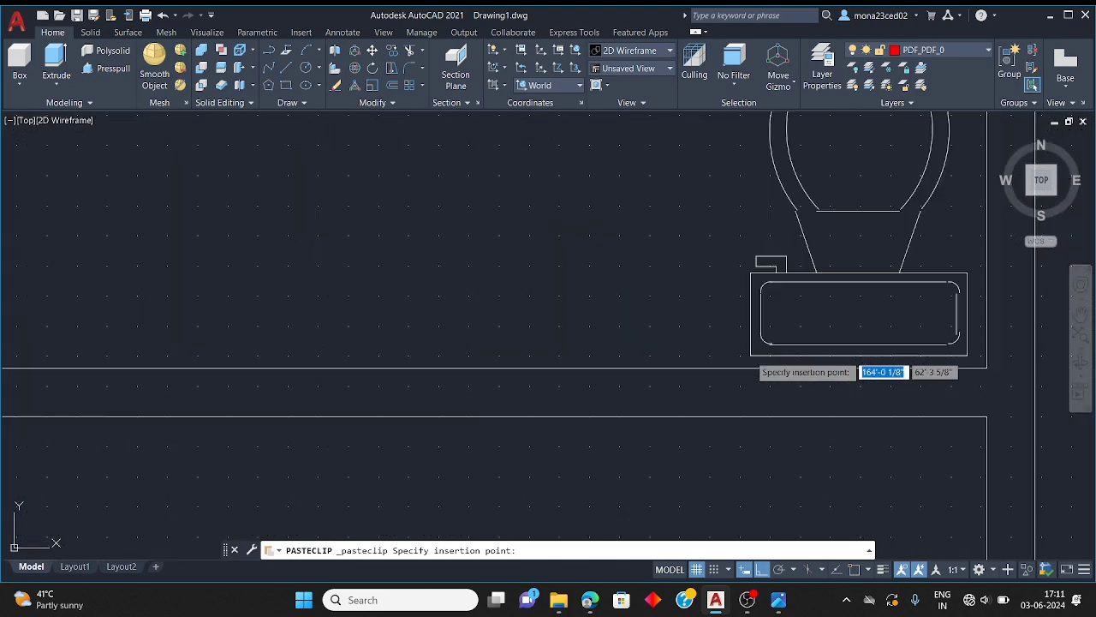
{"action": "scroll", "coordinate": [750, 355], "scroll_direction": "up", "scroll_amount": 2}
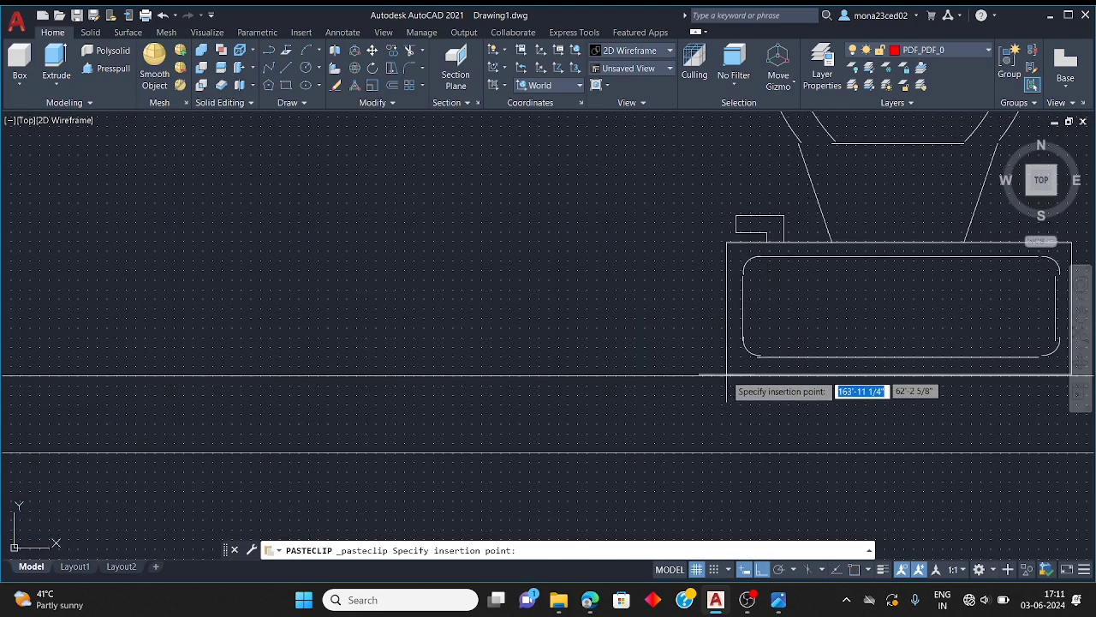
{"action": "left_click", "coordinate": [727, 375]}
Place another copy of the WC in the 7'X5' toilet, against the lower wall near the outer side wall
{"action": "scroll", "coordinate": [582, 305], "scroll_direction": "down", "scroll_amount": 6}
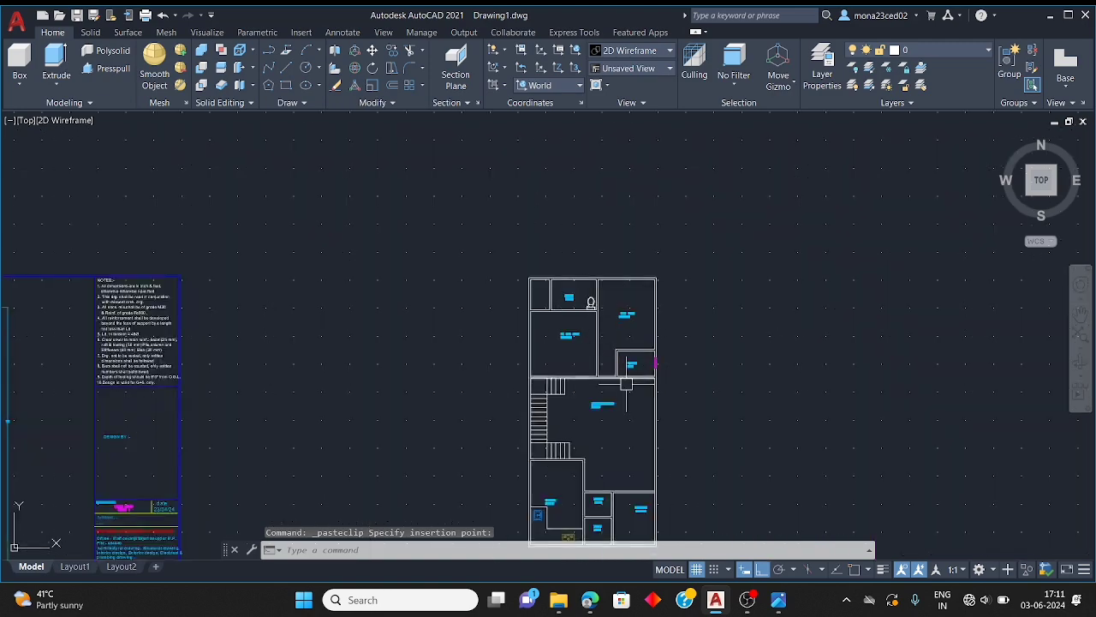
{"action": "scroll", "coordinate": [626, 385], "scroll_direction": "up", "scroll_amount": 6}
{"action": "scroll", "coordinate": [694, 330], "scroll_direction": "up", "scroll_amount": 6}
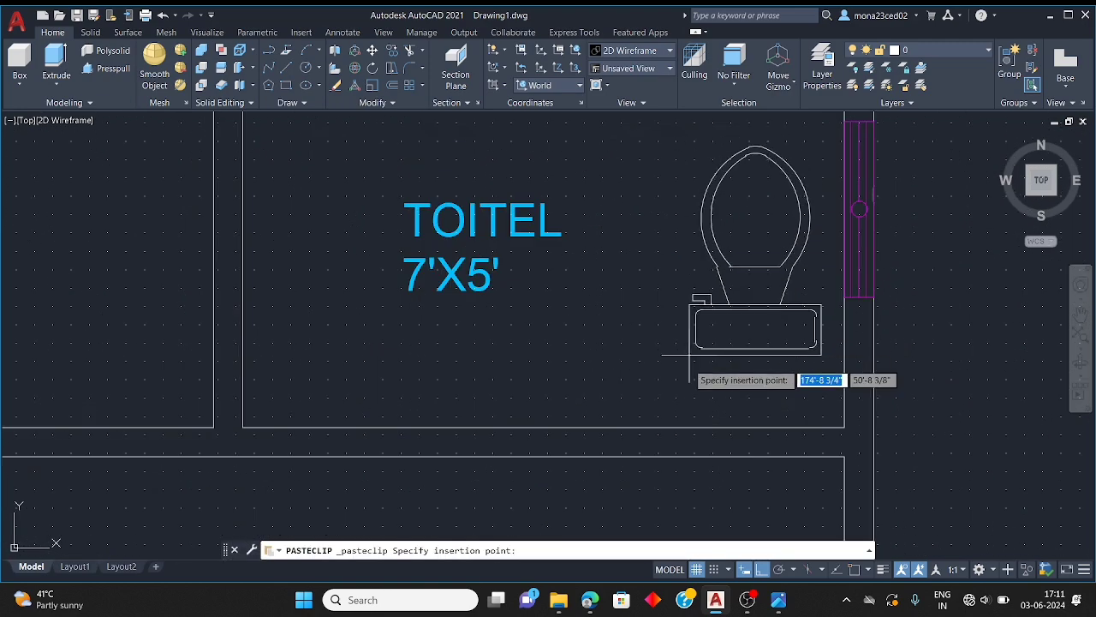
{"action": "left_click", "coordinate": [692, 425]}
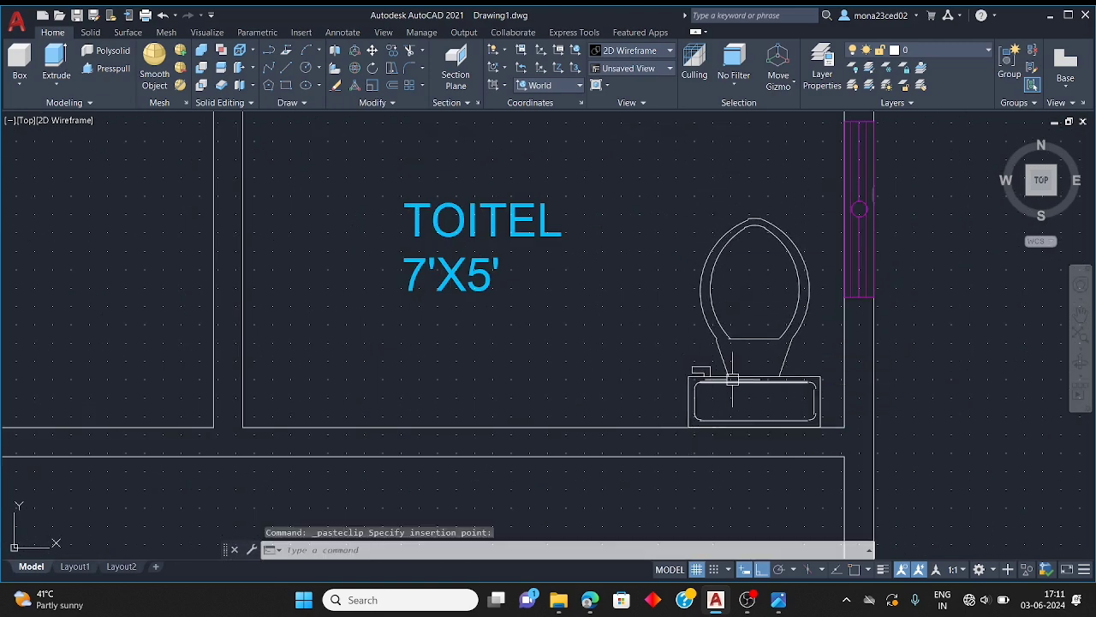
Copy the shower with its taps from the example plan's inner toilet onto the upper wall of the 8'4"X5' toilet, near its bedroom-side corner
{"action": "scroll", "coordinate": [517, 363], "scroll_direction": "down", "scroll_amount": 6}
{"action": "scroll", "coordinate": [632, 367], "scroll_direction": "up", "scroll_amount": 8}
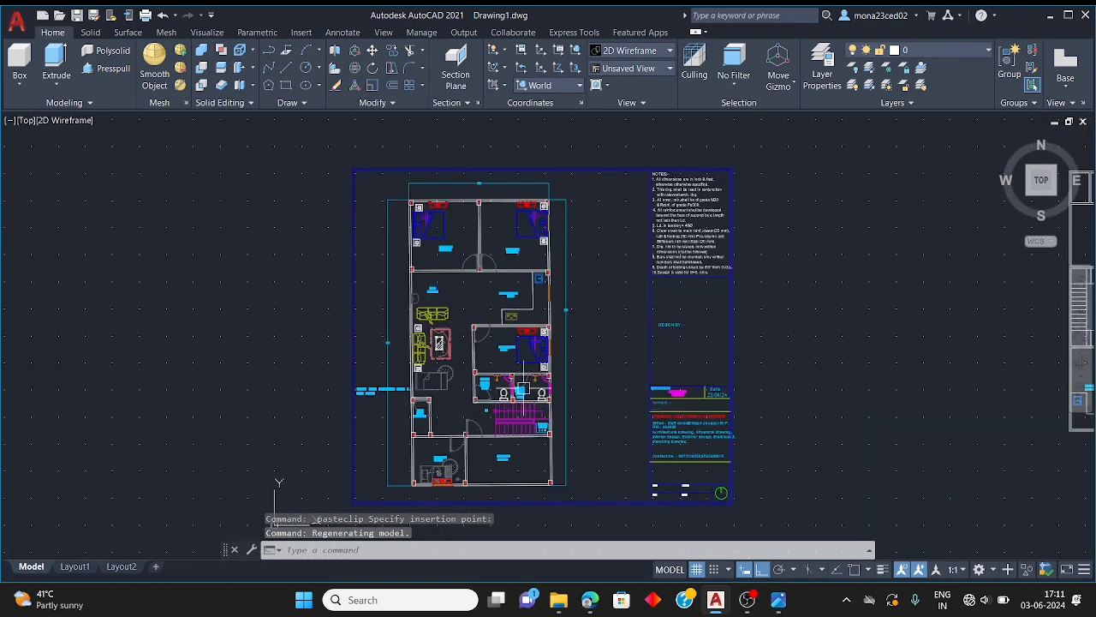
{"action": "scroll", "coordinate": [600, 257], "scroll_direction": "down", "scroll_amount": 4}
{"action": "scroll", "coordinate": [588, 274], "scroll_direction": "up", "scroll_amount": 8}
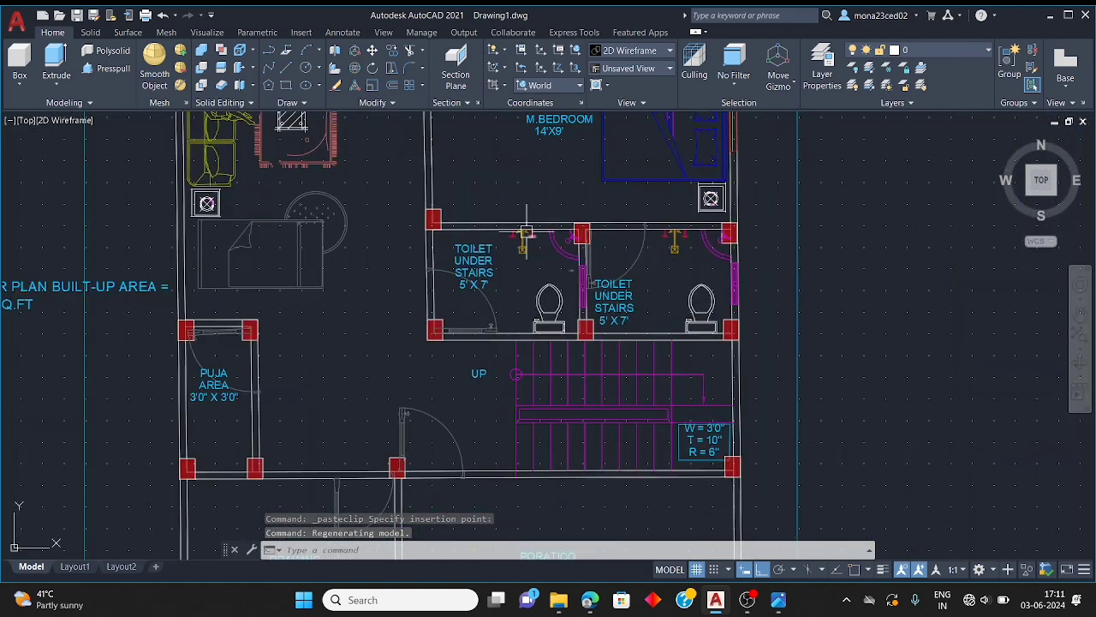
{"action": "key", "text": "Escape"}
{"action": "key", "text": "Escape"}
{"action": "key", "text": "Escape"}
{"action": "scroll", "coordinate": [485, 227], "scroll_direction": "up", "scroll_amount": 5}
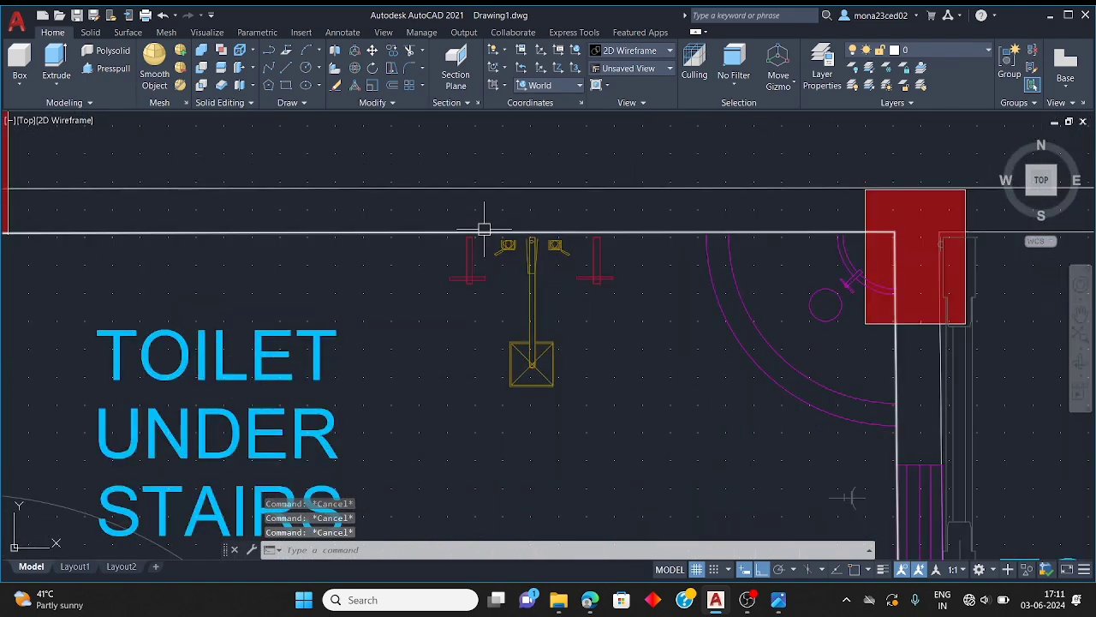
{"action": "left_click", "coordinate": [440, 240]}
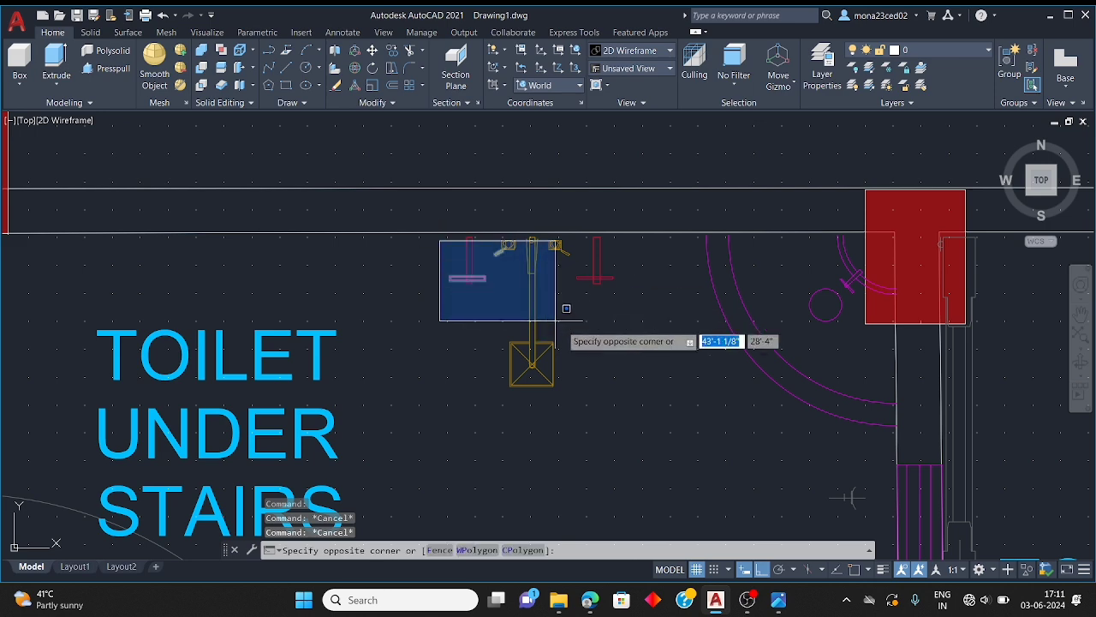
{"action": "left_click", "coordinate": [651, 394]}
{"action": "key", "text": "Escape"}
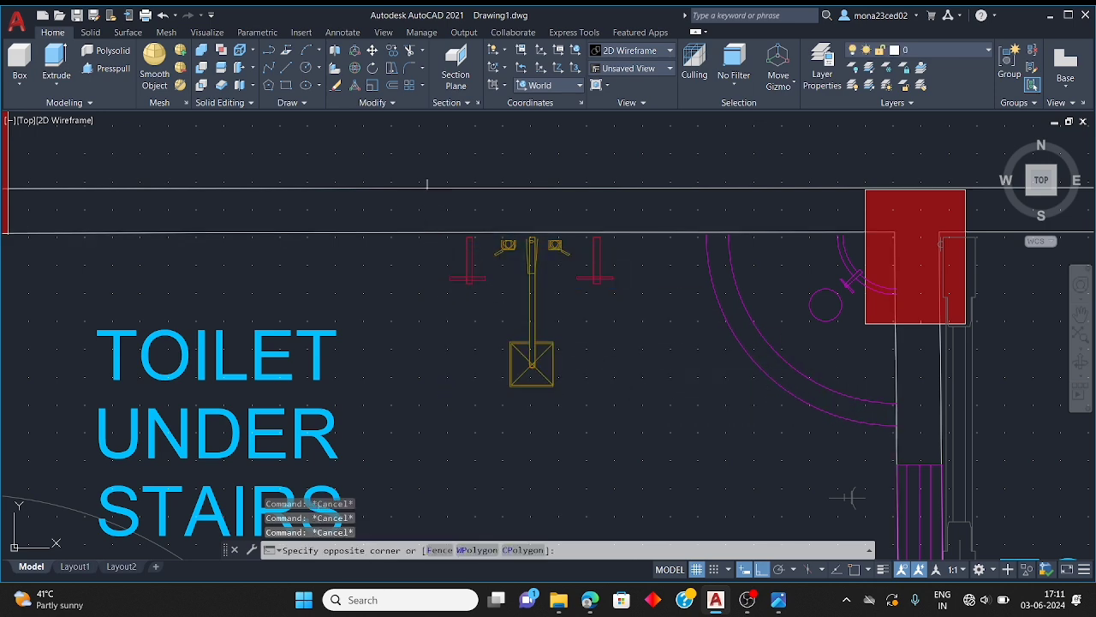
{"action": "left_click", "coordinate": [620, 407]}
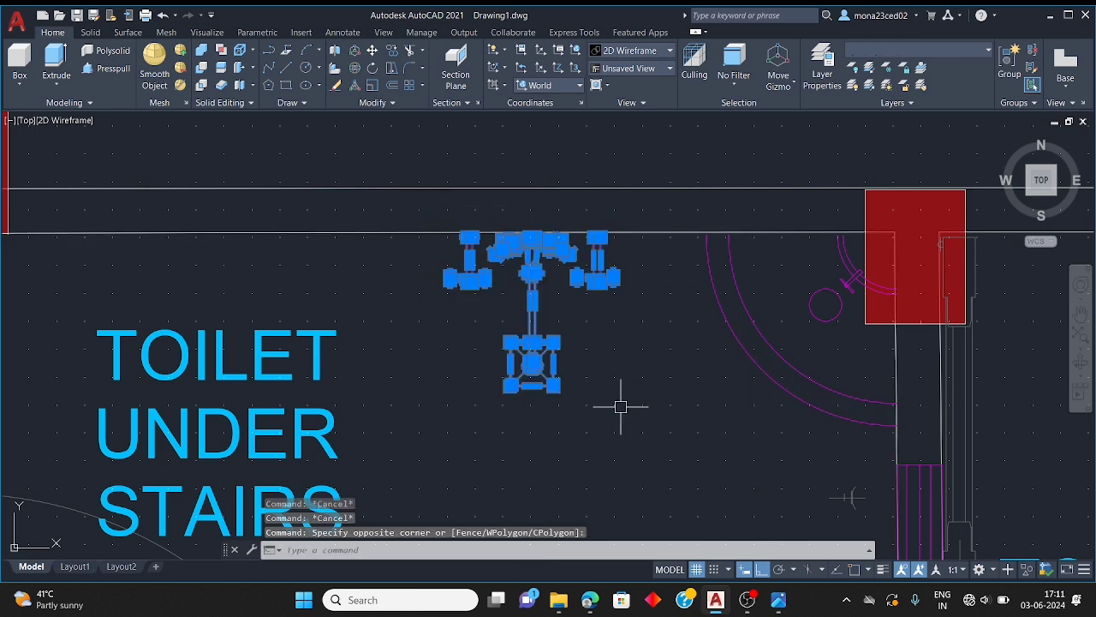
{"action": "key", "text": "ctrl+v"}
{"action": "scroll", "coordinate": [514, 376], "scroll_direction": "down", "scroll_amount": 6}
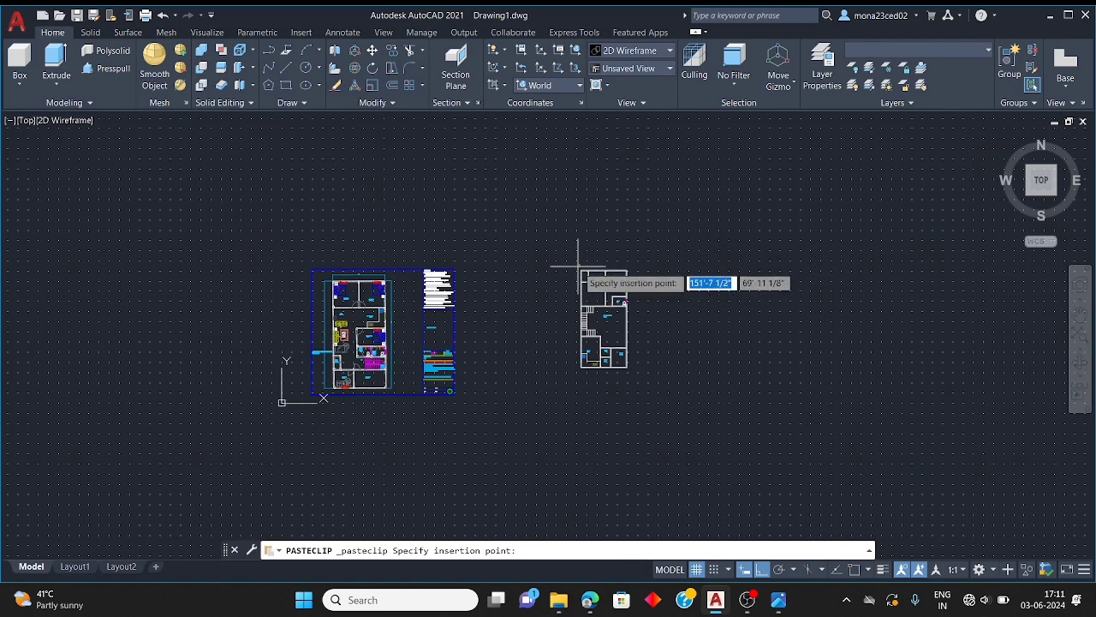
{"action": "scroll", "coordinate": [579, 265], "scroll_direction": "up", "scroll_amount": 8}
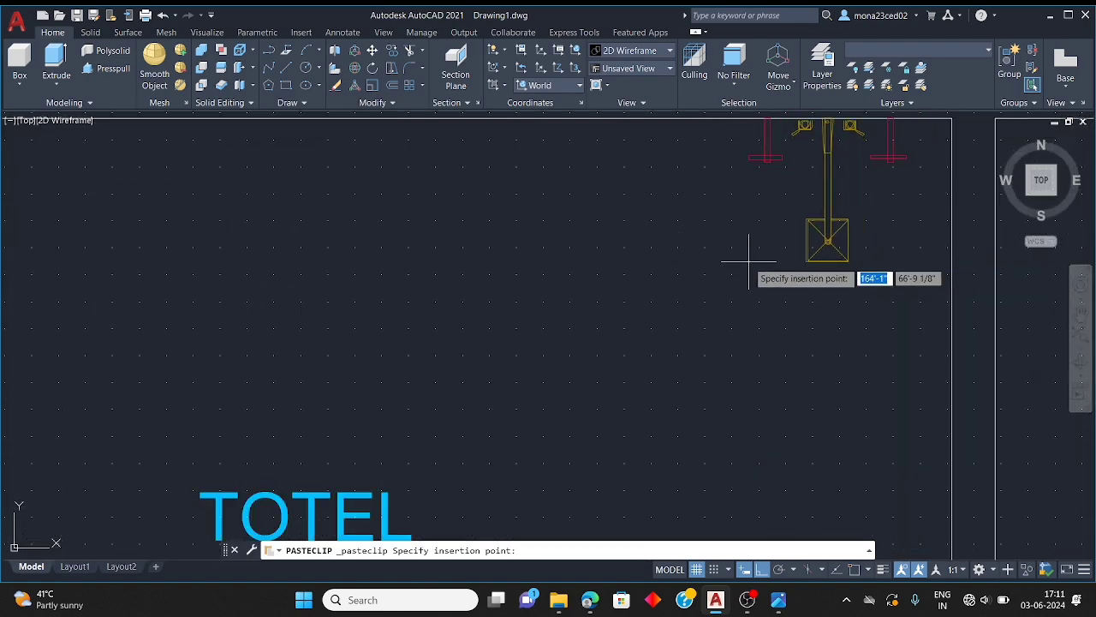
{"action": "left_click", "coordinate": [749, 261]}
Place another copy of the shower with its taps on the upper wall of the 7'X5' toilet, near the outer side wall
{"action": "scroll", "coordinate": [617, 253], "scroll_direction": "down", "scroll_amount": 6}
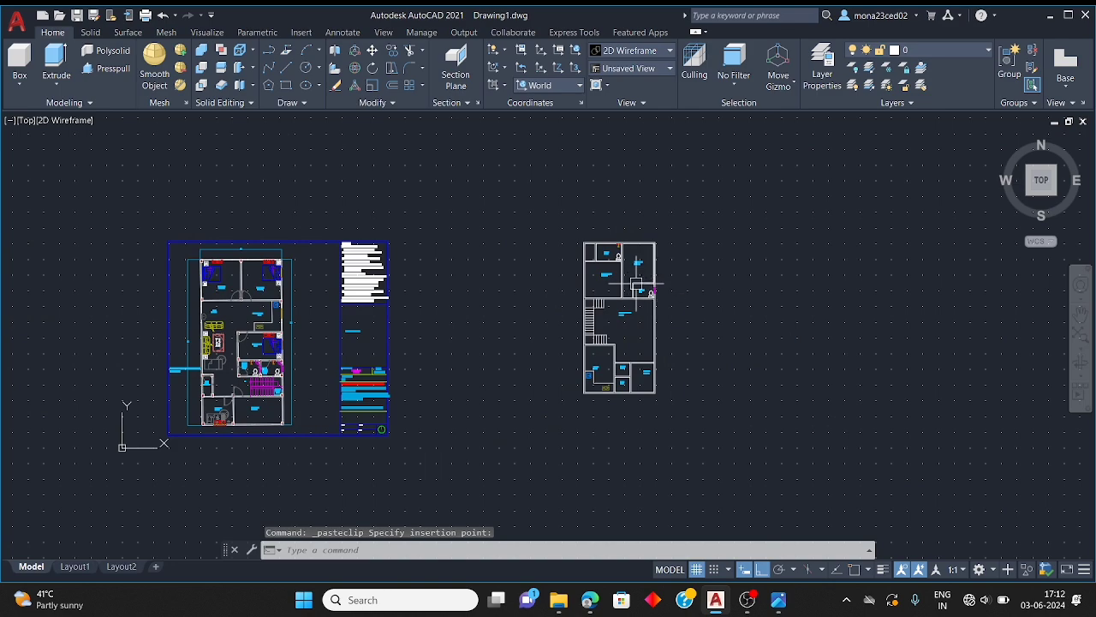
{"action": "scroll", "coordinate": [636, 284], "scroll_direction": "up", "scroll_amount": 8}
{"action": "key", "text": "ctrl+v"}
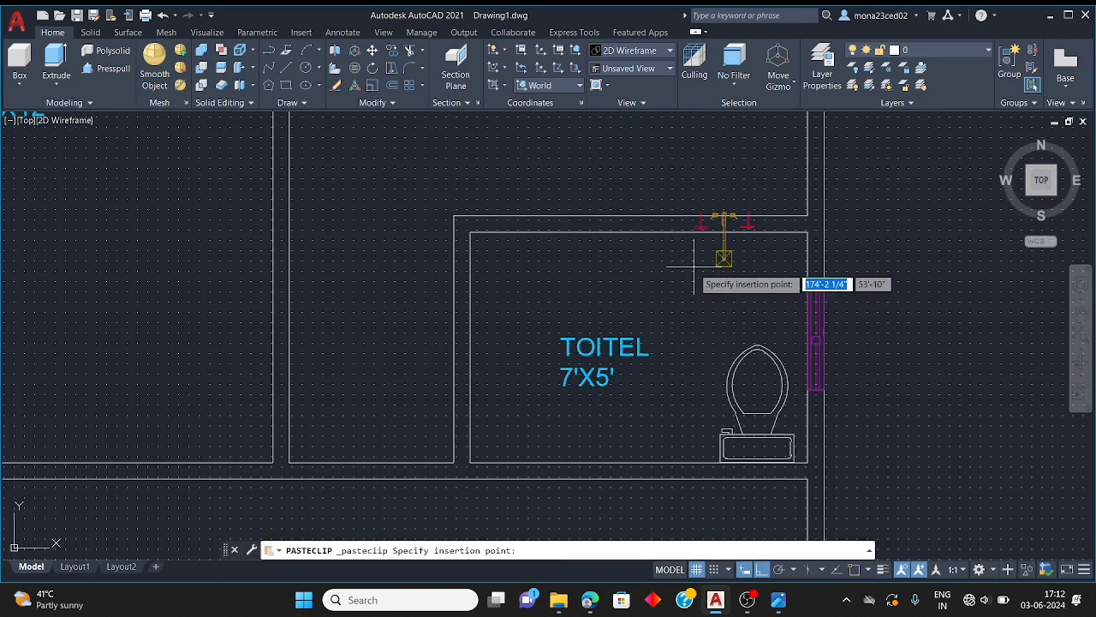
{"action": "scroll", "coordinate": [697, 283], "scroll_direction": "up", "scroll_amount": 4}
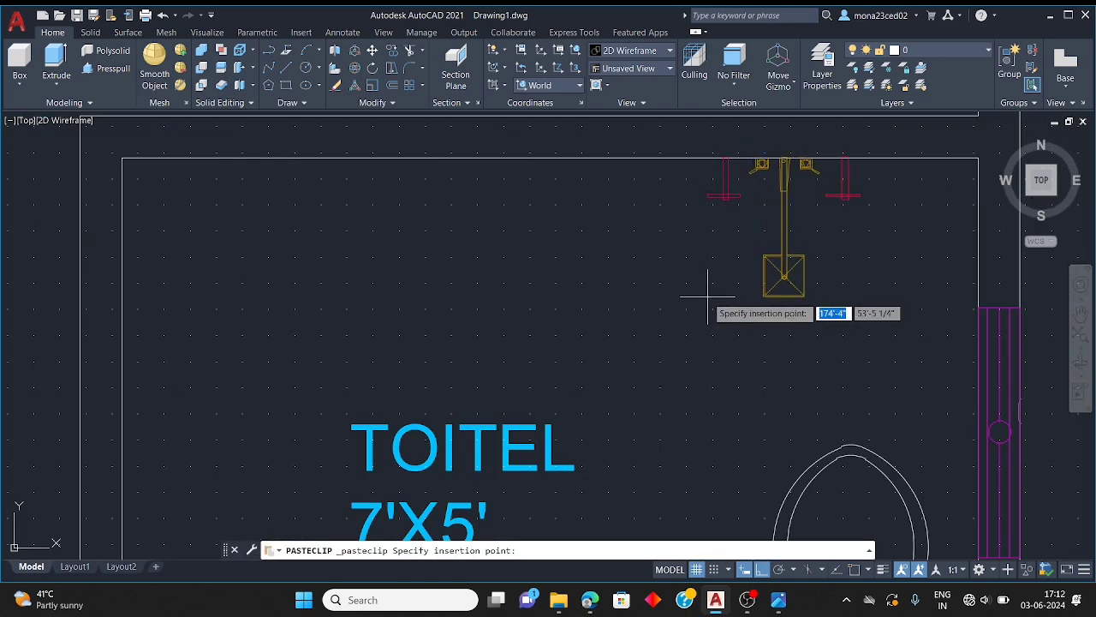
{"action": "left_click", "coordinate": [707, 294]}
{"action": "scroll", "coordinate": [813, 270], "scroll_direction": "down", "scroll_amount": 6}
{"action": "scroll", "coordinate": [827, 276], "scroll_direction": "down", "scroll_amount": 8}
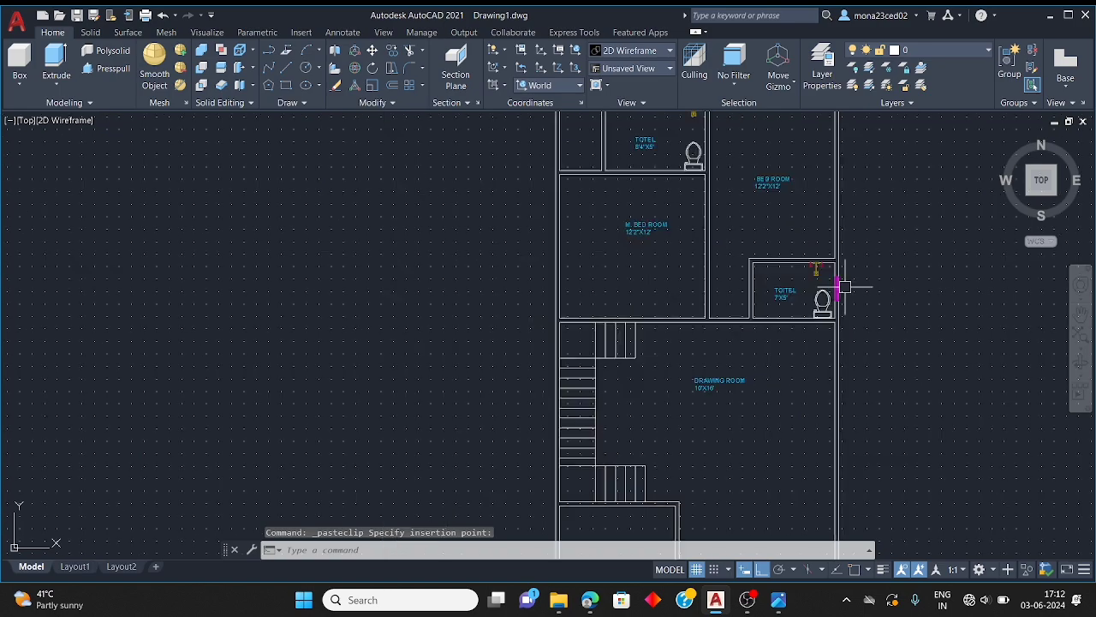
Compare the example plan's hall furniture with the empty drawing room of the new plan
{"action": "scroll", "coordinate": [832, 286], "scroll_direction": "up", "scroll_amount": 7}
{"action": "scroll", "coordinate": [813, 260], "scroll_direction": "down", "scroll_amount": 7}
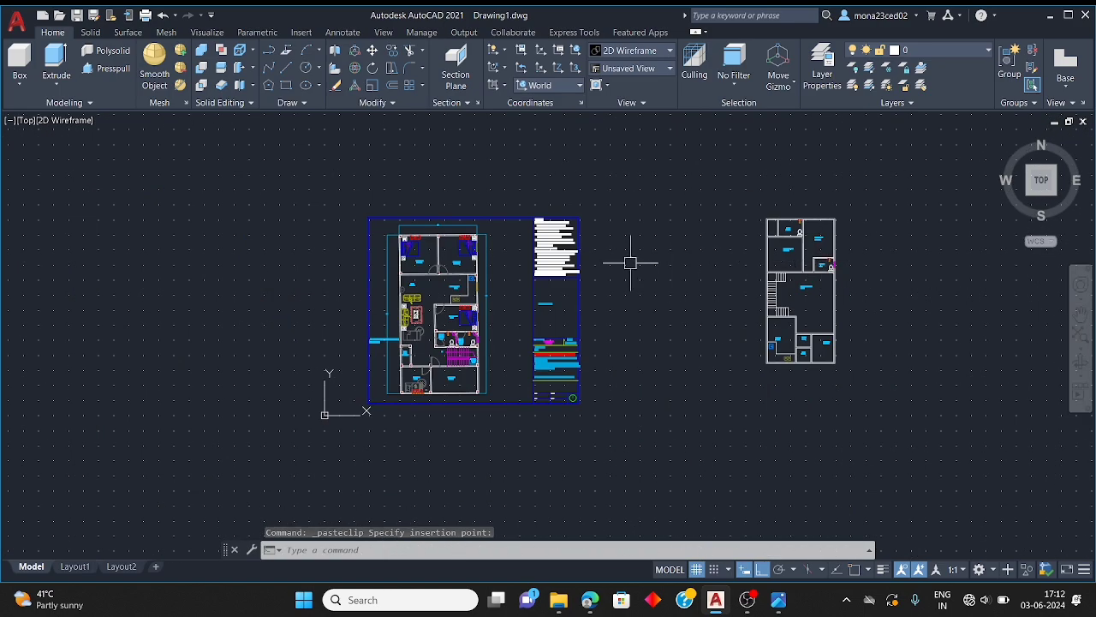
{"action": "scroll", "coordinate": [504, 276], "scroll_direction": "up", "scroll_amount": 9}
{"action": "scroll", "coordinate": [832, 210], "scroll_direction": "down", "scroll_amount": 7}
{"action": "scroll", "coordinate": [774, 159], "scroll_direction": "up", "scroll_amount": 10}
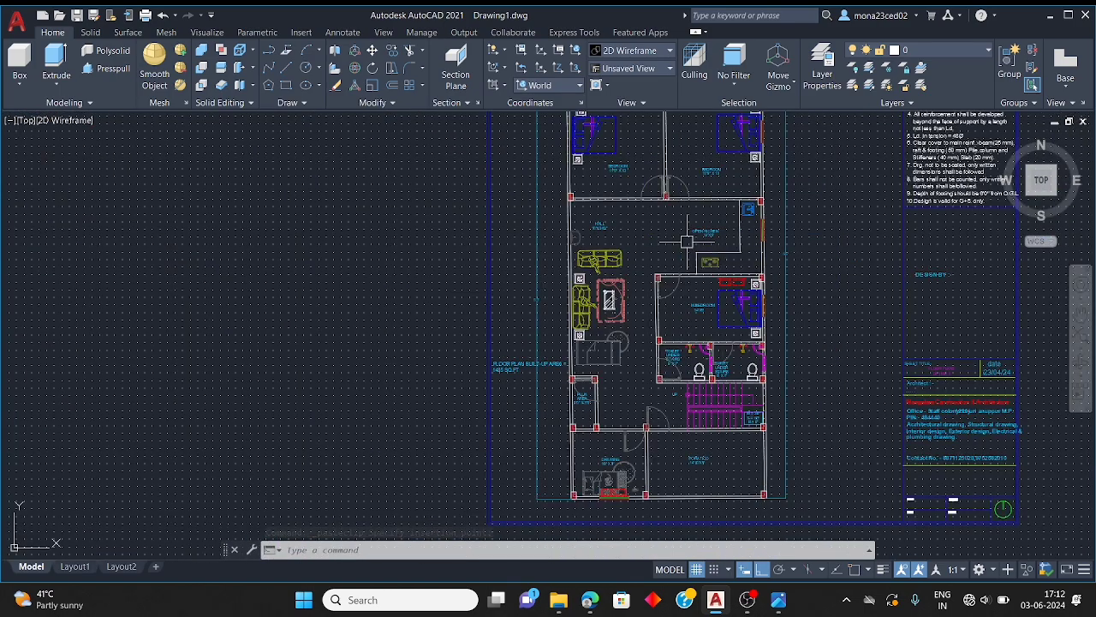
{"action": "scroll", "coordinate": [656, 191], "scroll_direction": "down", "scroll_amount": 7}
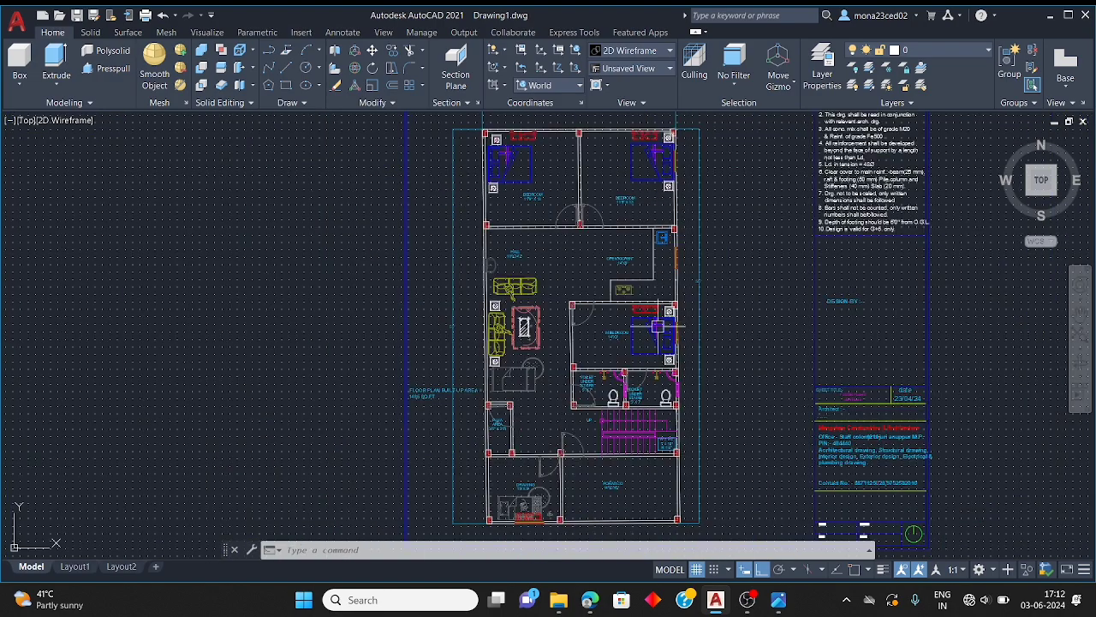
{"action": "scroll", "coordinate": [645, 355], "scroll_direction": "up", "scroll_amount": 6}
{"action": "scroll", "coordinate": [663, 296], "scroll_direction": "down", "scroll_amount": 7}
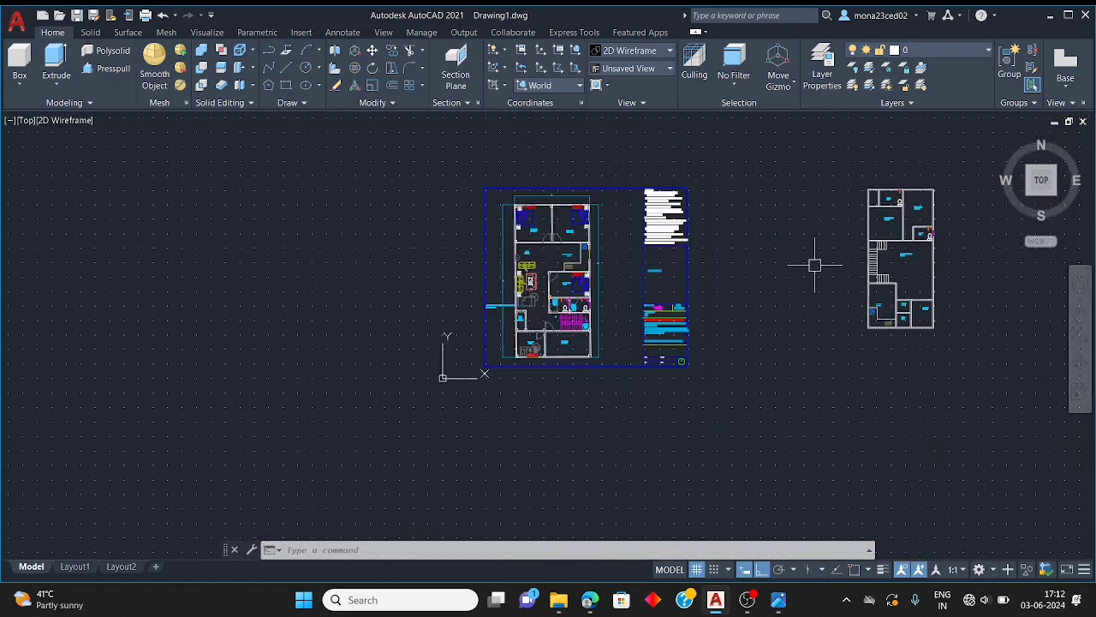
{"action": "scroll", "coordinate": [946, 244], "scroll_direction": "up", "scroll_amount": 6}
{"action": "scroll", "coordinate": [938, 238], "scroll_direction": "up", "scroll_amount": 4}
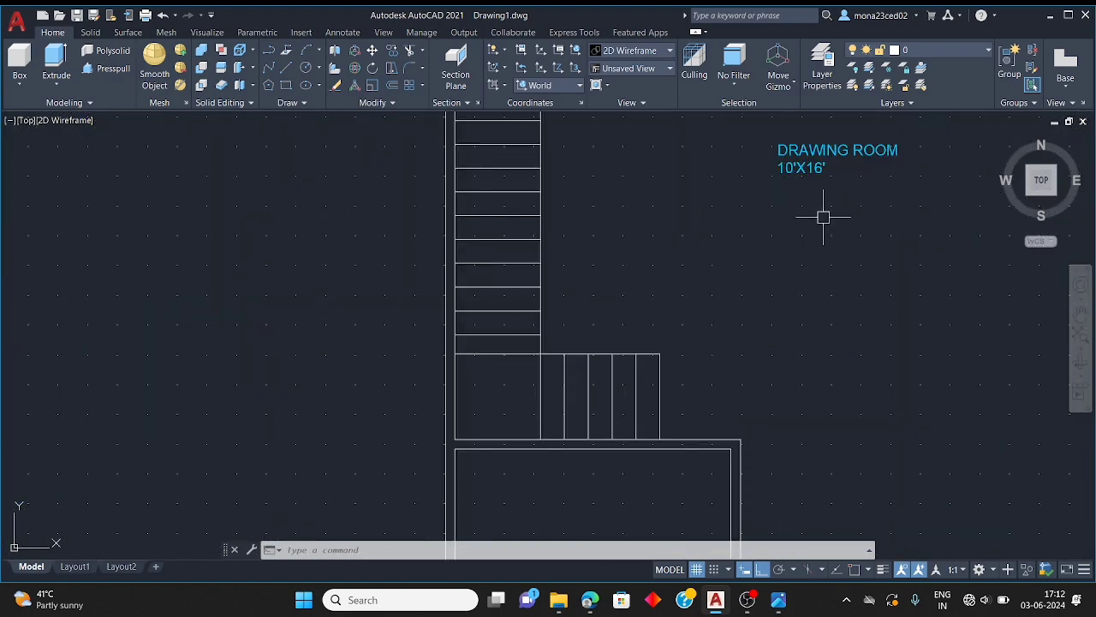
{"action": "scroll", "coordinate": [823, 216], "scroll_direction": "down", "scroll_amount": 6}
{"action": "scroll", "coordinate": [591, 227], "scroll_direction": "up", "scroll_amount": 8}
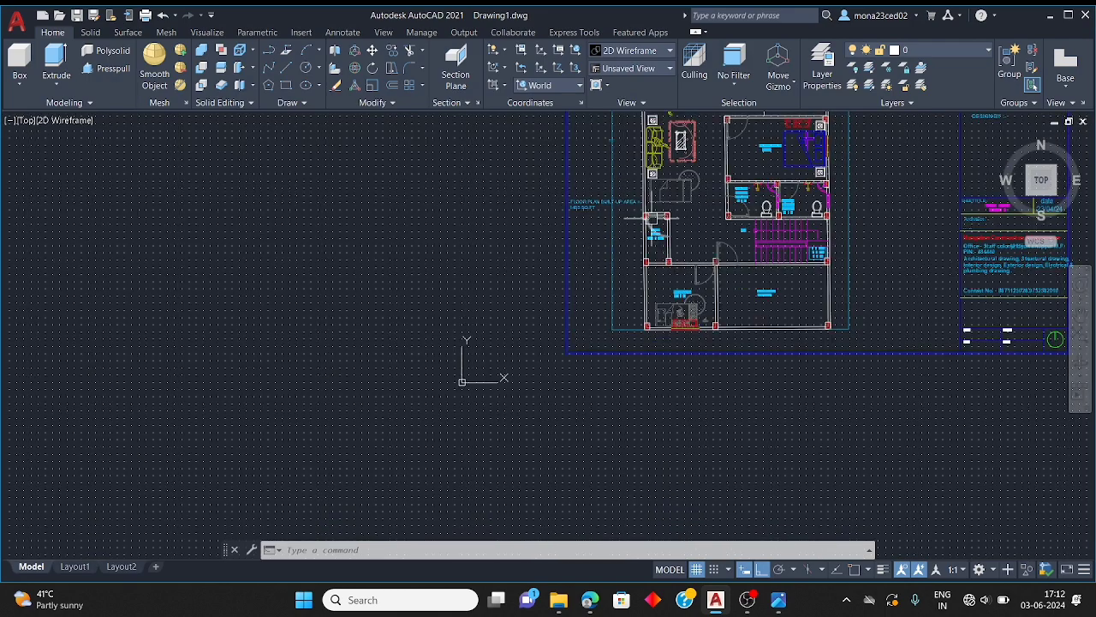
Copy the example plan's hall furniture to the clipboard: both sofas, side tables, carpet with centre table, and the single bed with round rug
{"action": "key", "text": "Escape"}
{"action": "key", "text": "Escape"}
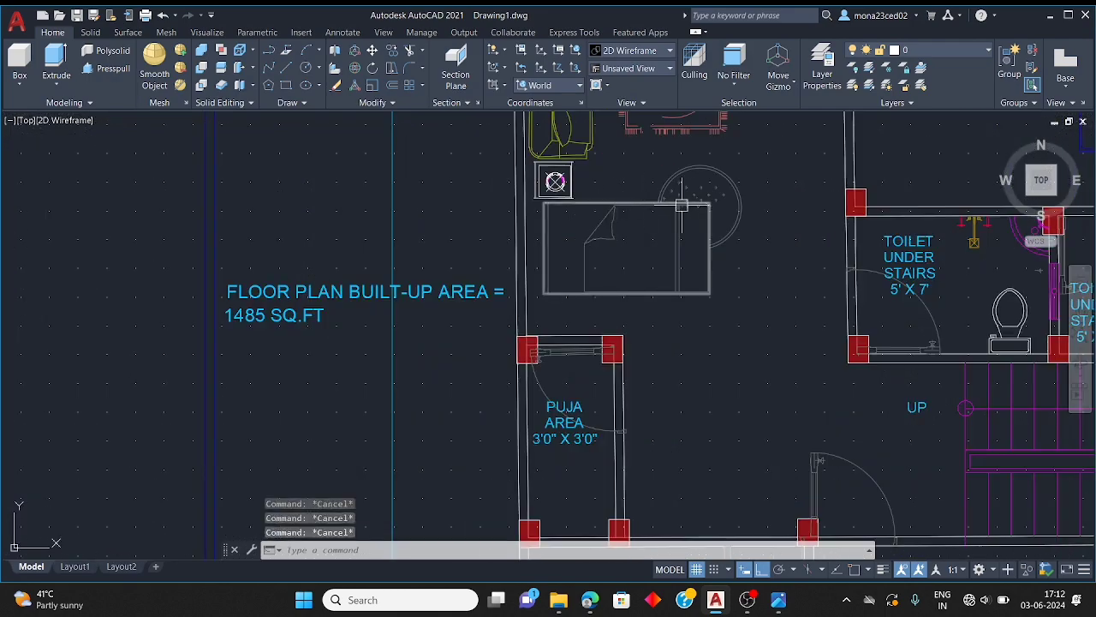
{"action": "scroll", "coordinate": [600, 217], "scroll_direction": "down", "scroll_amount": 6}
{"action": "scroll", "coordinate": [566, 155], "scroll_direction": "up", "scroll_amount": 5}
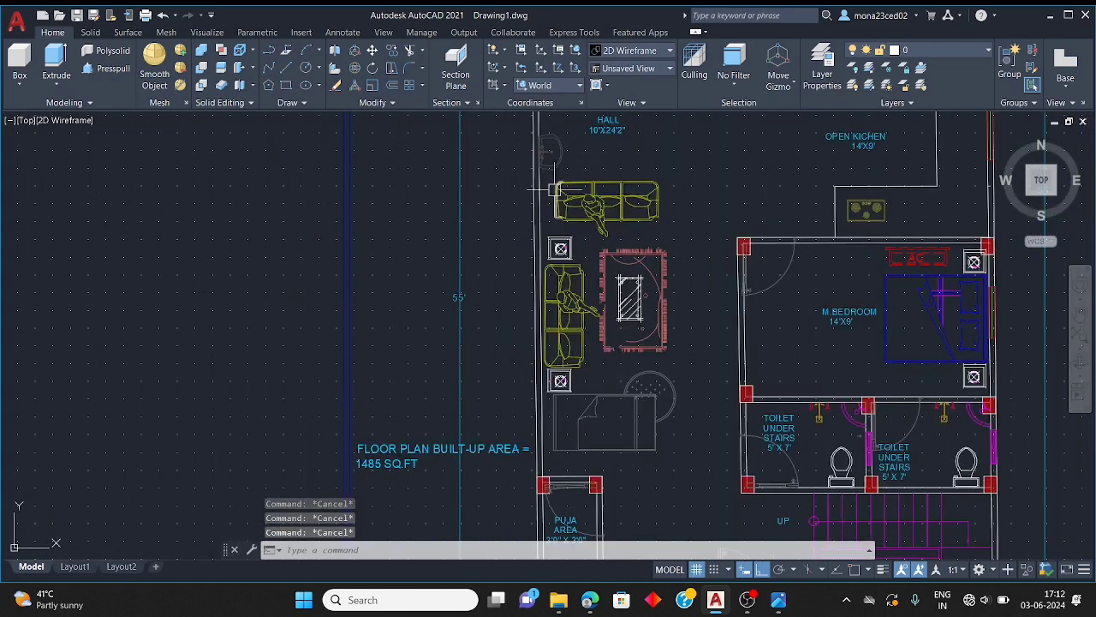
{"action": "left_click", "coordinate": [518, 173]}
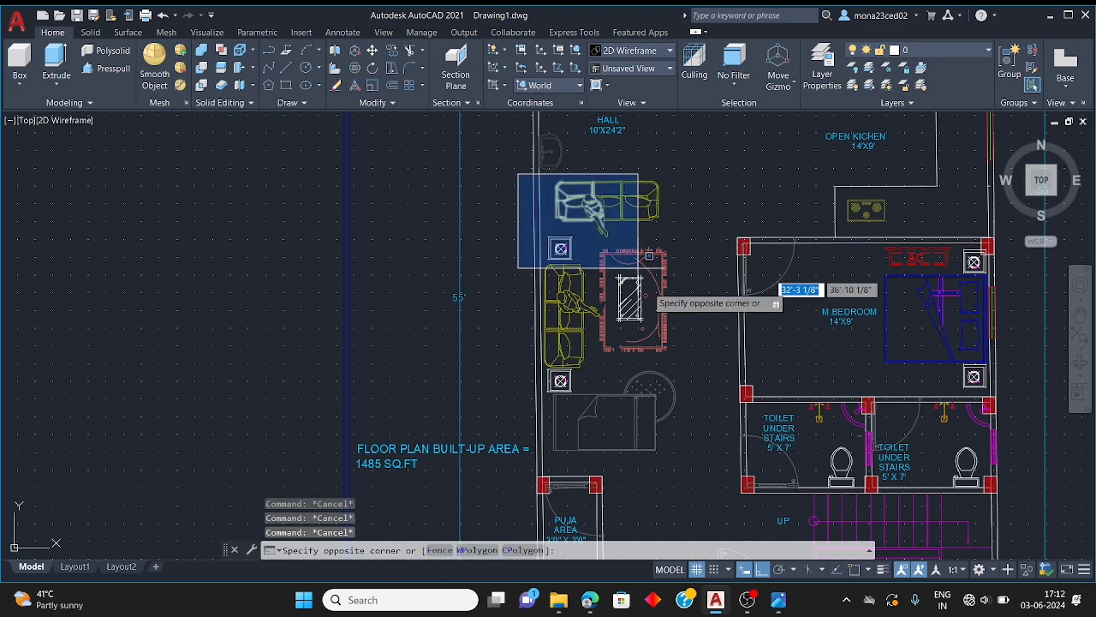
{"action": "left_click", "coordinate": [720, 463]}
{"action": "key", "text": "ctrl+c"}
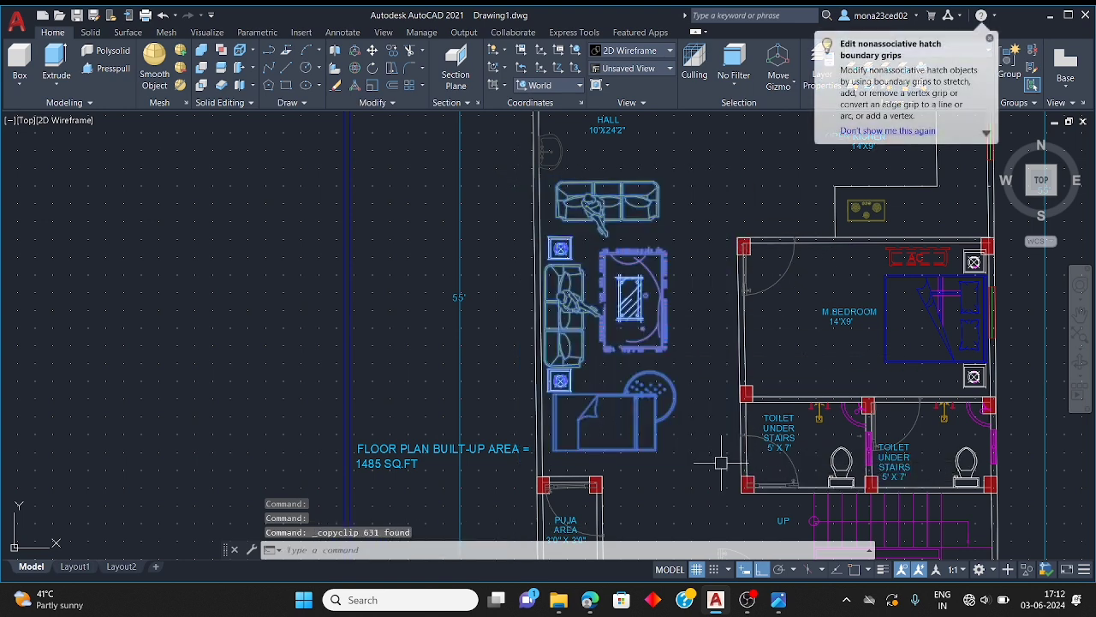
{"action": "key", "text": "ctrl+v"}
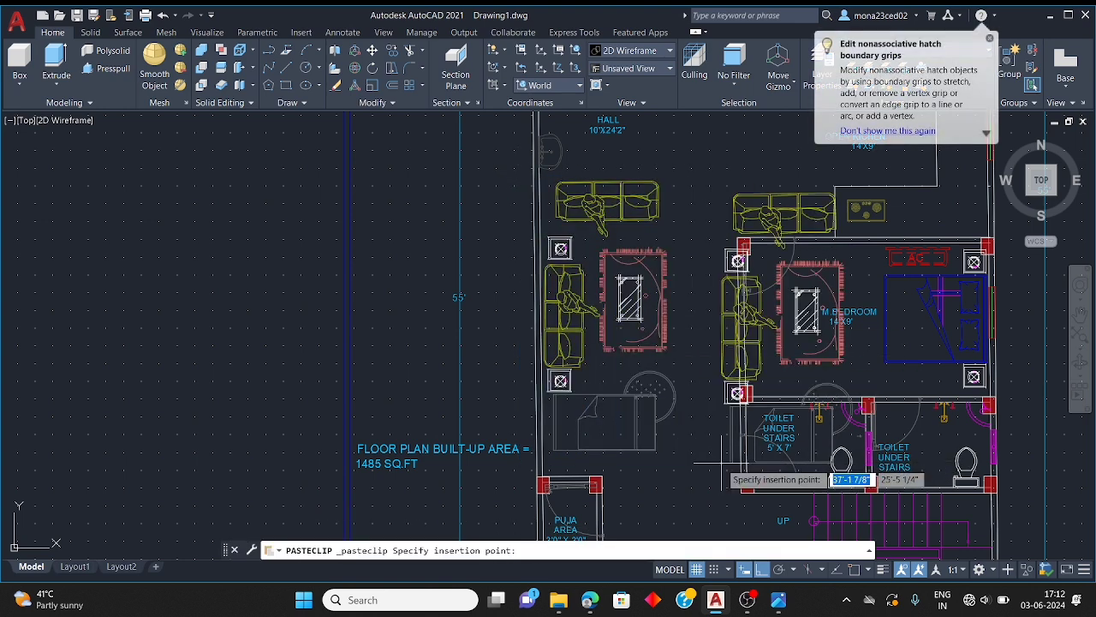
{"action": "key", "text": "Escape"}
{"action": "key", "text": "Escape"}
{"action": "key", "text": "Escape"}
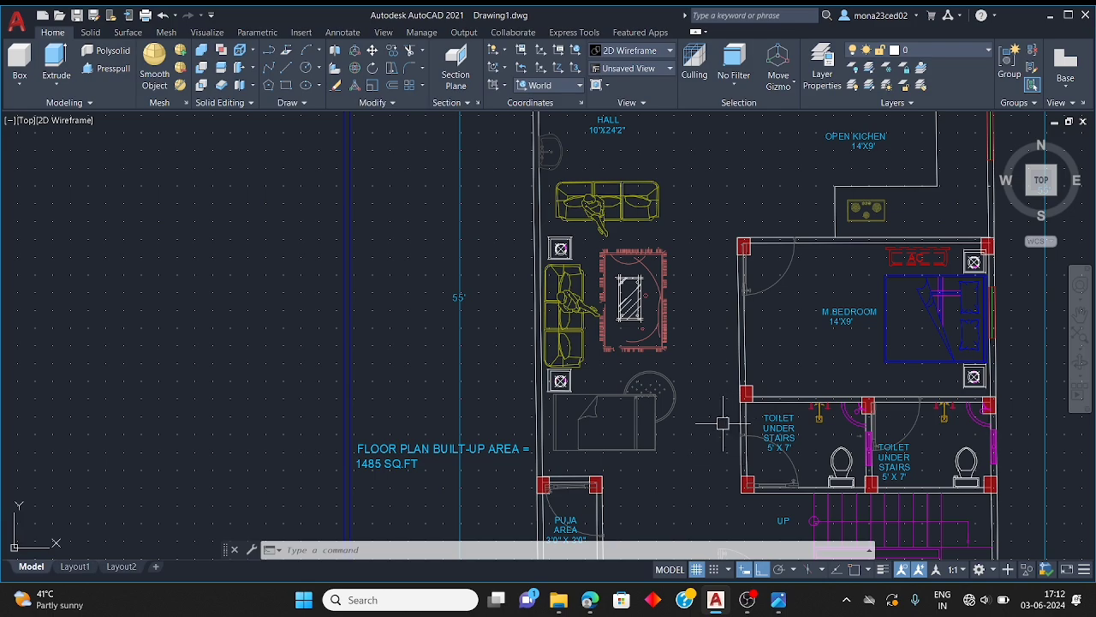
Place the copied hall furniture set in the empty space outside the new plan, beside the drawing room's outer side wall
{"action": "scroll", "coordinate": [492, 386], "scroll_direction": "down", "scroll_amount": 6}
{"action": "scroll", "coordinate": [626, 401], "scroll_direction": "up", "scroll_amount": 3}
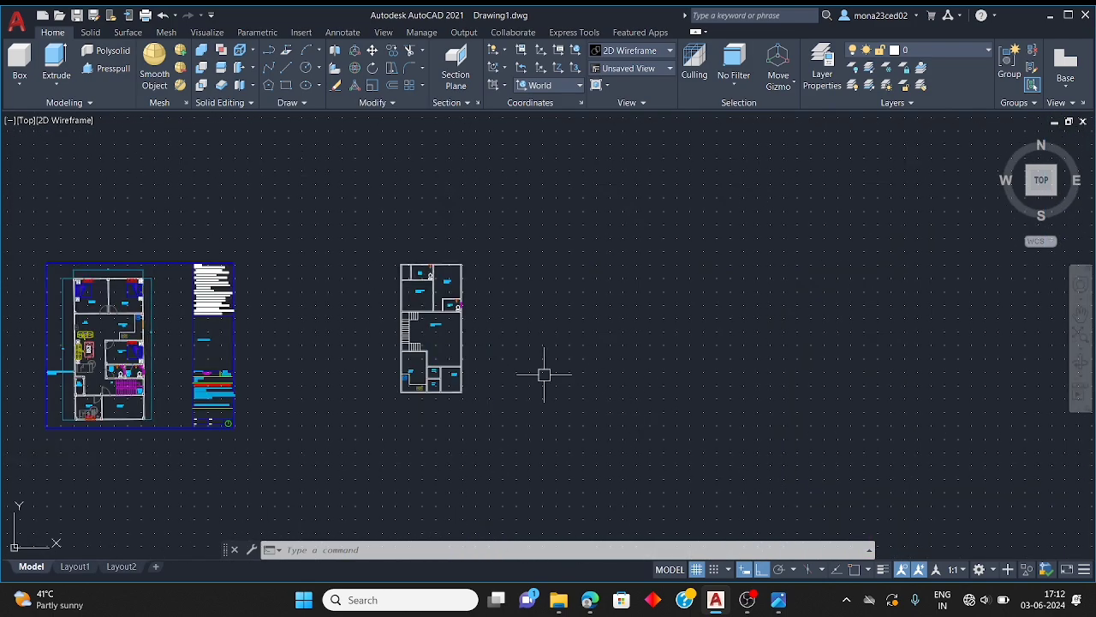
{"action": "key", "text": "ctrl+v"}
{"action": "scroll", "coordinate": [513, 334], "scroll_direction": "up", "scroll_amount": 5}
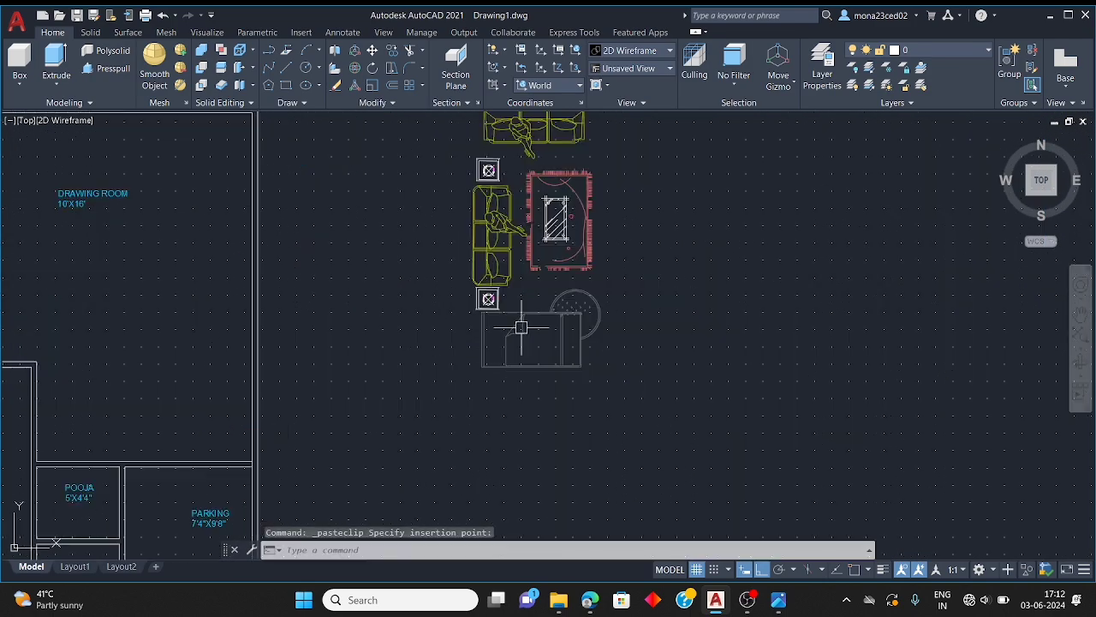
{"action": "scroll", "coordinate": [519, 321], "scroll_direction": "up", "scroll_amount": 2}
{"action": "key", "text": "Escape"}
{"action": "key", "text": "Escape"}
{"action": "key", "text": "Escape"}
{"action": "scroll", "coordinate": [490, 322], "scroll_direction": "down", "scroll_amount": 4}
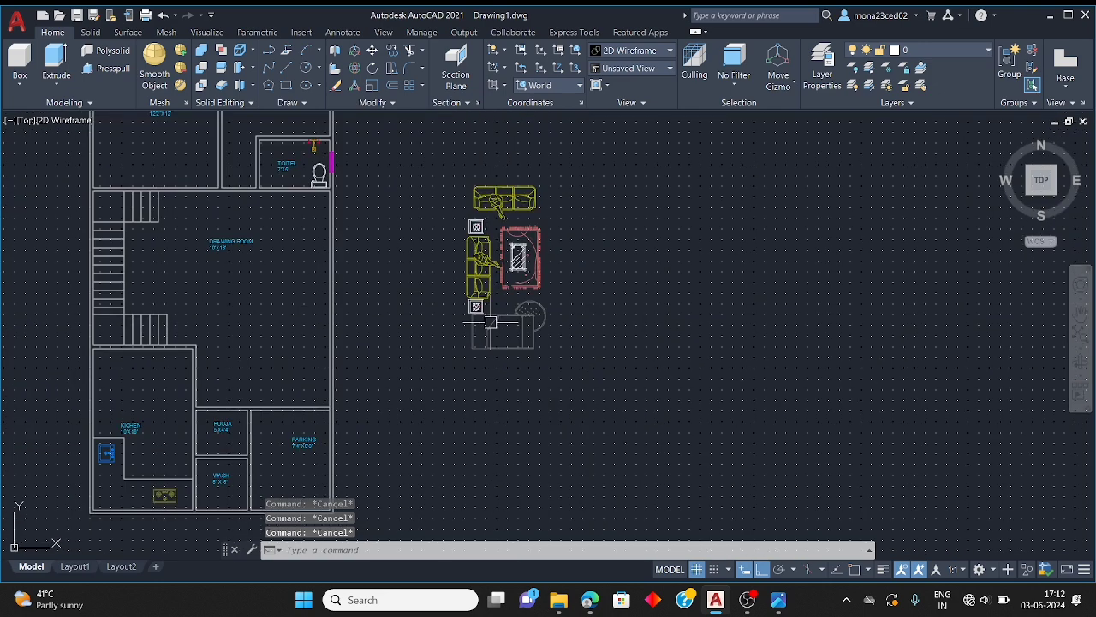
Place a separate copy of the set's horizontal three-seat sofa with its seated figure in the empty space beside the furniture set
{"action": "scroll", "coordinate": [486, 207], "scroll_direction": "up", "scroll_amount": 5}
{"action": "scroll", "coordinate": [542, 223], "scroll_direction": "down", "scroll_amount": 4}
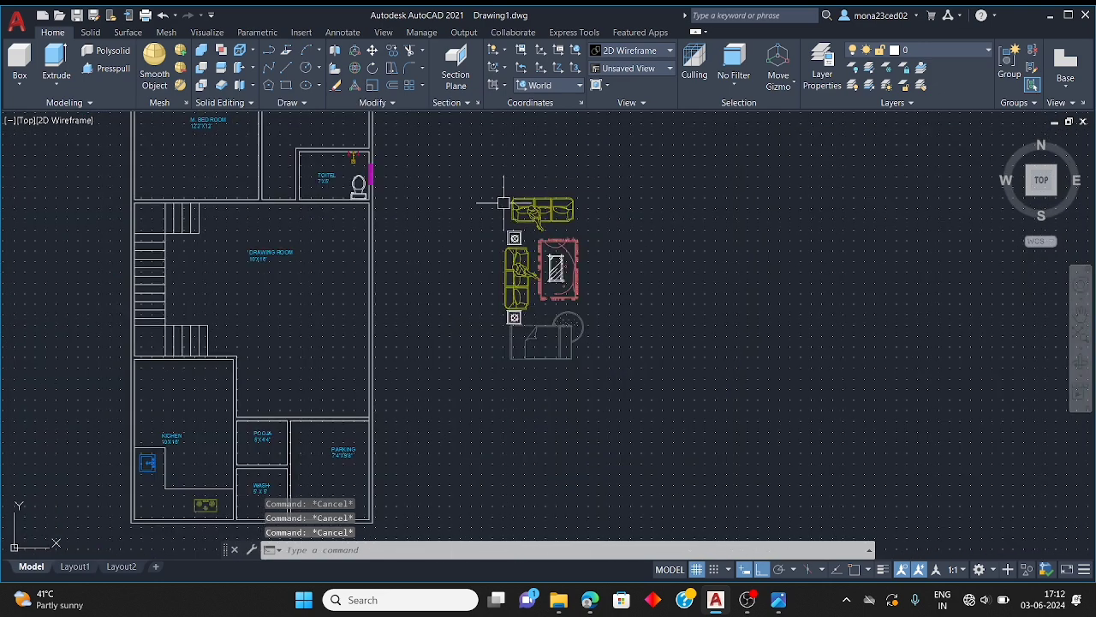
{"action": "scroll", "coordinate": [506, 203], "scroll_direction": "up", "scroll_amount": 4}
{"action": "left_click", "coordinate": [458, 199]}
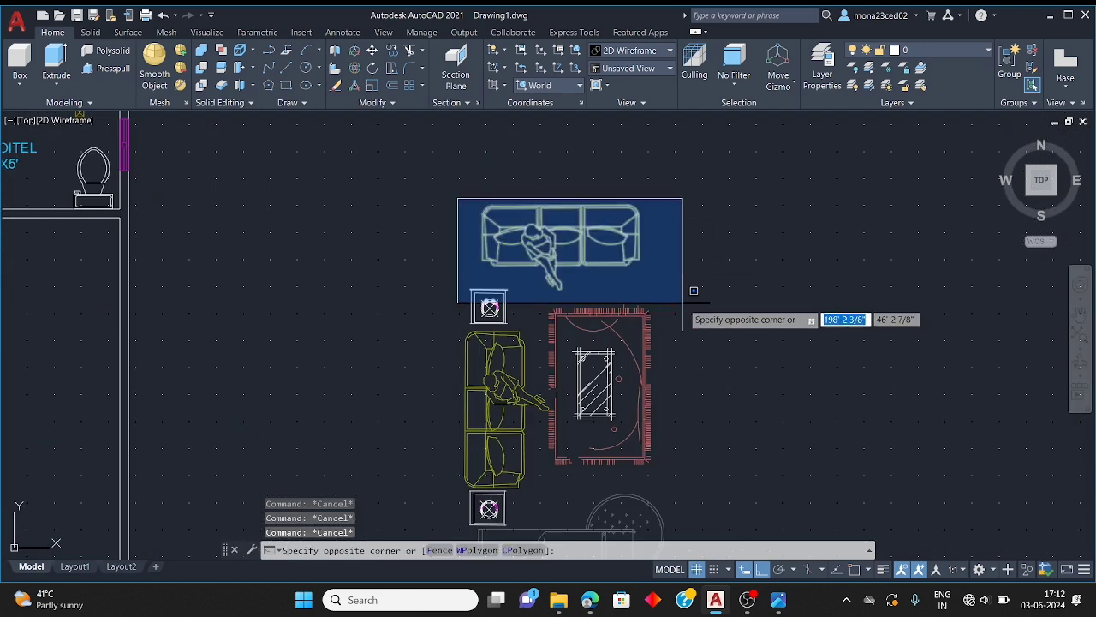
{"action": "key", "text": "Escape"}
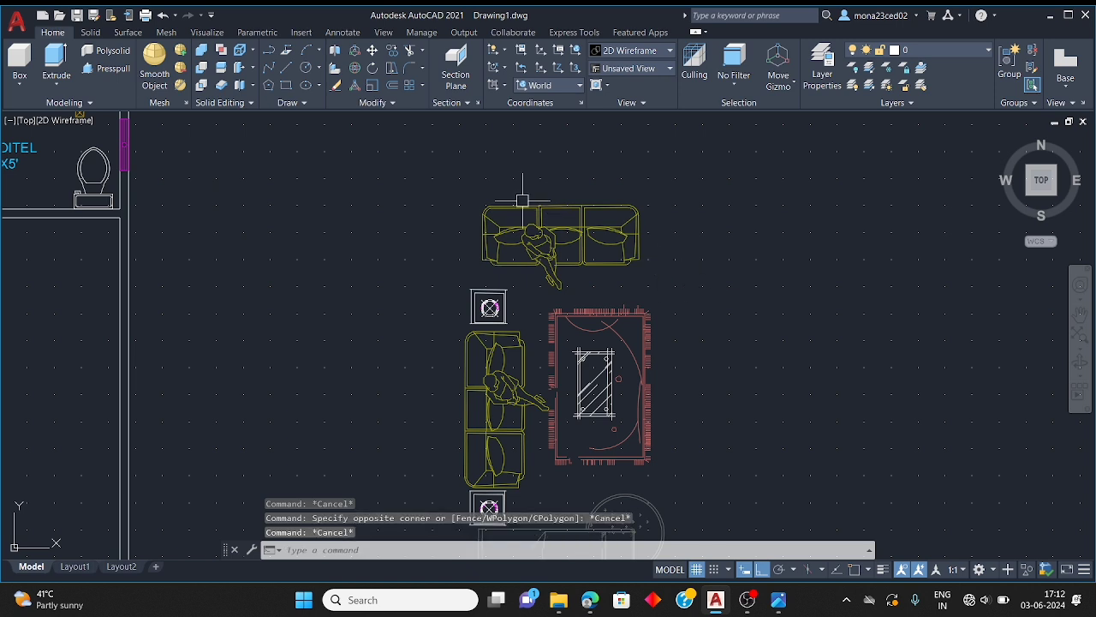
{"action": "left_click", "coordinate": [449, 187]}
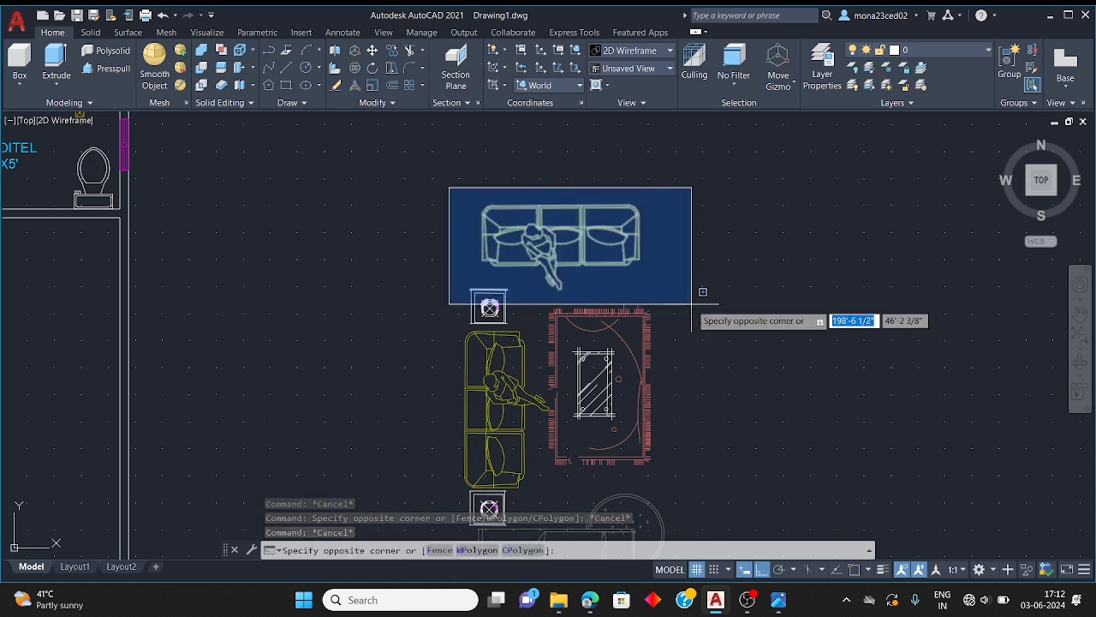
{"action": "left_click", "coordinate": [691, 304]}
{"action": "key", "text": "ctrl+c"}
{"action": "key", "text": "ctrl+v"}
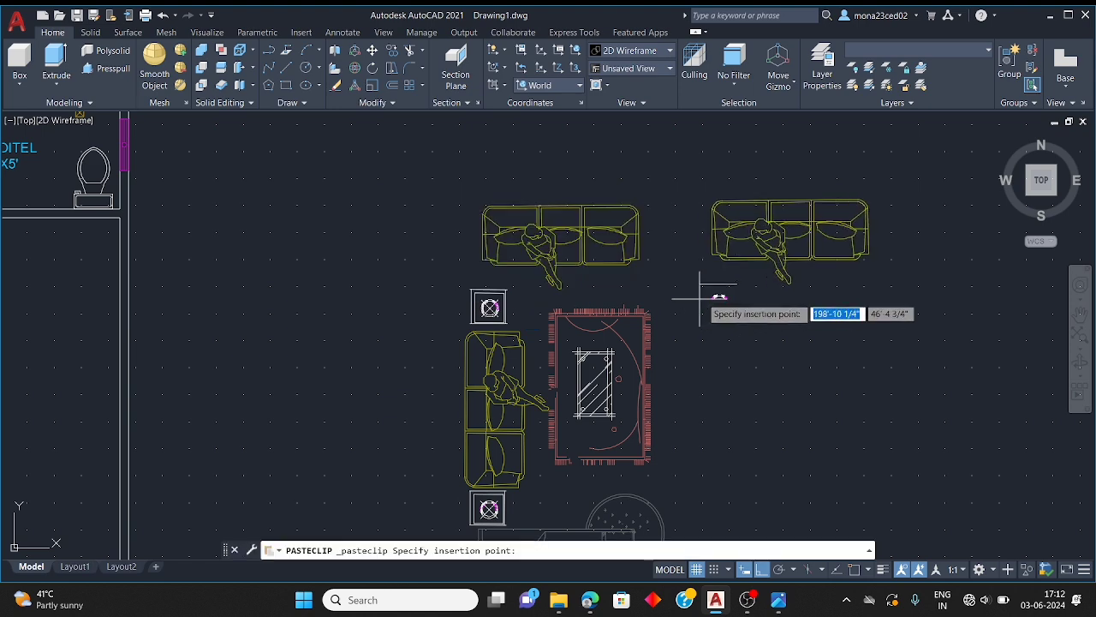
{"action": "key", "text": "Escape"}
{"action": "key", "text": "Escape"}
{"action": "key", "text": "Escape"}
Erase the stray side-table and carpet fragments that came along below the separate sofa copy
{"action": "left_click", "coordinate": [697, 264]}
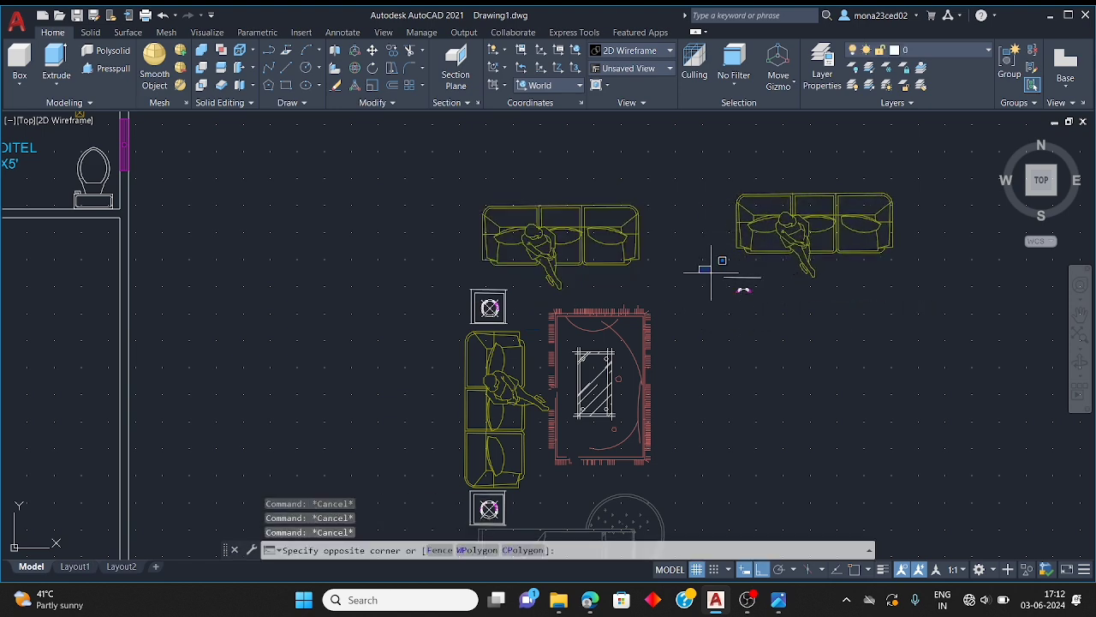
{"action": "left_click", "coordinate": [784, 313]}
{"action": "key", "text": "Delete"}
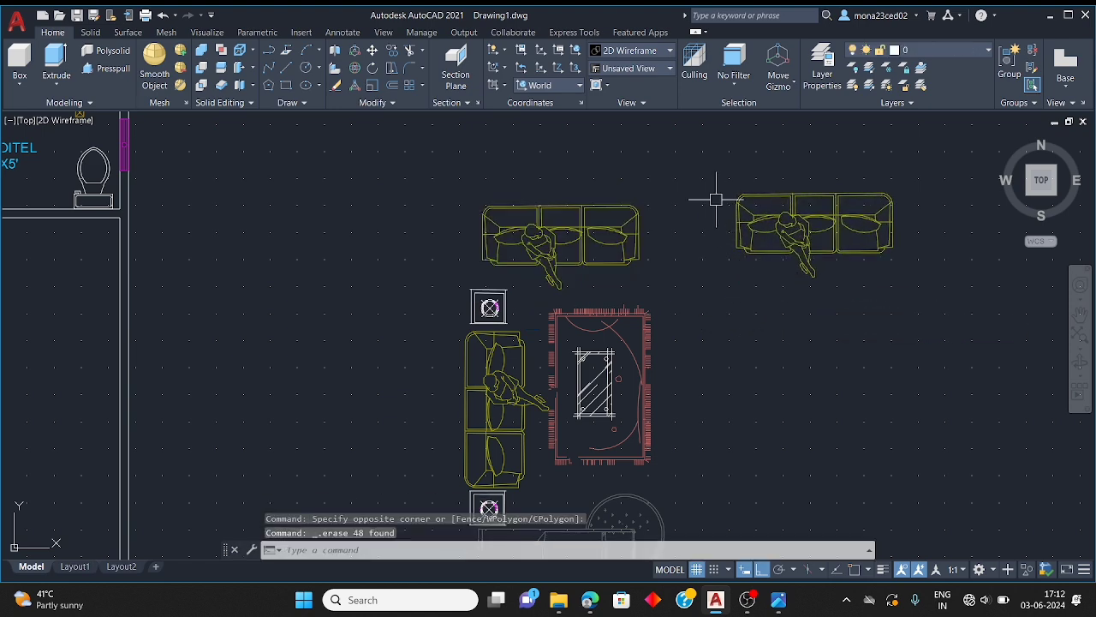
Copy the cleaned-up three-seat sofa into the drawing room, against the upper wall in the corner by the outer side wall
{"action": "scroll", "coordinate": [716, 199], "scroll_direction": "down", "scroll_amount": 4}
{"action": "scroll", "coordinate": [718, 203], "scroll_direction": "up", "scroll_amount": 2}
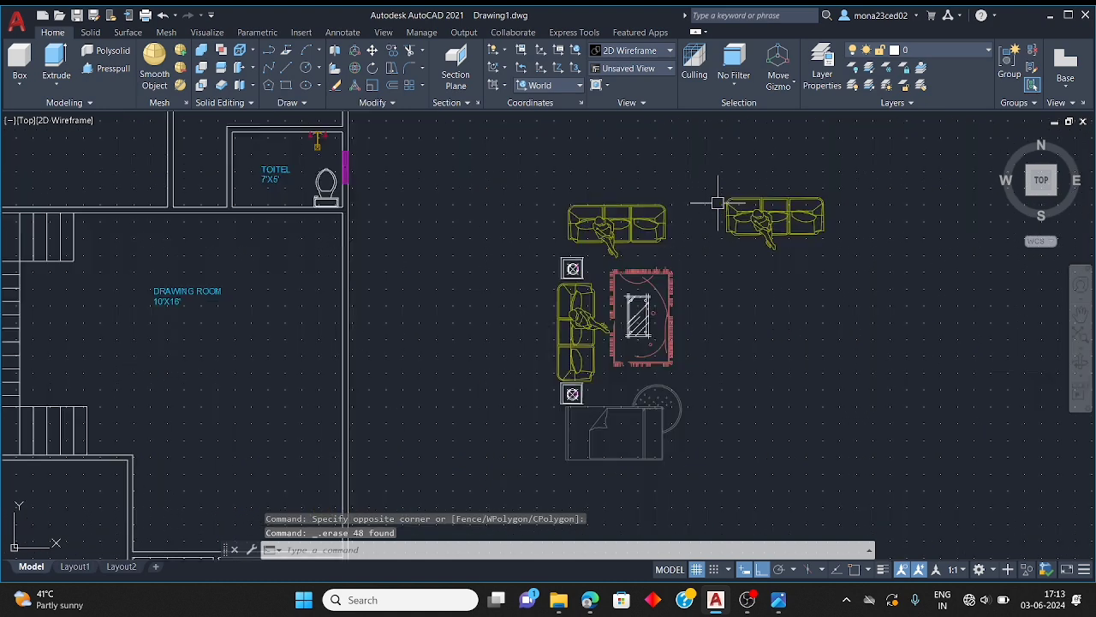
{"action": "scroll", "coordinate": [718, 203], "scroll_direction": "down", "scroll_amount": 2}
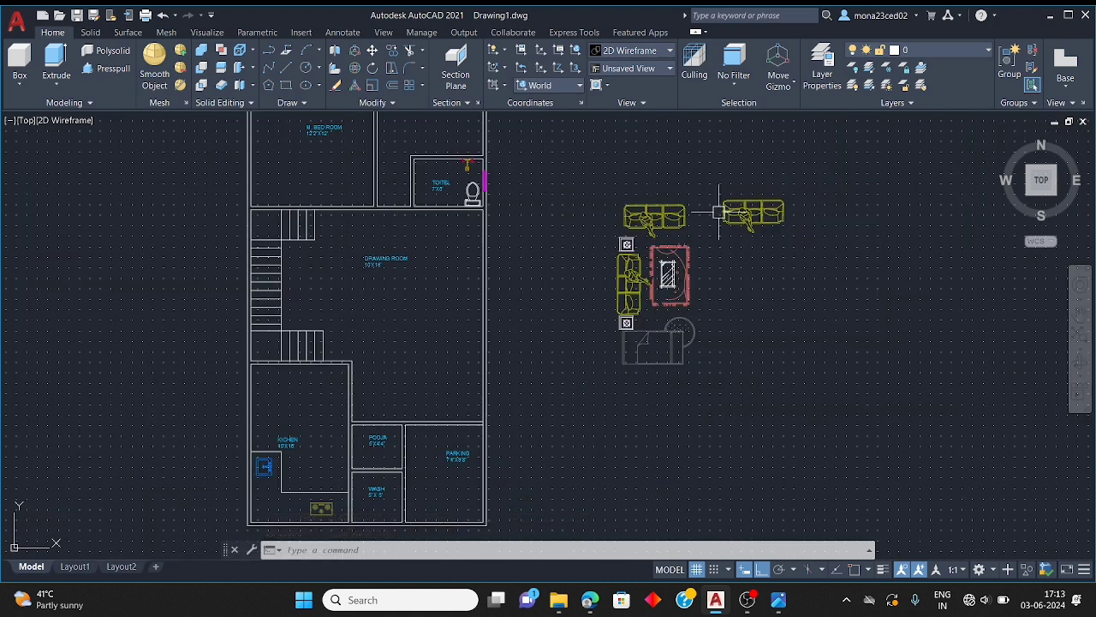
{"action": "scroll", "coordinate": [719, 212], "scroll_direction": "up", "scroll_amount": 2}
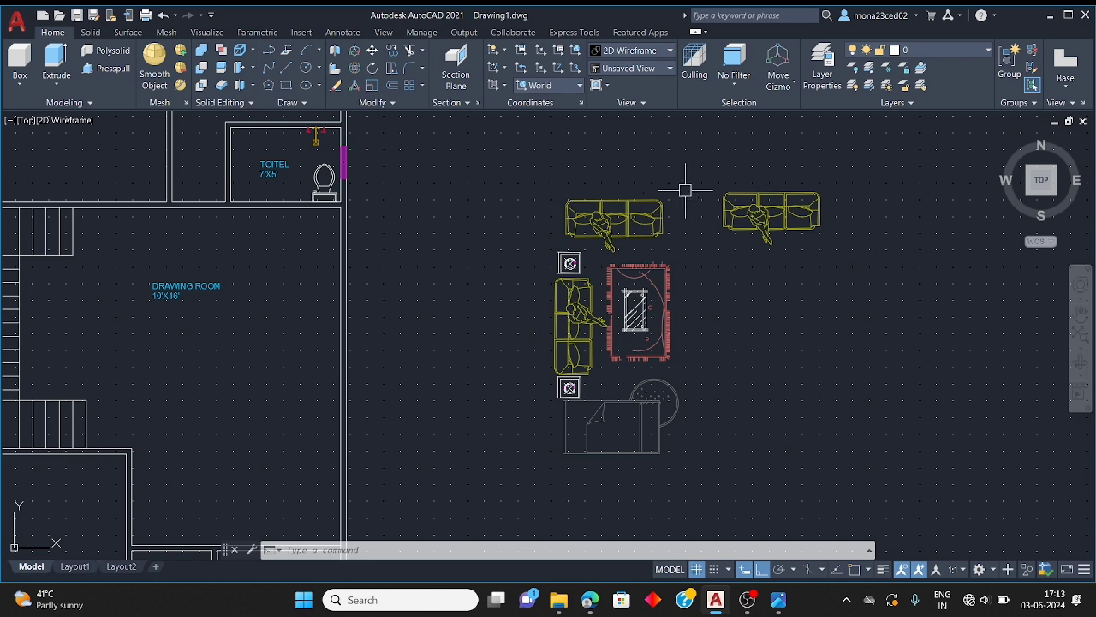
{"action": "key", "text": "Escape"}
{"action": "key", "text": "Escape"}
{"action": "left_click", "coordinate": [705, 176]}
{"action": "left_click", "coordinate": [921, 296]}
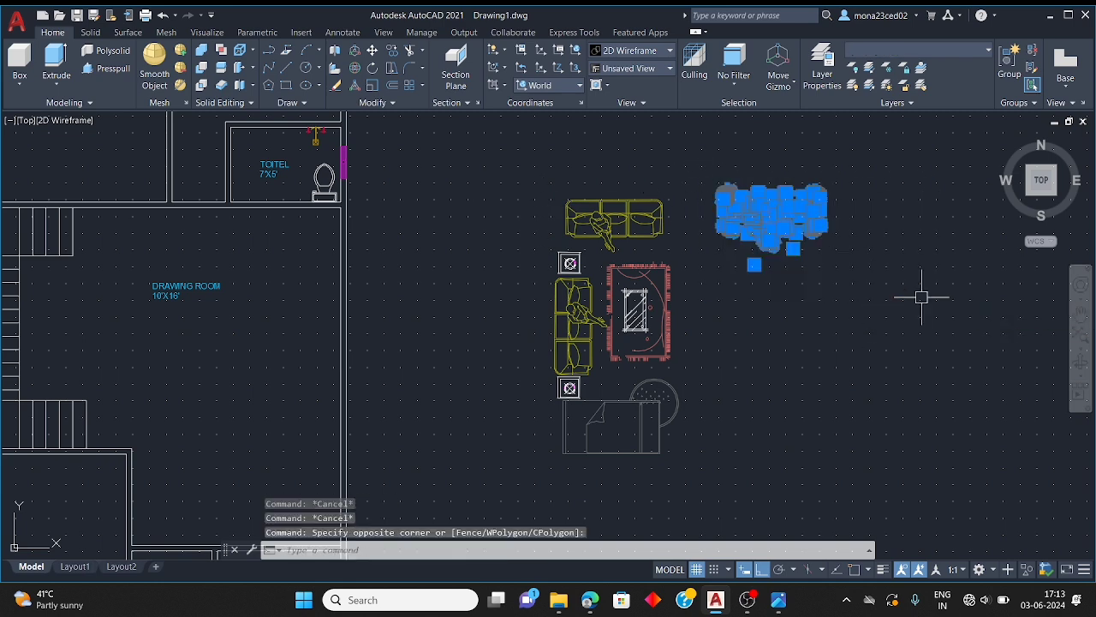
{"action": "key", "text": "ctrl+c"}
{"action": "key", "text": "ctrl+v"}
{"action": "scroll", "coordinate": [931, 283], "scroll_direction": "down", "scroll_amount": 2}
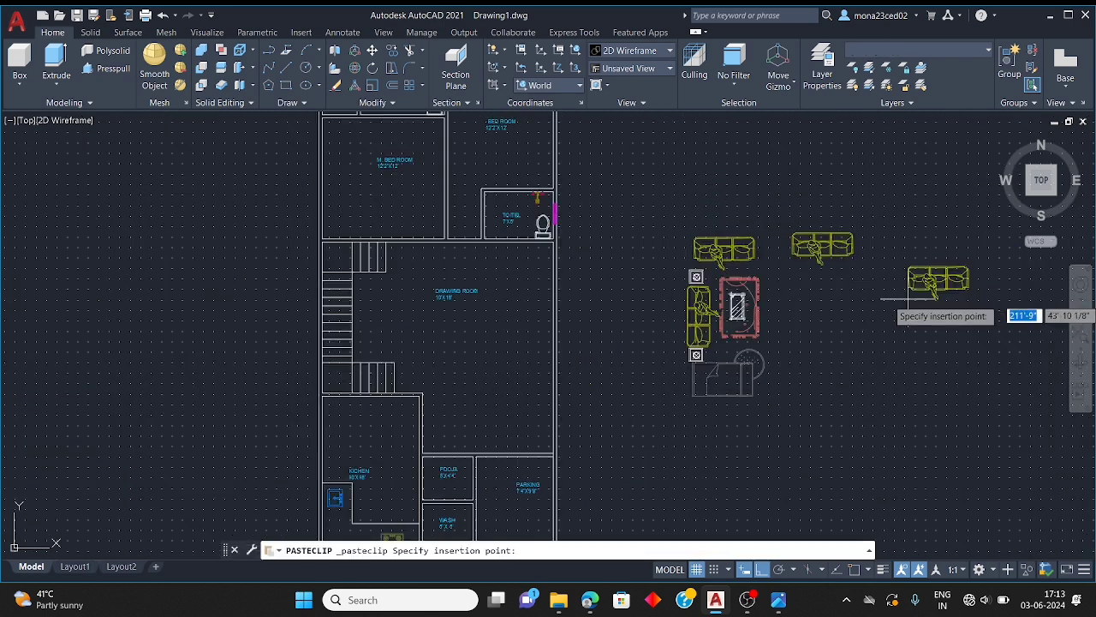
{"action": "scroll", "coordinate": [498, 268], "scroll_direction": "up", "scroll_amount": 2}
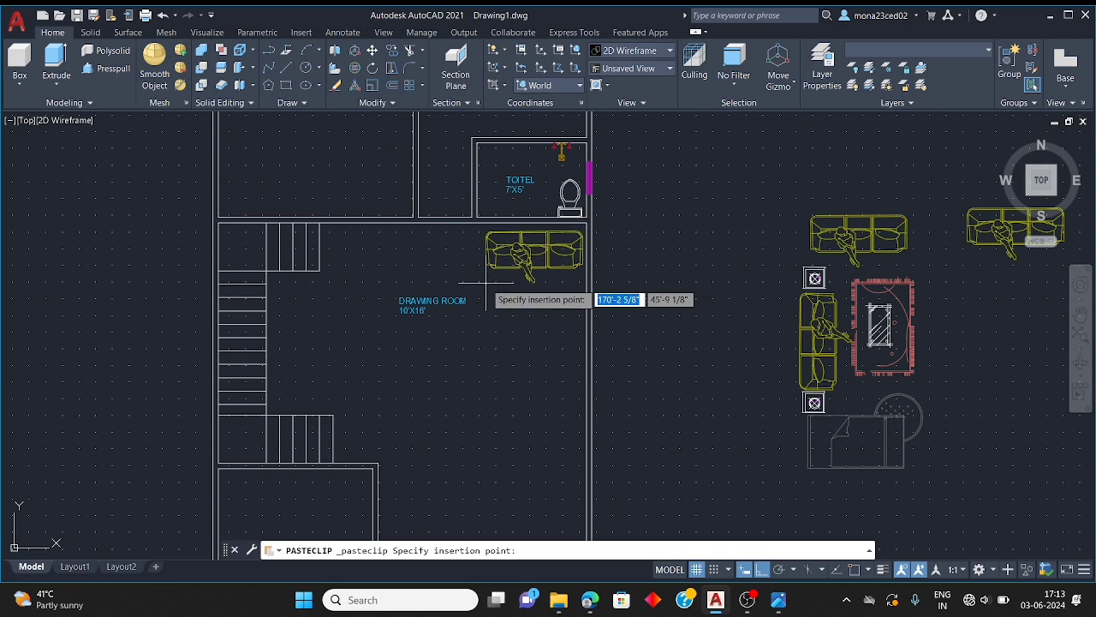
{"action": "scroll", "coordinate": [486, 285], "scroll_direction": "up", "scroll_amount": 2}
{"action": "left_click", "coordinate": [478, 281]}
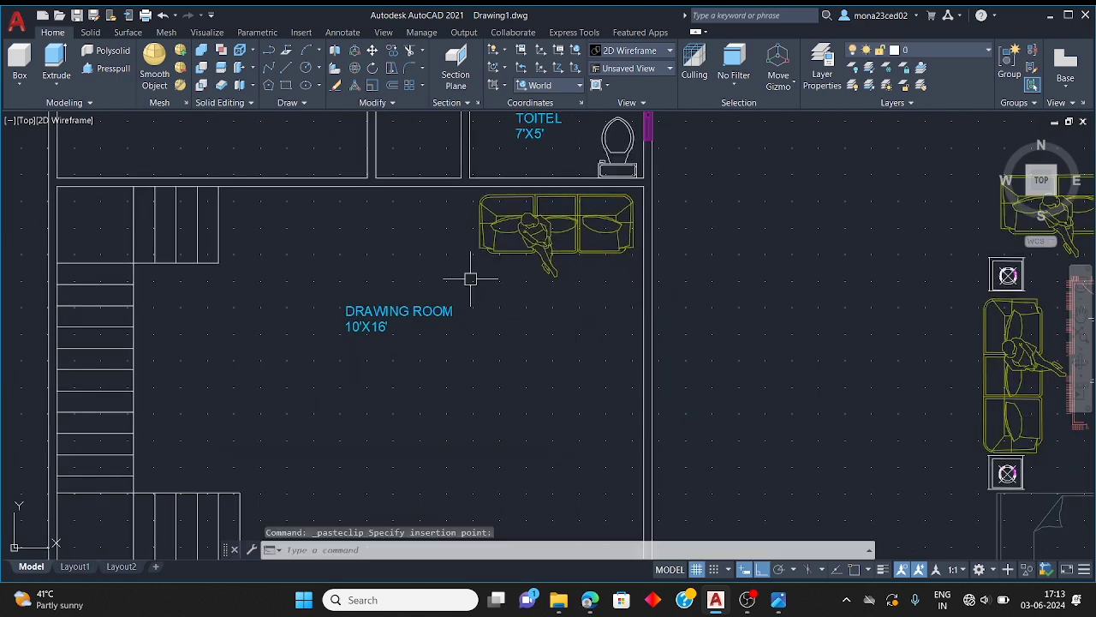
Copy the furniture set's upper side table into the drawing room, just below the sofa and against the outer side wall
{"action": "scroll", "coordinate": [462, 278], "scroll_direction": "down", "scroll_amount": 3}
{"action": "scroll", "coordinate": [712, 310], "scroll_direction": "up", "scroll_amount": 3}
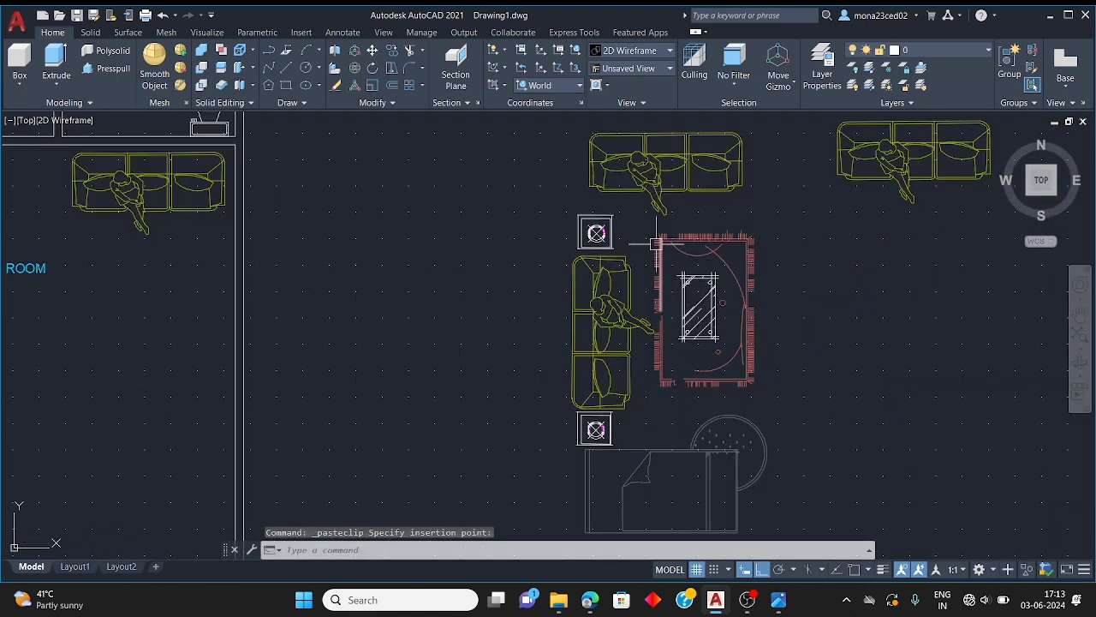
{"action": "scroll", "coordinate": [657, 244], "scroll_direction": "up", "scroll_amount": 2}
{"action": "scroll", "coordinate": [631, 245], "scroll_direction": "down", "scroll_amount": 4}
{"action": "key", "text": "Escape"}
{"action": "scroll", "coordinate": [597, 220], "scroll_direction": "up", "scroll_amount": 4}
{"action": "key", "text": "Escape"}
{"action": "key", "text": "Escape"}
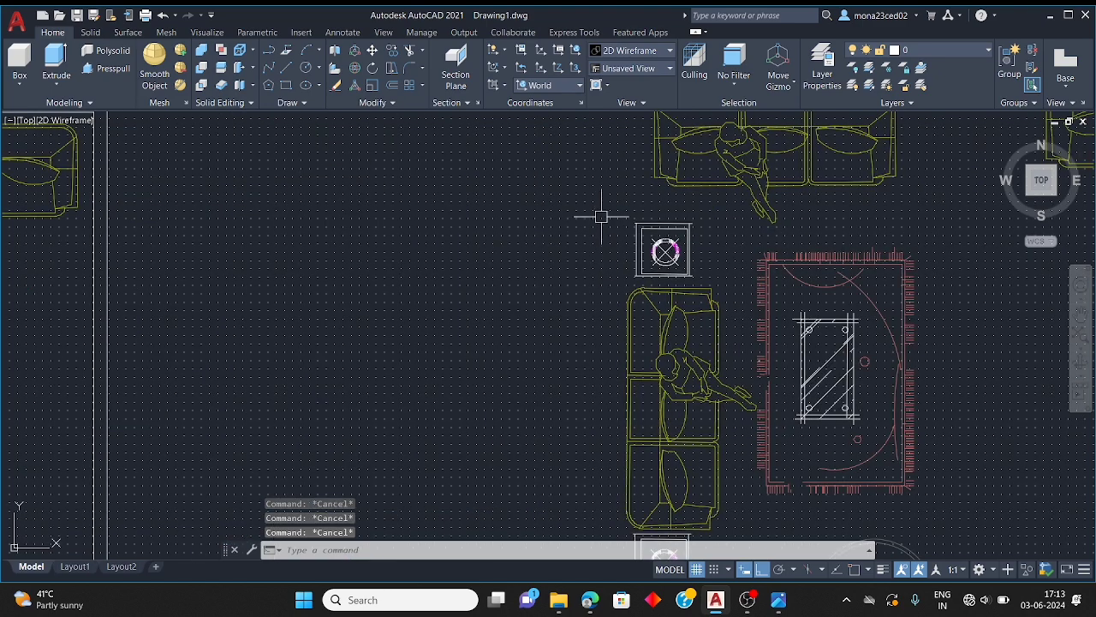
{"action": "left_click", "coordinate": [601, 216]}
{"action": "left_click", "coordinate": [709, 285]}
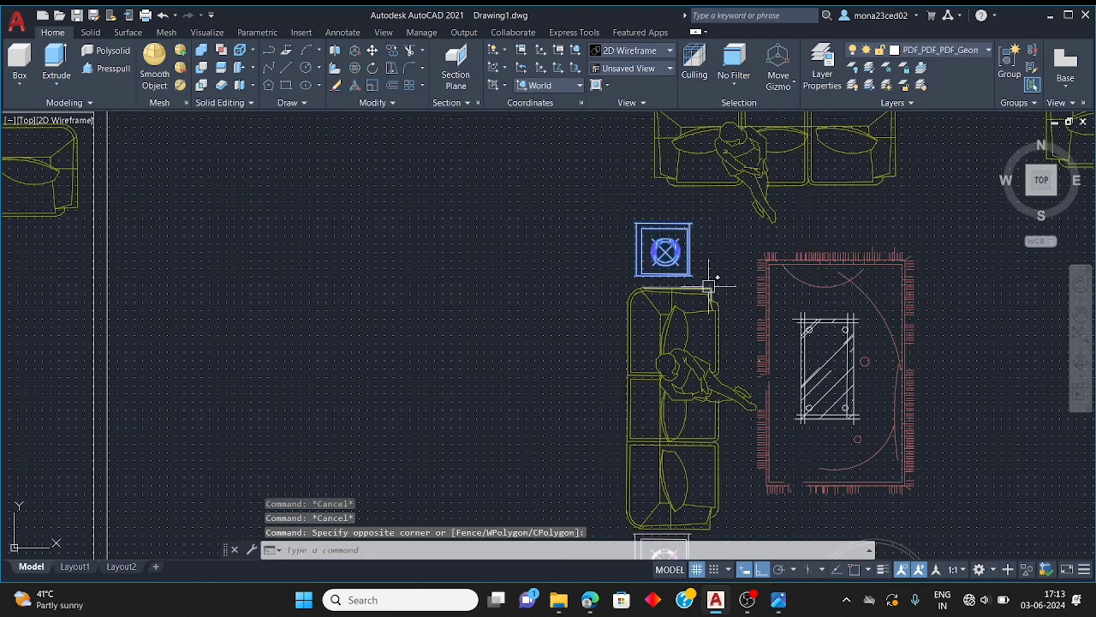
{"action": "key", "text": "ctrl+c"}
{"action": "key", "text": "ctrl+v"}
{"action": "scroll", "coordinate": [579, 255], "scroll_direction": "up", "scroll_amount": 8}
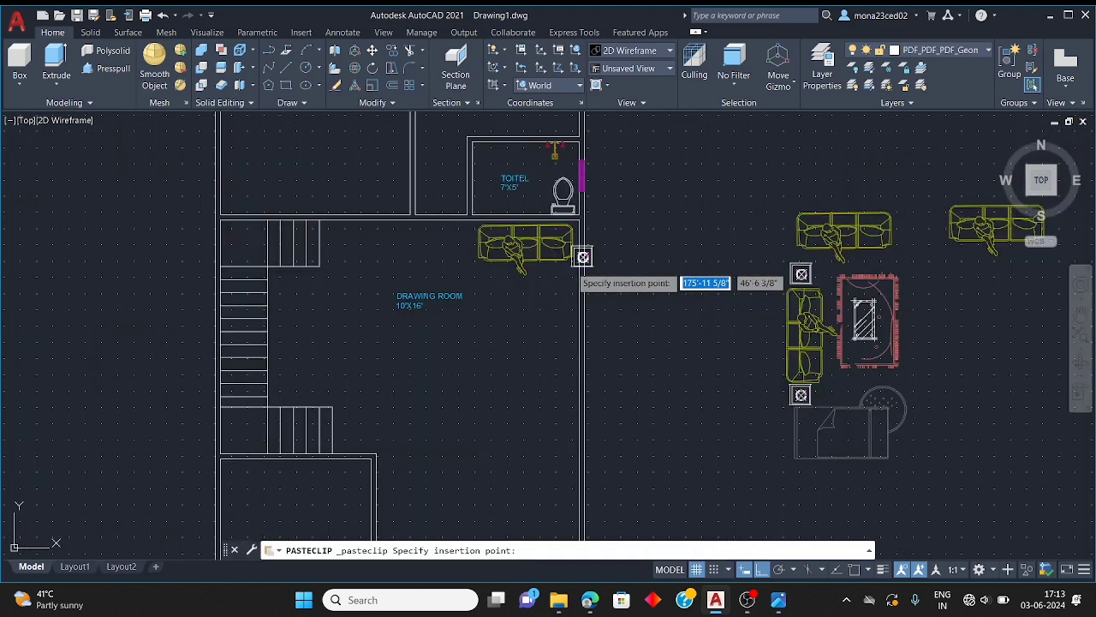
{"action": "scroll", "coordinate": [548, 307], "scroll_direction": "up", "scroll_amount": 3}
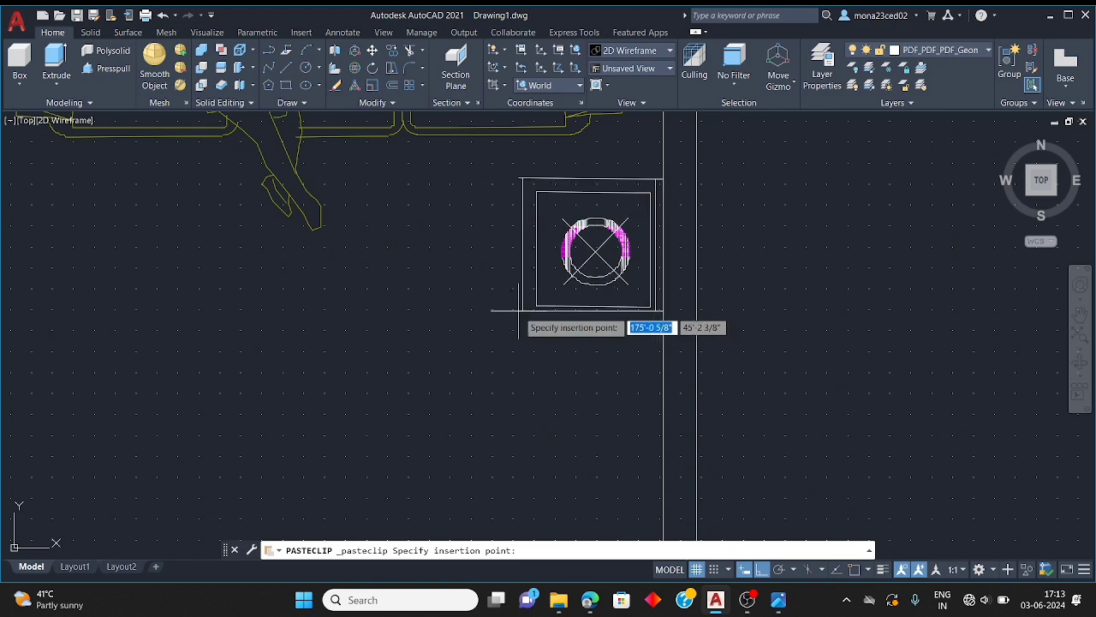
{"action": "key", "text": "Escape"}
{"action": "scroll", "coordinate": [497, 289], "scroll_direction": "down", "scroll_amount": 5}
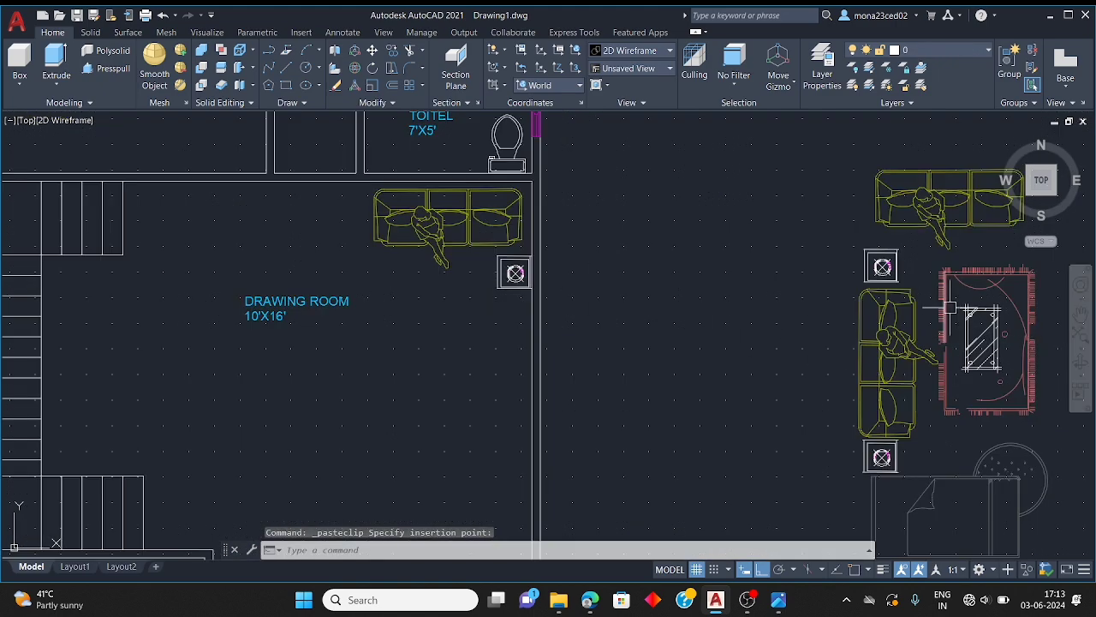
Place a separate copy of the furniture set's vertical three-seat sofa with its seated figure in the empty space beyond the horizontal sofa copy
{"action": "key", "text": "Escape"}
{"action": "scroll", "coordinate": [657, 316], "scroll_direction": "down", "scroll_amount": 5}
{"action": "scroll", "coordinate": [710, 314], "scroll_direction": "up", "scroll_amount": 7}
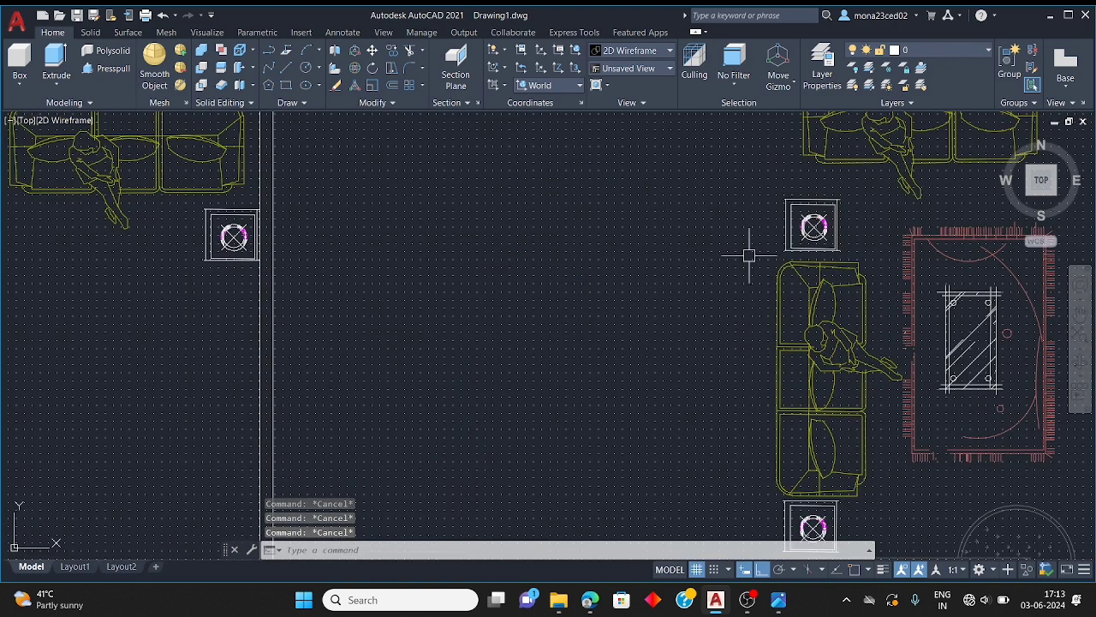
{"action": "left_click", "coordinate": [747, 253]}
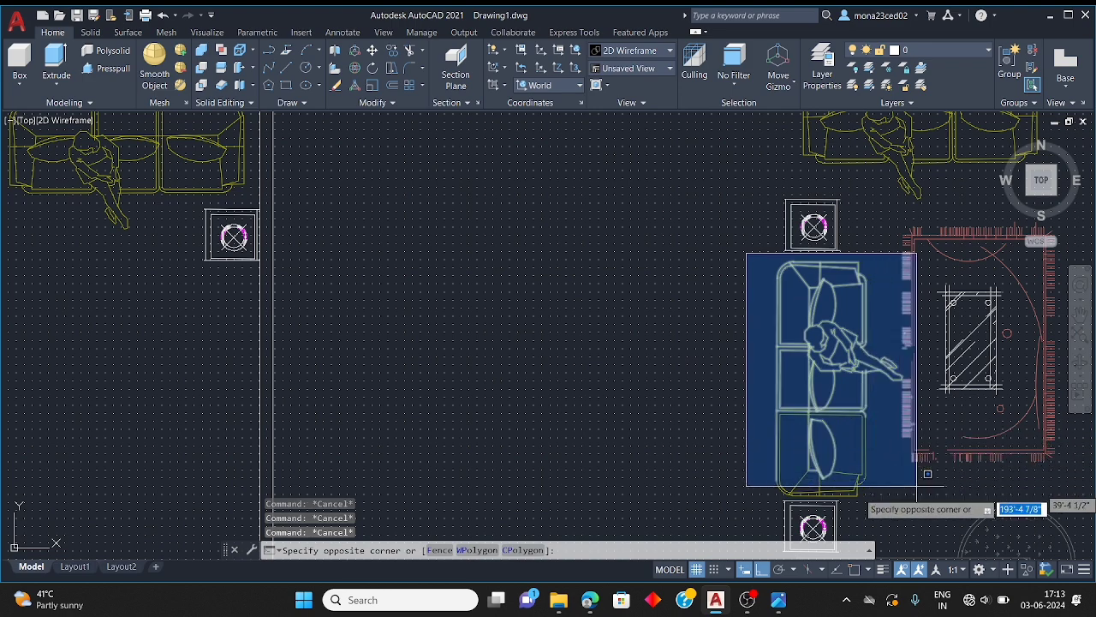
{"action": "left_click", "coordinate": [922, 501]}
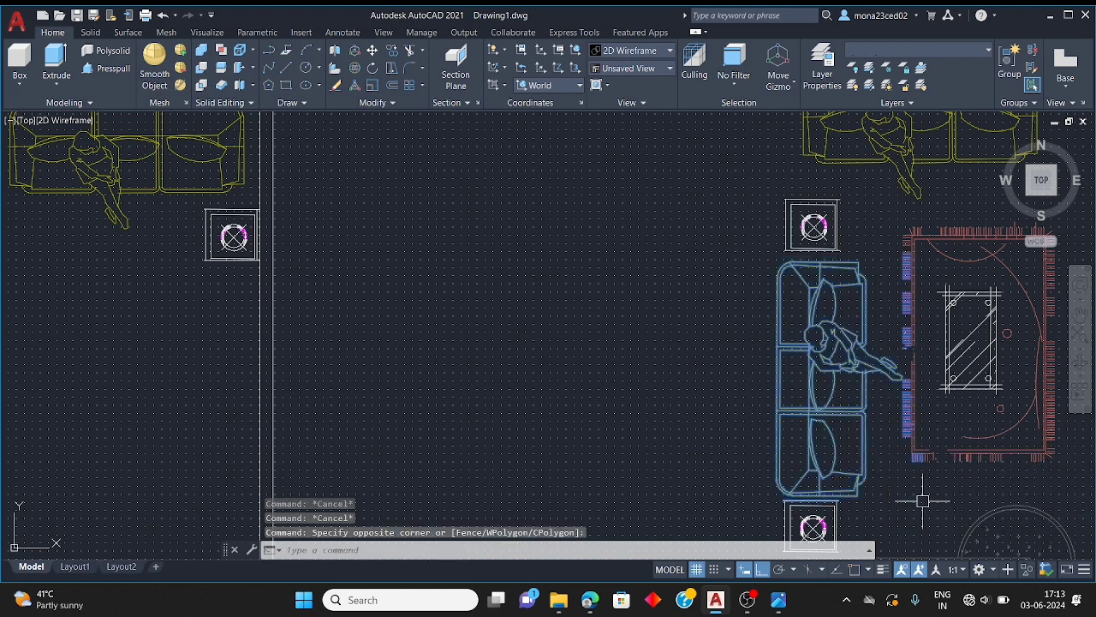
{"action": "key", "text": "ctrl+c"}
{"action": "key", "text": "ctrl+v"}
{"action": "scroll", "coordinate": [856, 411], "scroll_direction": "down", "scroll_amount": 4}
{"action": "scroll", "coordinate": [809, 428], "scroll_direction": "up", "scroll_amount": 3}
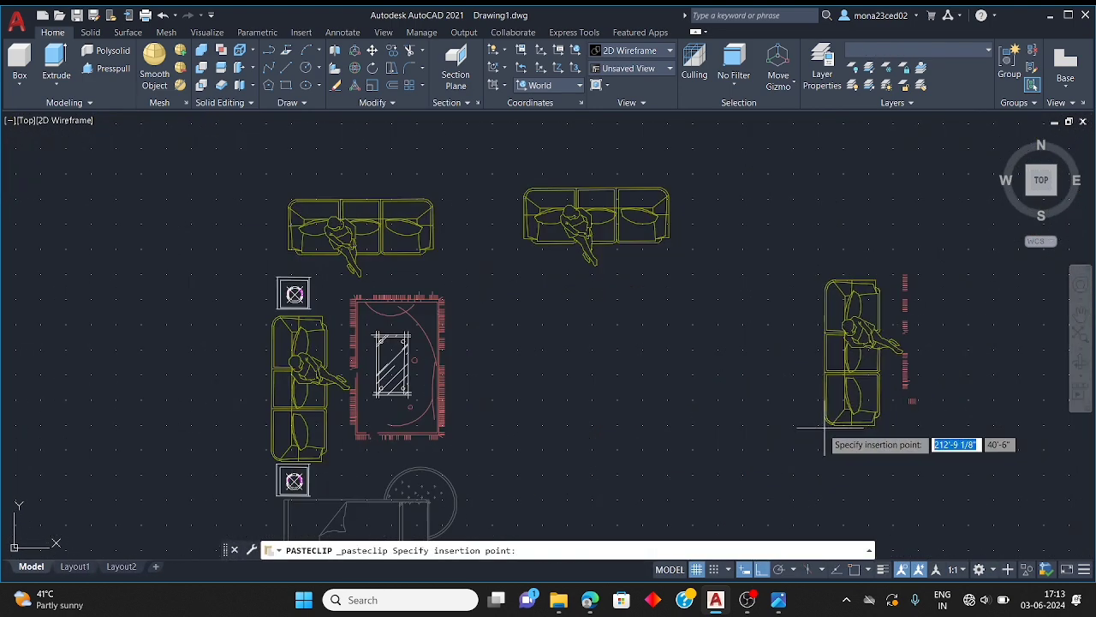
{"action": "key", "text": "Escape"}
{"action": "key", "text": "Escape"}
Erase the stray carpet fringe fragments that came along beside the vertical sofa copy
{"action": "left_click", "coordinate": [868, 257]}
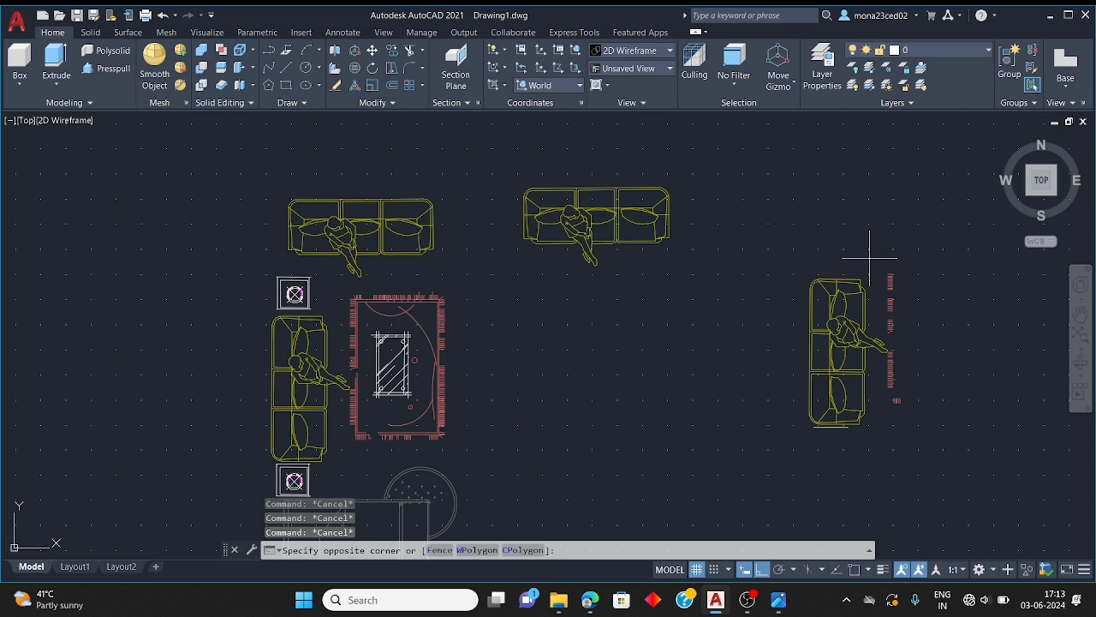
{"action": "left_click", "coordinate": [955, 393]}
{"action": "key", "text": "Delete"}
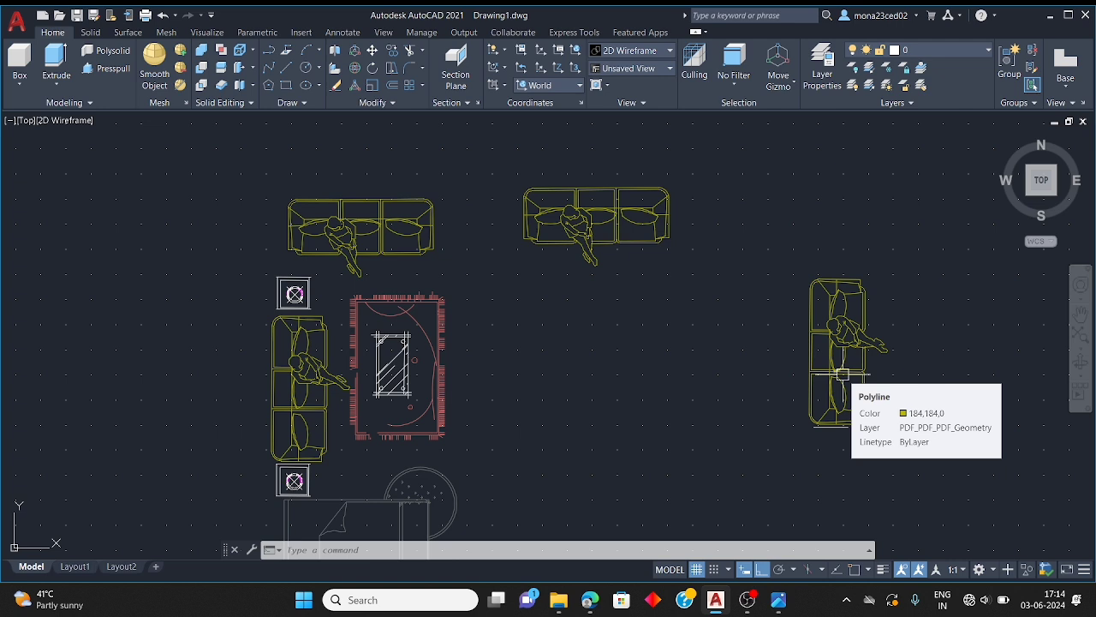
{"action": "key", "text": "Escape"}
{"action": "key", "text": "Escape"}
{"action": "key", "text": "Escape"}
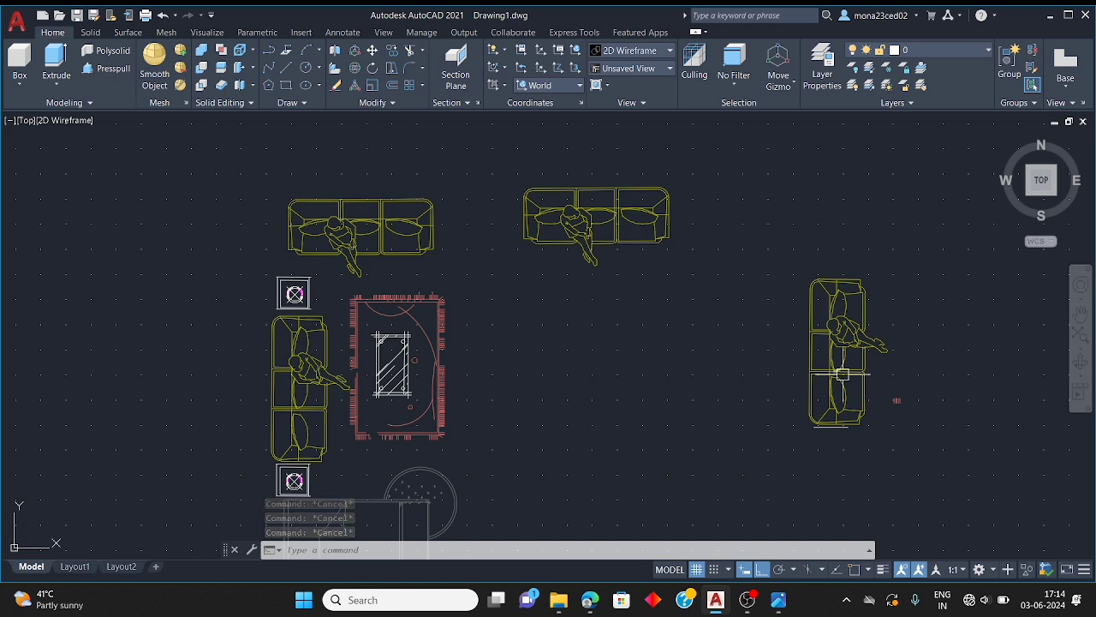
{"action": "key", "text": "Escape"}
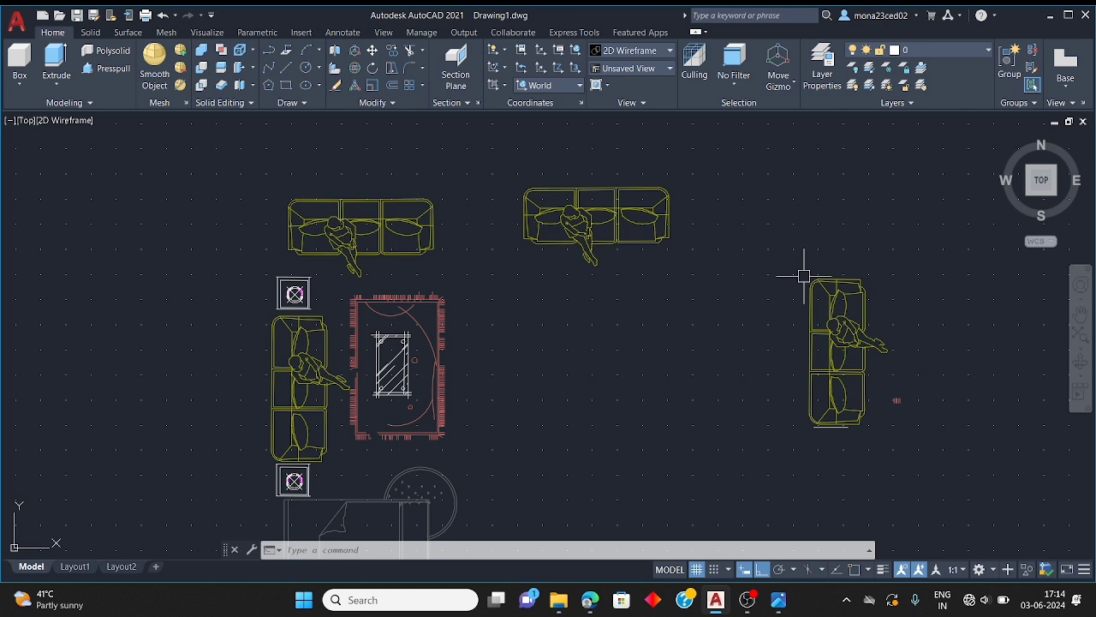
{"action": "type", "text": "t"}
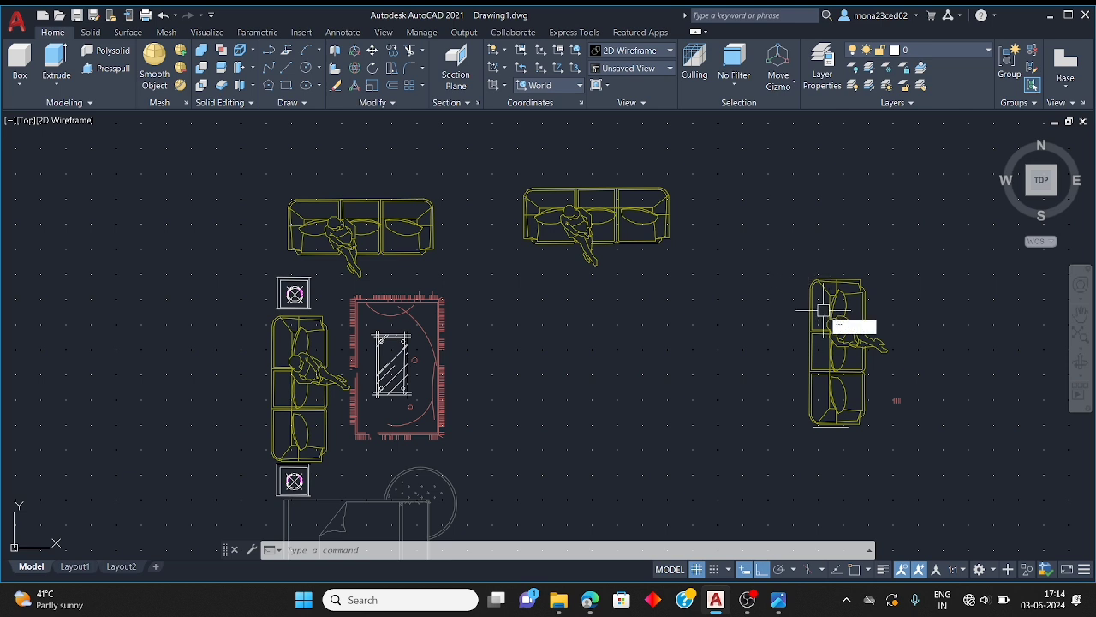
{"action": "key", "text": "Escape"}
{"action": "key", "text": "Escape"}
{"action": "key", "text": "Escape"}
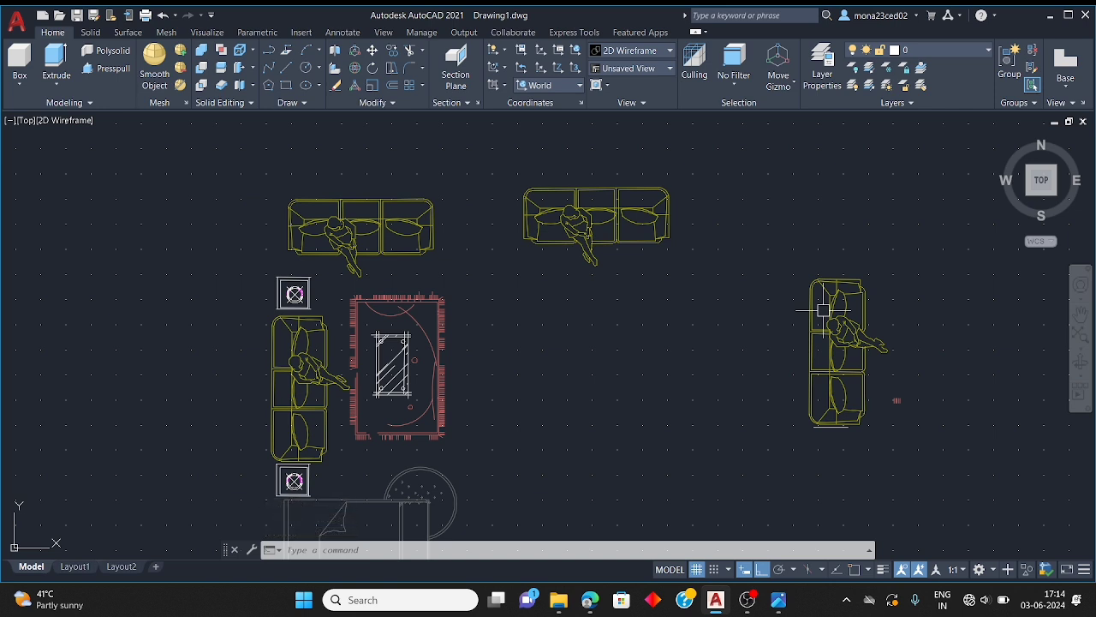
{"action": "key", "text": "Escape"}
{"action": "key", "text": "Escape"}
{"action": "scroll", "coordinate": [708, 350], "scroll_direction": "down", "scroll_amount": 8}
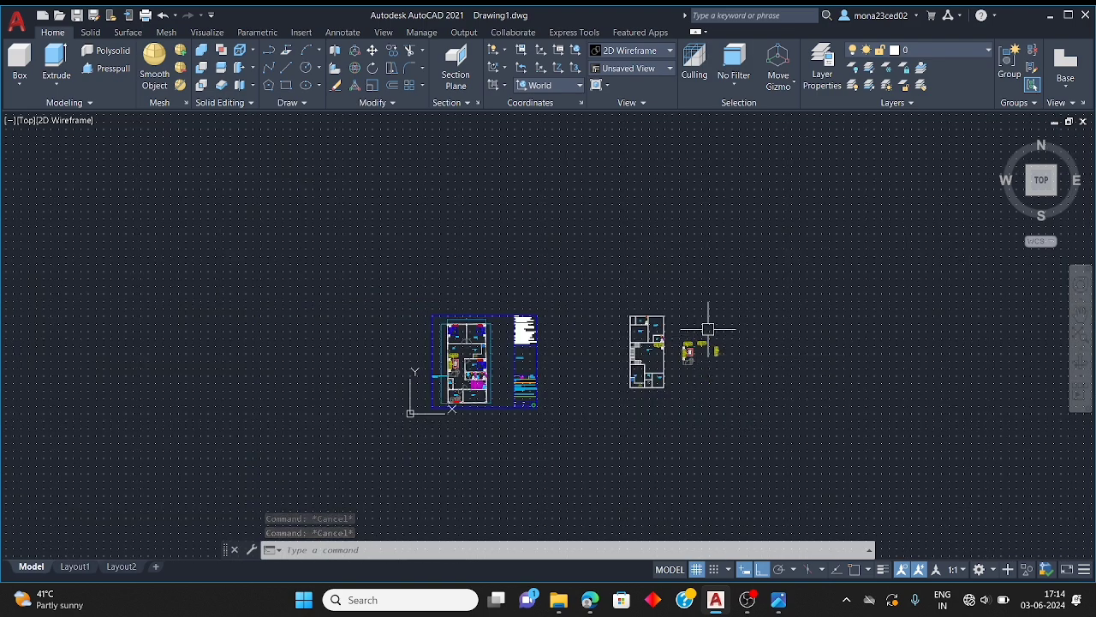
{"action": "scroll", "coordinate": [708, 329], "scroll_direction": "up", "scroll_amount": 10}
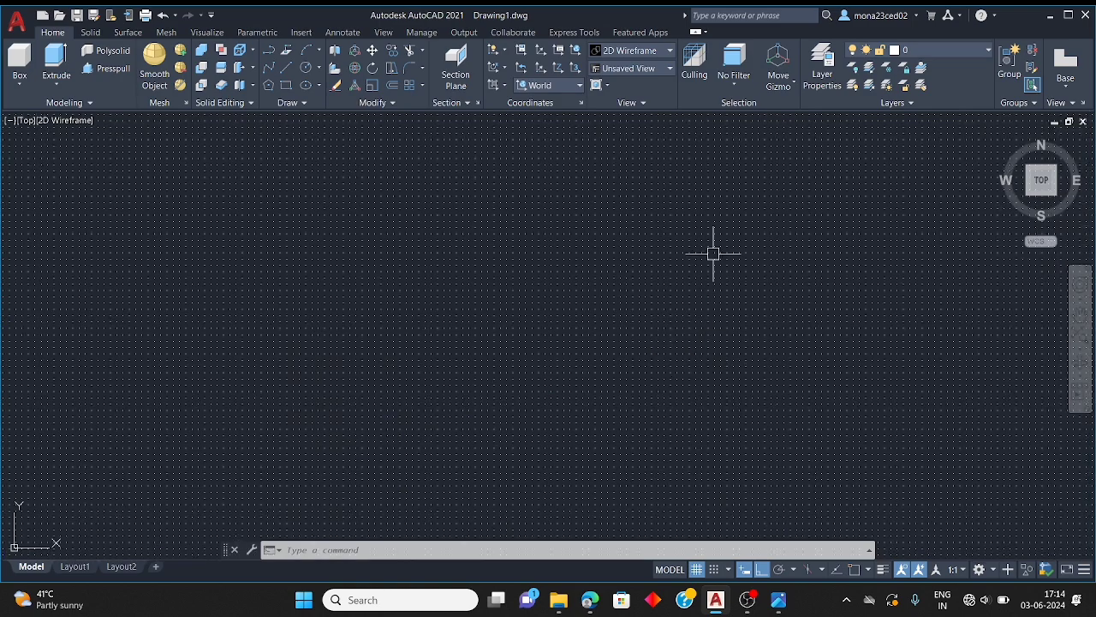
{"action": "scroll", "coordinate": [712, 254], "scroll_direction": "down", "scroll_amount": 5}
{"action": "scroll", "coordinate": [631, 333], "scroll_direction": "down", "scroll_amount": 10}
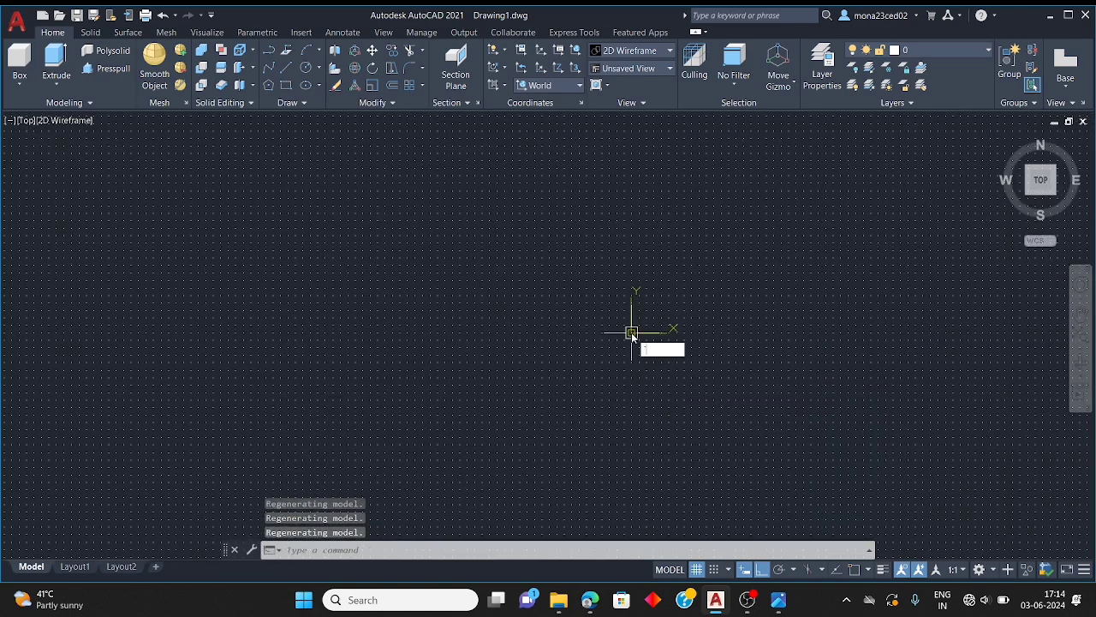
{"action": "key", "text": "Escape"}
{"action": "key", "text": "Escape"}
{"action": "key", "text": "Escape"}
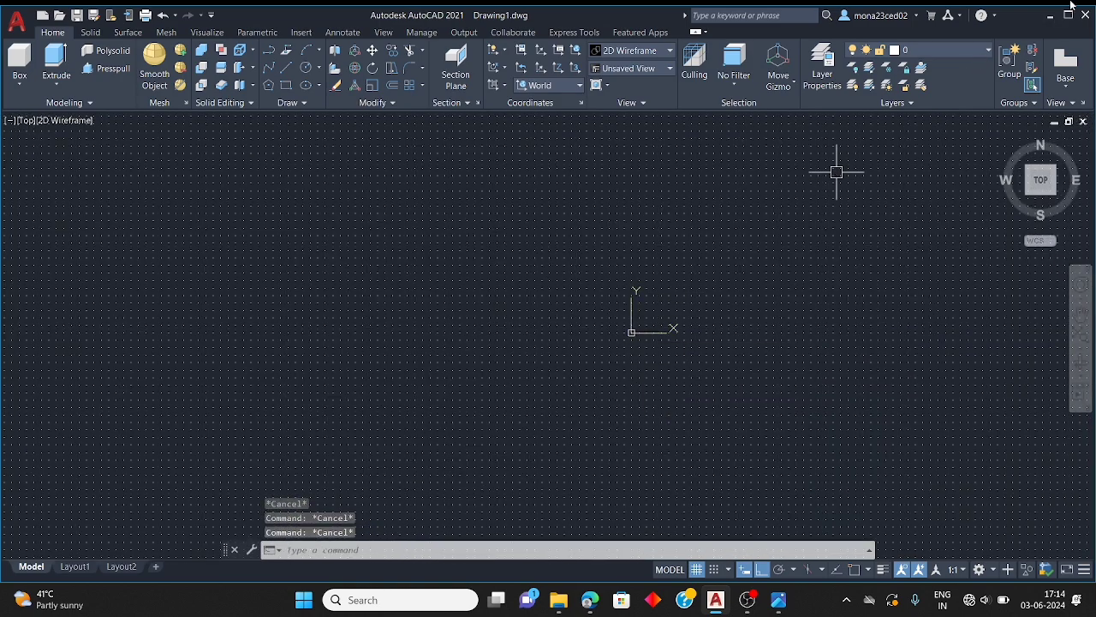